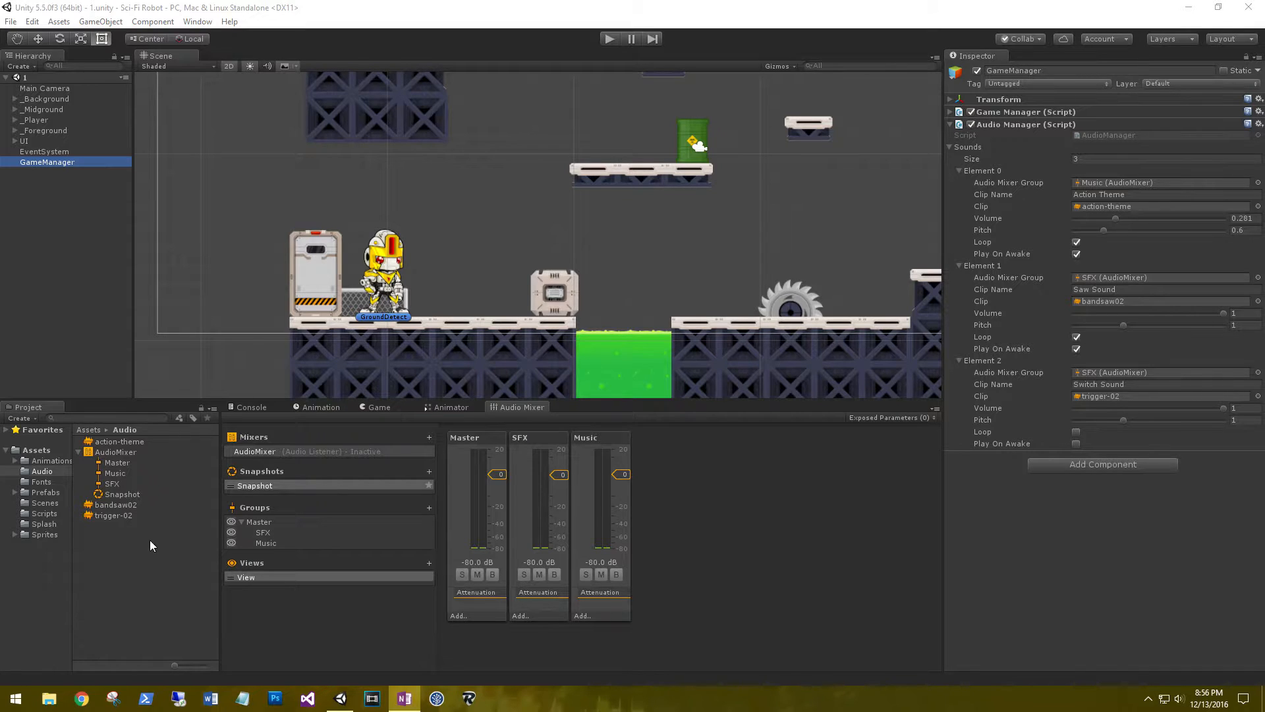
Expose the volume of the AudioMixer's Master group to script.
left_click(111, 454)
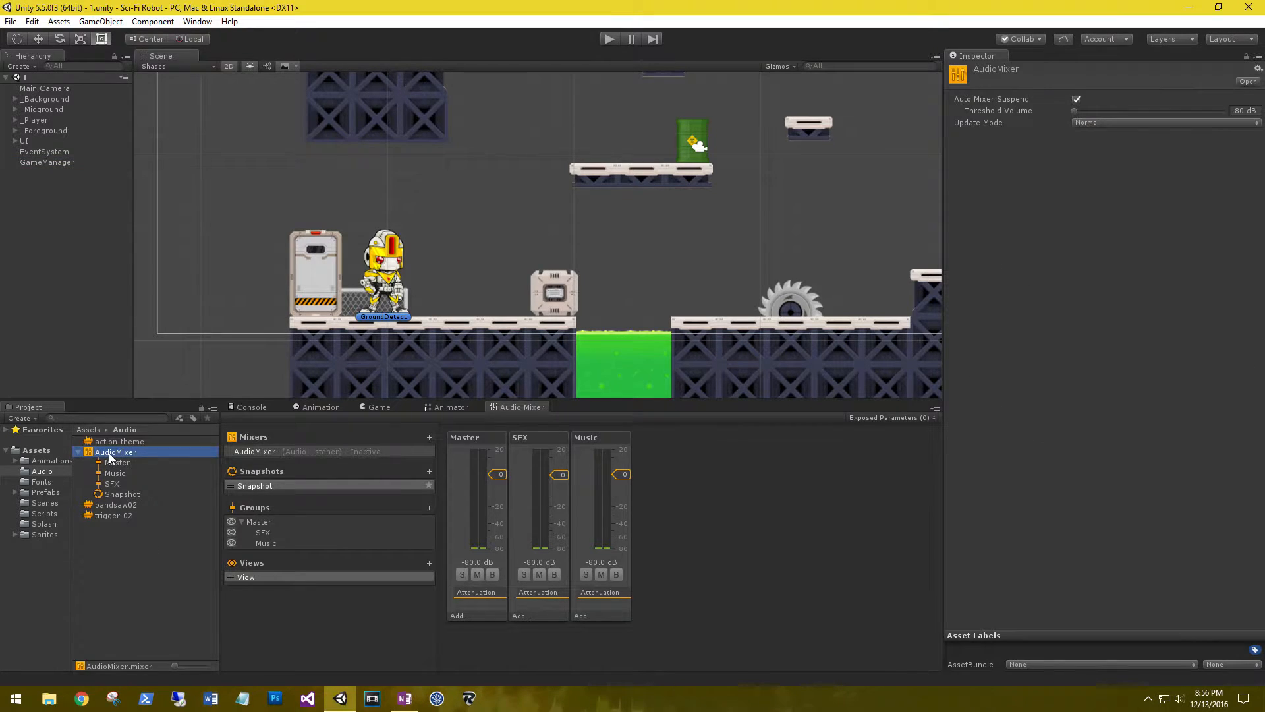
left_click(468, 439)
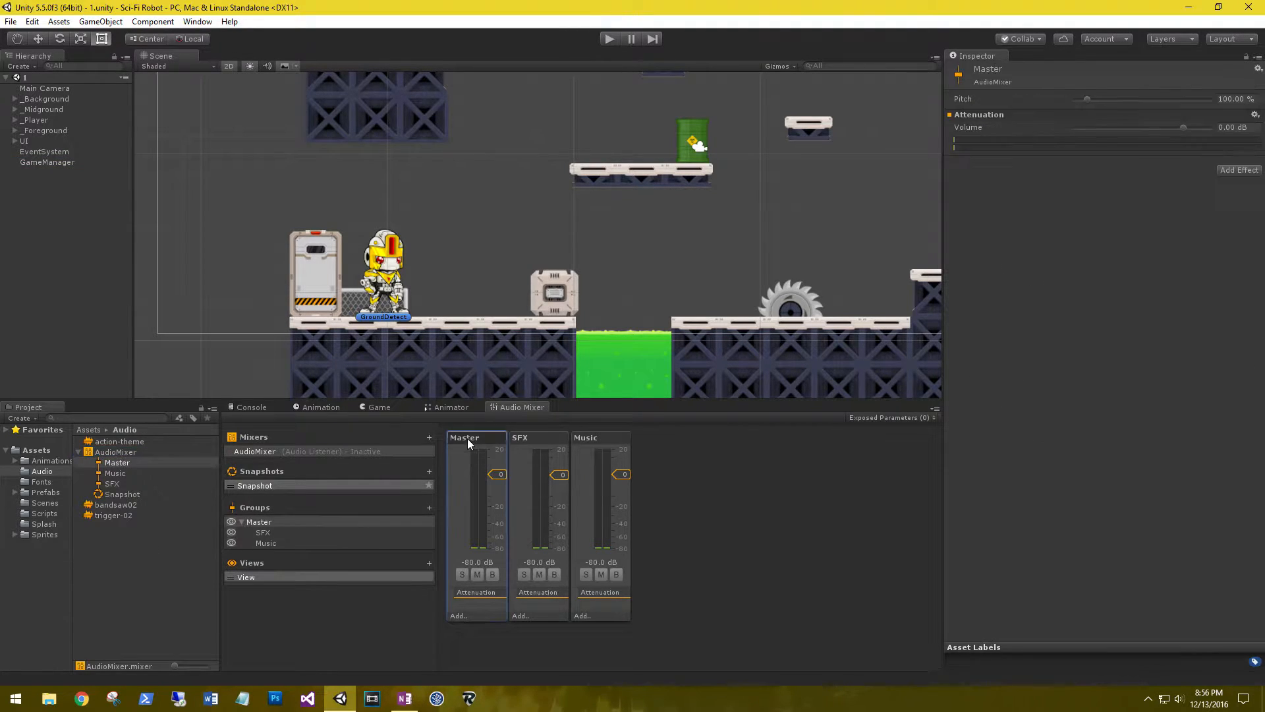
right_click(970, 128)
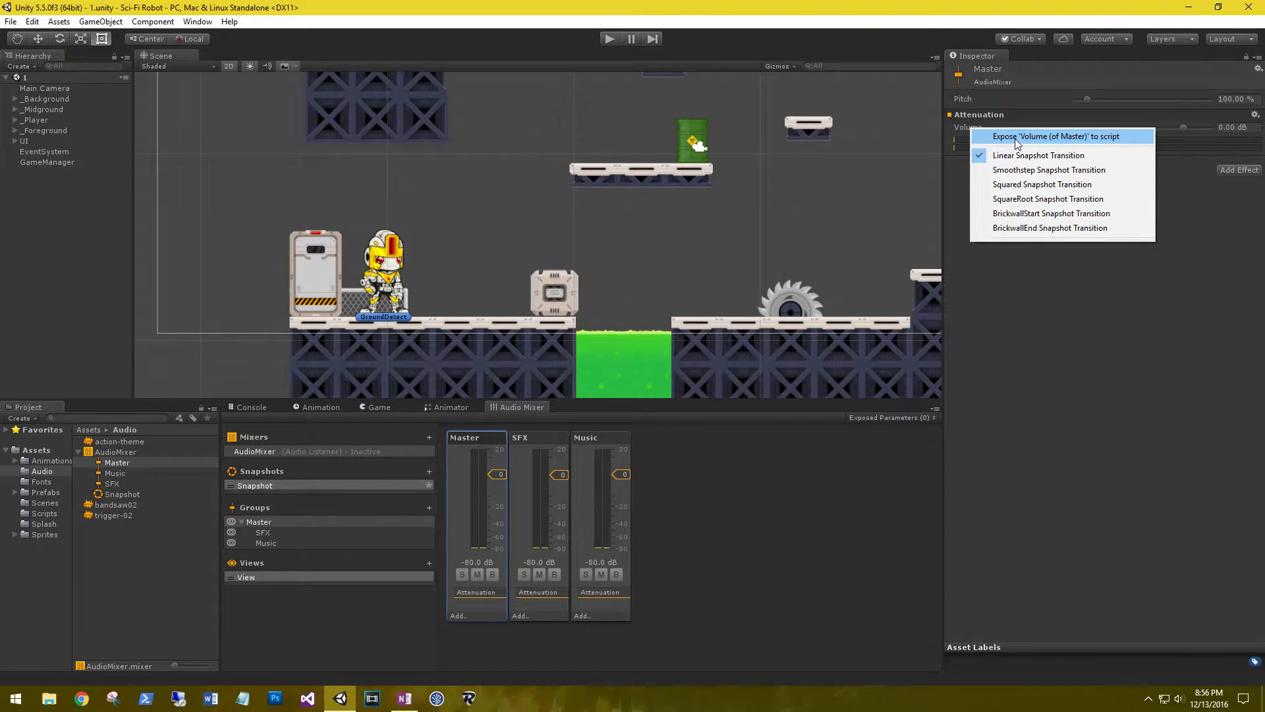
left_click(1019, 141)
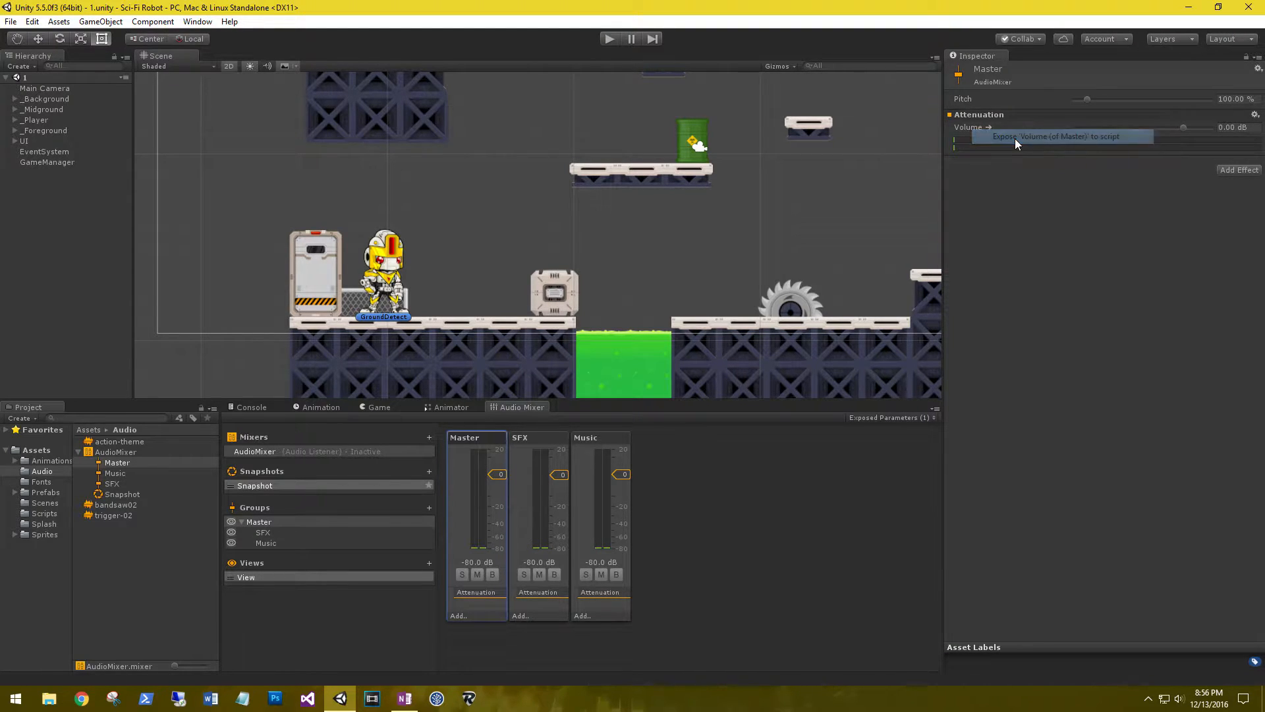
Expose the volumes of the mixer's SFX and Music groups to script.
left_click(535, 437)
right_click(971, 125)
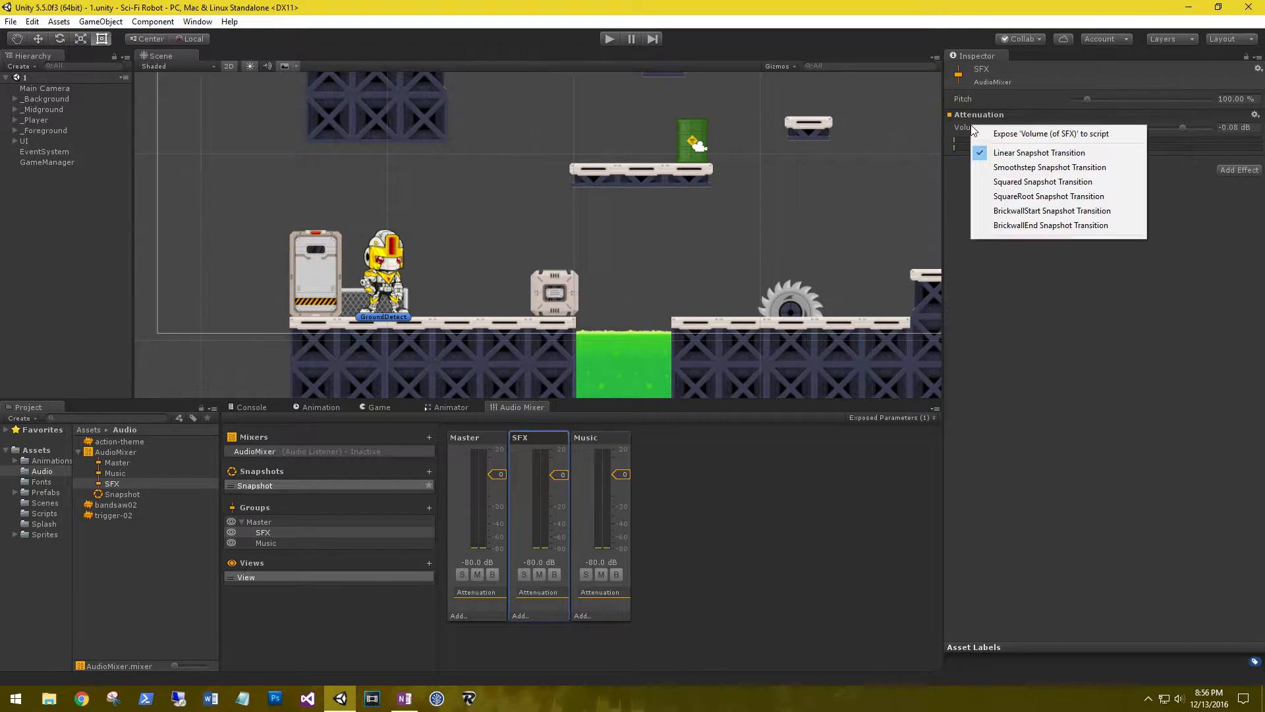
left_click(1001, 134)
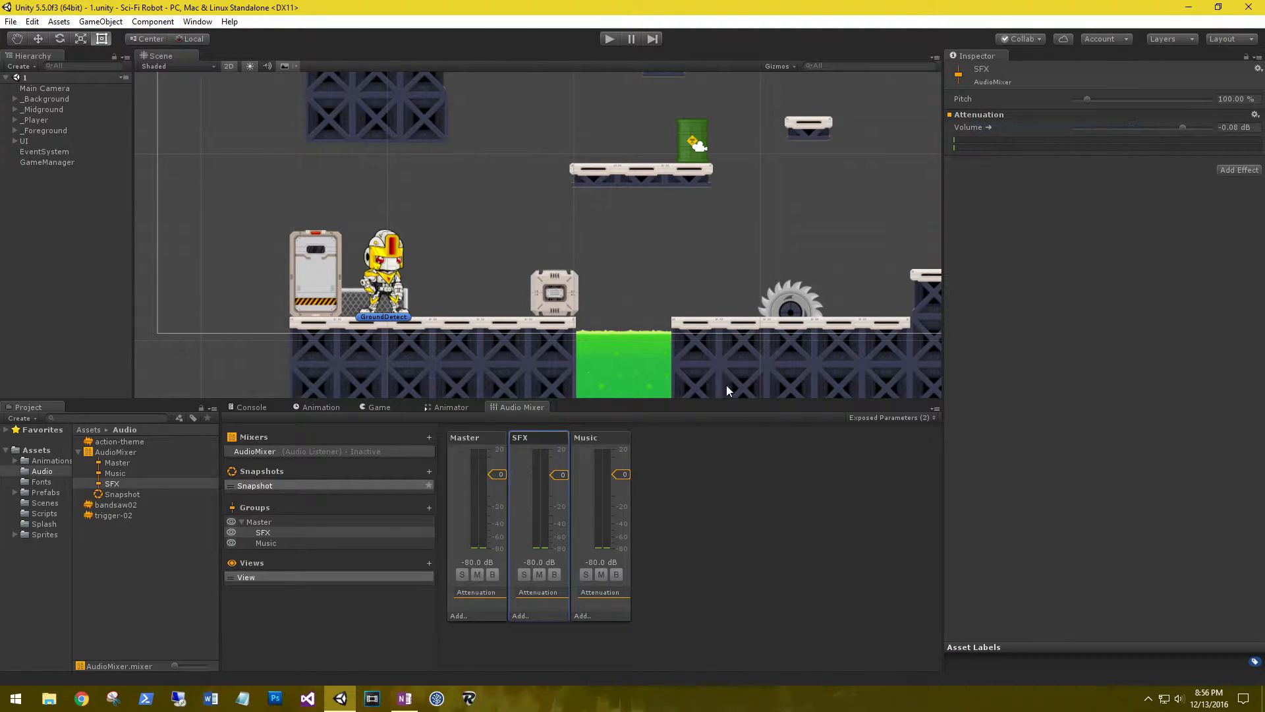
left_click(597, 438)
right_click(965, 127)
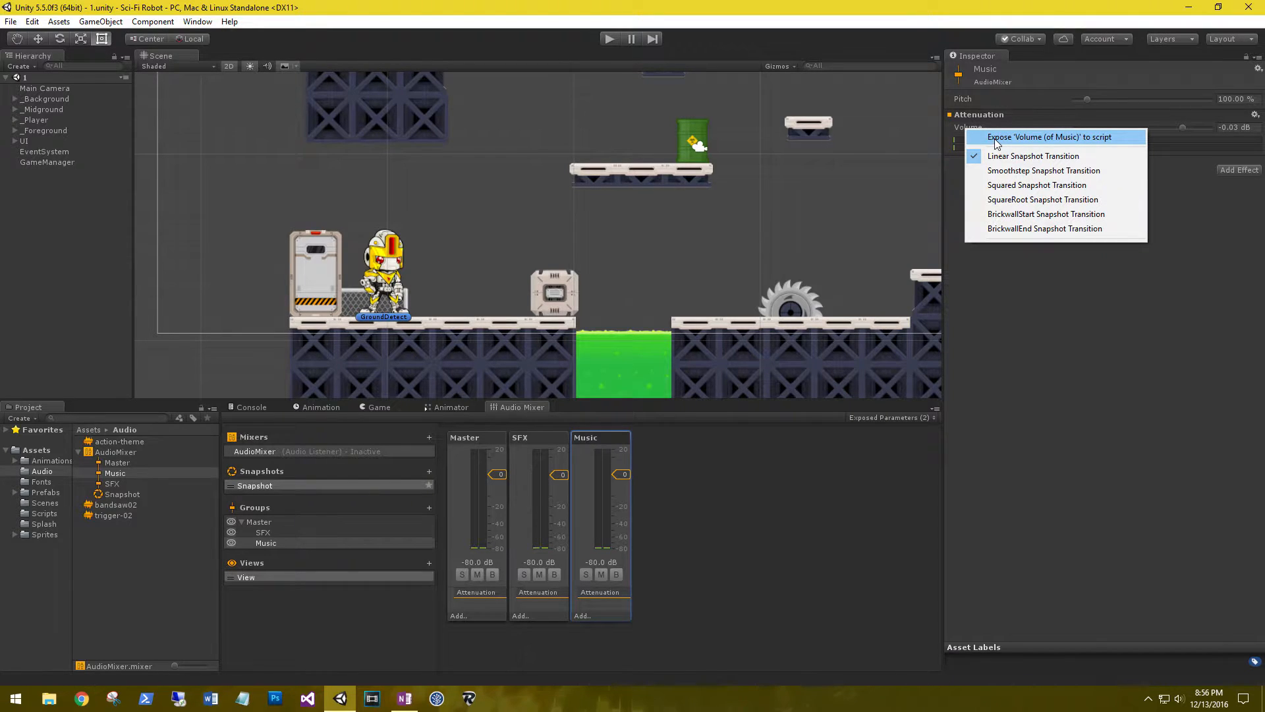
left_click(996, 140)
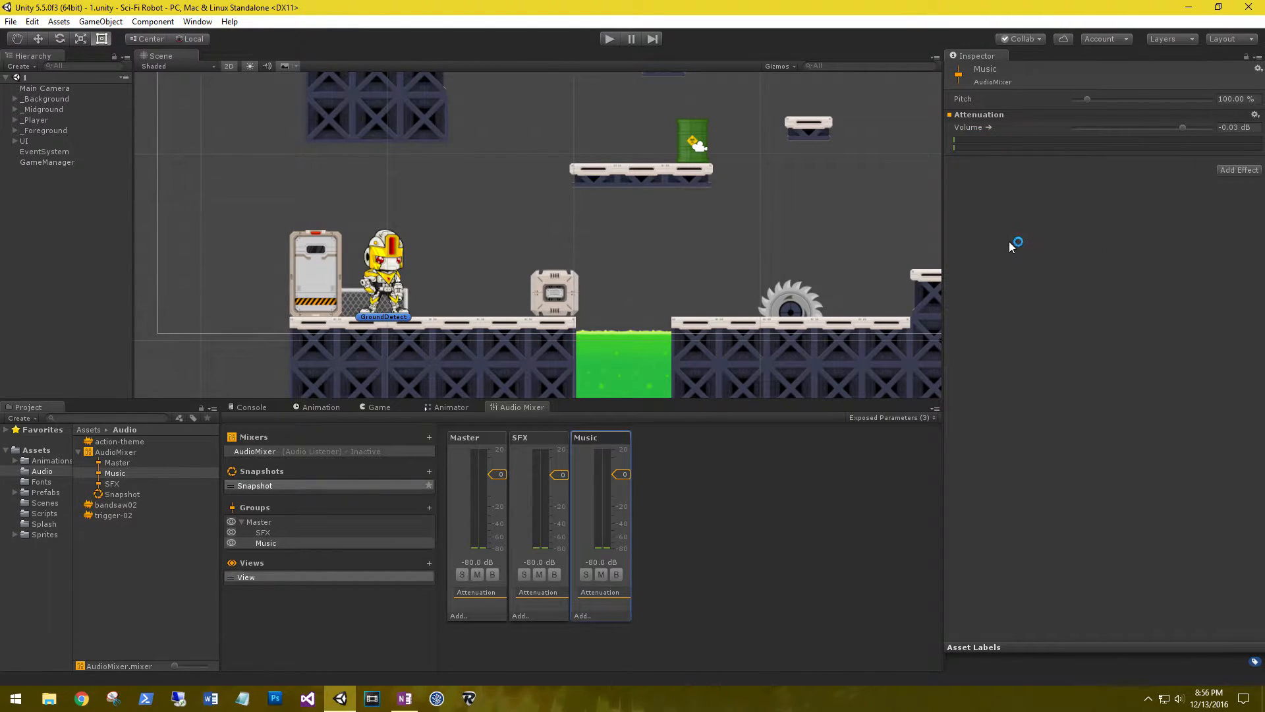
Rename the exposed parameter for the Master group's volume as MasterVolume.
left_click(872, 418)
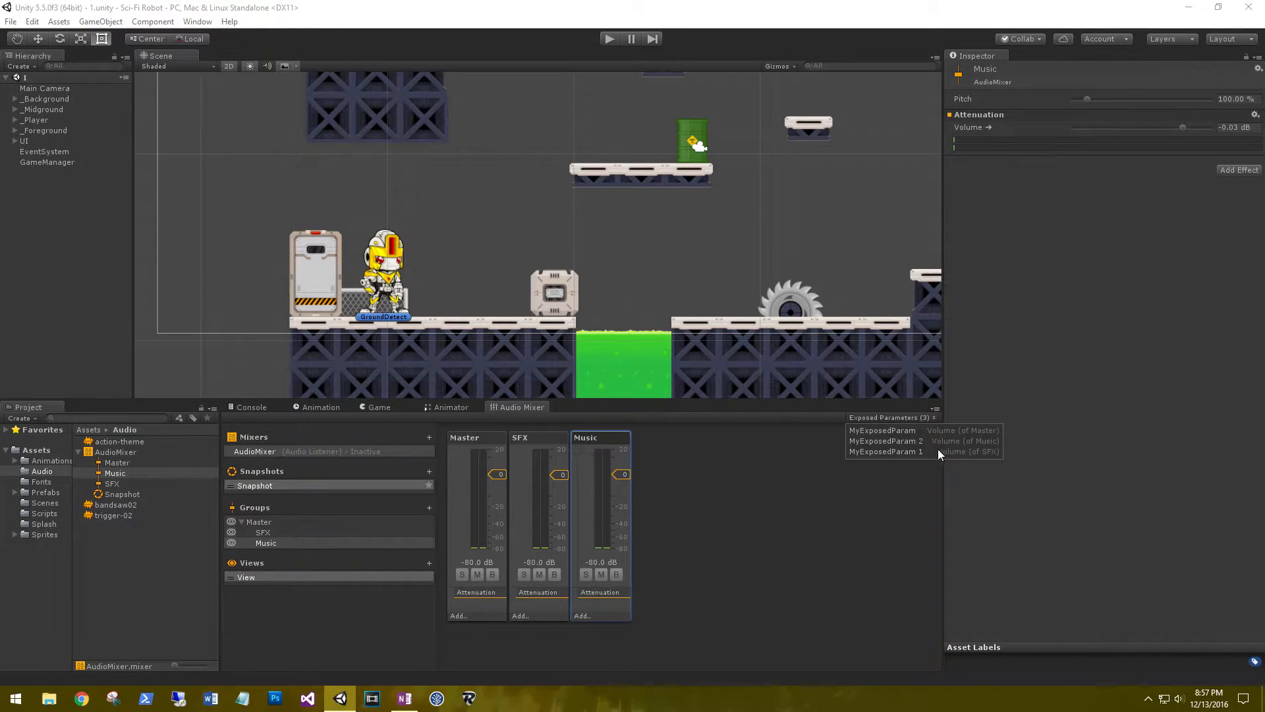
double_click(890, 429)
left_click(910, 432)
left_click_drag(922, 429, 819, 429)
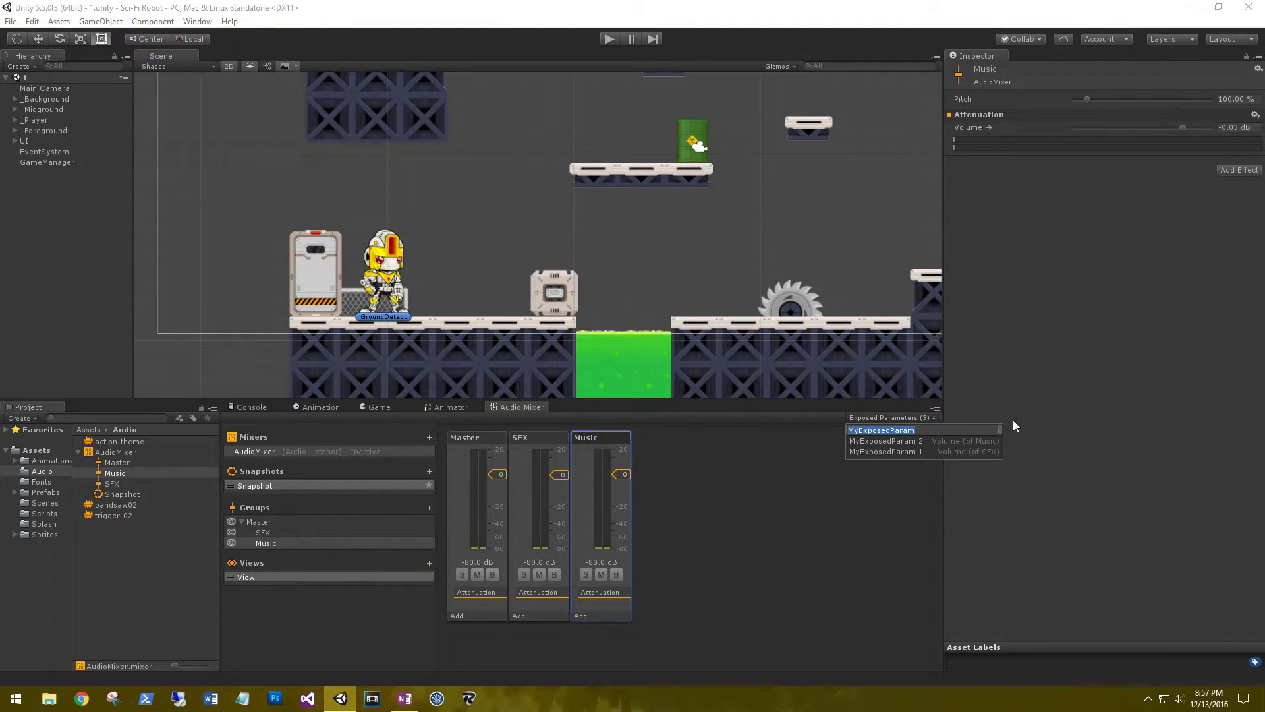
type("MasterVolume")
key("Return")
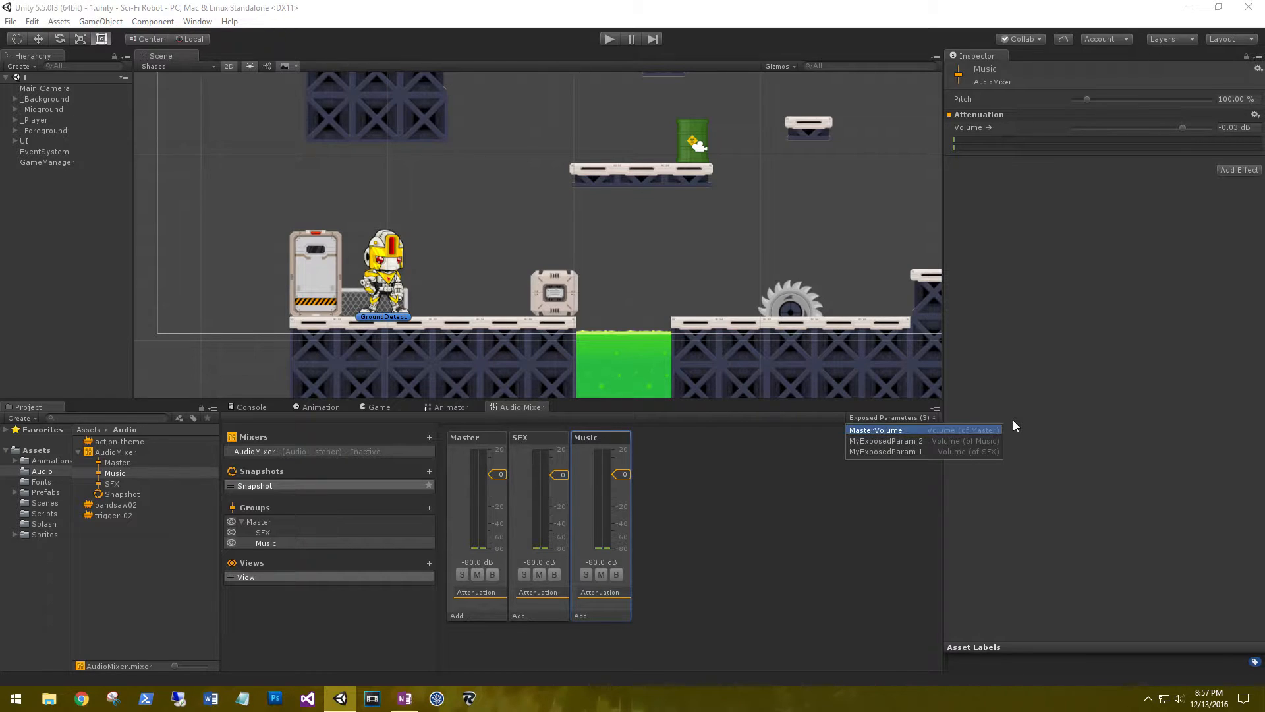
Rename the exposed parameter for the Music group's volume as MusicVolume.
double_click(908, 439)
type("Mi")
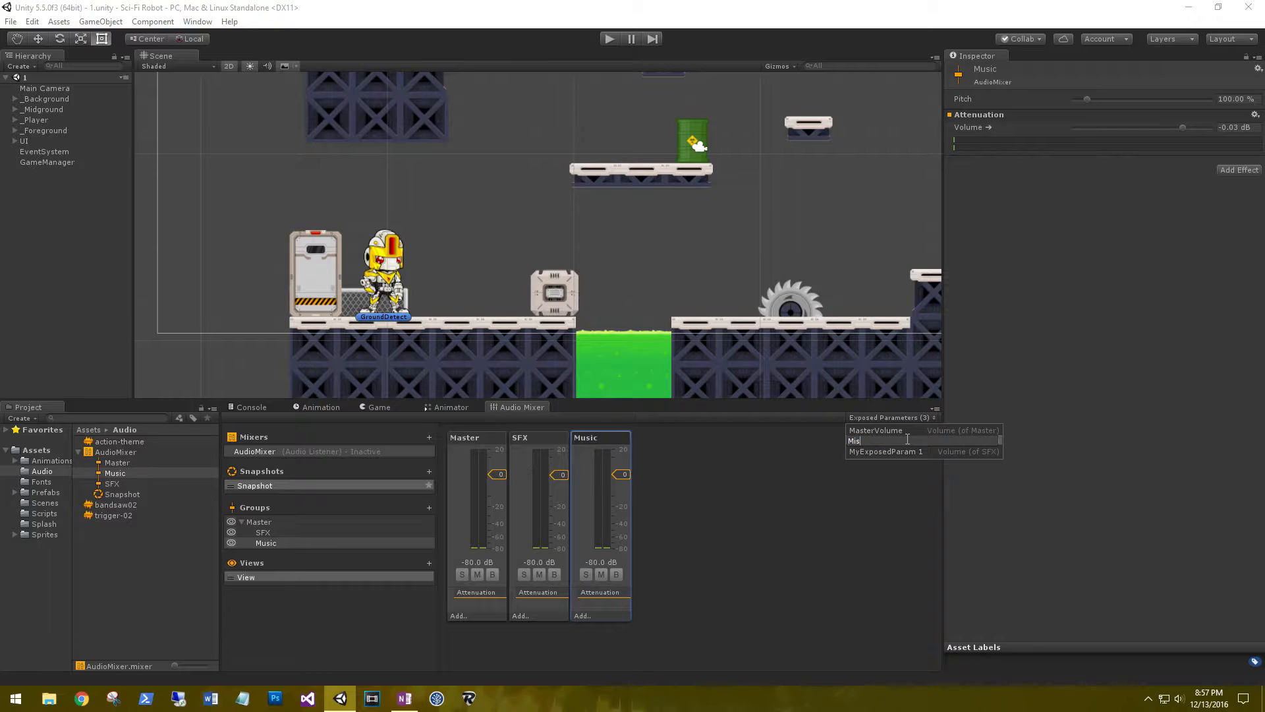
type("sicVolume")
key("Return")
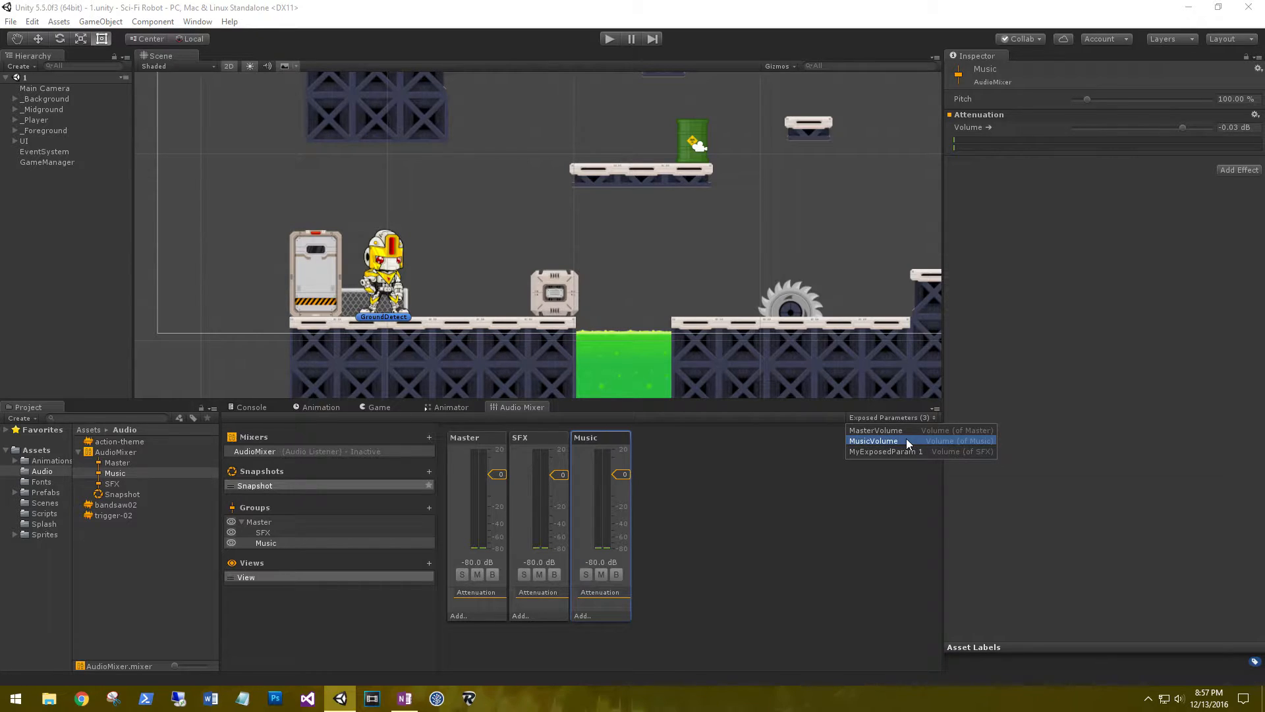
Rename the exposed parameter for the SFX group's volume as SFXVolume and close the exposed parameters list.
left_click(886, 453)
left_click(886, 453)
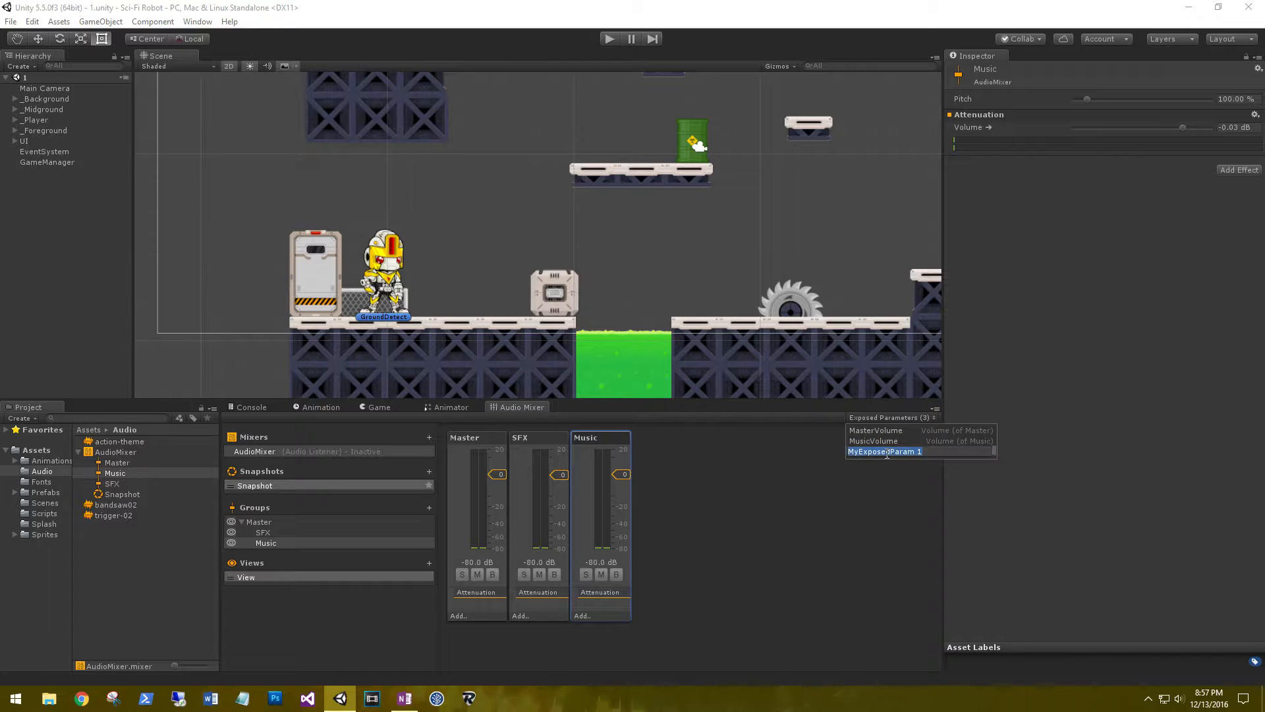
type("SFXVolume")
key("Return")
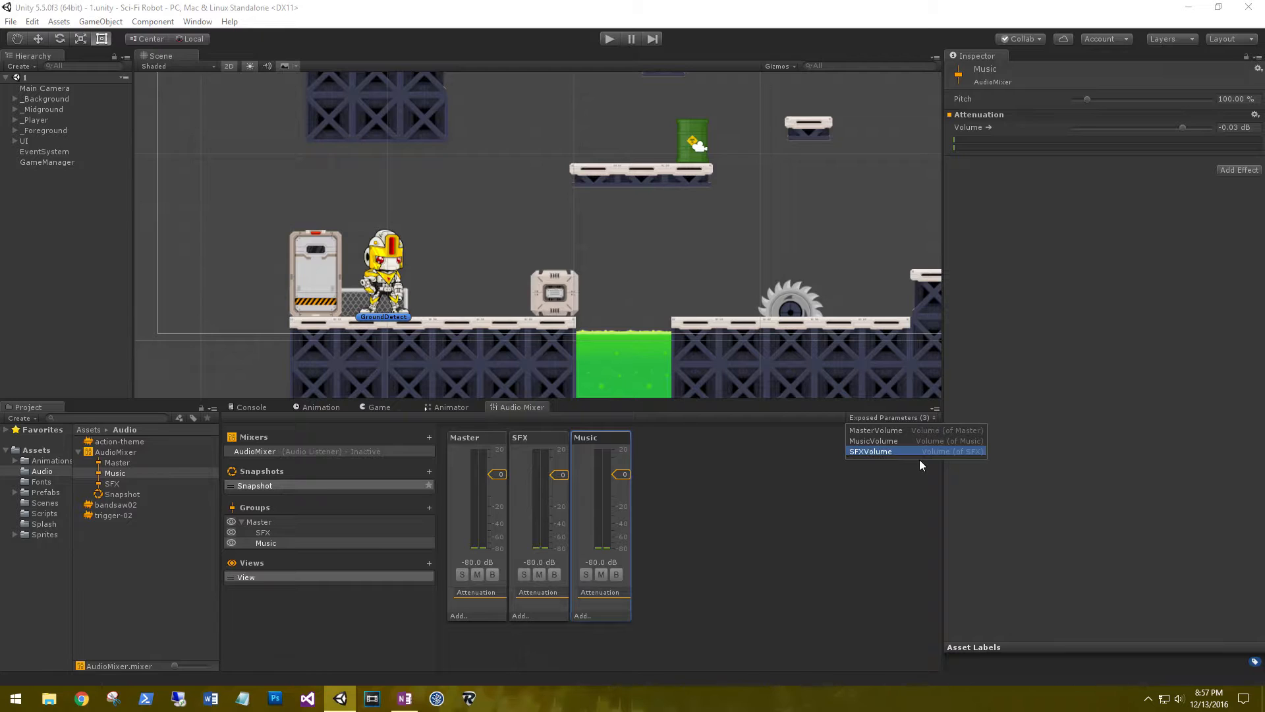
left_click(842, 516)
left_click(885, 418)
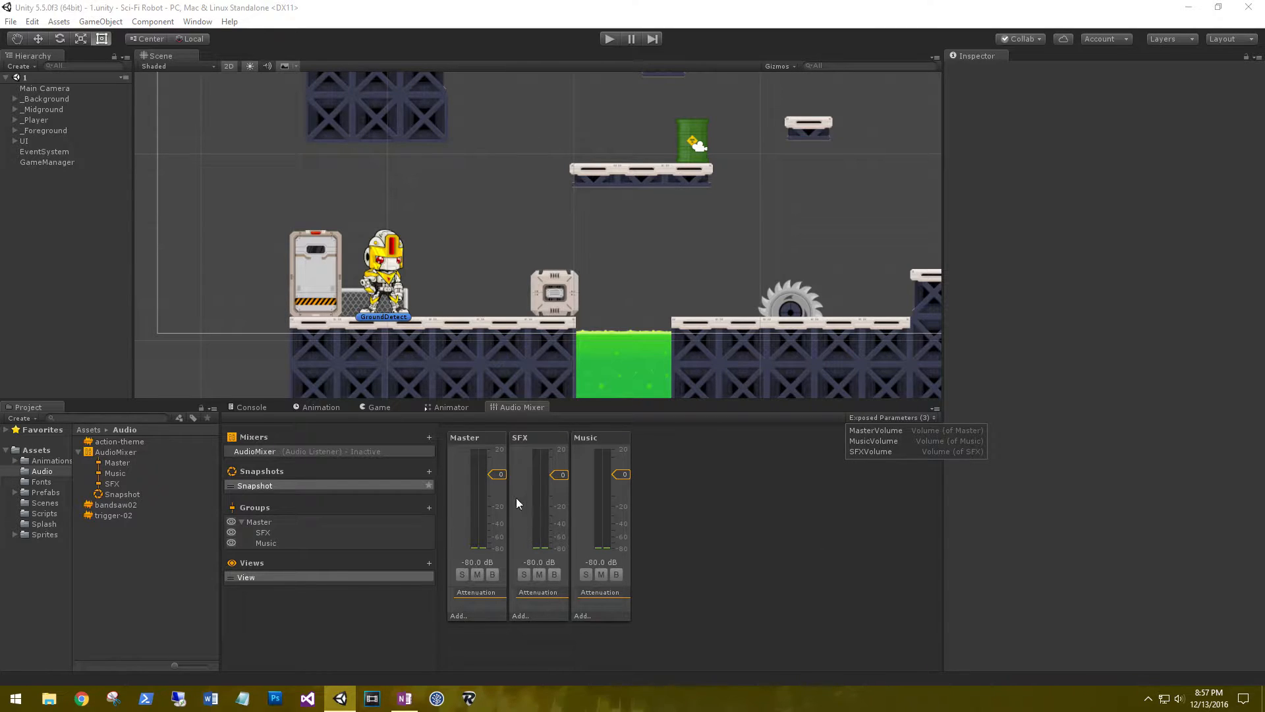
left_click(1142, 531)
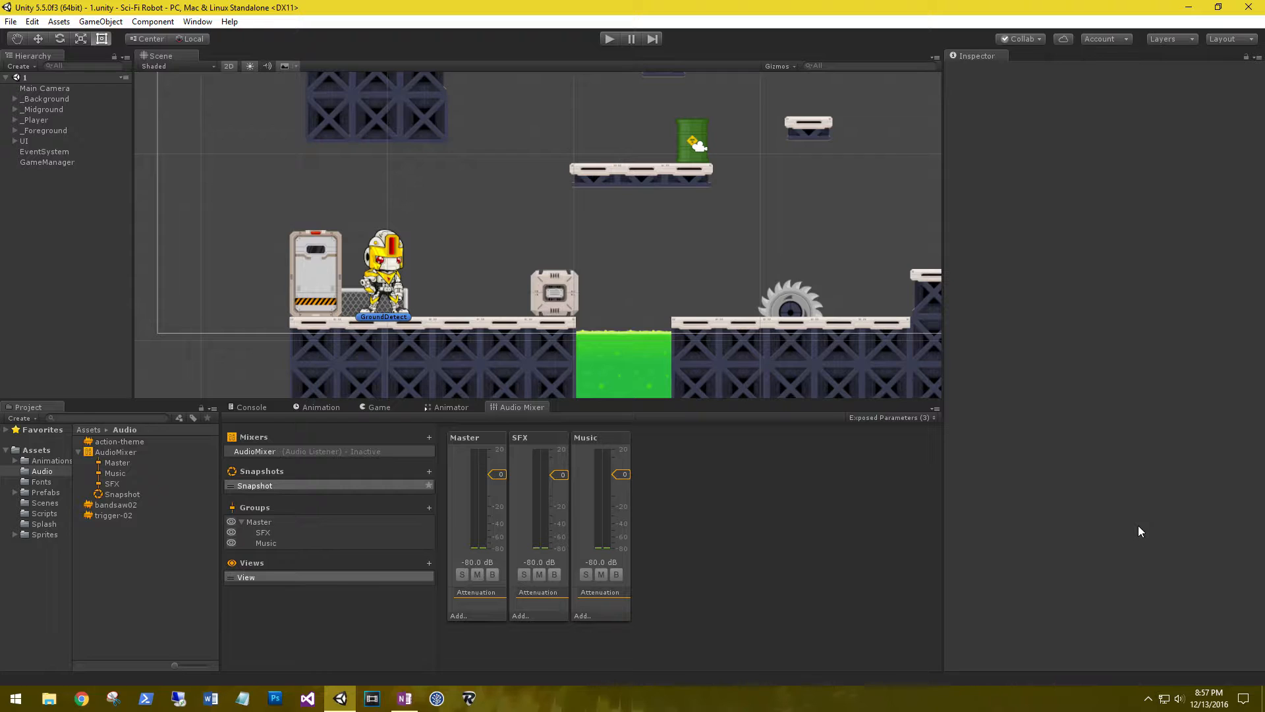
Open the GameManager object's Audio Manager script for editing in Visual Studio.
left_click(22, 162)
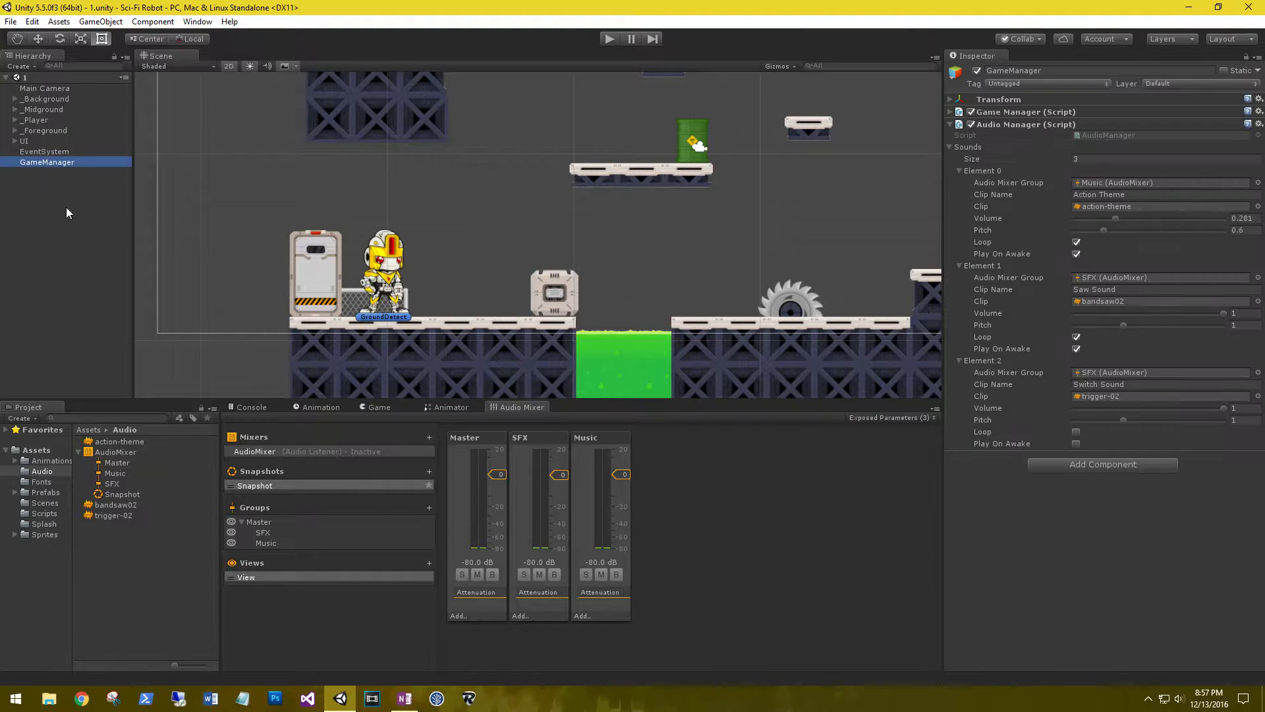
left_click(1091, 135)
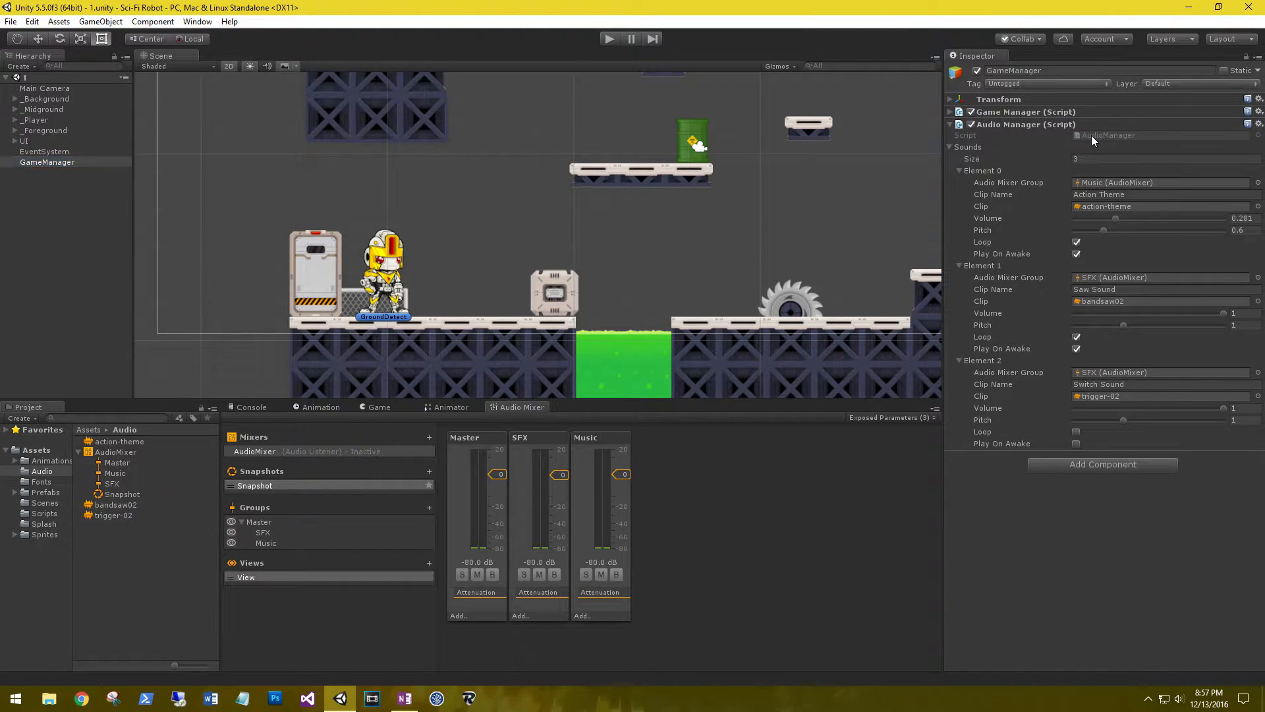
right_click(1048, 123)
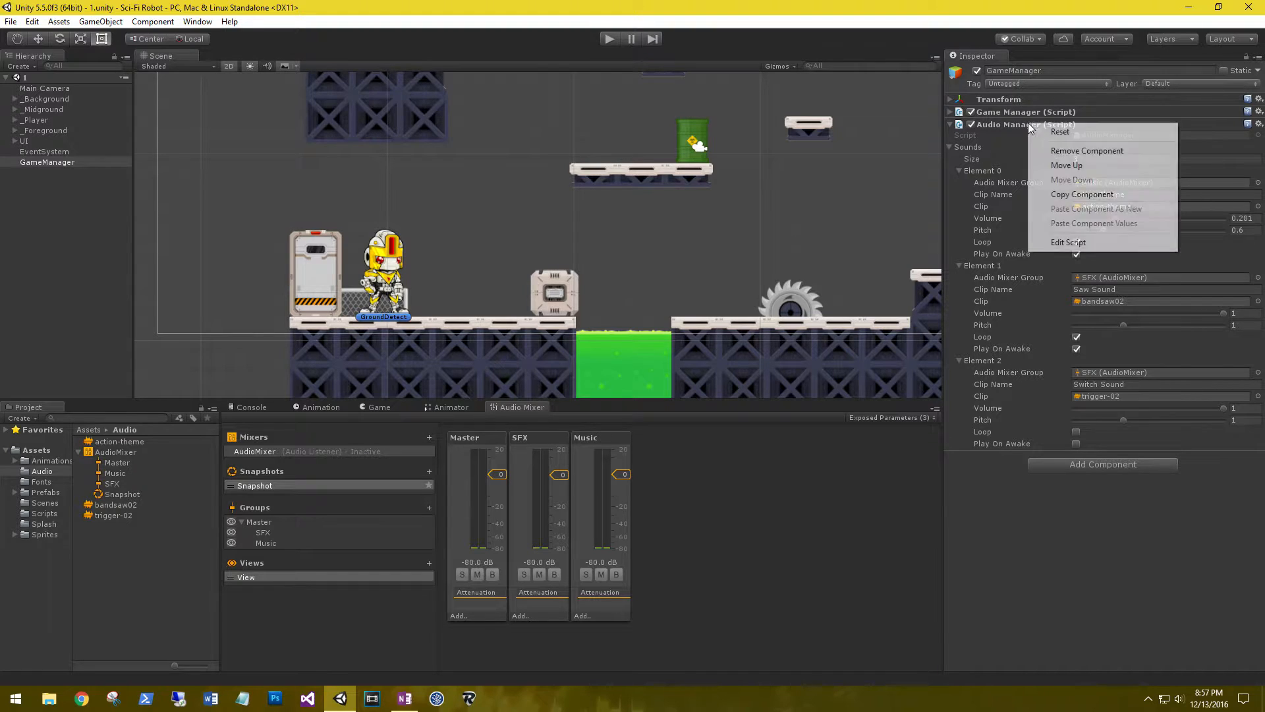
left_click(1051, 243)
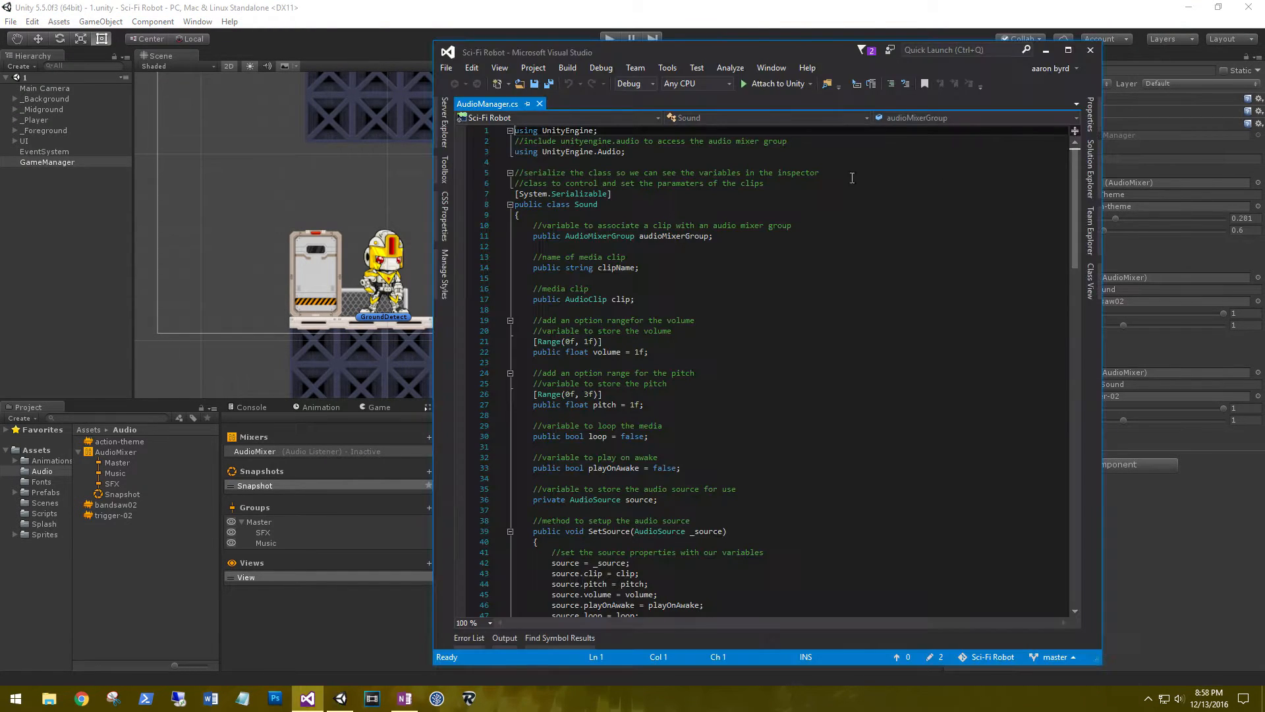
Insert several blank lines at the start of the AudioManager class, above the static instance declaration.
left_click(687, 213)
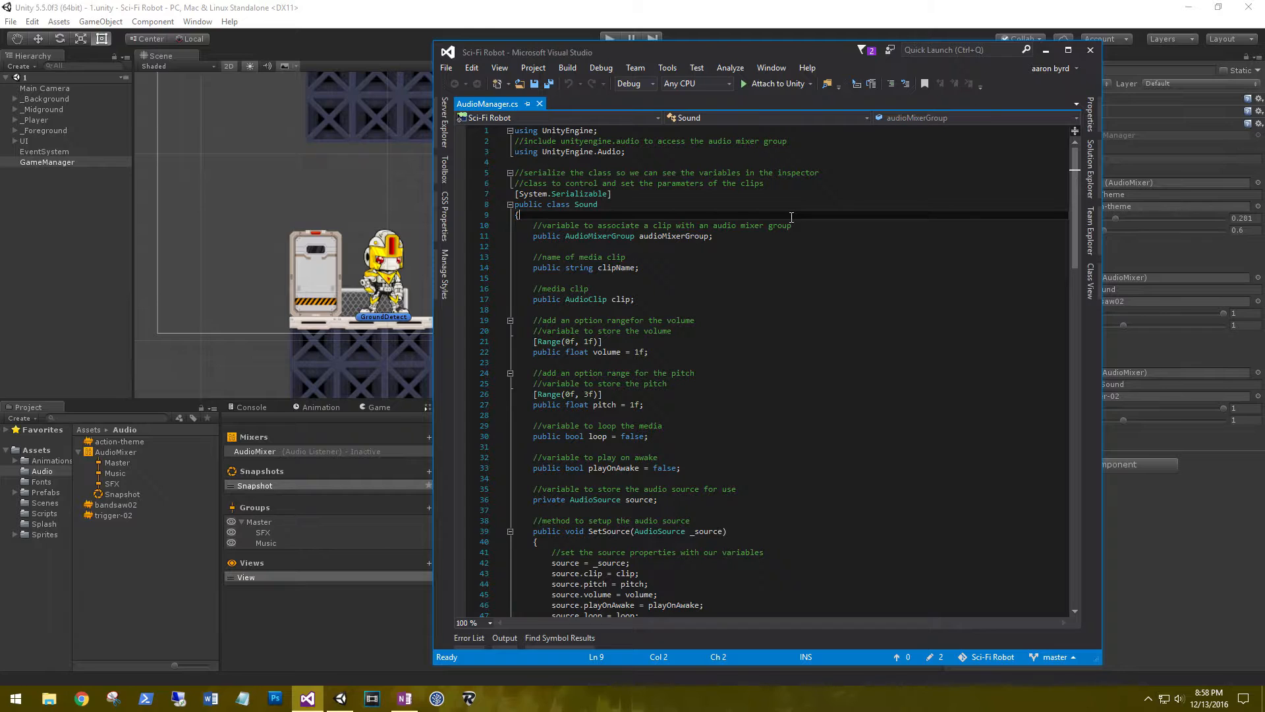
scroll(782, 266, "down", 15)
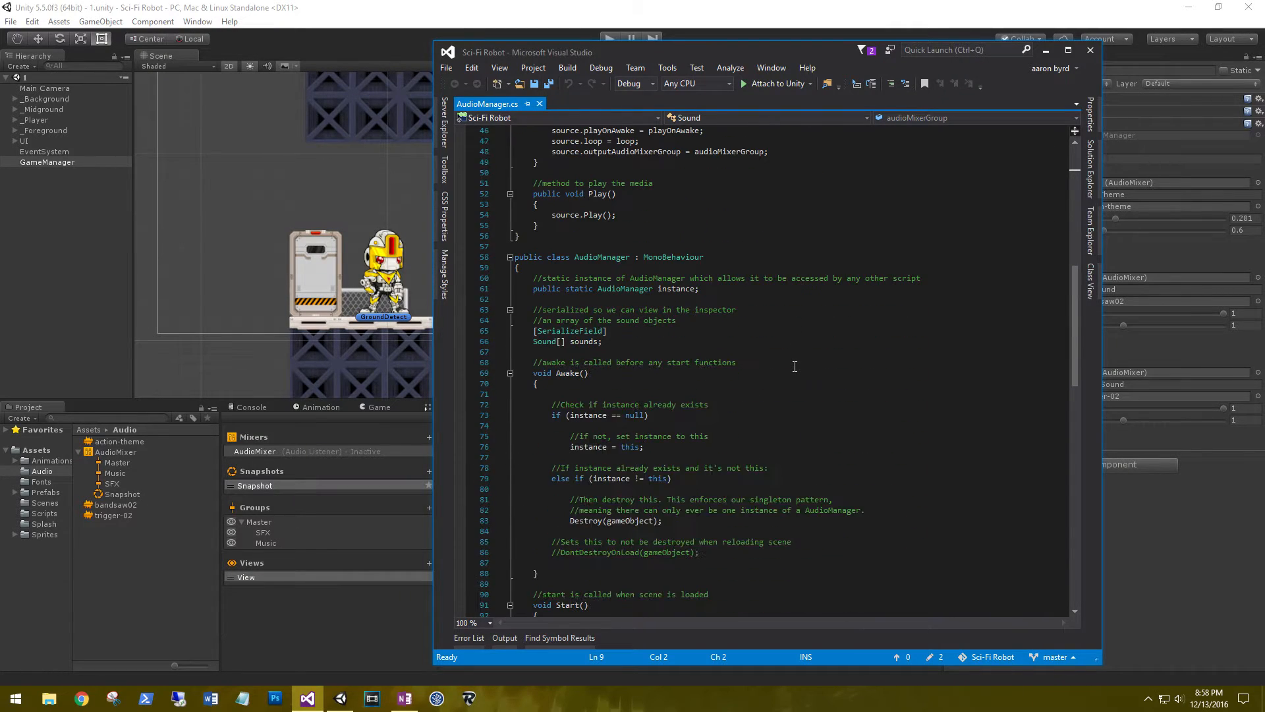
left_click(641, 268)
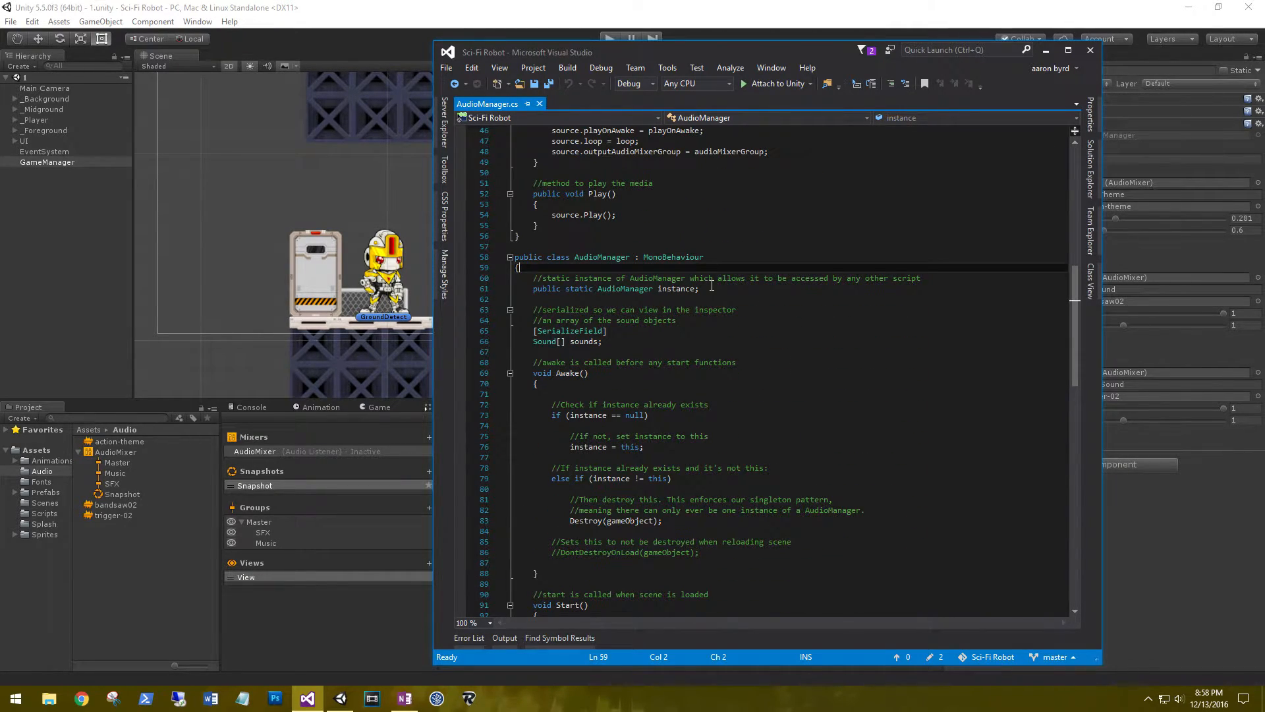
key("Return")
key("Return")
key("Return")
key("Return")
key("Return")
key("Return")
key("Return")
key("Return")
key("Return")
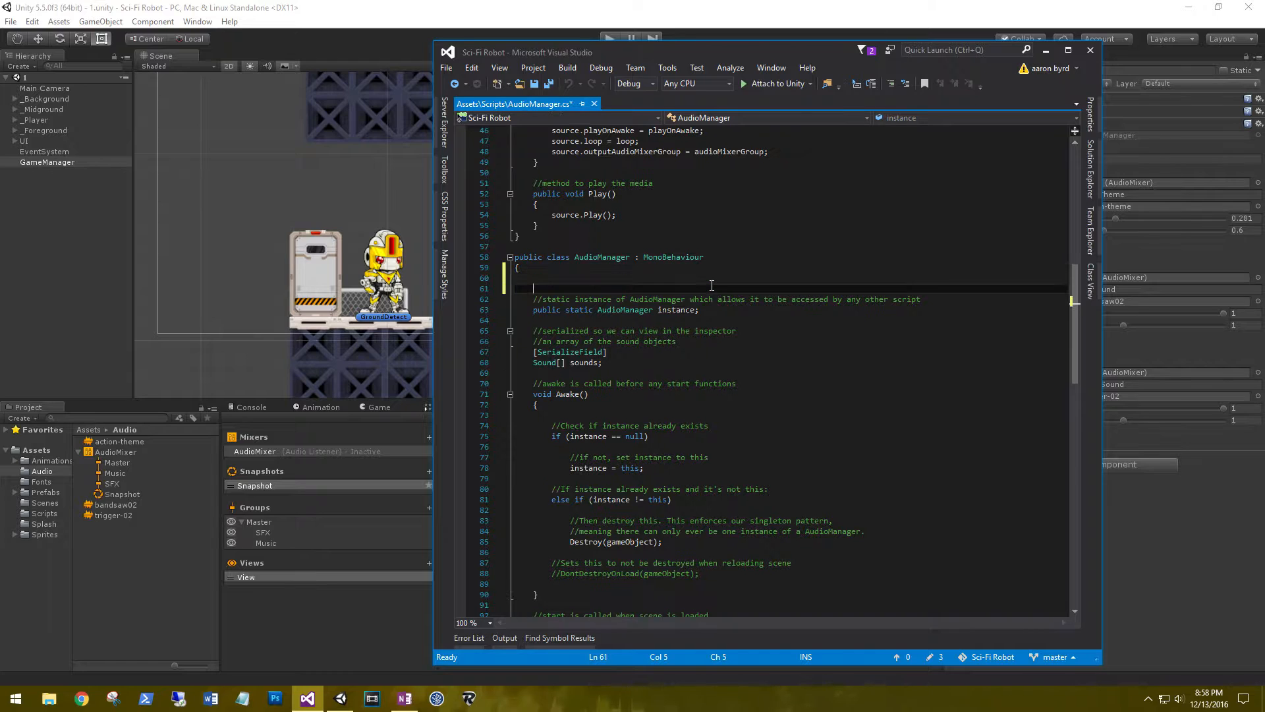
key("Up")
key("Up")
key("Up")
key("Up")
key("Up")
key("Up")
key("Up")
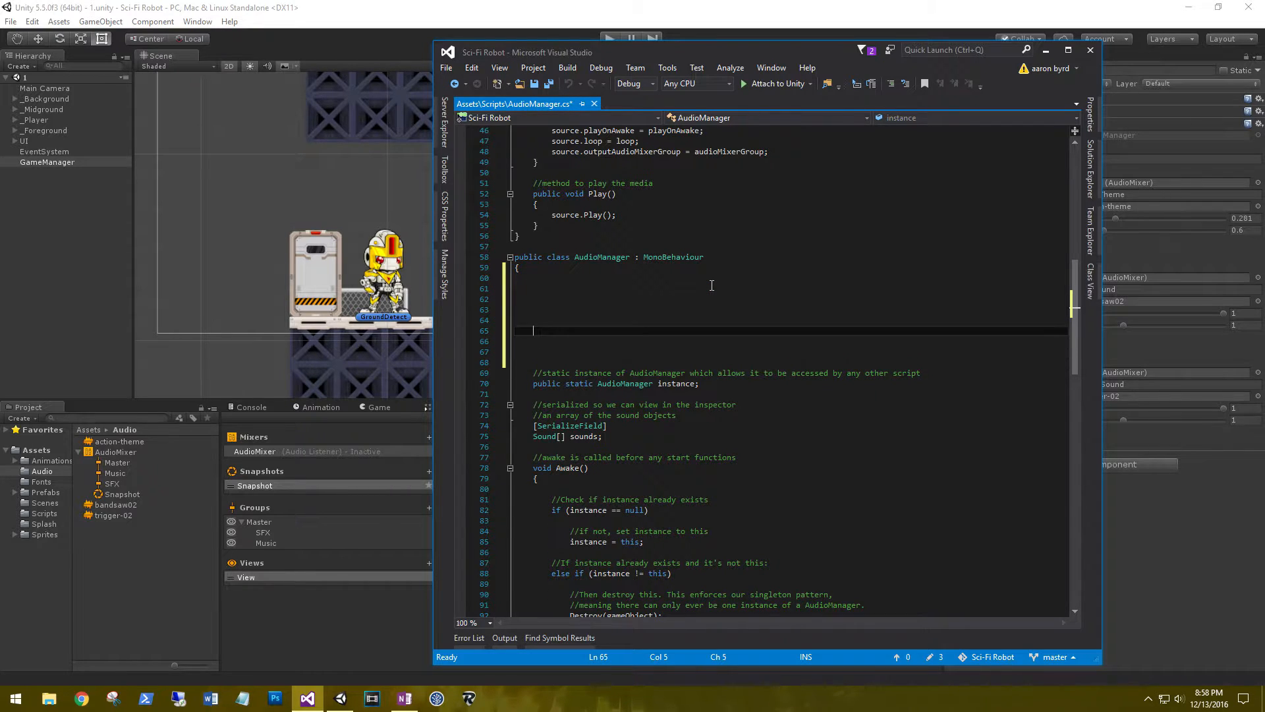
Declare a public AudioMixer field named audioMixer at the start of the AudioManager class.
key("Delete")
type("public ")
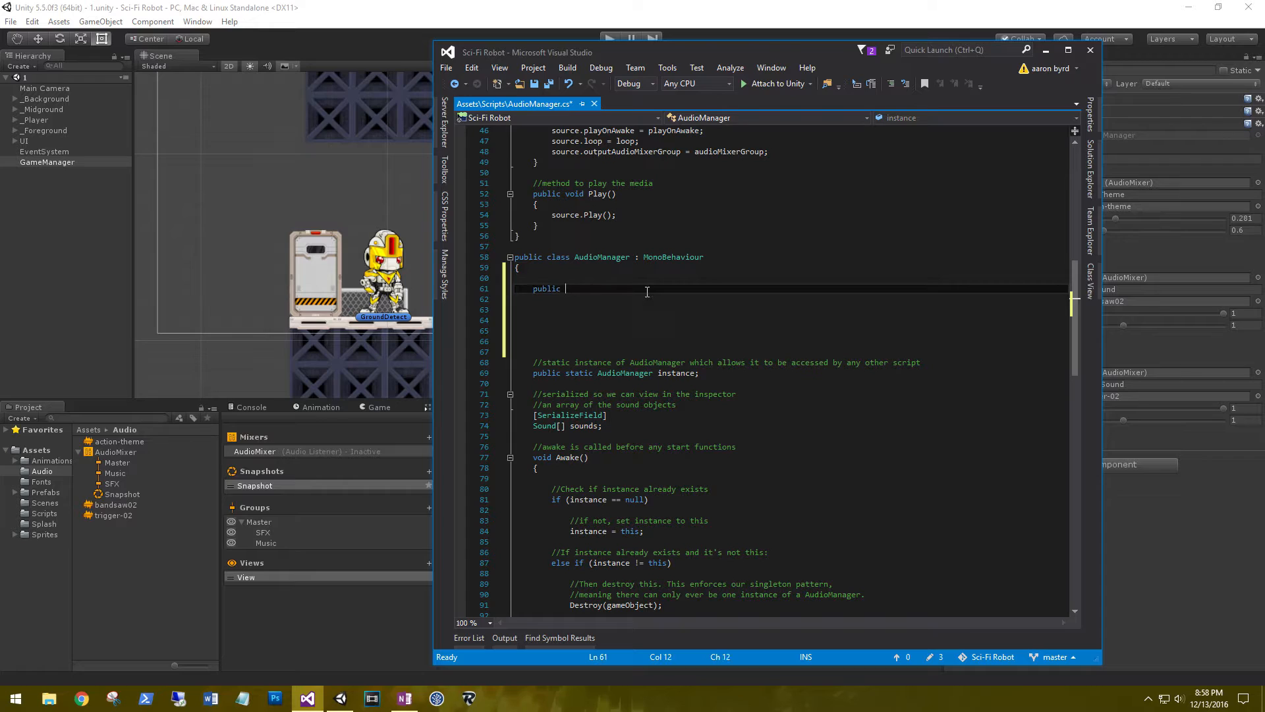
type("AudioMixer")
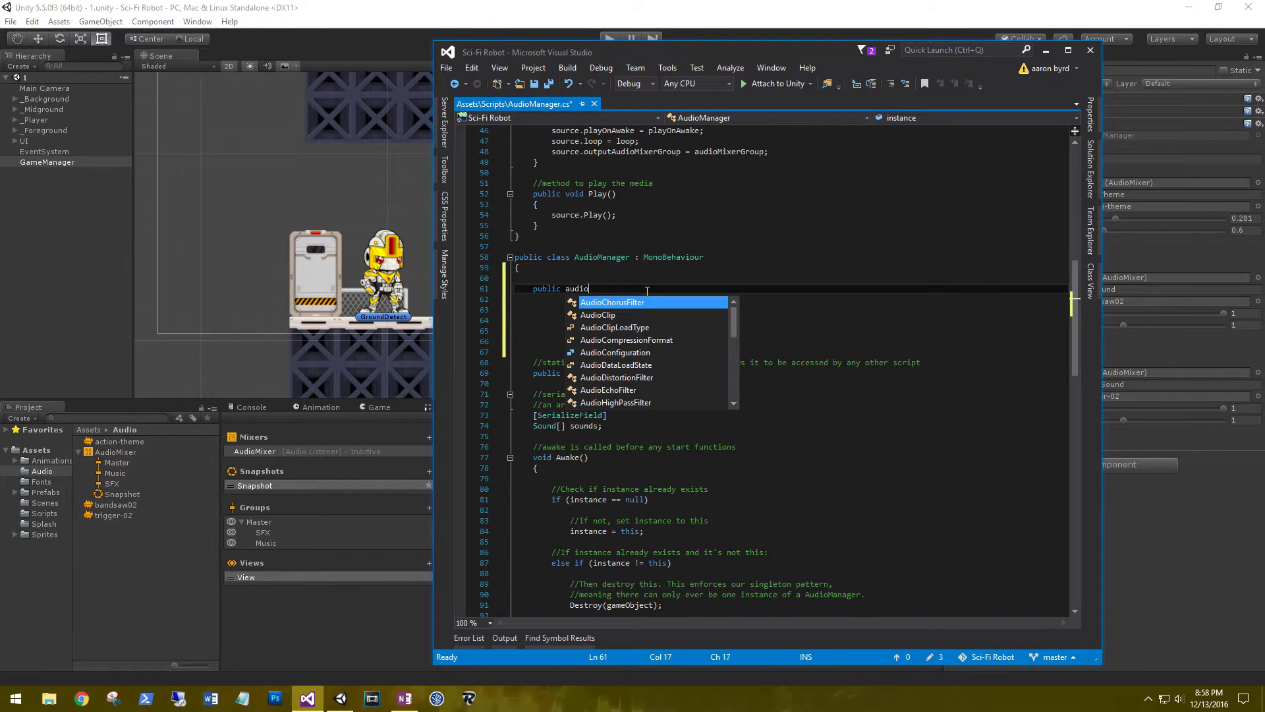
type(" aui")
key("ctrl+shift+Left")
type("audioMixer;")
key("Return")
key("Return")
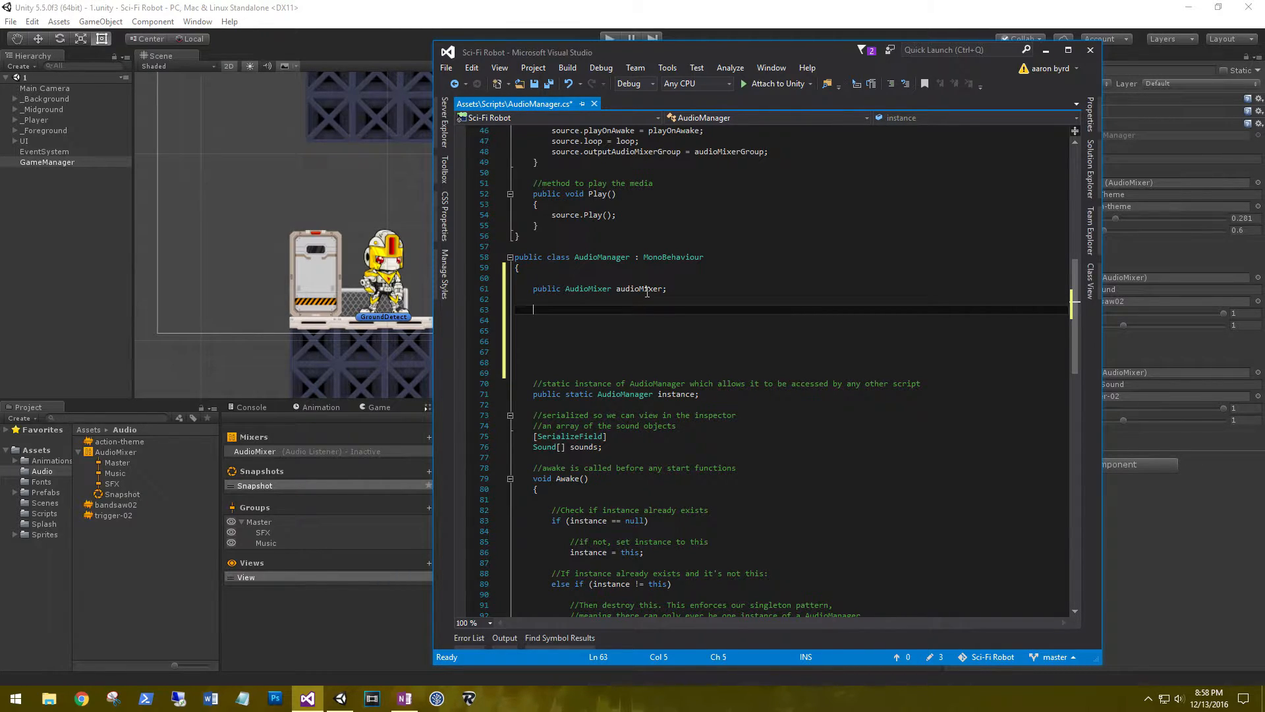
Add a public void method SetMasterVolume with a float parameter masterLv and an empty body below the audioMixer field.
type("public void SetMasterVolume()")
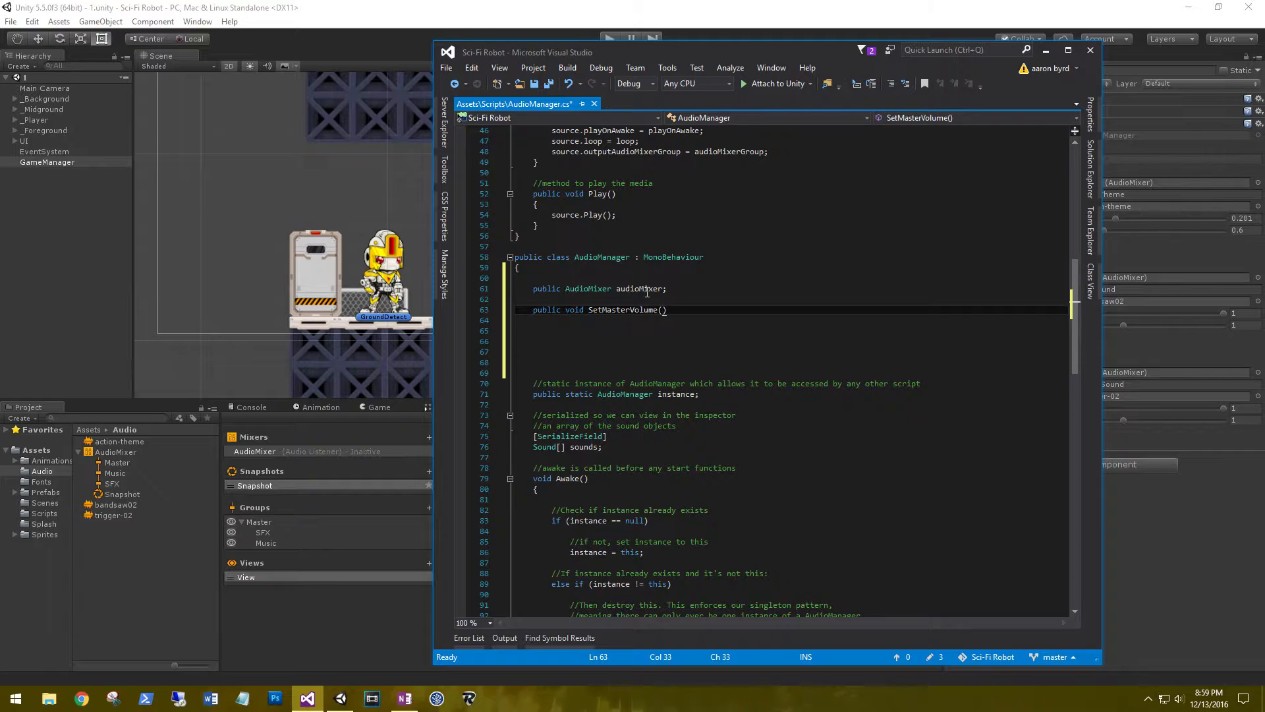
type("float masterLv")
key("End")
key("Return")
type("{")
key("Return")
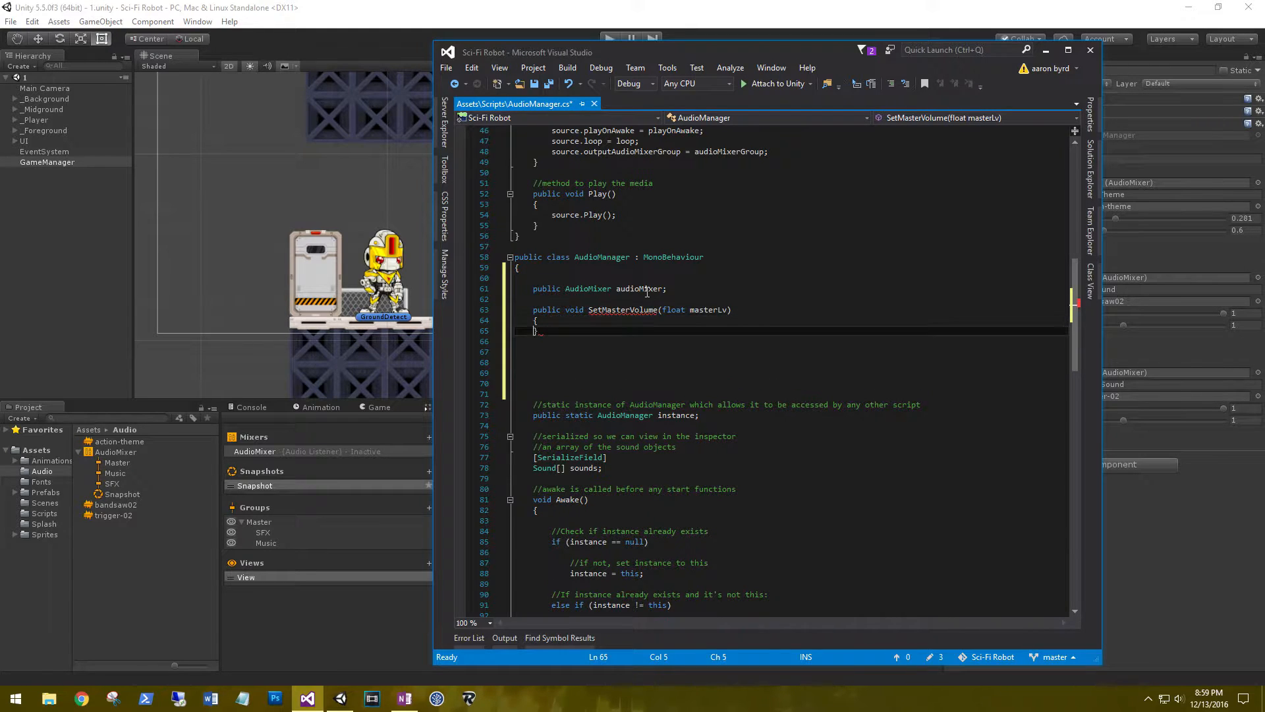
Fill the SetMasterVolume body with a call to audioMixer.SetFloat passing "MasterVolume" and masterLv.
type("aui")
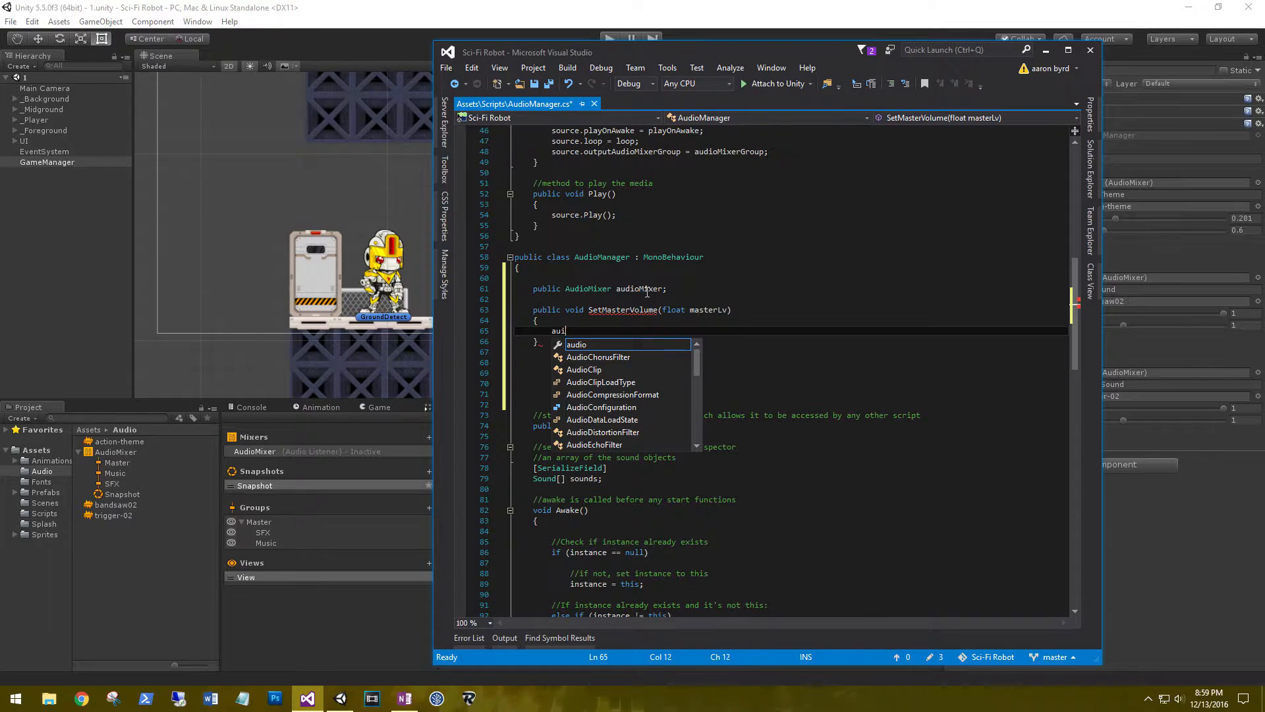
key("BackSpace")
type("diomix")
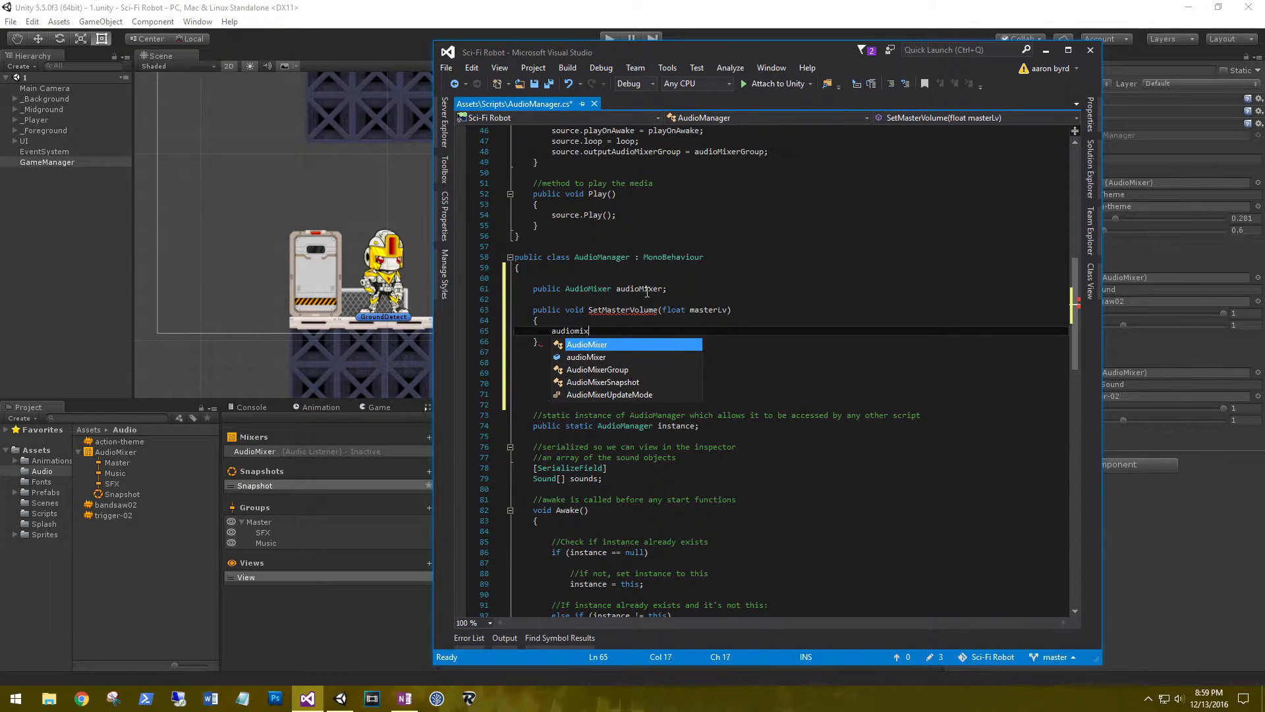
key("Down")
key("Tab")
type(".")
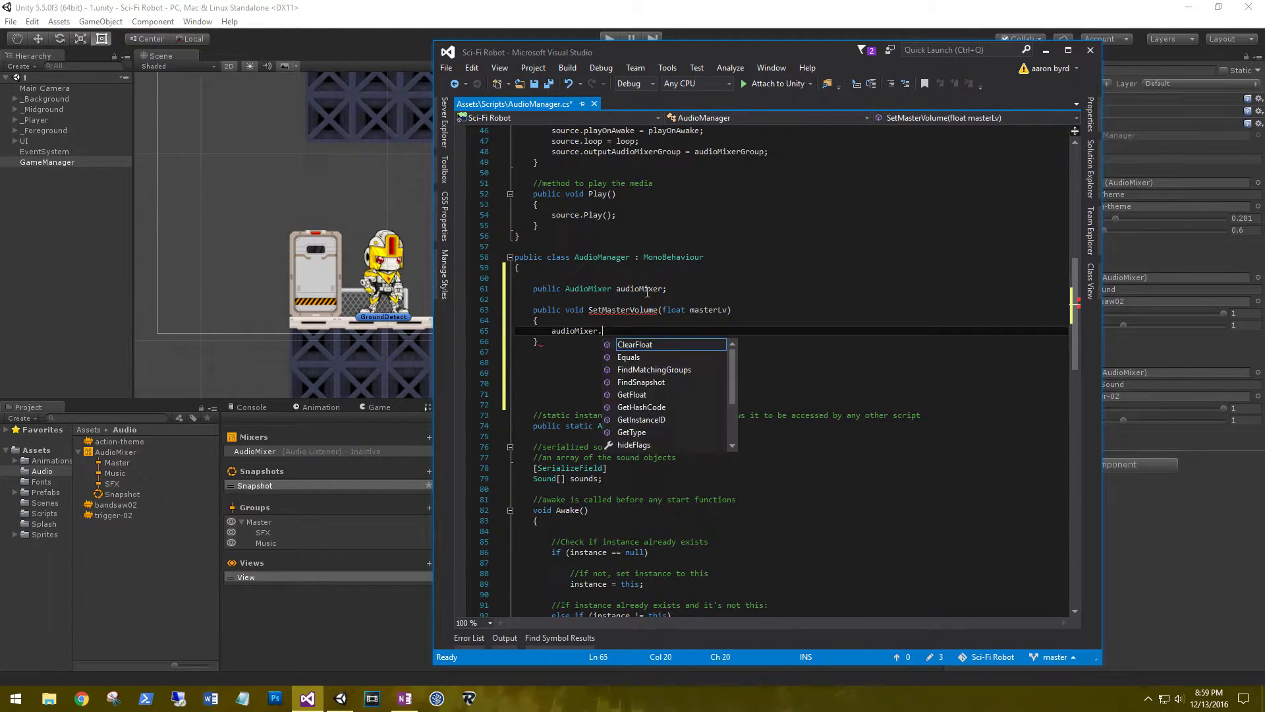
type("SetFloat(\"")
type("MasterVo")
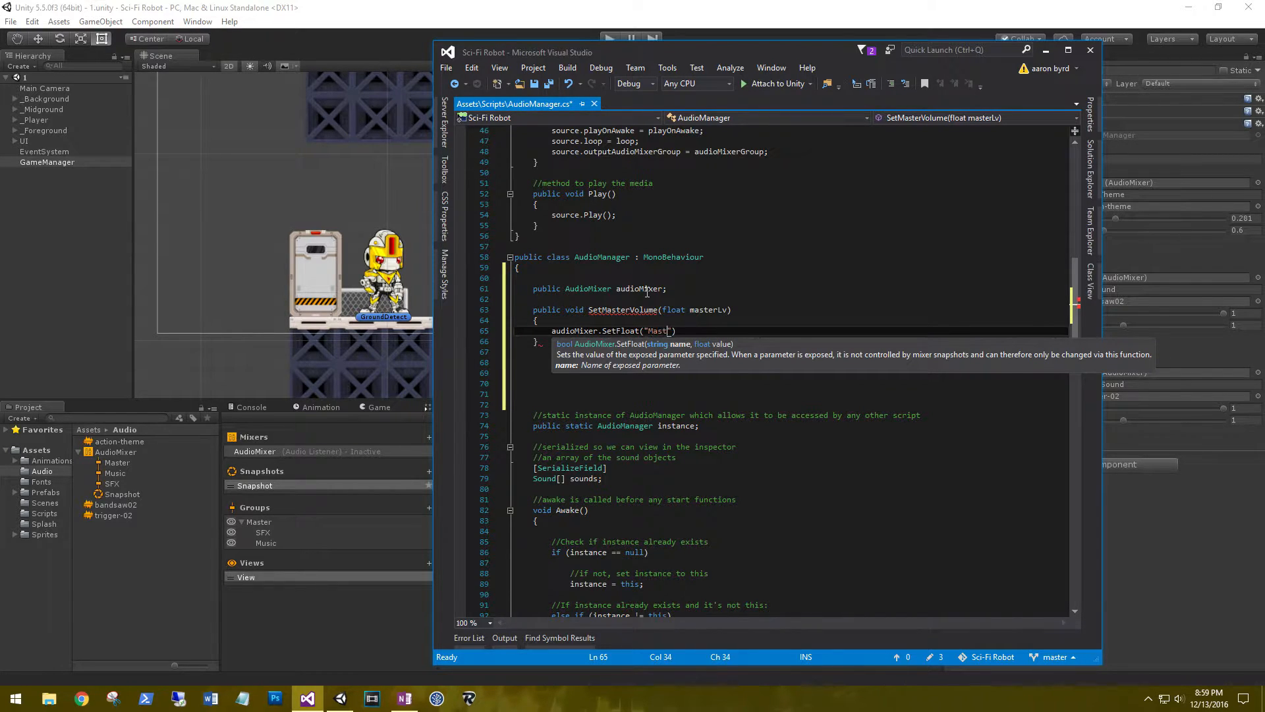
type("lume\", ")
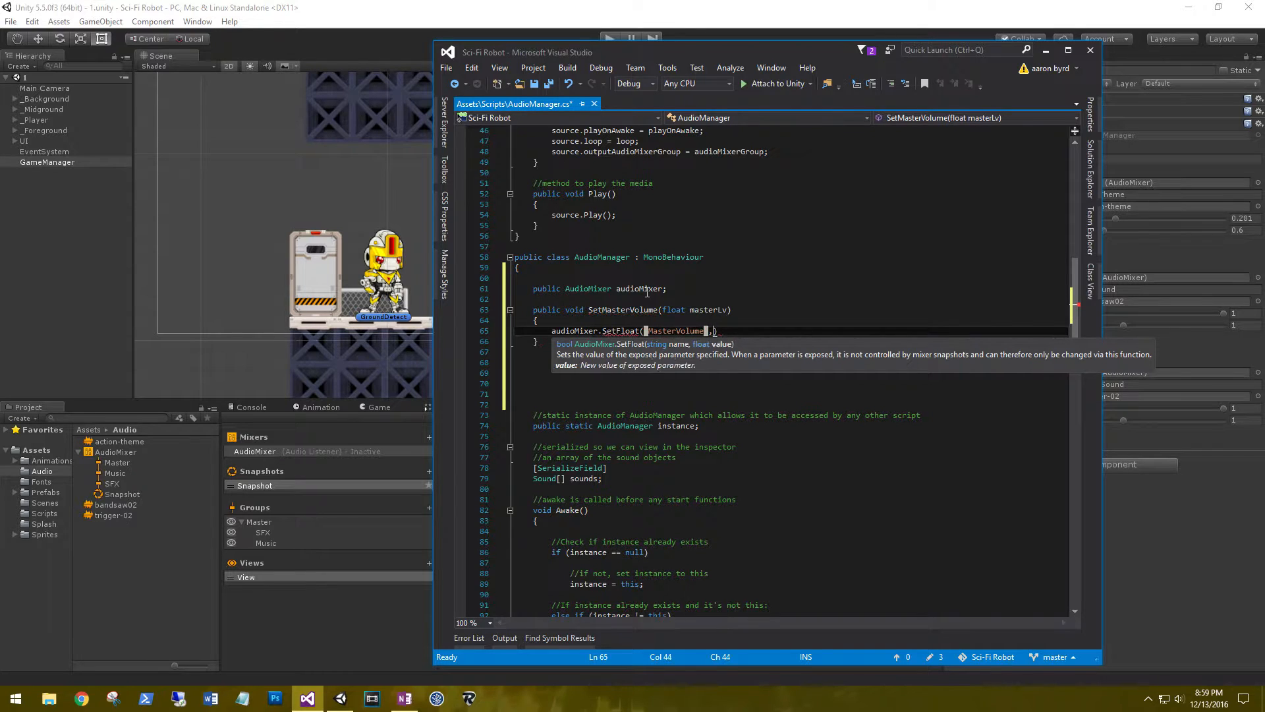
type("masterLv);")
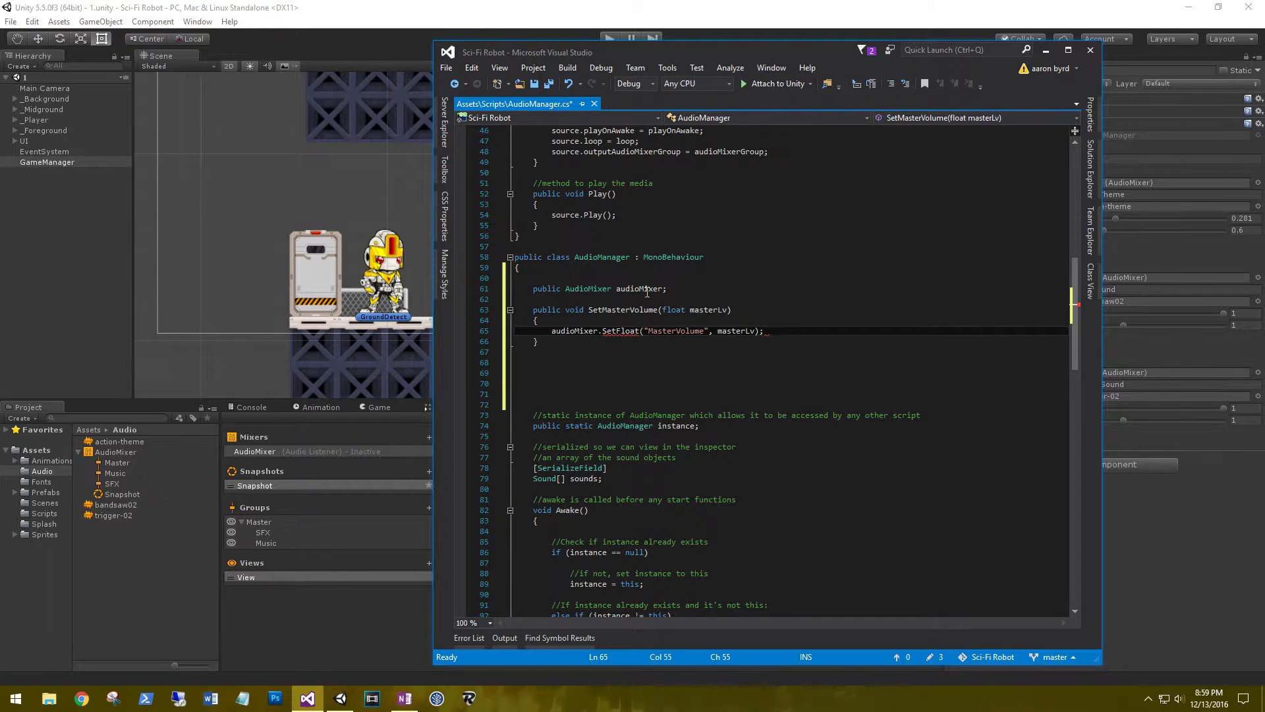
Add a public void method SetSFXVolume with a float parameter sfxLv and an empty body below SetMasterVolume.
key("Down")
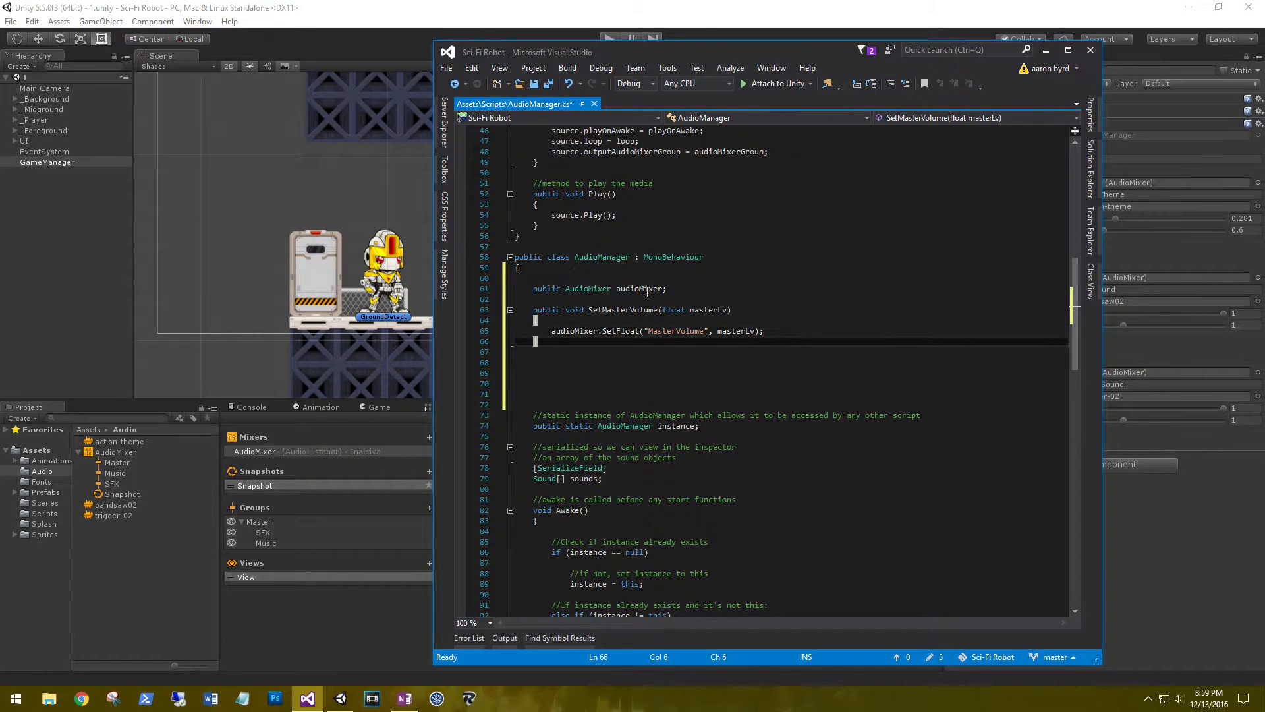
key("Return")
key("Return")
type("pu")
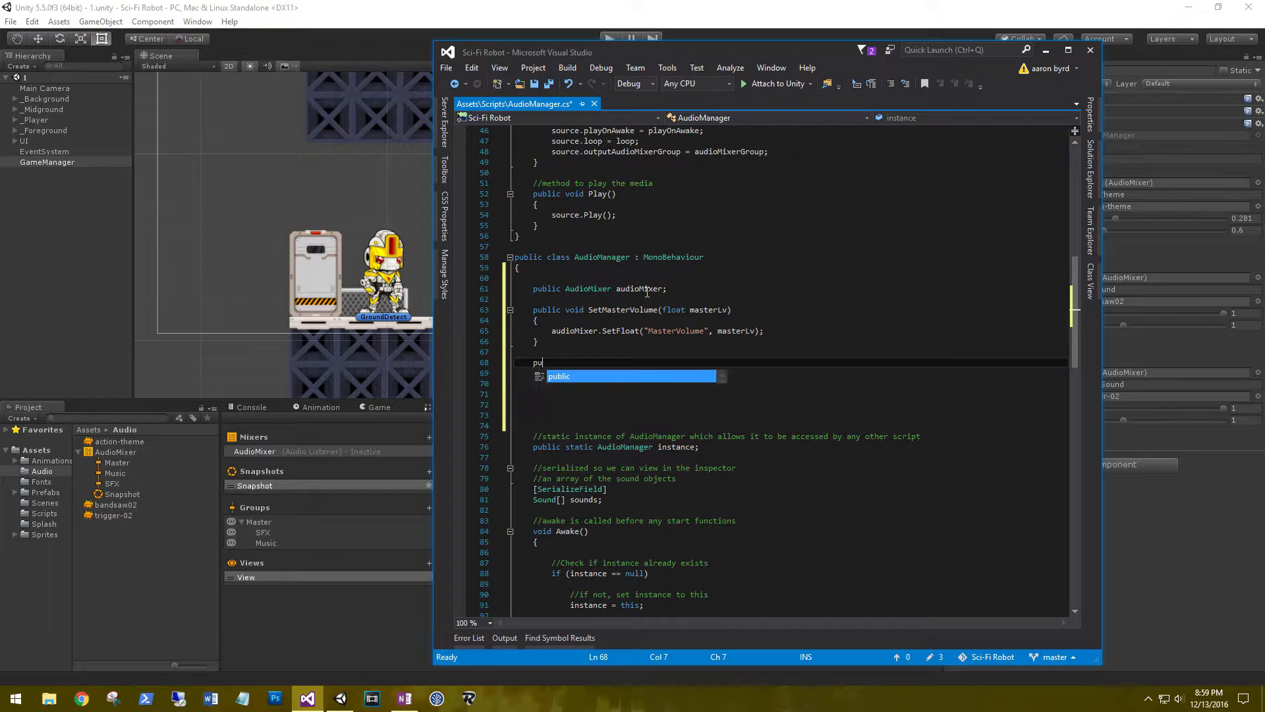
type("blic void SEt")
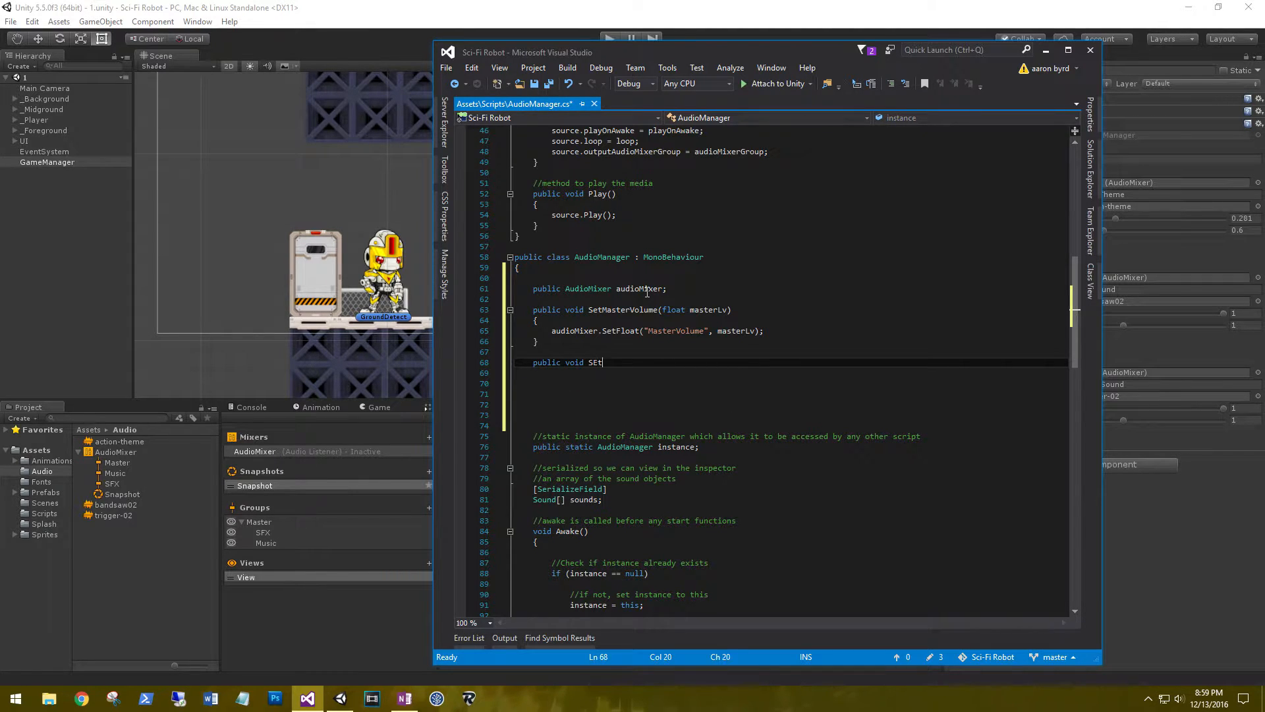
key("BackSpace")
key("BackSpace")
type("etSFXVolume(float sfxLv")
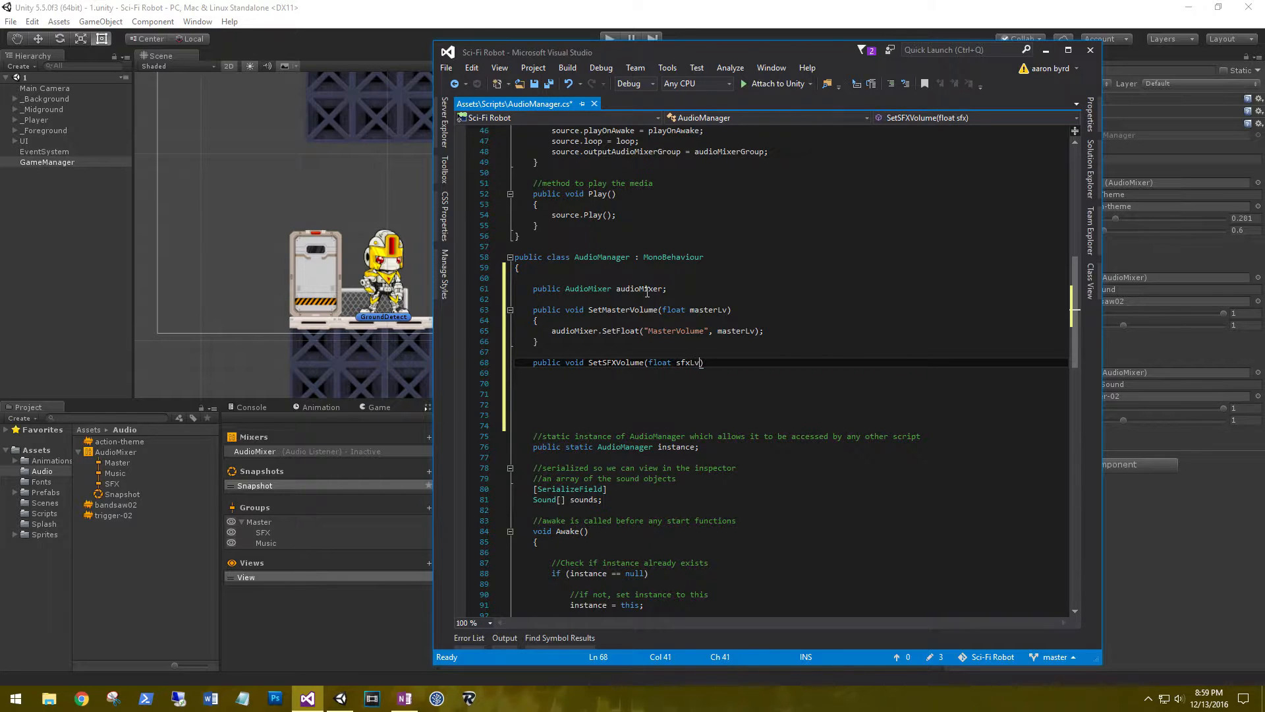
key("End")
key("Return")
type("{")
key("Return")
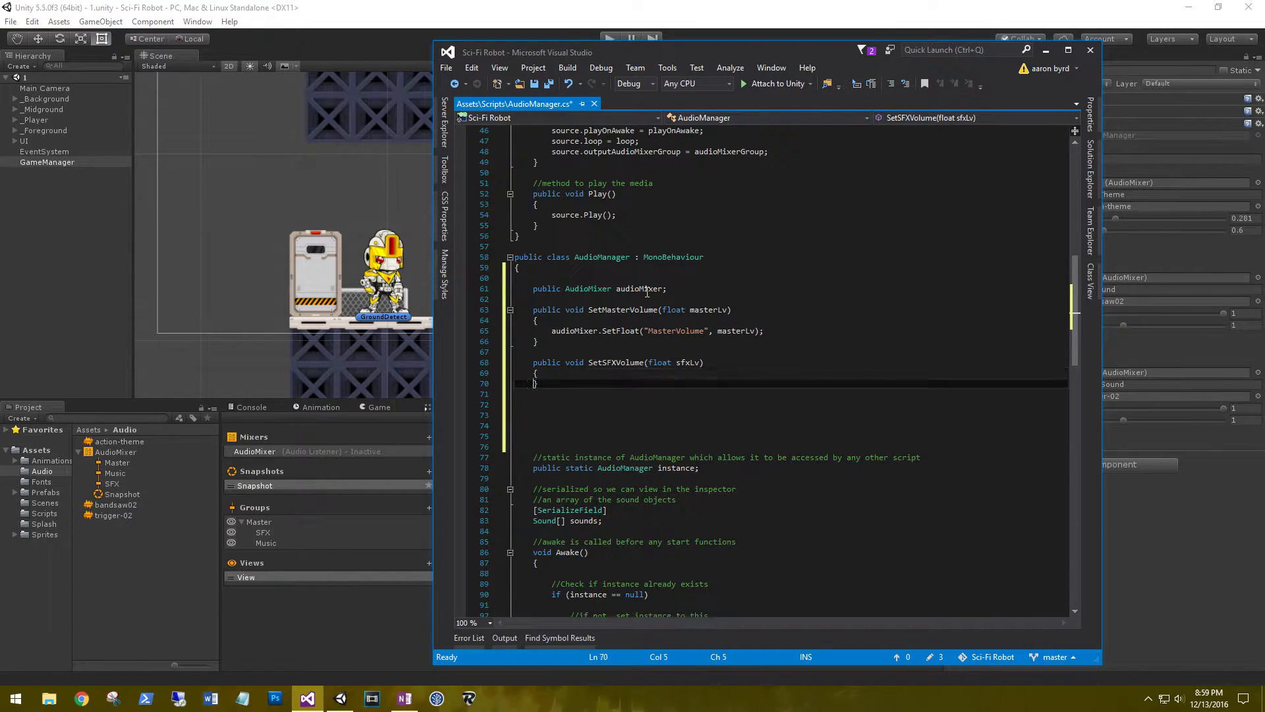
Fill the SetSFXVolume body with a call to audioMixer.SetFloat passing "SFXVolume" and sfxLv.
type("audioMixer.se")
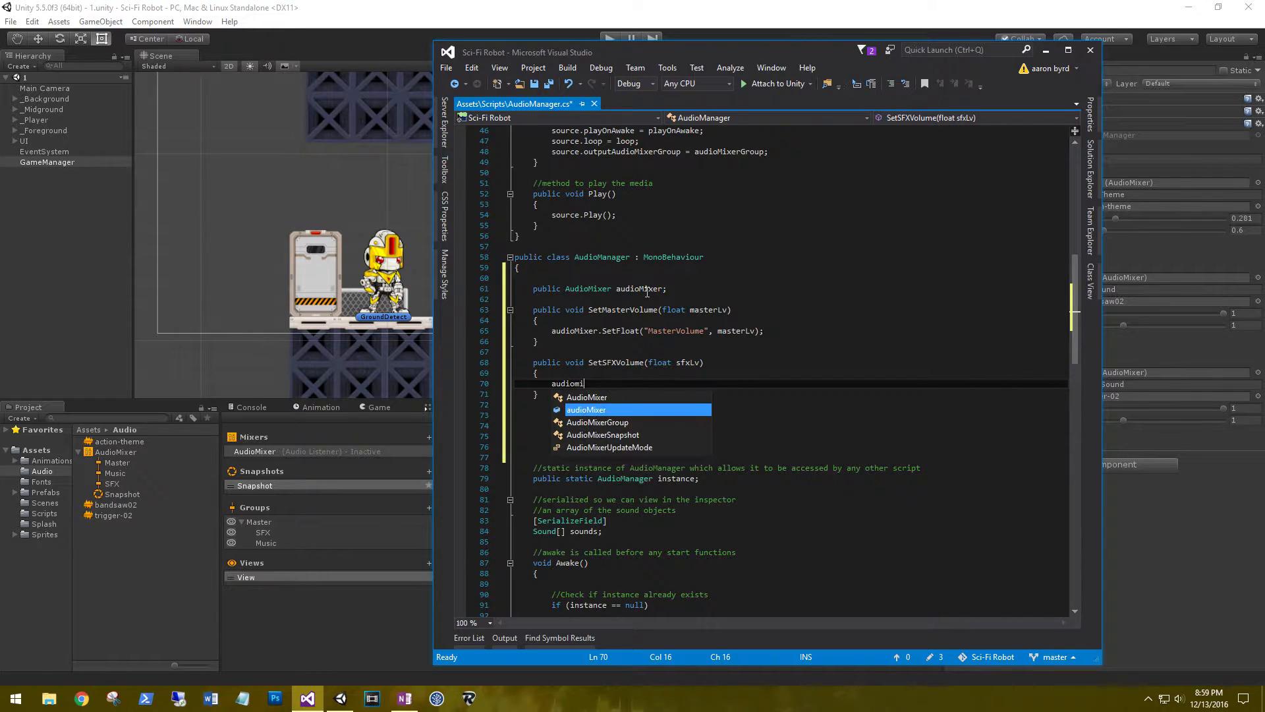
type("tFloat")
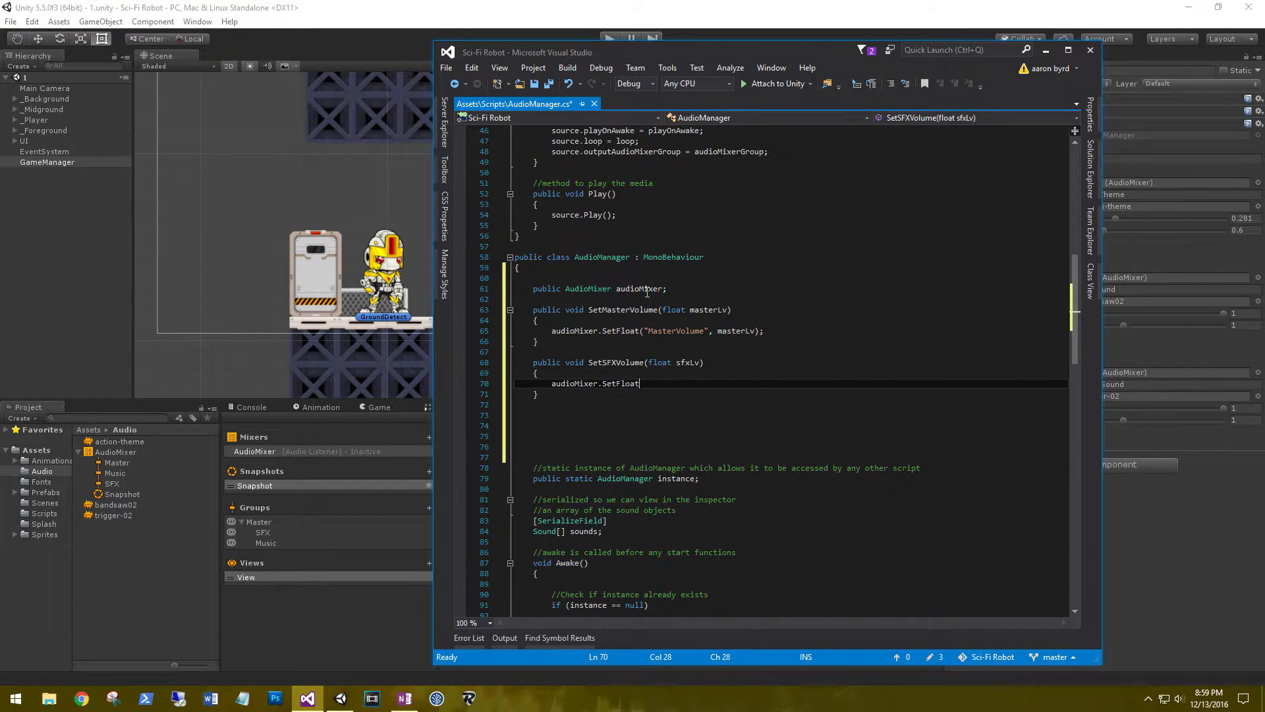
type("(\"SFXVol")
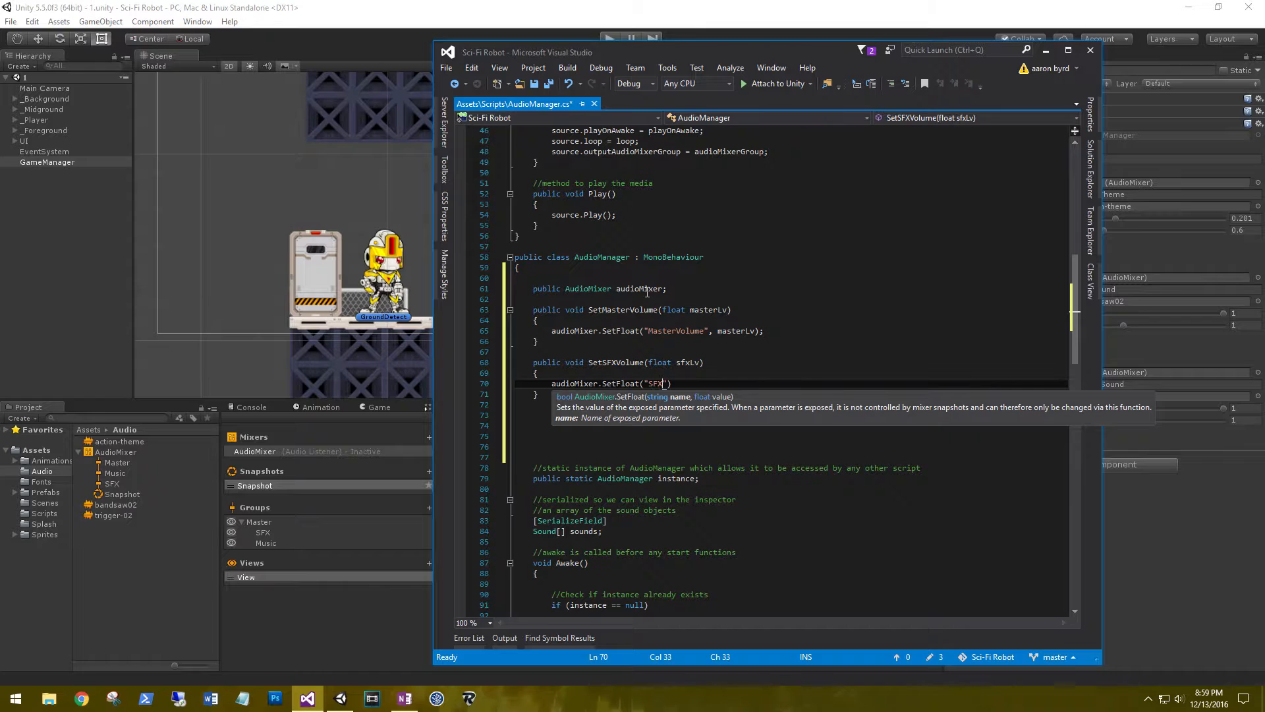
type("ume\", ")
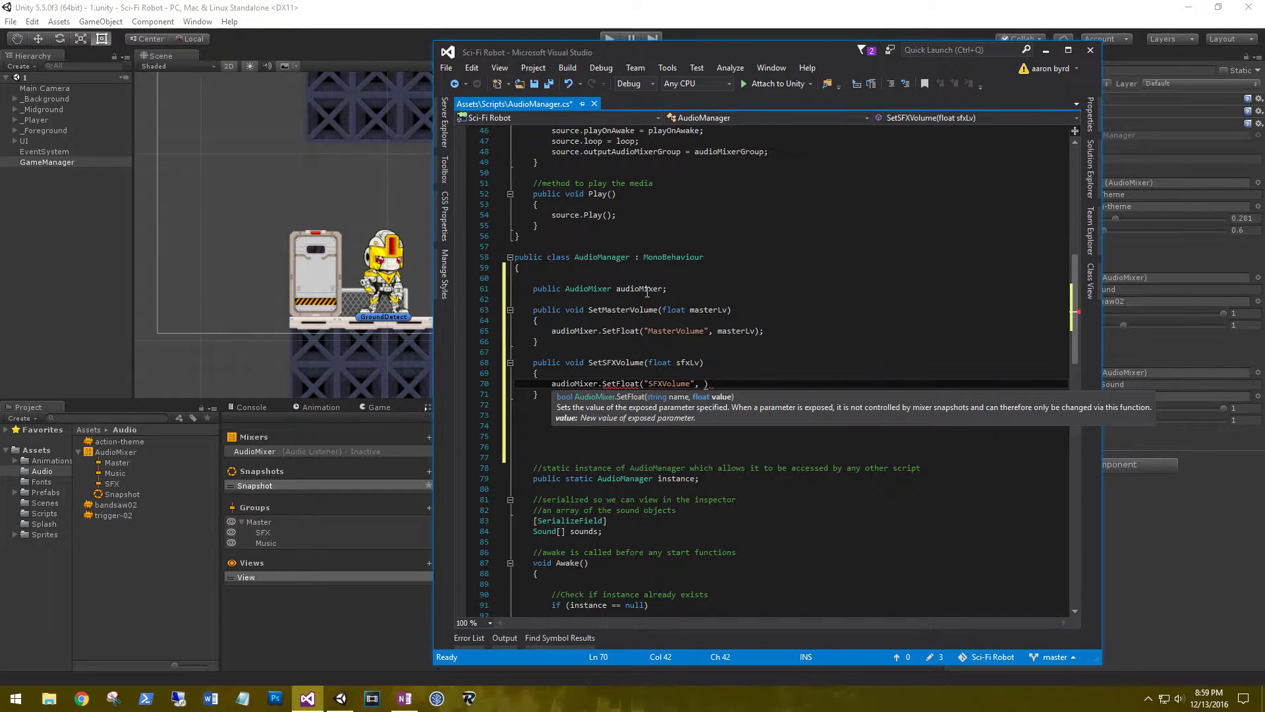
type("sfxLv);")
Add a public void method SetMusicVolume with a float parameter musicLv and an empty body below SetSFXVolume.
key("Down")
key("Return")
key("Return")
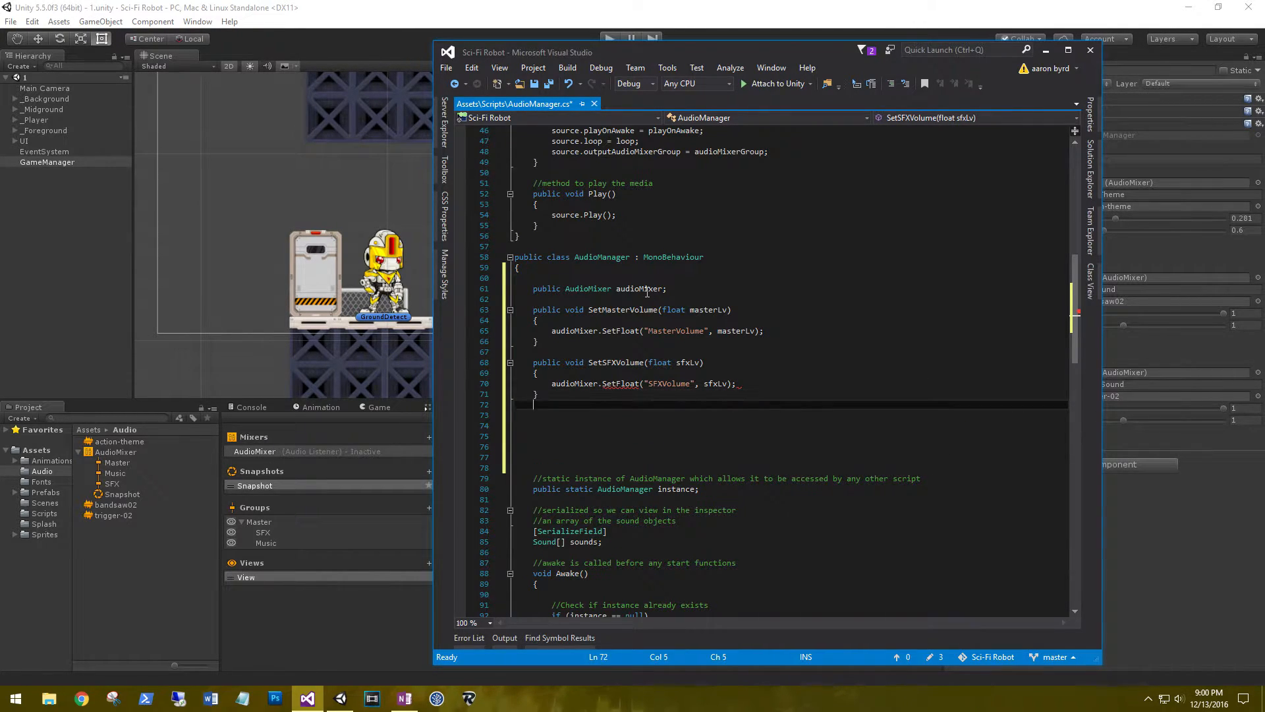
type("public vo")
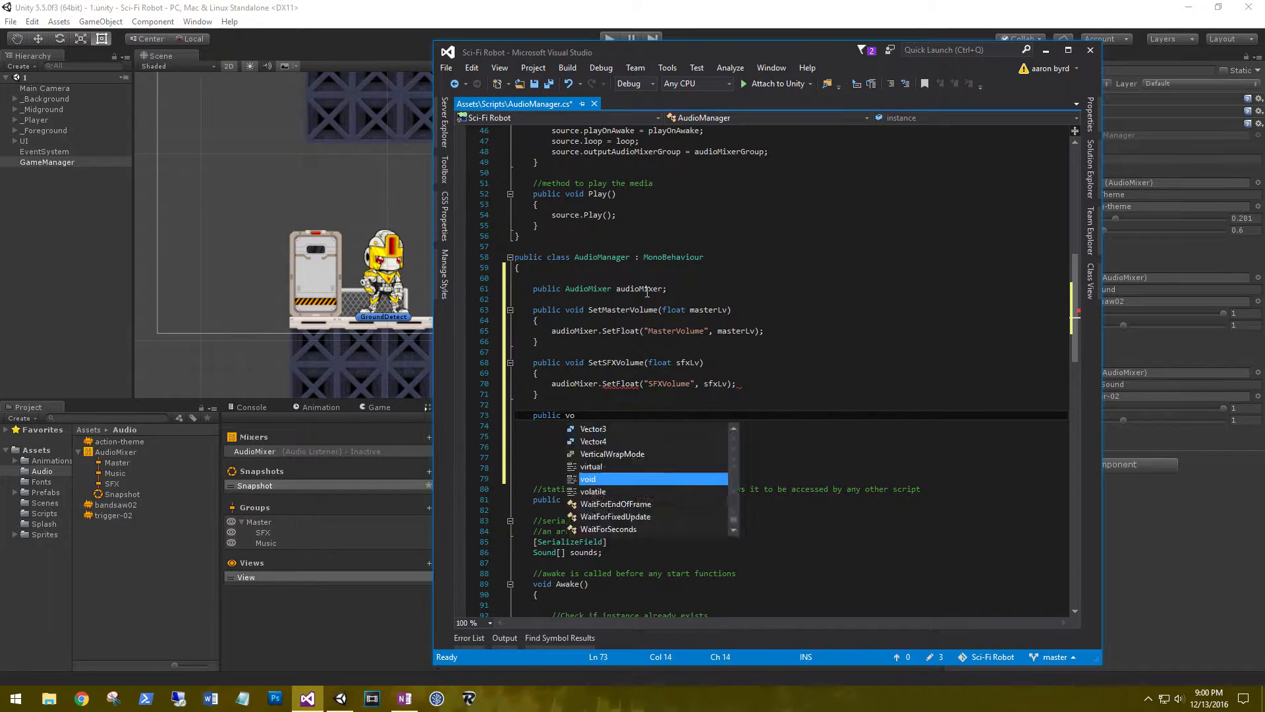
type("id Set")
type("Music")
type("ol")
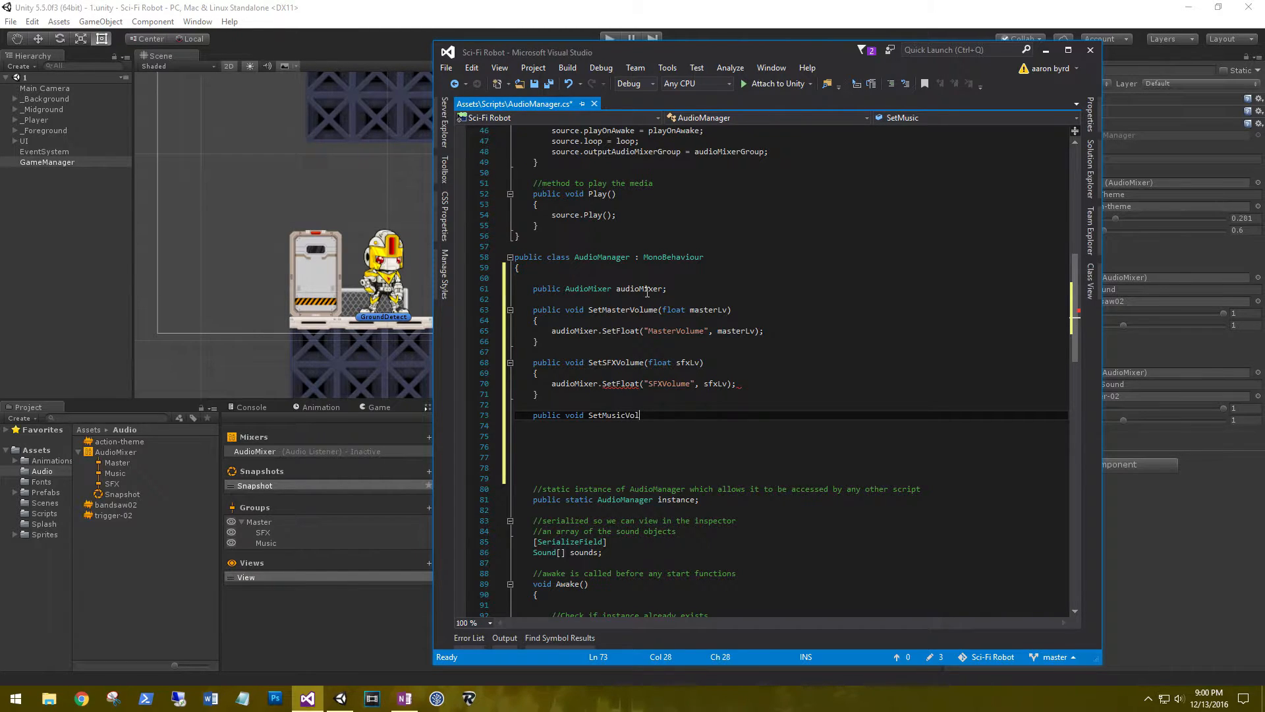
type("ume(float musicLv);")
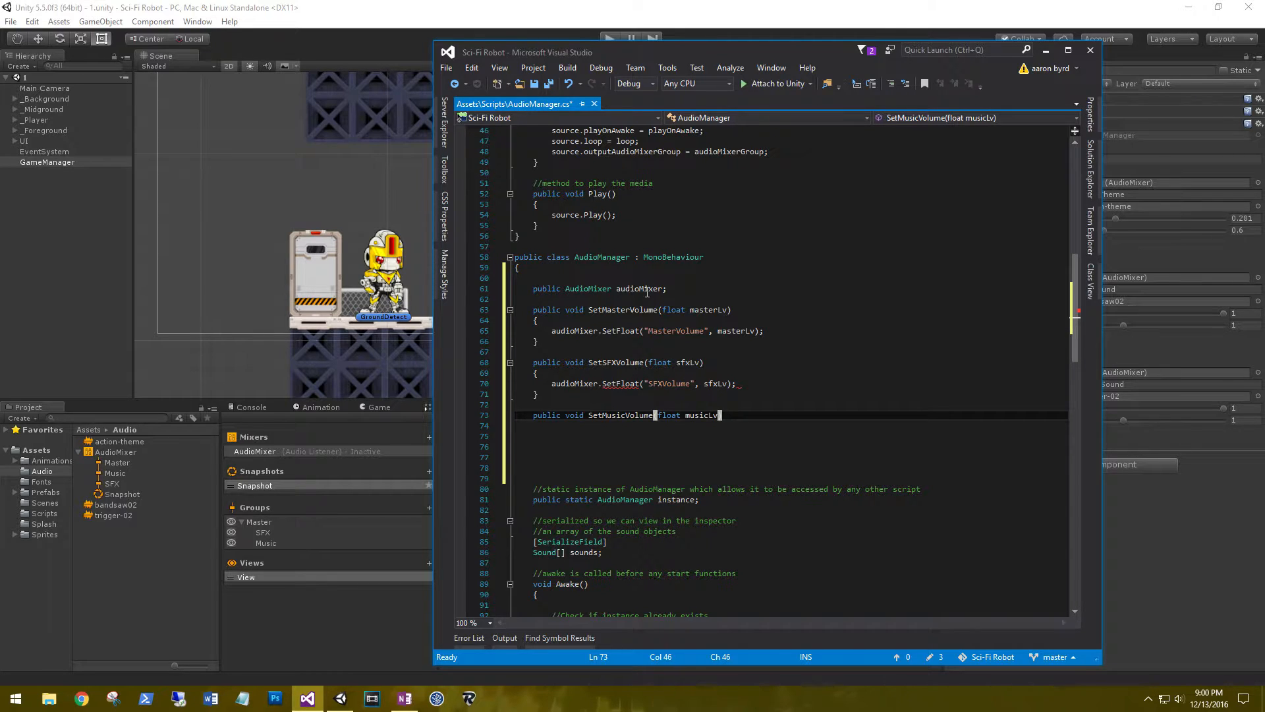
key("Return")
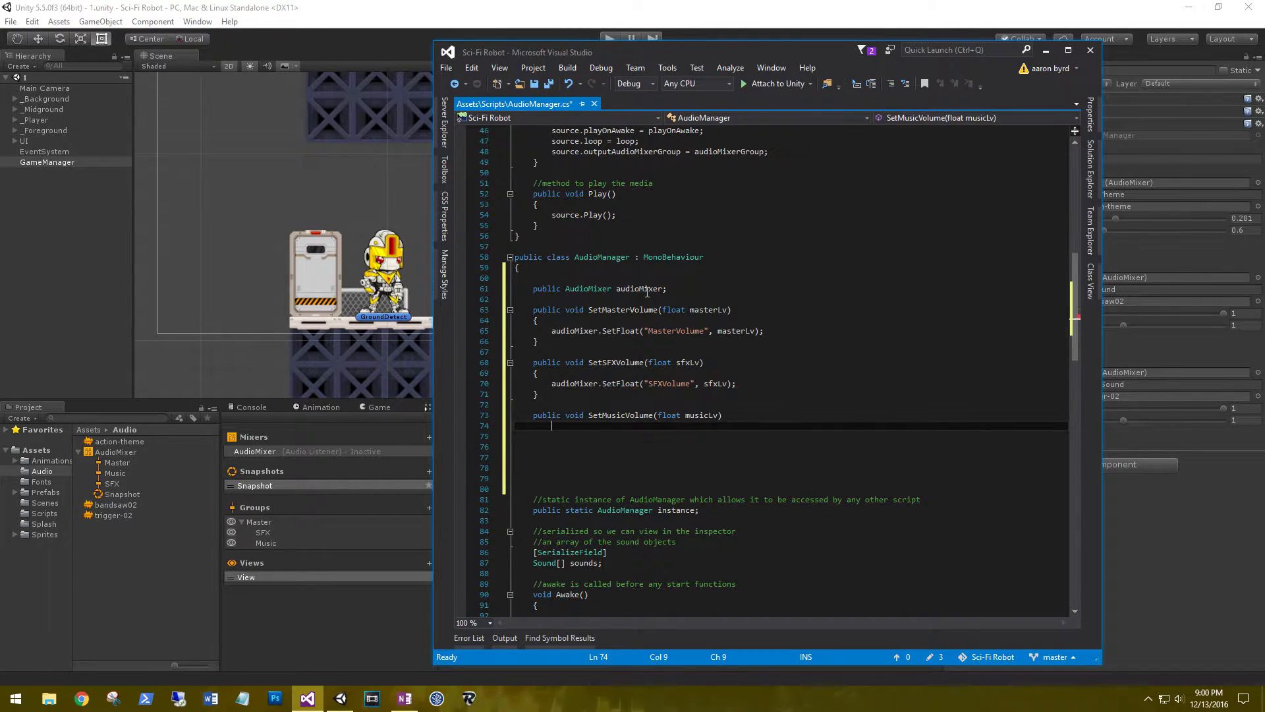
type("{")
key("Return")
Fill the SetMusicVolume body with a call to audioMixer.SetFloat passing "MusicVolume" and musicLv.
type("audiom")
key("Tab")
type(".setf")
key("Tab")
type("(\"MusicVolume\", musicLv")
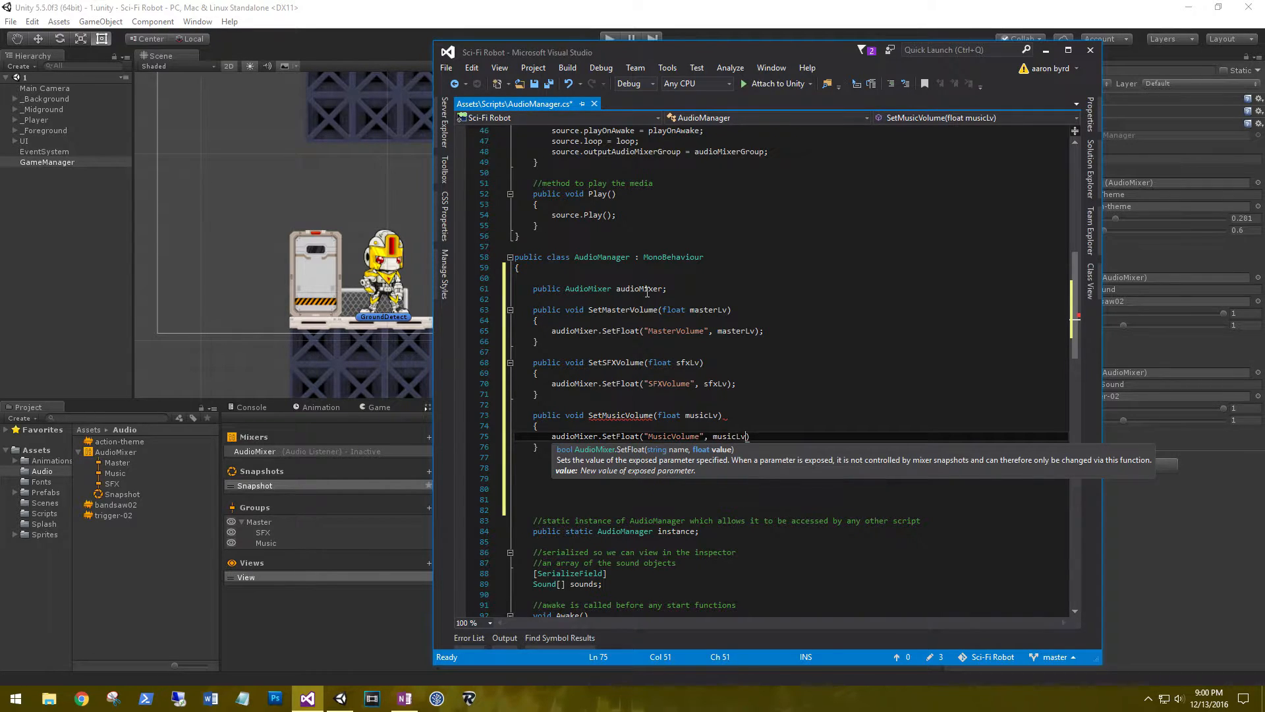
type(");")
Delete the surplus blank lines between SetMusicVolume and the static instance comment.
key("Down")
key("shift+Down")
key("shift+Down")
key("shift+Down")
key("shift+Down")
key("shift+Down")
key("BackSpace")
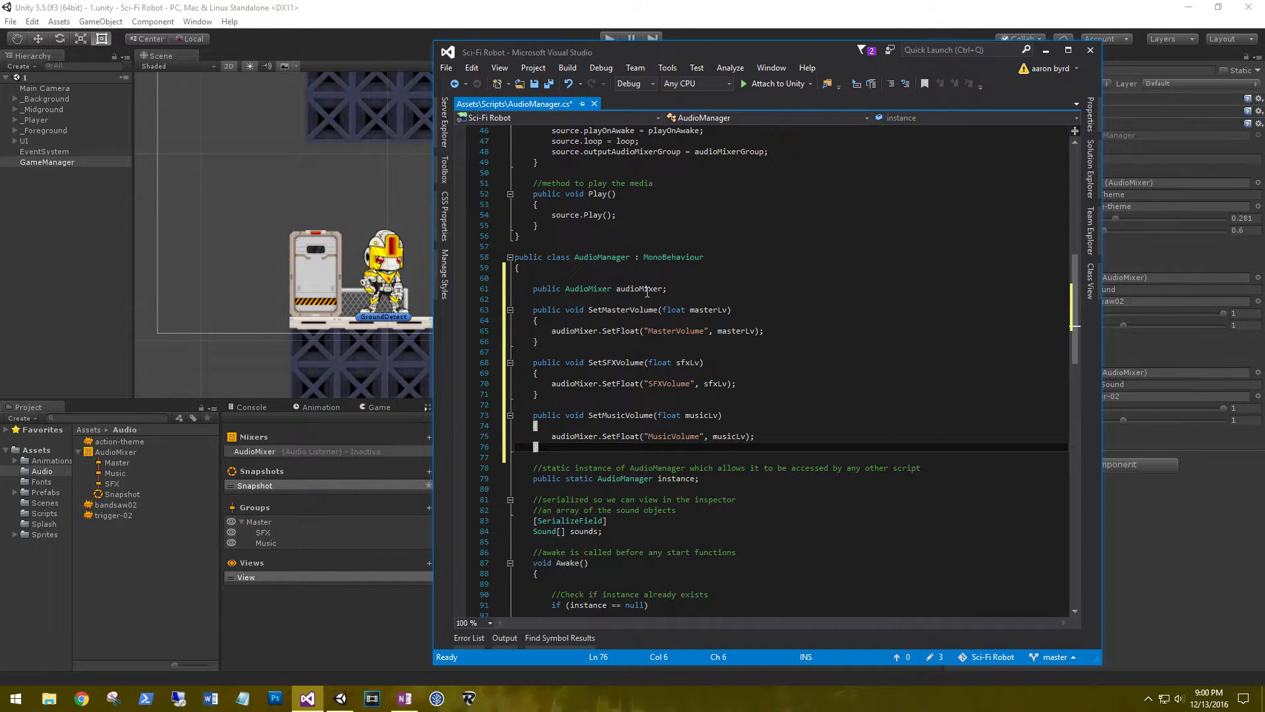
Insert the comment "//function to set the music level" directly above SetMusicVolume.
key("Up")
key("Up")
key("Up")
key("Up")
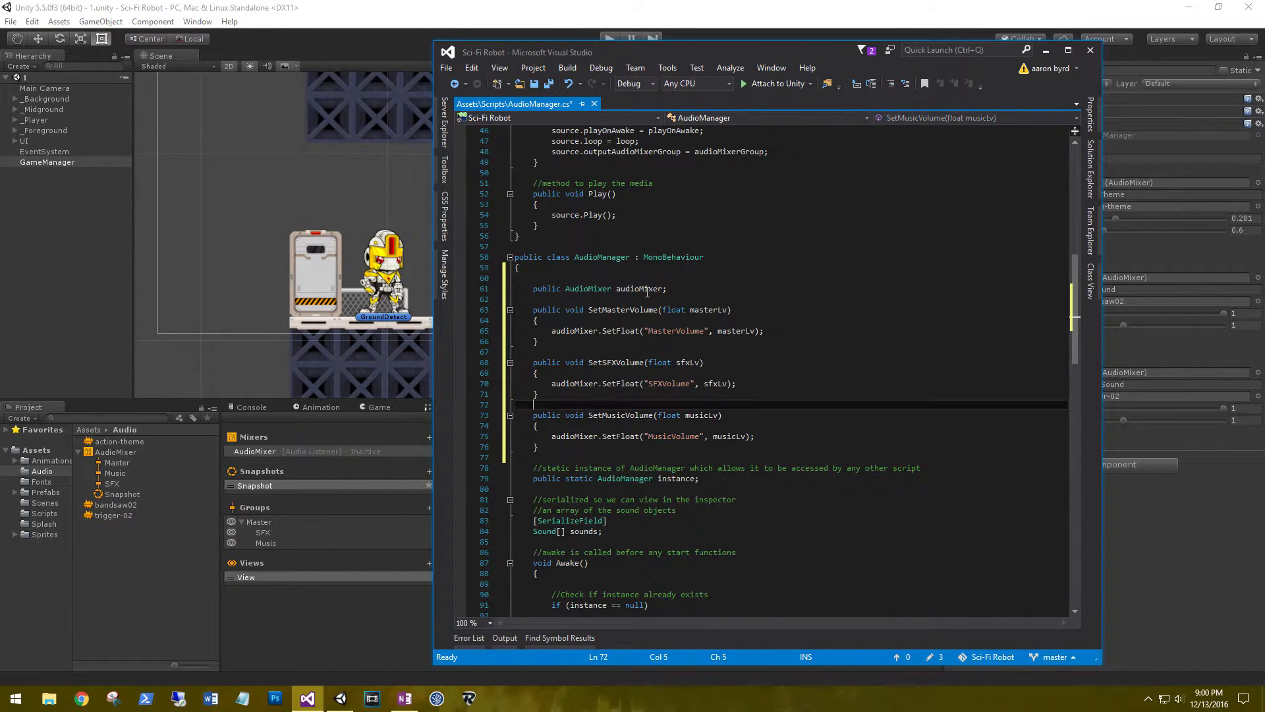
key("Return")
type("//")
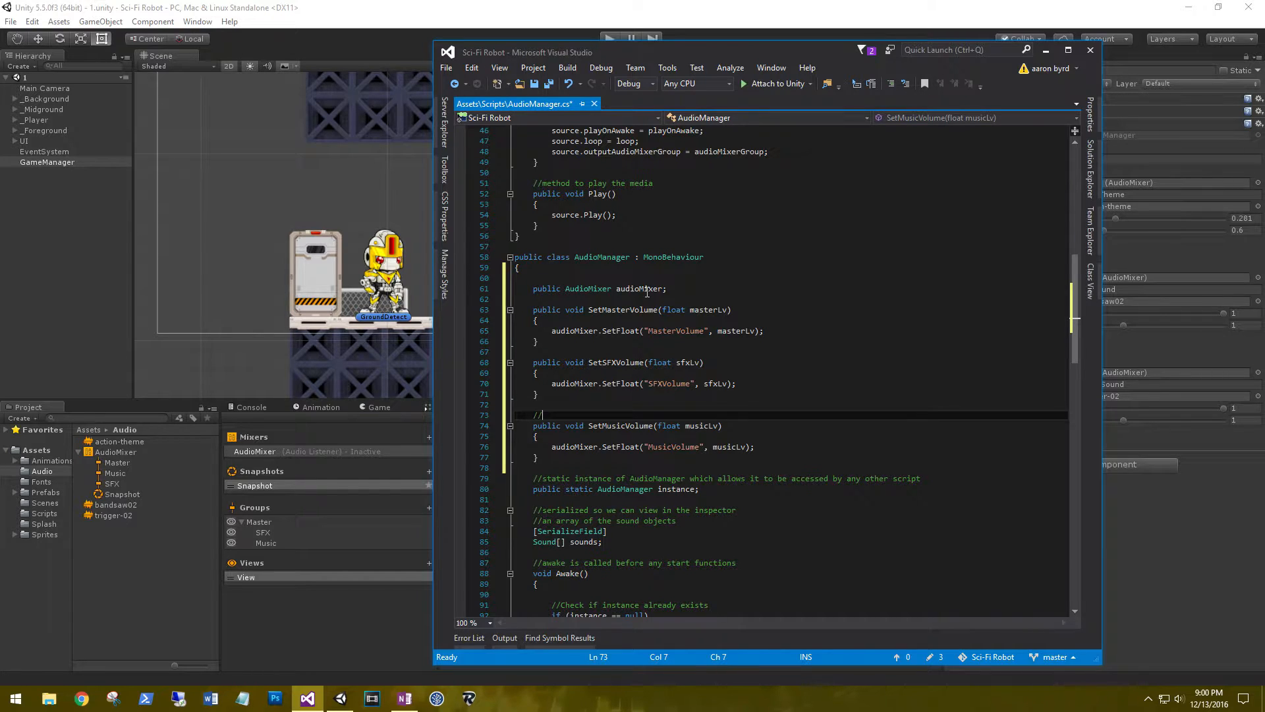
type("function to set the music level")
Insert the comment "//function to set the sound effects level" directly above SetSFXVolume.
key("Up")
key("Up")
key("Up")
key("Up")
key("Up")
key("Up")
key("Return")
key("Return")
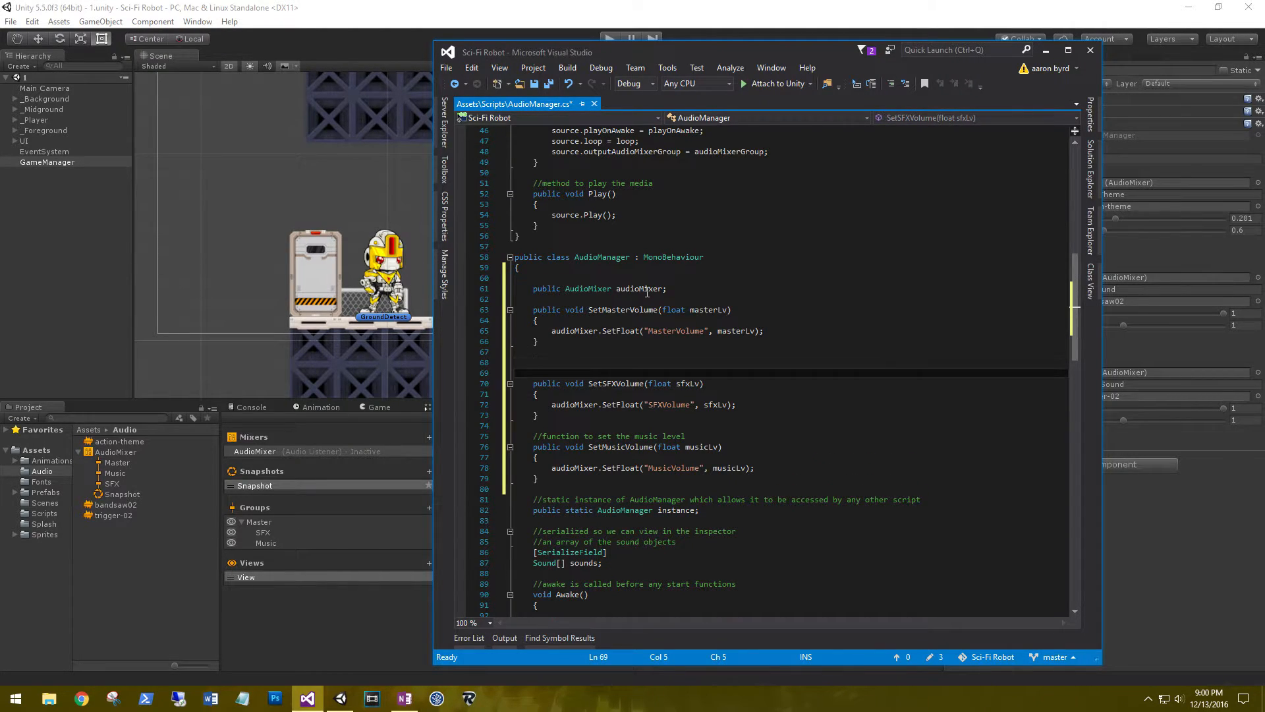
type("//function to set the sound effects level")
Insert the comment "//function to set the master volume" directly above SetMasterVolume.
key("Up")
key("Up")
key("alt+Up")
key("alt+Up")
key("alt+Up")
key("alt+Up")
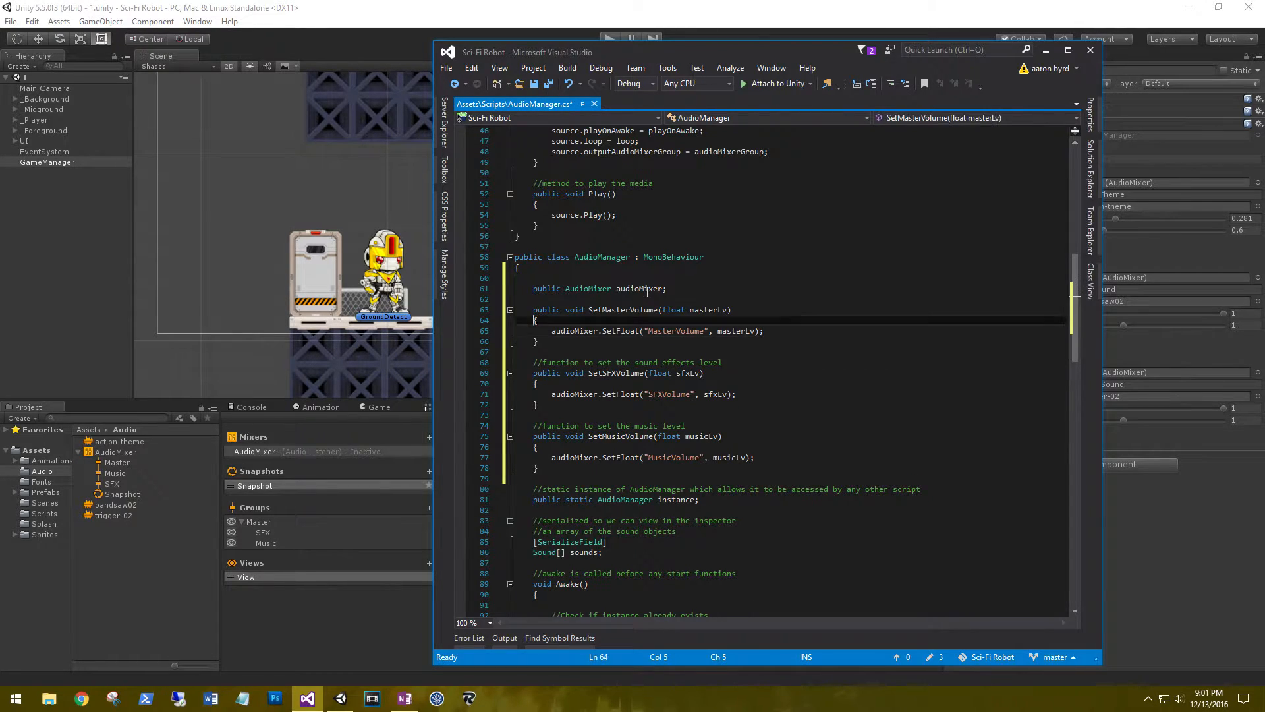
type("//function to set the master volume")
Insert the comment "//reference to audio mixer" above the audioMixer field and save the script.
key("Up")
key("Up")
key("Up")
key("Up")
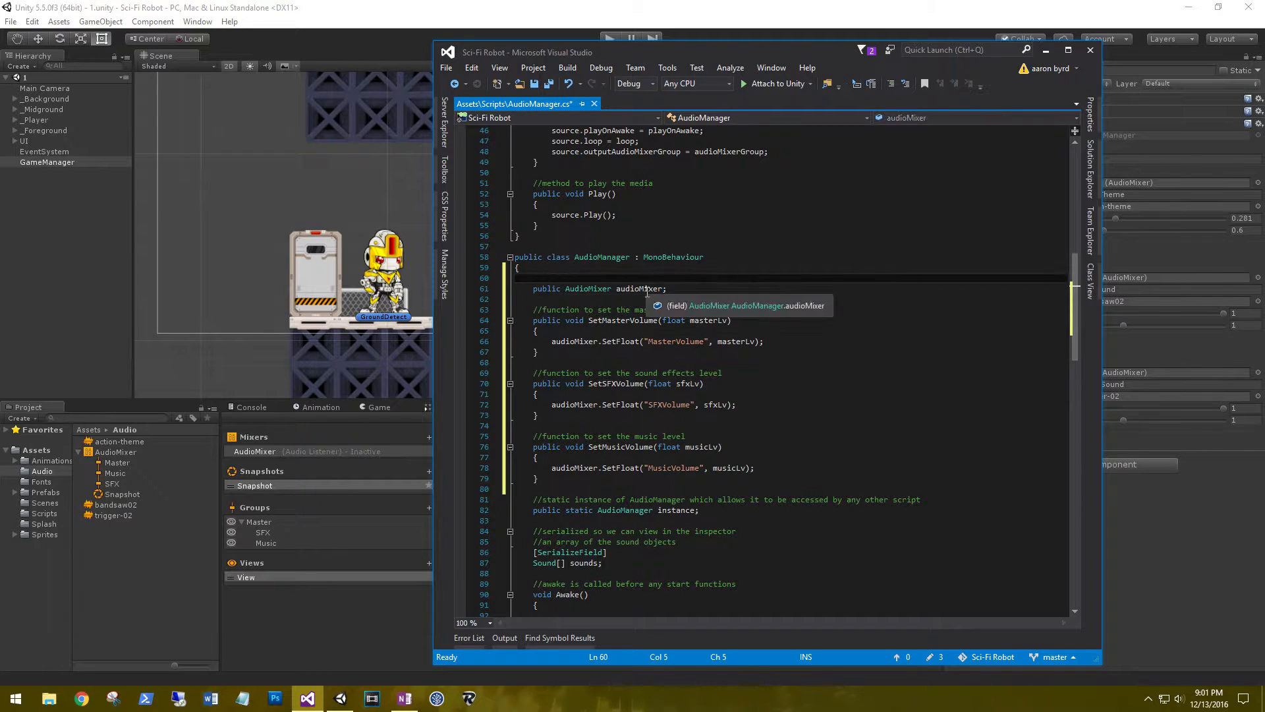
key("Down")
type("//")
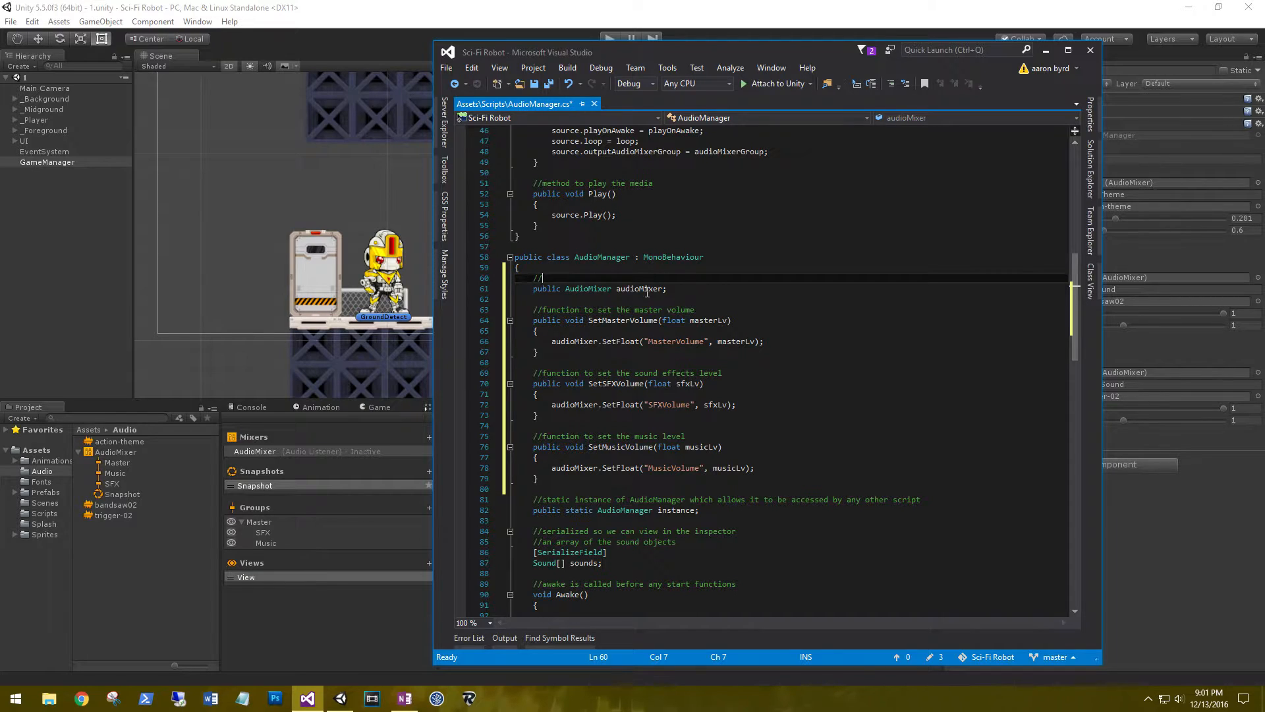
type("reference to audio mixer")
key("ctrl+s")
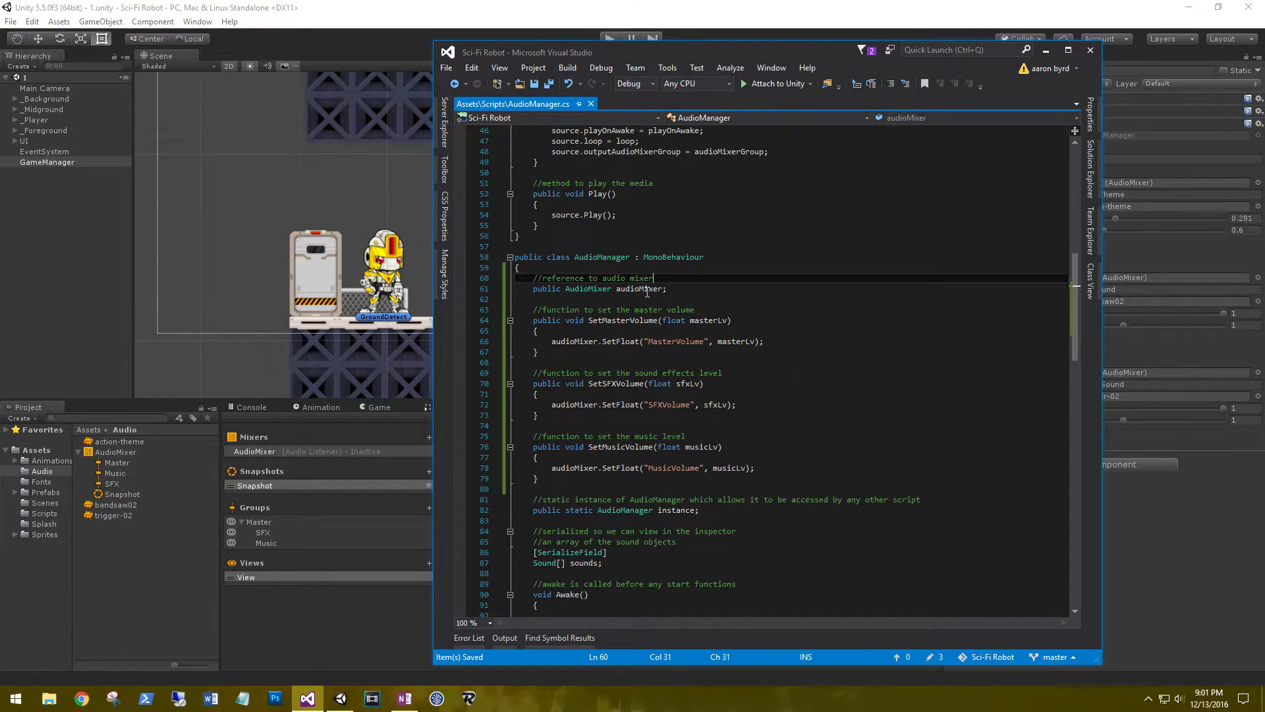
Switch to Unity and assign the AudioMixer asset to the Audio Mixer field of GameManager's Audio Manager component.
left_click(682, 5)
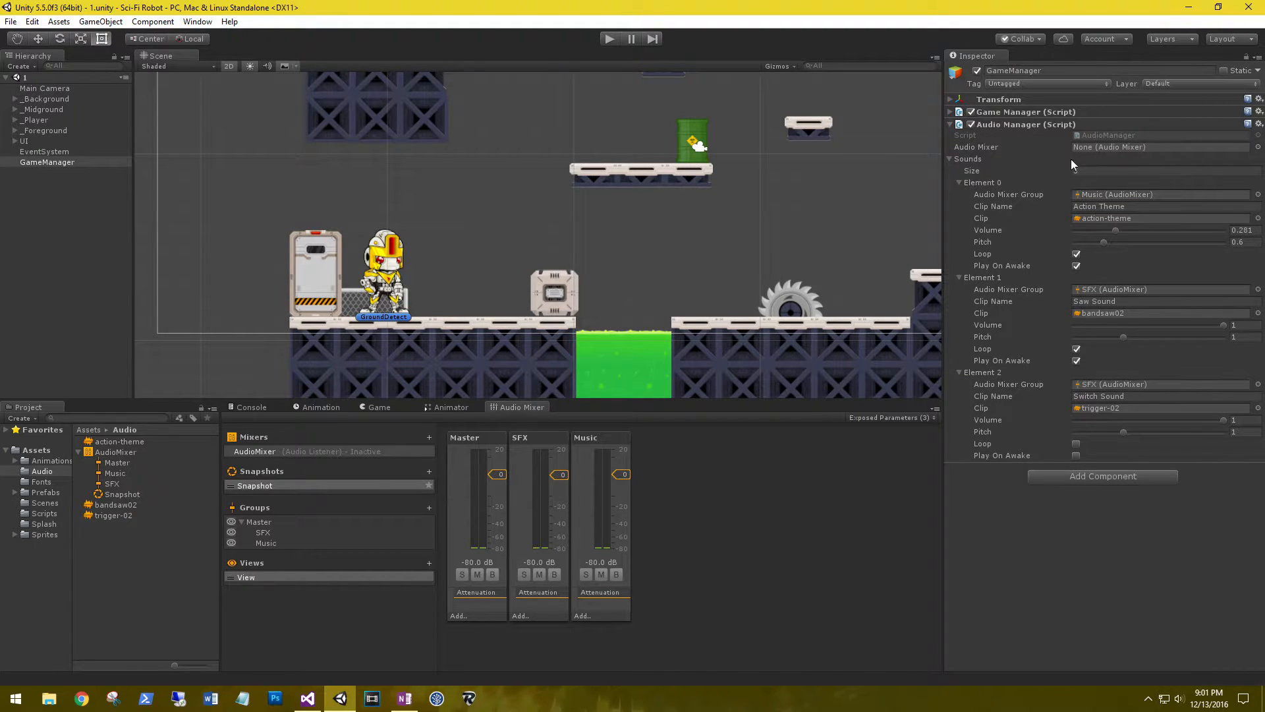
left_click_drag(105, 452, 1144, 147)
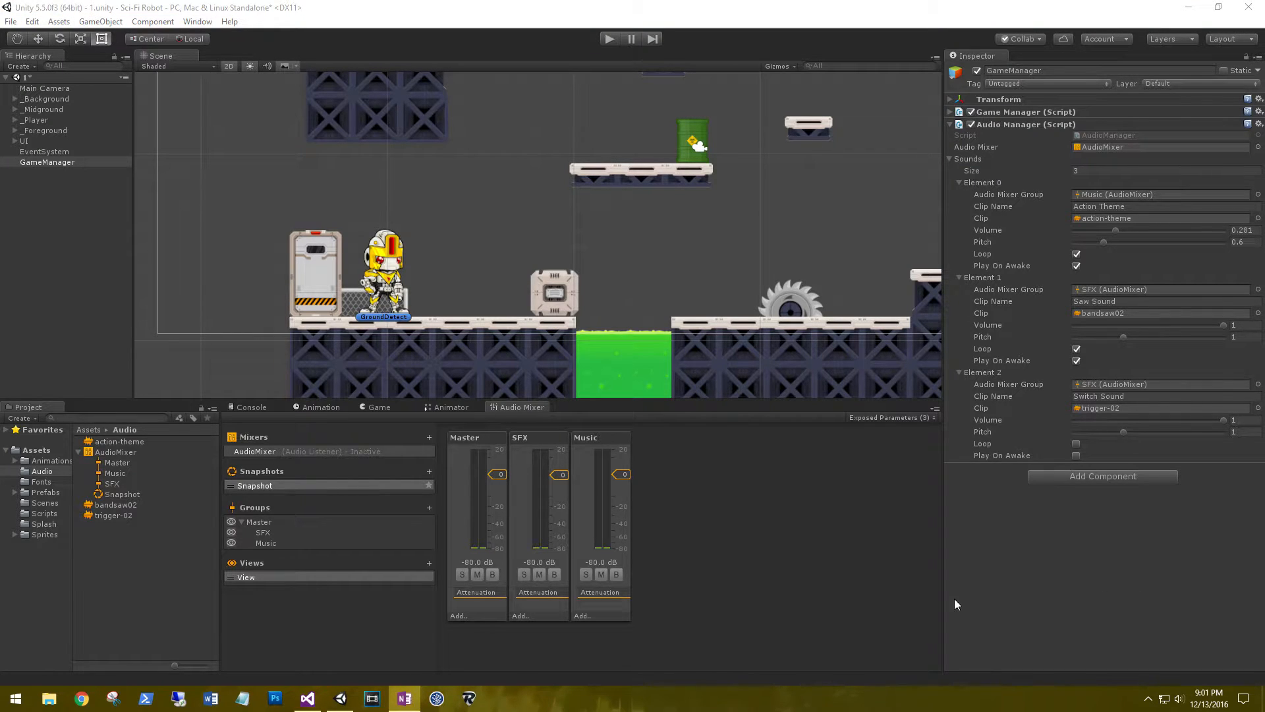
Create an empty child object named MenuUI under the UI canvas.
left_click(14, 140)
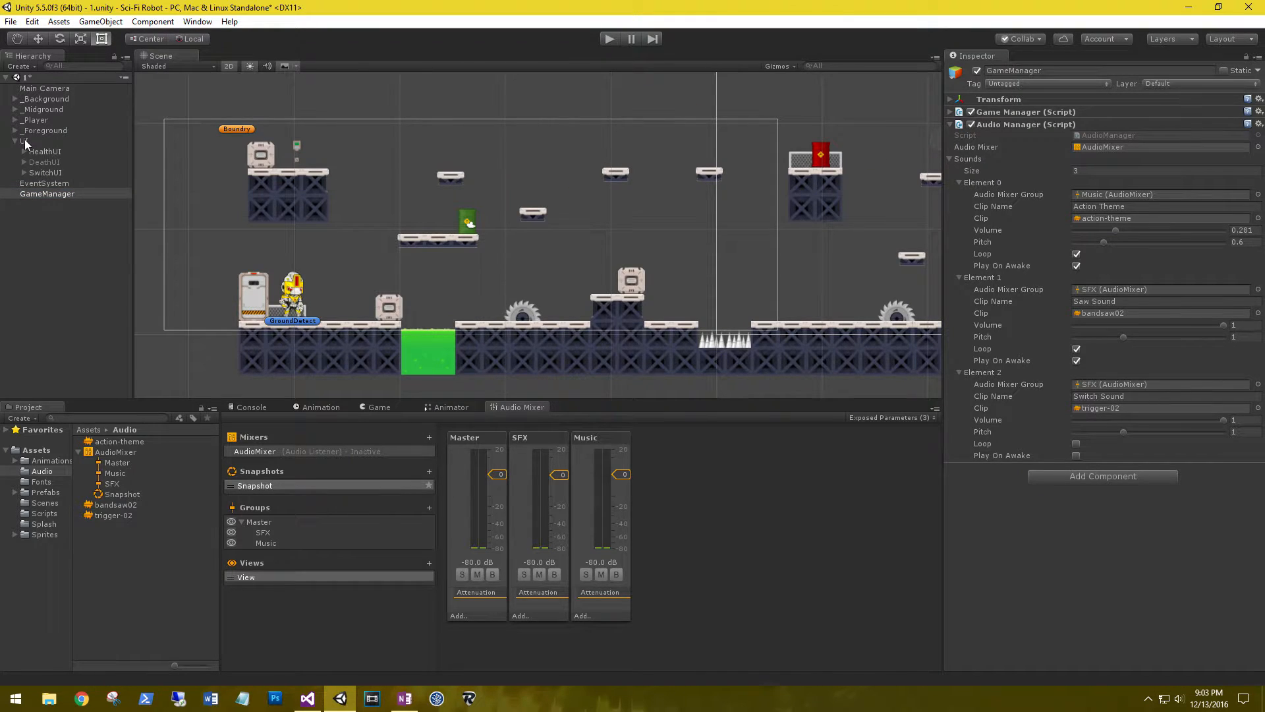
left_click(25, 140)
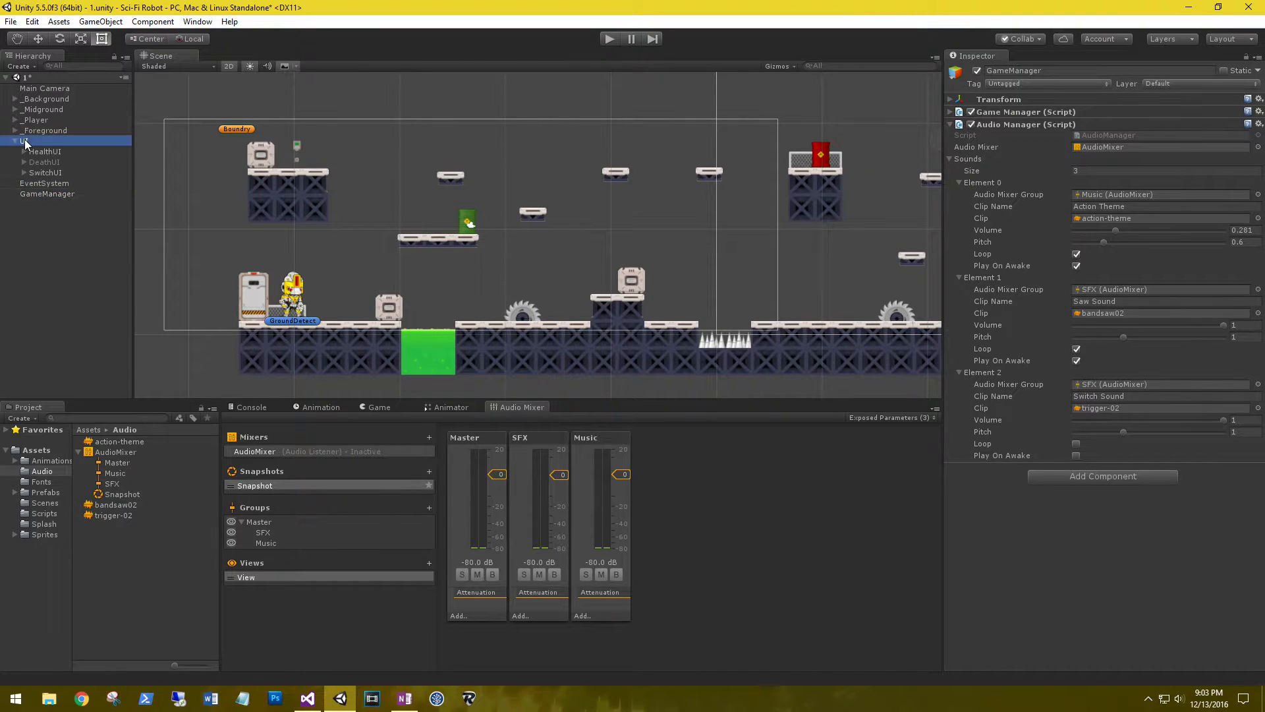
right_click(37, 140)
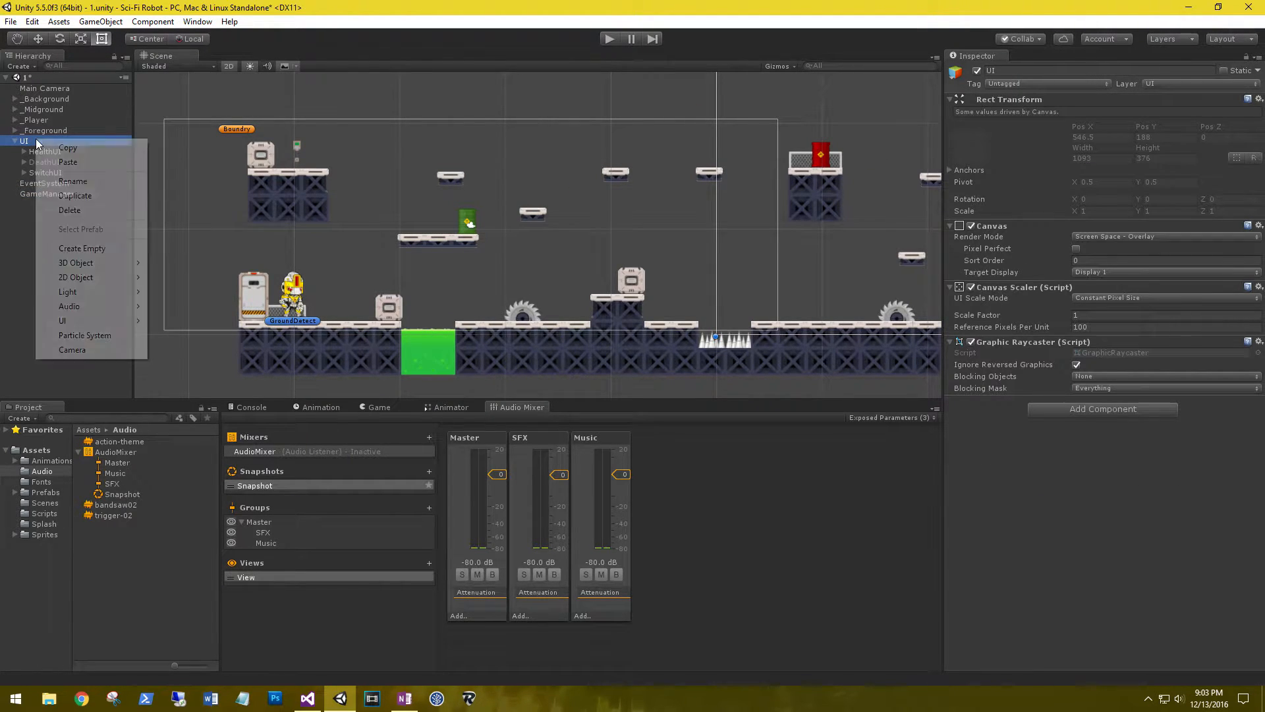
left_click(71, 248)
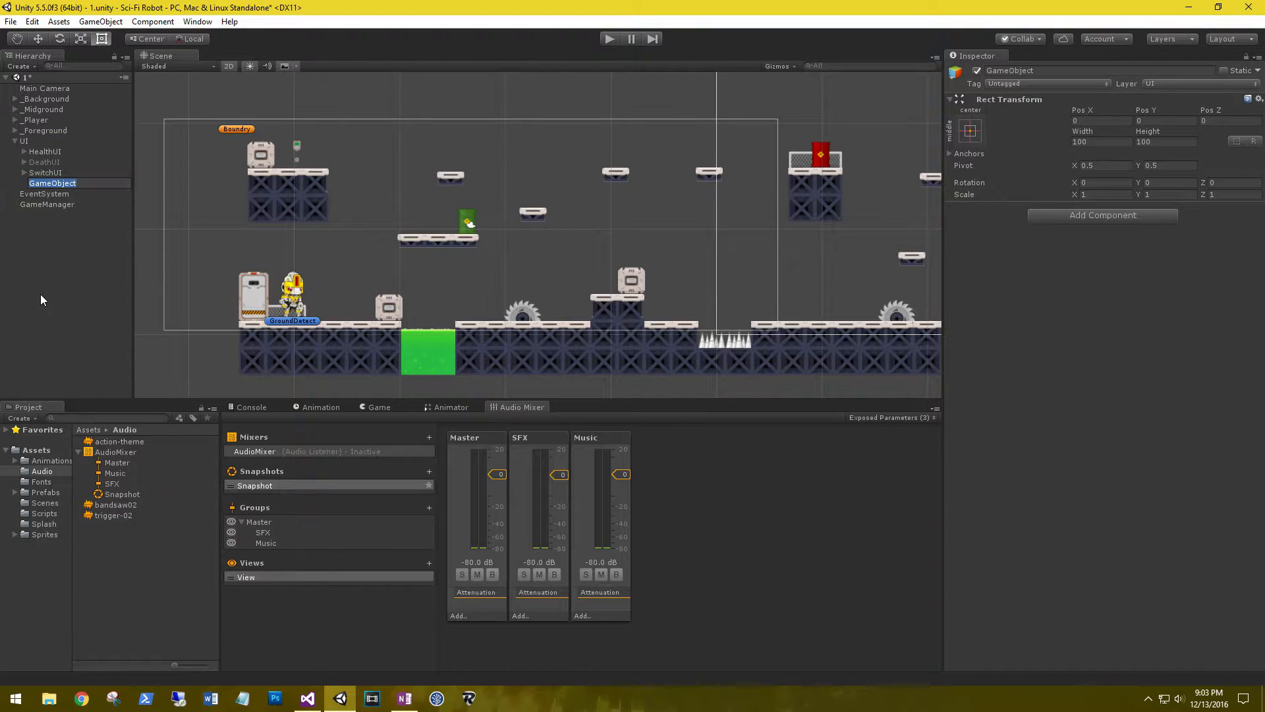
type("MenuUI")
key("Return")
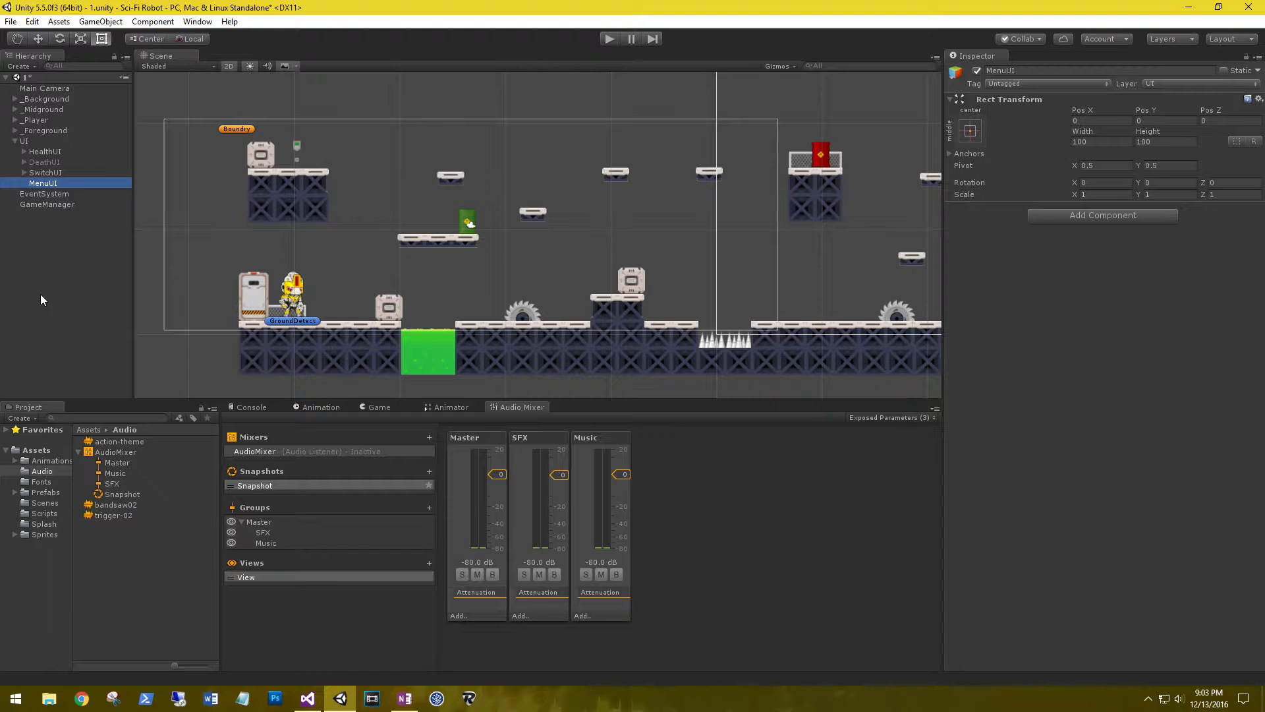
key("f")
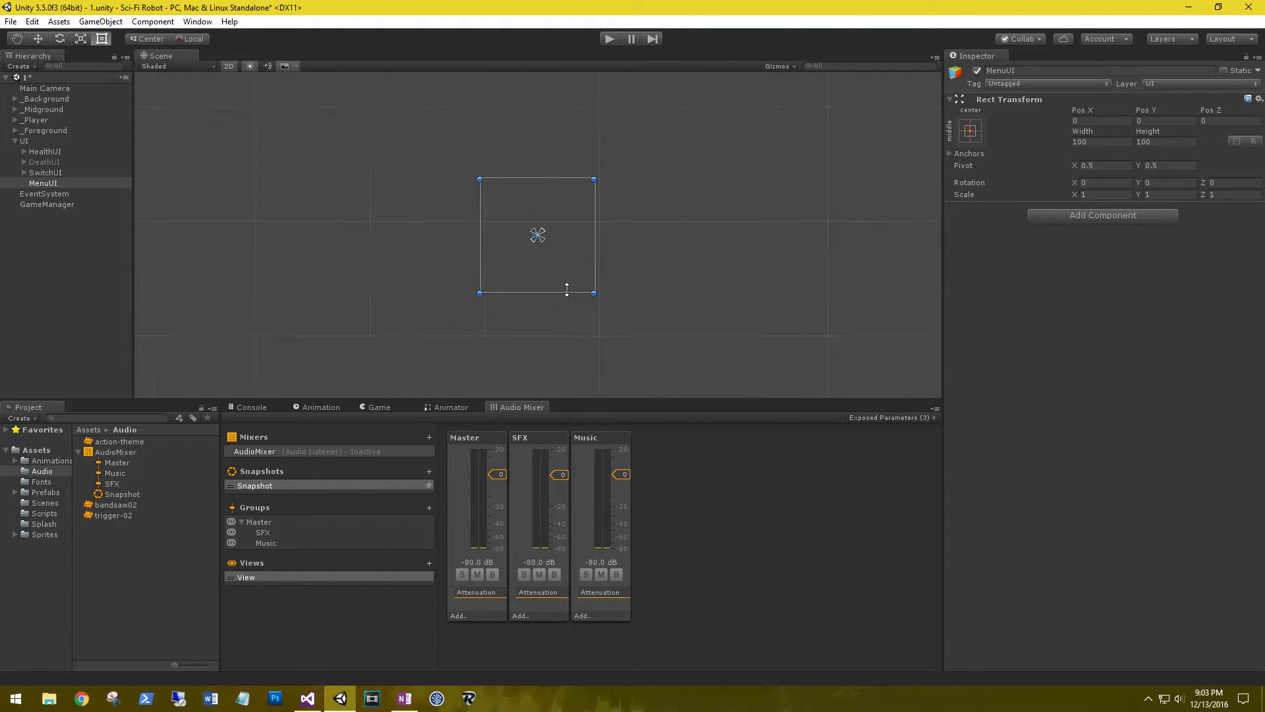
scroll(572, 273, "down", 3)
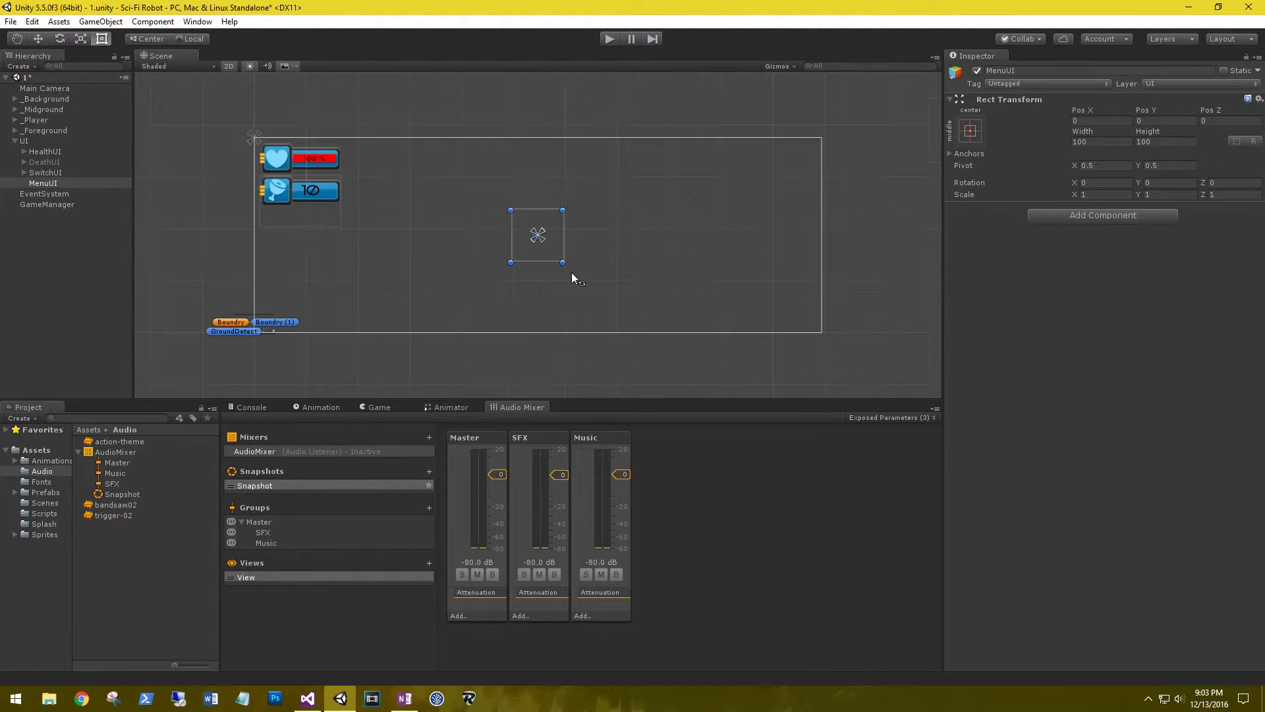
left_click(969, 131)
key("shift+alt")
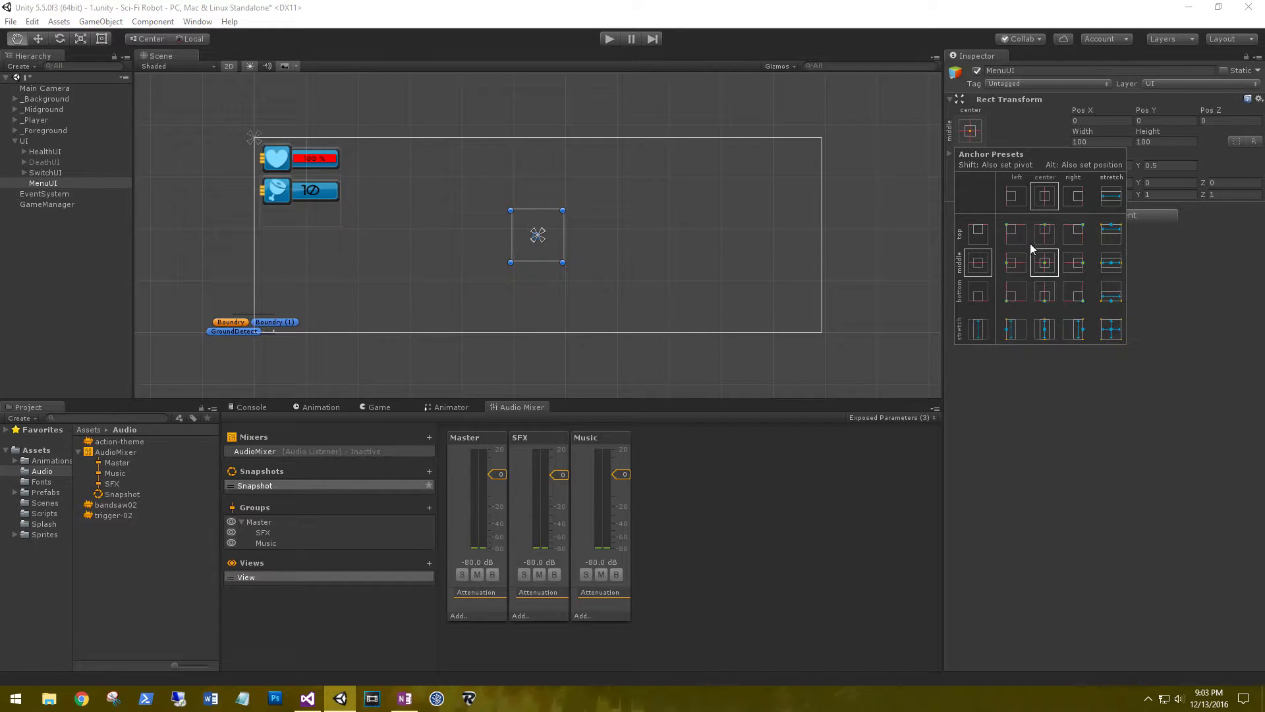
left_click(1058, 390)
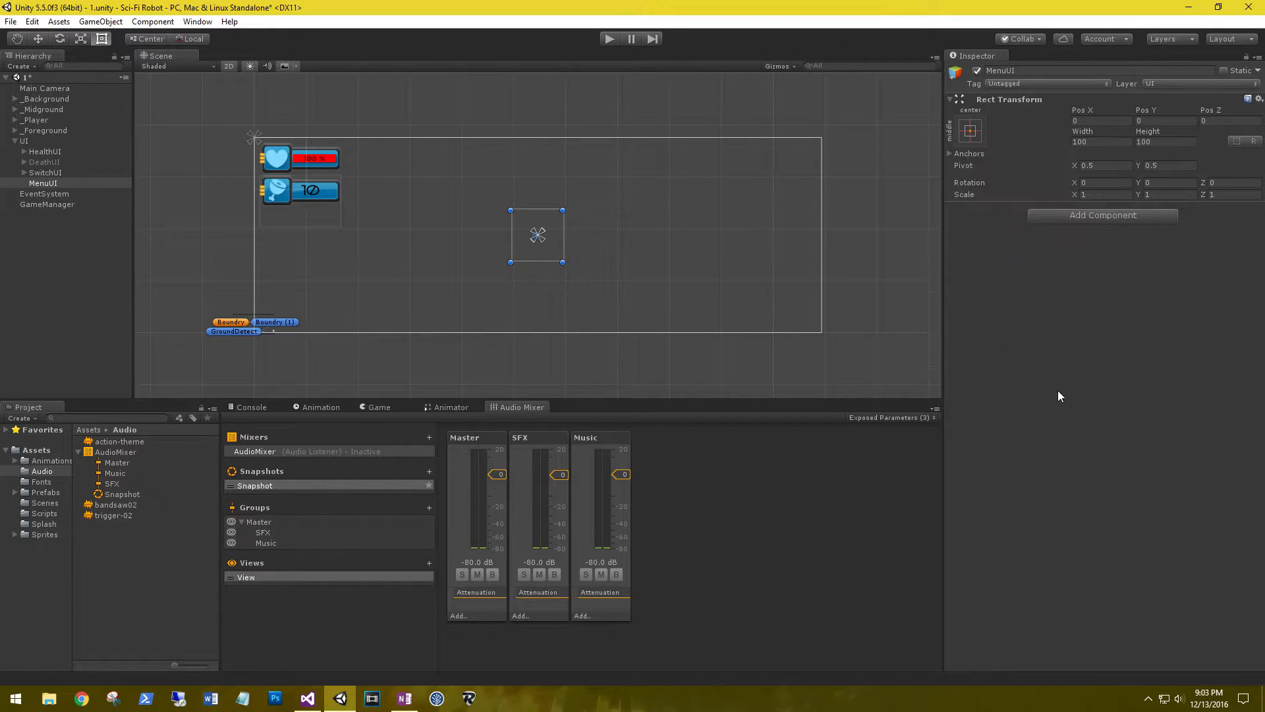
Copy the BGImage object from DeathUI and make the pasted copy a child of MenuUI.
left_click(24, 163)
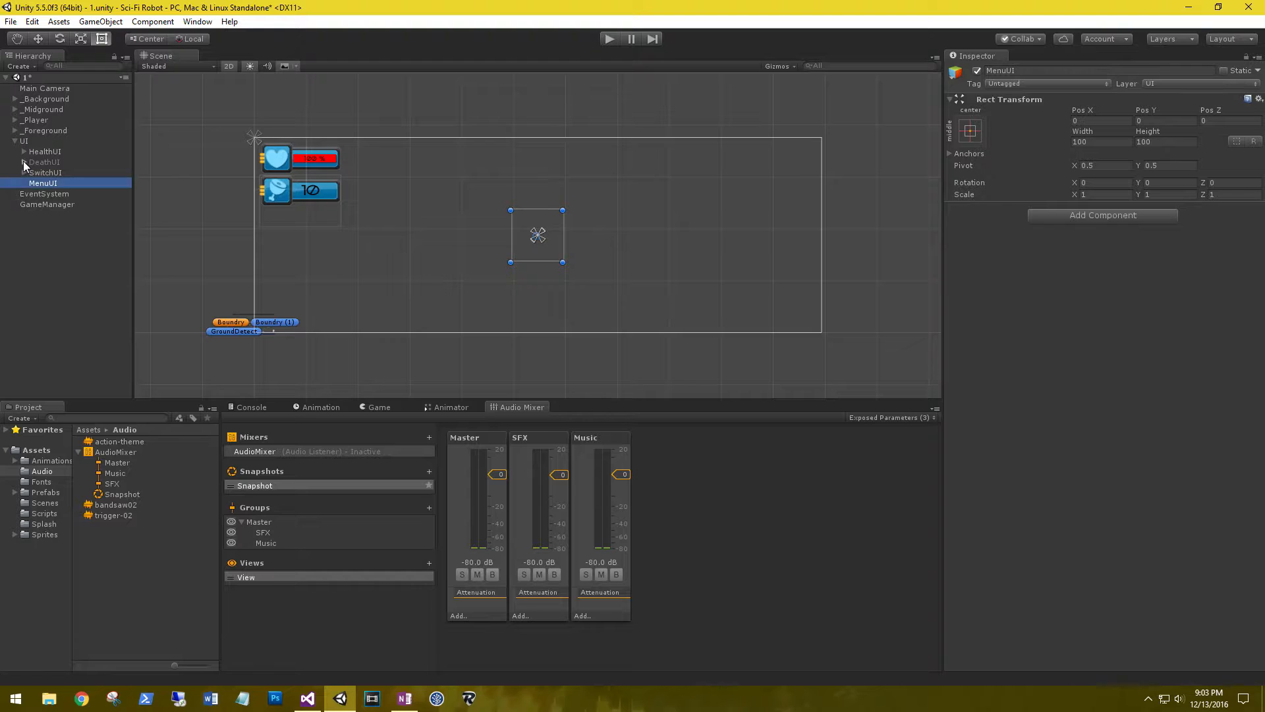
left_click(55, 173)
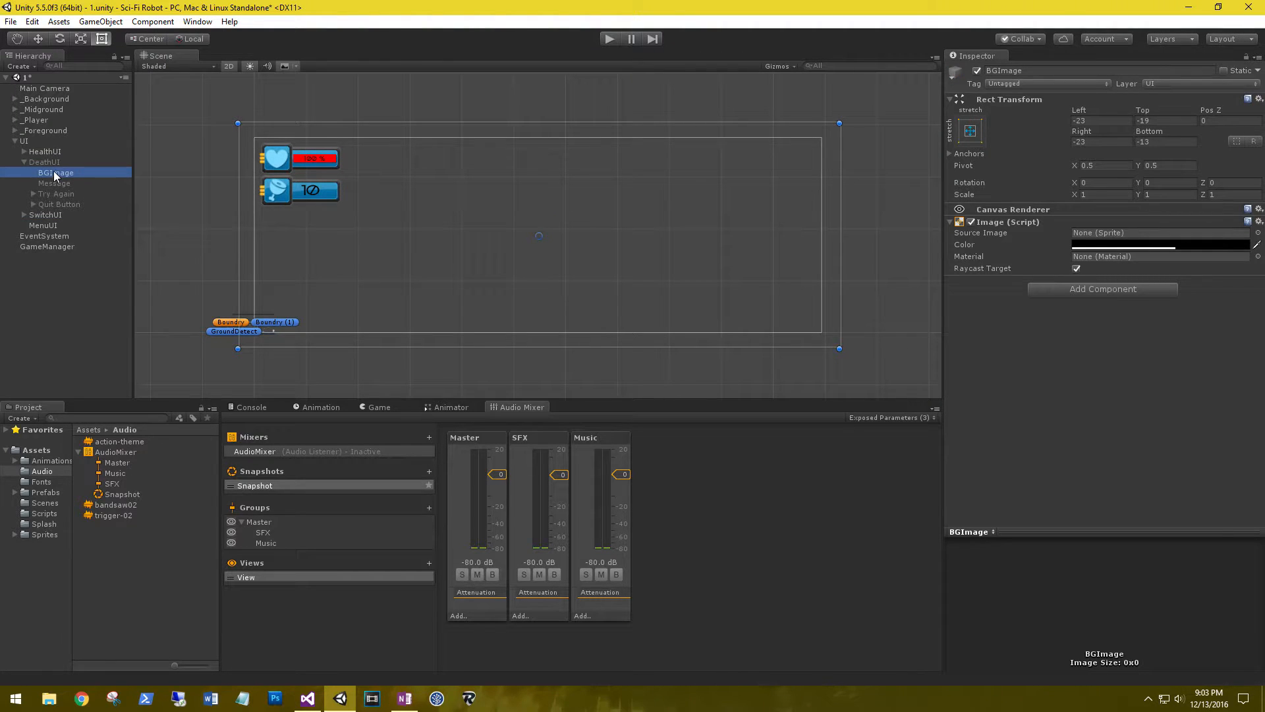
right_click(54, 172)
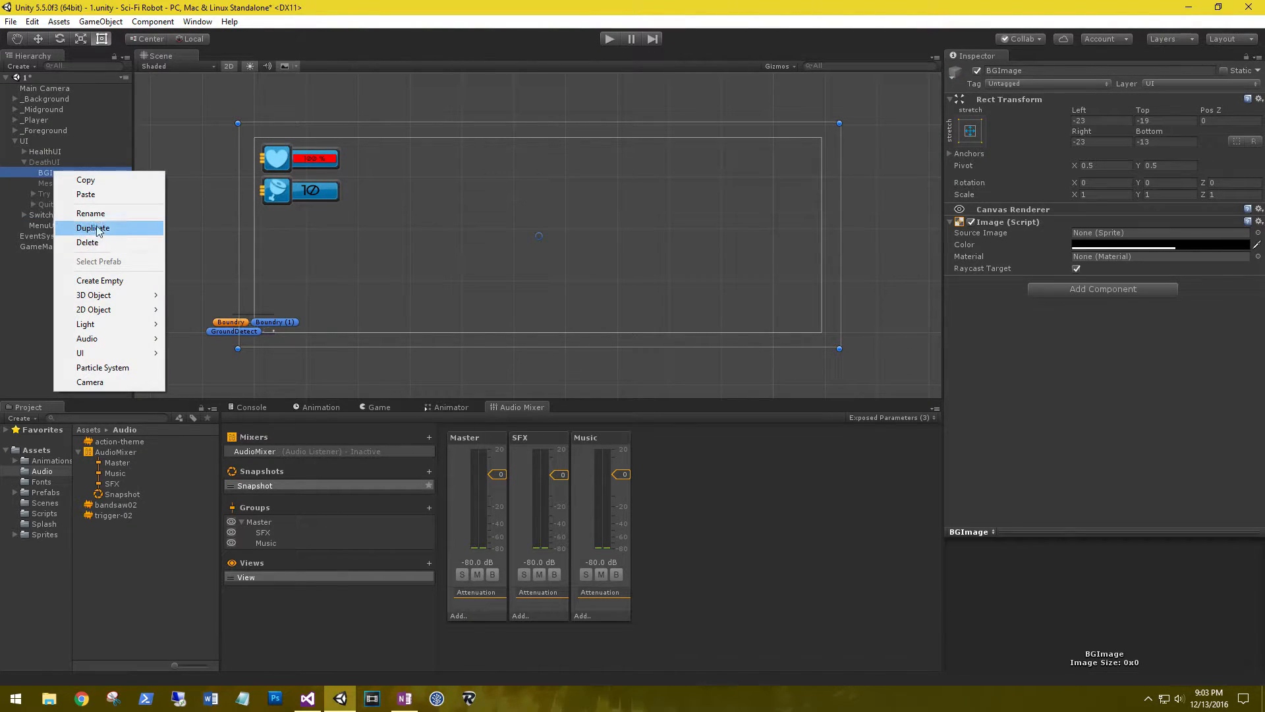
left_click(85, 180)
left_click(43, 226)
right_click(46, 228)
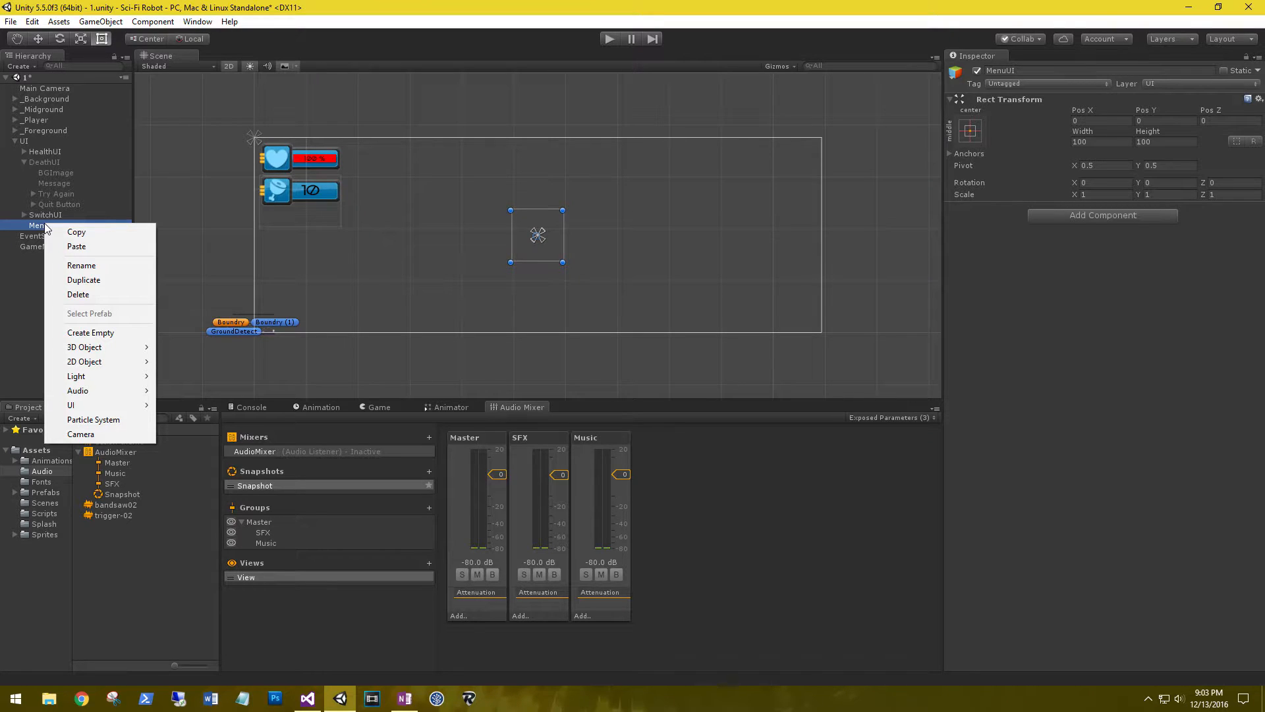
left_click(66, 247)
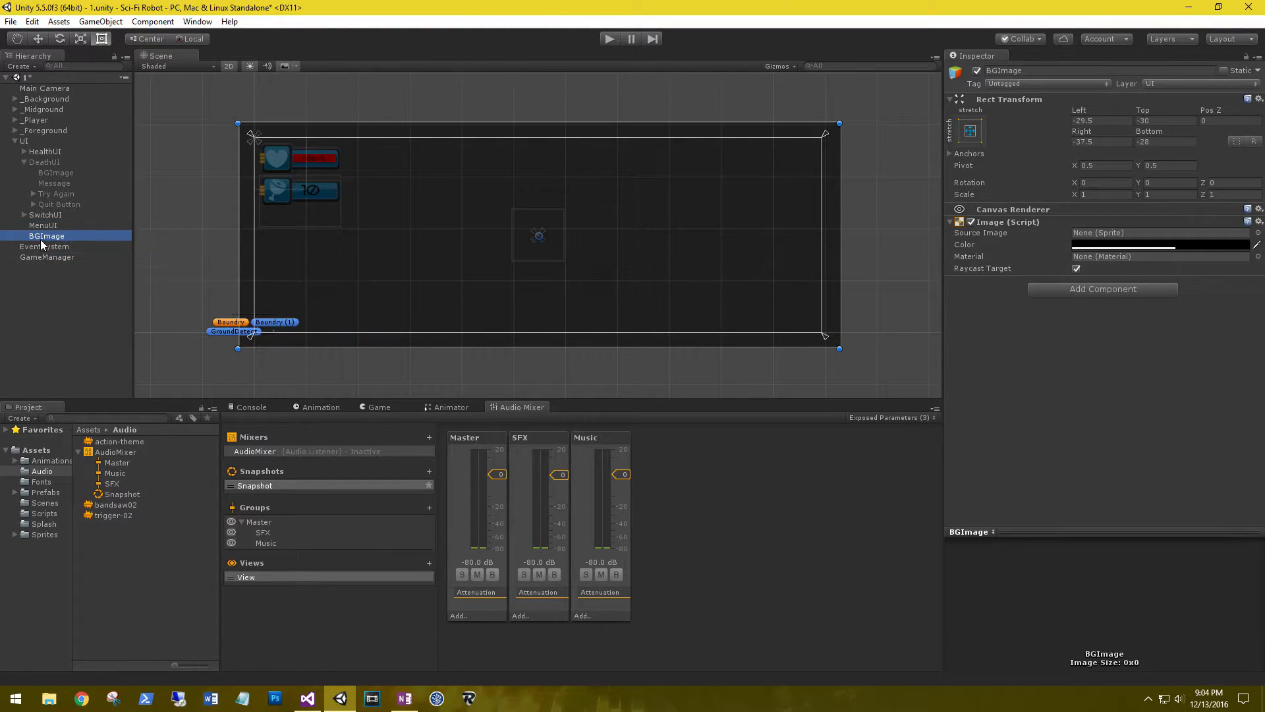
left_click_drag(46, 236, 48, 227)
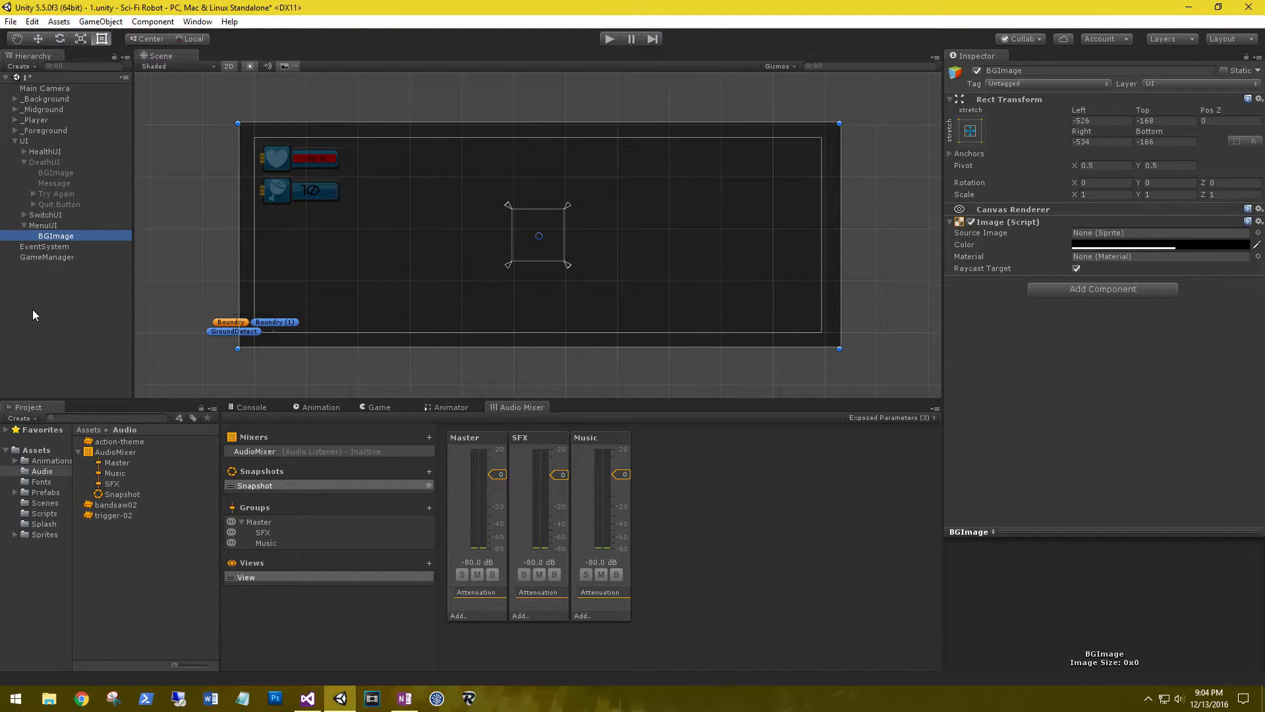
Add a UI Image as a child of MenuUI.
left_click(49, 225)
right_click(48, 226)
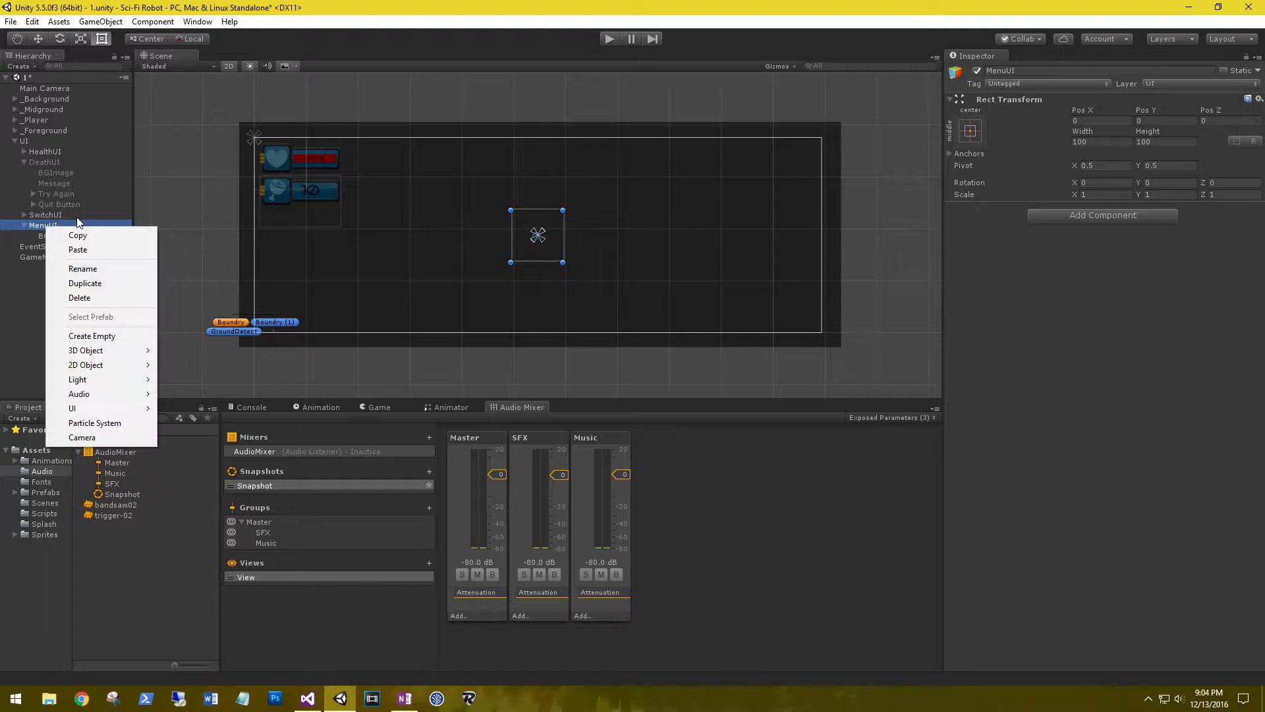
mouse_move(86, 409)
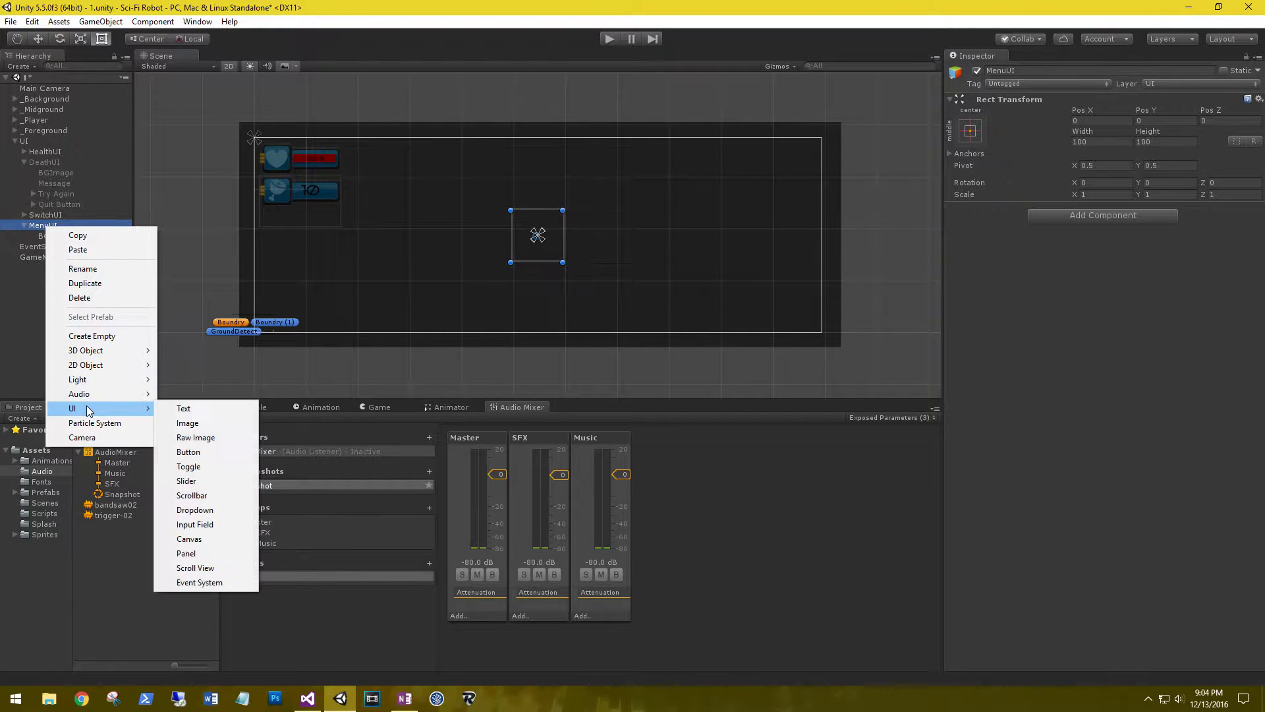
left_click(204, 425)
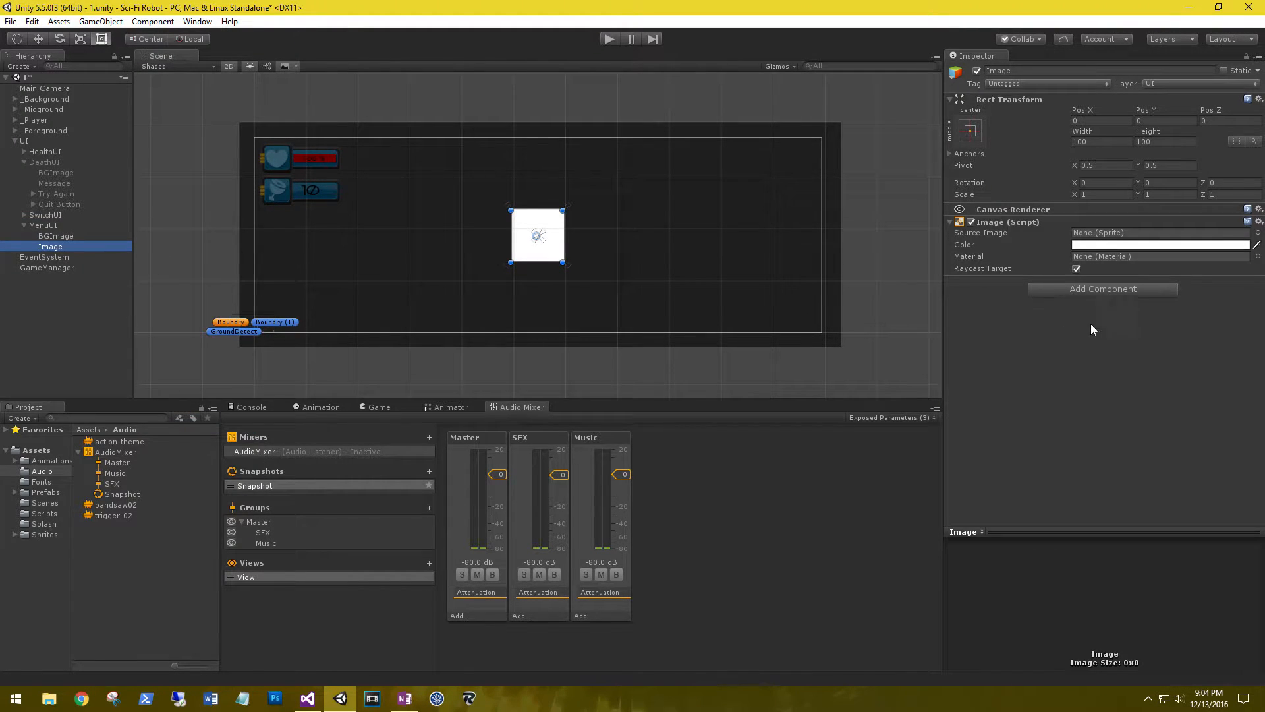
Assign the windows_36 sprite as the new image's source and enable Preserve Aspect.
left_click(1258, 232)
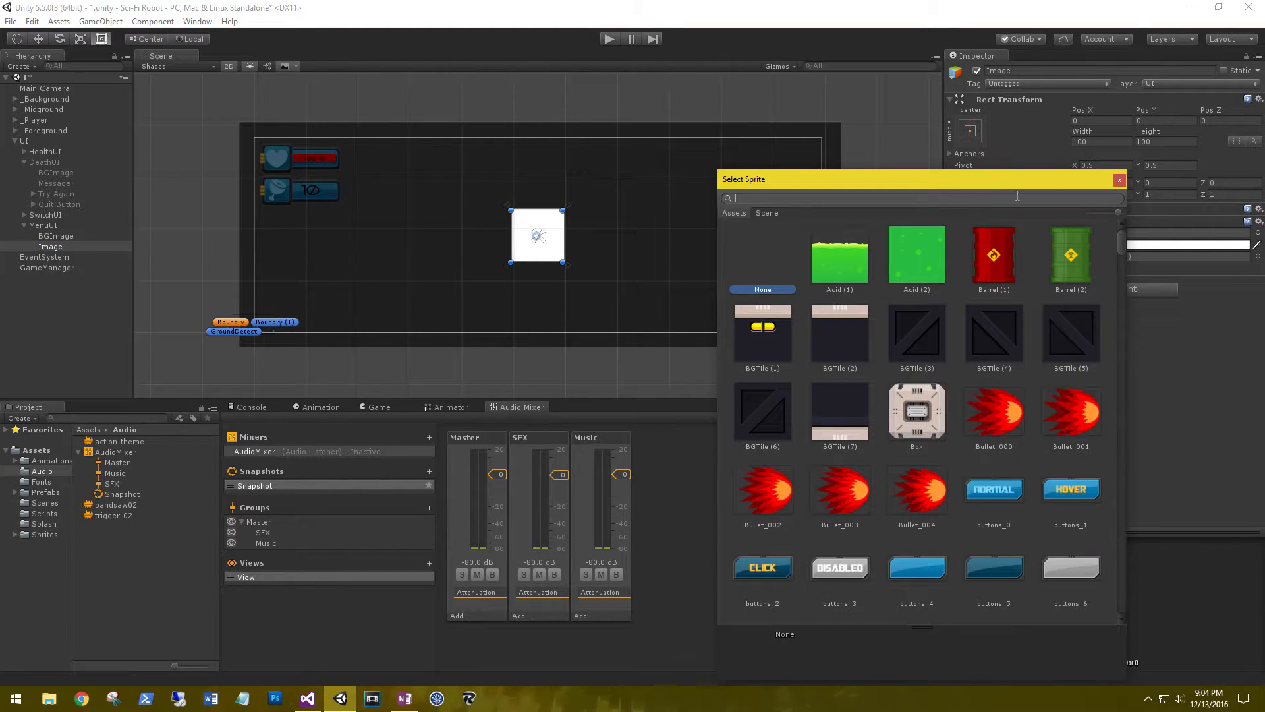
type("window")
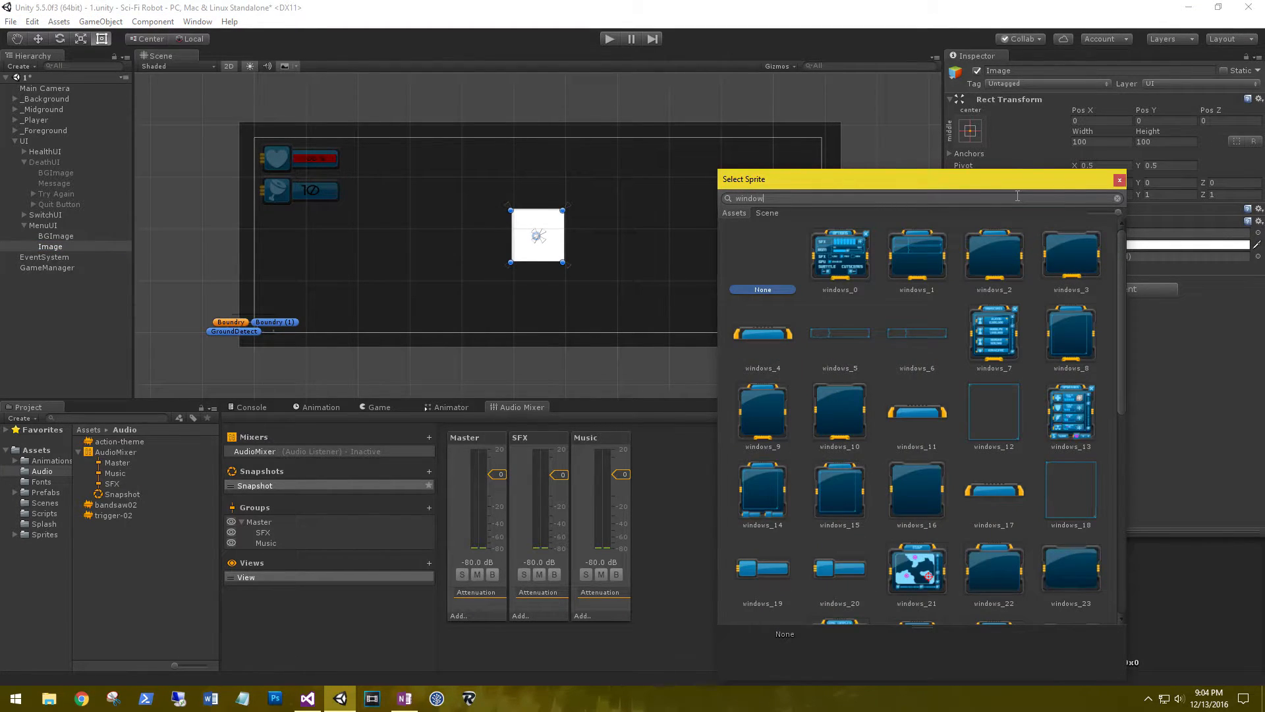
type("_")
key("BackSpace")
type("s_36")
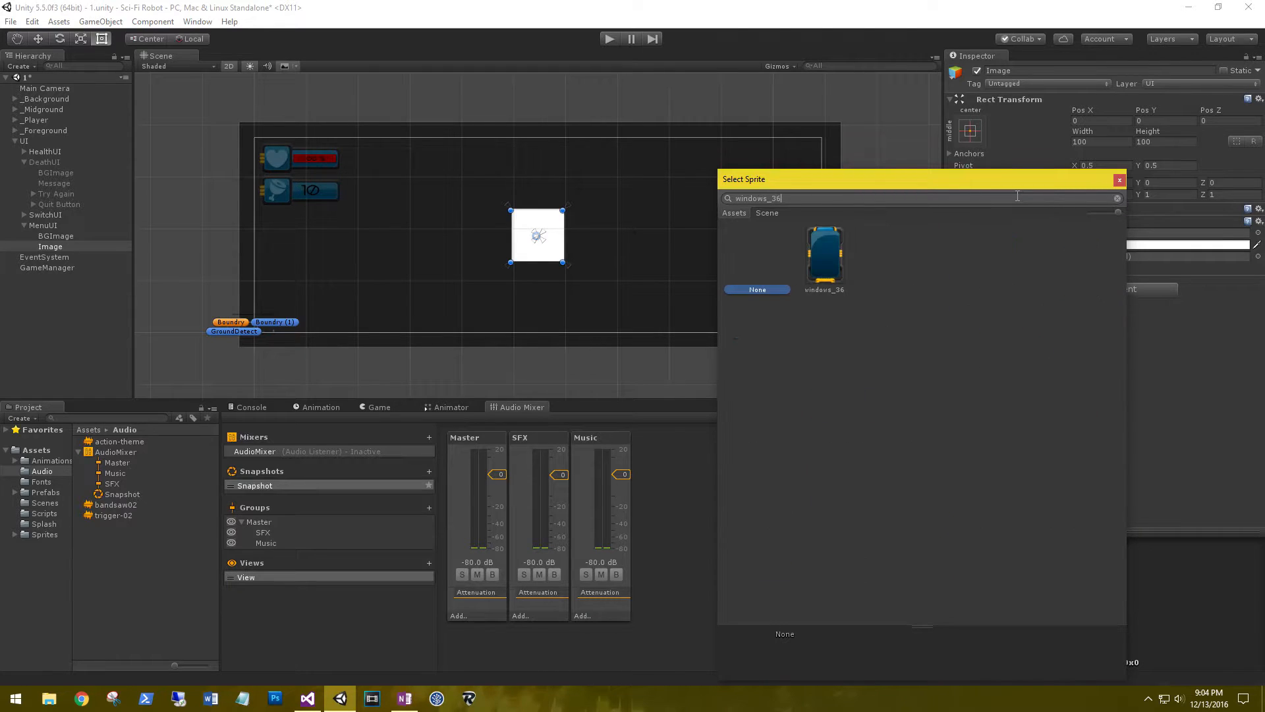
double_click(824, 262)
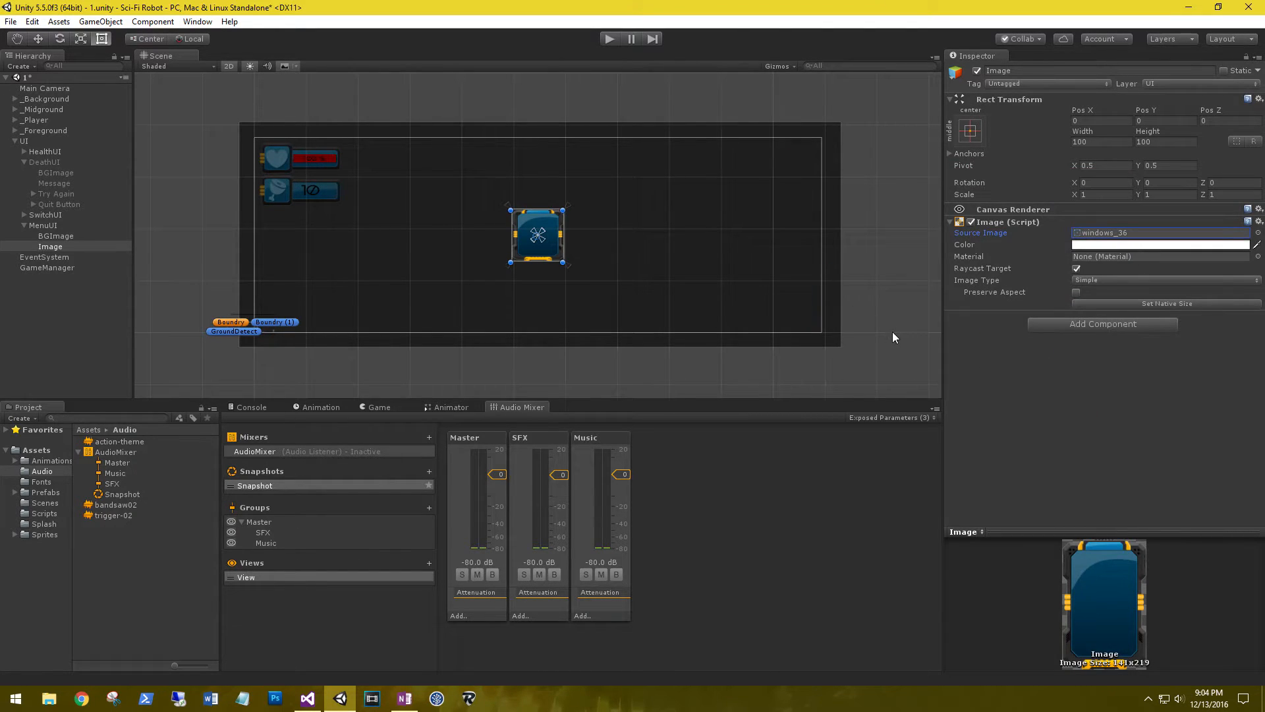
left_click(1076, 292)
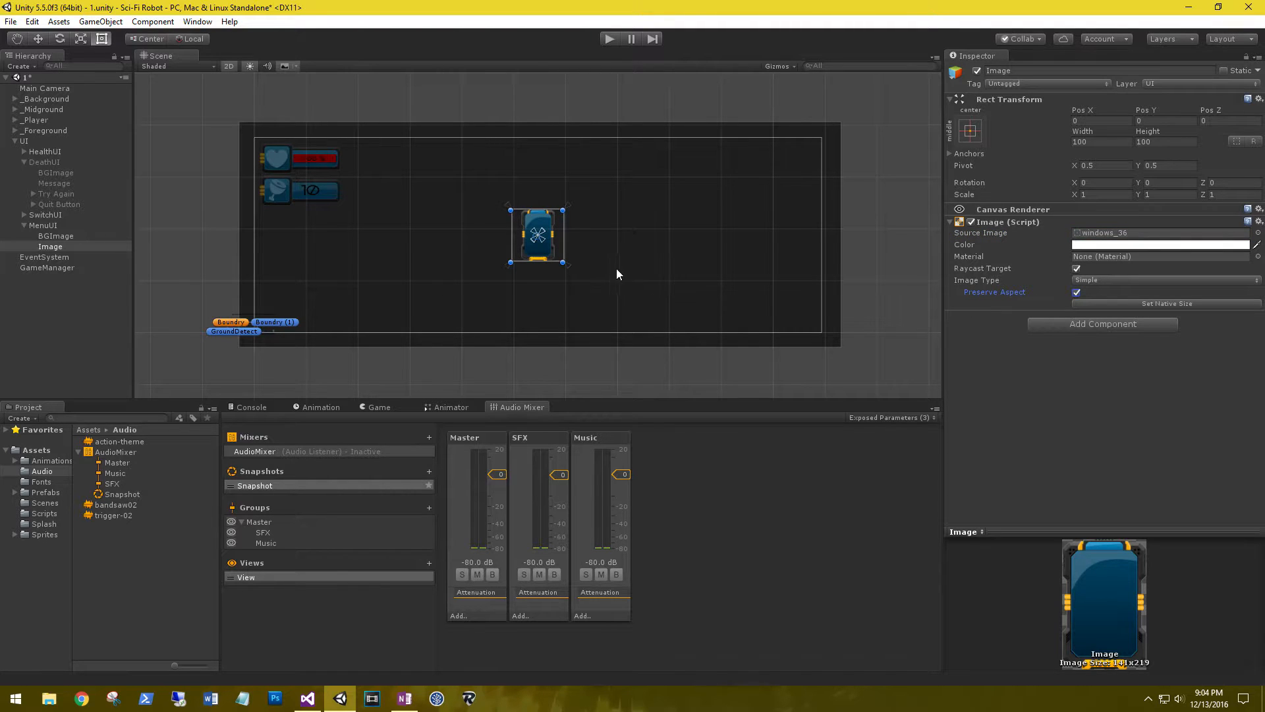
Enlarge the window image to about 271 by 271, reposition it at about X 4, Y 0, and show the Game view.
left_click_drag(563, 263, 650, 354)
left_click_drag(595, 301, 554, 261)
left_click(380, 408)
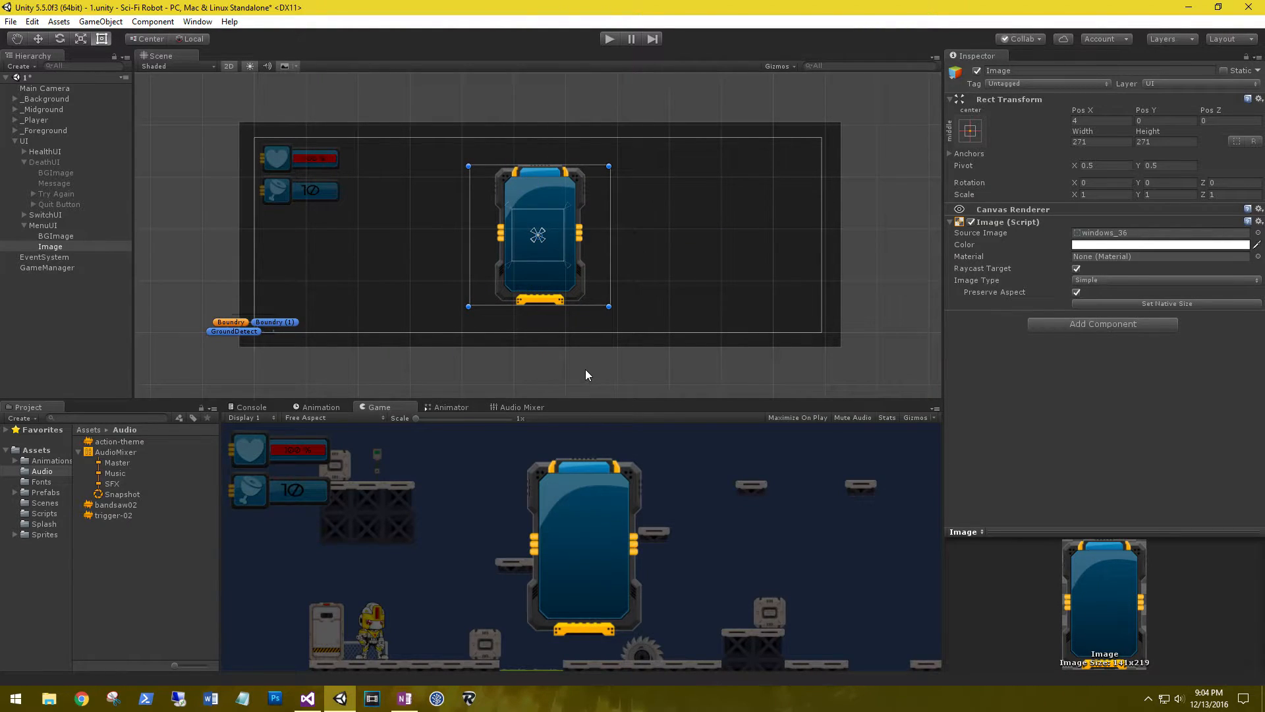
Rename the window image under MenuUI as PausedWindow.
left_click(50, 248)
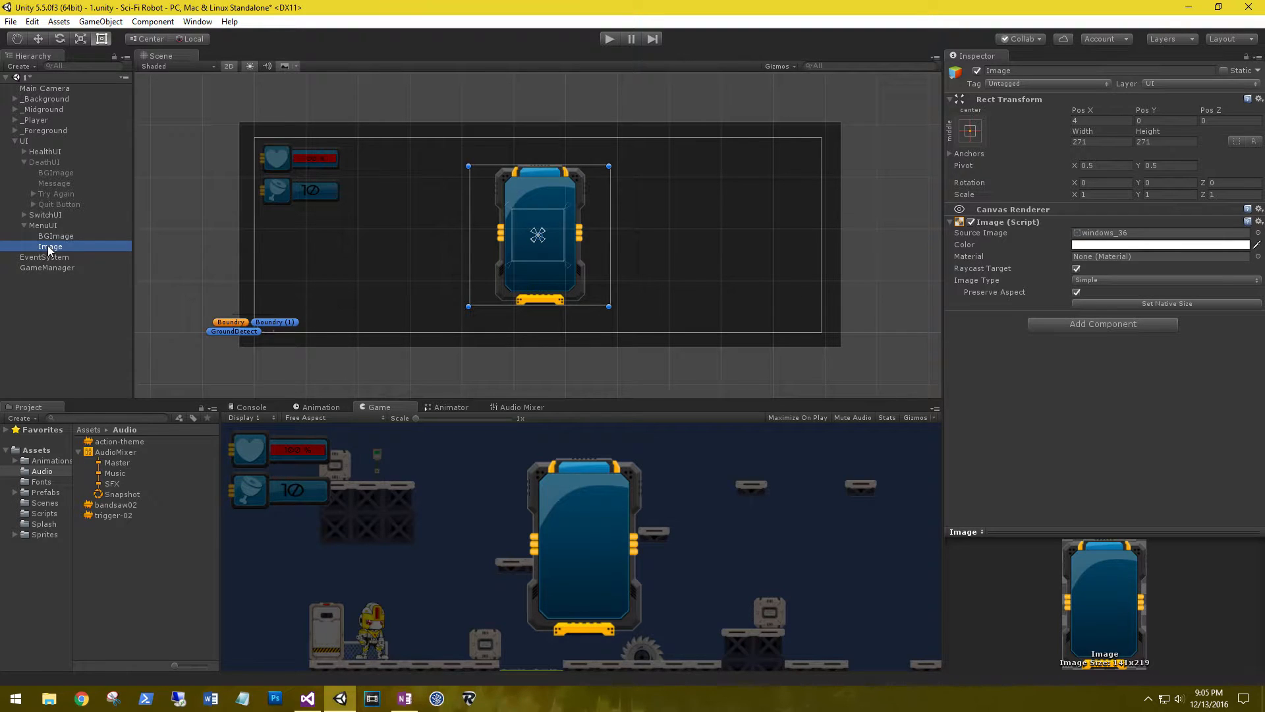
double_click(49, 247)
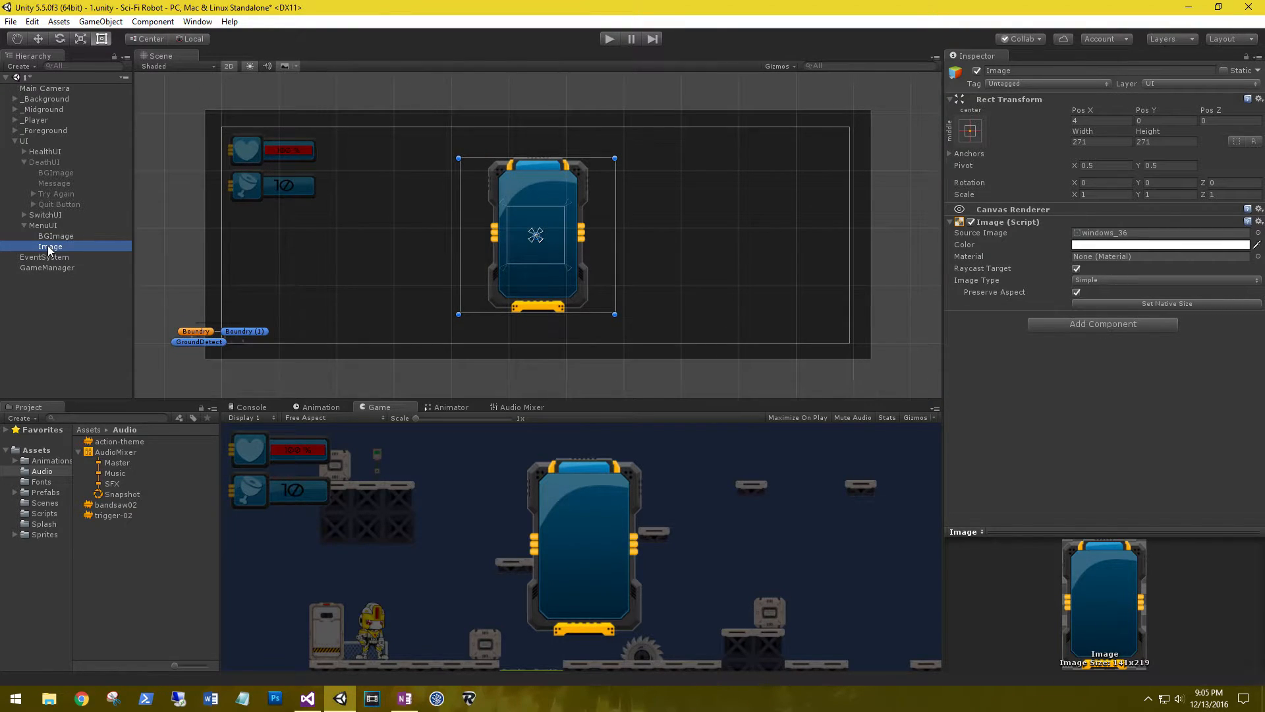
left_click(50, 248)
type("PausedWindow")
key("Return")
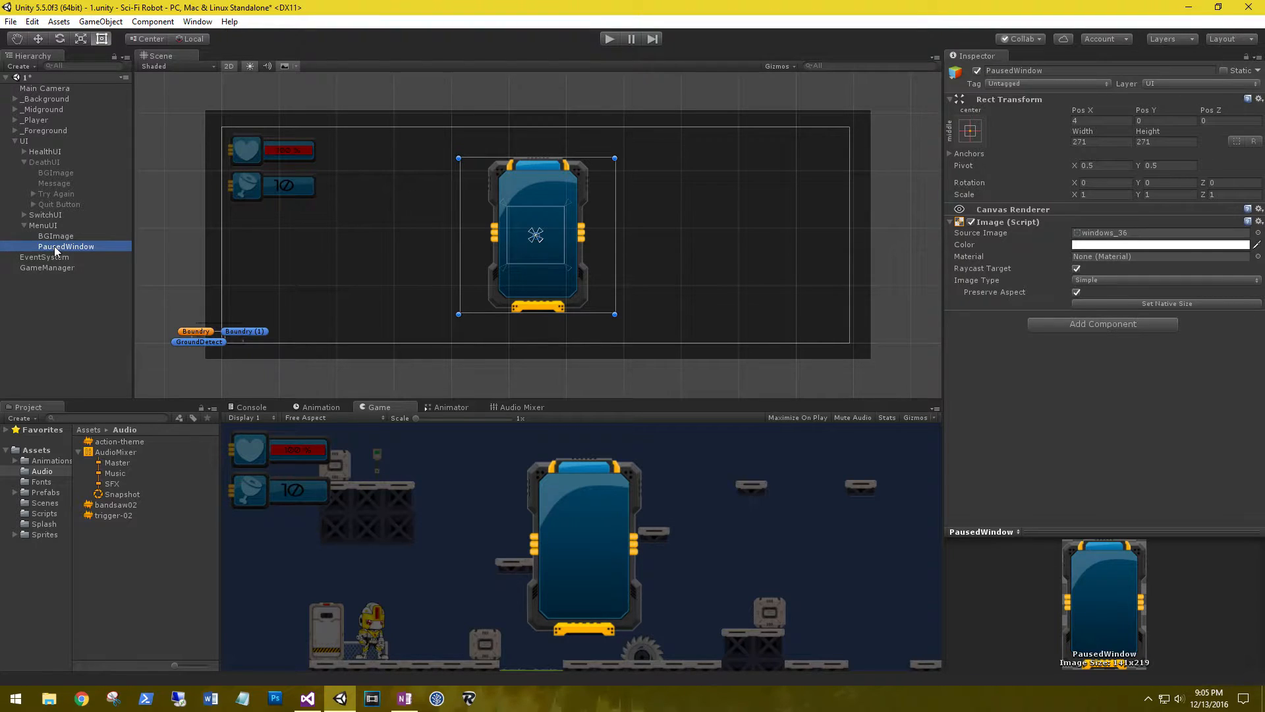
Add a UI Text as a child of PausedWindow and set its content to "Paused".
right_click(56, 249)
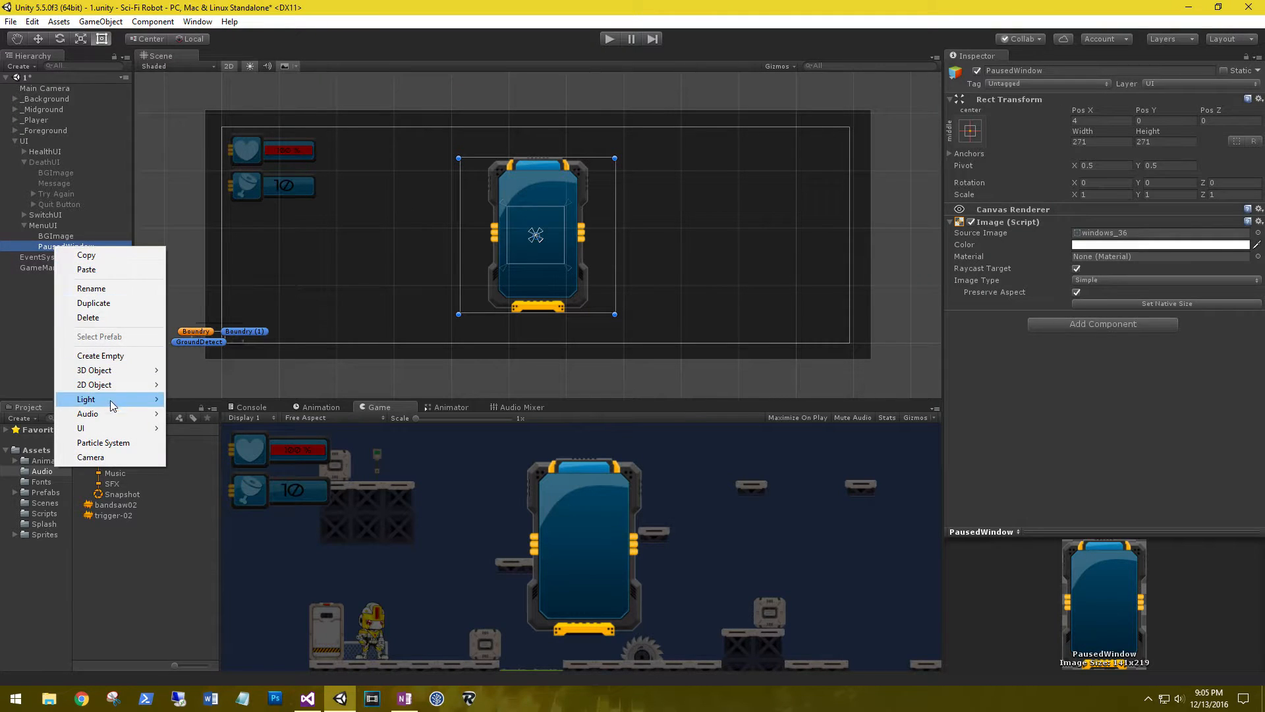
mouse_move(109, 432)
left_click(191, 424)
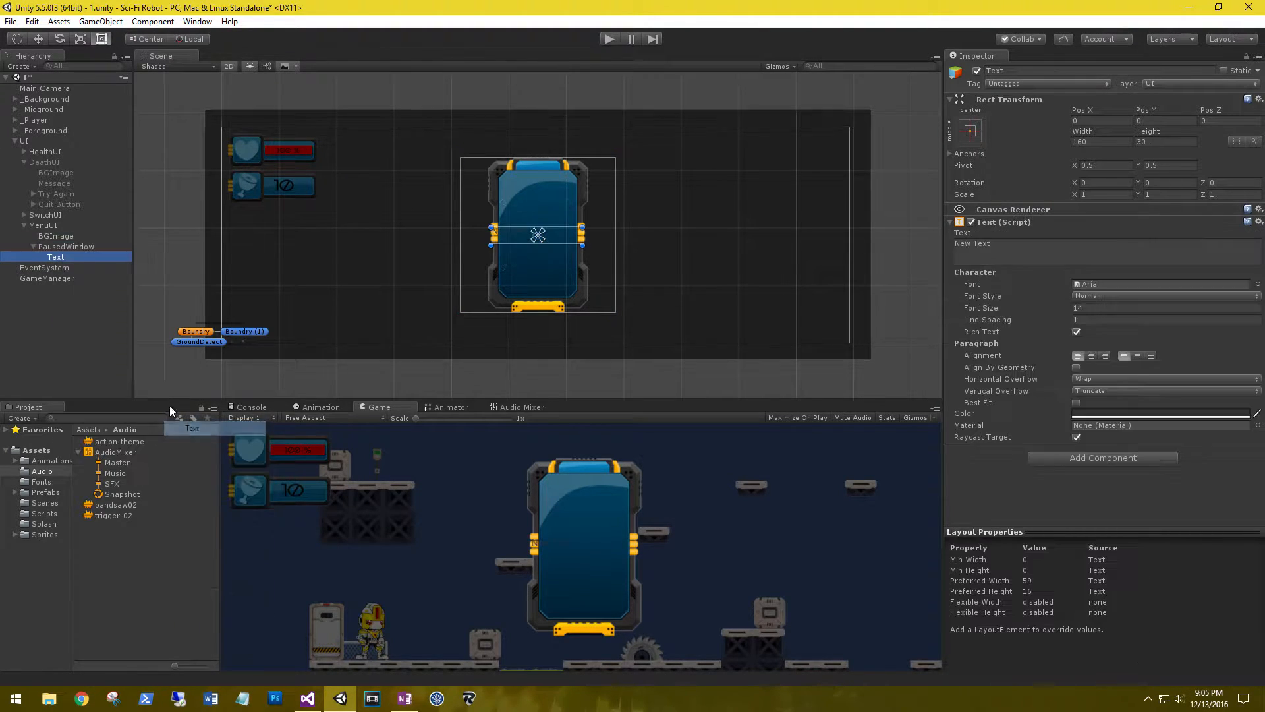
left_click(1032, 247)
type("Paused")
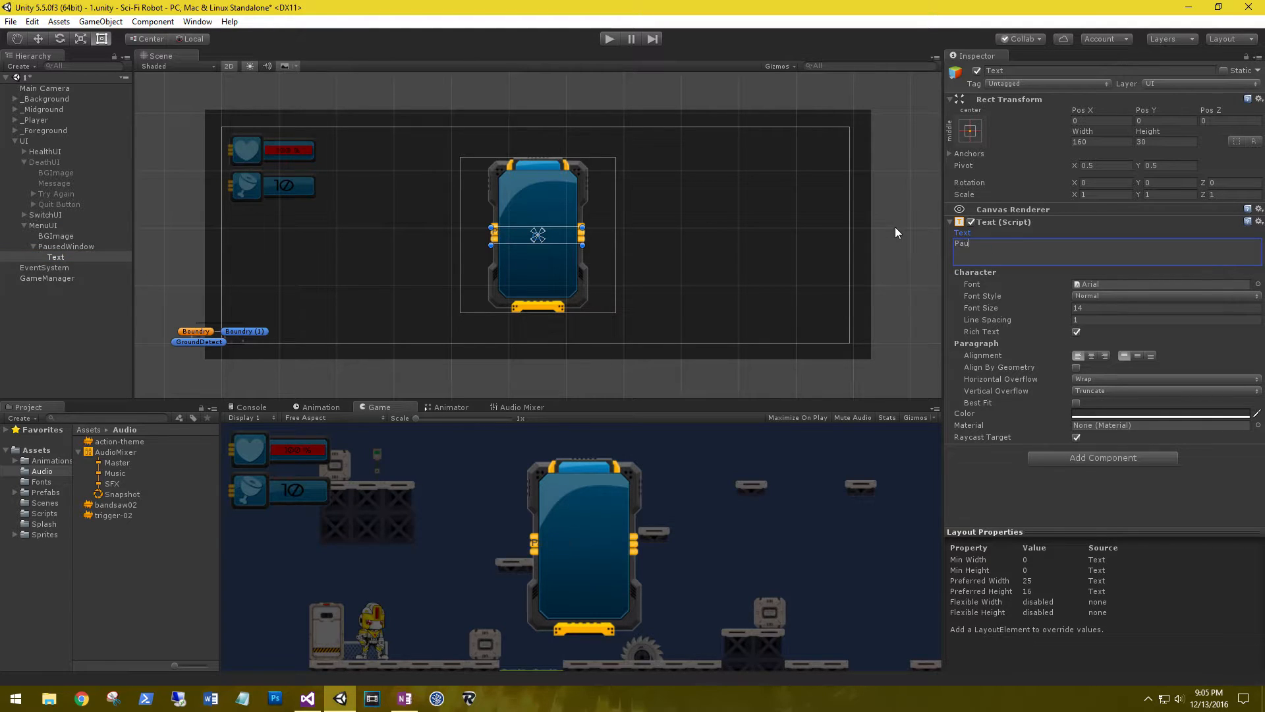
Change the Paused text's font to earthorbiter.
left_click(1114, 284)
left_click(1258, 286)
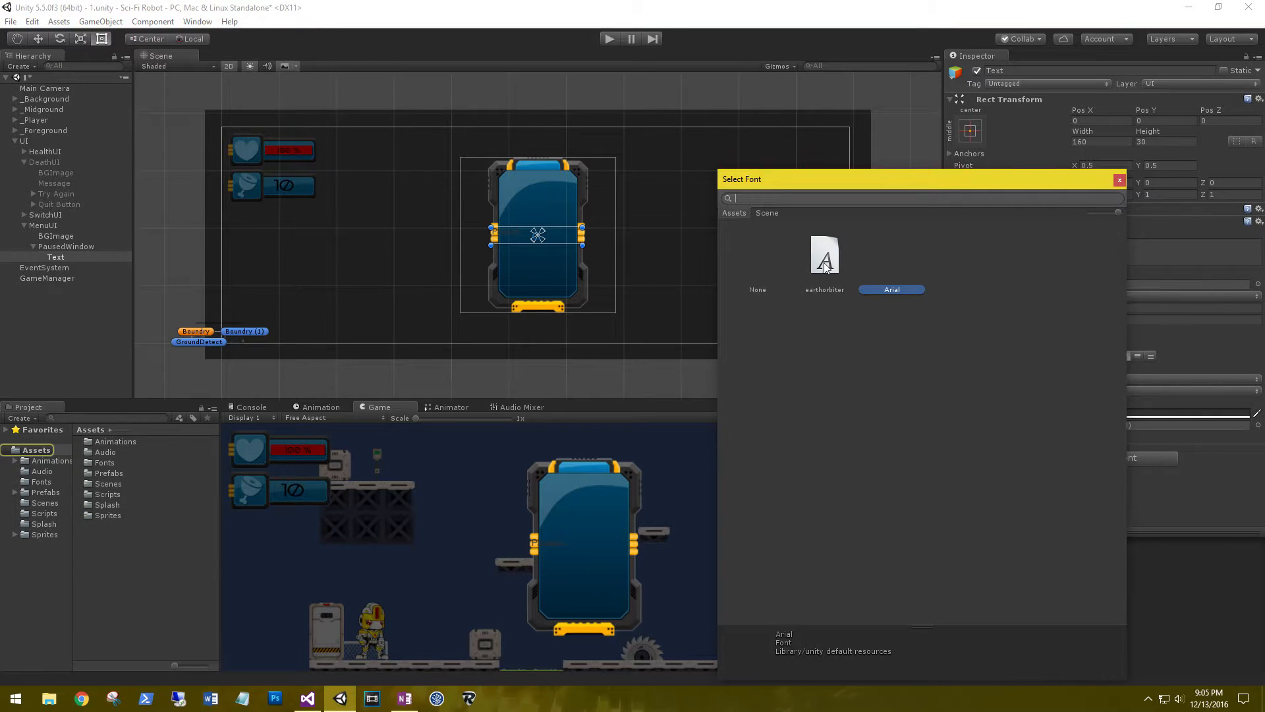
key("Left")
left_click(1118, 184)
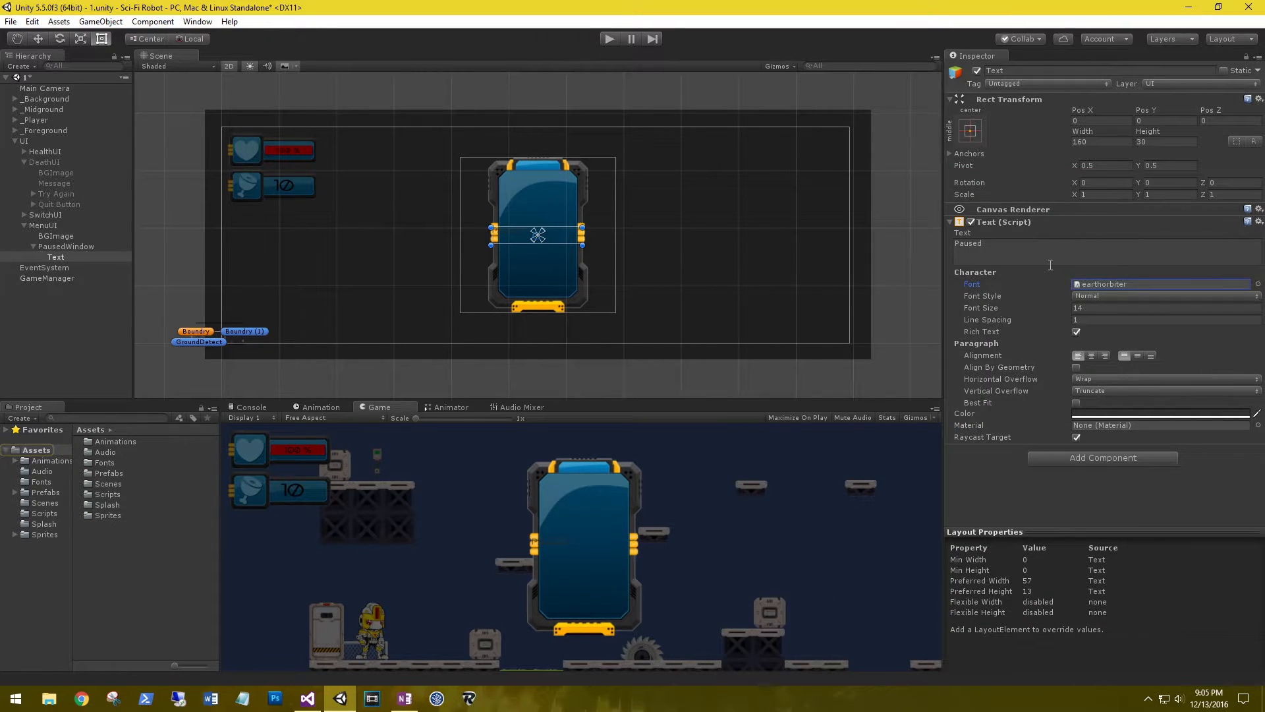
Rename the text object as PausedText and set its color to the yellow FFCC00 sampled from the screen.
left_click(1053, 71)
key("Left")
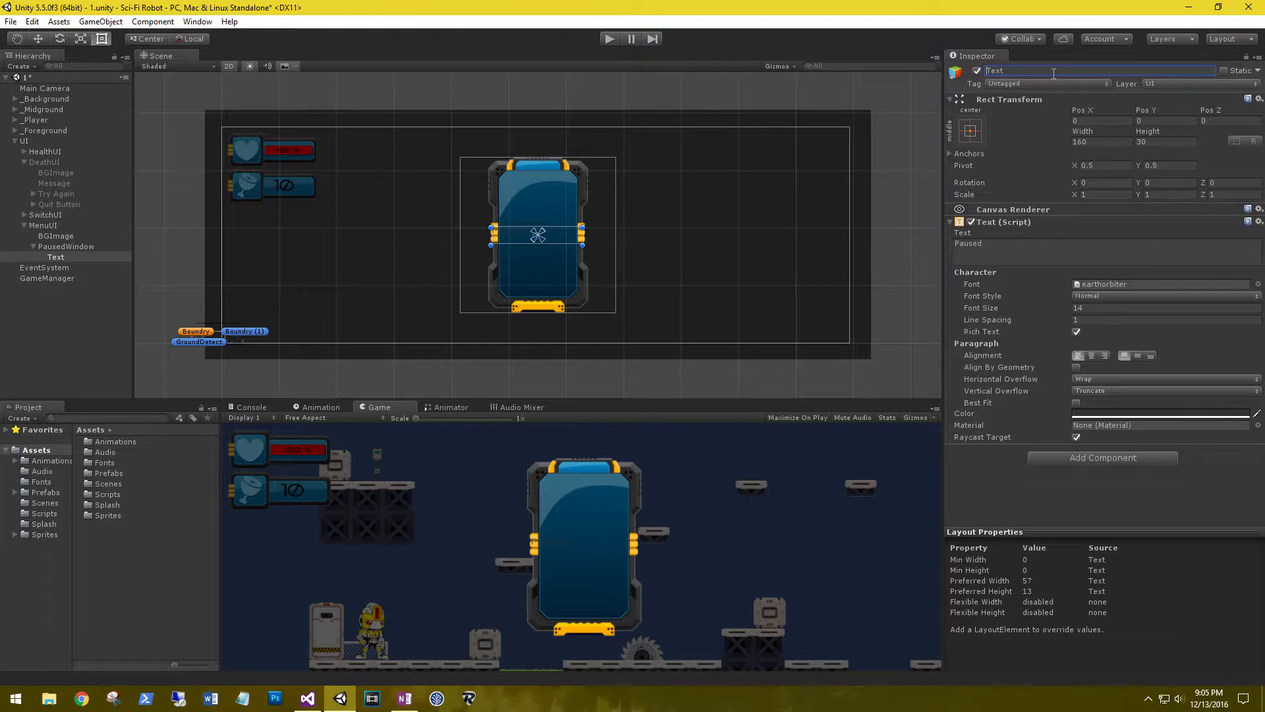
type("Paused")
left_click(1120, 414)
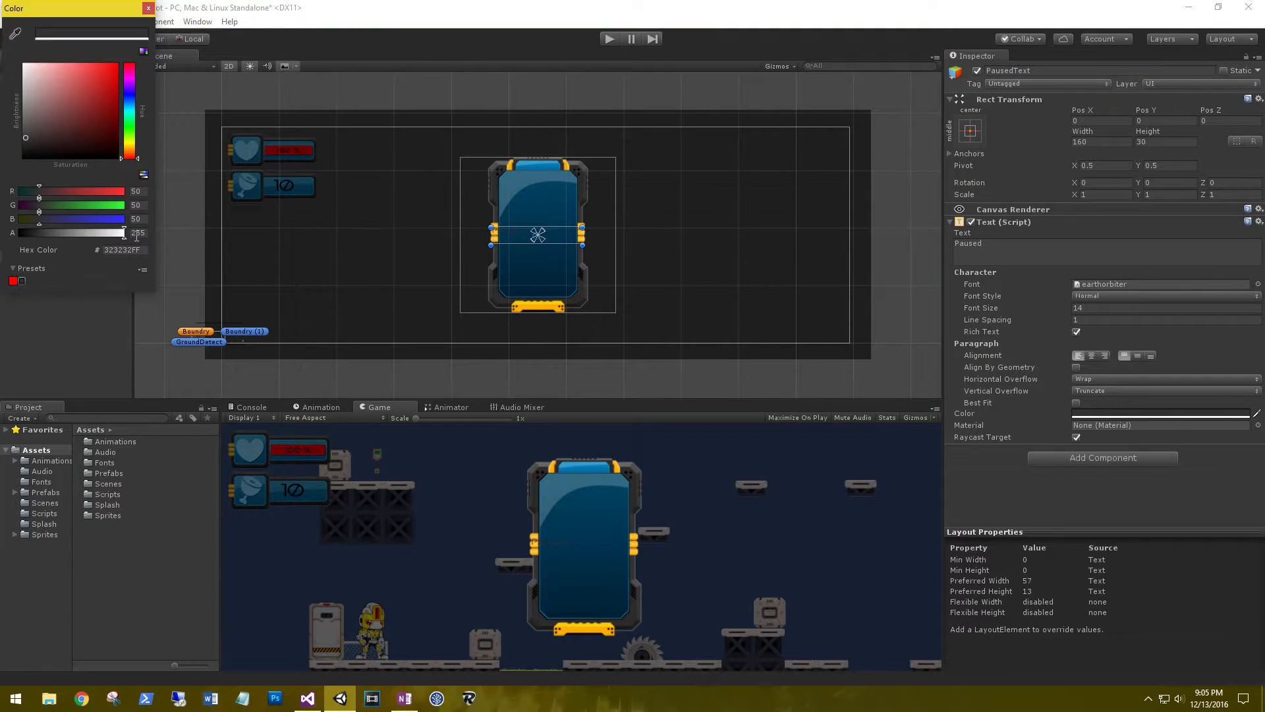
left_click(15, 33)
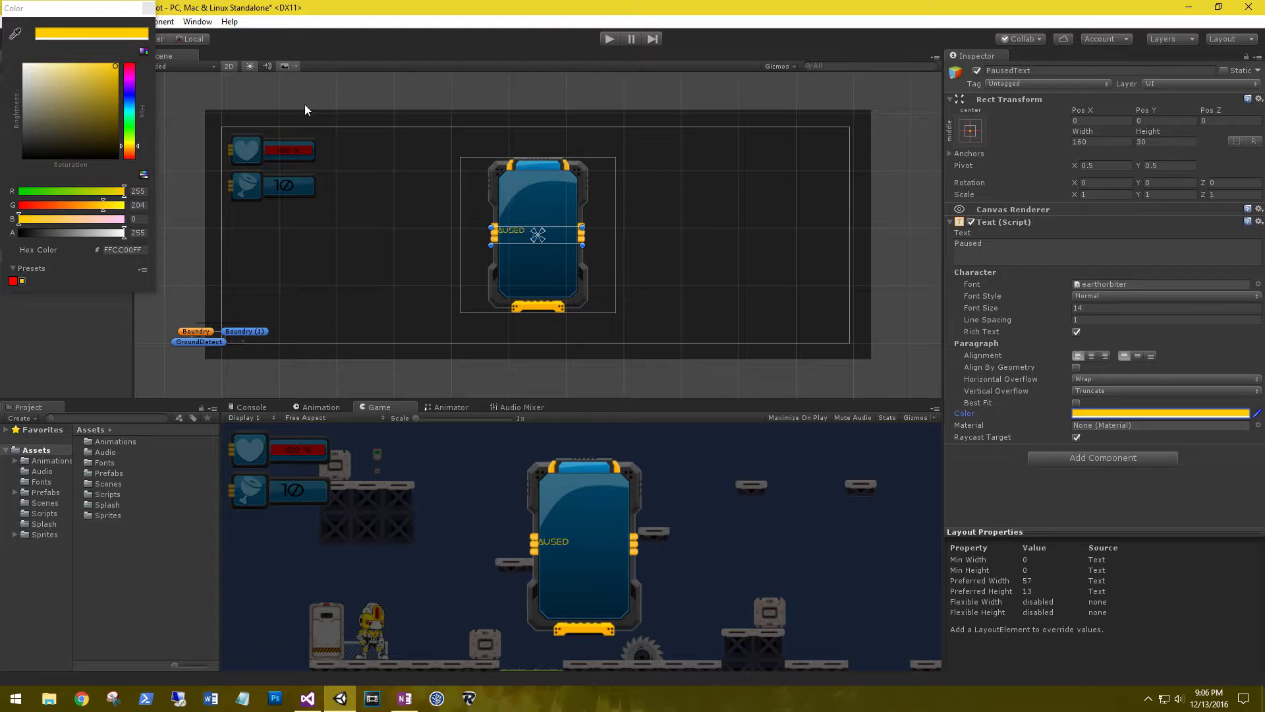
Move PausedText into the title bar of the paused window, at about X 51, Y 112.
left_click(149, 9)
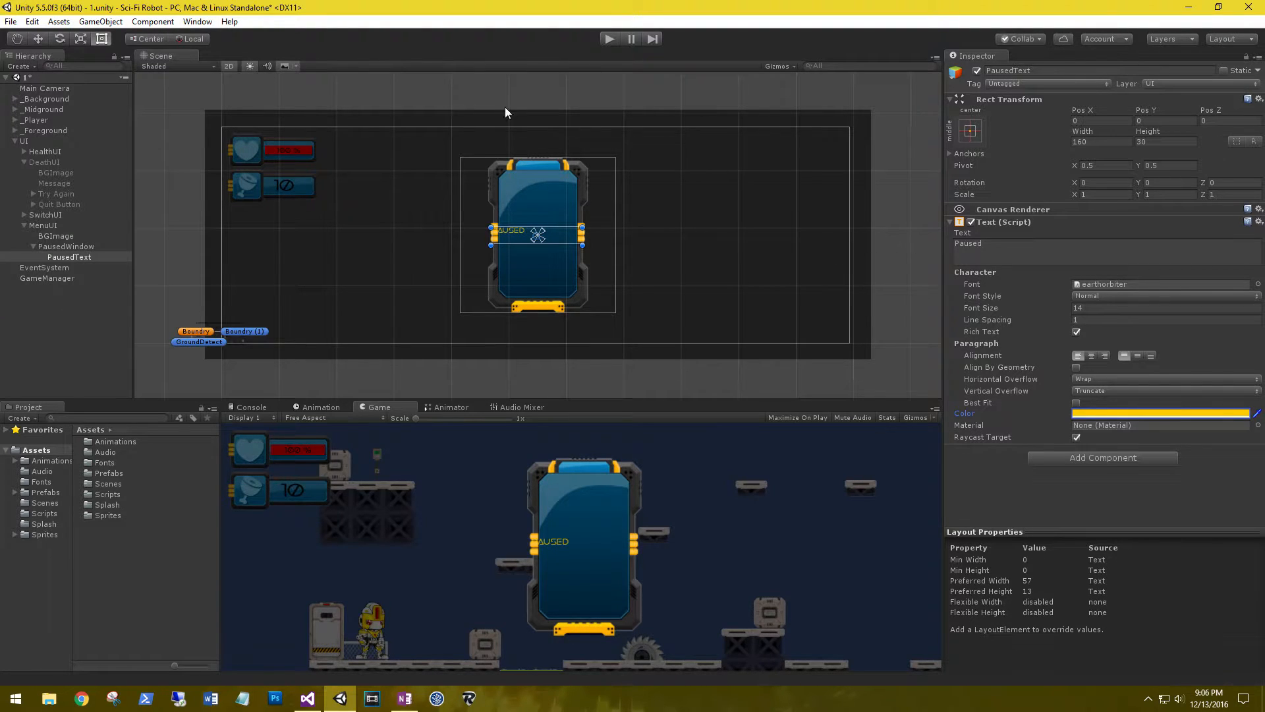
left_click(38, 38)
left_click_drag(531, 182, 576, 118)
left_click_drag(593, 170, 618, 171)
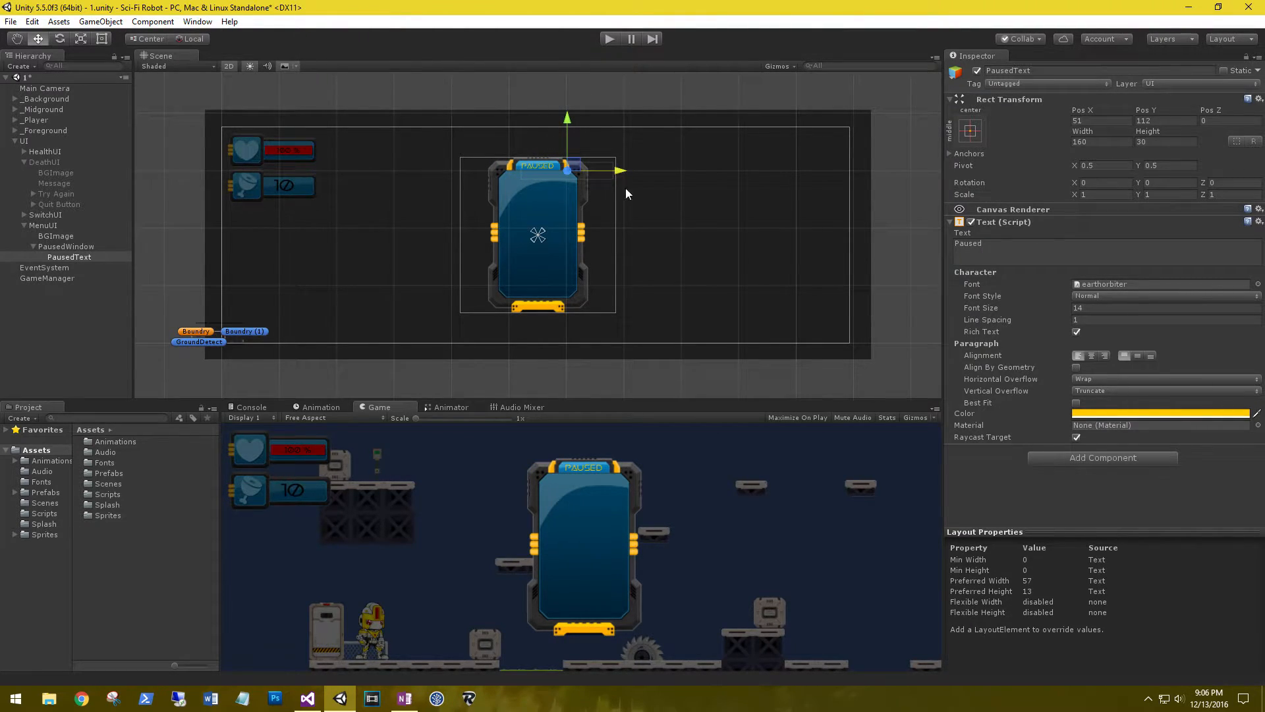
Add a Shadow component to PausedText, then center-align its text and shift it to about X 1.
left_click(1081, 457)
key("Return")
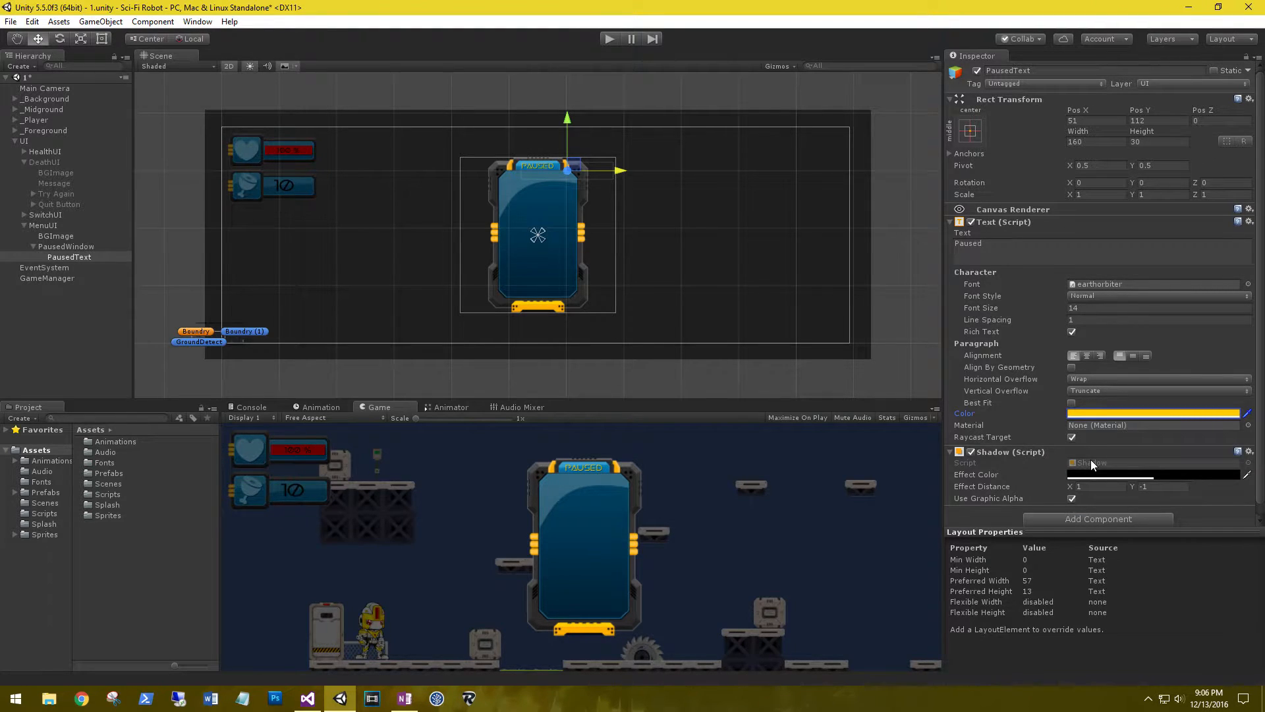
left_click(1087, 355)
left_click_drag(621, 172, 592, 173)
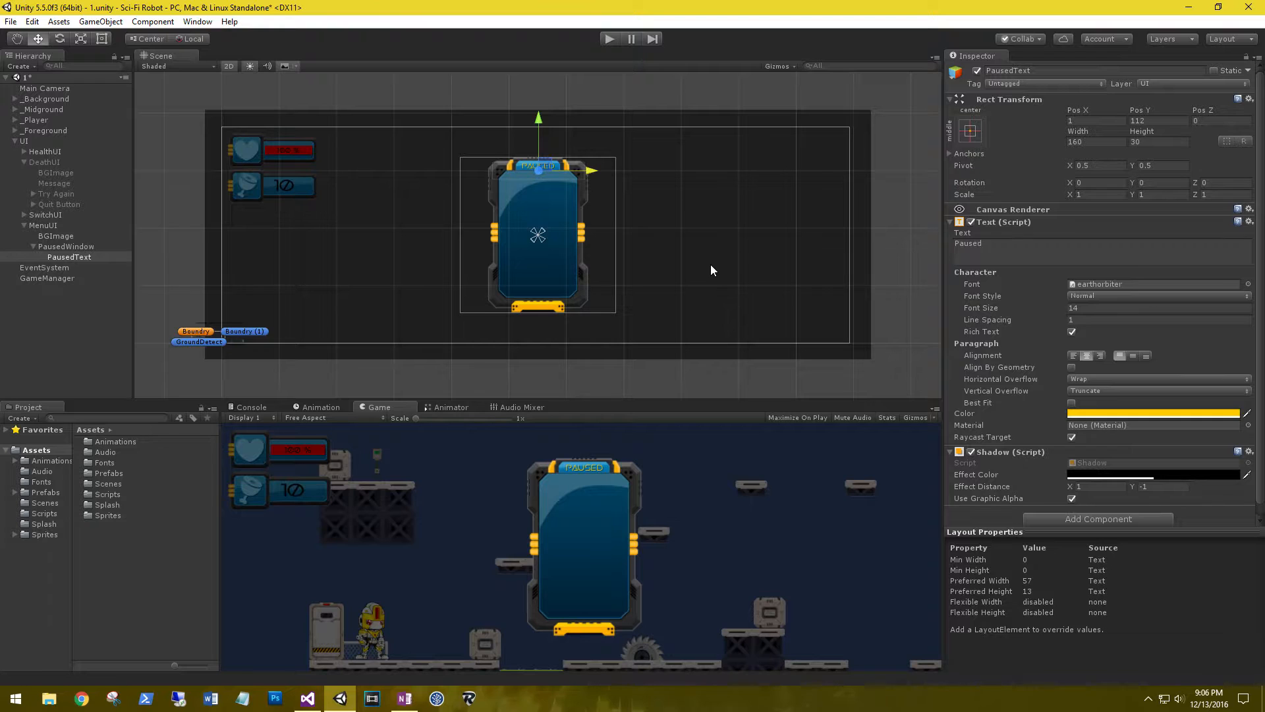
Add a UI Button as a child of PausedWindow and move it up to about Y 88, just below the title.
left_click(57, 248)
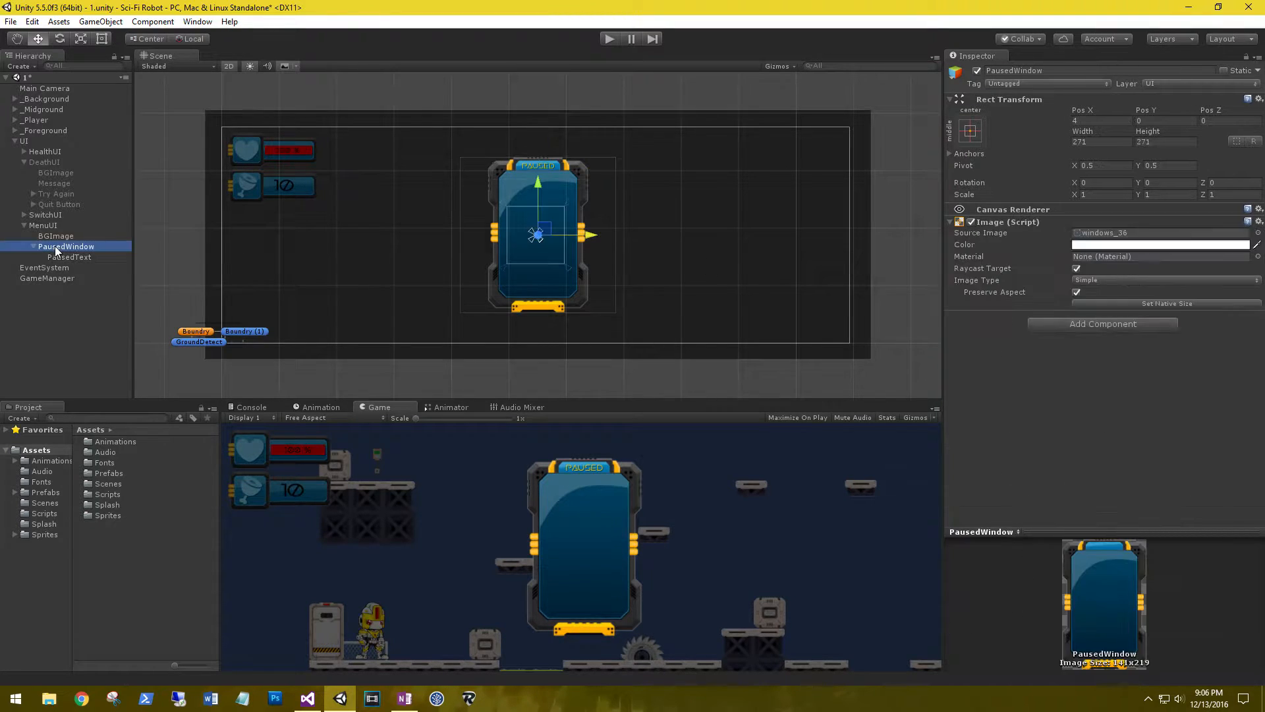
right_click(56, 247)
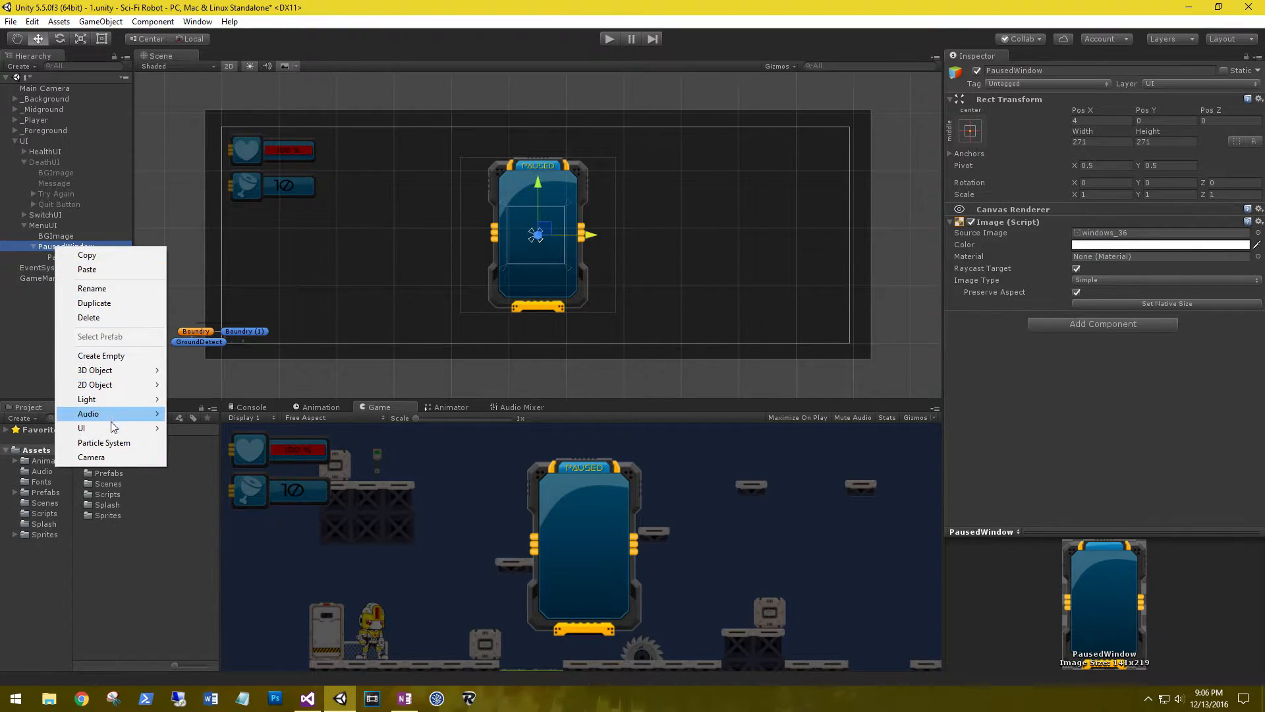
mouse_move(111, 430)
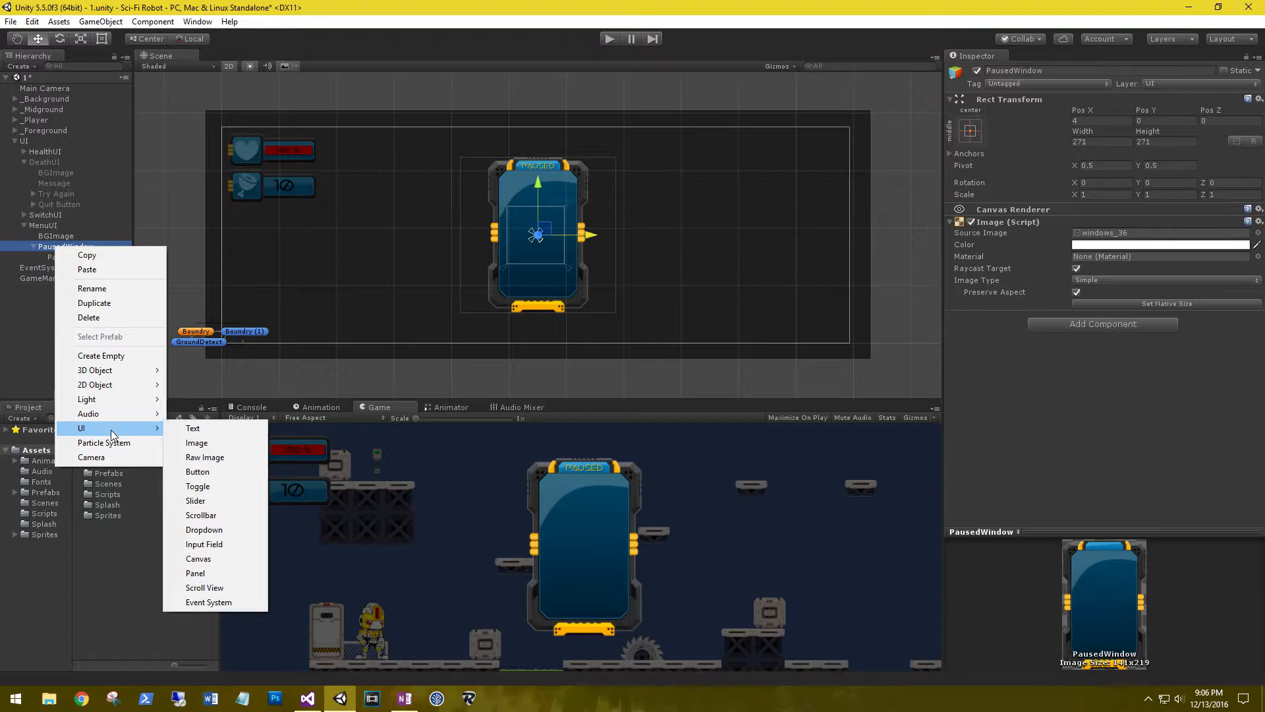
left_click(211, 472)
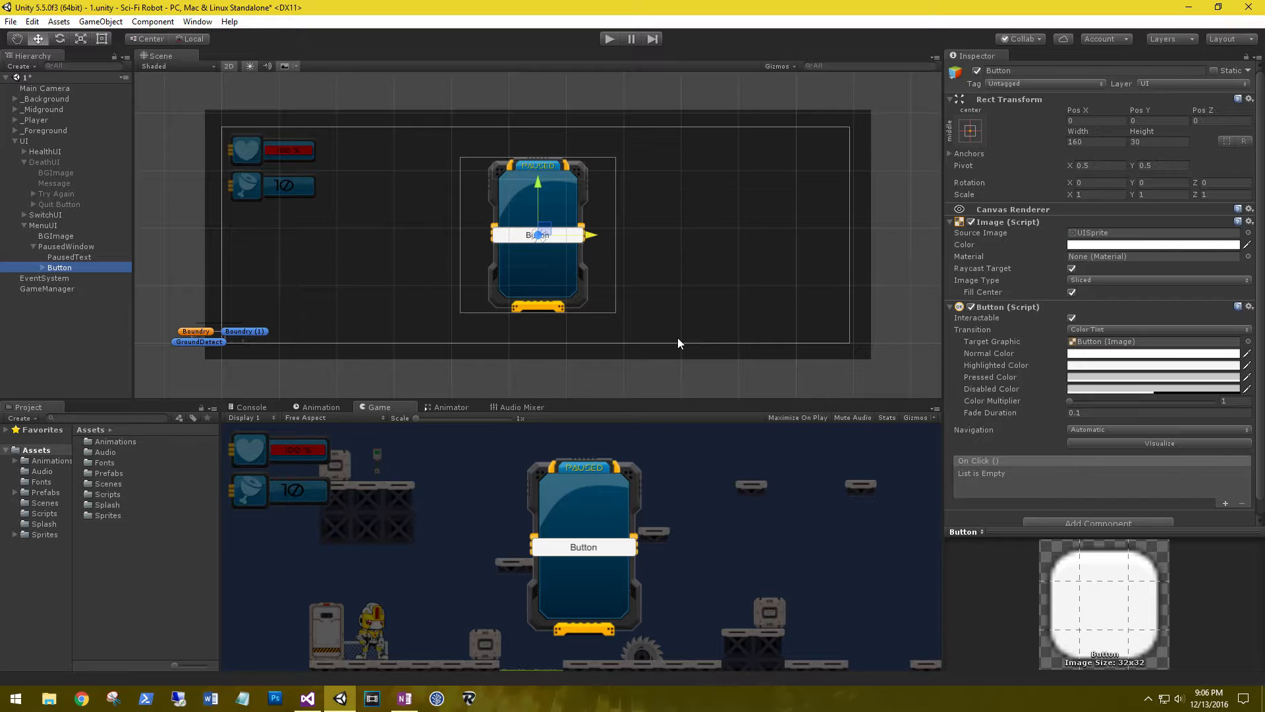
left_click_drag(541, 180, 550, 132)
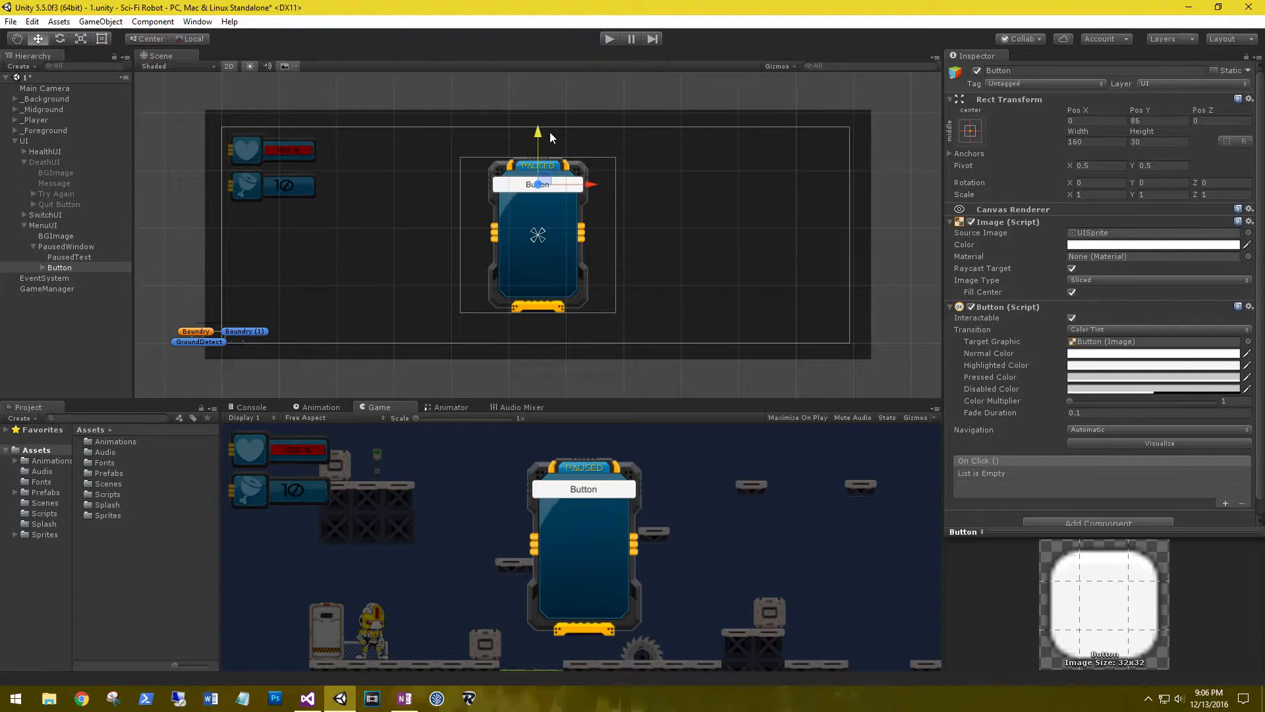
Set the button's source image to buttons_5 with Preserve Aspect enabled and resize the button to about 257 by 49.
left_click(1249, 233)
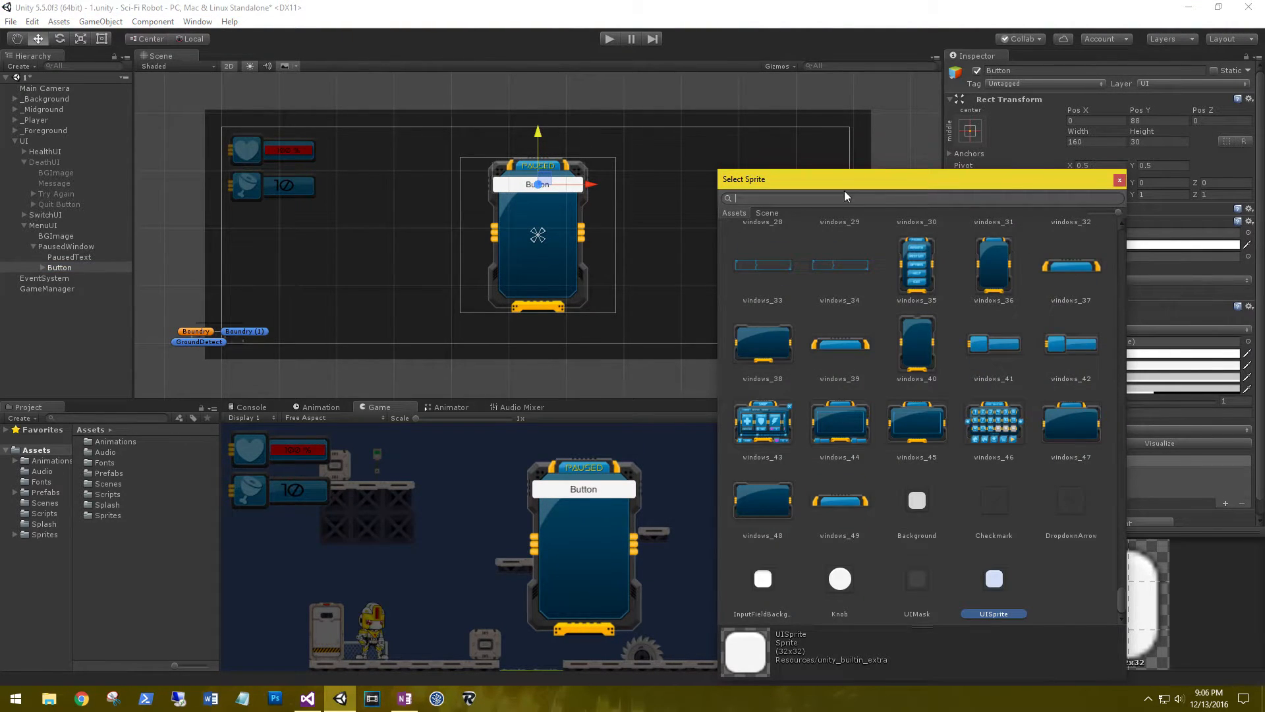
type("buttons_")
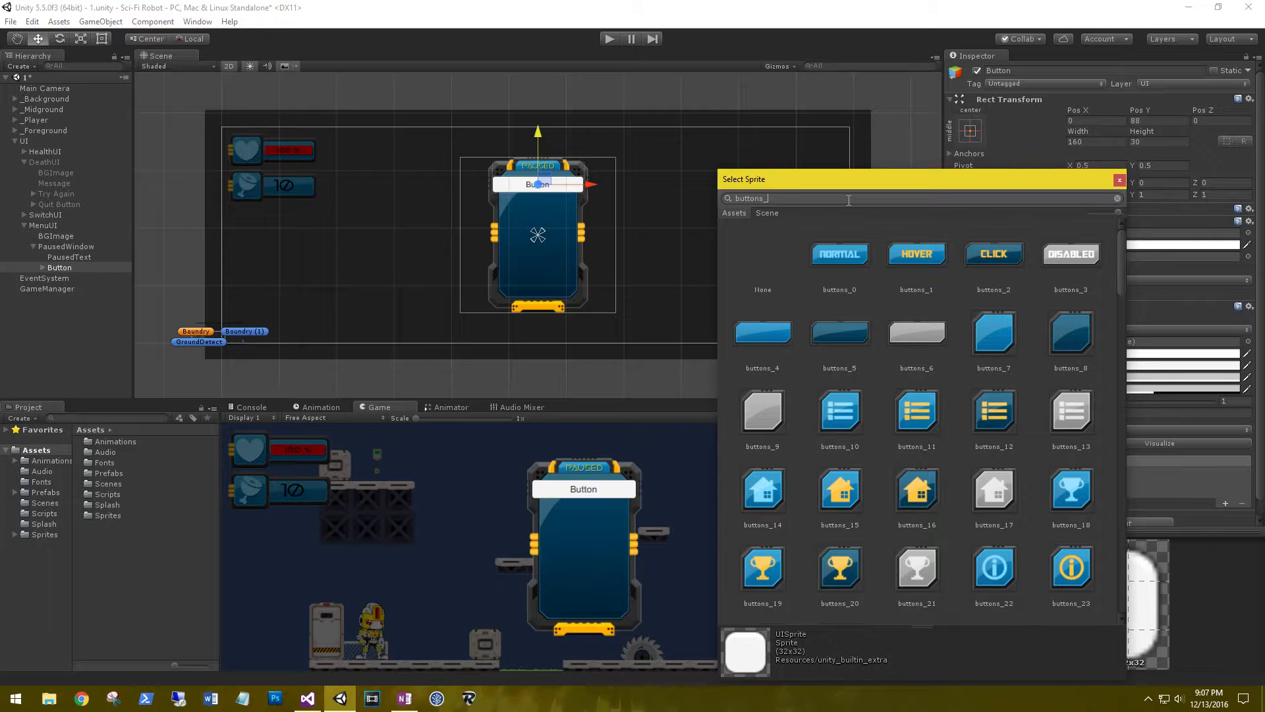
type("5")
double_click(842, 254)
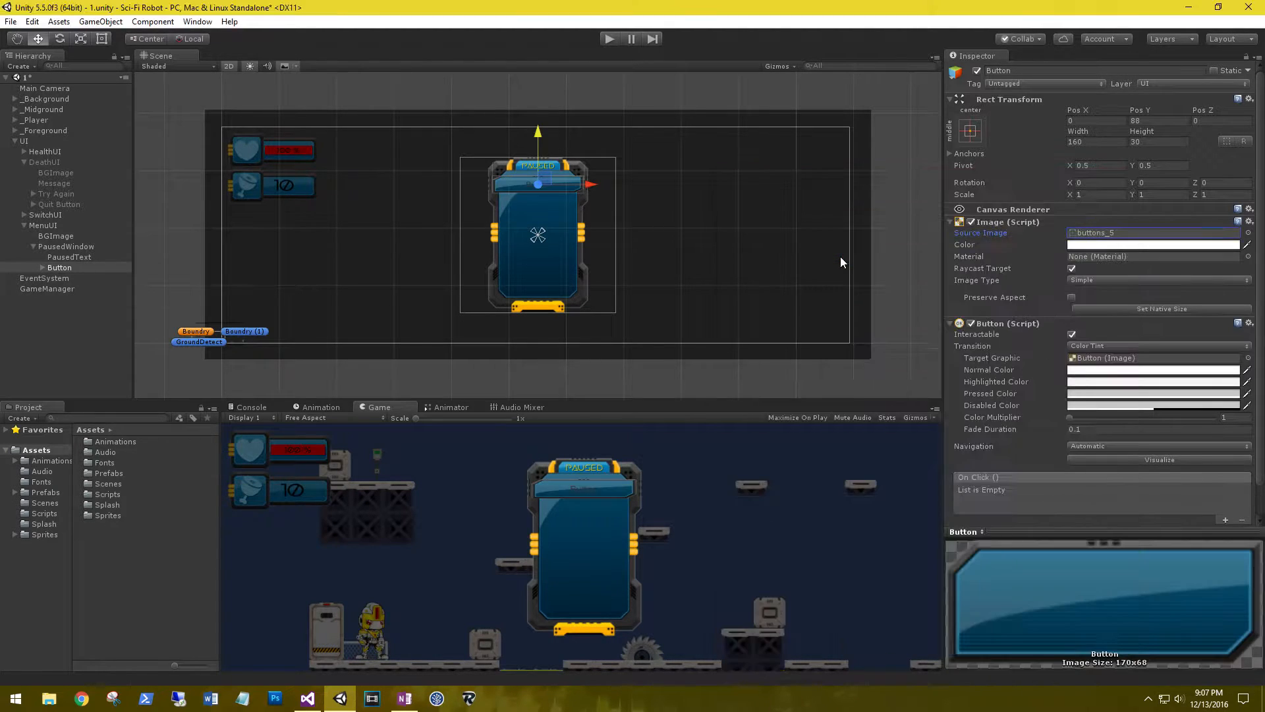
left_click(1071, 292)
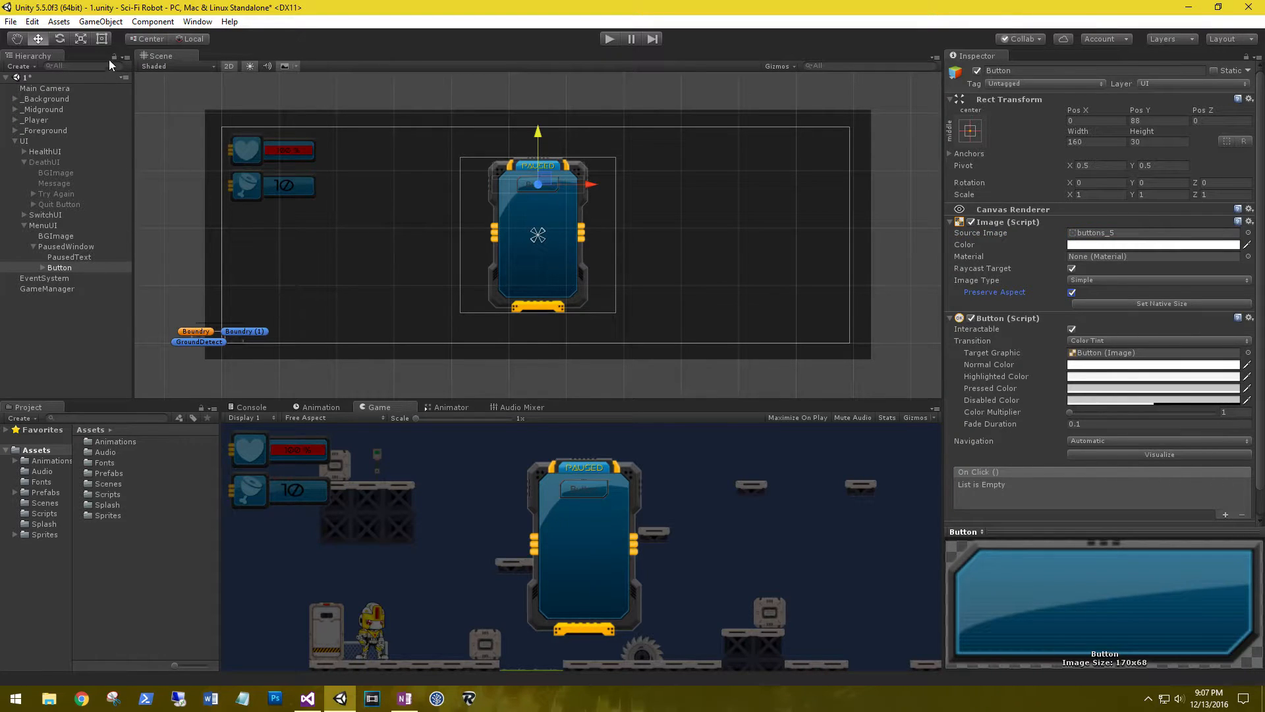
left_click(102, 39)
left_click_drag(582, 193, 557, 200)
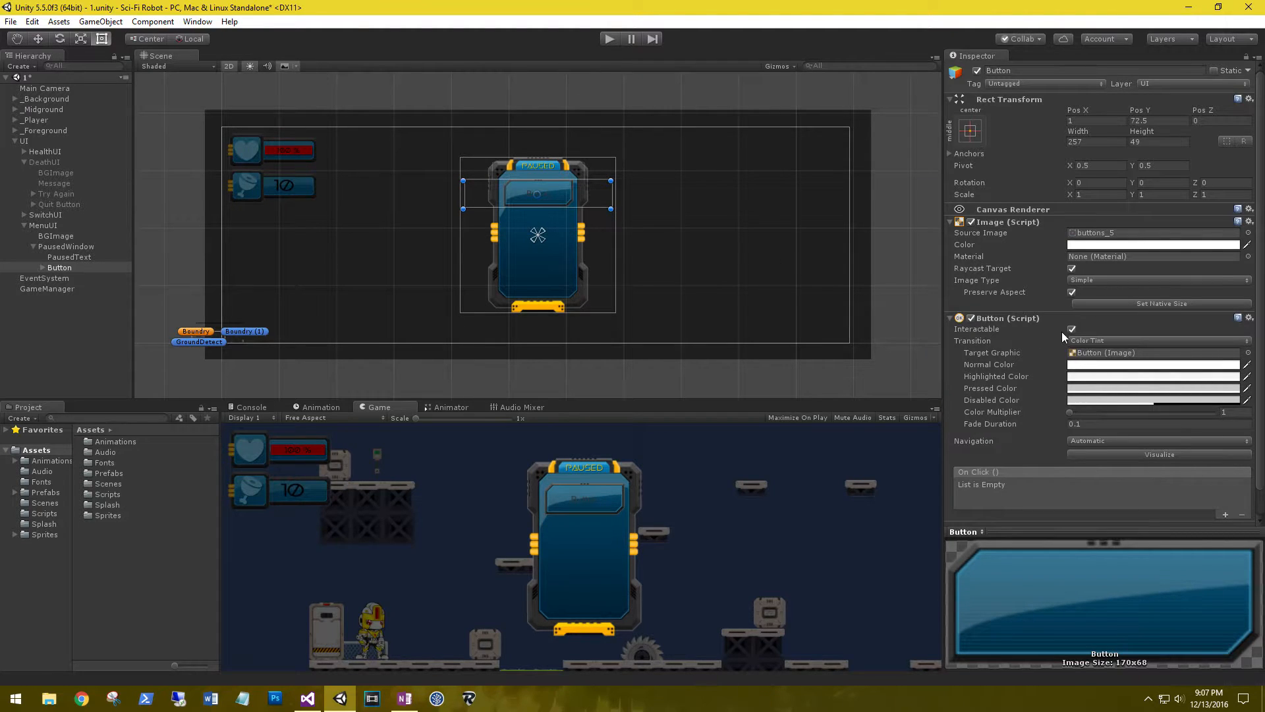
Change the button's label text to "Resume" and its font to earthorbiter.
left_click(41, 268)
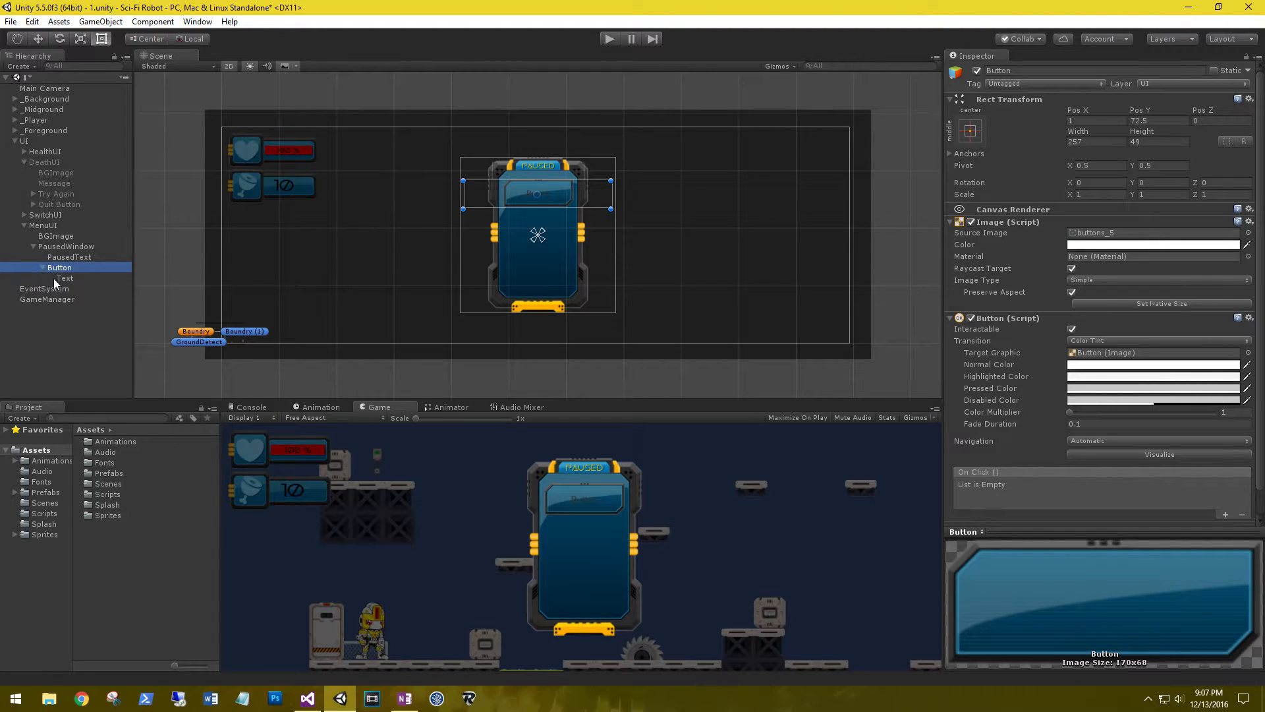
left_click(63, 278)
left_click(979, 248)
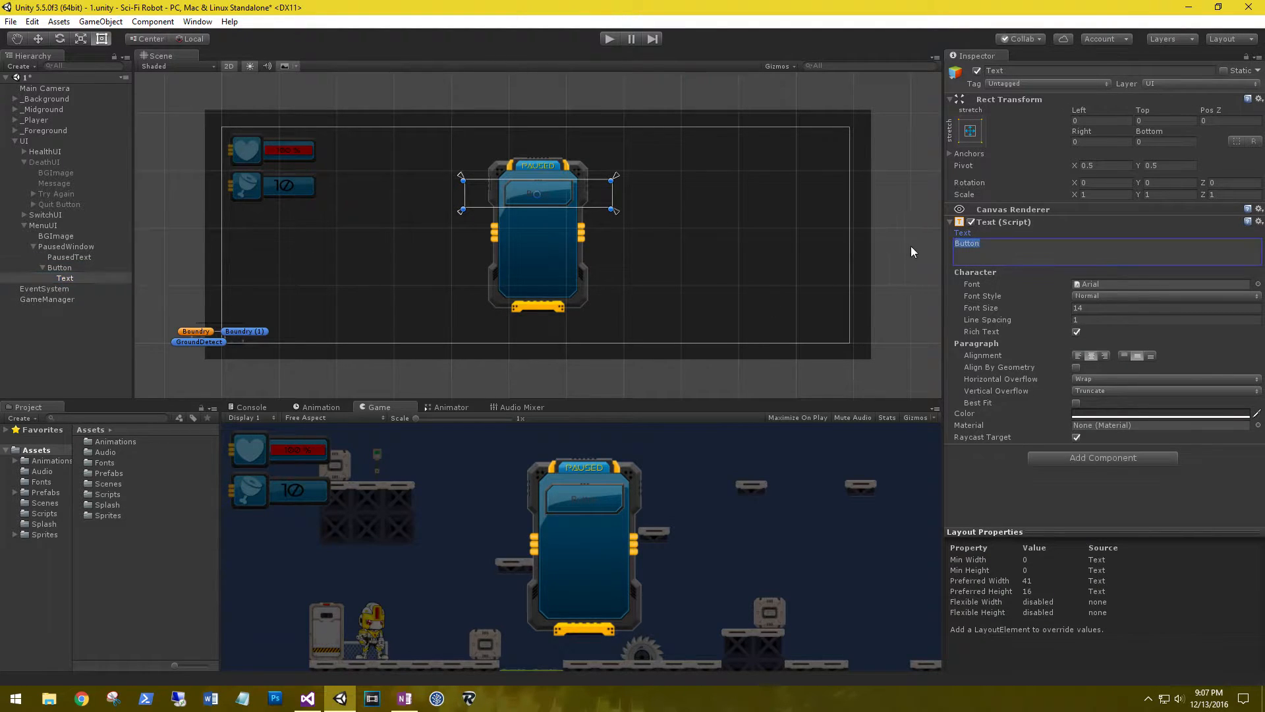
type("Resume")
key("Return")
left_click(1257, 284)
left_click(823, 264)
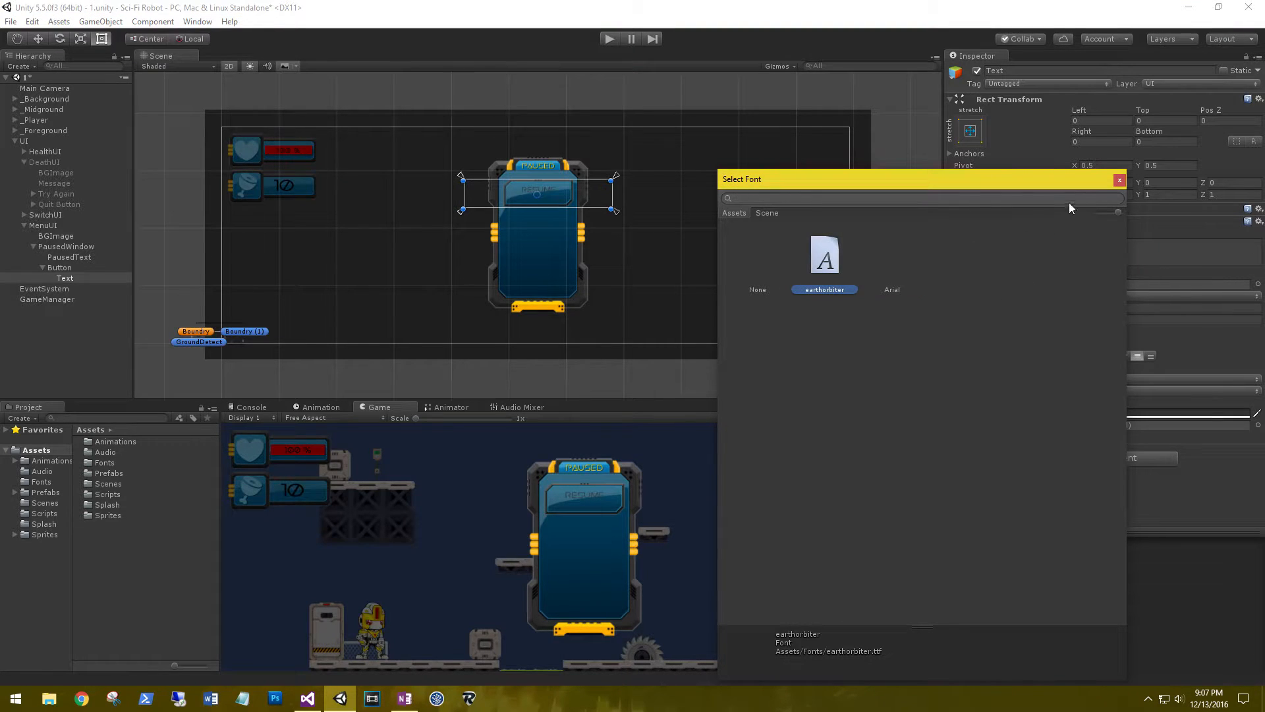
left_click(1120, 180)
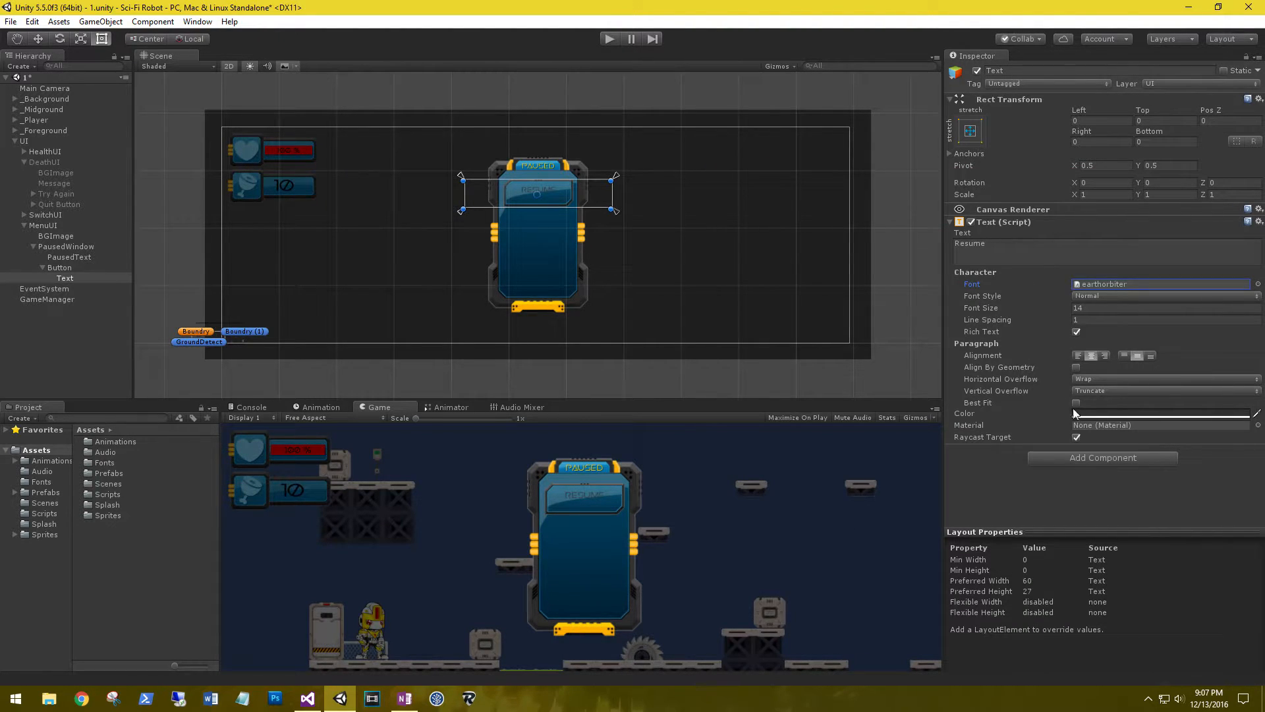
Color the Resume label yellow FFCE00, sampled from the window's bottom trim, and add a Shadow component to it.
left_click(1089, 415)
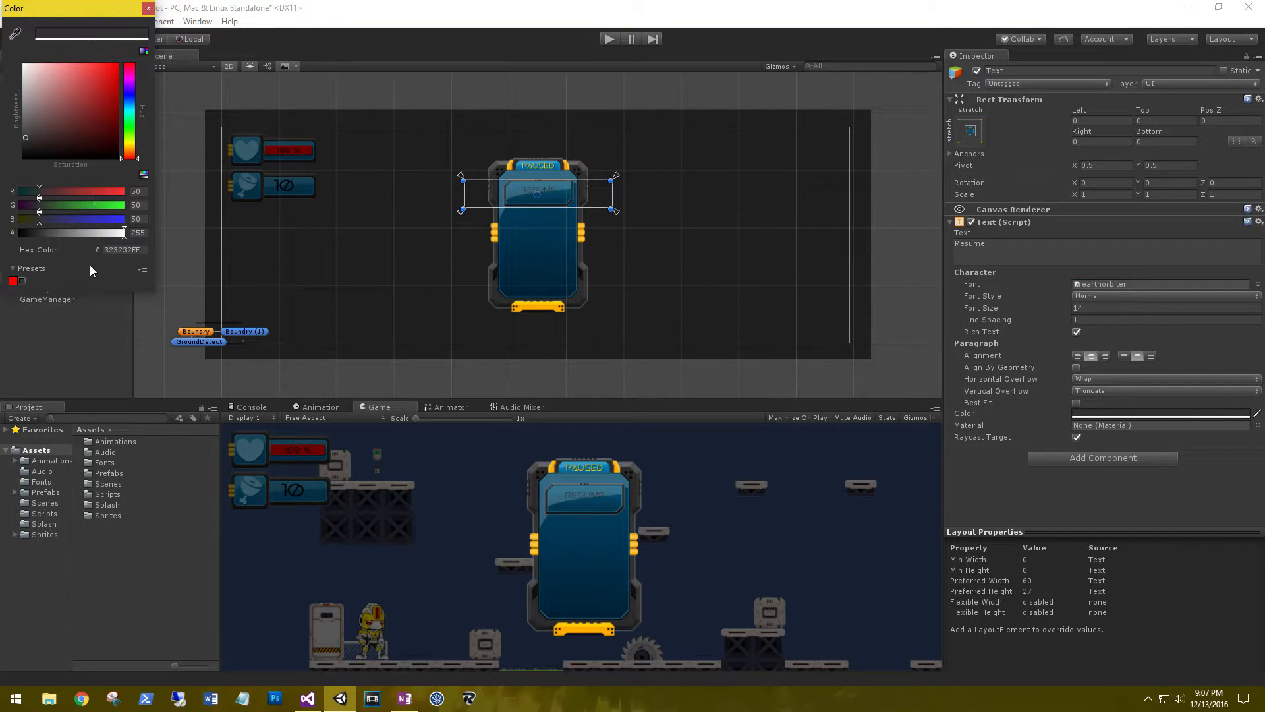
left_click(15, 34)
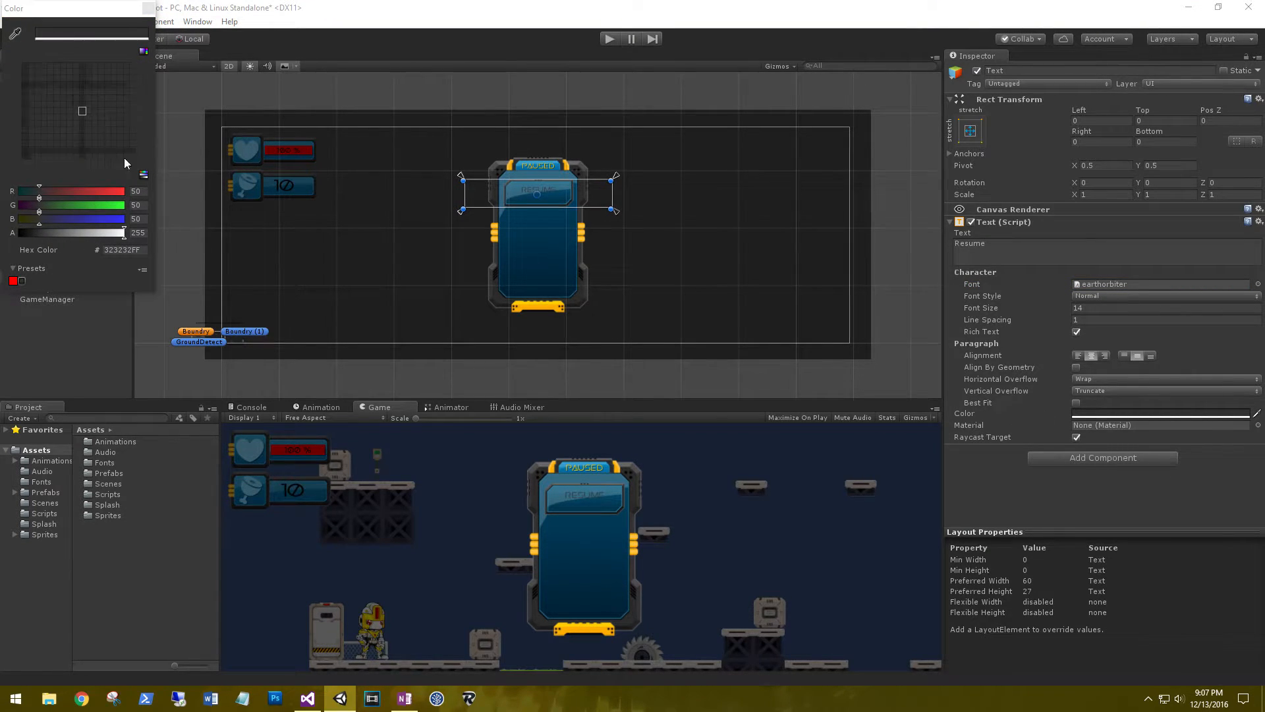
left_click(521, 303)
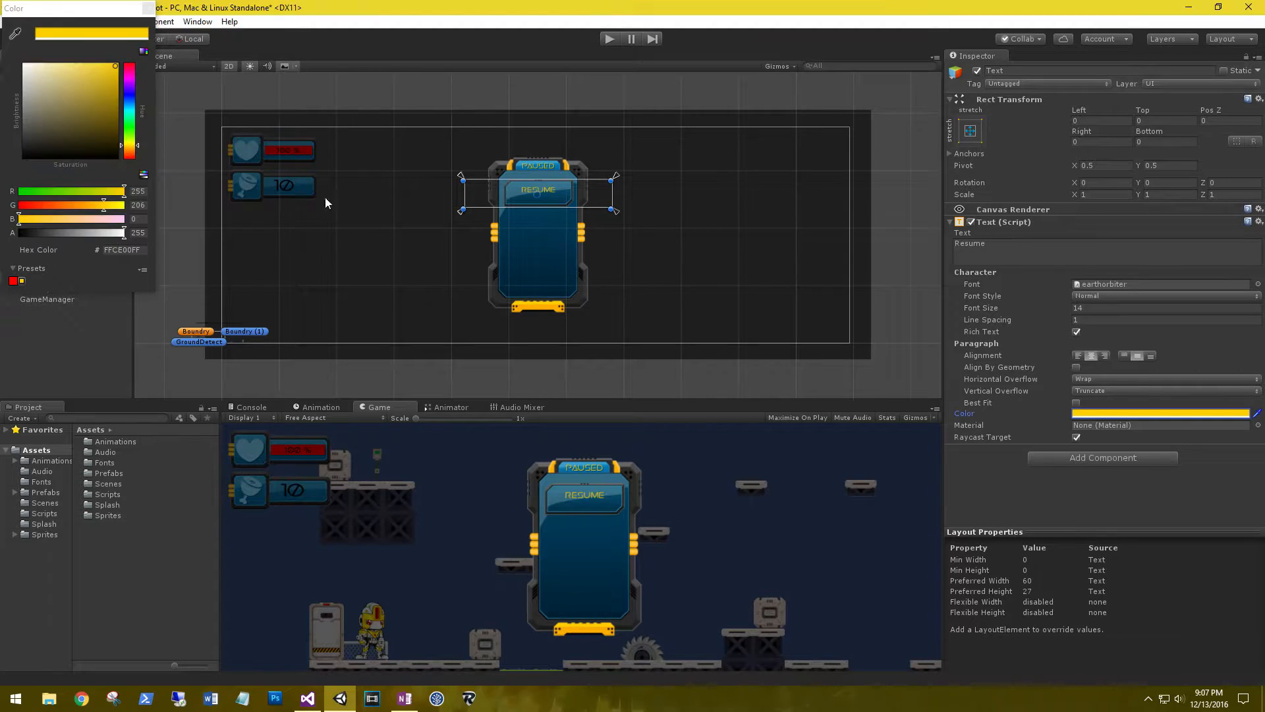
left_click(148, 8)
left_click(1067, 457)
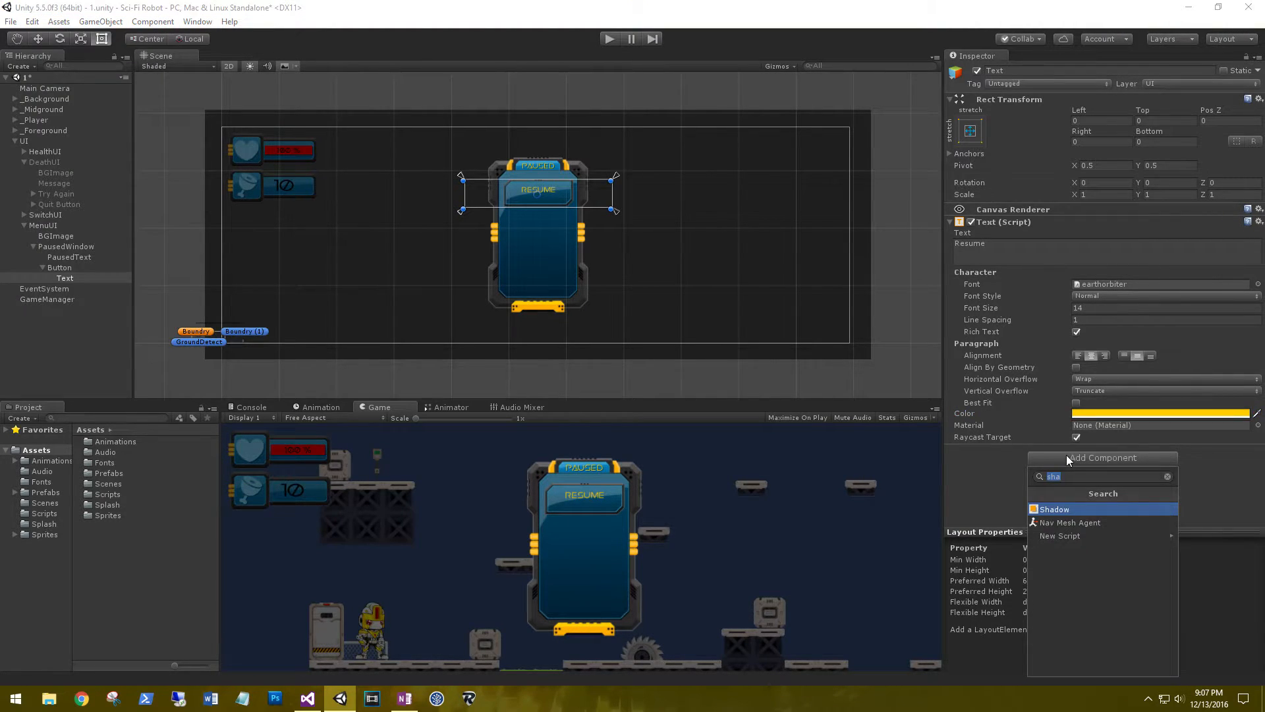
left_click(1054, 508)
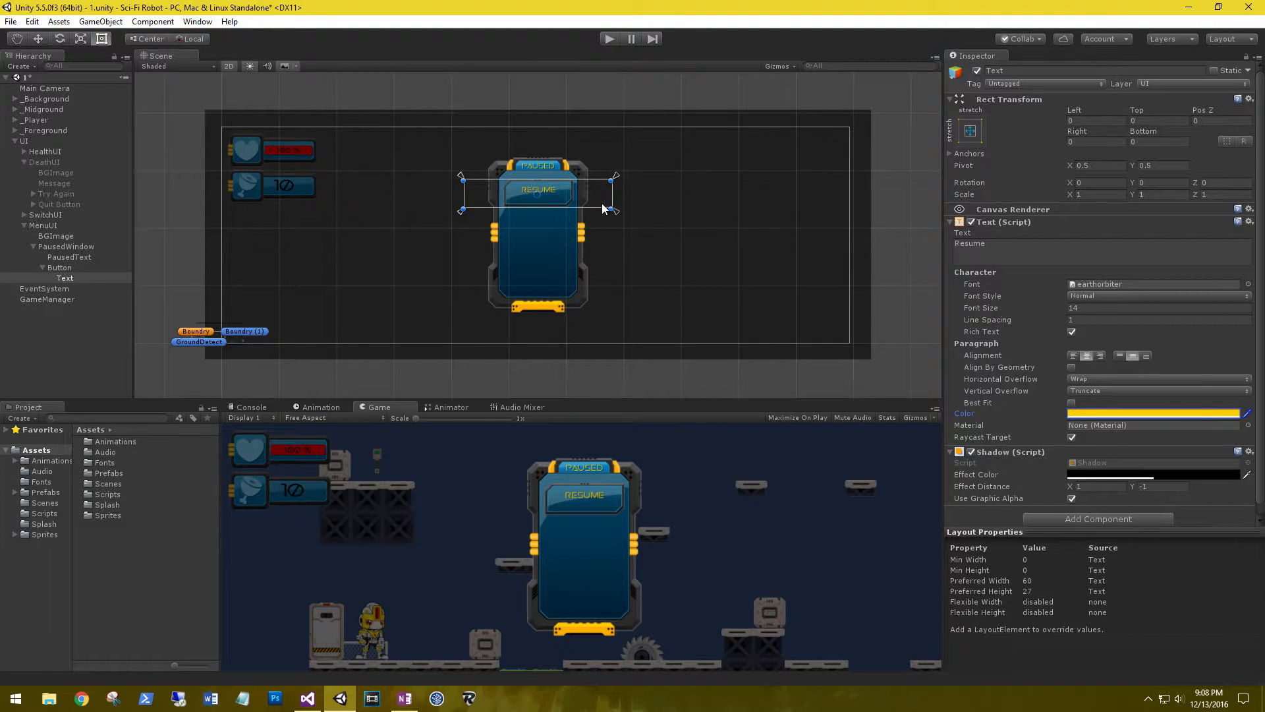
Rename the button as Resume Button and resize it to about 271 by 41.
left_click(60, 268)
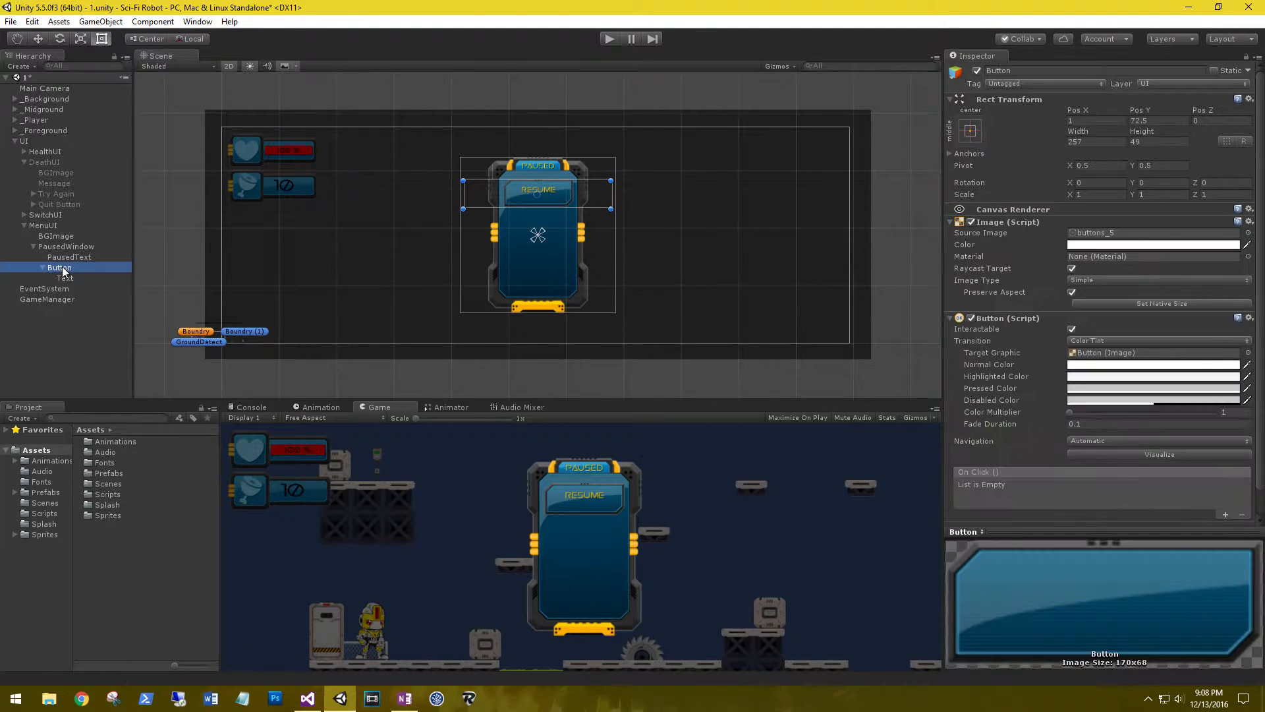
left_click(63, 270)
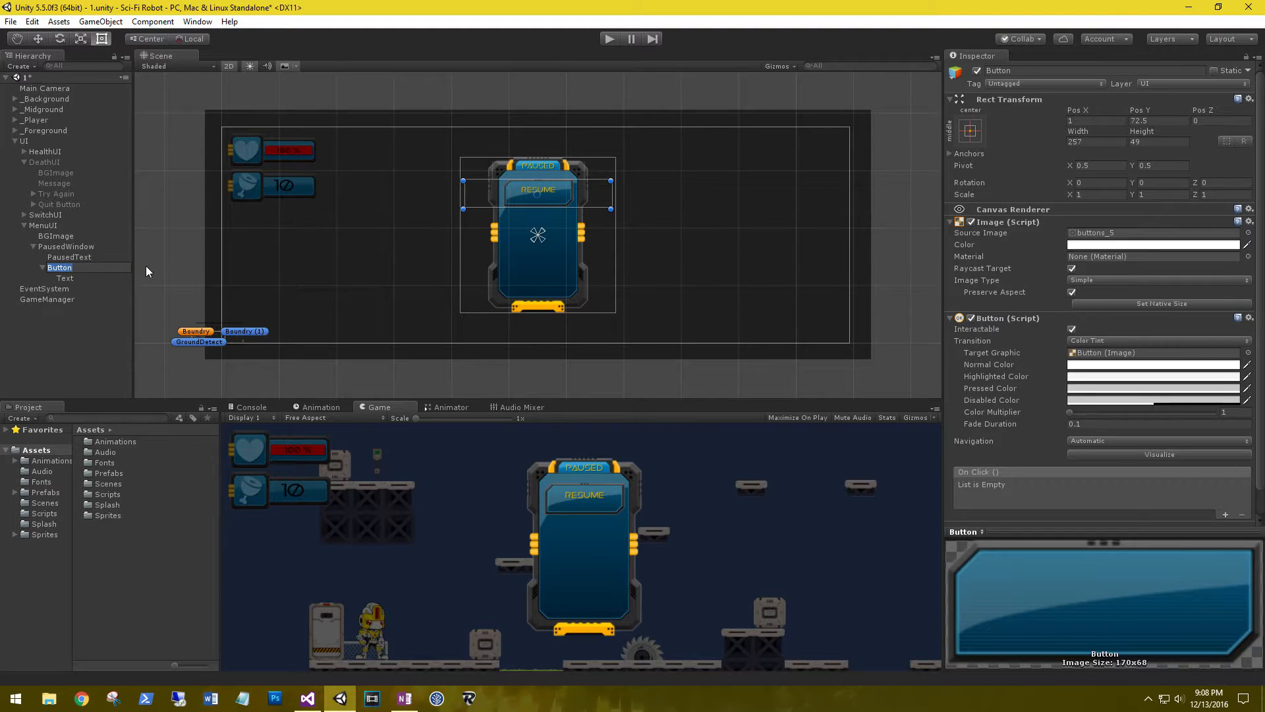
type("Resume Button")
key("Return")
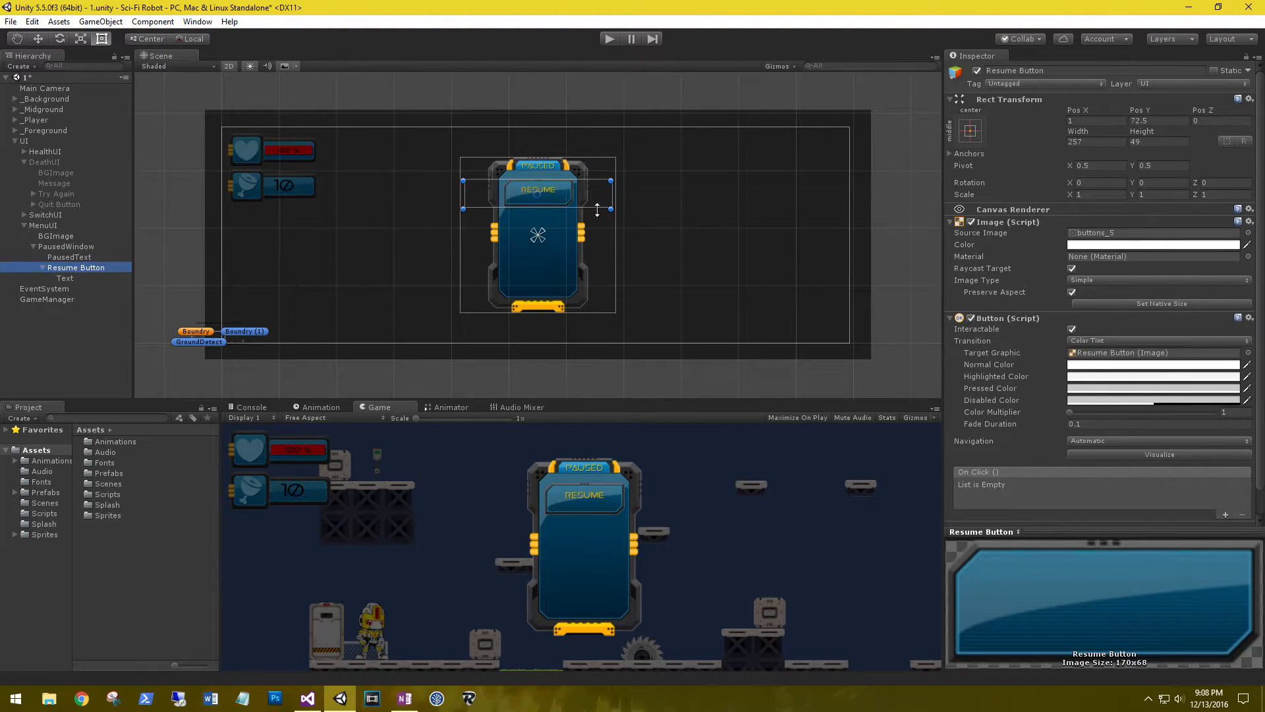
left_click_drag(611, 208, 551, 191)
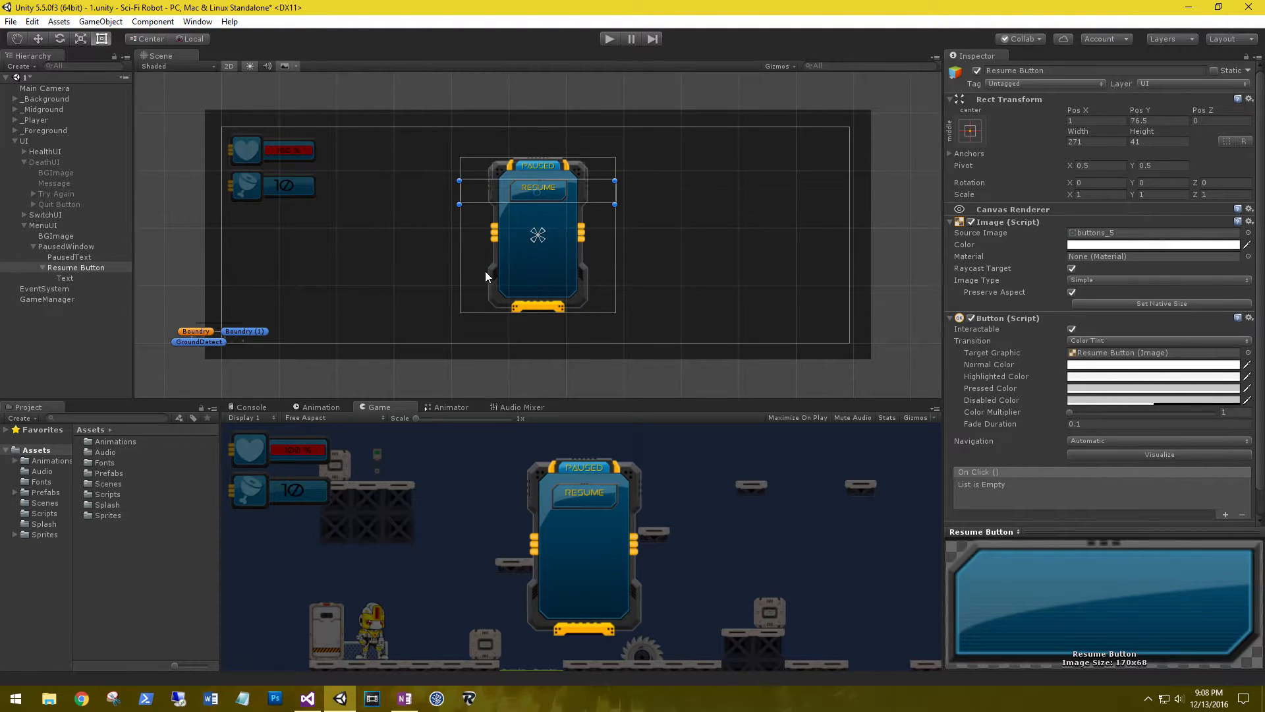
Shift the Resume label down slightly within its button, to about Top 5 and Bottom -5.
left_click(67, 278)
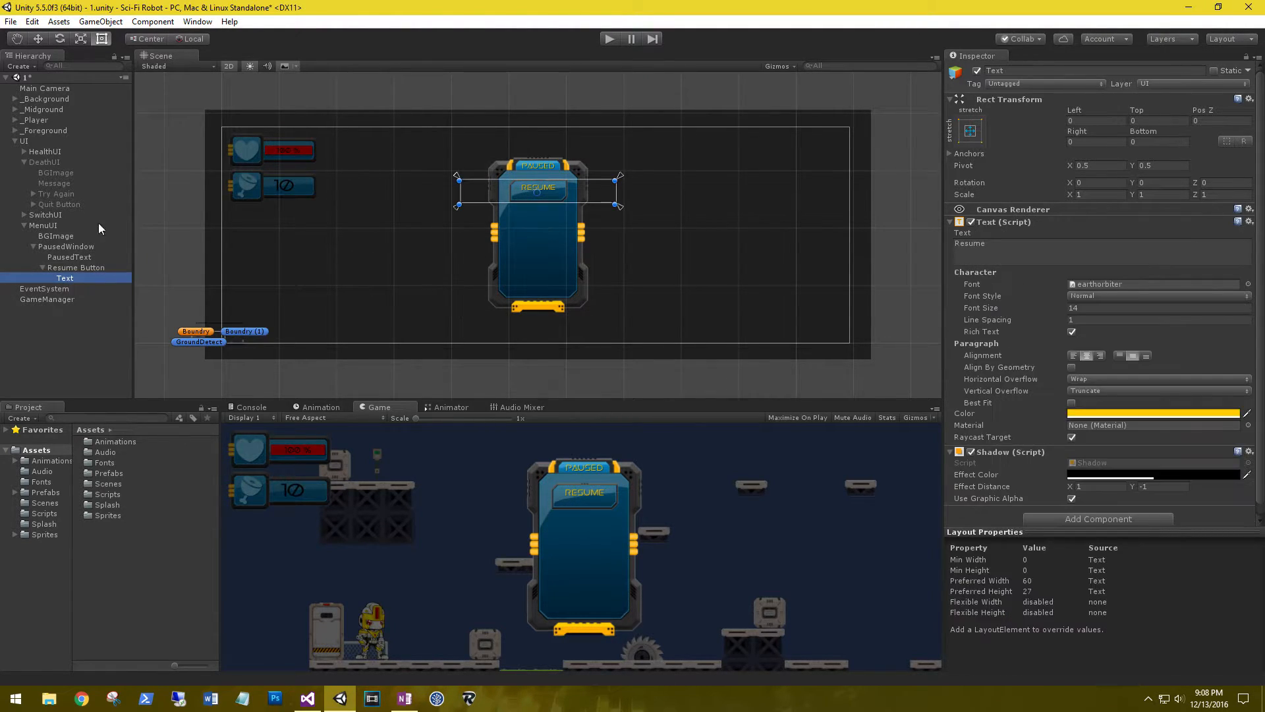
left_click(40, 39)
left_click_drag(537, 138, 537, 142)
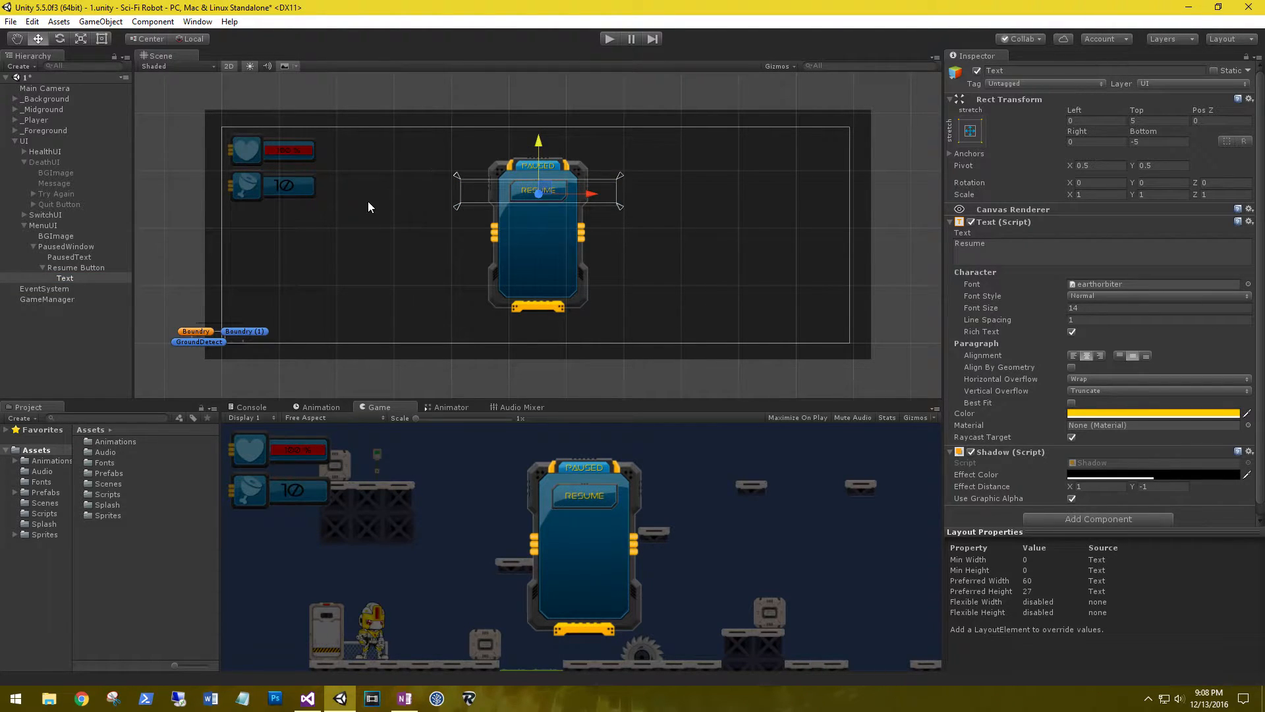
Duplicate Resume Button three times and stack the copies evenly below it, the last two at about Y -10 and -54.
left_click(43, 267)
left_click(68, 268)
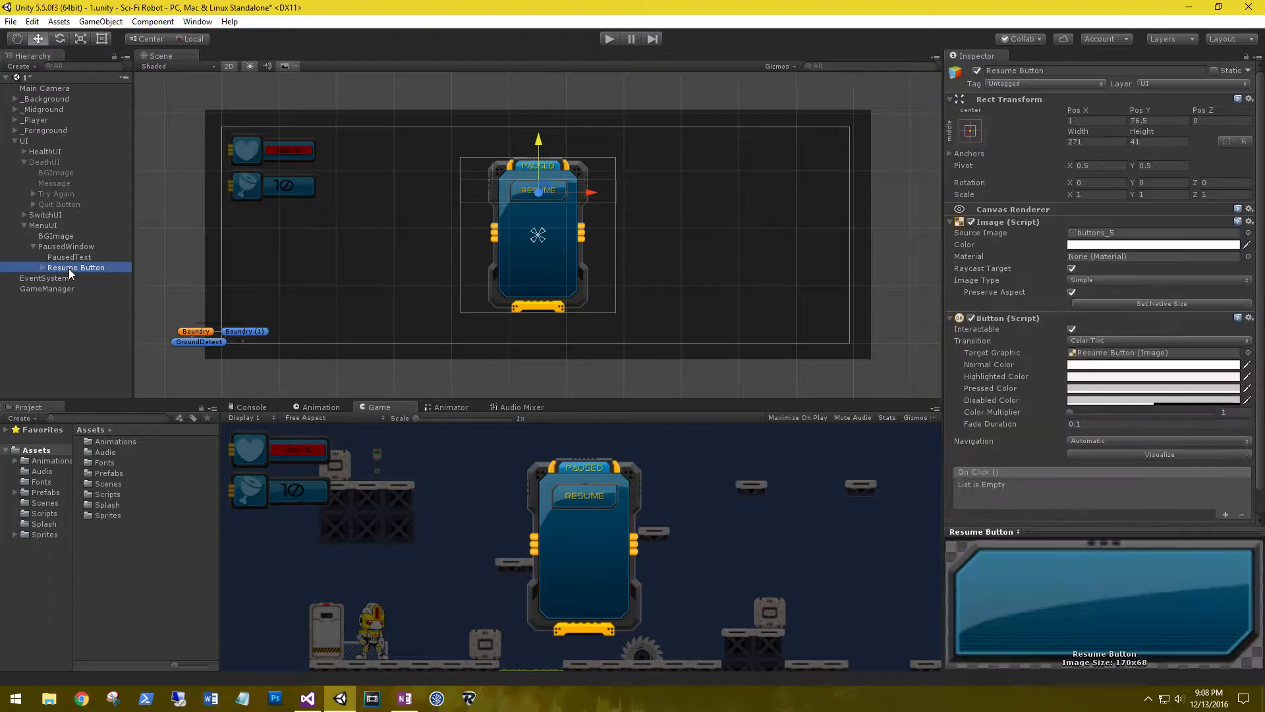
left_click_drag(538, 138, 538, 157)
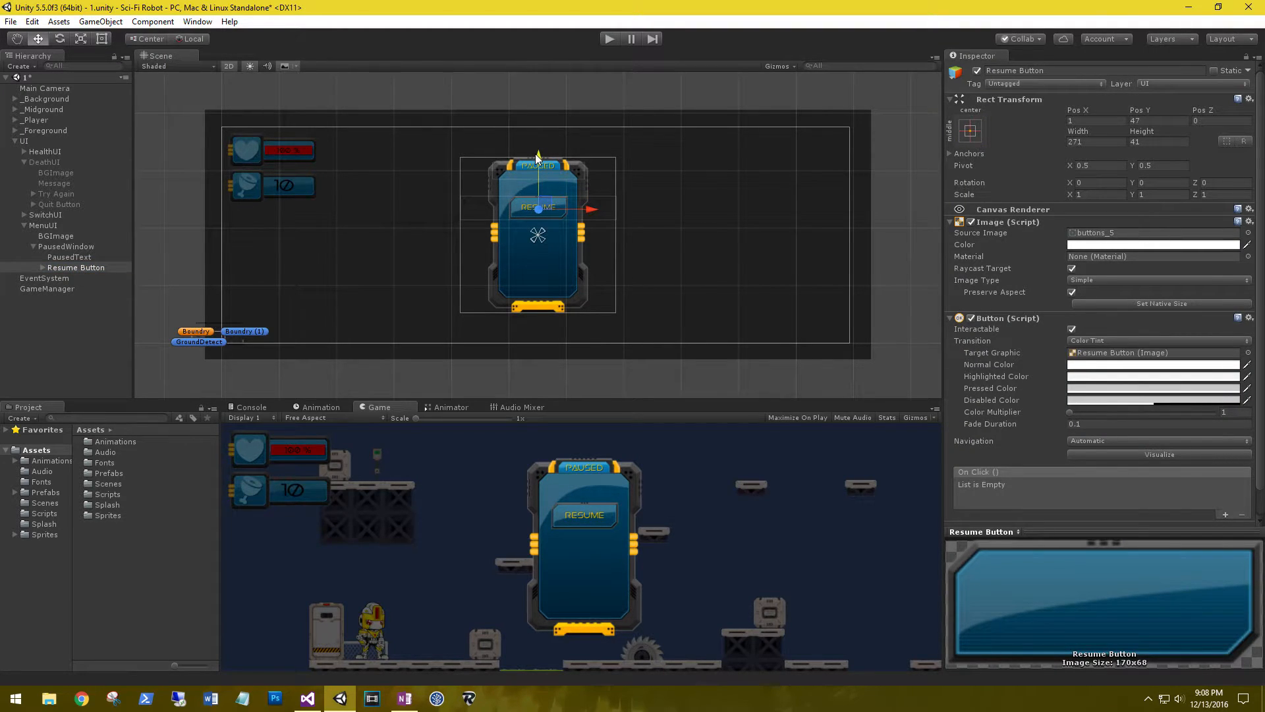
key("ctrl+z")
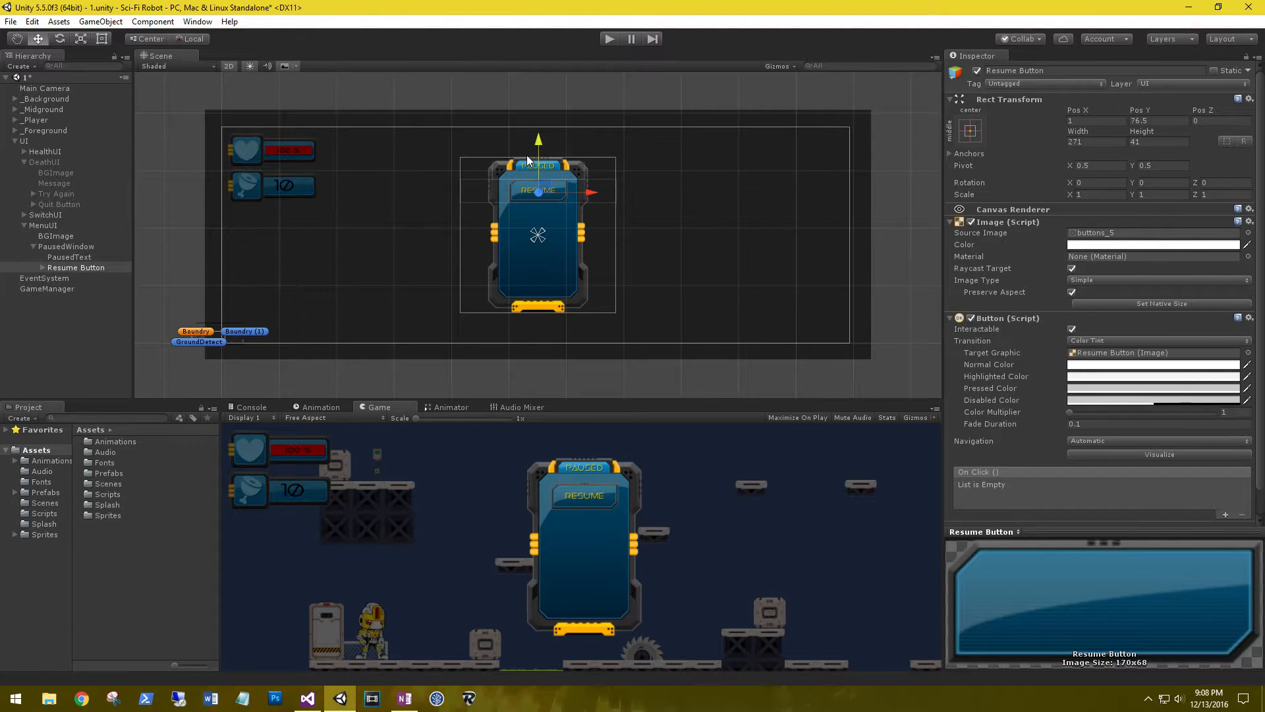
key("ctrl+d")
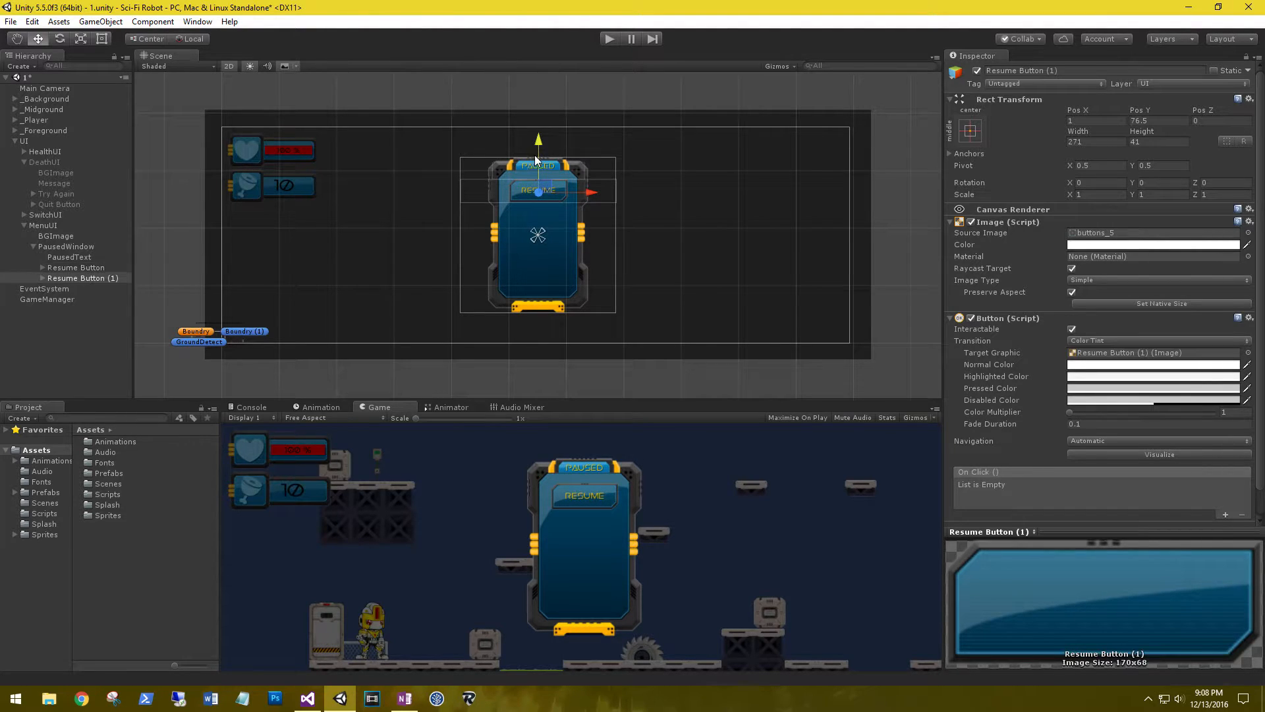
left_click_drag(540, 145, 534, 191)
key("ctrl+d")
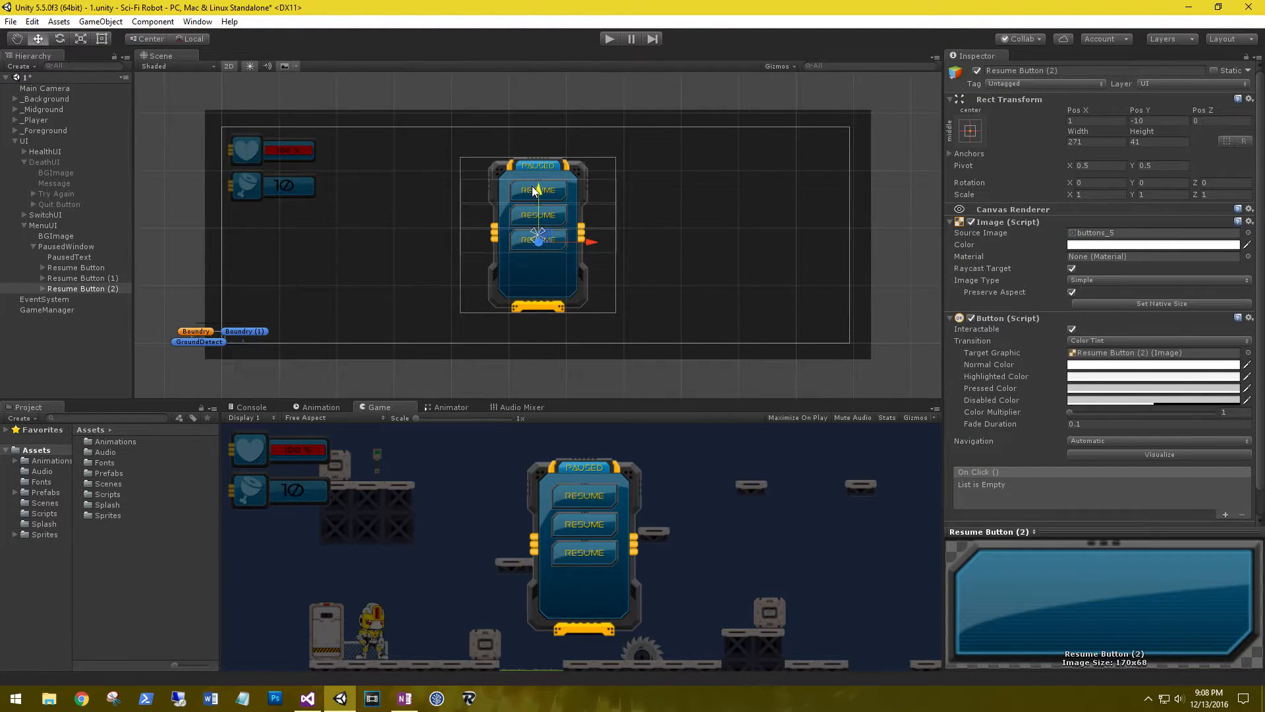
key("ctrl+d")
left_click_drag(536, 192, 539, 215)
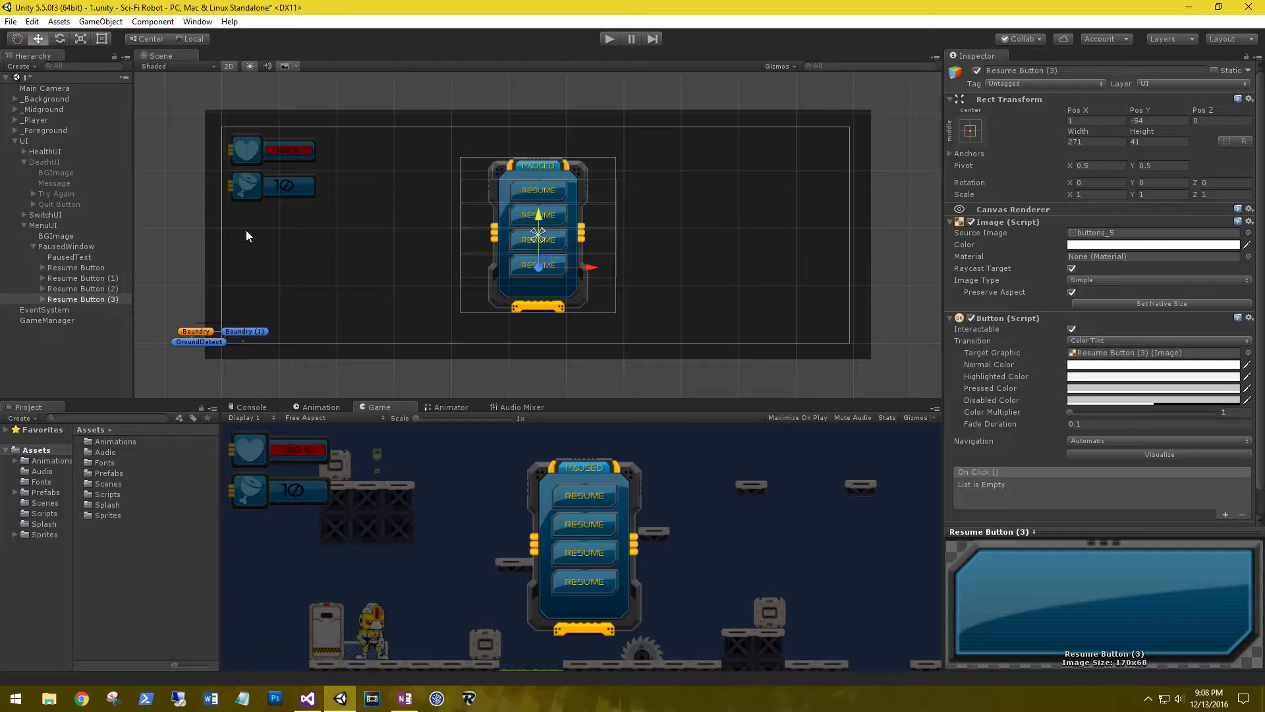
Scale the four Resume buttons together to about 0.84 and move the stack up slightly below the PAUSED title.
left_click(69, 268)
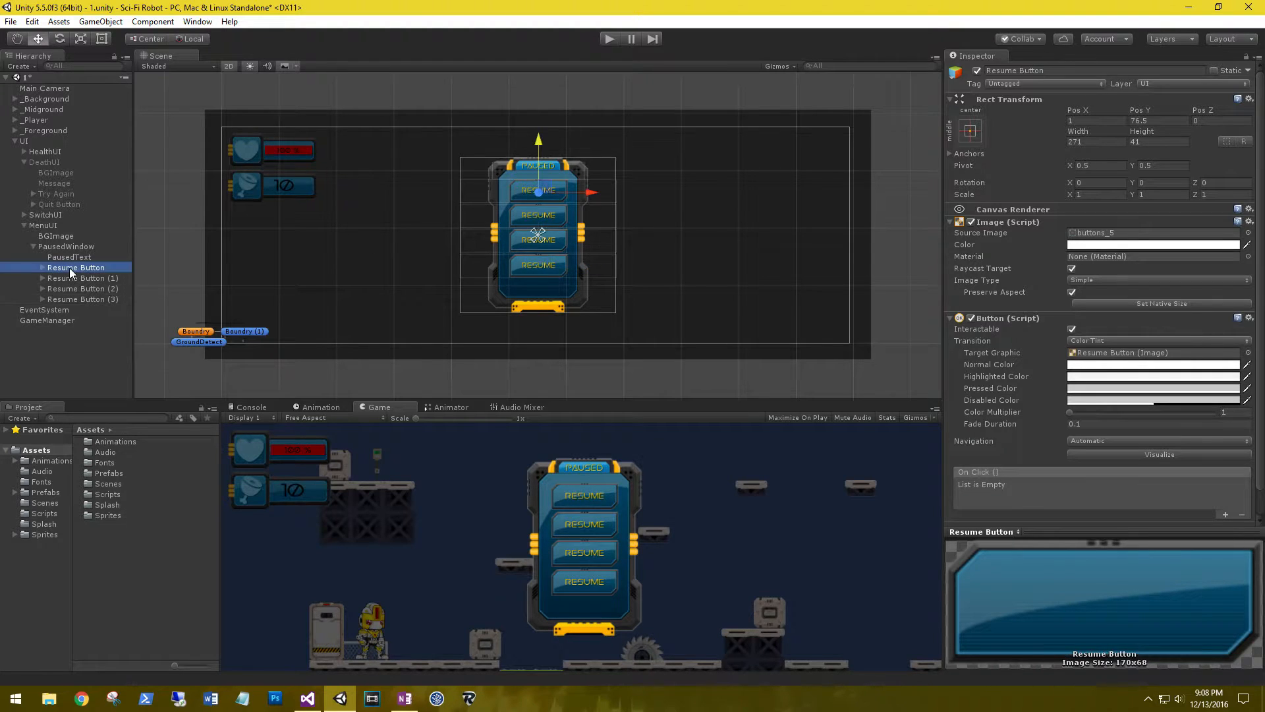
left_click(80, 298, "shift")
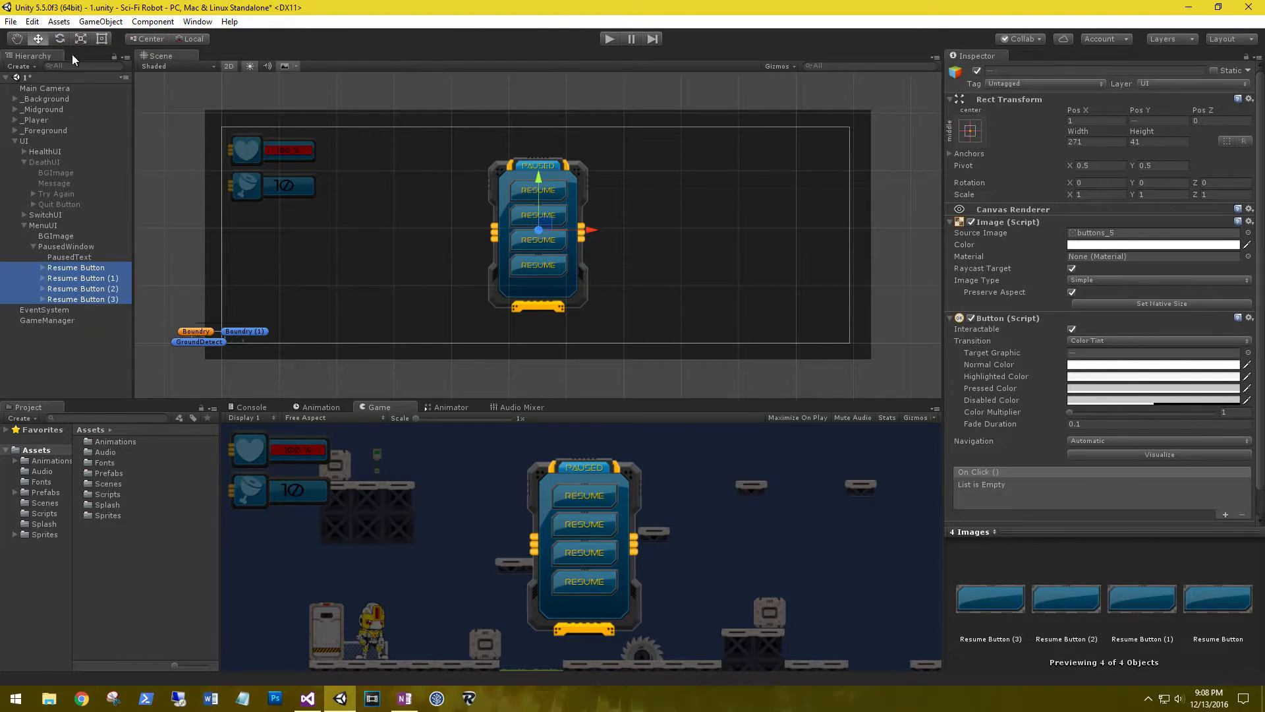
left_click(80, 38)
left_click_drag(538, 230, 533, 239)
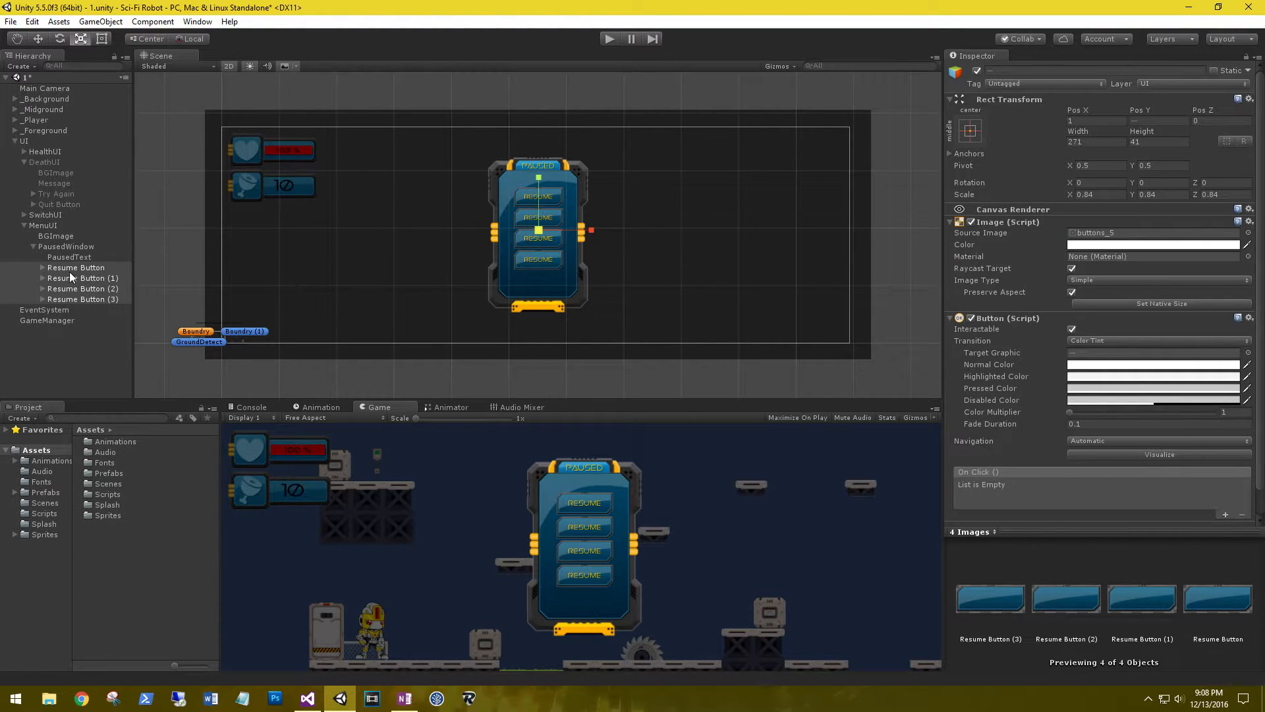
left_click(47, 39)
left_click_drag(539, 174, 540, 162)
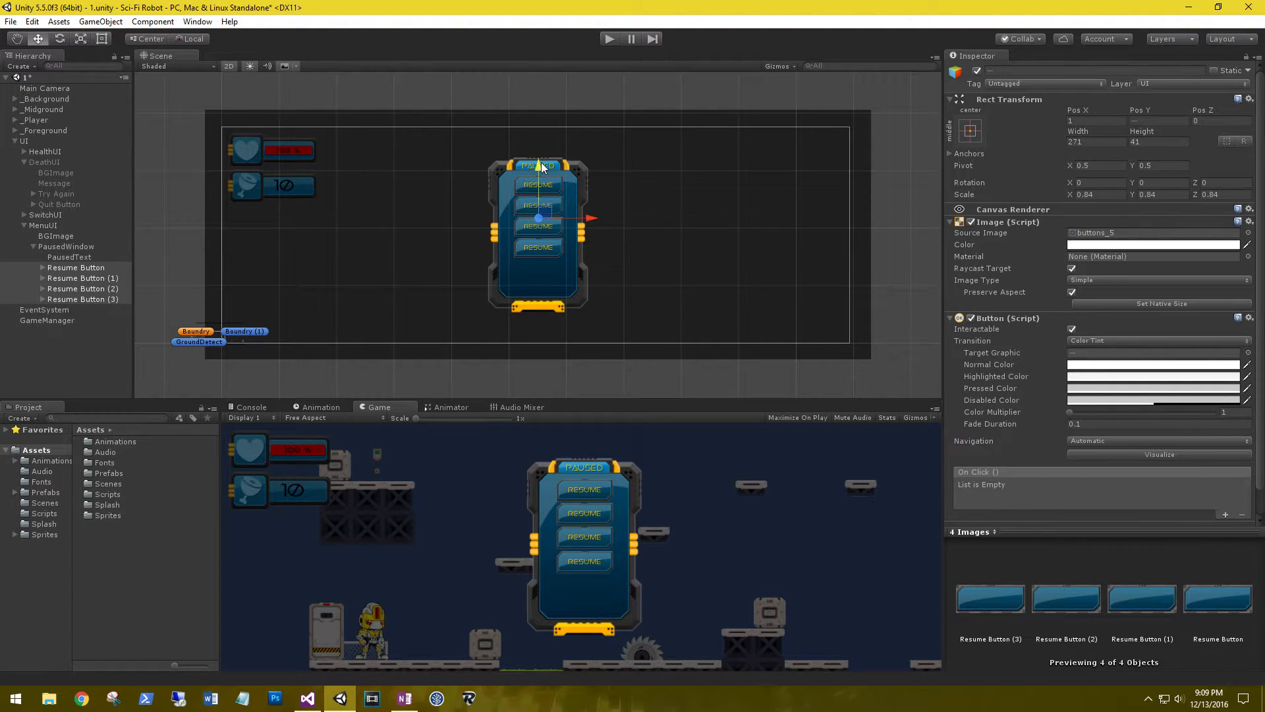
Duplicate Resume Button (3), place the copy at about Y -63, and shift all five buttons down by about 5.
left_click(73, 298)
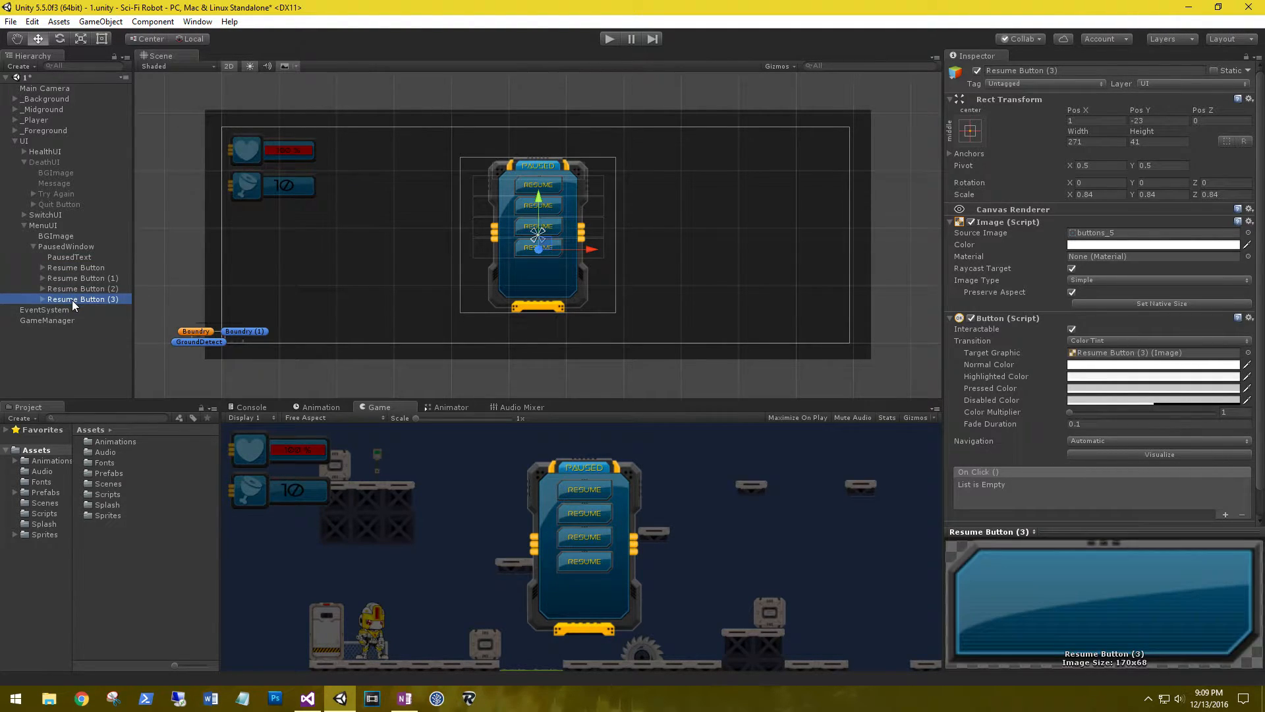
key("ctrl+d")
mouse_move(535, 203)
left_mouse_down()
mouse_move(535, 228)
mouse_move(546, 226)
left_mouse_up()
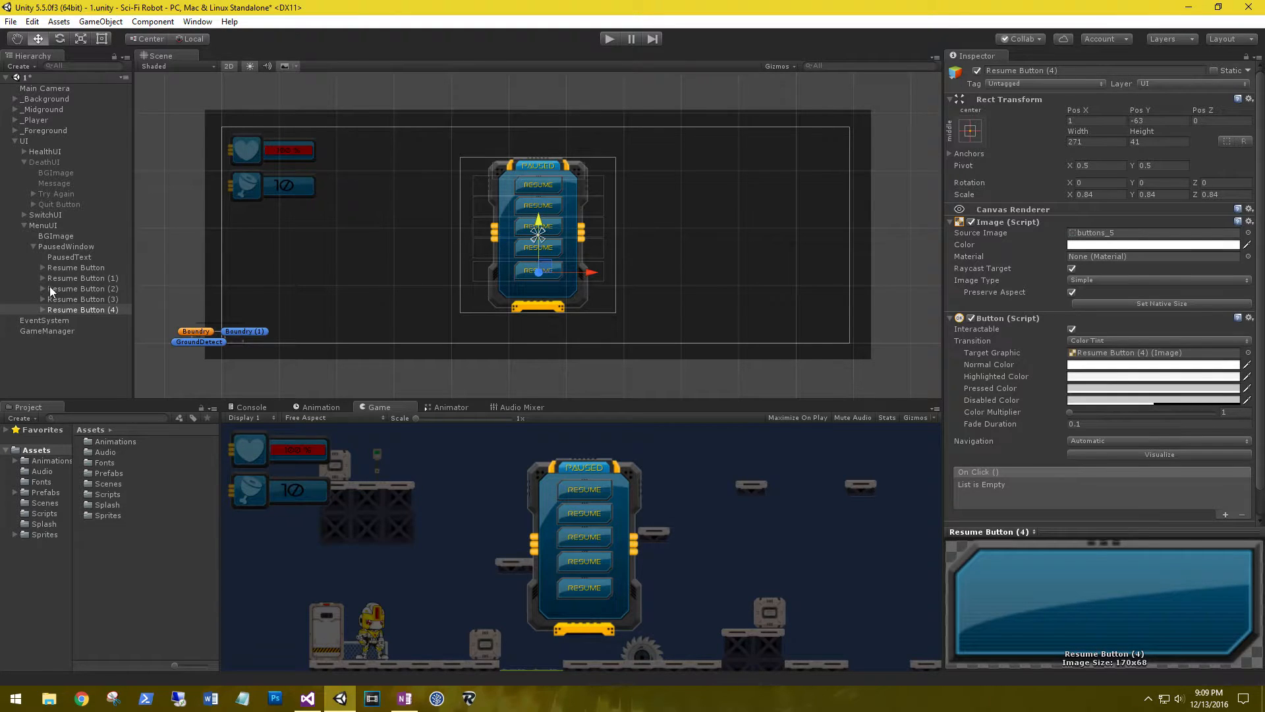
left_click(77, 267, "shift")
left_click_drag(535, 176, 540, 175)
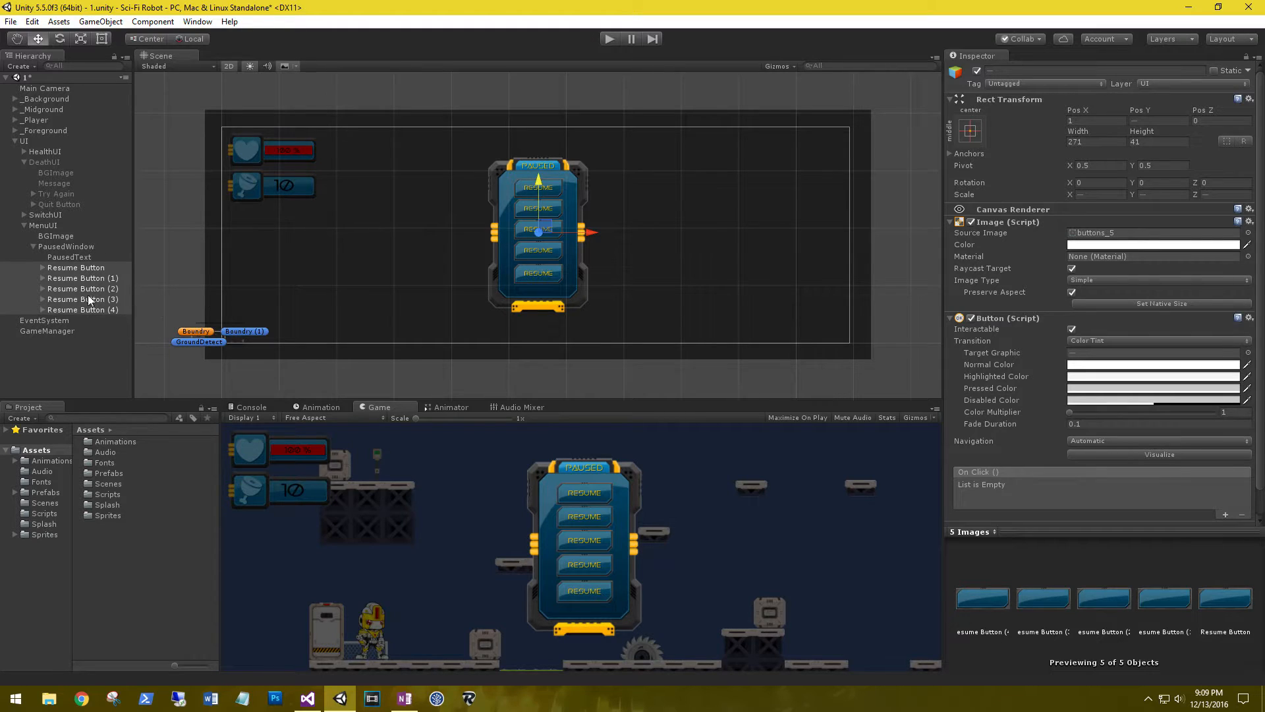
Rename Resume Button (1) as Restart Button.
left_click(65, 278)
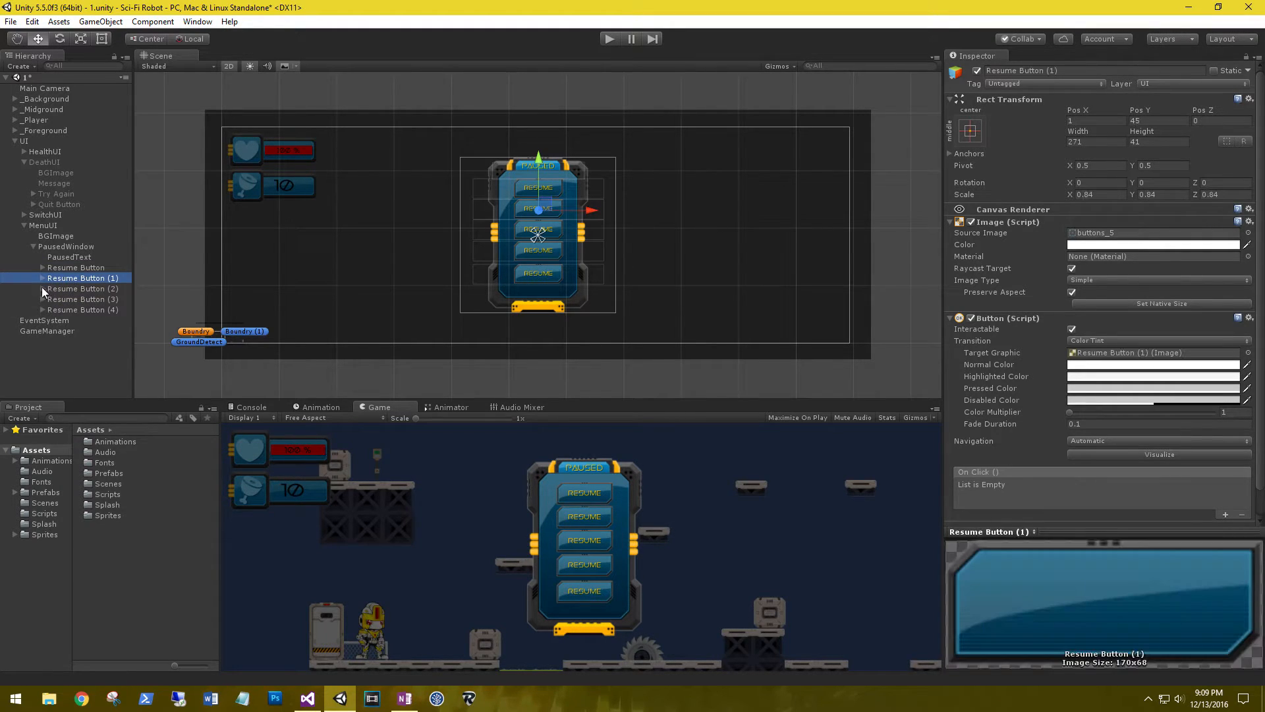
left_click(64, 278)
key("shift+Right")
key("shift+Right")
type("Restart")
key("Return")
Rename Resume Button (2) as Options Button.
left_click(95, 291)
left_click(95, 291)
key("End")
key("BackSpace")
key("BackSpace")
key("BackSpace")
key("Delete")
key("Delete")
key("Delete")
key("Delete")
key("Delete")
key("Delete")
type("Options")
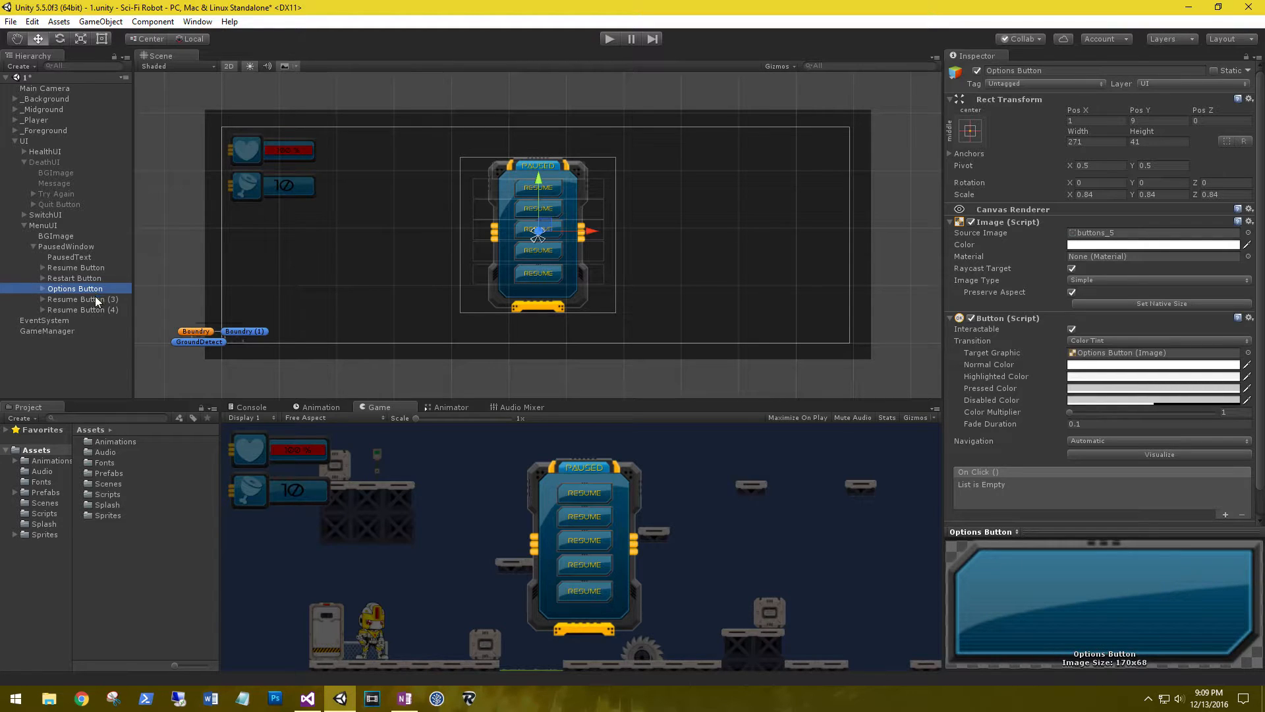
Rename Resume Button (3) as Help Button.
double_click(92, 300)
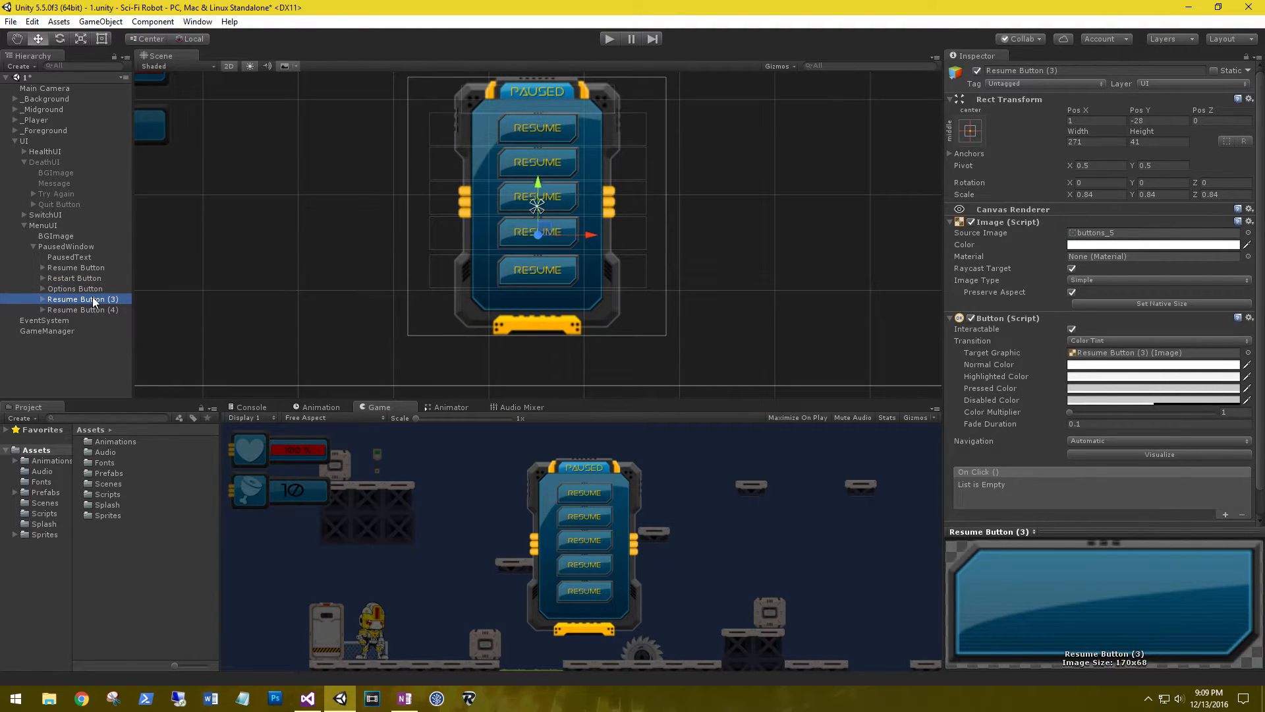
left_click(94, 303)
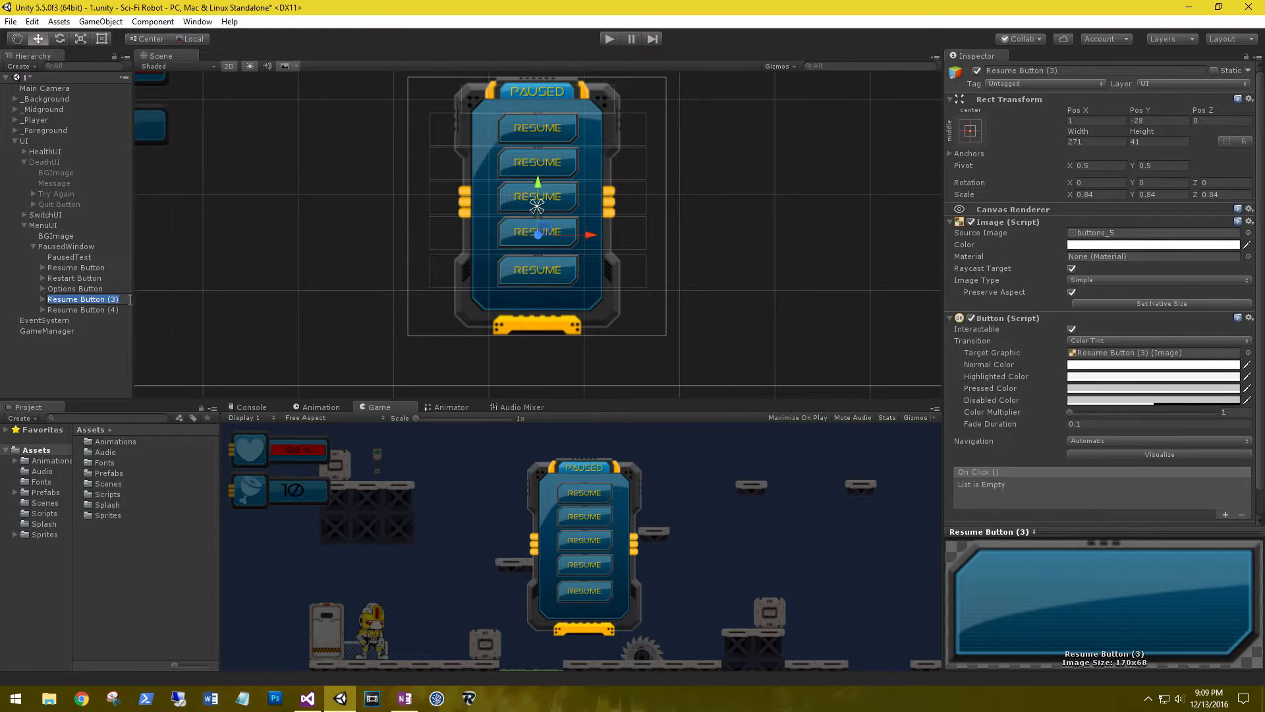
key("End")
key("BackSpace")
key("BackSpace")
key("BackSpace")
key("BackSpace")
key("shift+Right")
key("shift+Right")
key("shift+Right")
key("shift+Right")
key("shift+Right")
key("shift+Right")
type("Help")
key("Return")
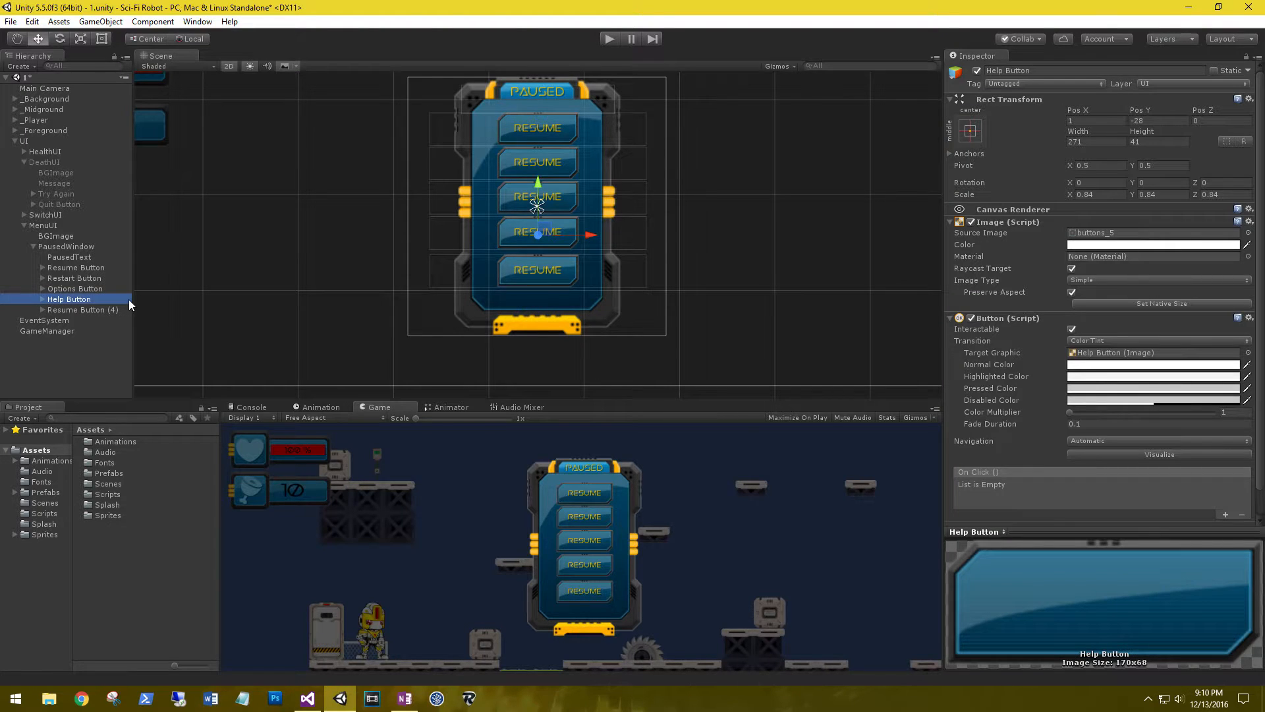
Rename Resume Button (4) as Exit Button.
left_click(77, 310)
left_click(76, 310)
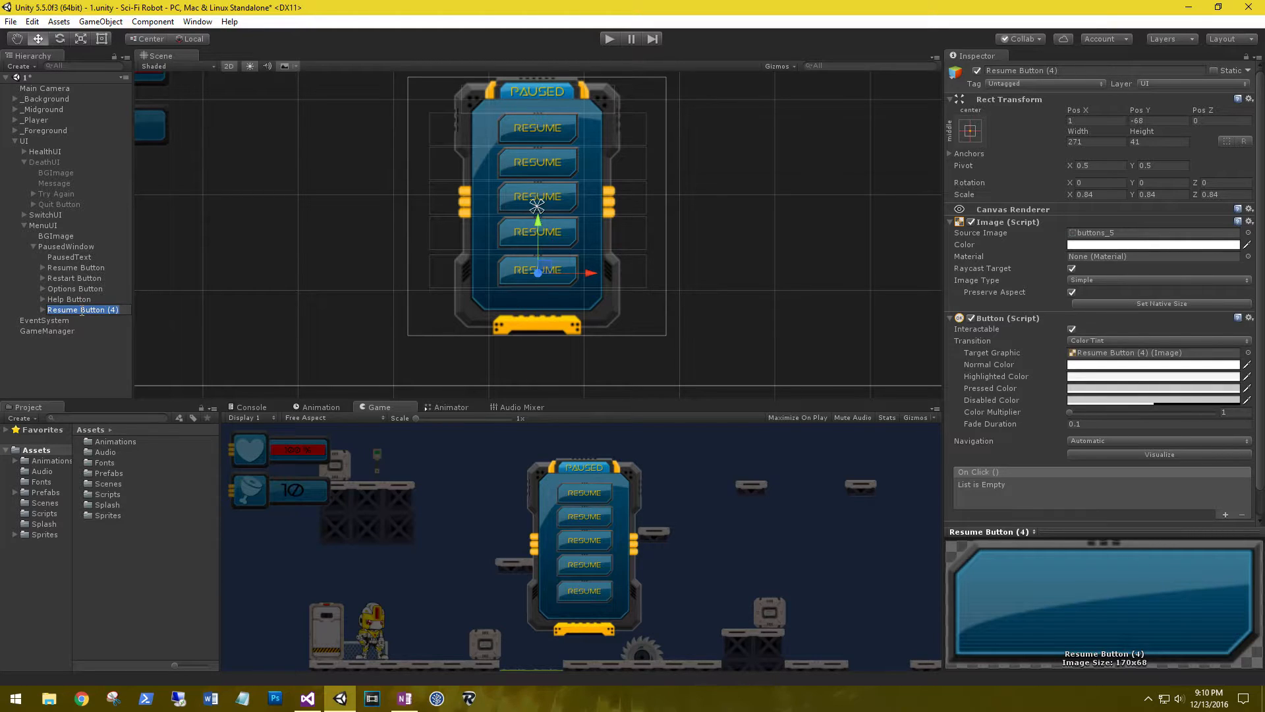
key("End")
key("BackSpace")
key("BackSpace")
key("BackSpace")
key("BackSpace")
key("Home")
key("shift+Right")
key("shift+Right")
key("shift+Right")
key("shift+Right")
key("shift+Right")
key("shift+Right")
type("Exit")
key("Return")
Change the label text of Restart Button to Restart.
left_click(41, 278)
left_click(69, 290)
left_click(984, 245)
key("BackSpace")
key("BackSpace")
key("BackSpace")
type("tart")
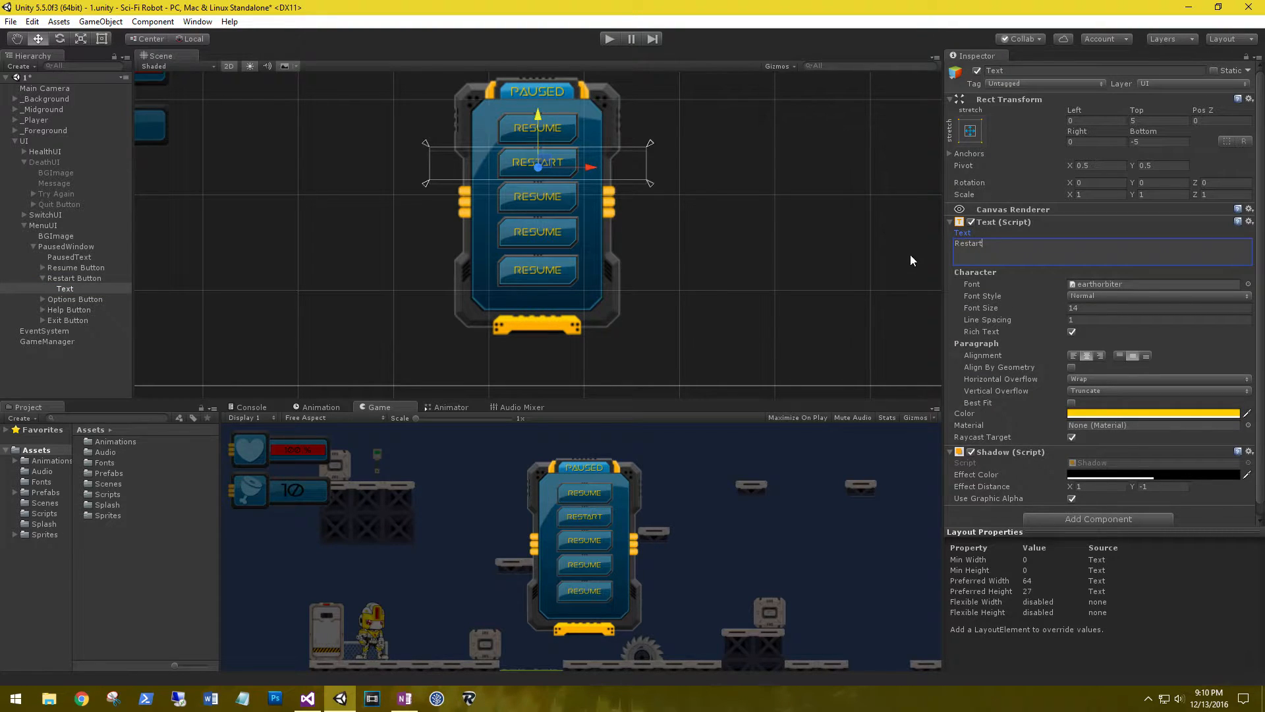
Change the label text of Options Button to Options.
left_click(42, 300)
left_click(61, 309)
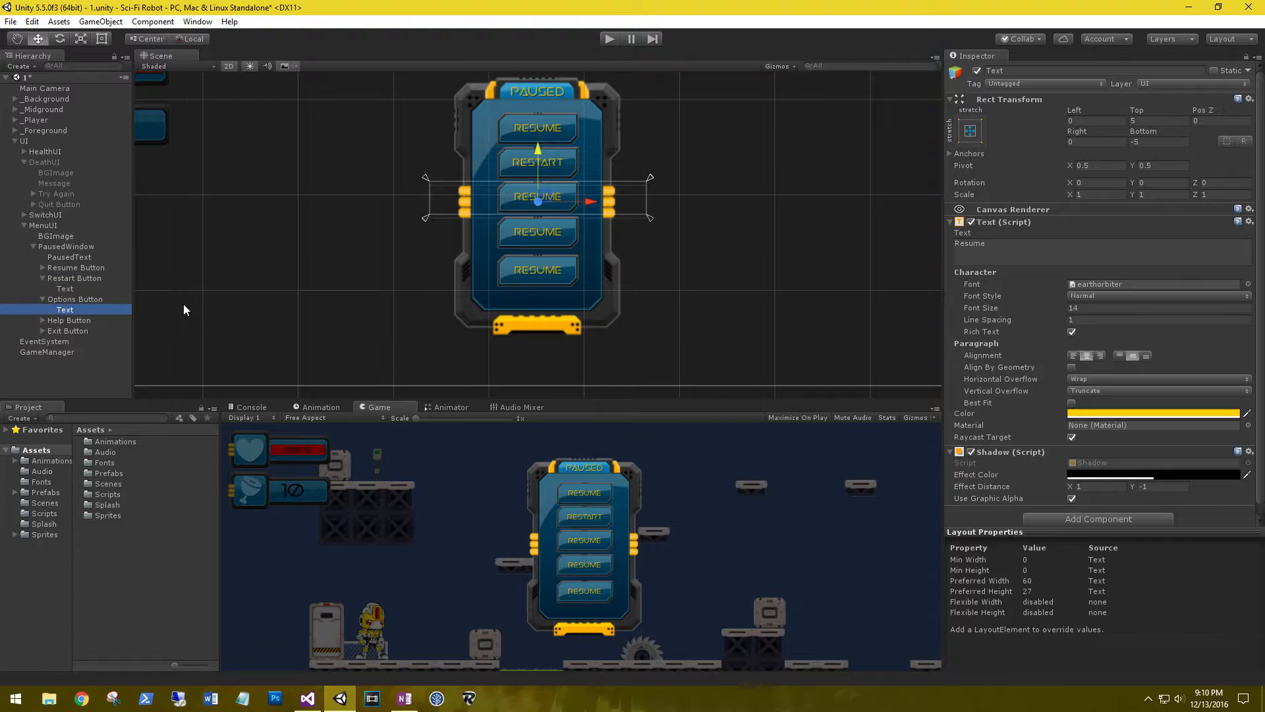
left_click_drag(1004, 252, 880, 237)
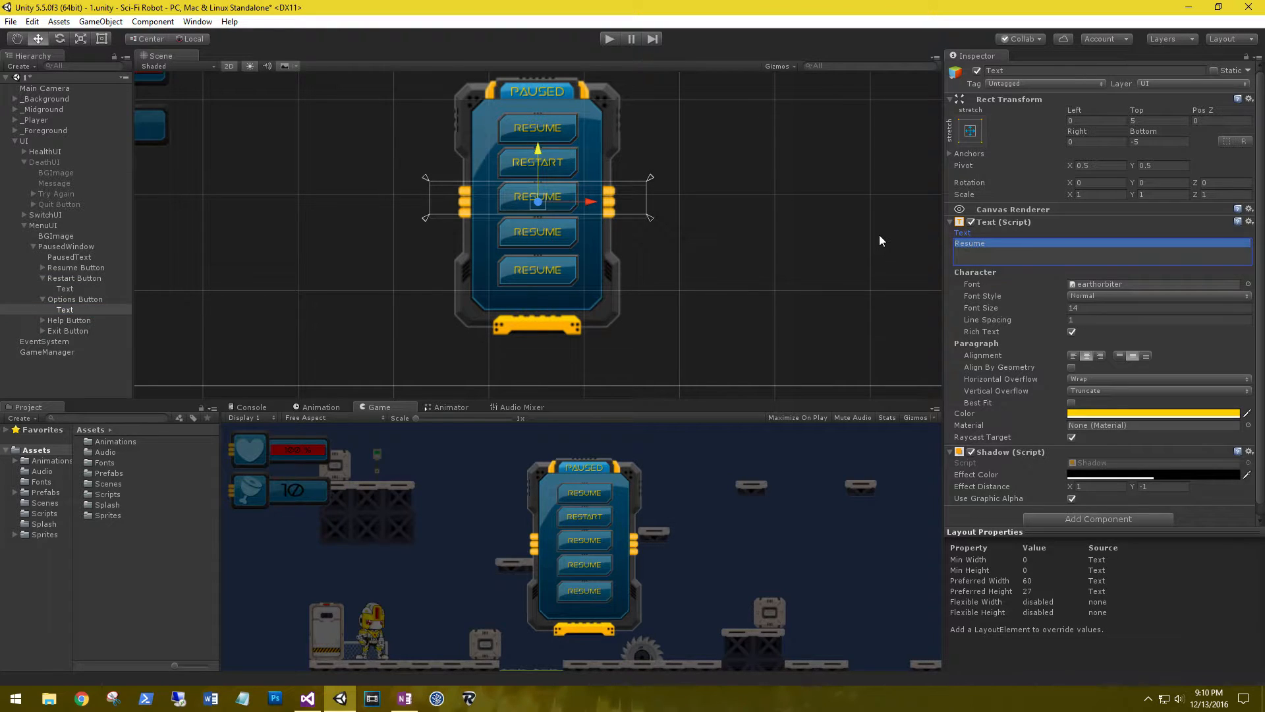
type("Options")
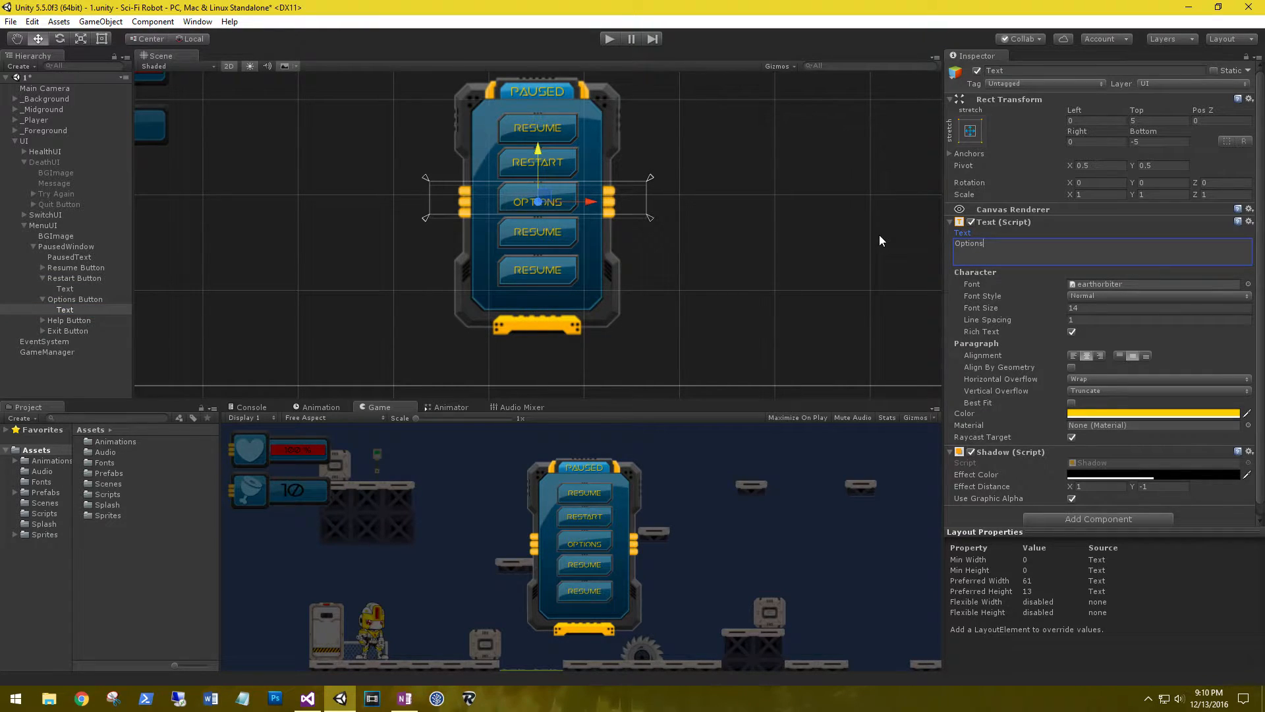
Change the label text of Help Button to Help.
left_click(66, 320)
left_click(43, 320)
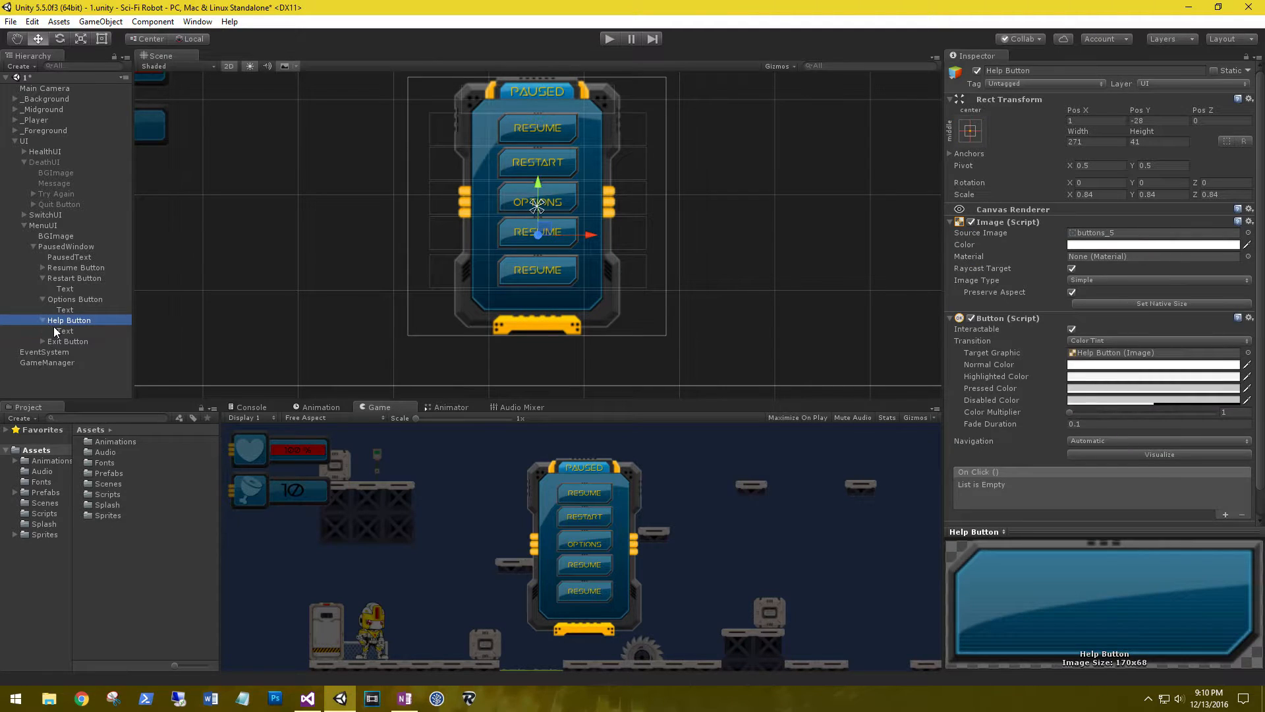
left_click(86, 330)
left_click_drag(997, 243, 903, 237)
type("Help")
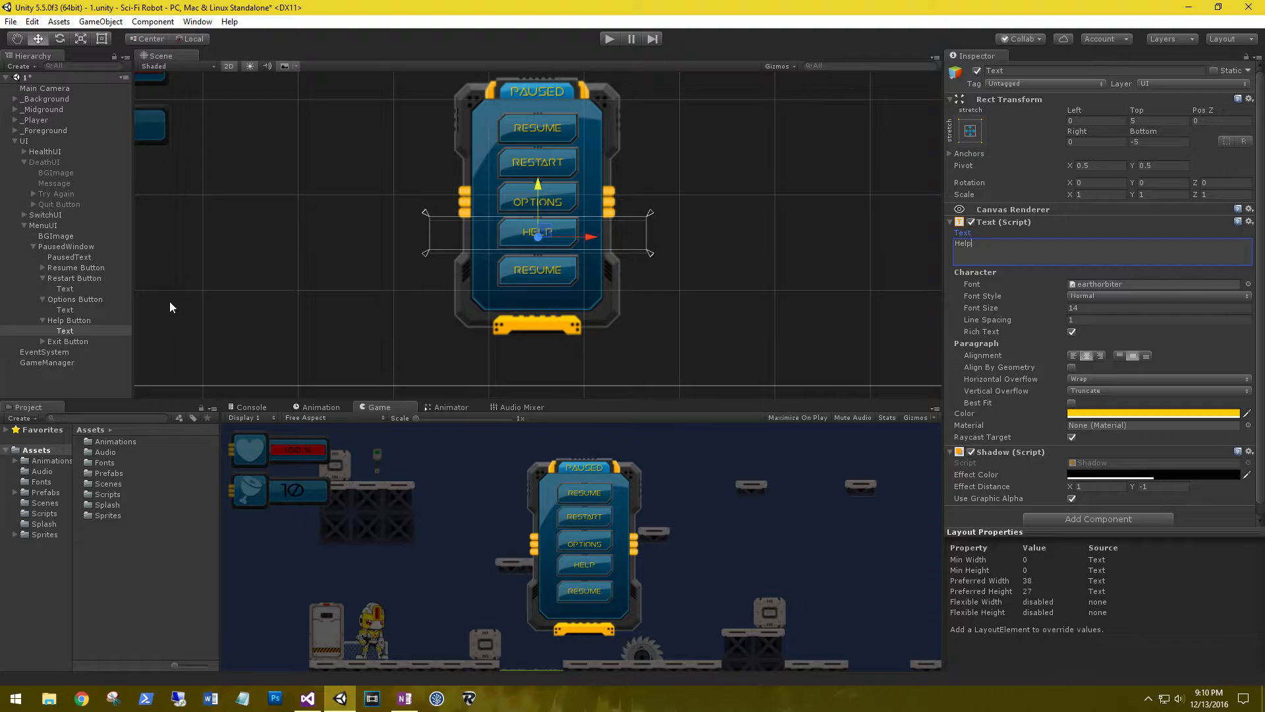
Change the label text of Exit Button to Exit and raise the label to about Top -1.6 and Bottom 1.6.
left_click(42, 341)
left_click(65, 352)
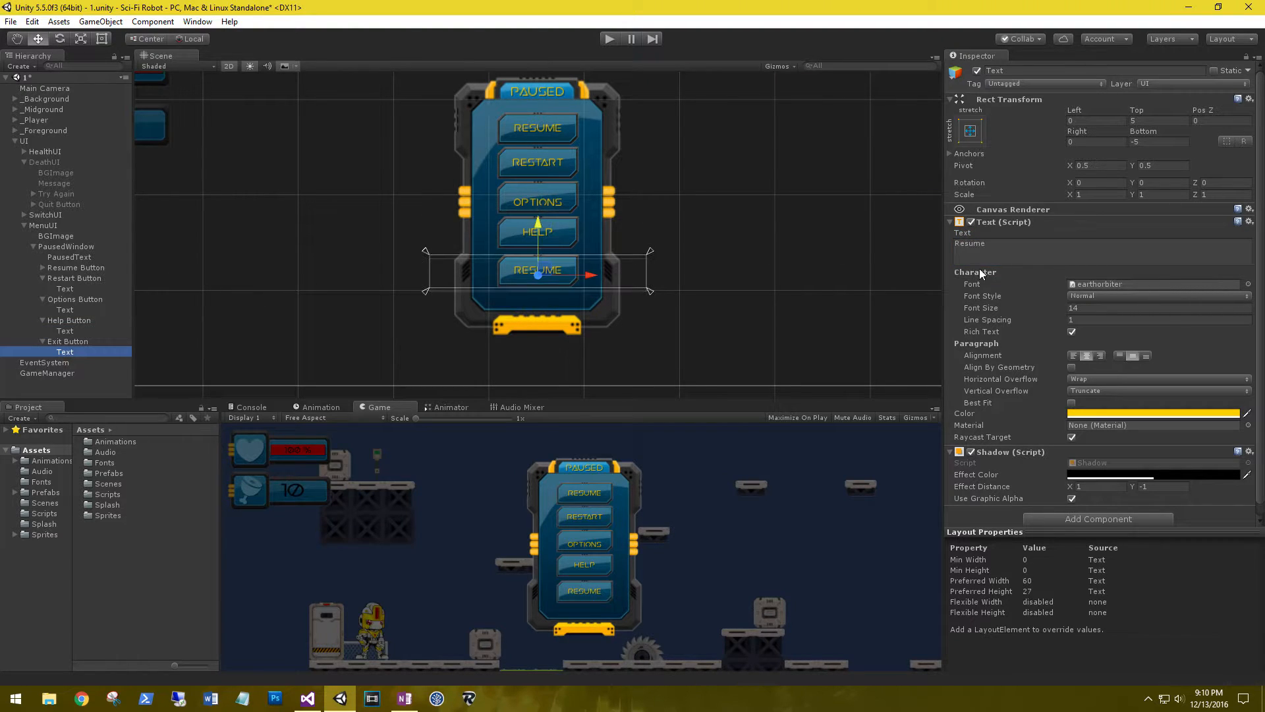
left_click_drag(1006, 252, 923, 224)
type("Exit")
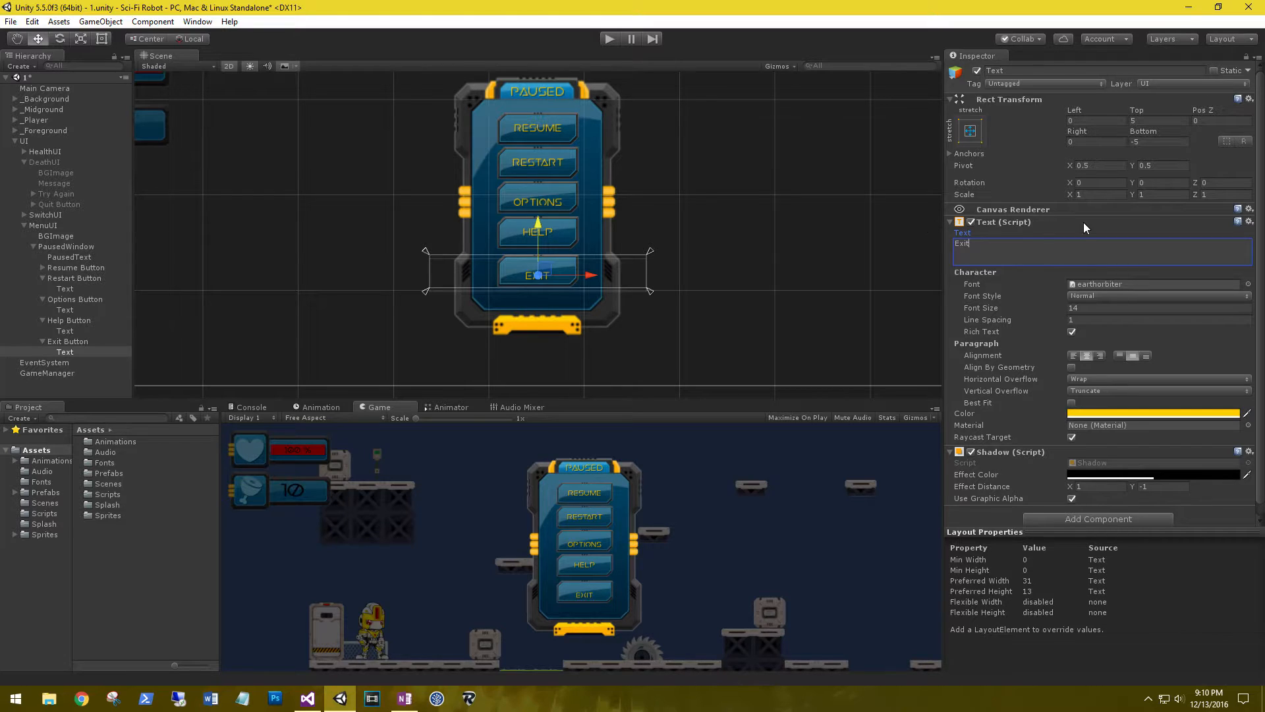
left_click_drag(538, 218, 540, 212)
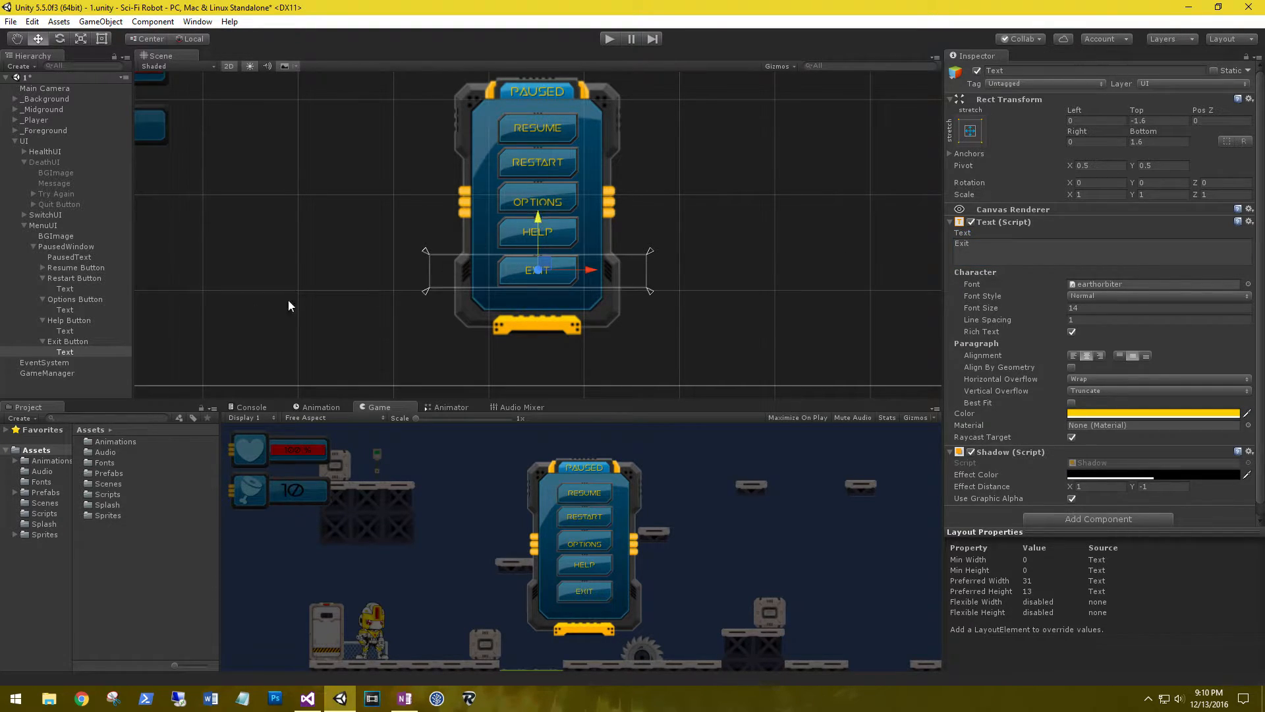
Collapse the Exit, Help, Options and Restart buttons and their PausedWindow parent in the object hierarchy.
left_click(42, 342)
left_click(42, 321)
left_click(42, 299)
left_click(42, 278)
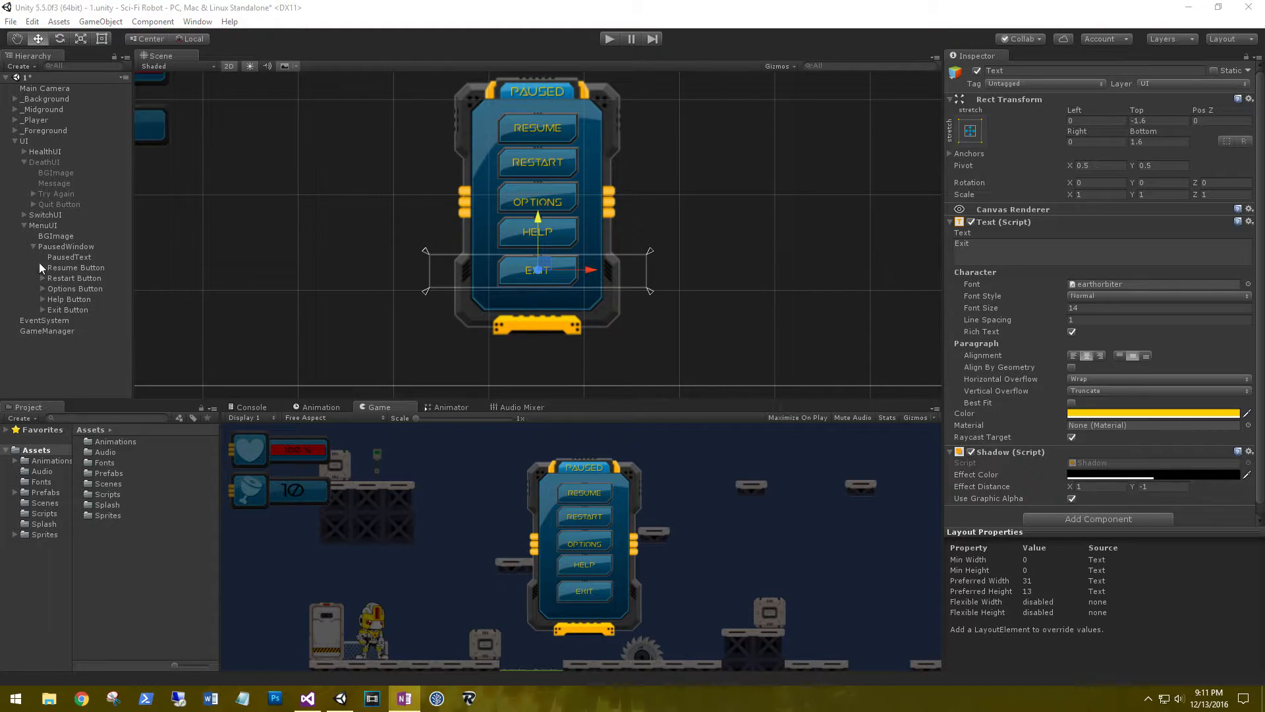
left_click(34, 246)
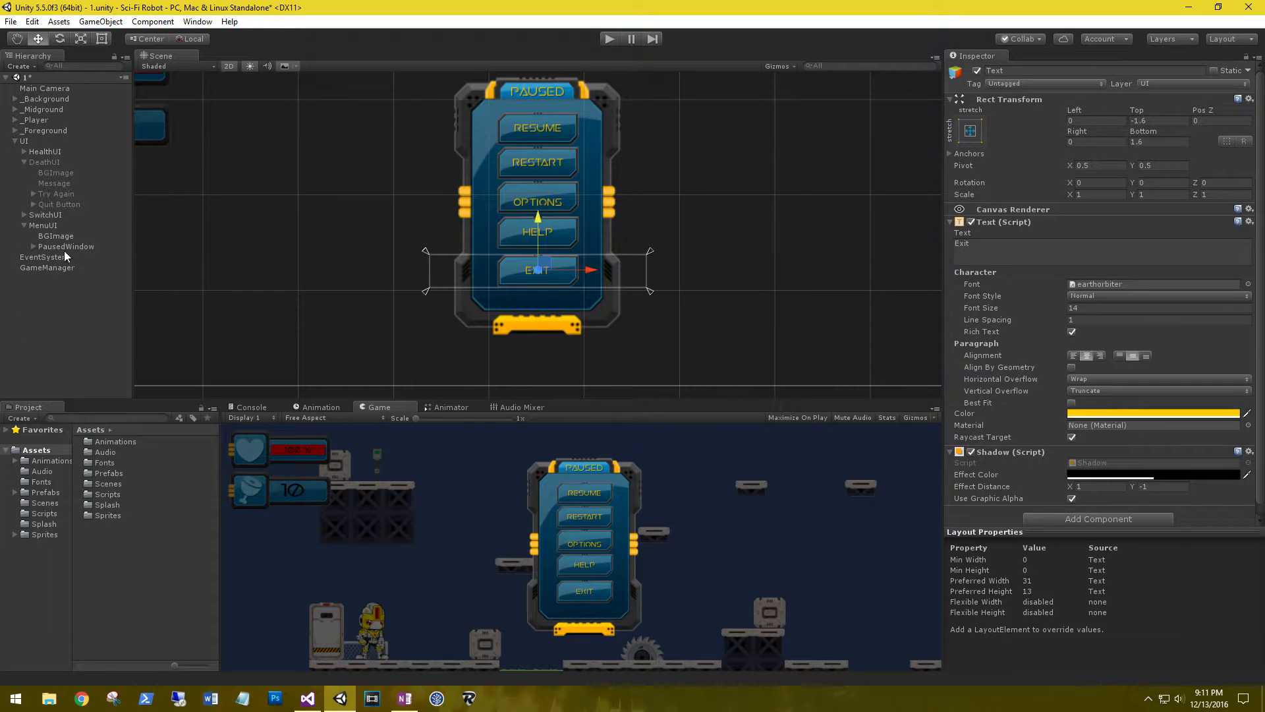
Add a UI Image as a child of MenuUI and rename it OptionsWindow.
right_click(49, 226)
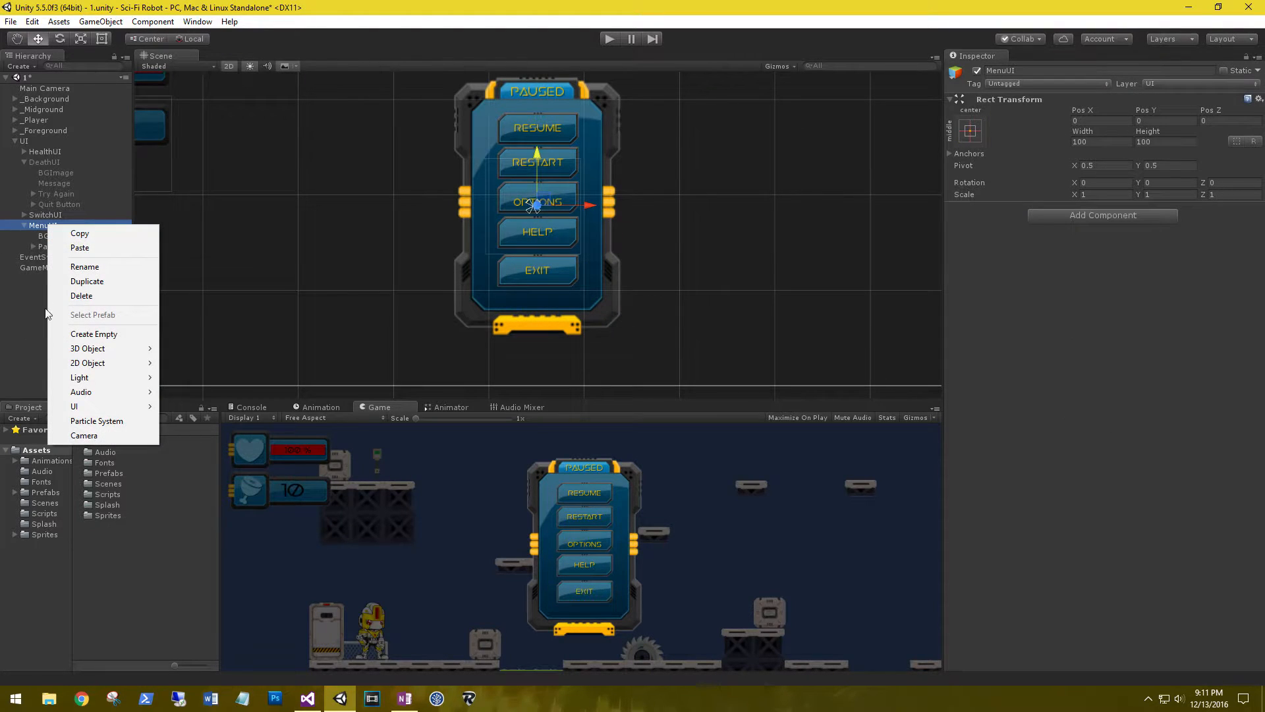
mouse_move(91, 408)
left_click(204, 421)
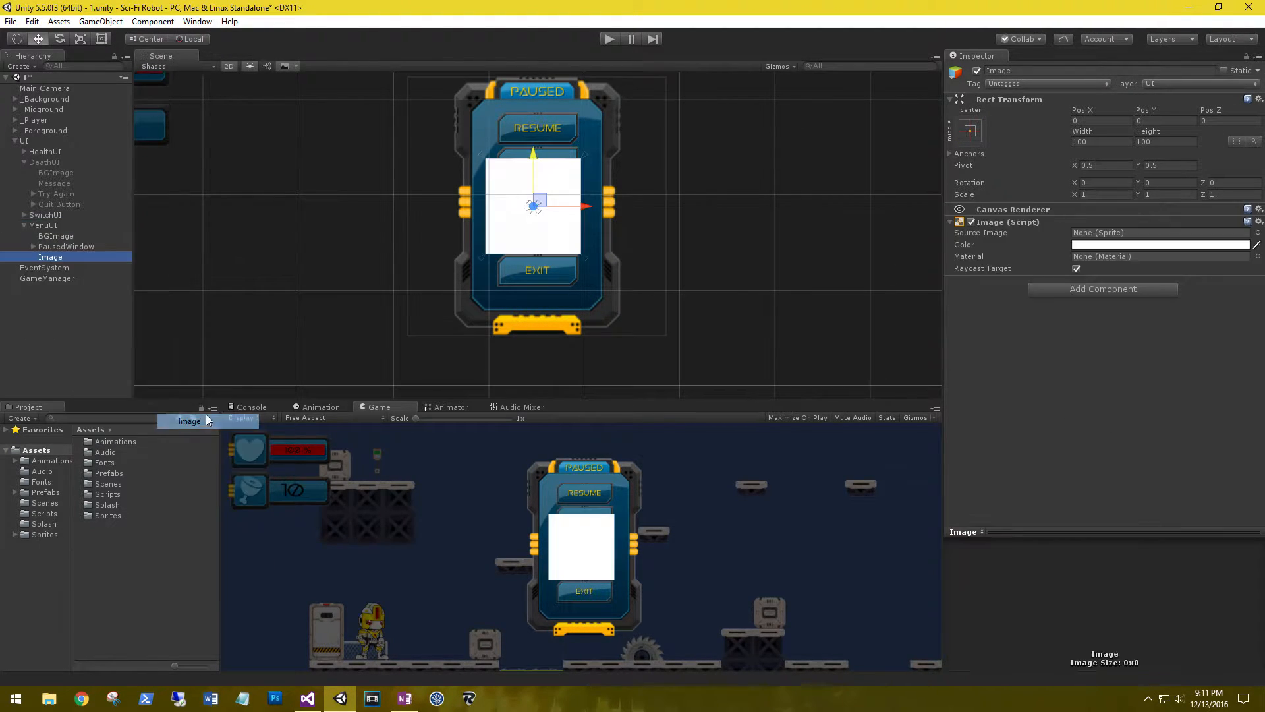
left_click(51, 257)
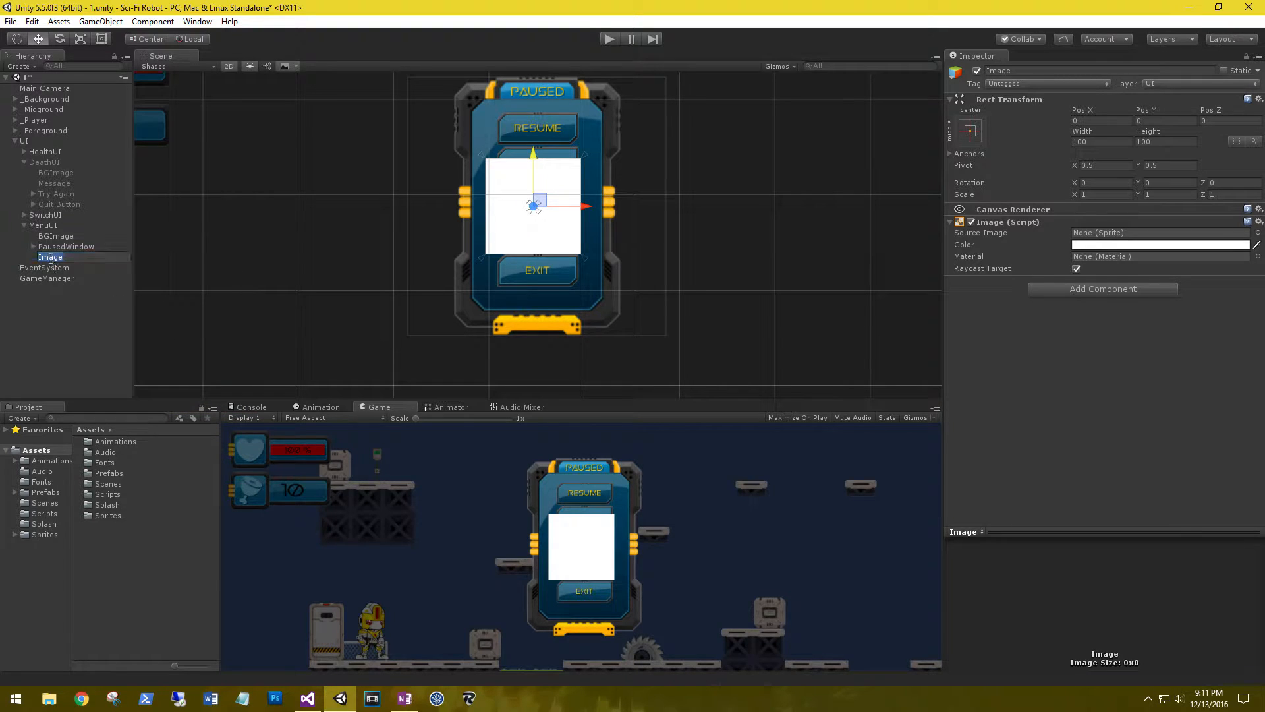
type("Option")
key("BackSpace")
key("BackSpace")
key("BackSpace")
key("BackSpace")
key("BackSpace")
key("BackSpace")
type("tionsWindow")
key("Return")
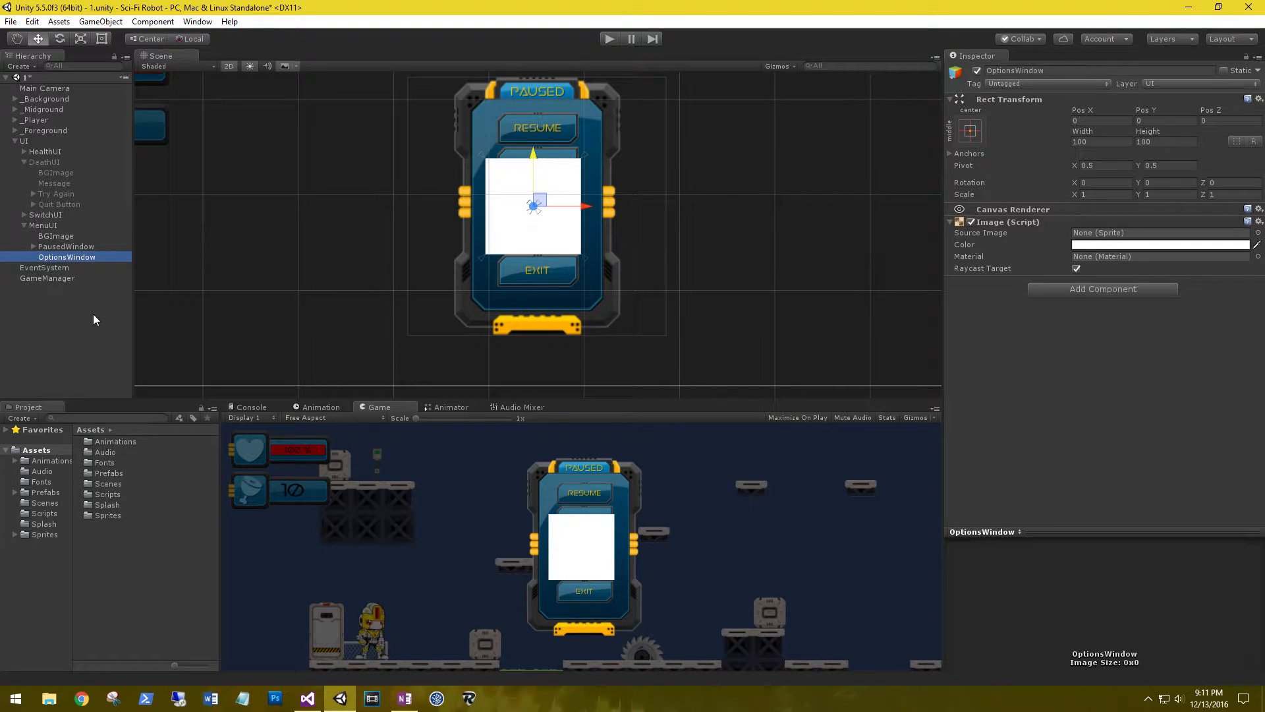
Deactivate the PausedWindow object.
left_click(78, 247)
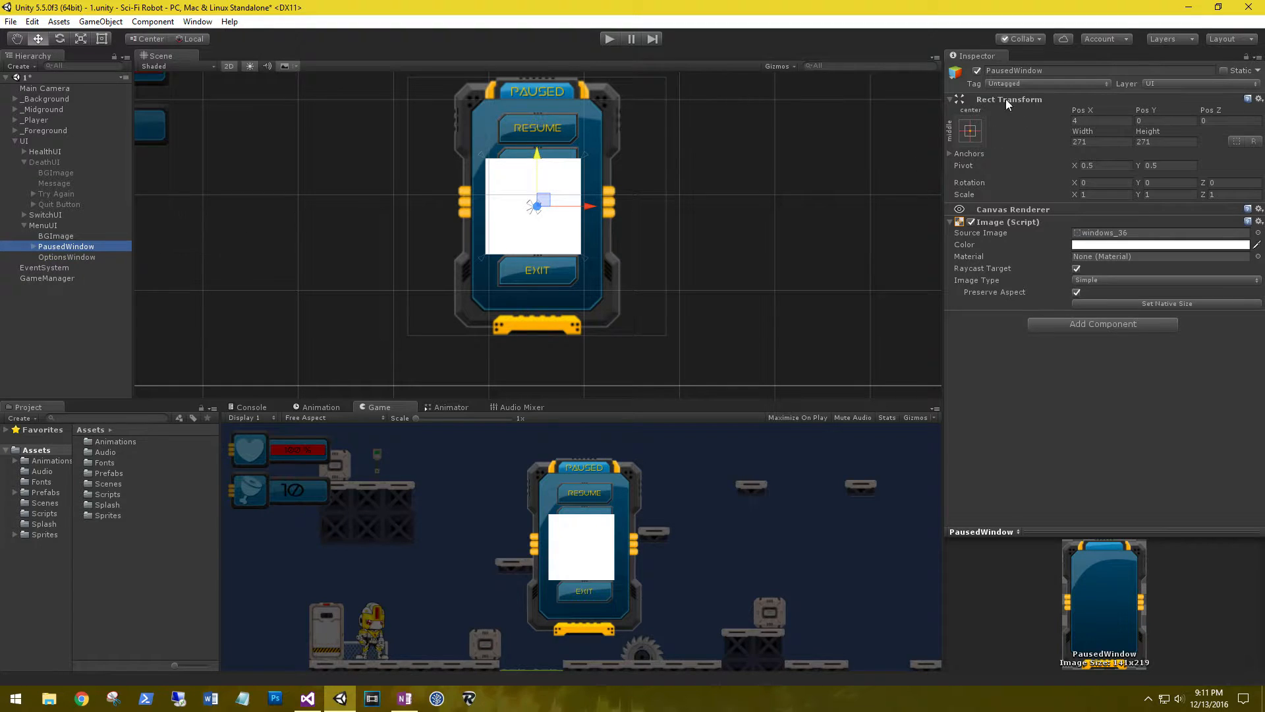
left_click(978, 71)
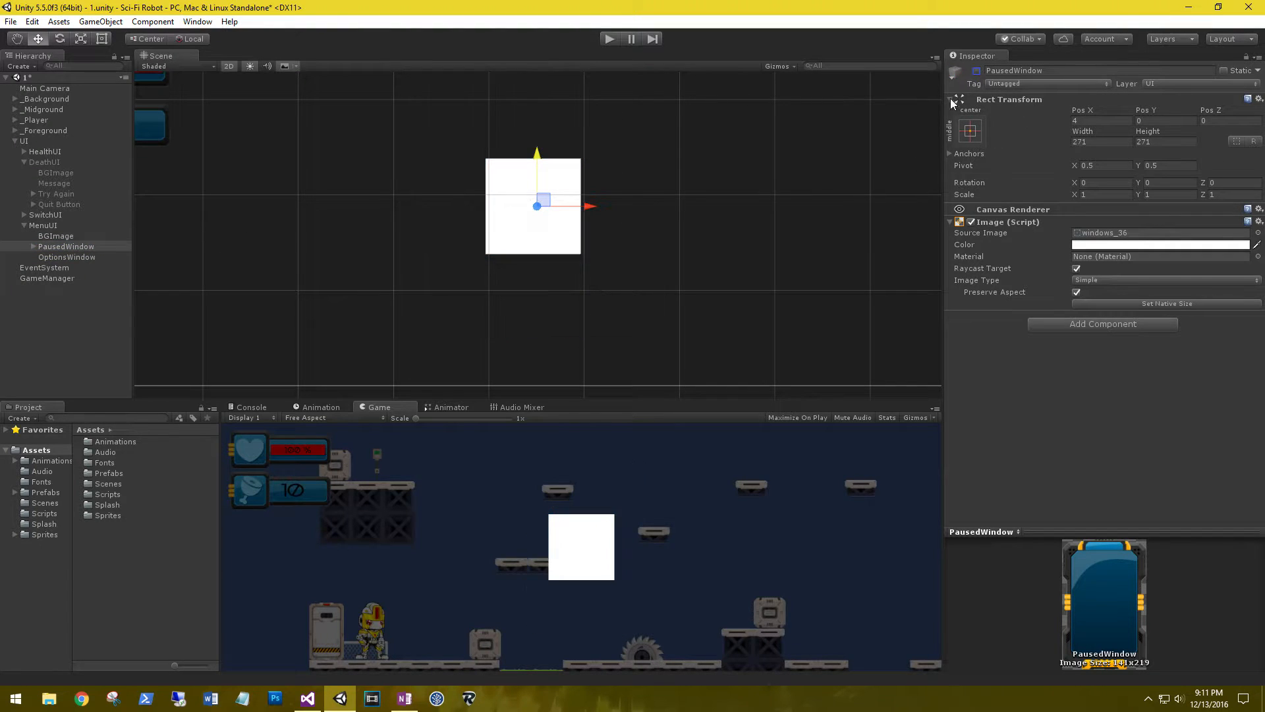
Give OptionsWindow the windows_2 sprite with Preserve Aspect enabled, and switch to the Rect tool.
left_click(77, 256)
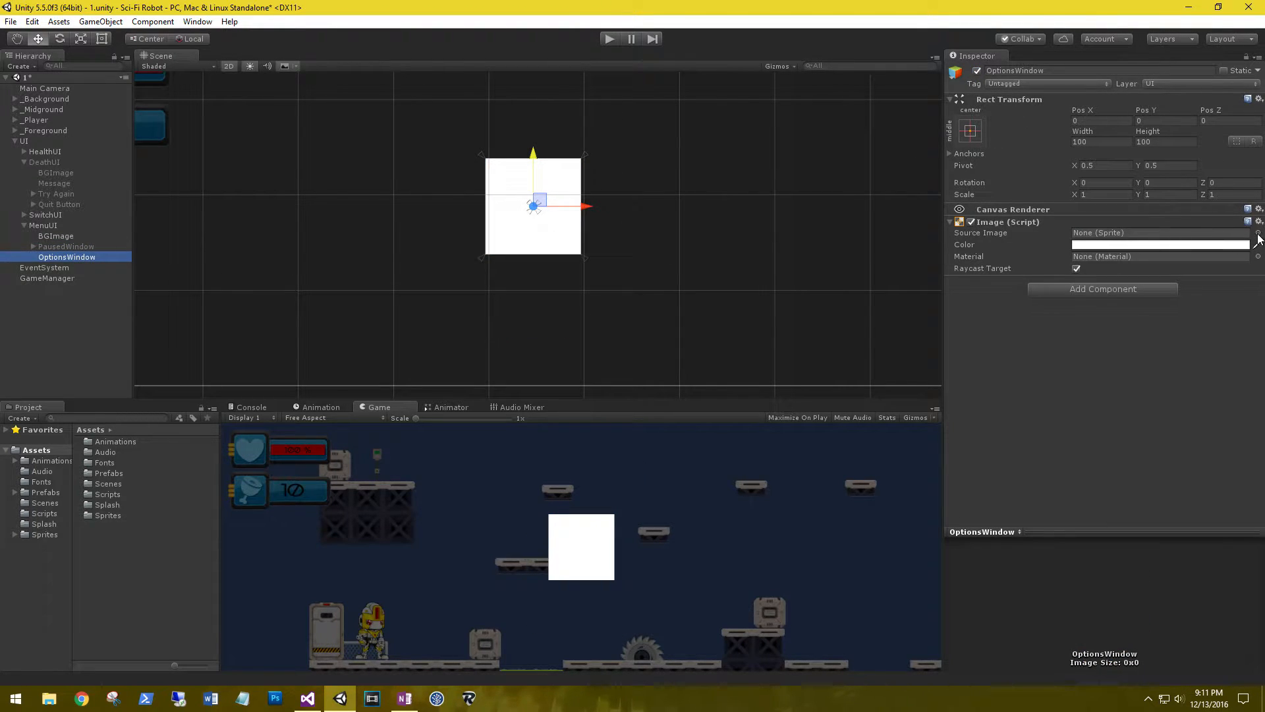
left_click(1258, 233)
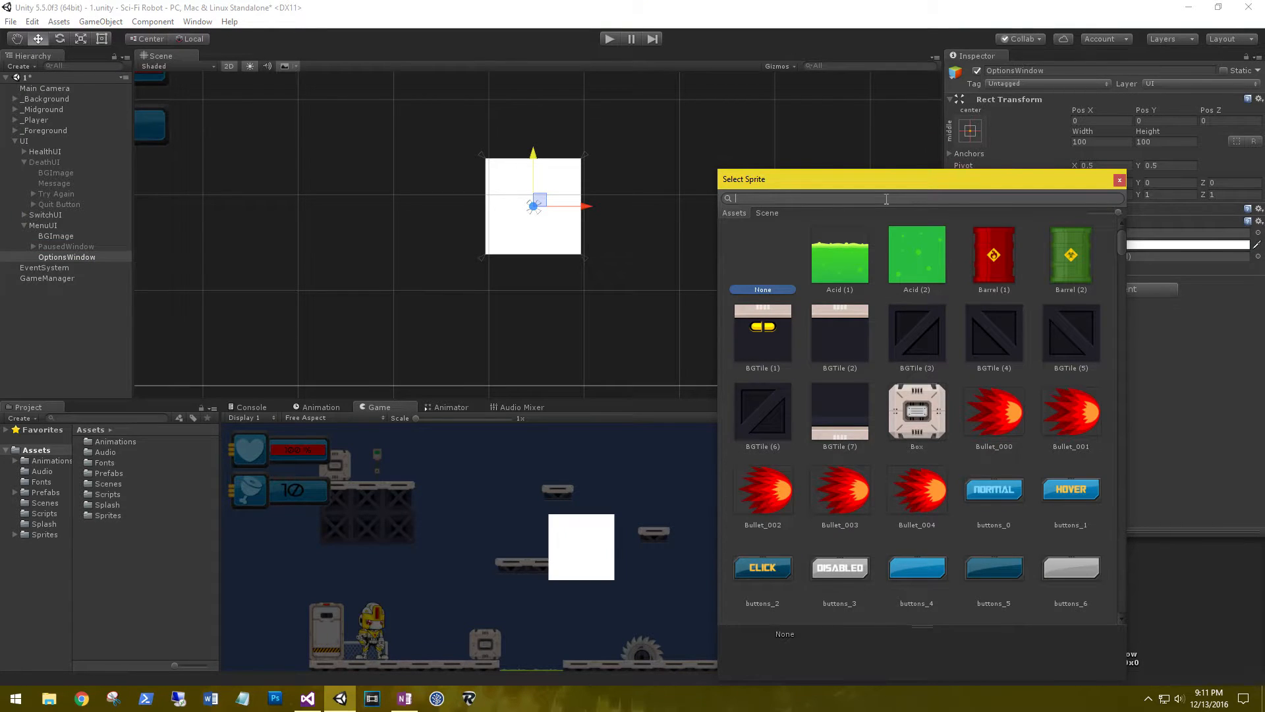
type("windows_")
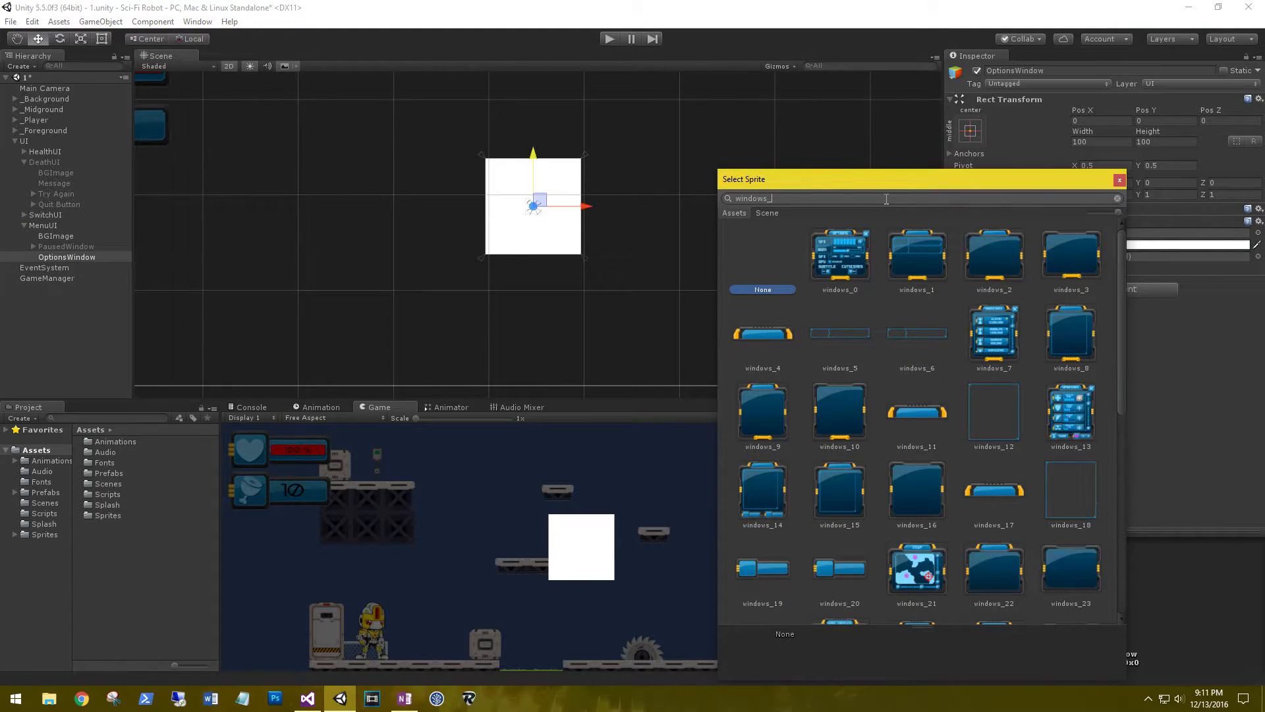
double_click(990, 249)
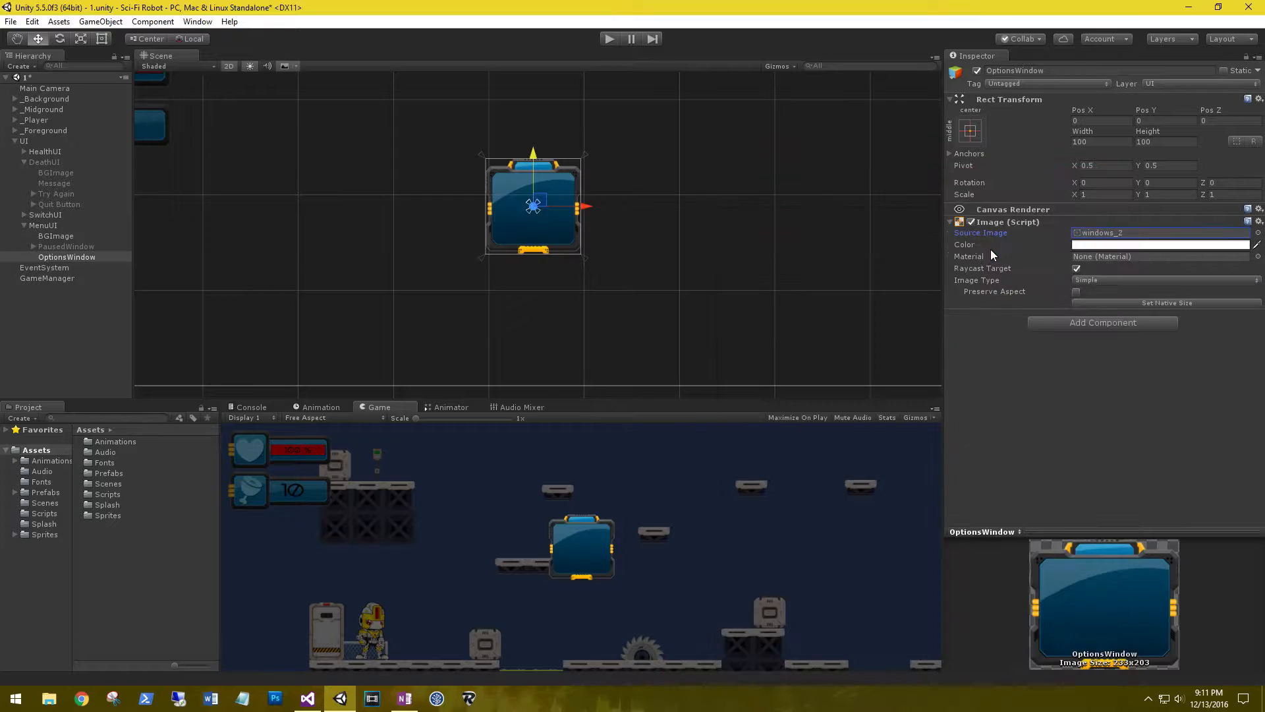
left_click(1076, 292)
key("t")
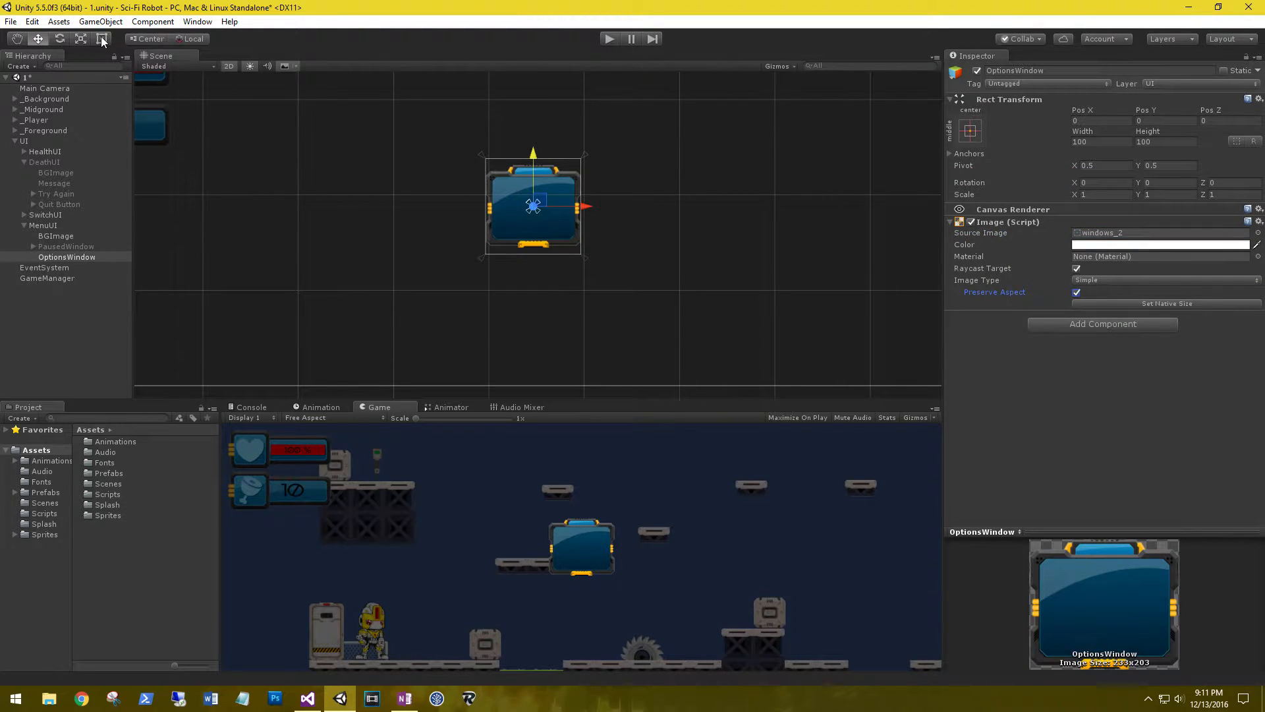
Enlarge OptionsWindow proportionally to about 302 by 302, keeping it roughly centred on the canvas.
left_click_drag(578, 254, 783, 347, "shift")
left_click_drag(656, 302, 586, 231)
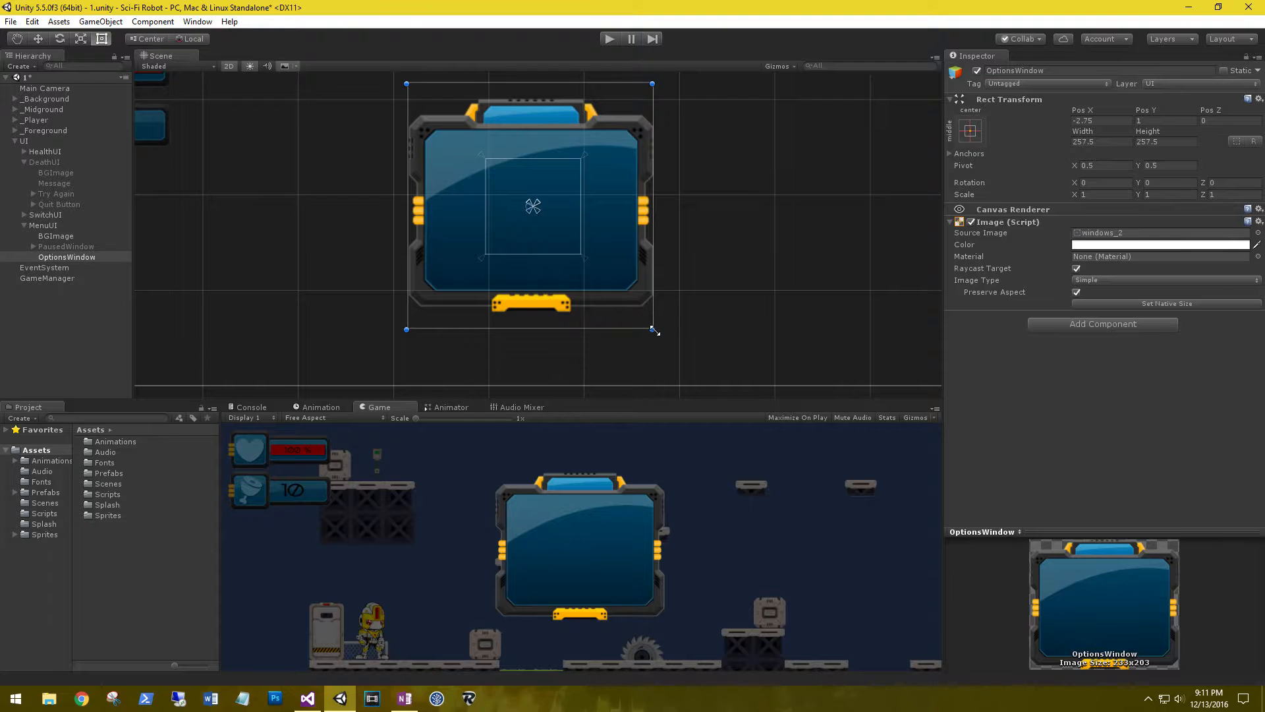
left_click_drag(653, 331, 614, 284, "shift")
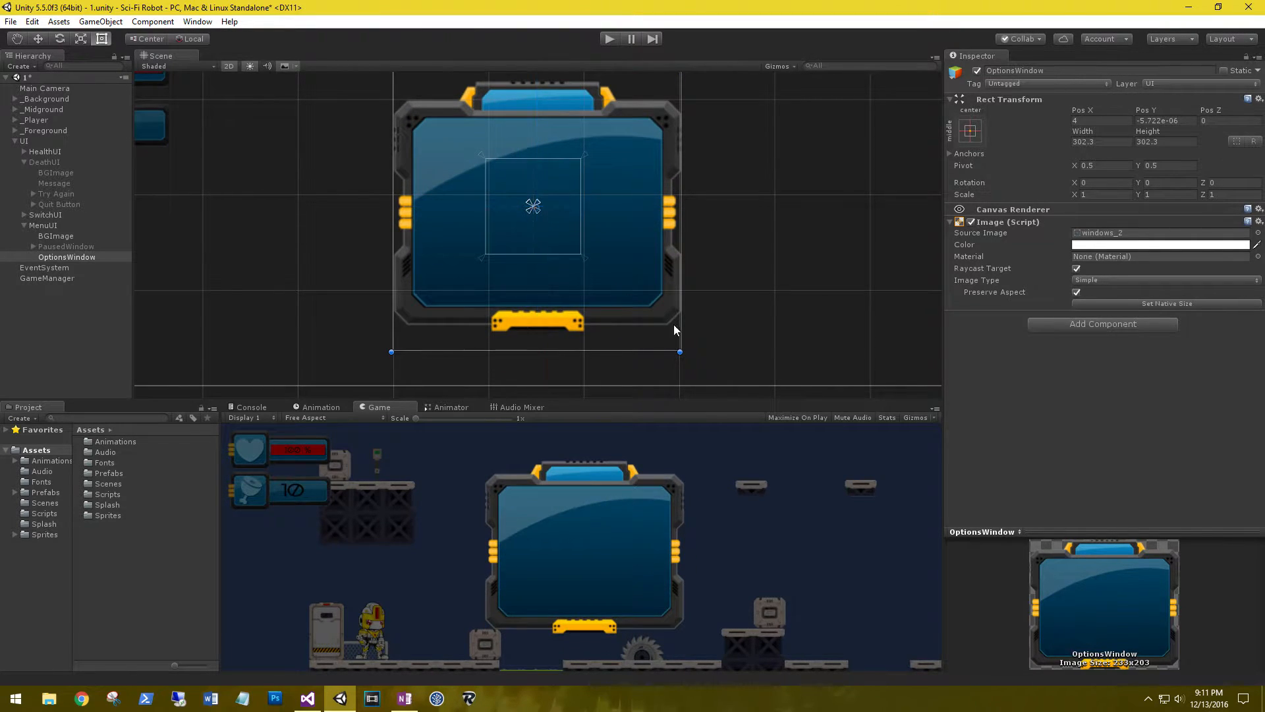
Add a UI Text as a child of OptionsWindow reading "Options", centre-aligned in the earthorbiter font.
right_click(59, 259)
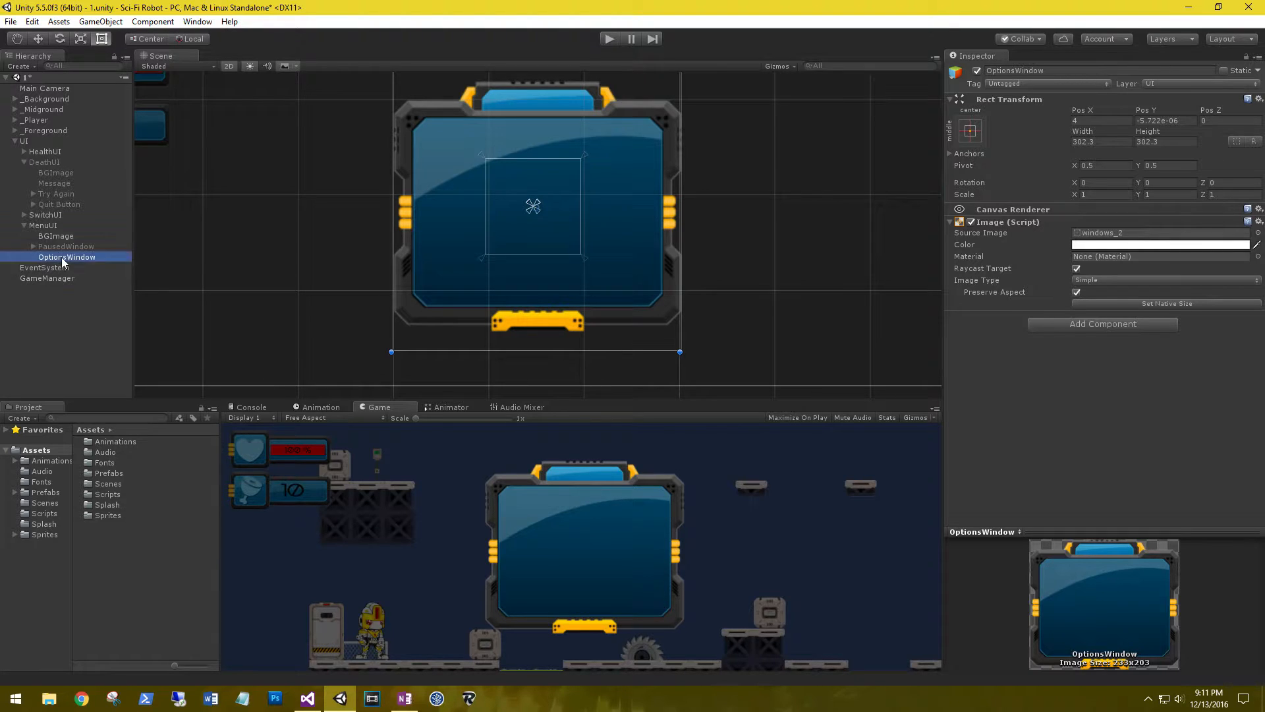
mouse_move(109, 442)
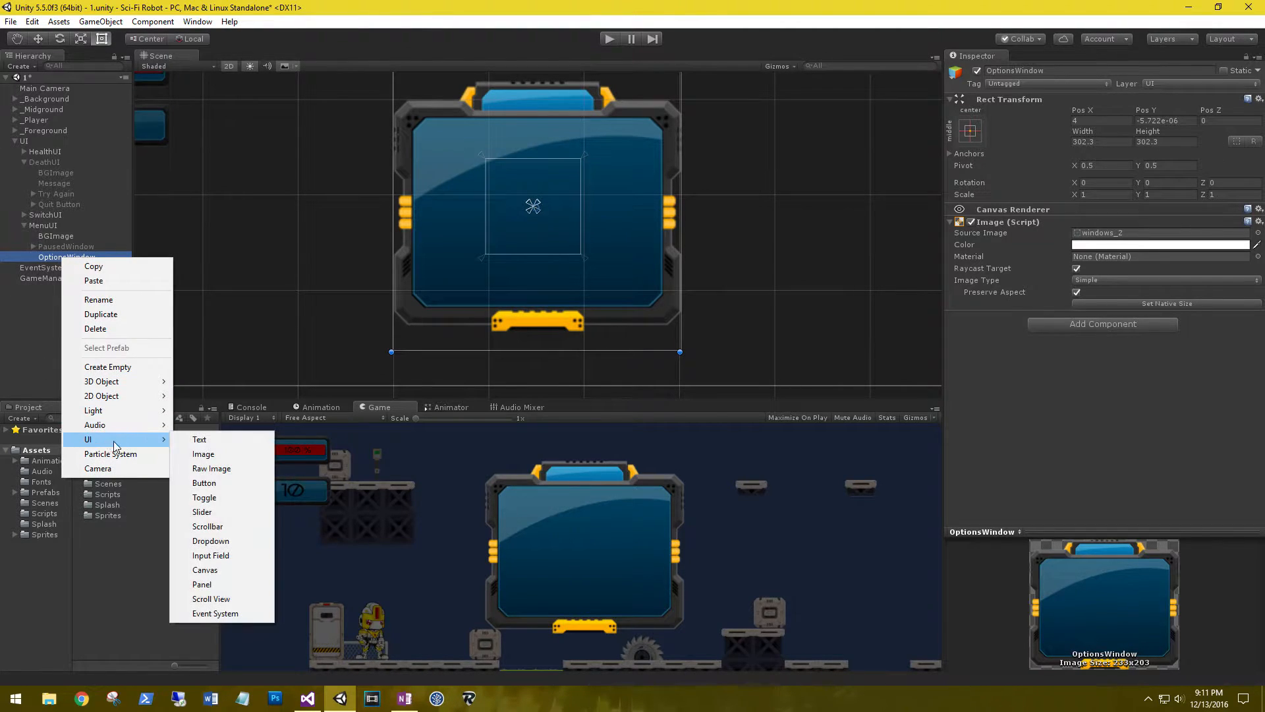
left_click(197, 439)
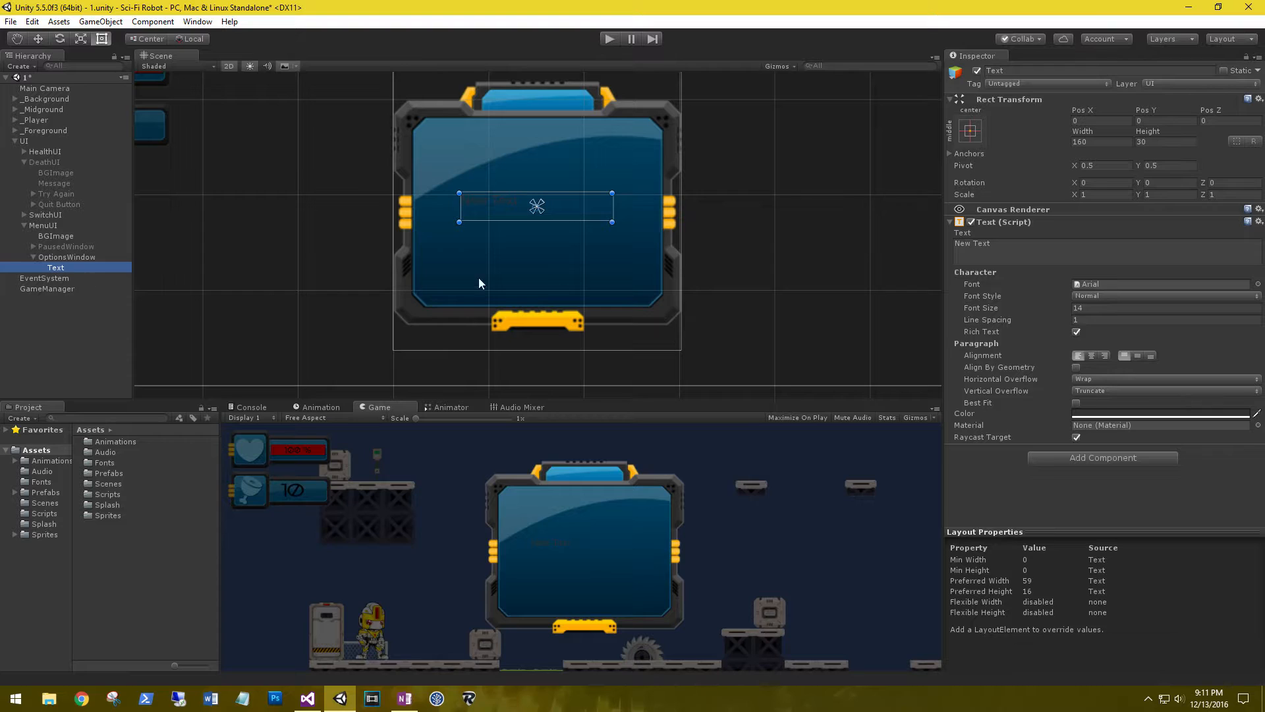
left_click(998, 252)
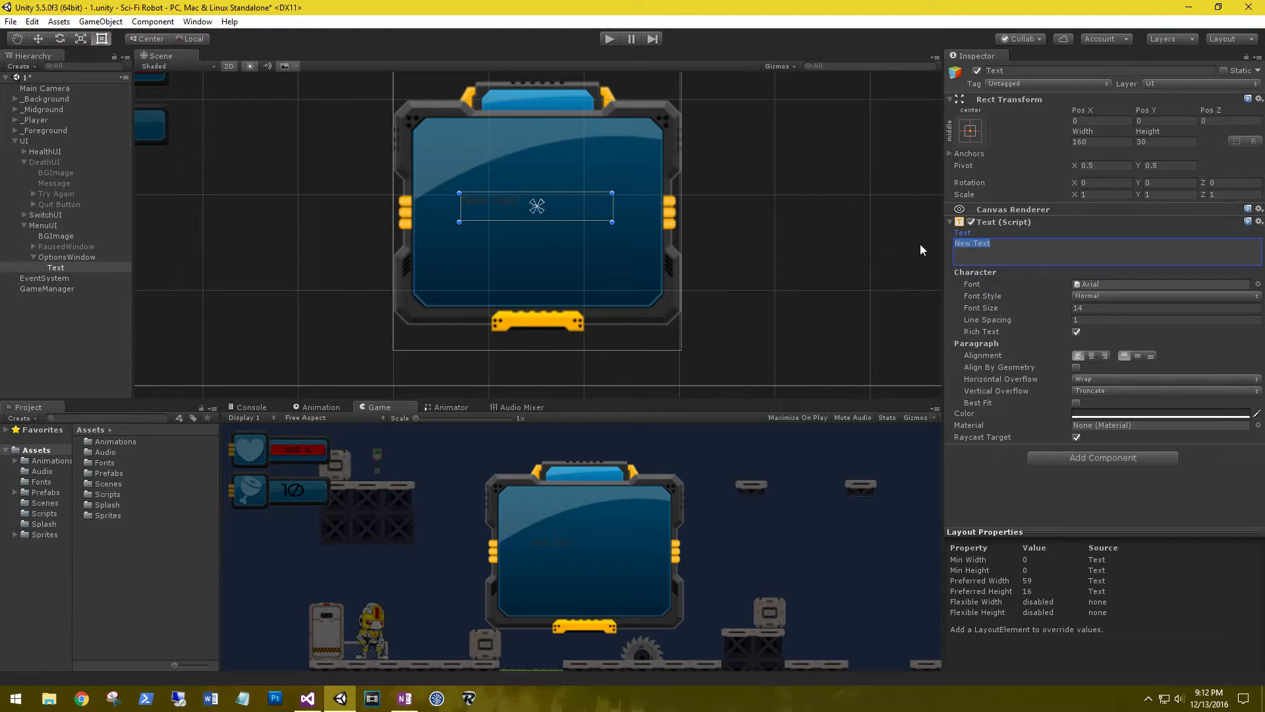
type("Options")
left_click(1258, 284)
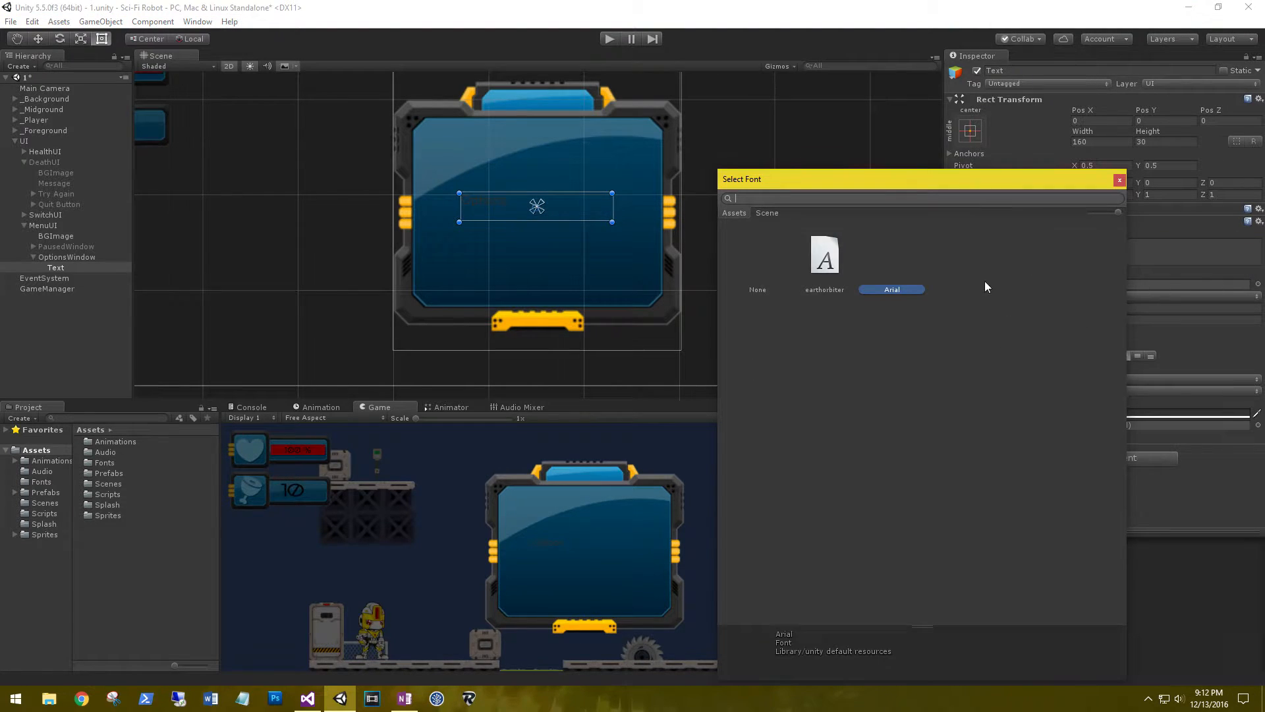
double_click(828, 261)
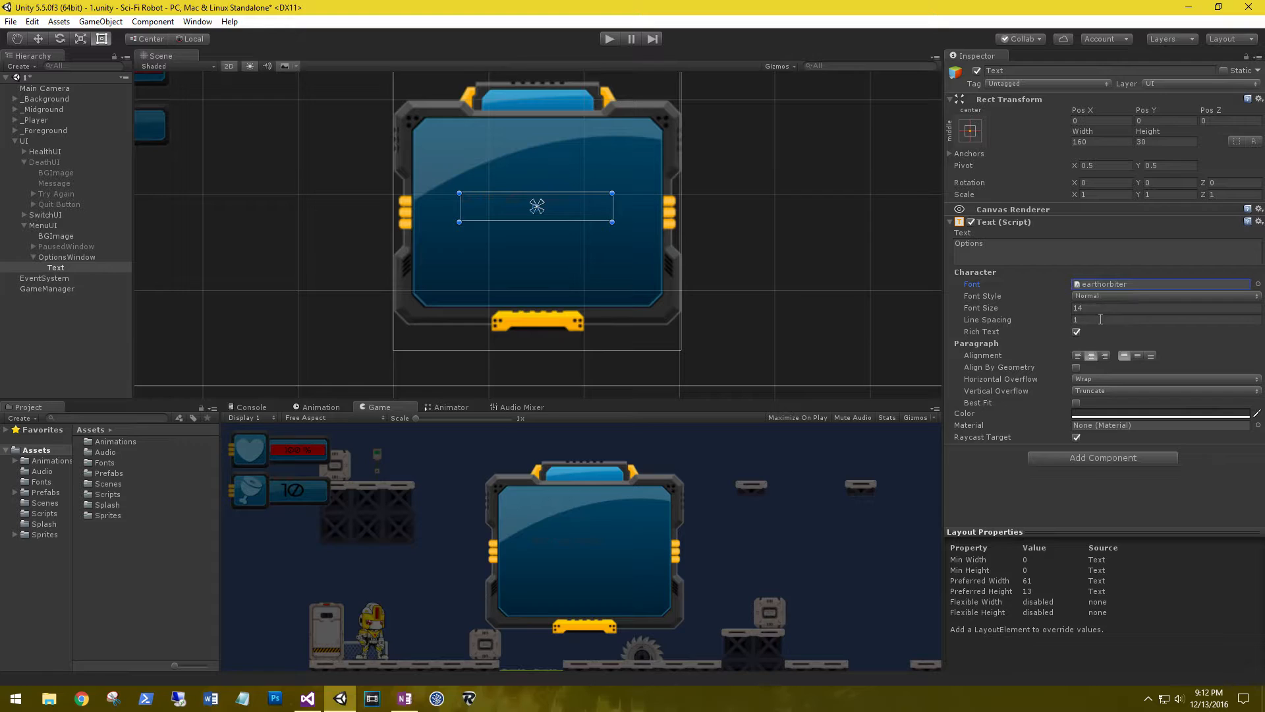
Colour the Options title with the yellow sampled from the window's accent (FFCC00) and add a Shadow component.
left_click(1100, 410)
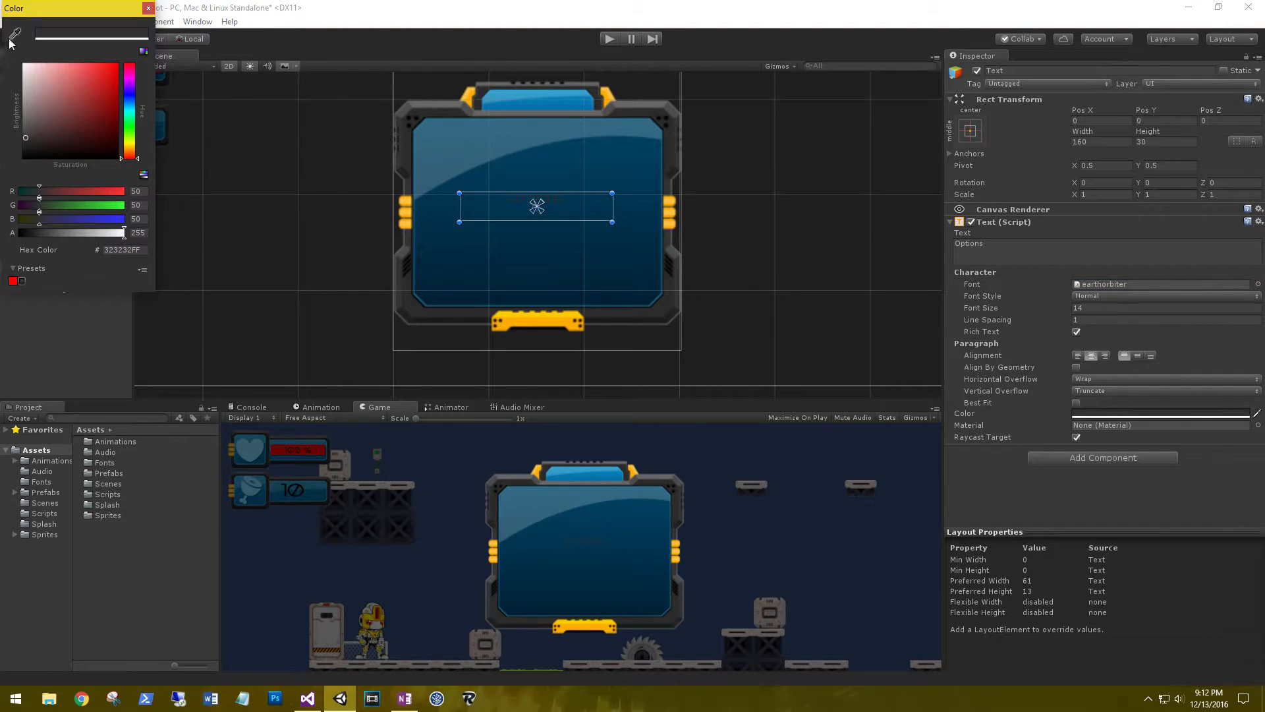
left_click(516, 315)
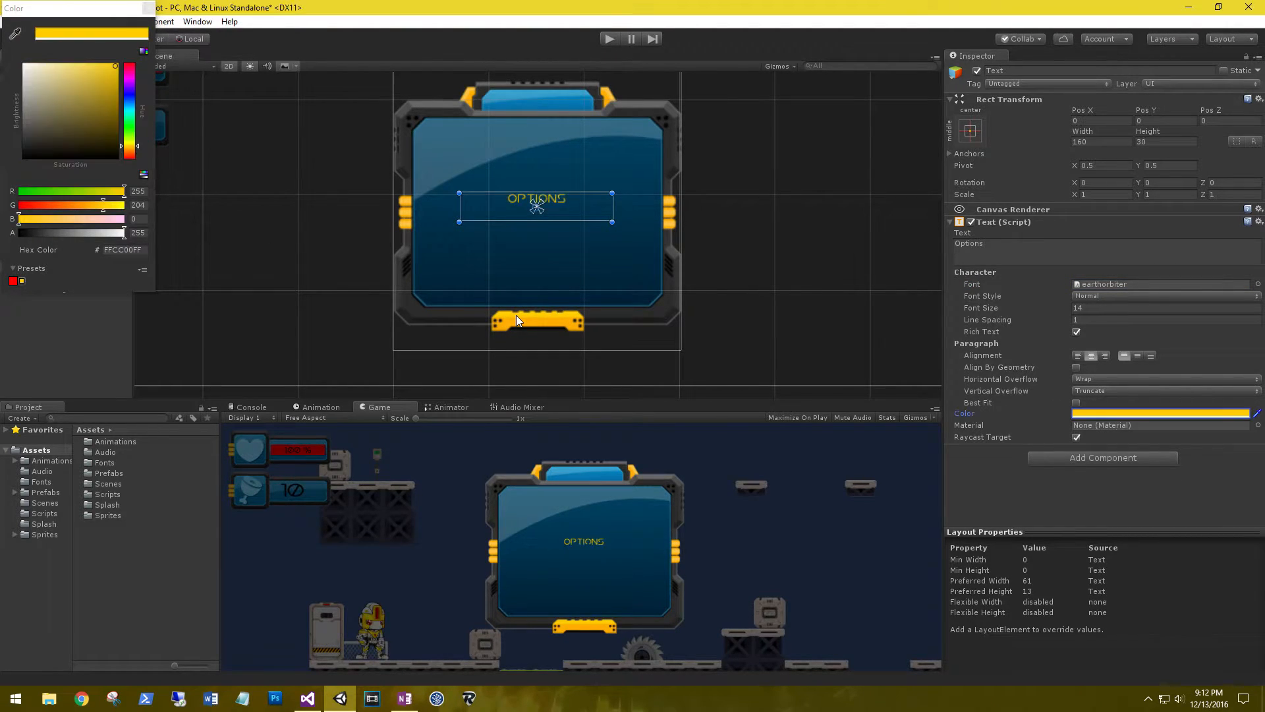
left_click(149, 8)
left_click(1065, 459)
left_click(1055, 510)
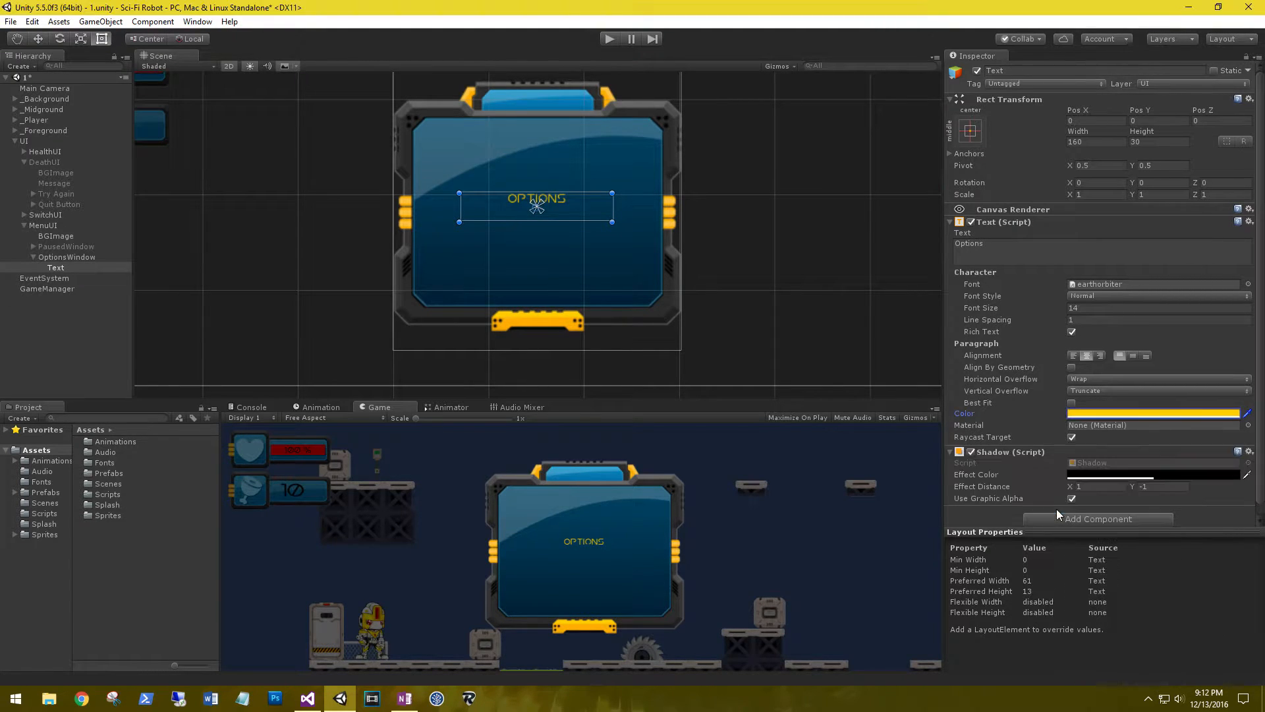
Move the Options title up to Pos Y 102 in the window's header and rename the object OptionsText.
left_click(38, 38)
left_click_drag(536, 151, 546, 57)
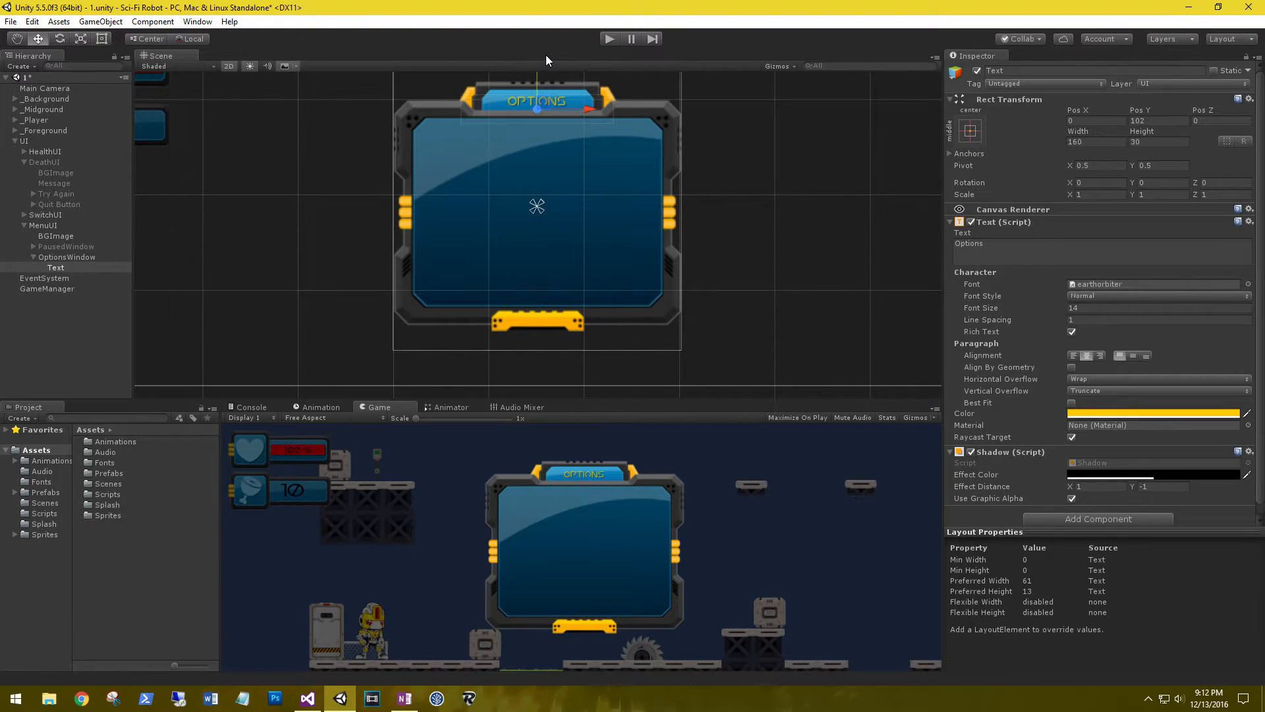
left_click(56, 268)
type("Options")
key("Return")
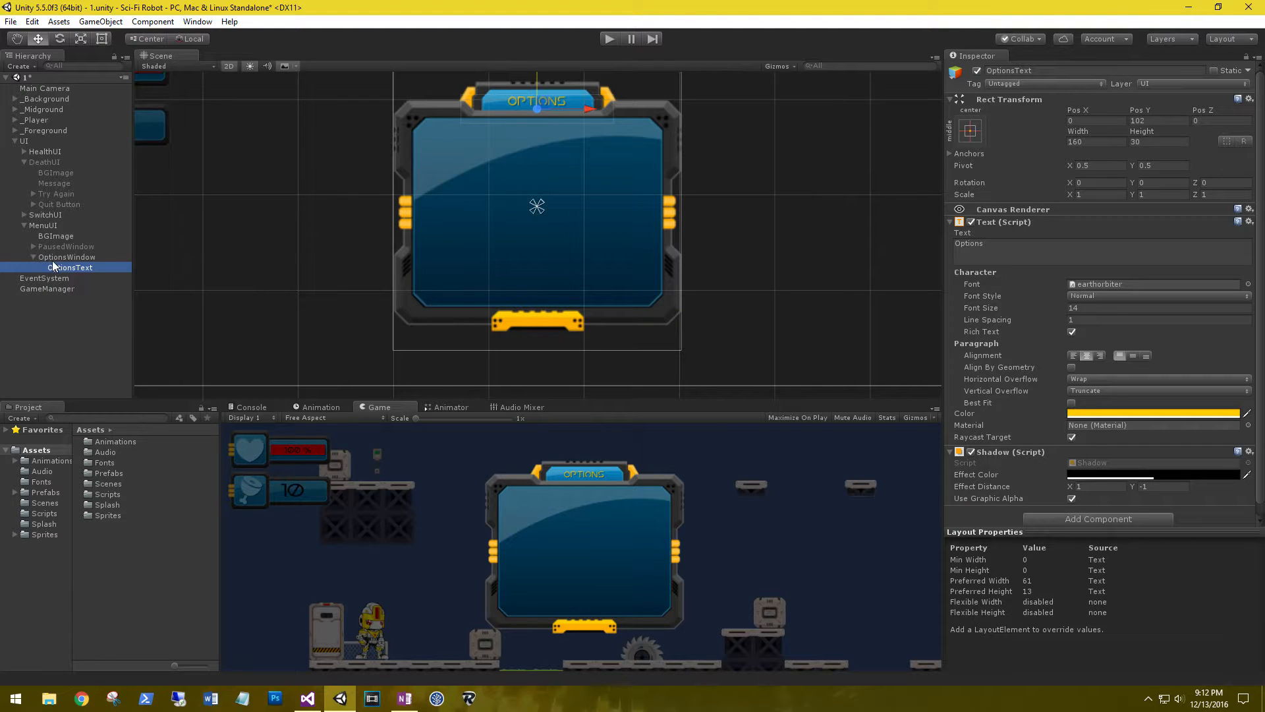
Add a UI Image as a child of OptionsWindow with the windows_5 sprite and Preserve Aspect enabled.
right_click(54, 257)
mouse_move(99, 439)
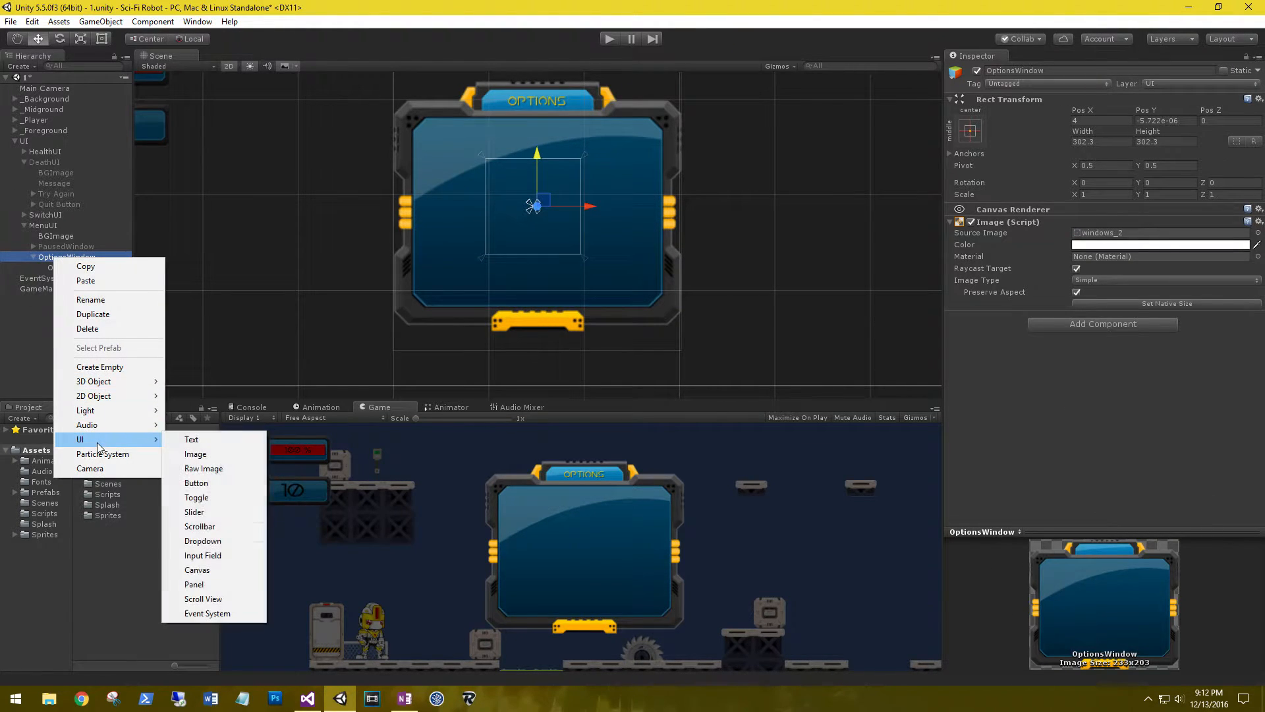
left_click(196, 454)
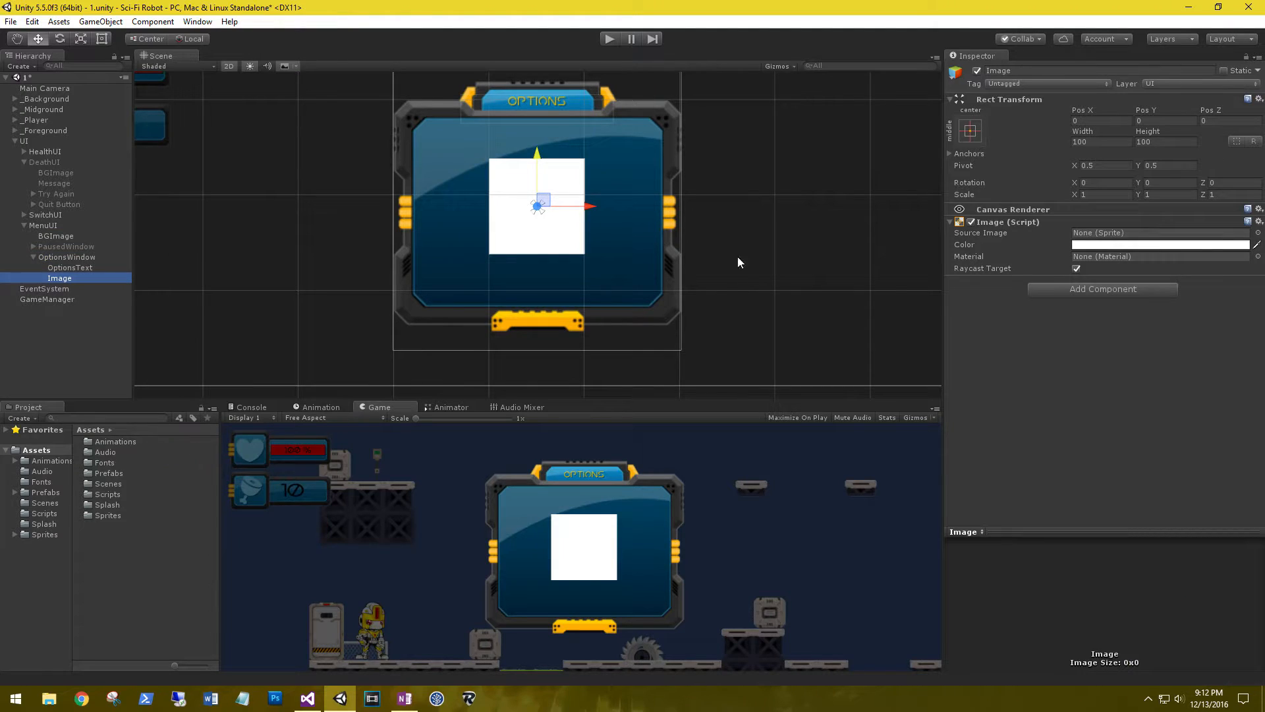
left_click(1258, 233)
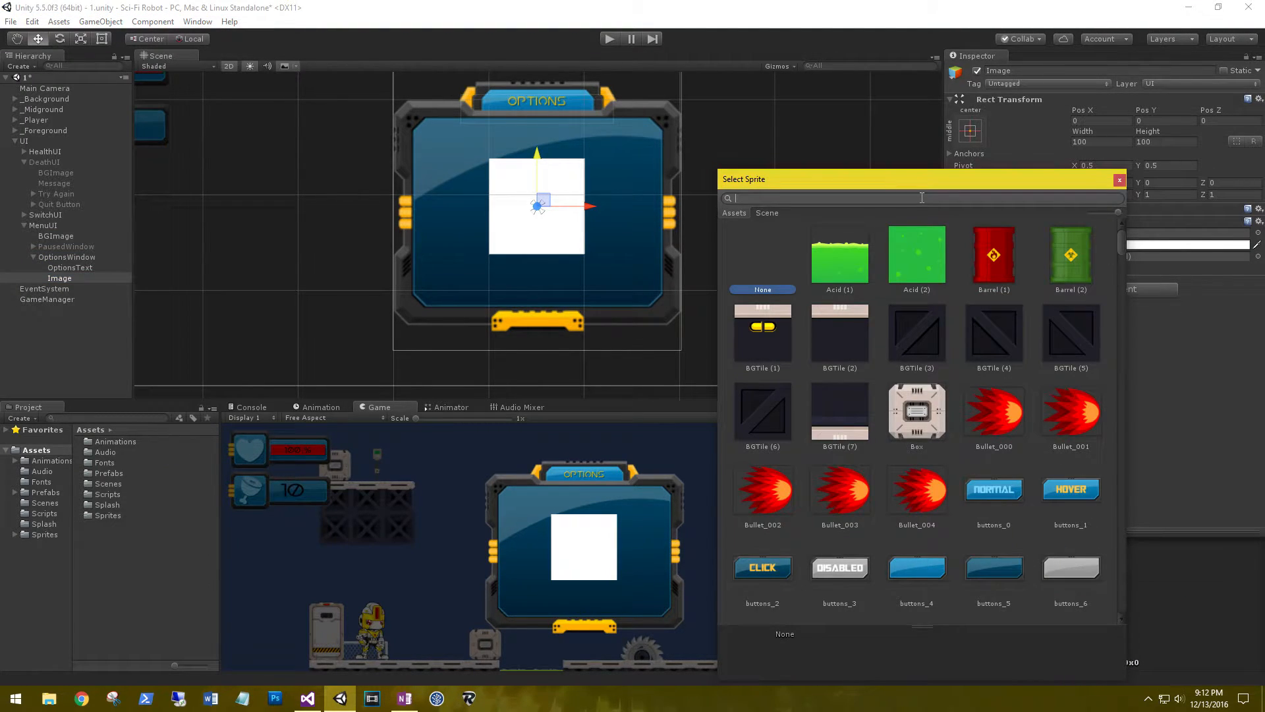
type("windows_)")
key("BackSpace")
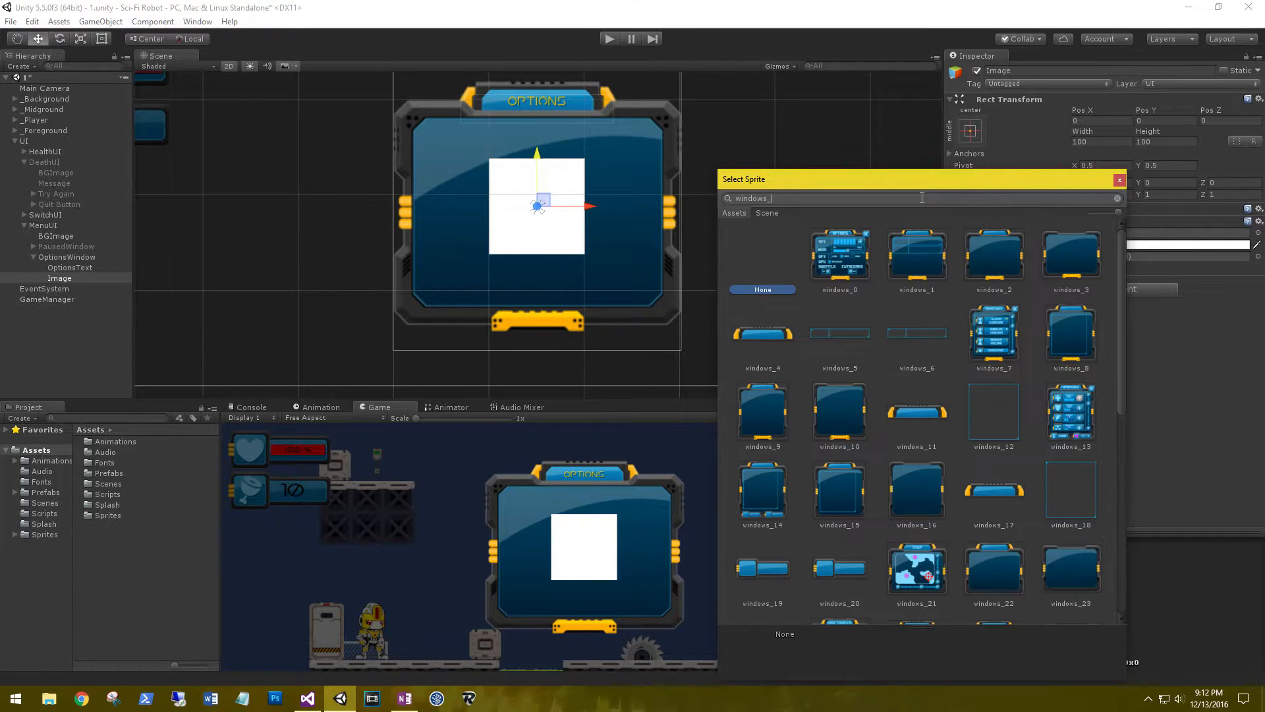
double_click(842, 329)
left_click(1077, 292)
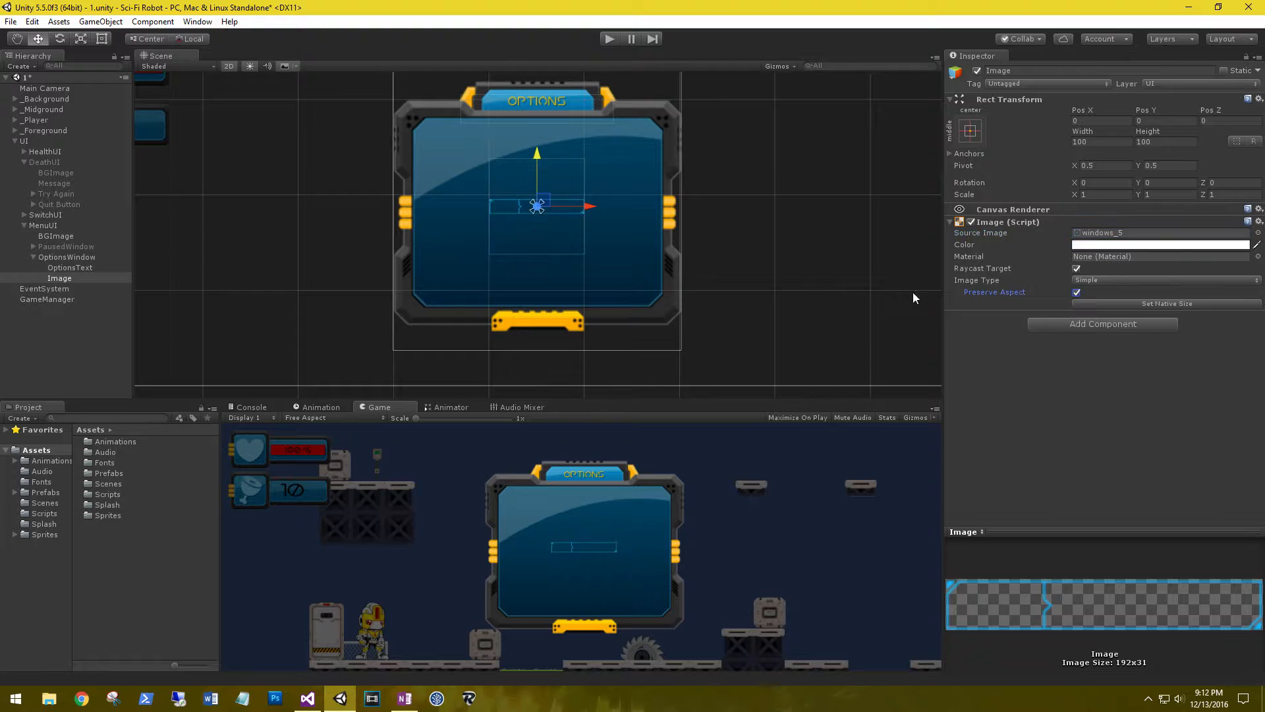
Resize the windows_5 image to about 248 by 160 and place it as a row near the top of the options window.
left_click(102, 38)
left_click_drag(560, 207, 520, 136)
left_click_drag(542, 186, 663, 233)
left_click_drag(622, 187, 580, 173)
left_click_drag(634, 226, 656, 237)
Duplicate the row image twice, stacking the copies evenly below it, and shift all three rows up slightly.
key("ctrl+d")
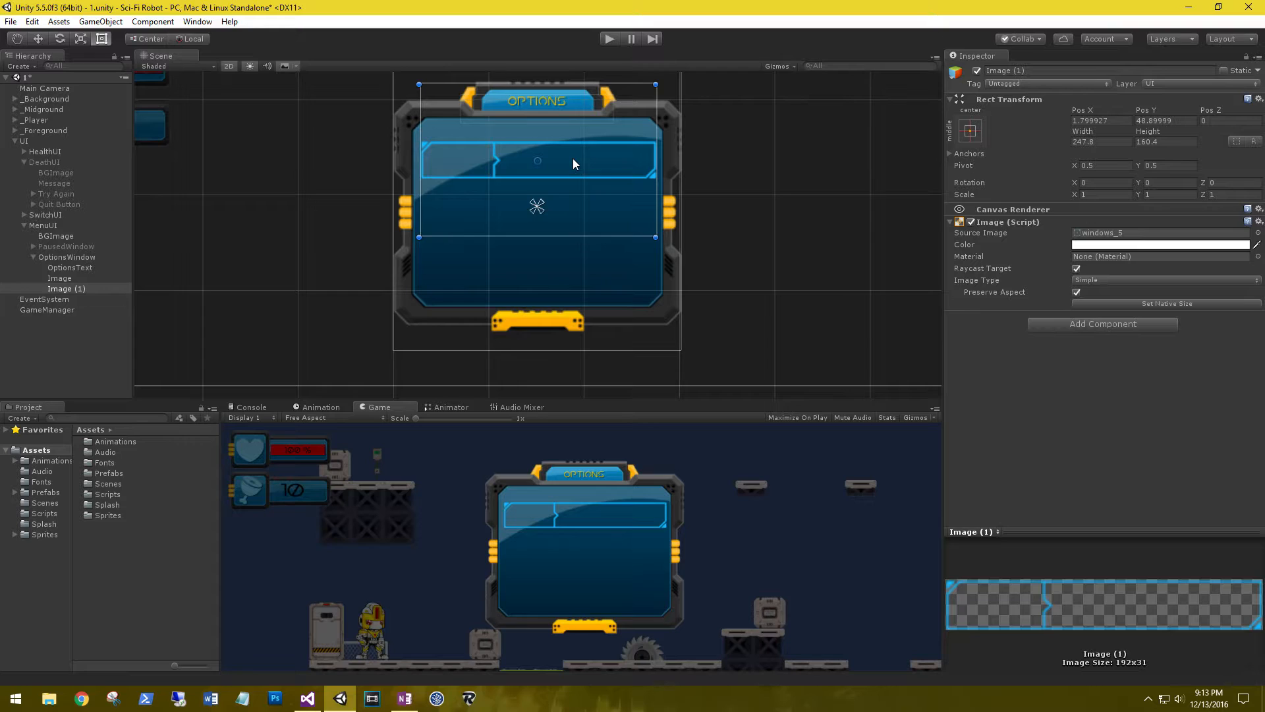
key("w")
left_click_drag(542, 113, 539, 150)
key("ctrl+d")
left_click_drag(537, 149, 537, 194)
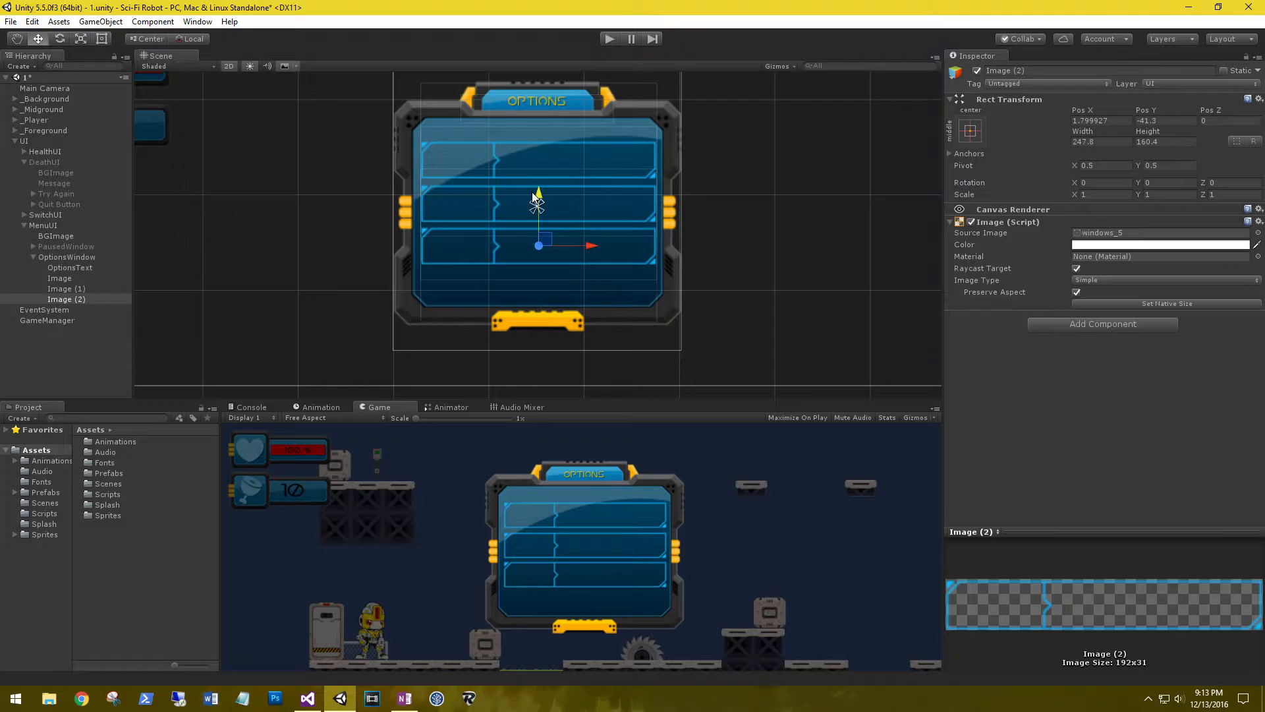
left_click(66, 278, "shift")
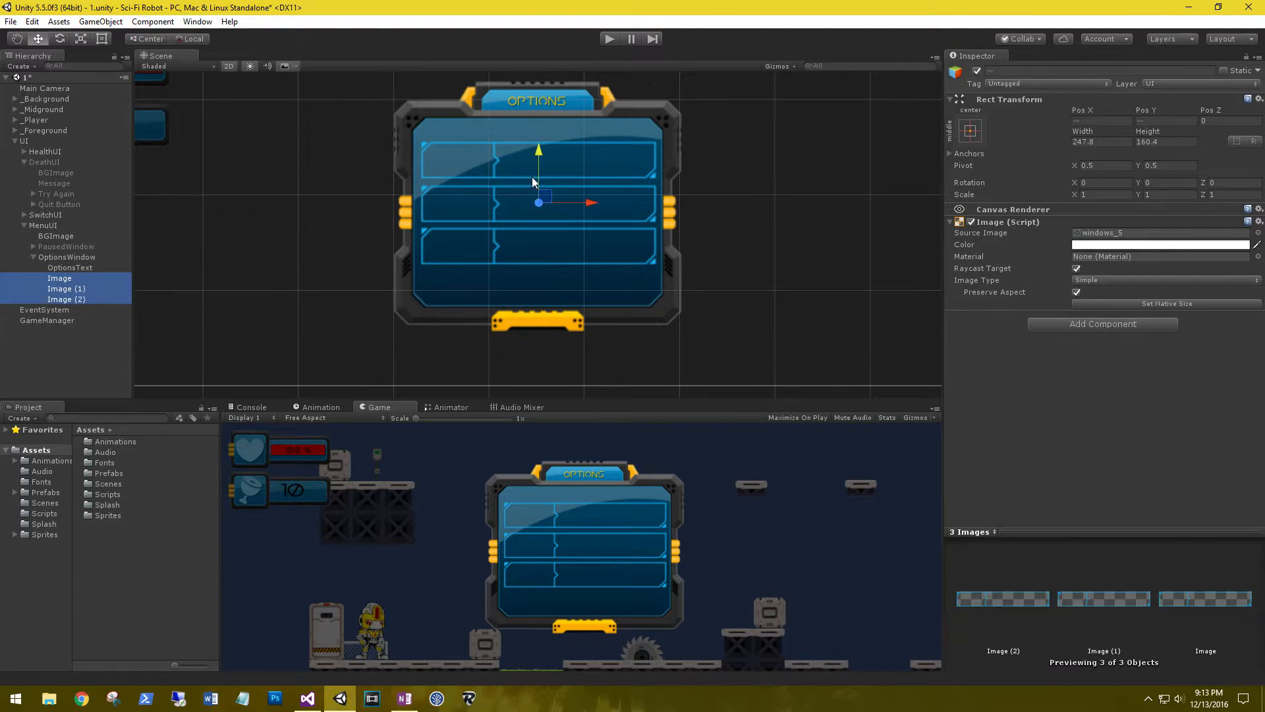
left_click_drag(539, 153, 544, 134)
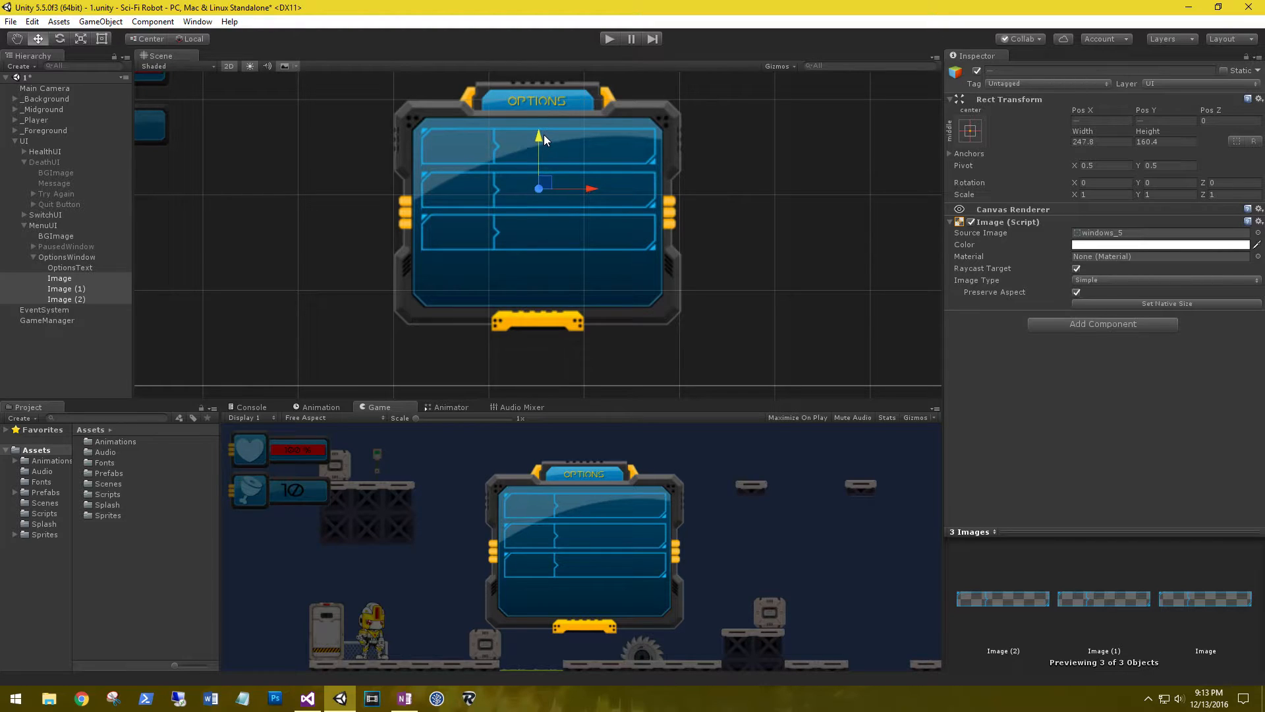
Add a UI Button as a child of OptionsWindow and move it below the three rows to about Pos Y -72.
left_click(64, 256)
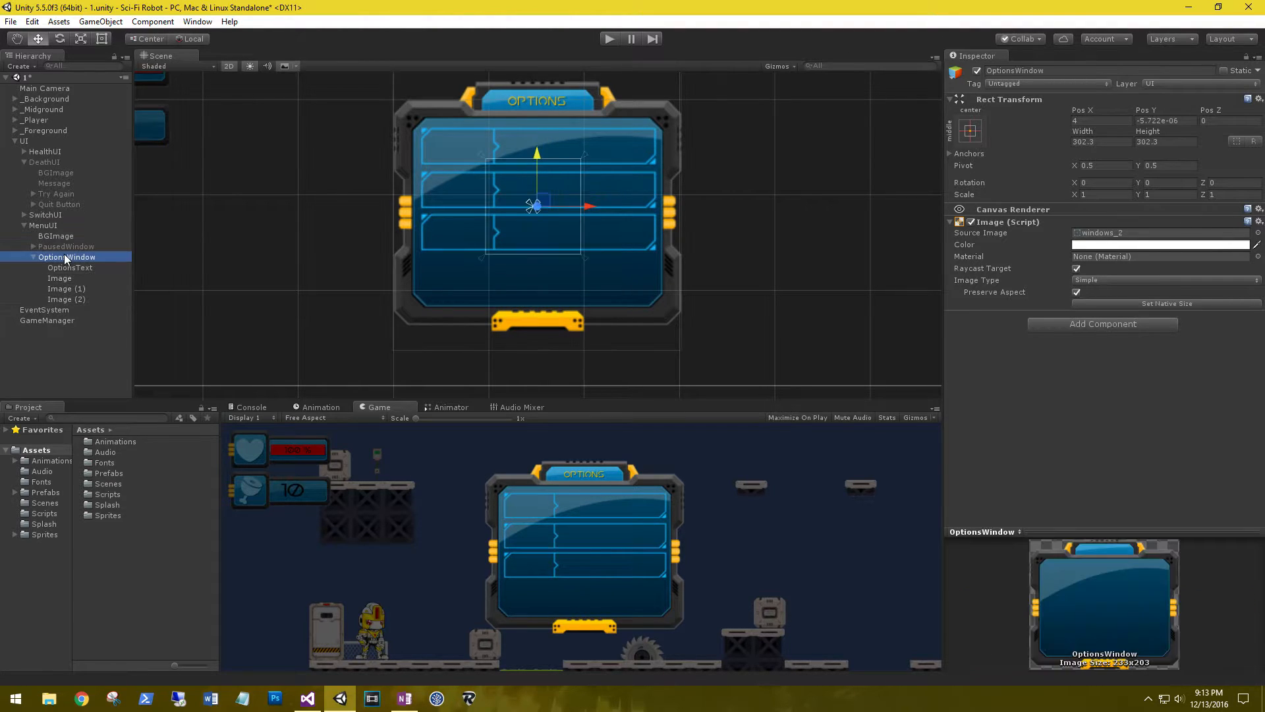
right_click(64, 256)
mouse_move(112, 436)
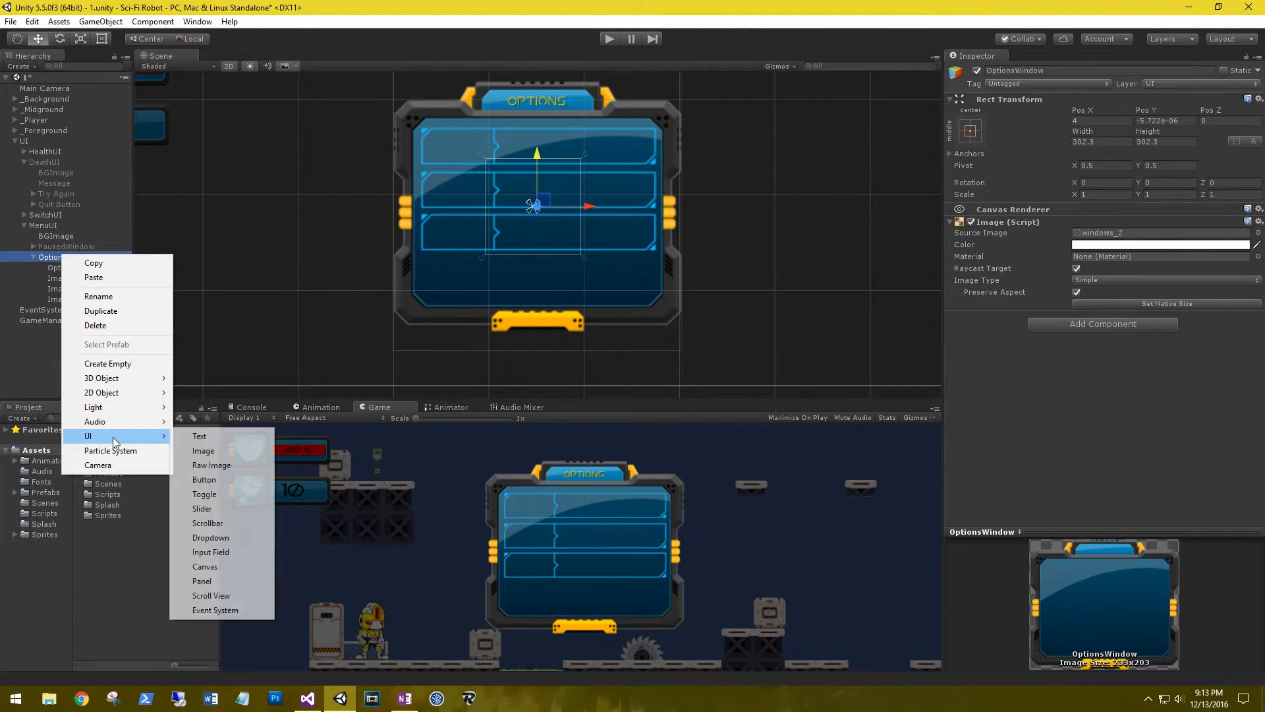
left_click(226, 482)
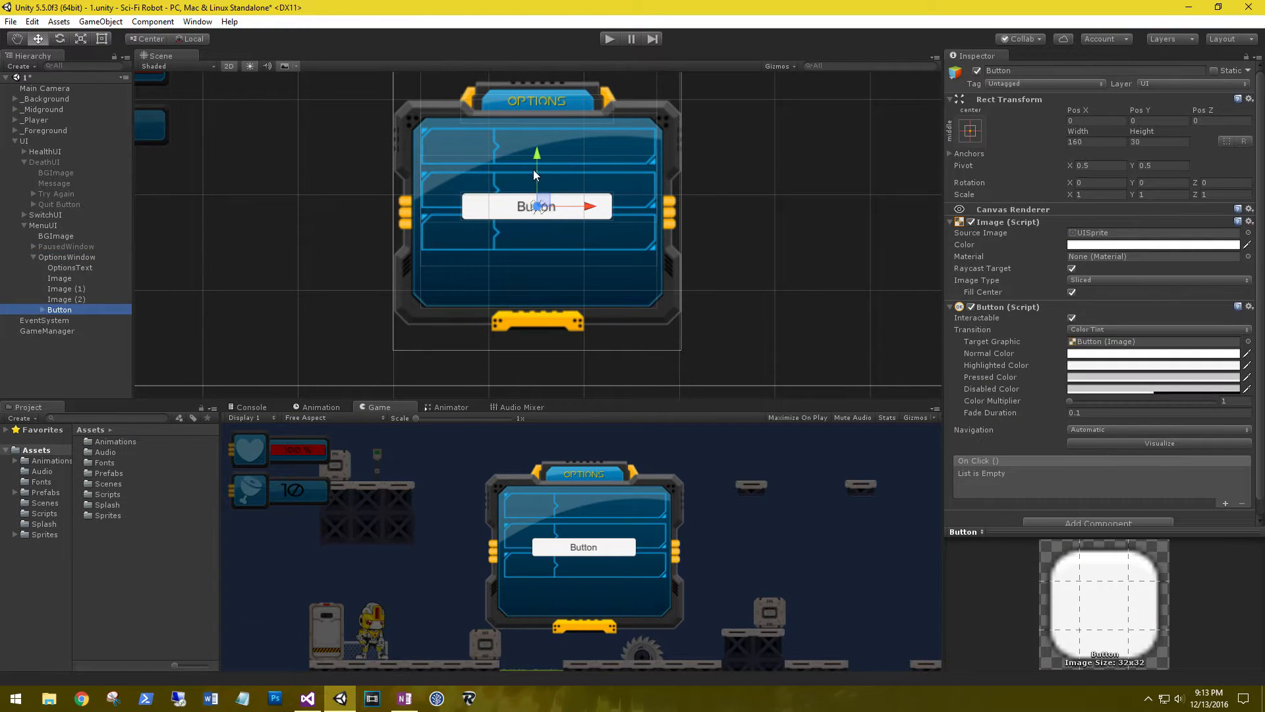
left_click_drag(536, 151, 527, 224)
Give the new button the buttons_6 sprite as its source image and enable Preserve Aspect.
left_click(1094, 232)
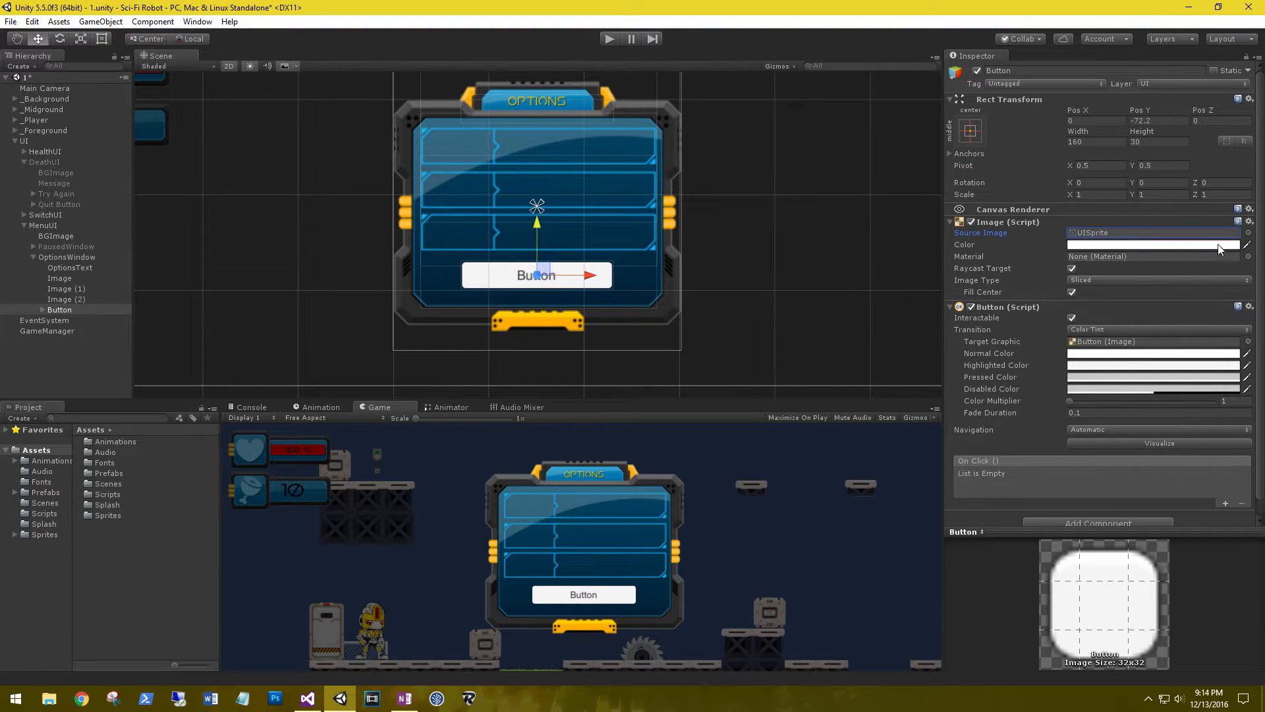
left_click(1248, 233)
type("buttons_")
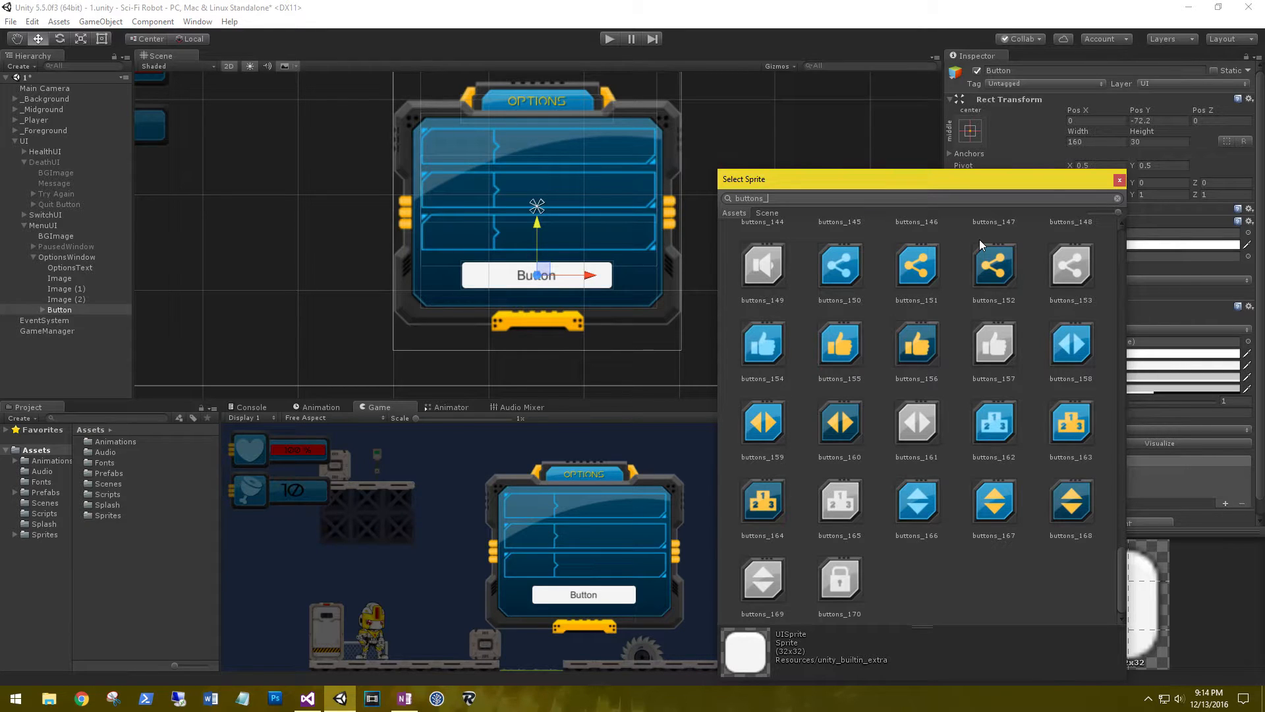
type("6")
double_click(849, 255)
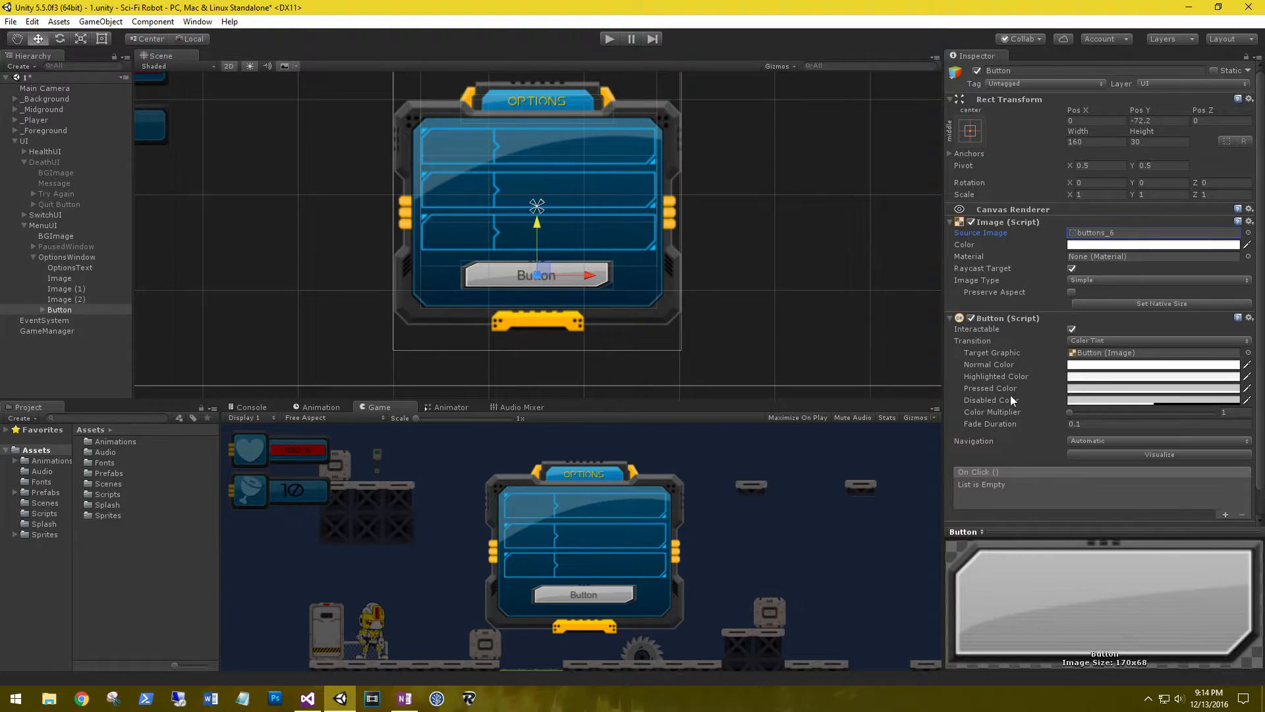
left_click(1073, 293)
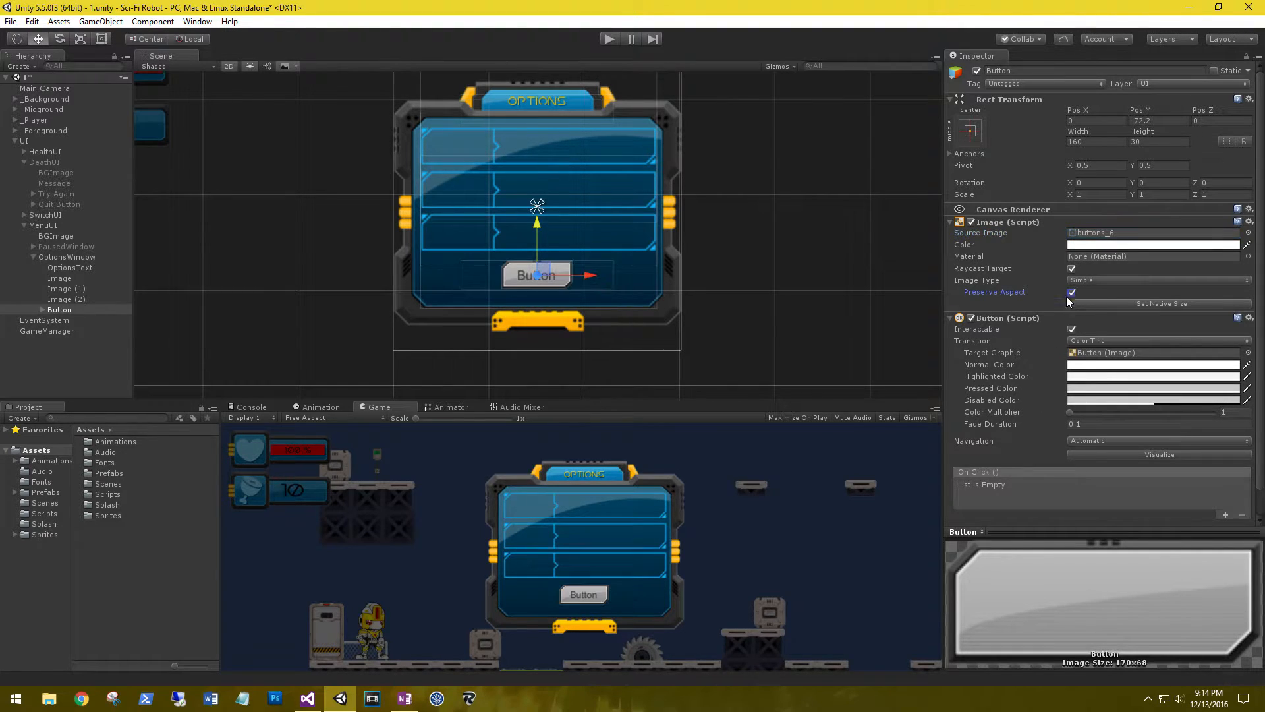
Enlarge the button to about 222 by 42 below the rows and switch back to the Move tool.
left_click(101, 38)
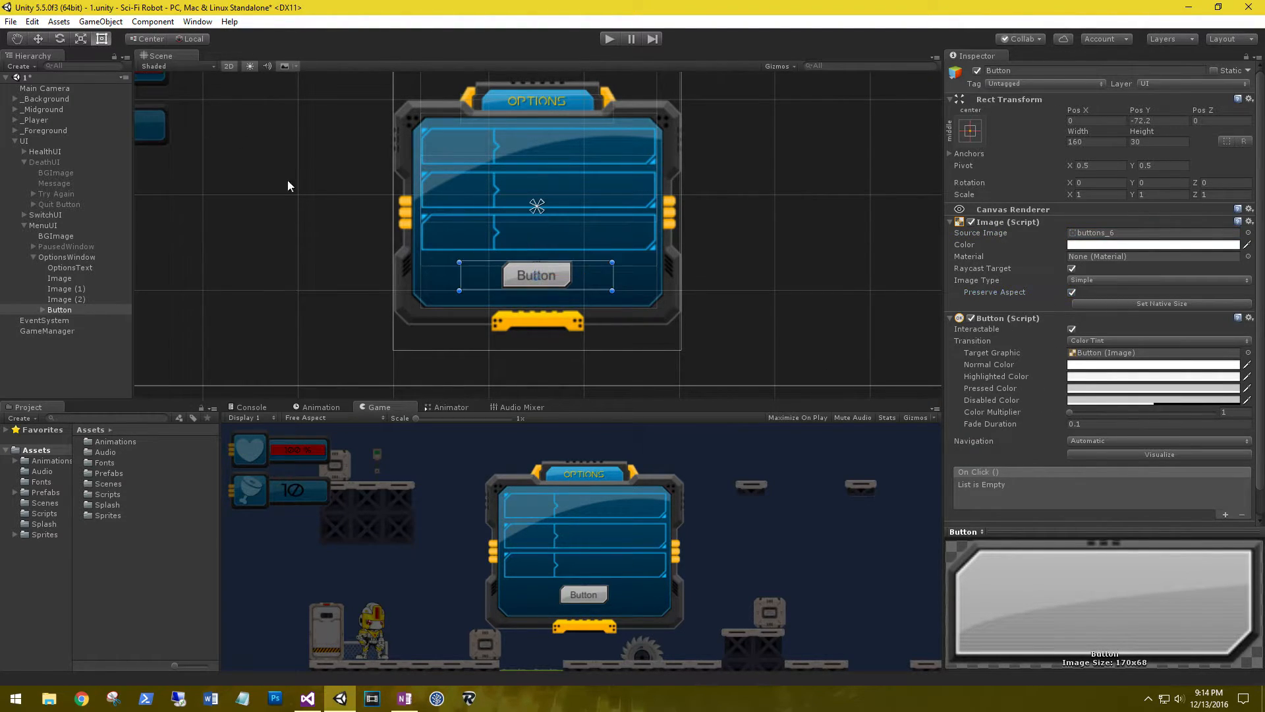
left_click_drag(615, 291, 589, 284)
key("w")
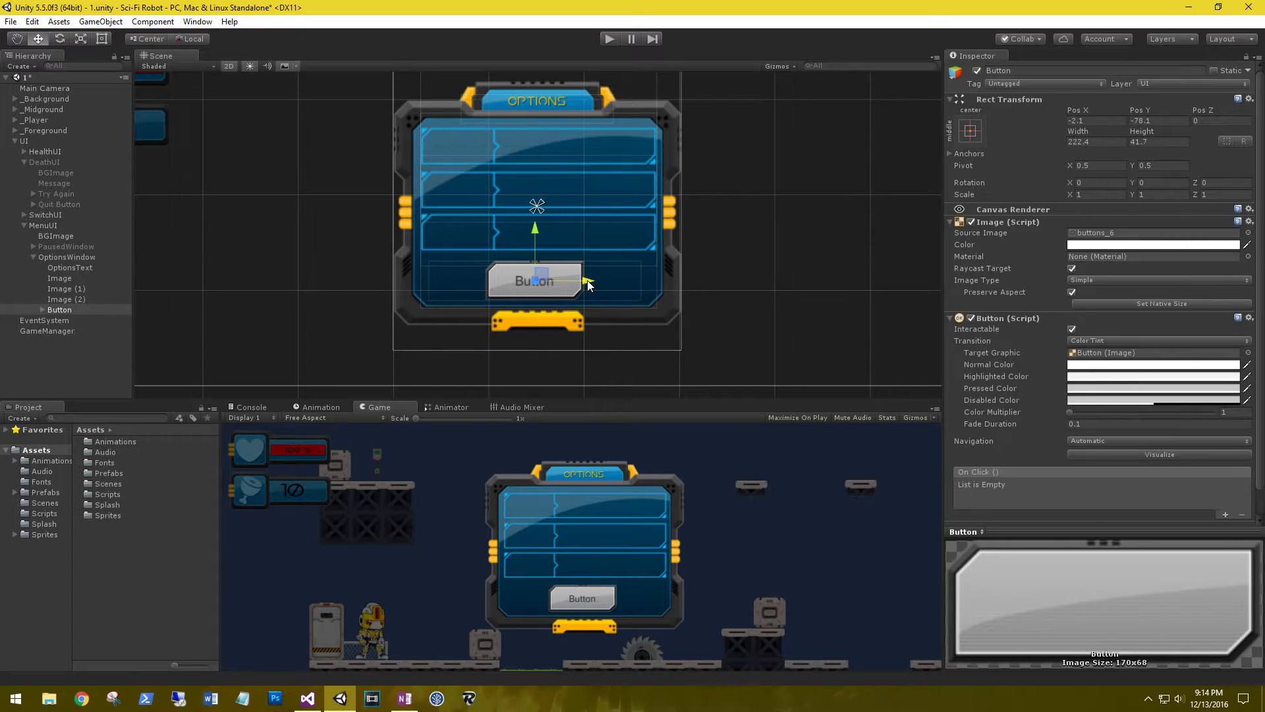
Set the button's text to "Back" in the earthorbiter font with a dark colour sampled from the scene background.
left_click(42, 308)
left_click(64, 321)
left_click(1025, 241)
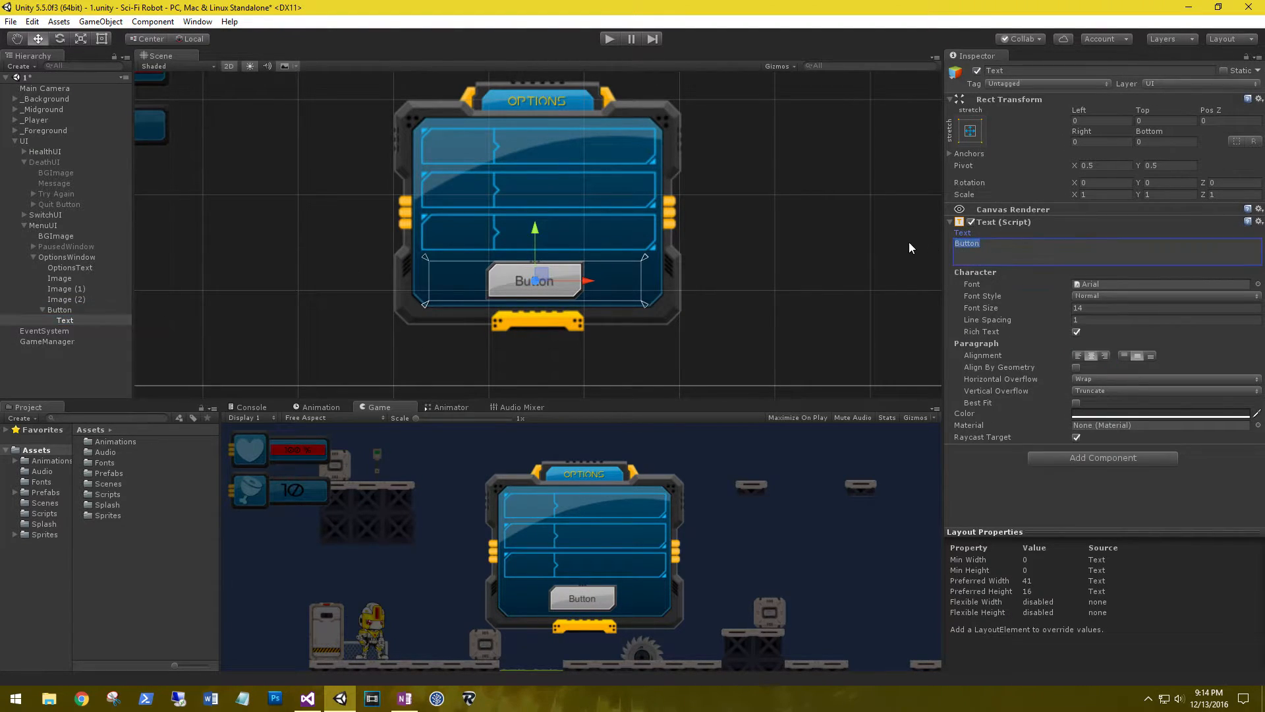
type("Back")
left_click(1259, 284)
left_click(824, 268)
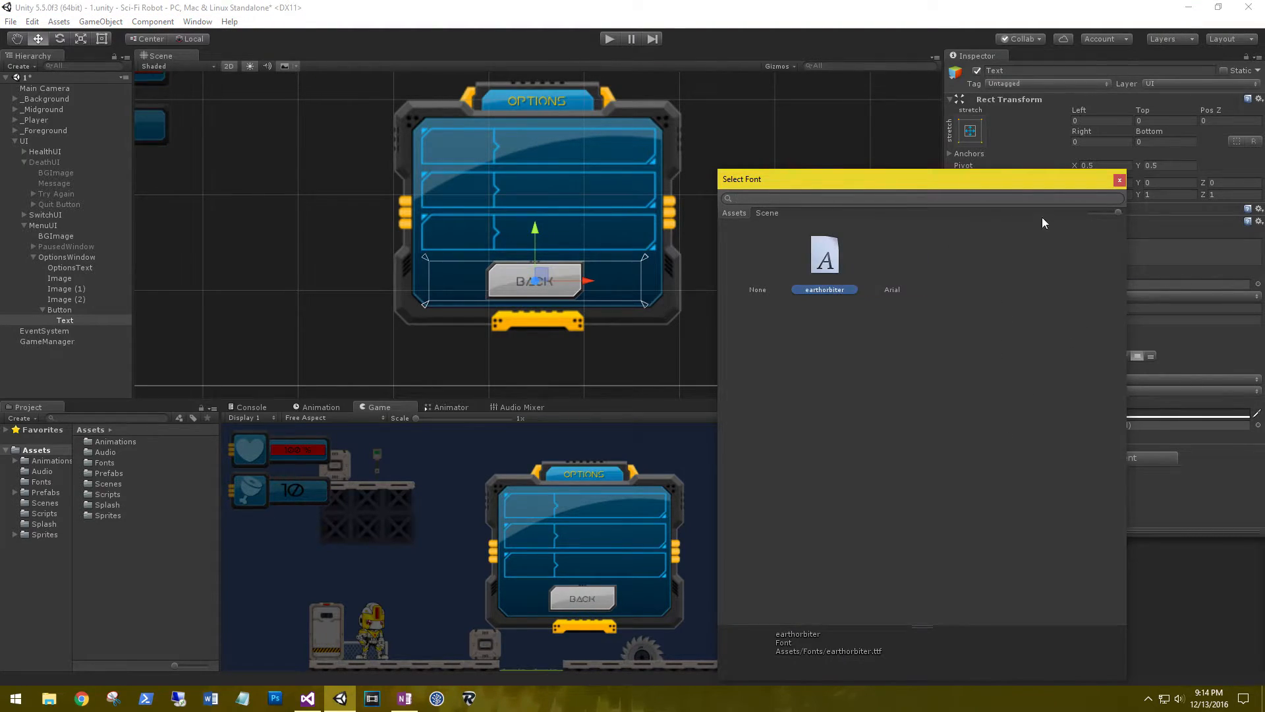
left_click(1120, 180)
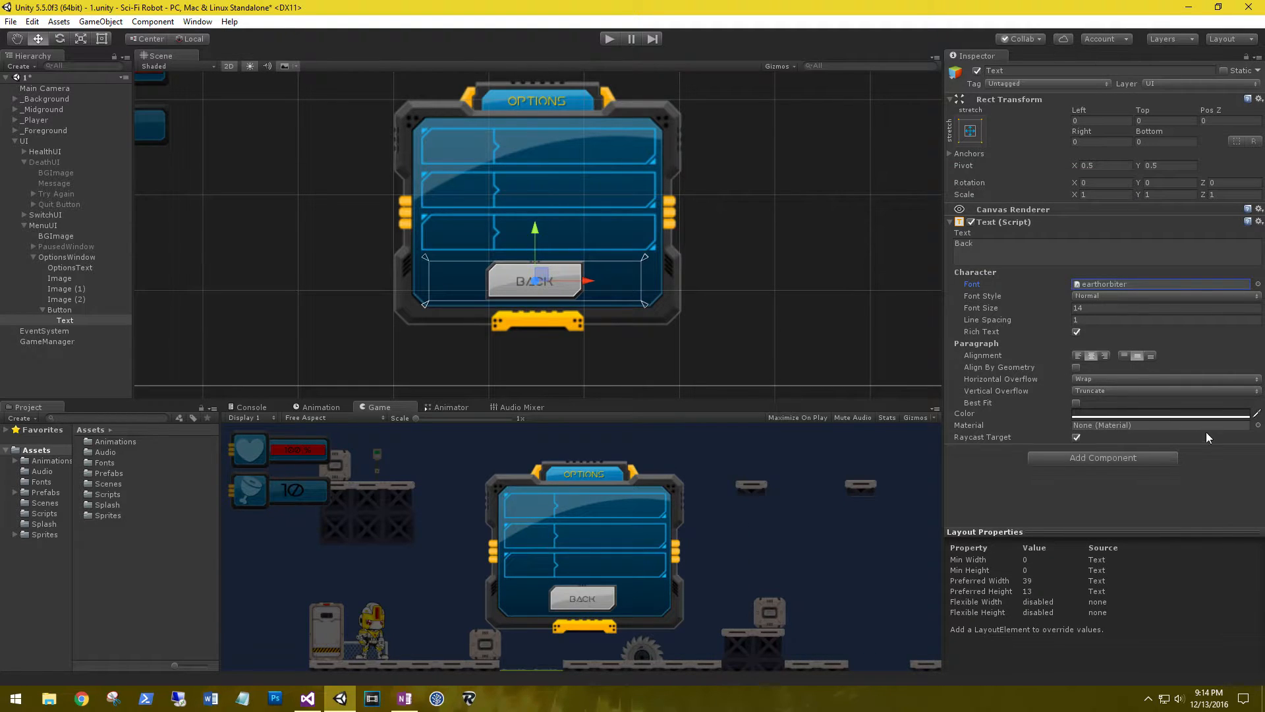
left_click(1256, 413)
left_click(319, 220)
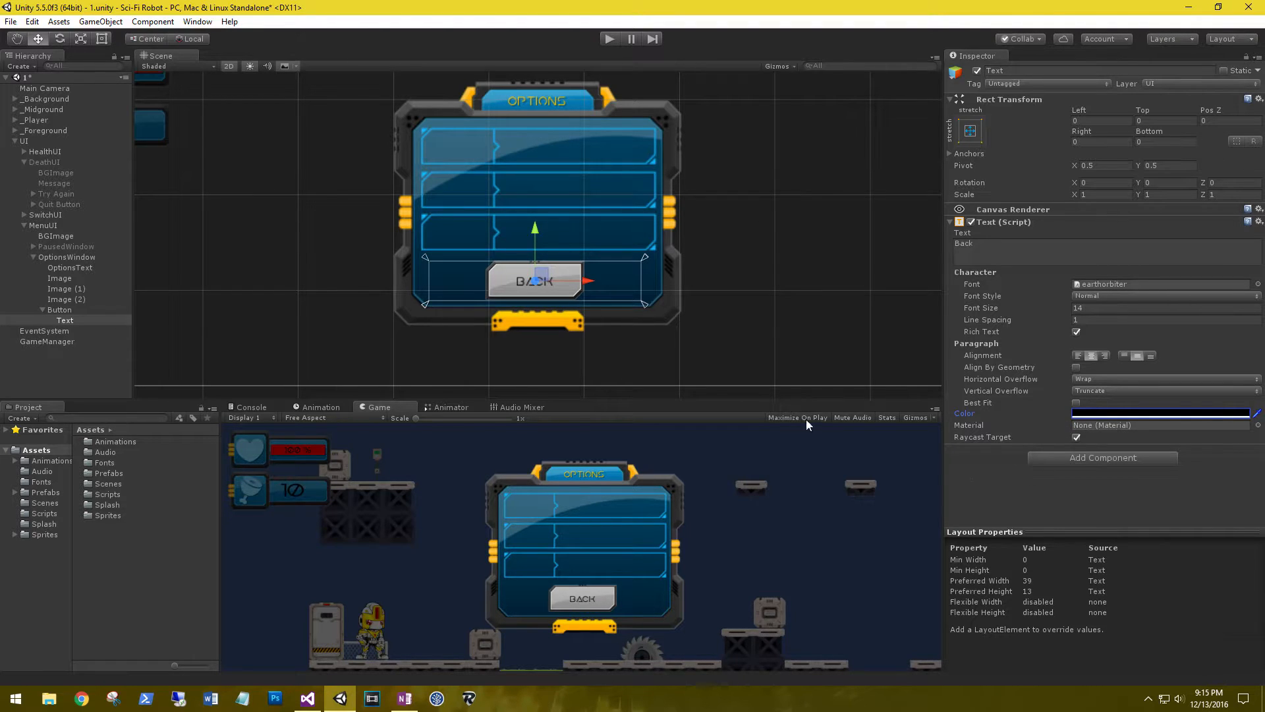
Rename the button under OptionsWindow as "Back Button".
left_click(61, 311)
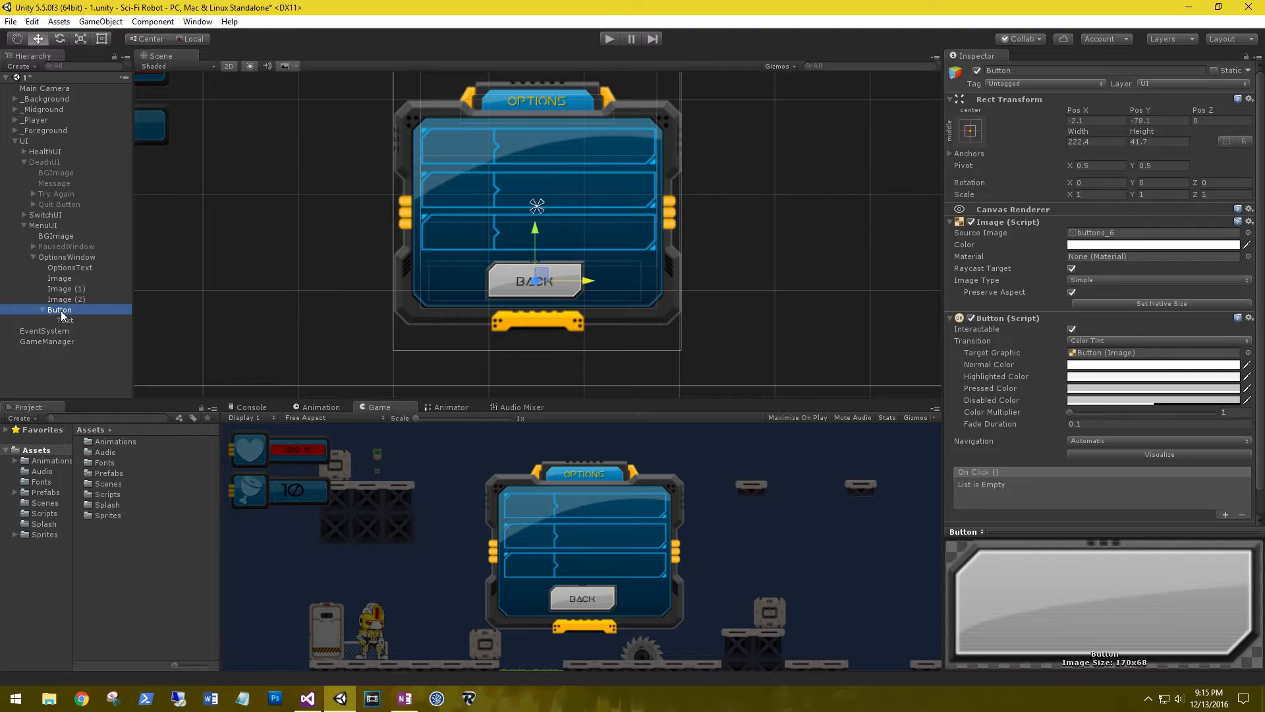
left_click(61, 310)
key("Home")
Rename the first row's Image object under OptionsWindow as "MasterVolume".
left_click(63, 280)
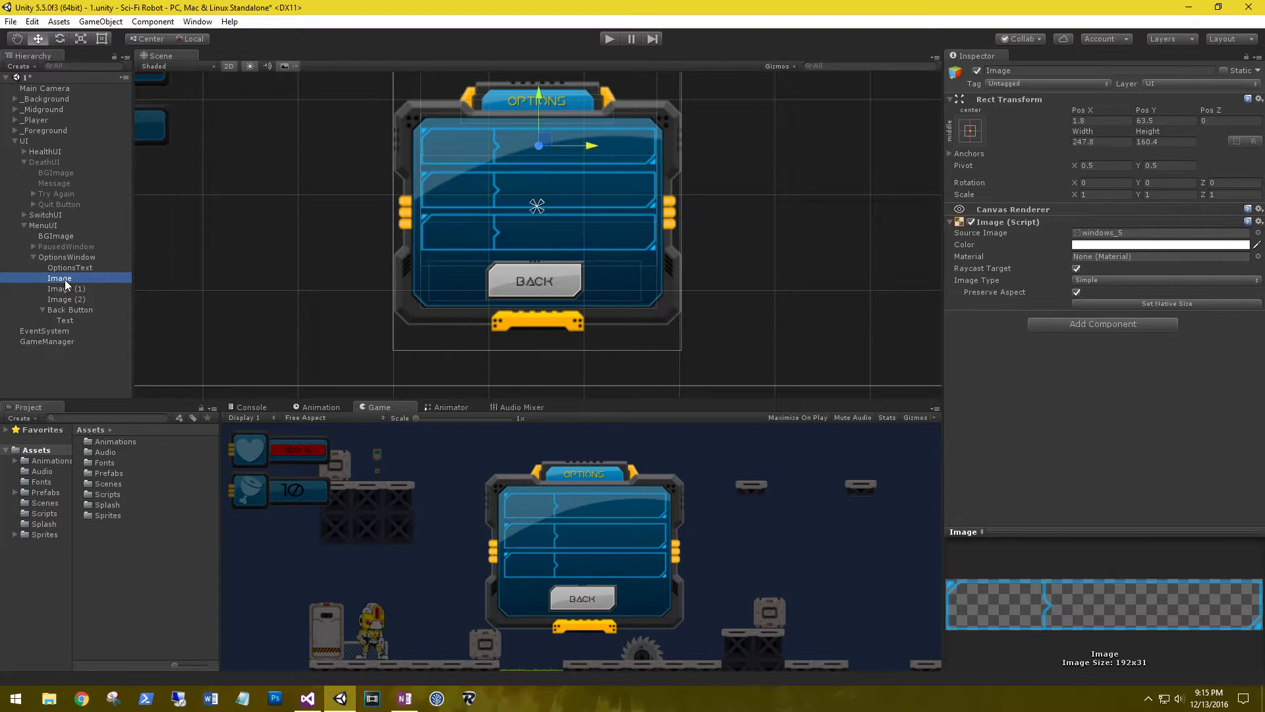
right_click(64, 280)
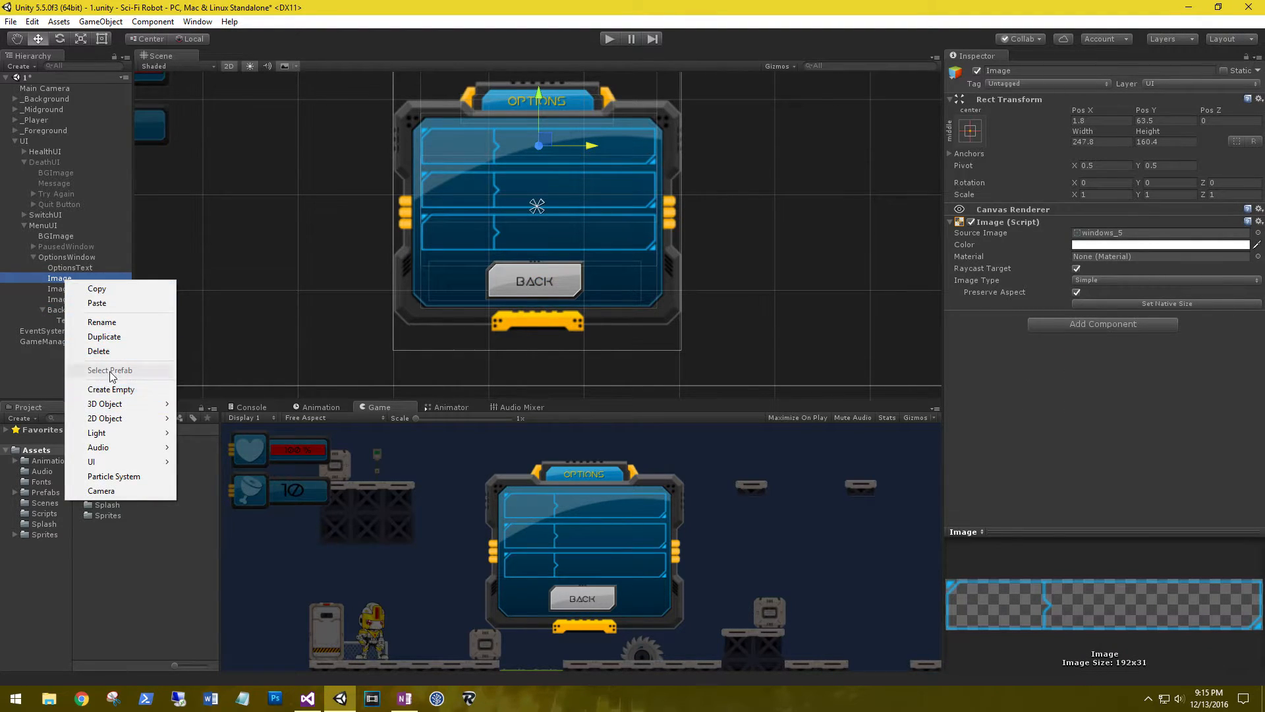
left_click(124, 324)
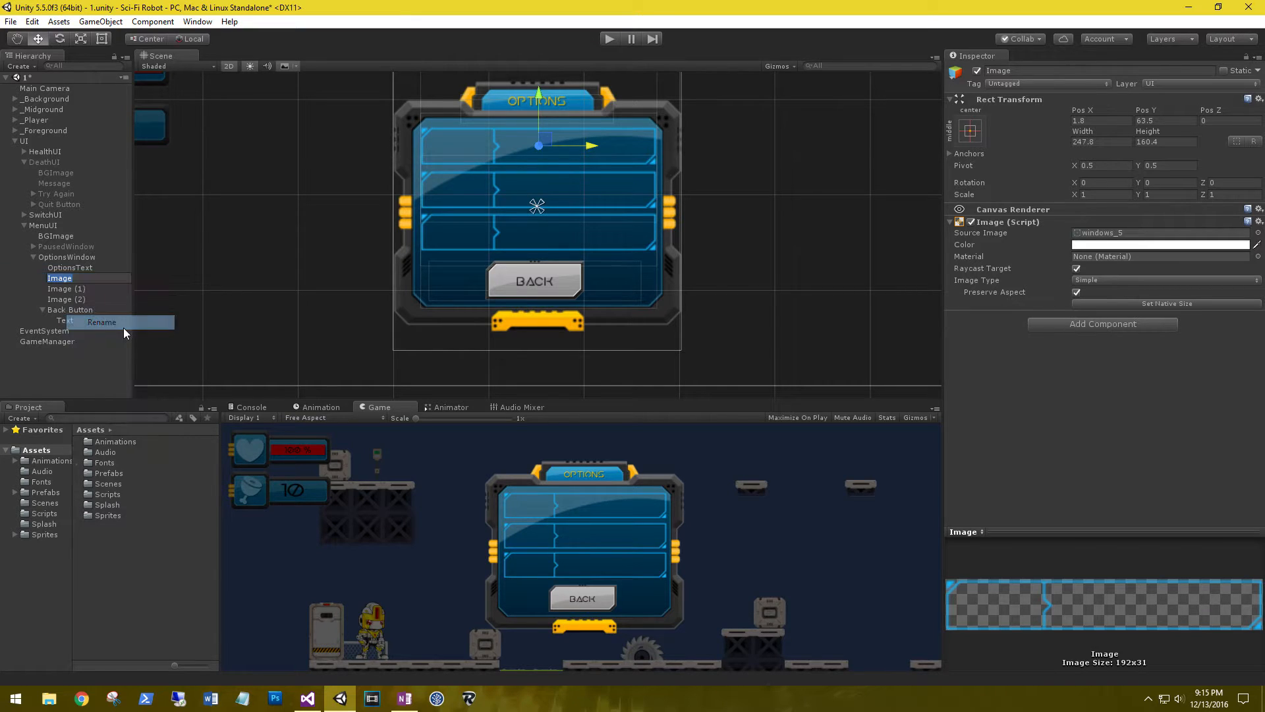
type("MasterV")
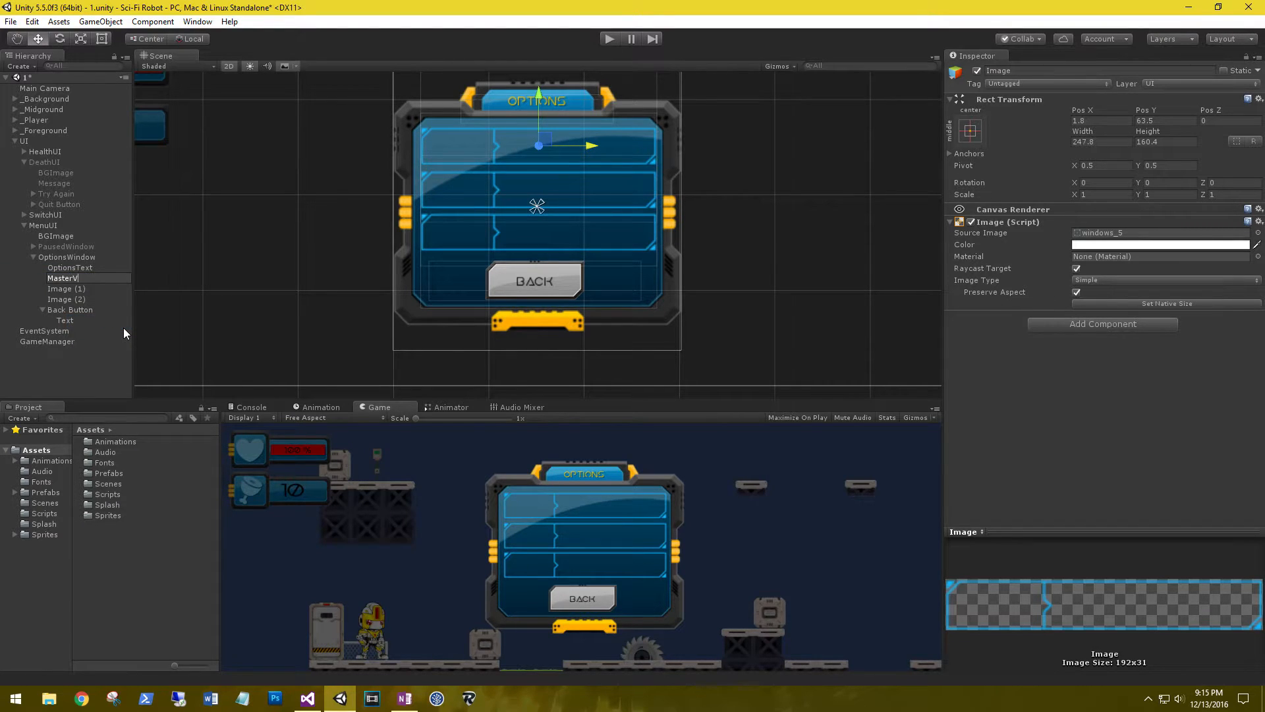
type("olume")
key("Return")
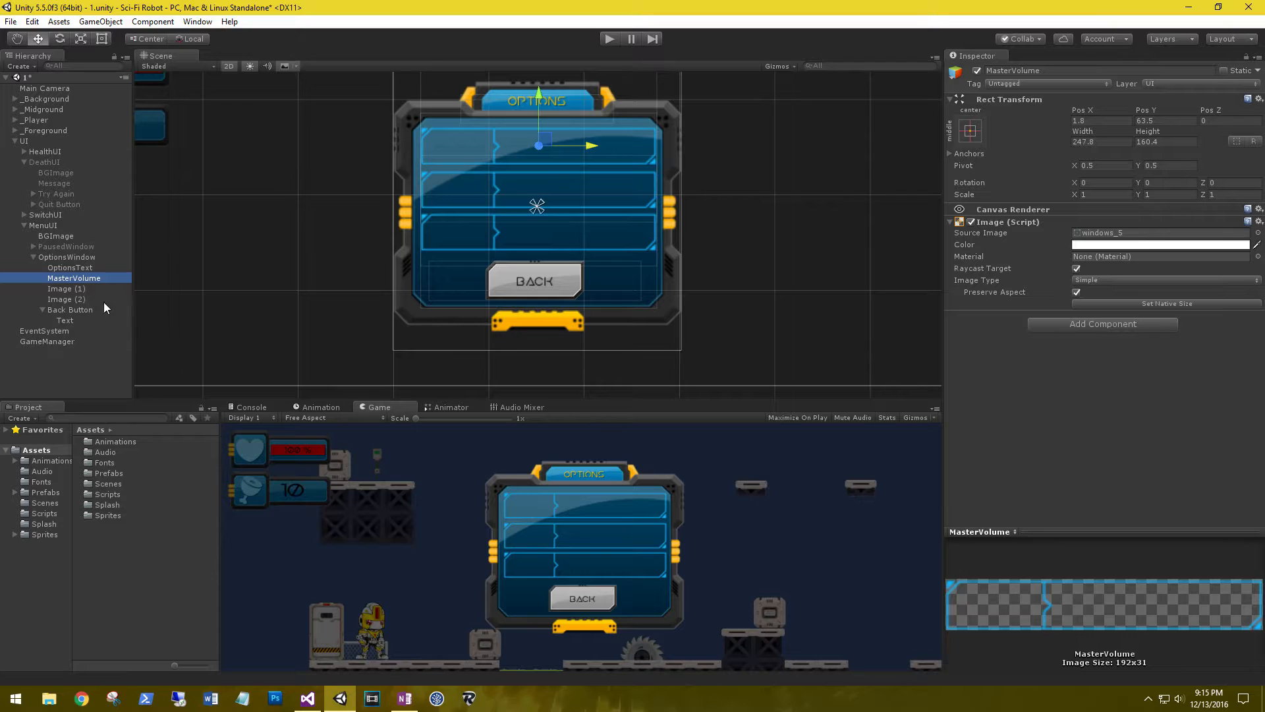
Rename the second row's object, Image (1), as "MusicVolume".
left_click(61, 290)
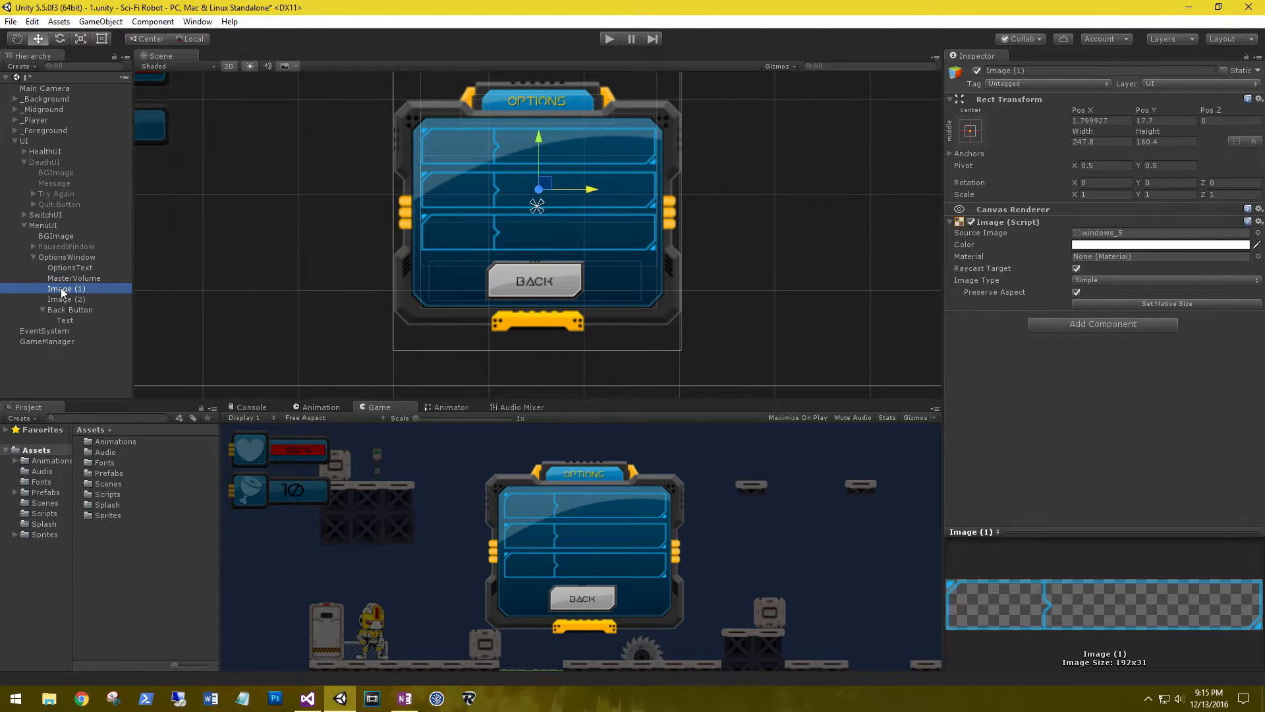
left_click(62, 289)
type("MusicVol")
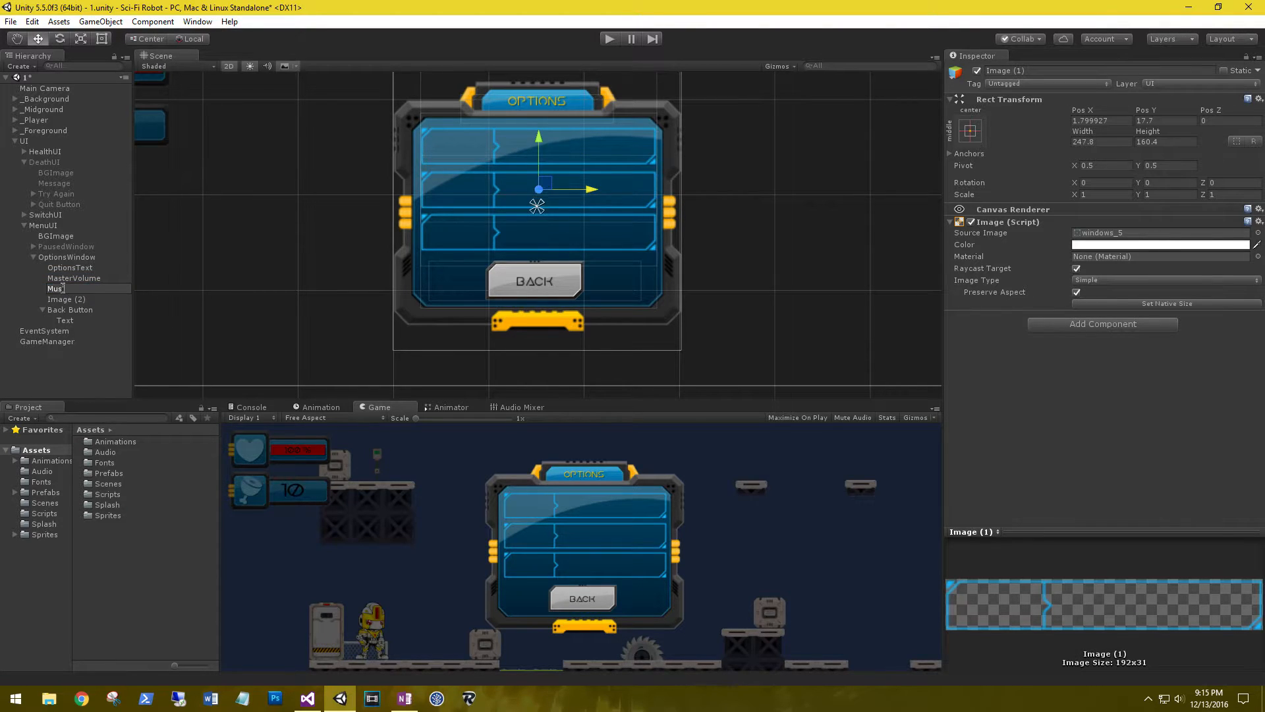
type("ume")
key("Return")
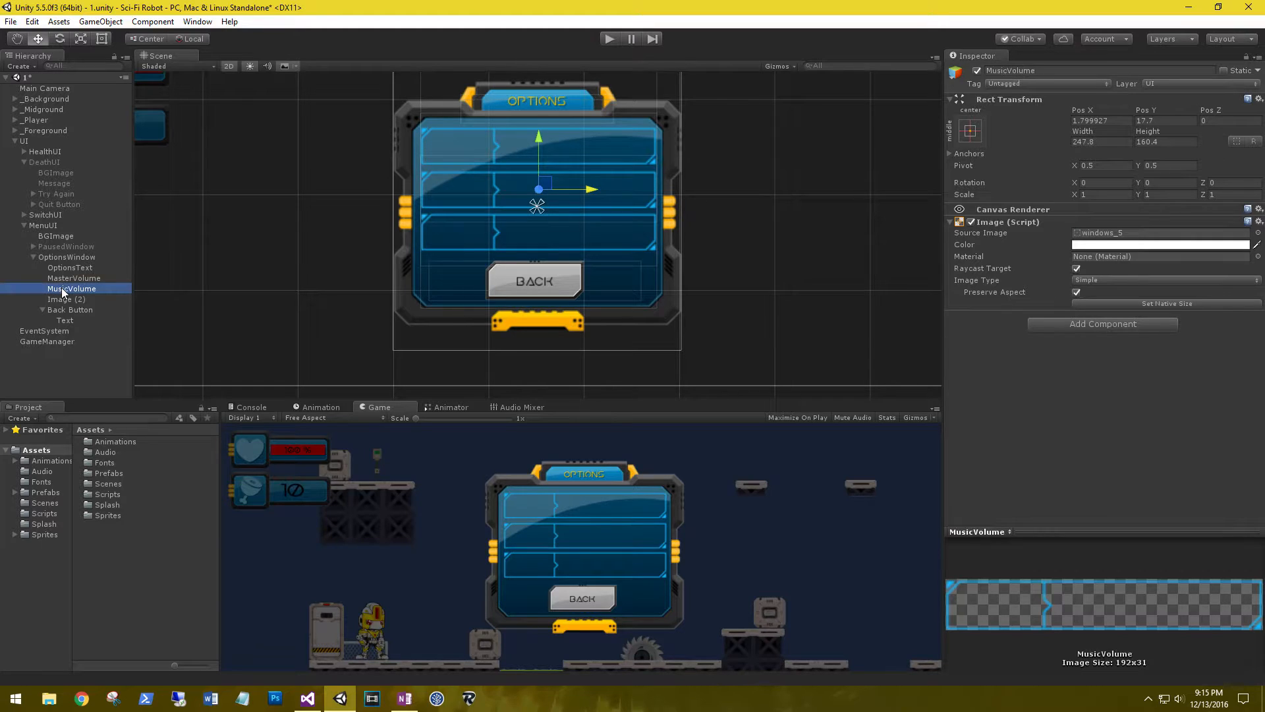
Rename the third row's object, Image (2), as "SFXVolume".
left_click(60, 301)
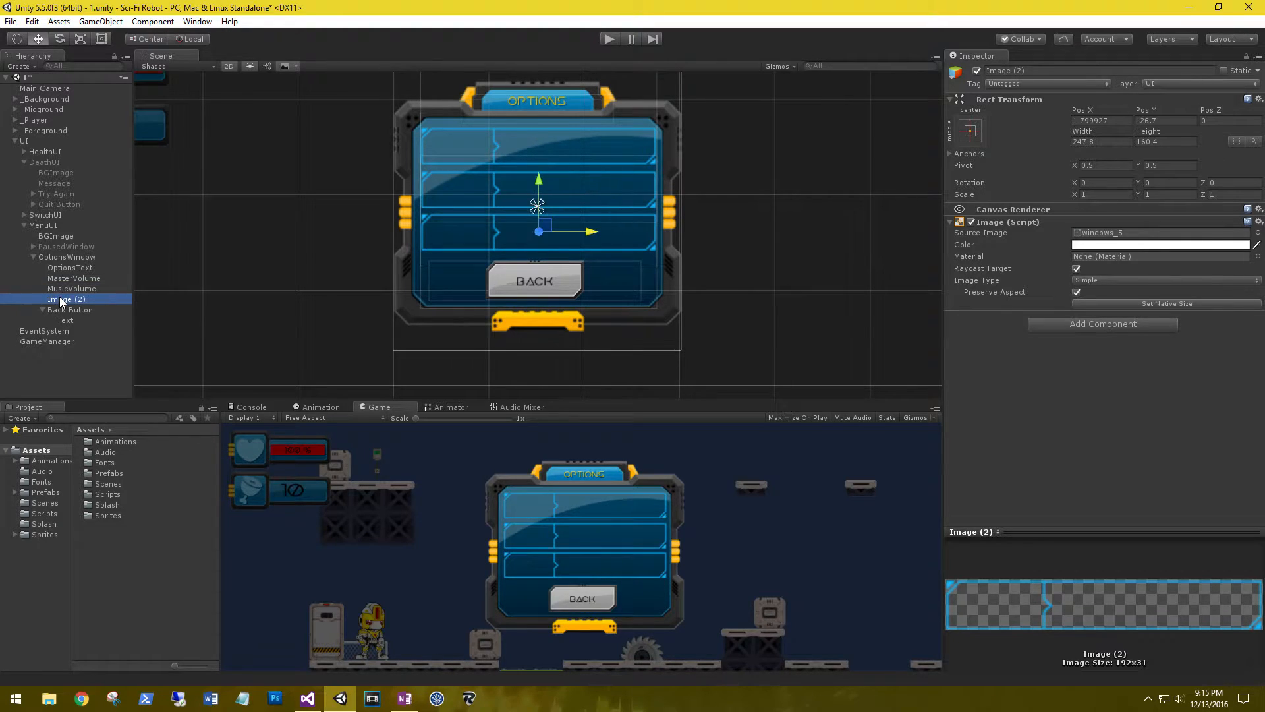
left_click(61, 301)
type("SF")
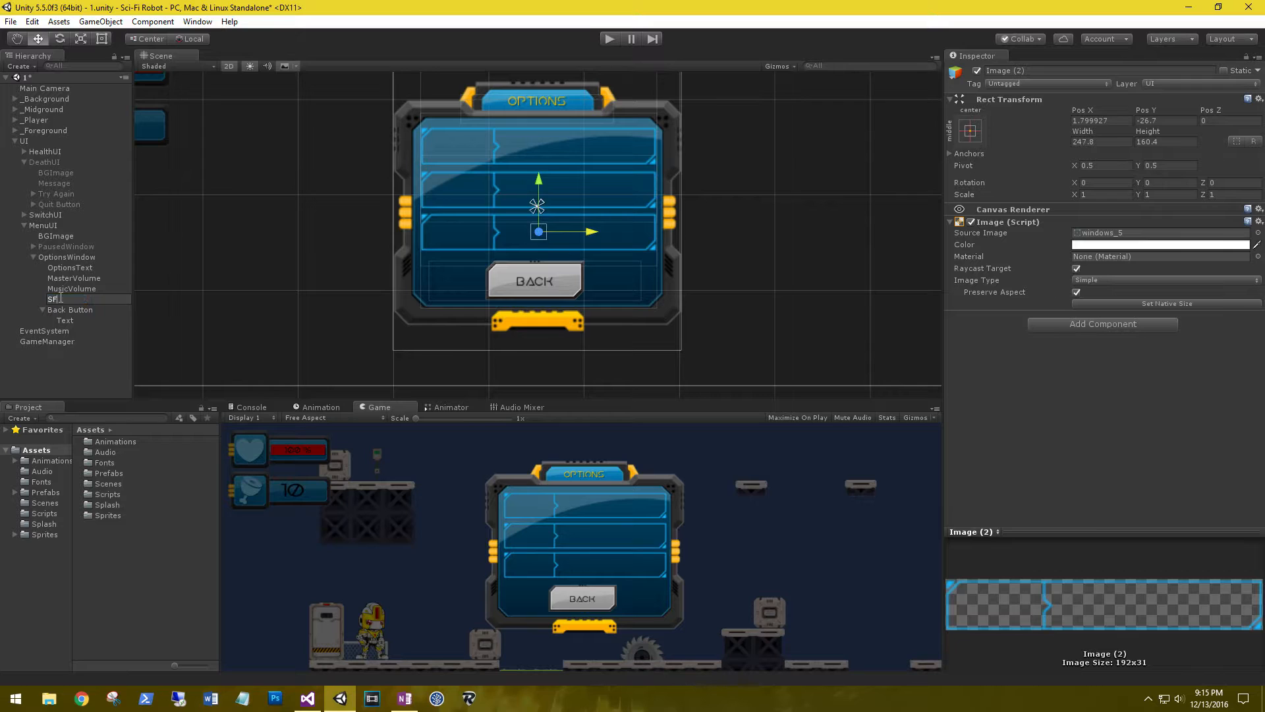
type("XVolume")
key("Return")
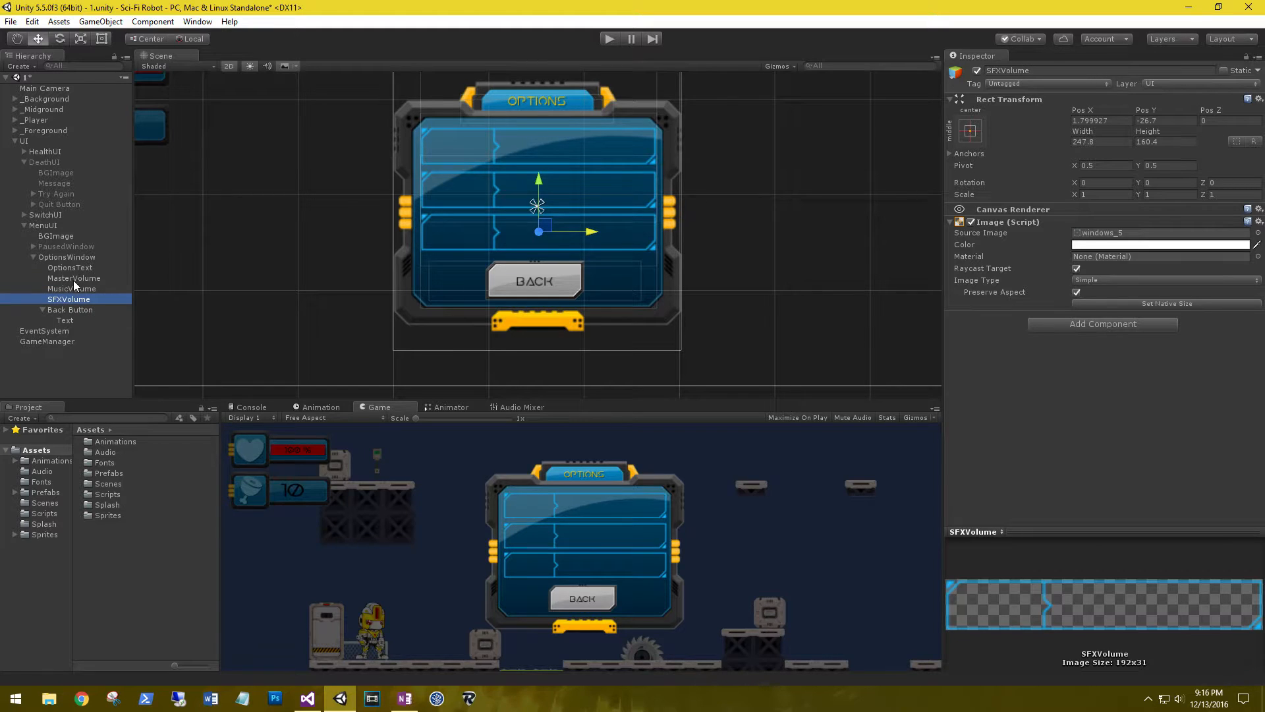
Add a UI Text as a child of MasterVolume and move it to about Pos X -43.7, Pos Y -0.7.
left_click(73, 279)
right_click(74, 277)
mouse_move(129, 458)
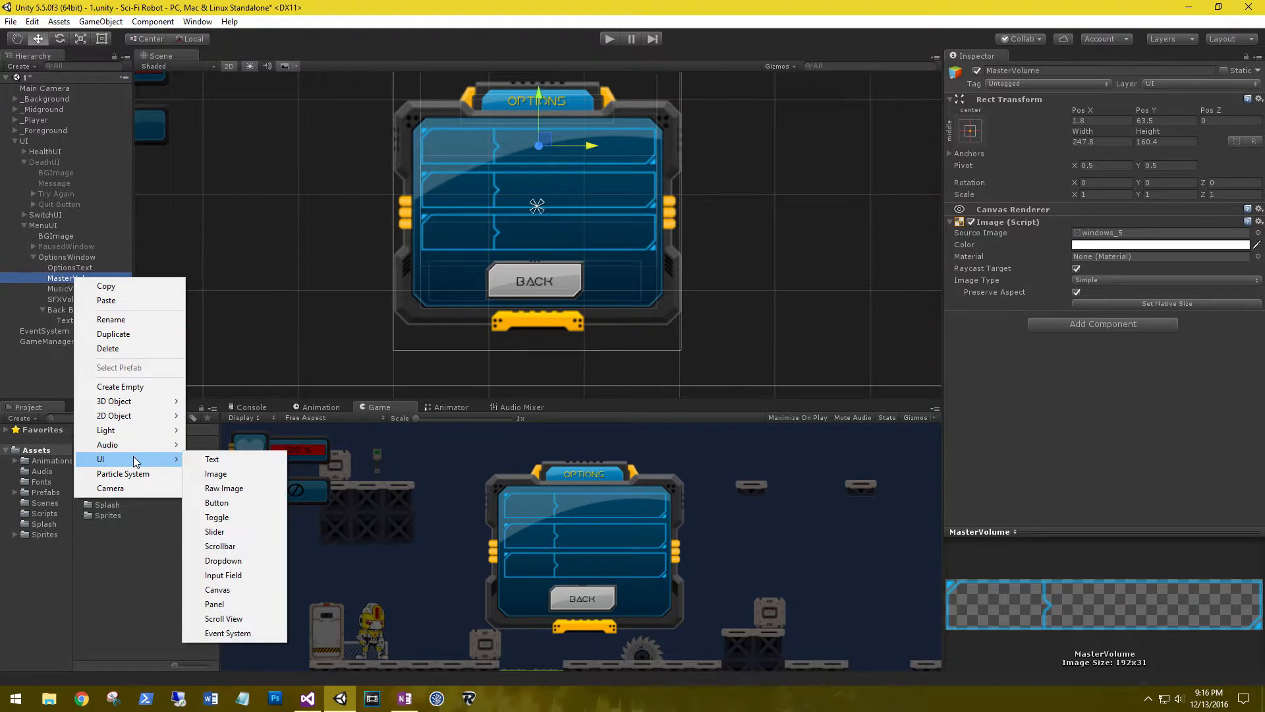
left_click(224, 459)
left_click_drag(540, 91, 540, 92)
left_click_drag(591, 149, 558, 153)
Set the MasterVolume label's text to "Master" in the earthorbiter font.
left_click(1091, 245)
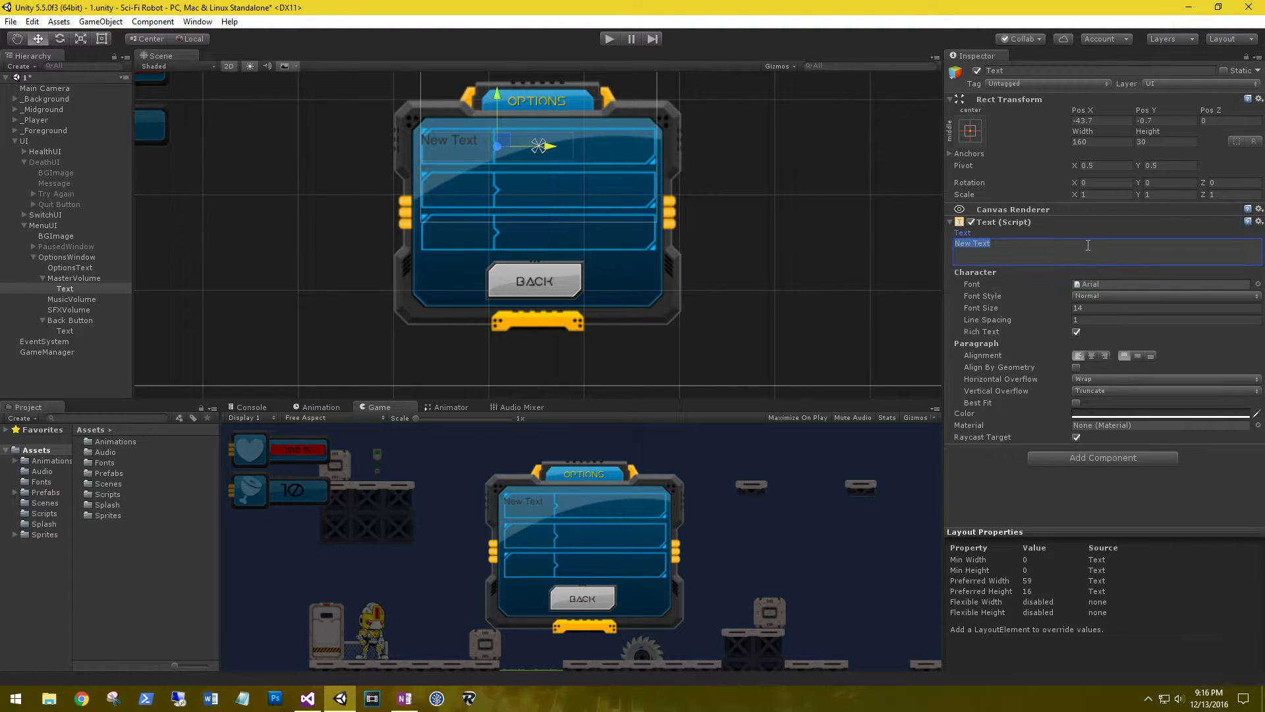
type("Master")
left_click(1258, 284)
left_click(822, 274)
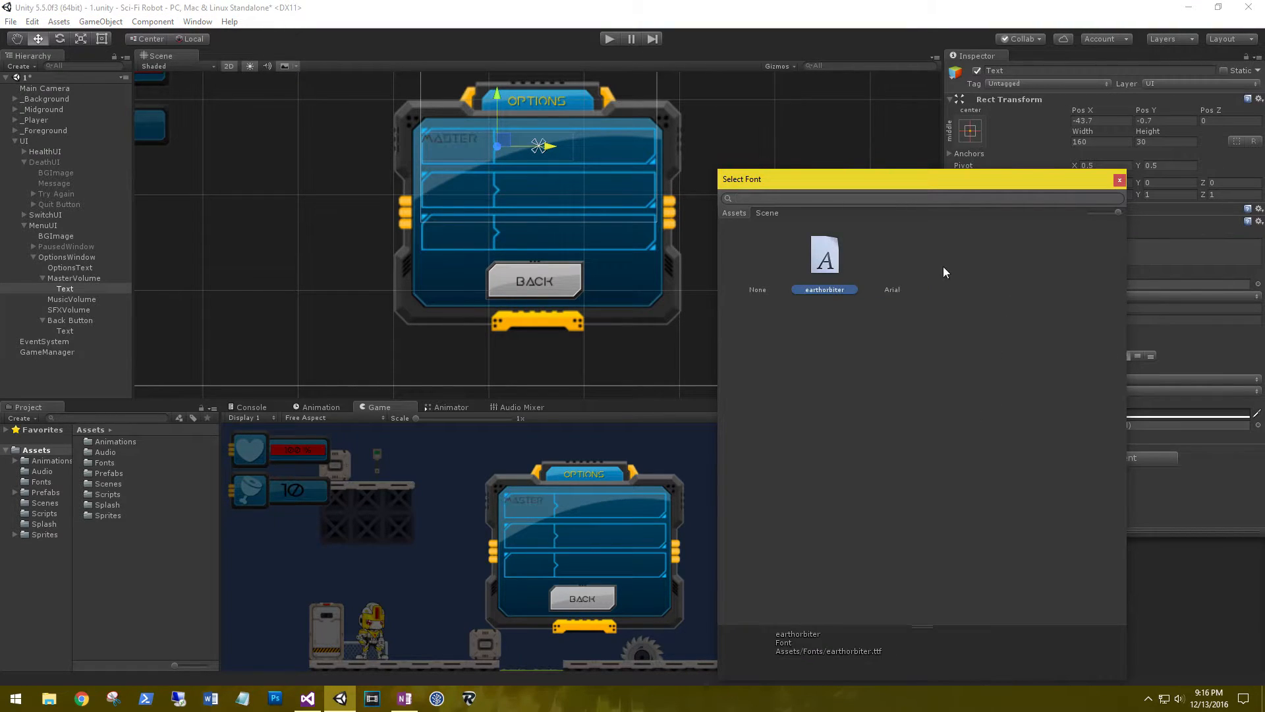
left_click(1119, 180)
Centre the "Master" label horizontally in its box and set its colour to FFCE00FF.
left_click(1091, 355)
left_click(1098, 413)
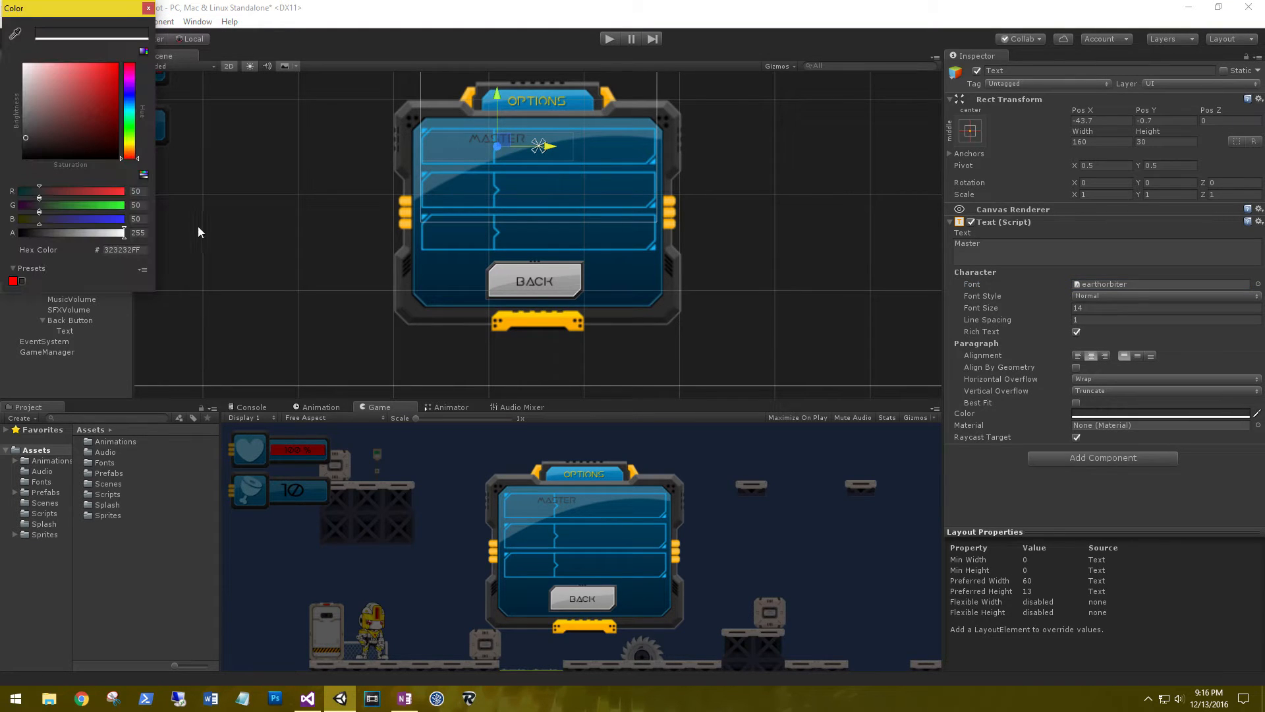
type("FFCE00FF")
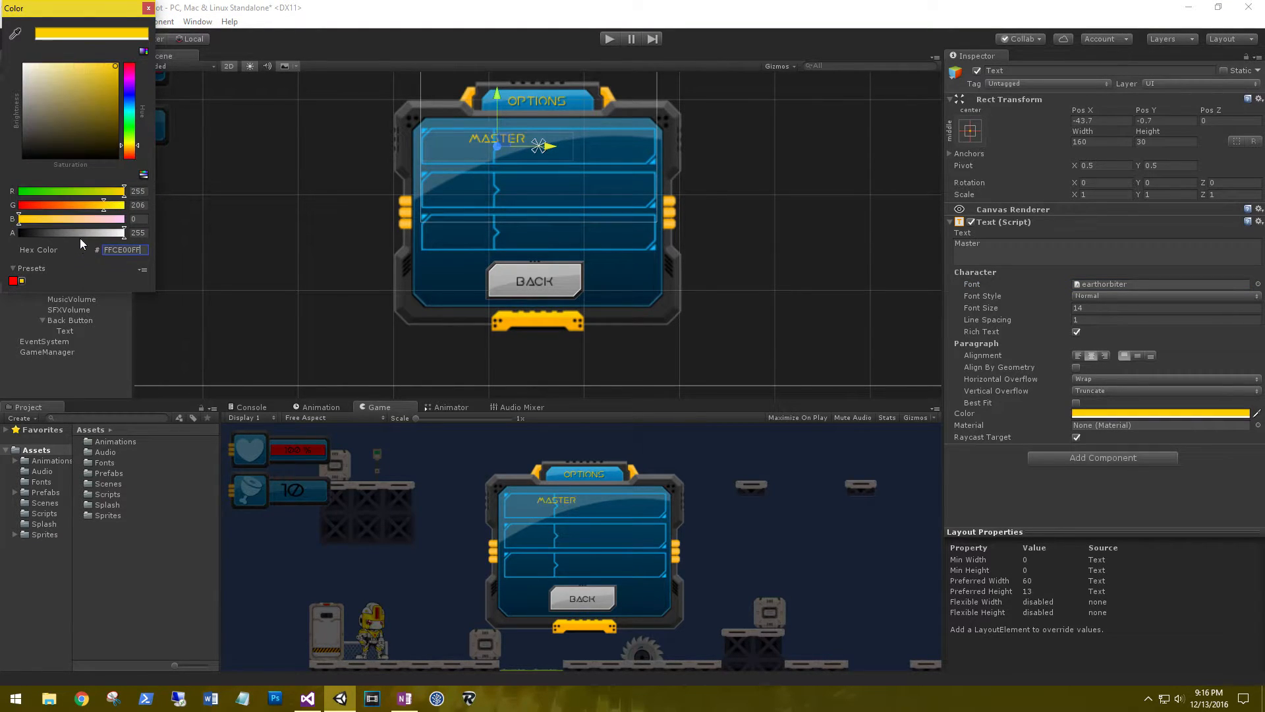
left_click(149, 9)
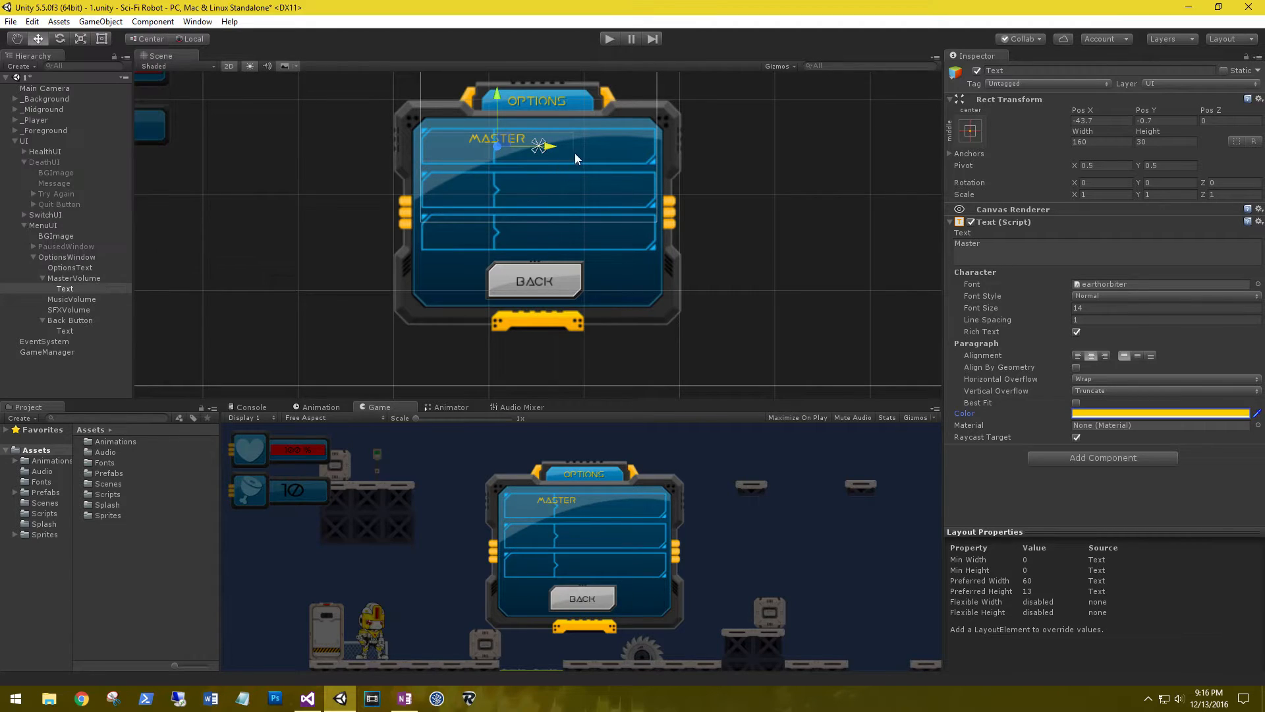
Add a Shadow component to the "Master" label and move it into the row's narrow cell, about Pos X -83.2, Pos Y -9.
left_click(1057, 464)
left_click(1054, 512)
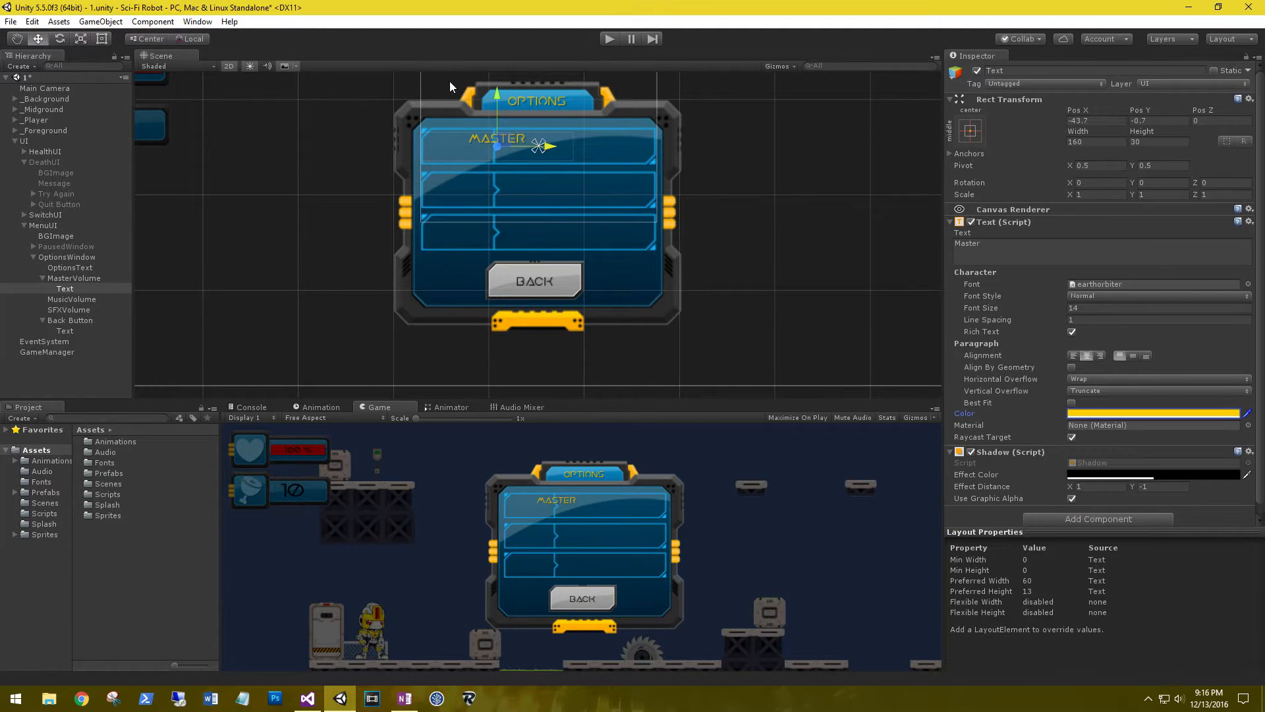
left_click_drag(497, 94, 495, 96)
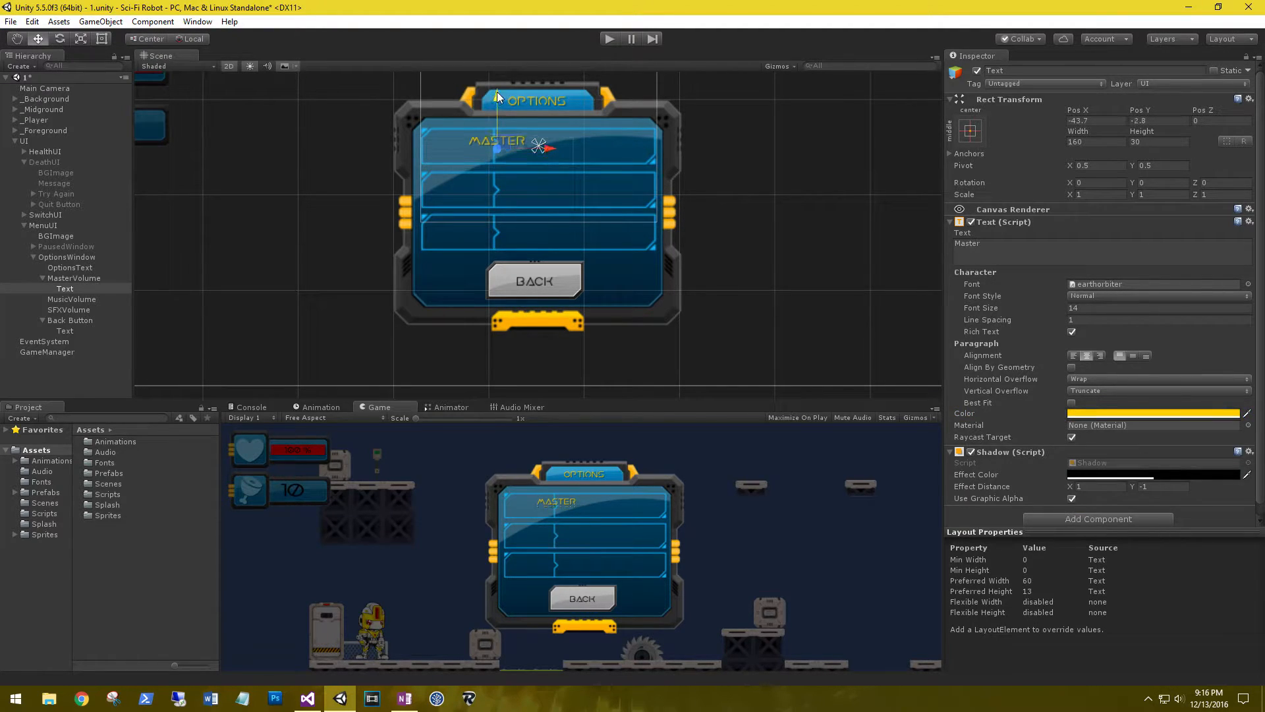
left_click_drag(547, 148, 510, 149)
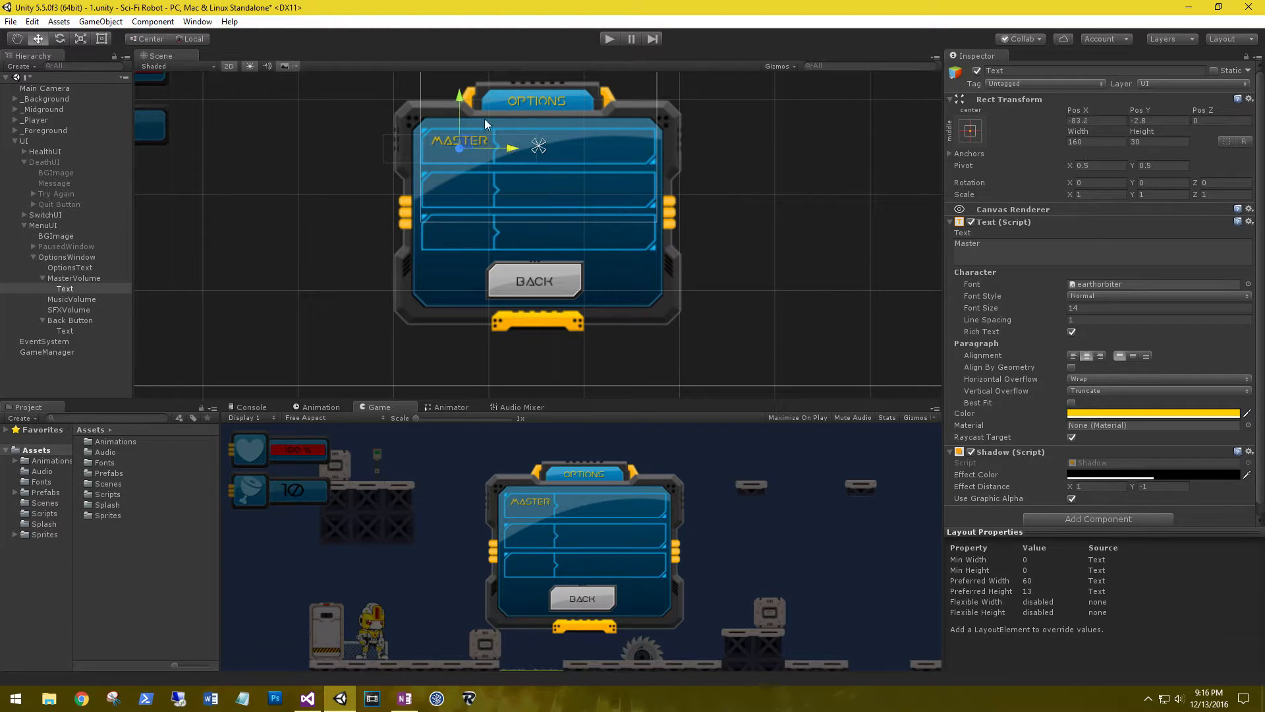
left_click_drag(461, 94, 461, 100)
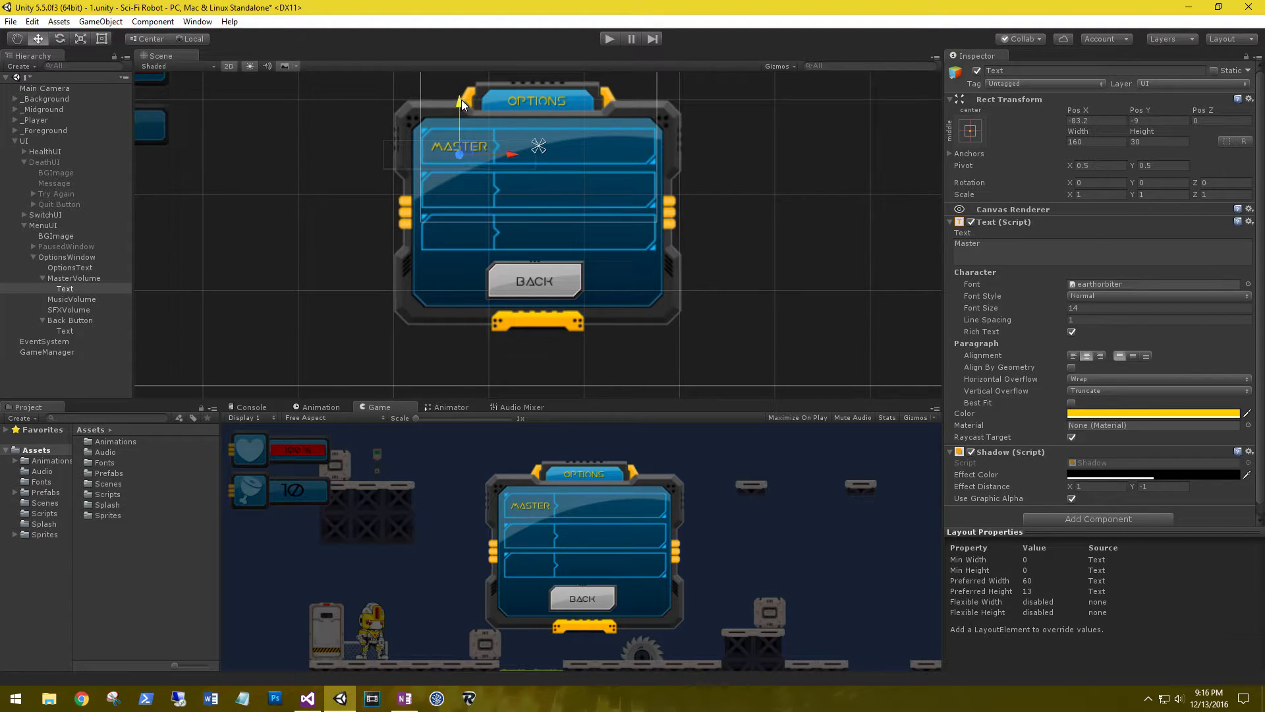
Add a UI Text as a child of MusicVolume with the text "Music".
left_click(59, 300)
right_click(60, 299)
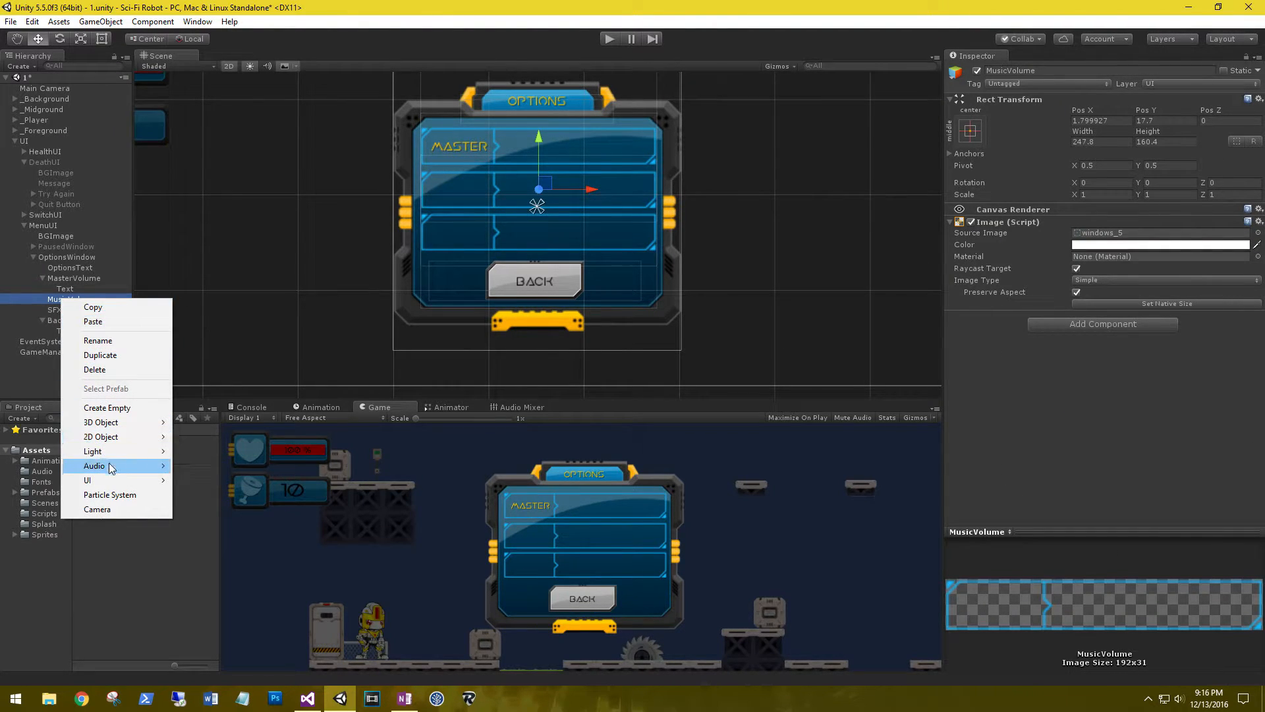
mouse_move(111, 468)
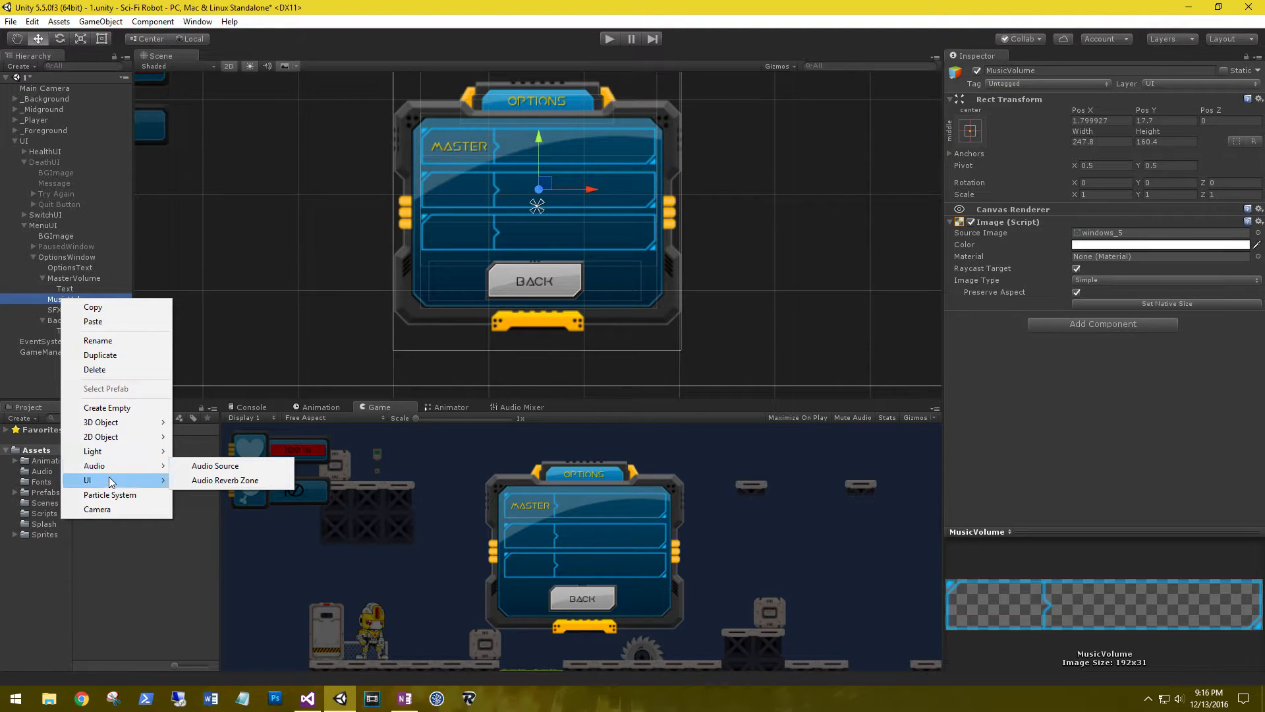
left_click(207, 483)
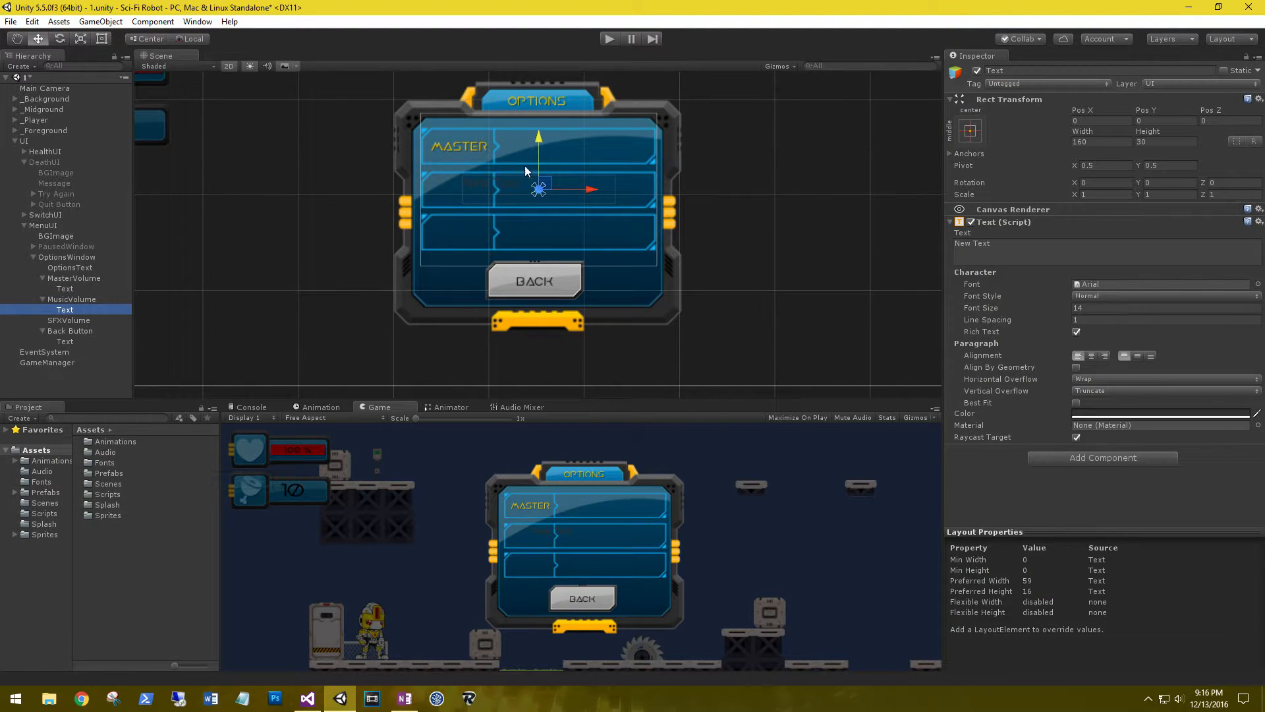
left_click(1076, 254)
type("Music")
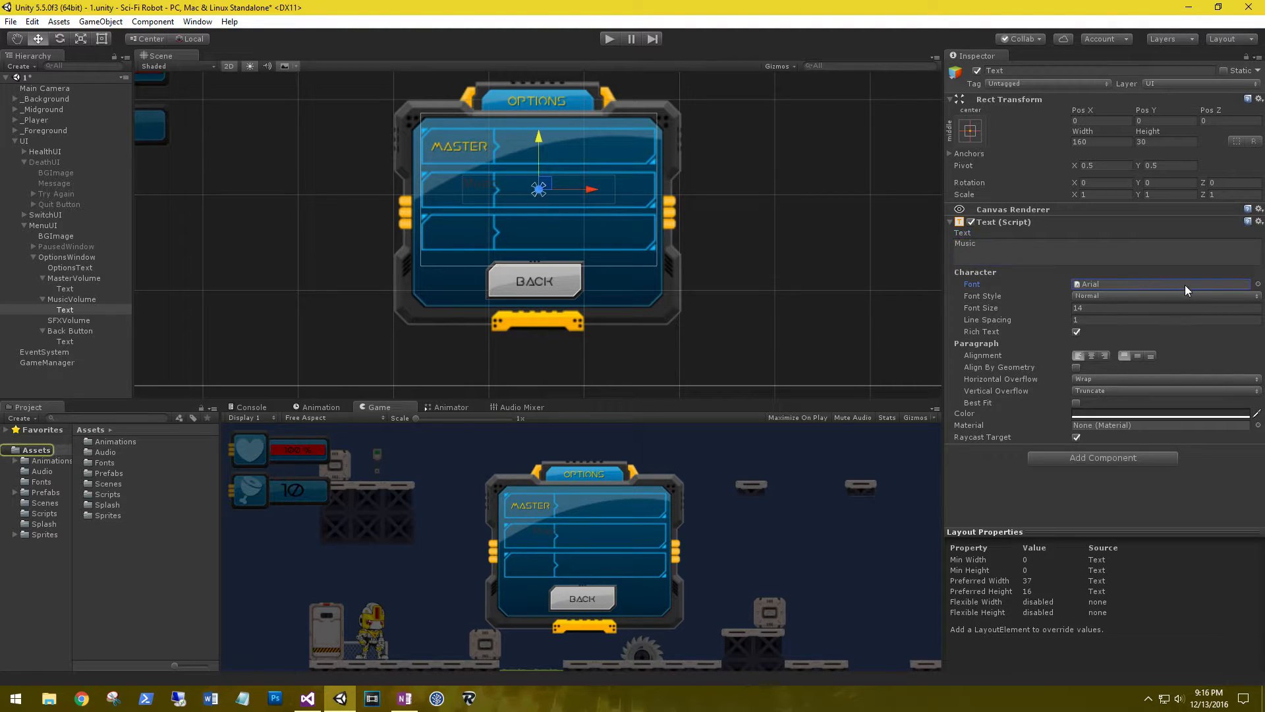
Format the "Music" label with the earthorbiter font, centred horizontal alignment and colour FFCE00FF.
left_click(1258, 284)
left_click(825, 258)
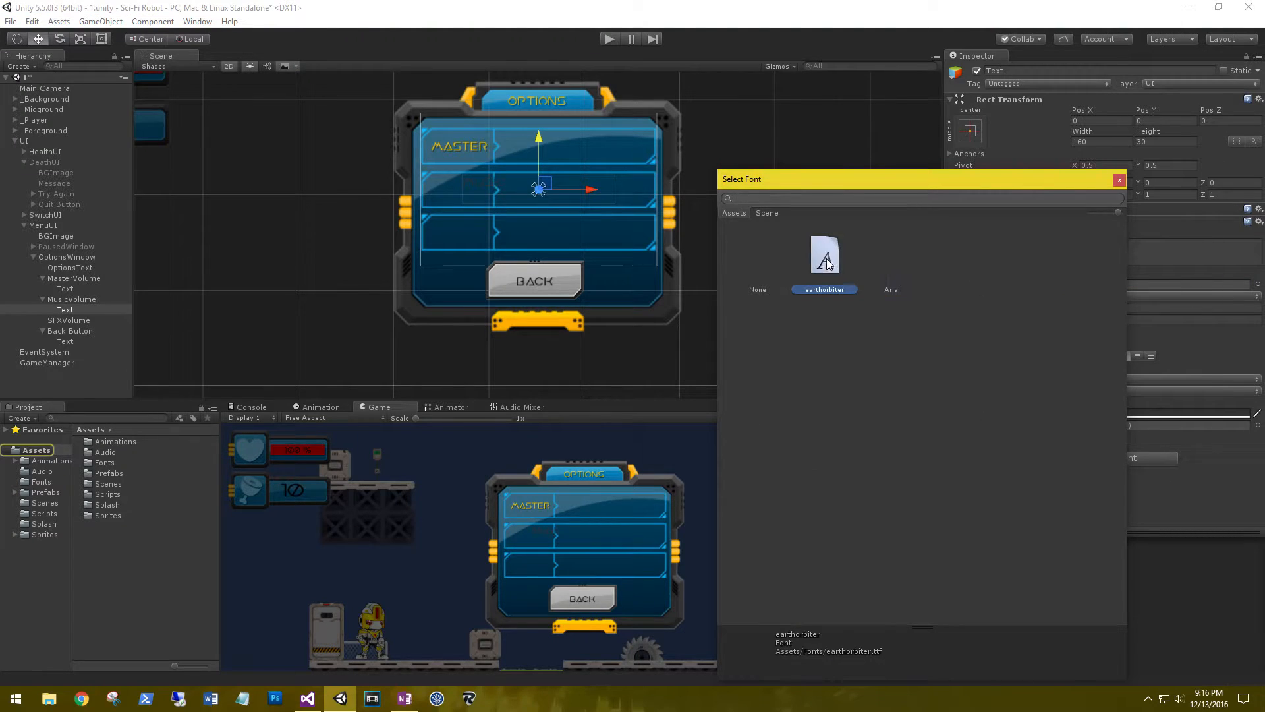
left_click(1119, 180)
left_click(1090, 356)
left_click(1085, 412)
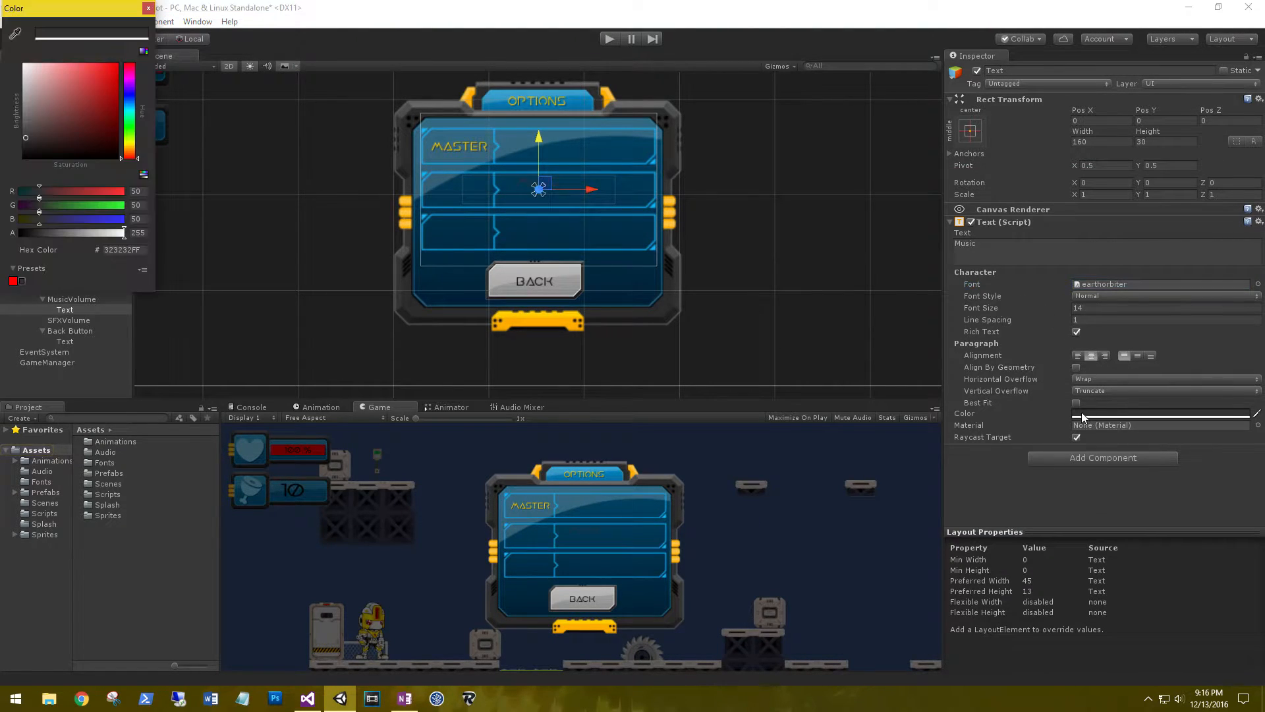
left_click(123, 250)
type("FFCE00FF")
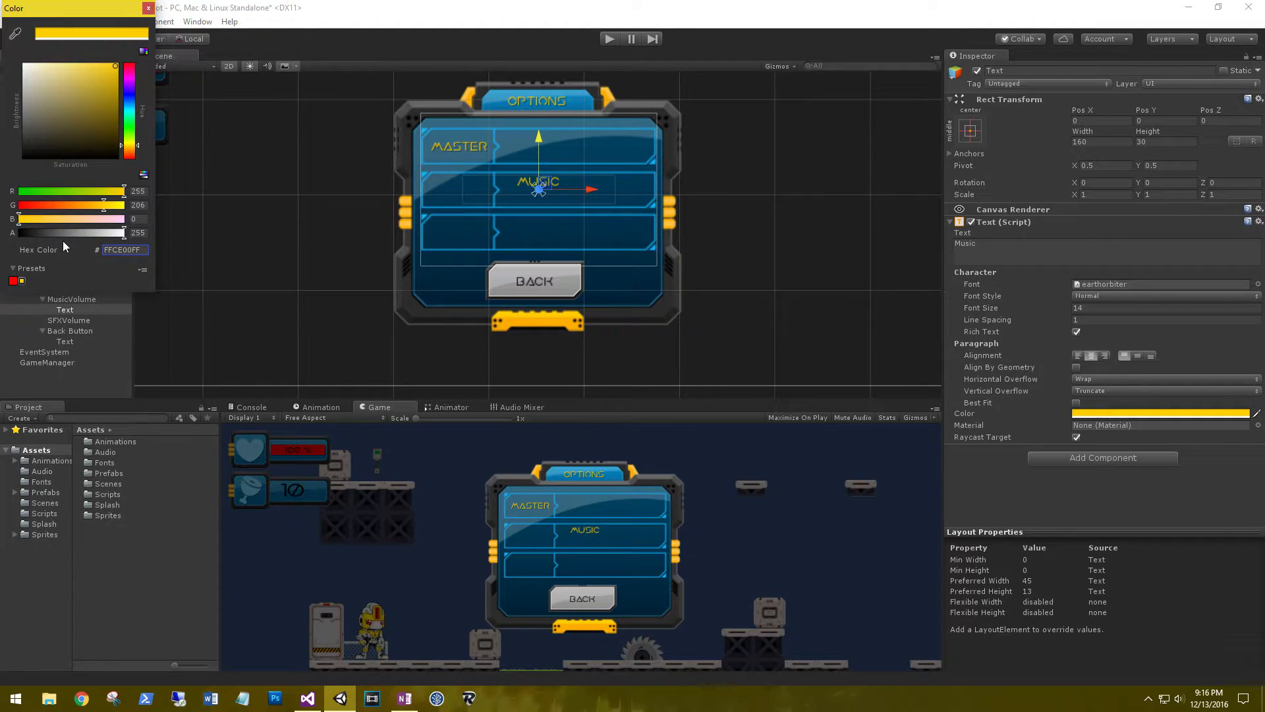
left_click(149, 8)
Add a Shadow component to the "Music" label and move it into the second row's narrow cell, about Pos X -86, Pos Y -9.7.
left_click(1067, 458)
left_click(1056, 508)
left_click_drag(591, 192, 509, 195)
left_click_drag(456, 134, 459, 147)
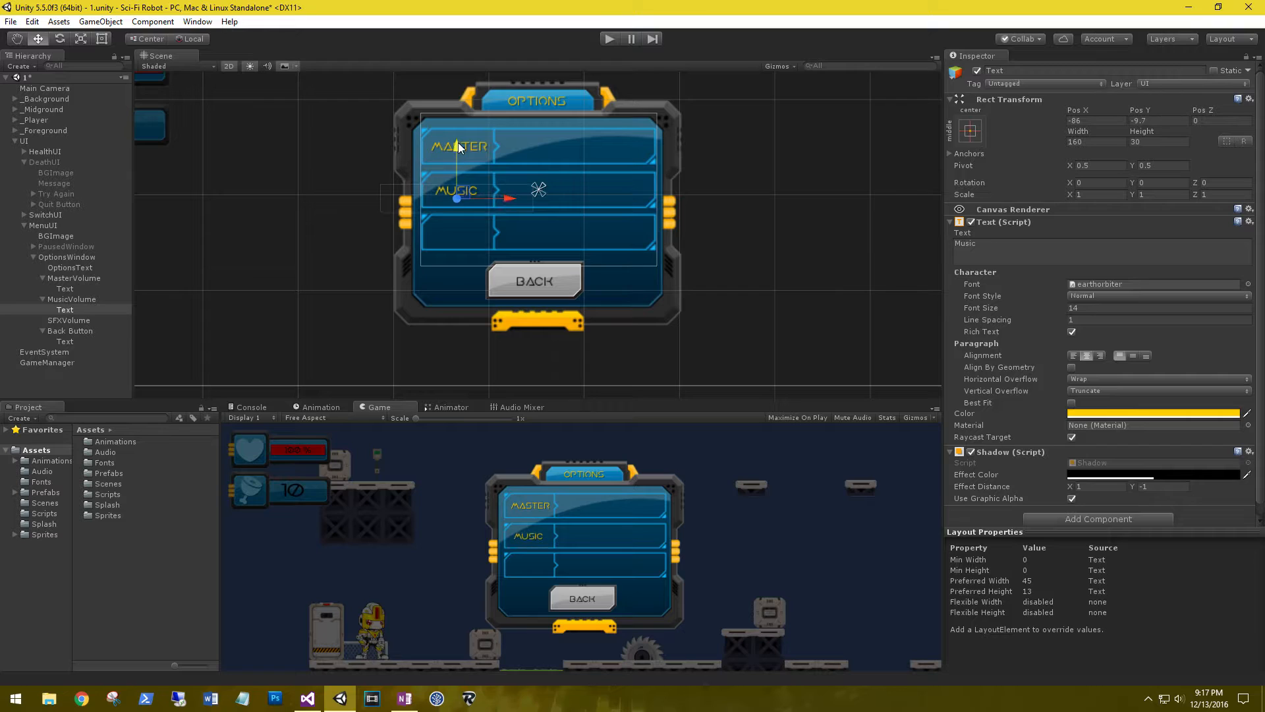
Add a UI Text as a child of SFXVolume with the text "SFX" in the earthorbiter font.
left_click(59, 321)
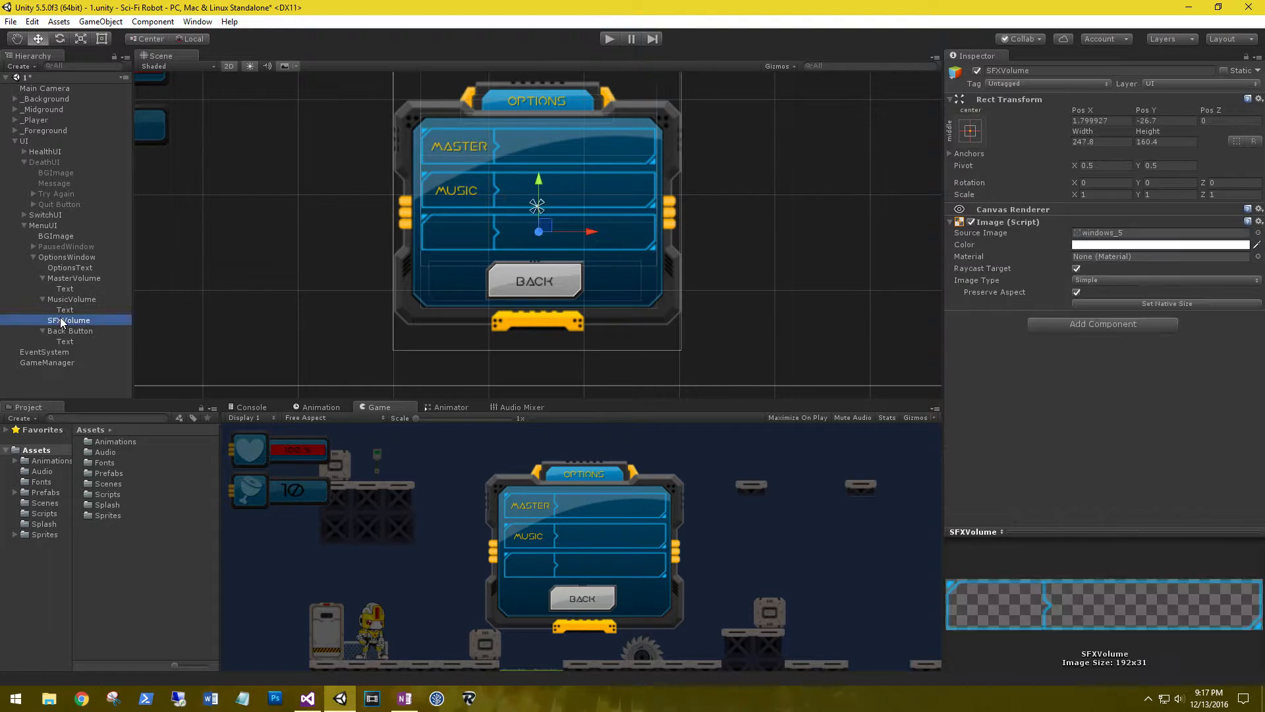
right_click(61, 321)
mouse_move(119, 502)
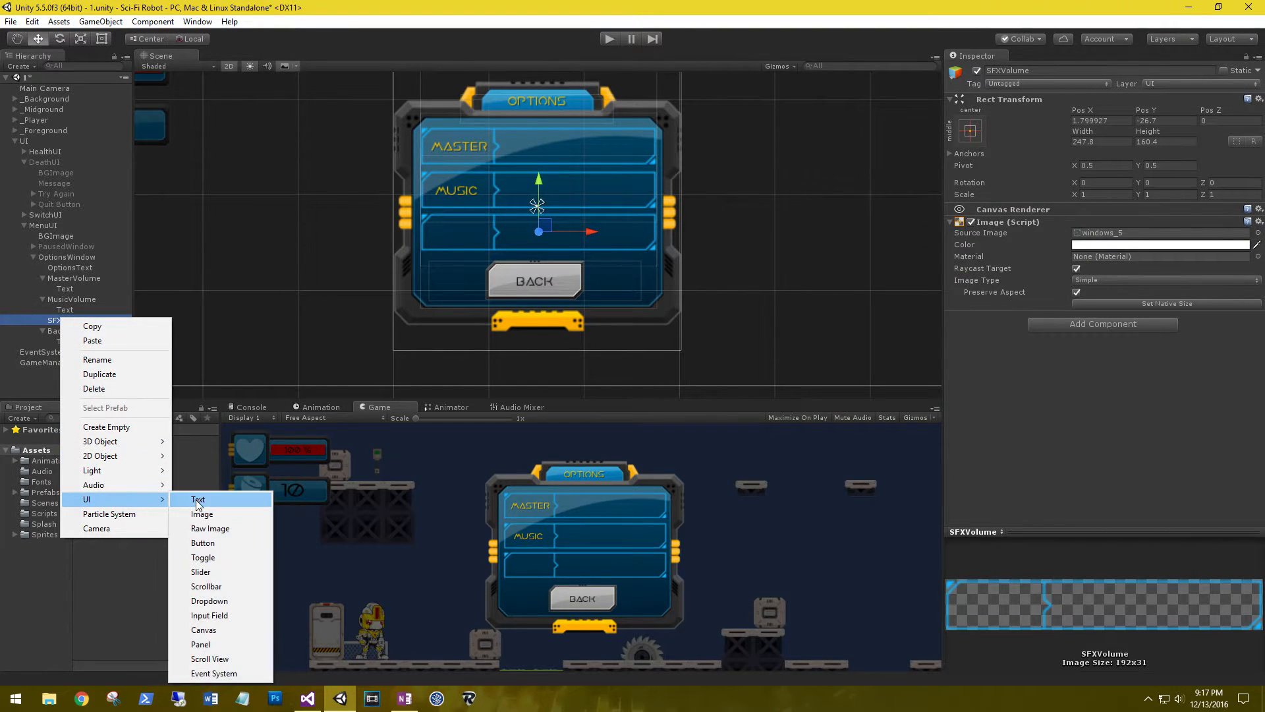
left_click(197, 500)
left_click(1042, 244)
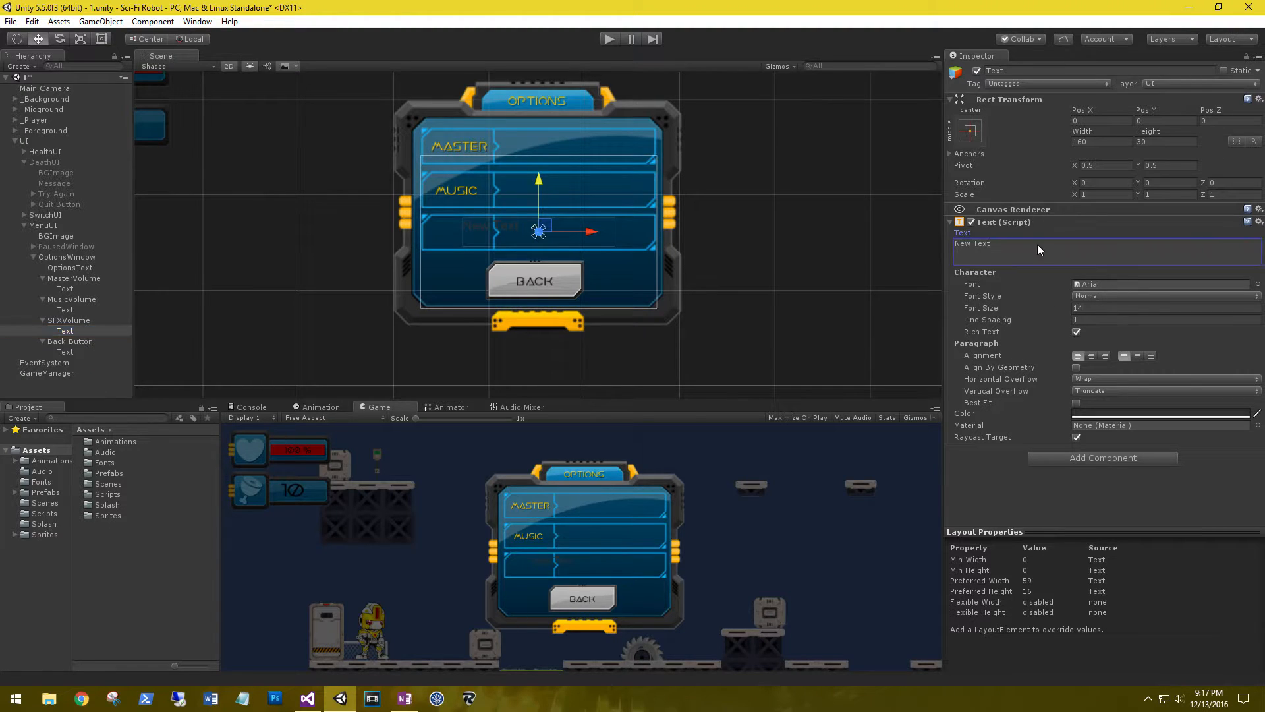
type("SFX")
left_click(1259, 284)
left_click(827, 261)
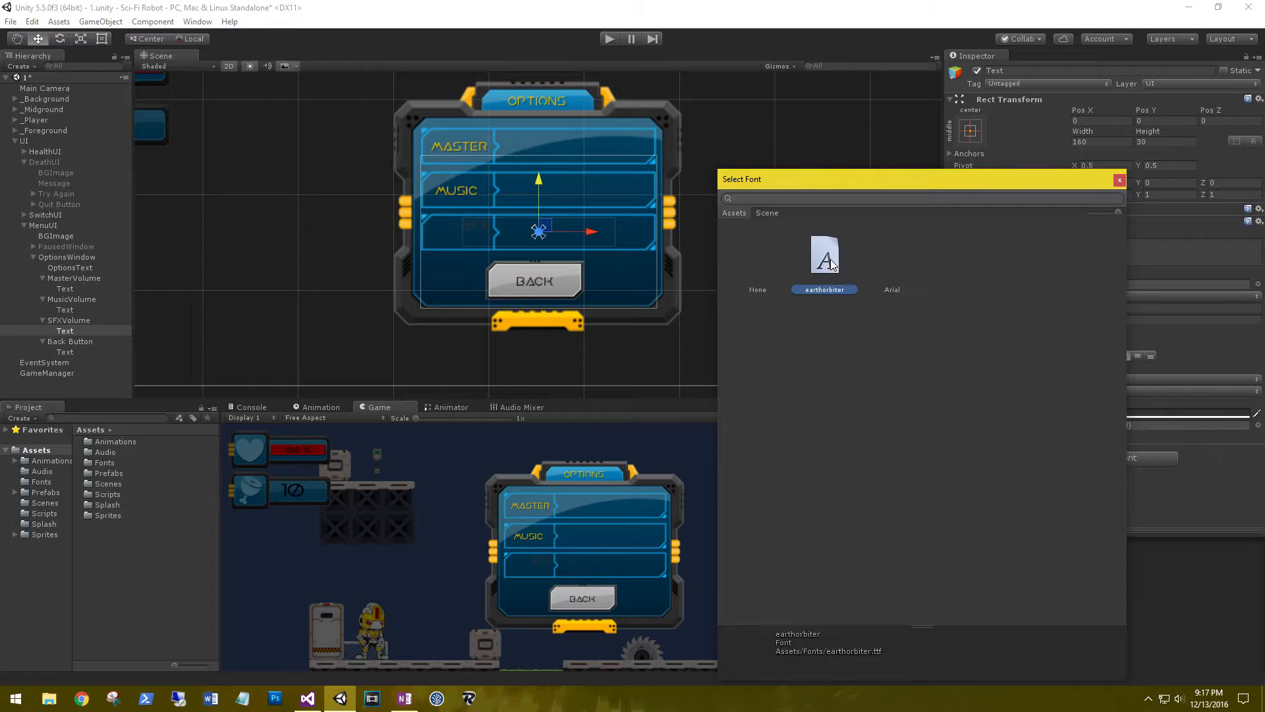
left_click(1119, 180)
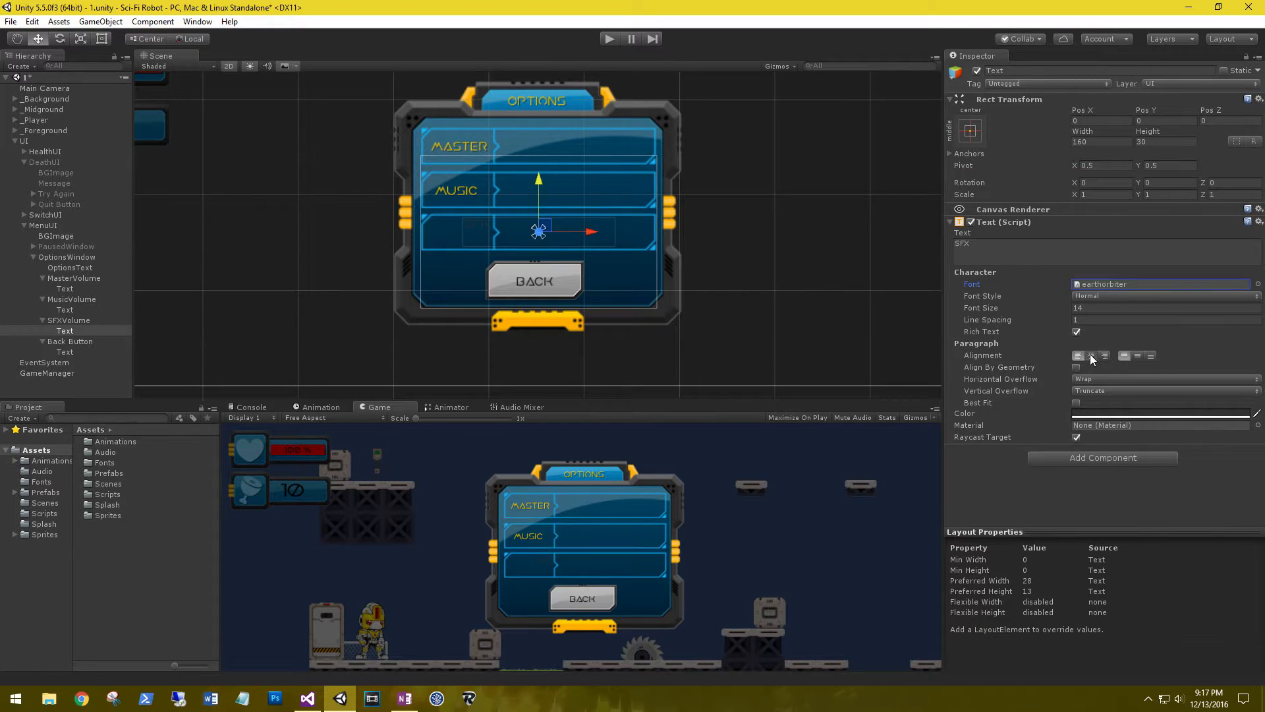
Centre the "SFX" label's text horizontally and set its colour to FFCE00FF.
left_click(1092, 415)
left_click(139, 249)
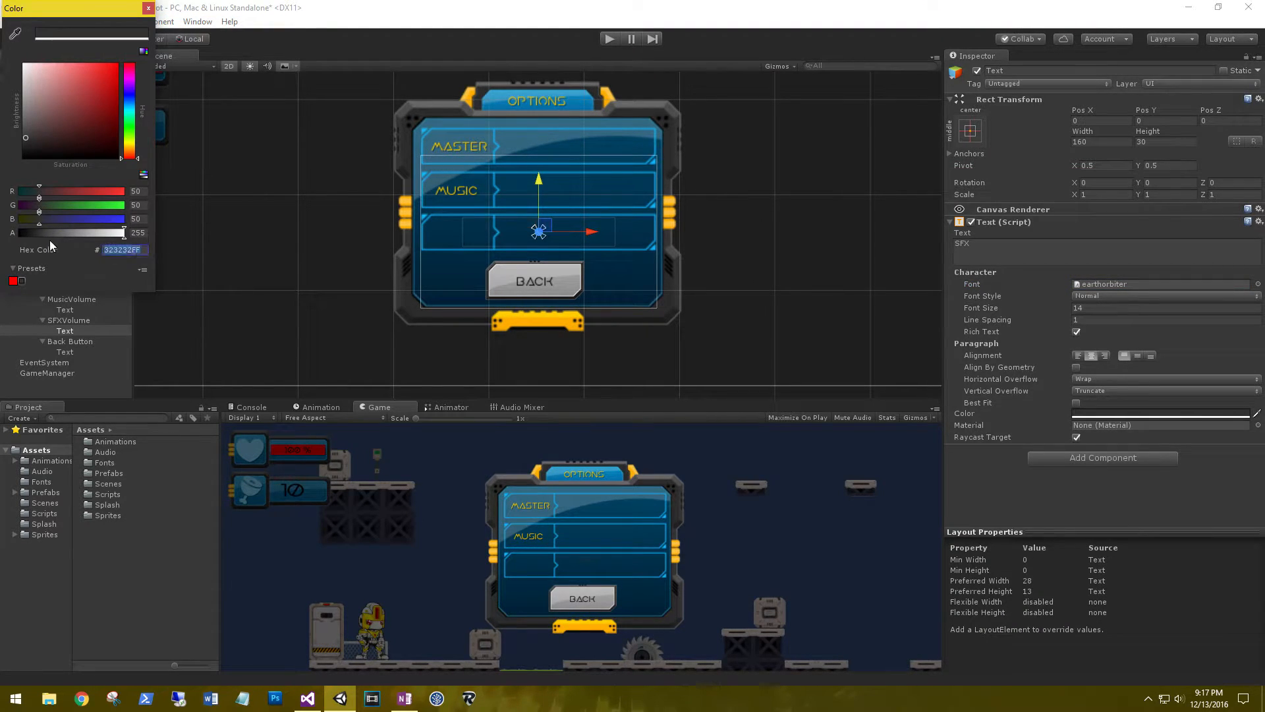
type("FFCE00FF")
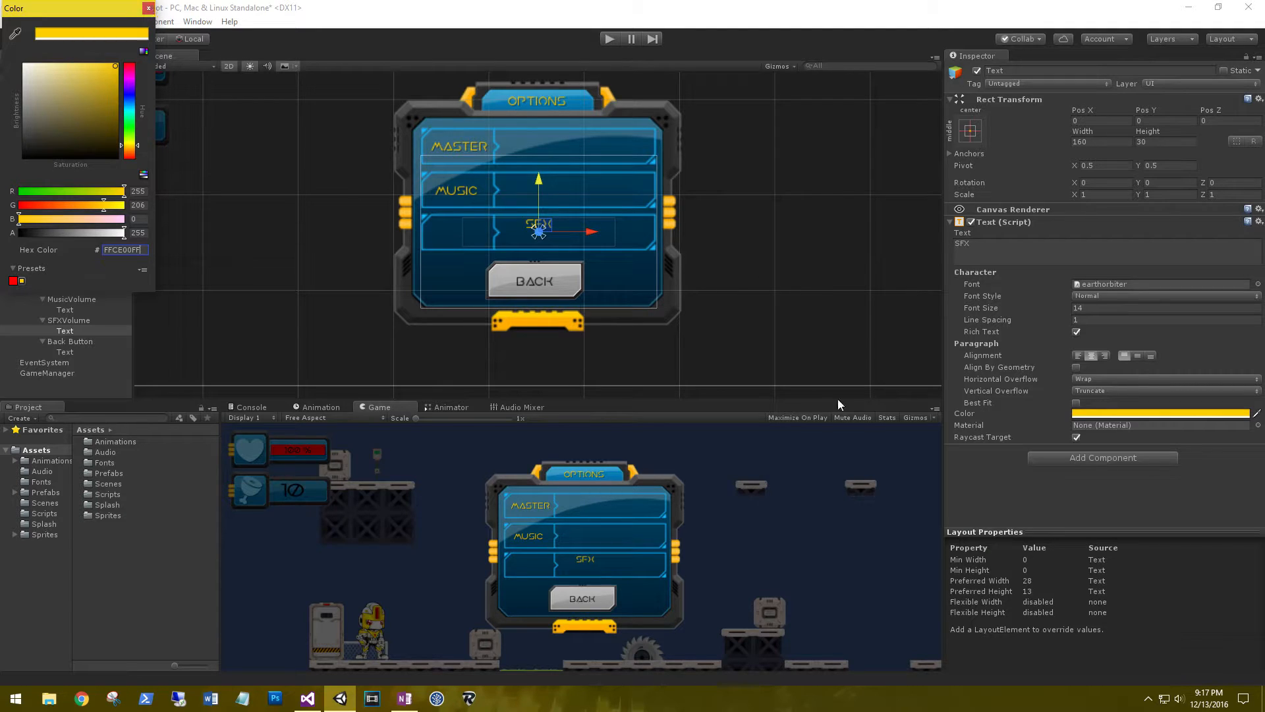
left_click(148, 8)
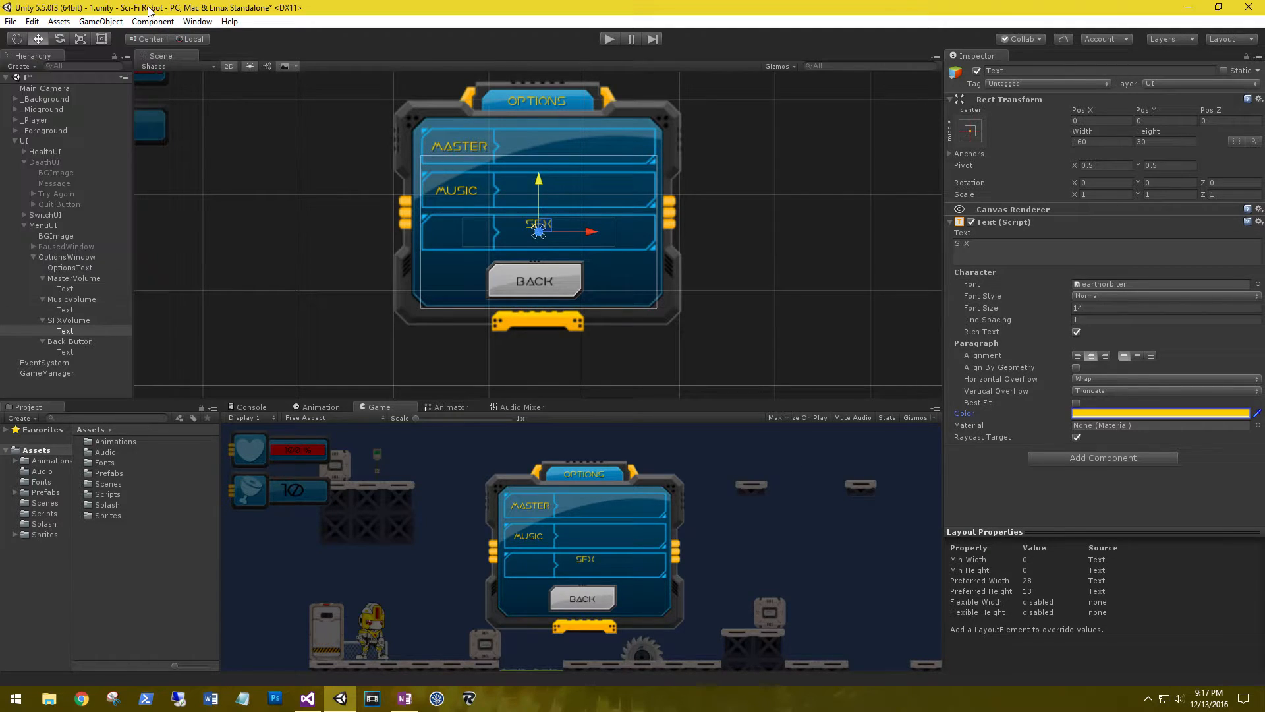
Add a Shadow component to the "SFX" label and move it into the third row's narrow cell, about Pos X -84.7, Pos Y -7.6.
left_click(1098, 458)
left_click(1079, 508)
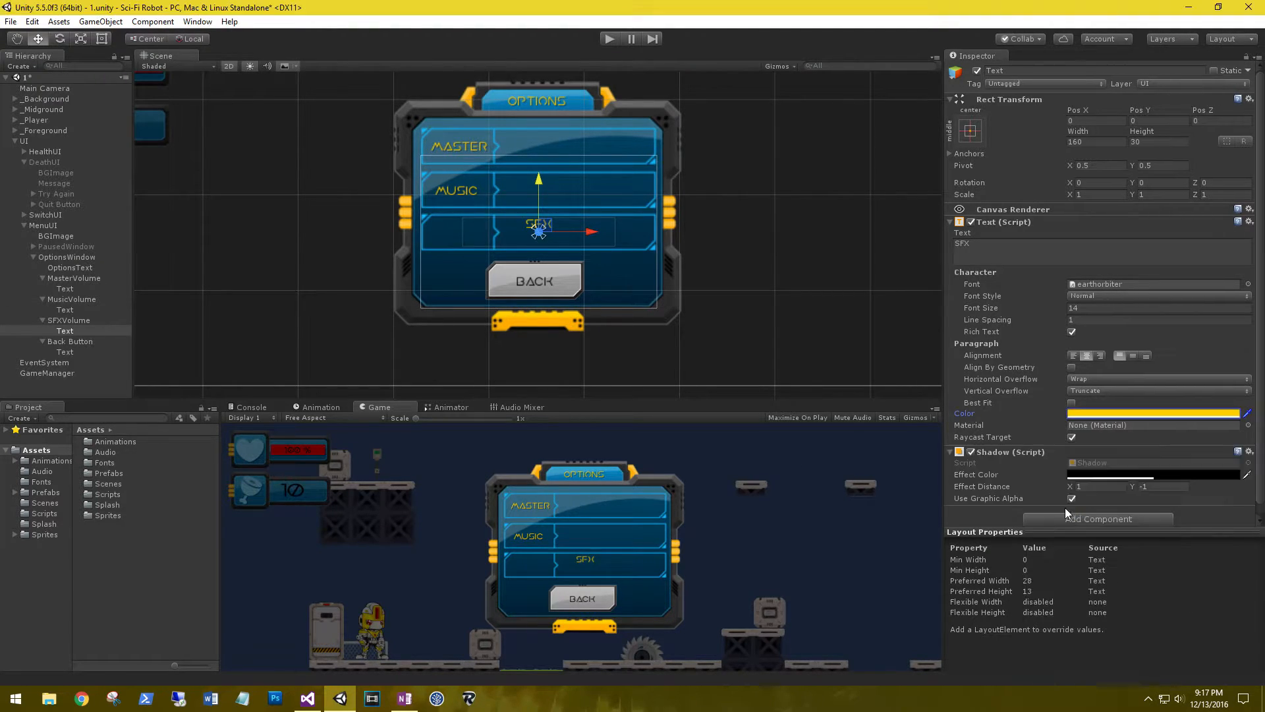
left_click_drag(593, 235, 508, 228)
left_click_drag(458, 179, 460, 187)
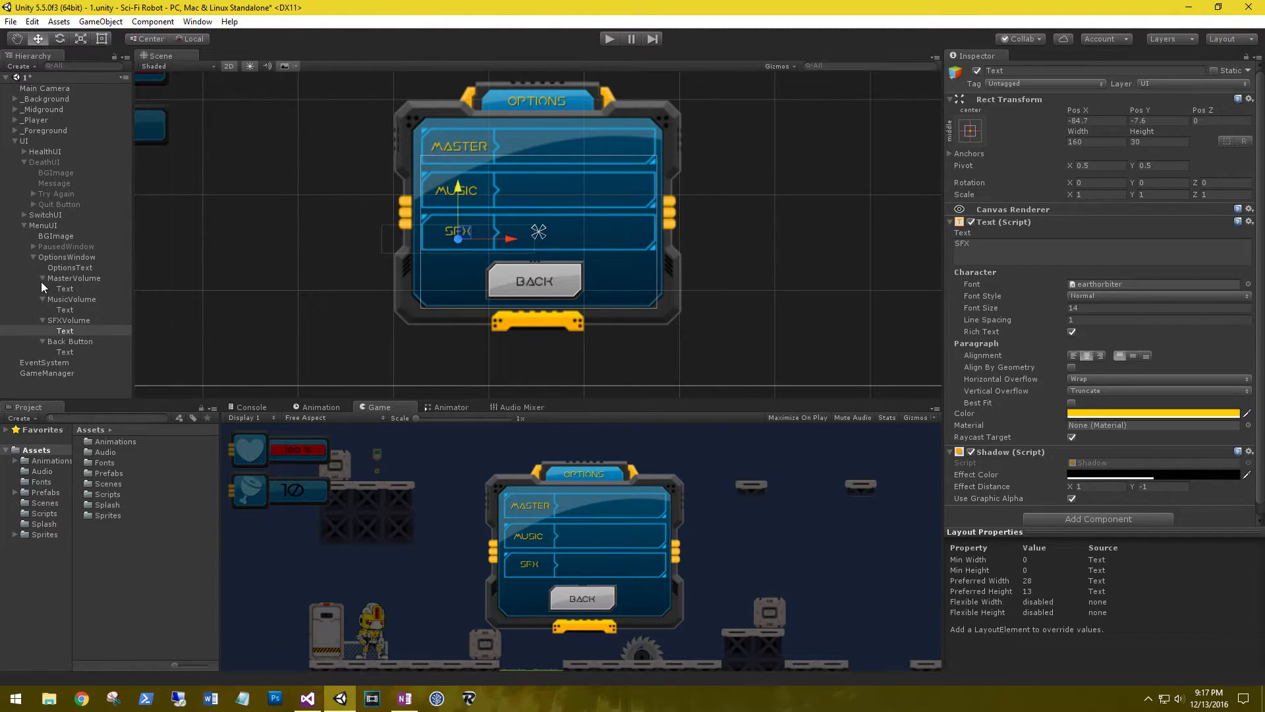
Add a UI Slider as a child of MasterVolume and move it into the row's wide cell, about Pos X 38.9, Pos Y -2.8.
left_click(68, 279)
right_click(69, 282)
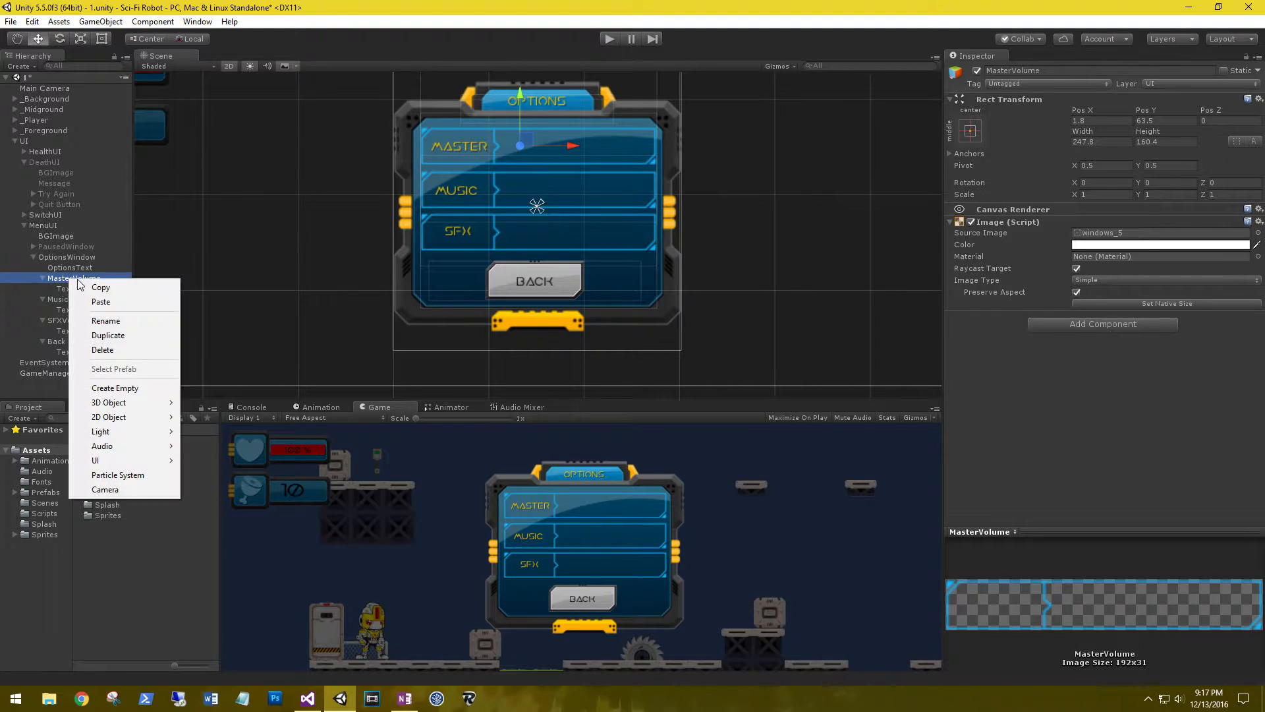
mouse_move(134, 464)
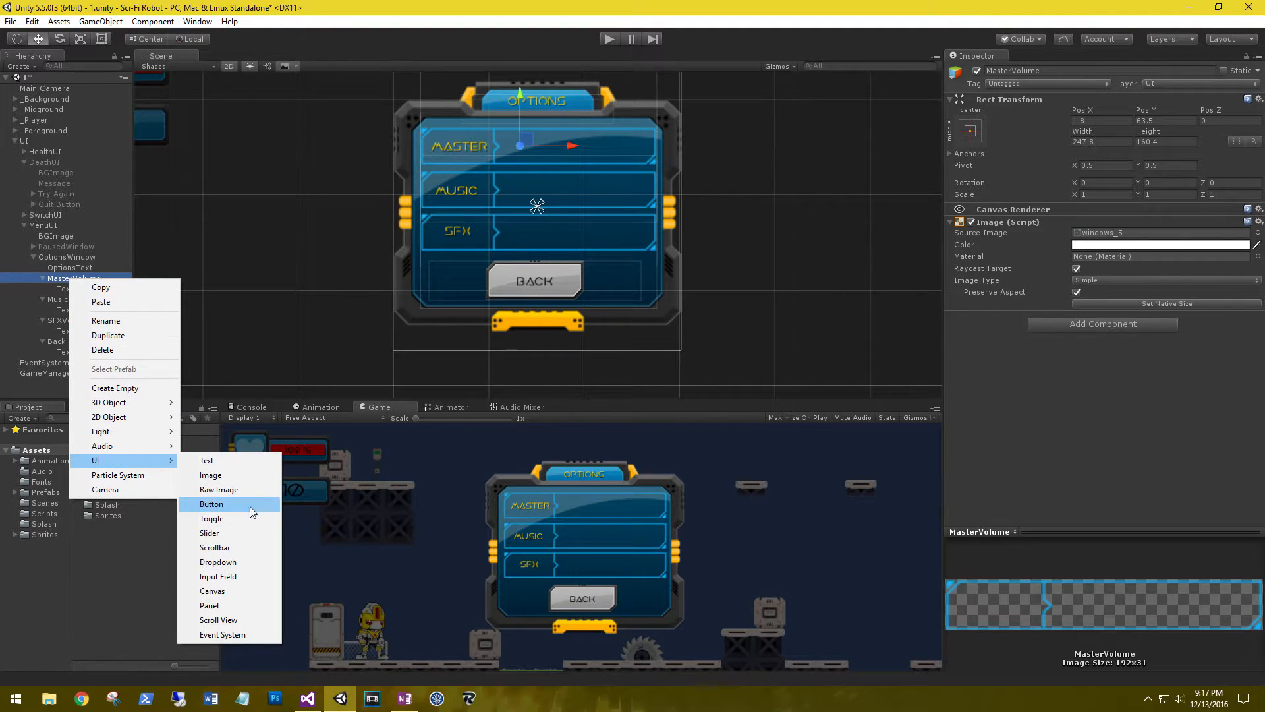
left_click(232, 532)
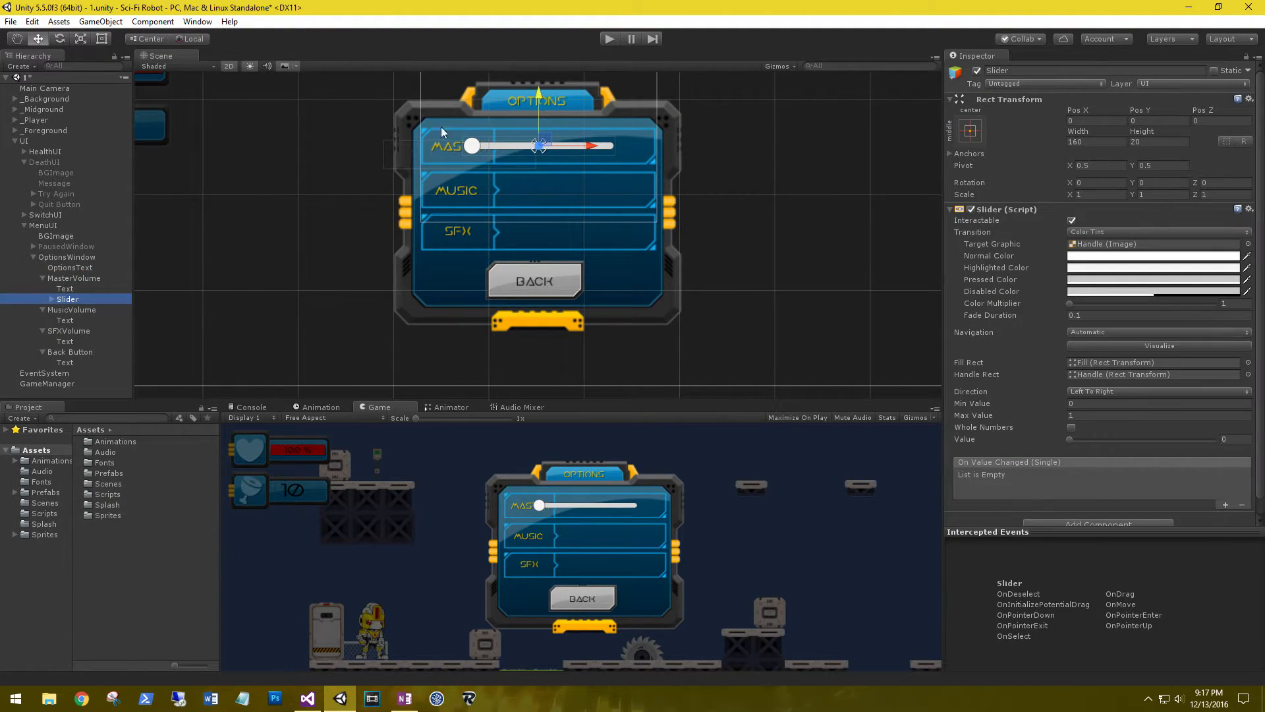
left_click_drag(539, 93, 539, 95)
left_click_drag(591, 154, 628, 150)
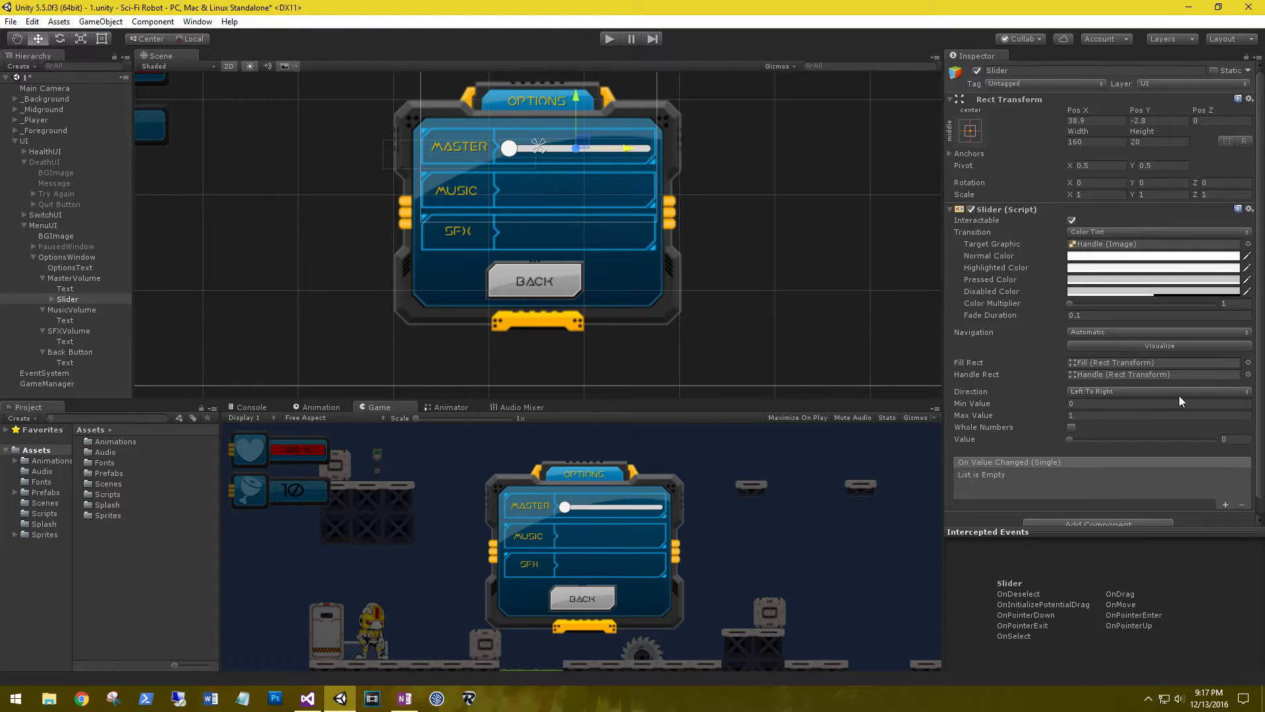
Match the Master slider to the Audio Mixer range with Min Value -80, Max Value 20 and direction Right To Left.
left_click(1090, 416)
left_click(513, 409)
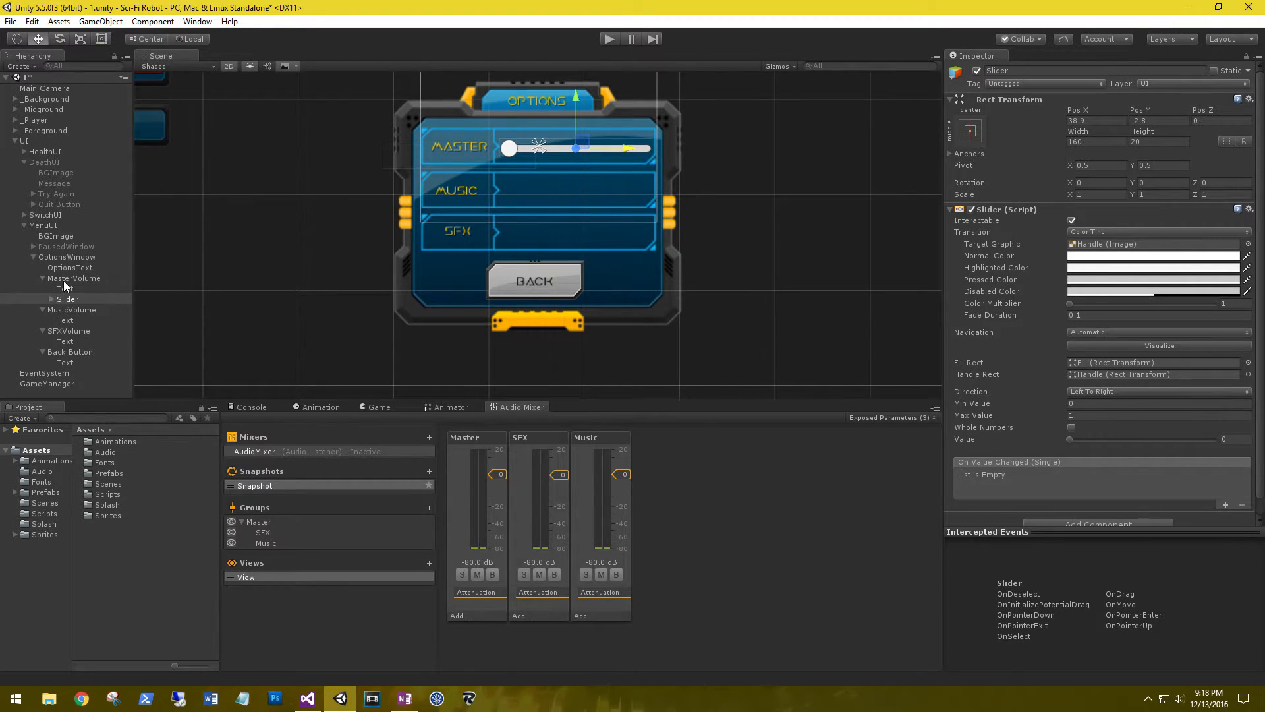
left_click(66, 300)
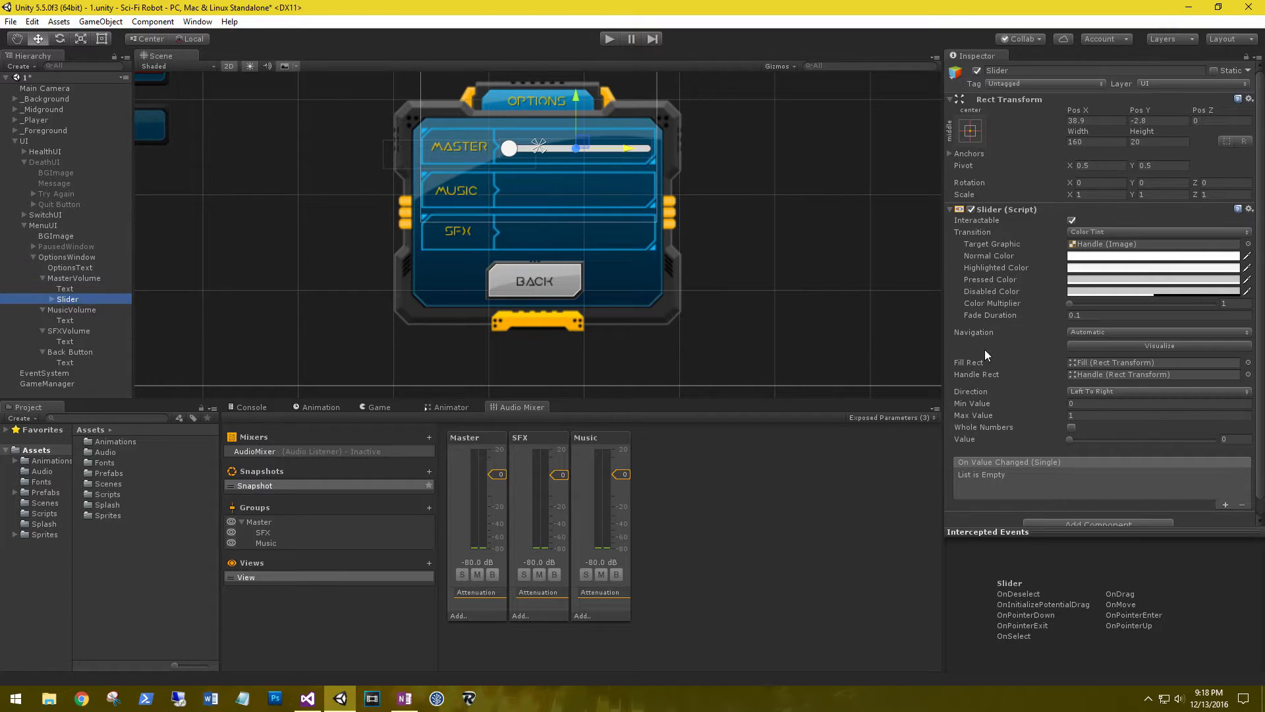
left_click(1084, 403)
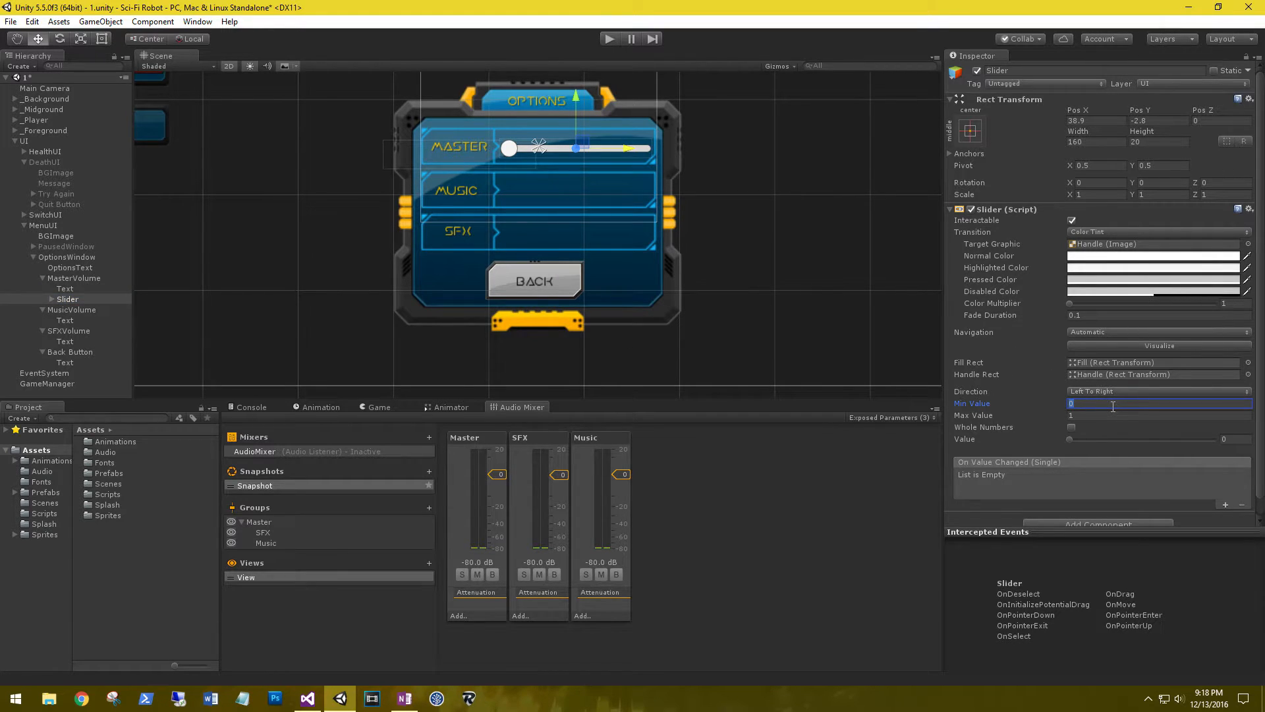
type("-80")
key("Tab")
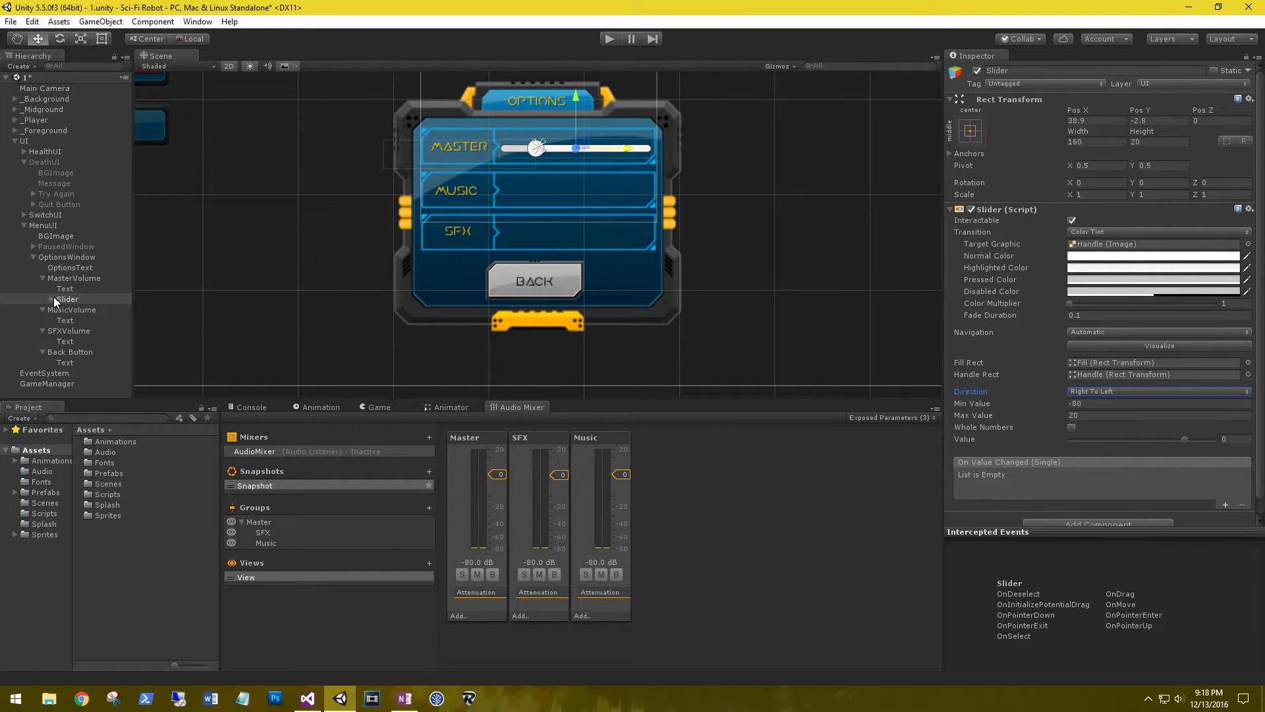
Set the source image of the Master slider's Background to the elements_288 sprite.
left_click(51, 299)
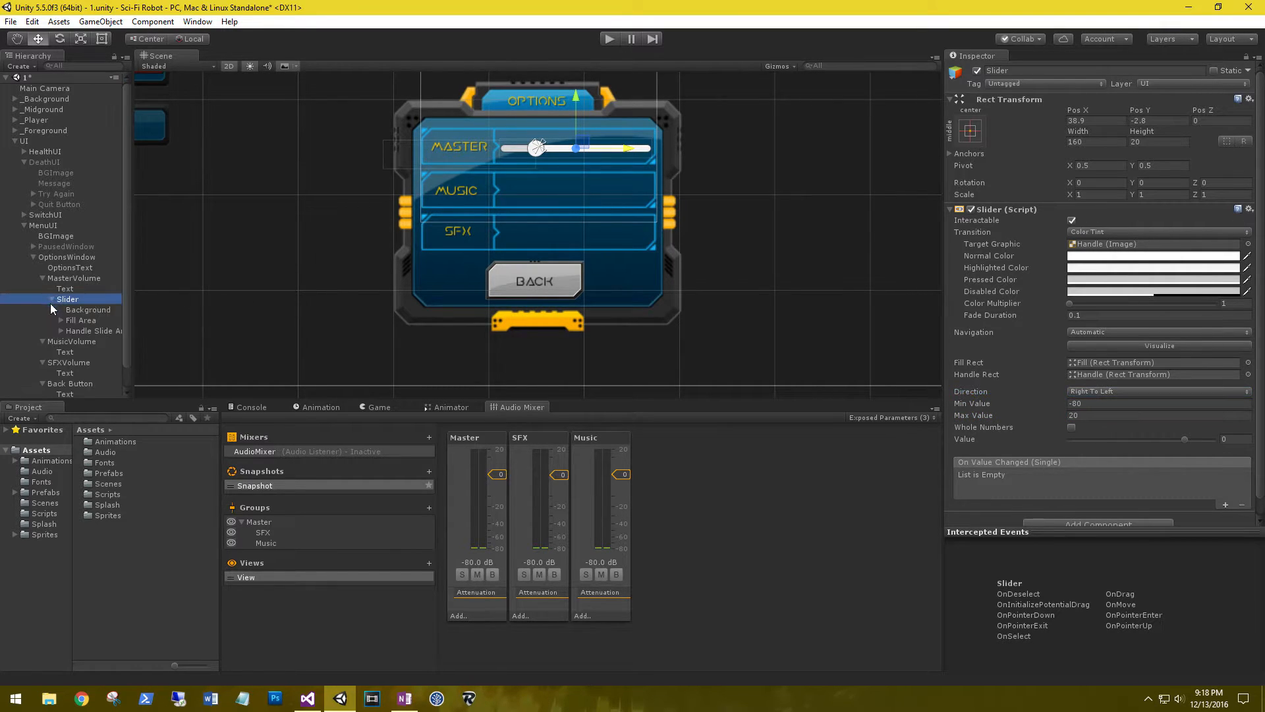
left_click(82, 312)
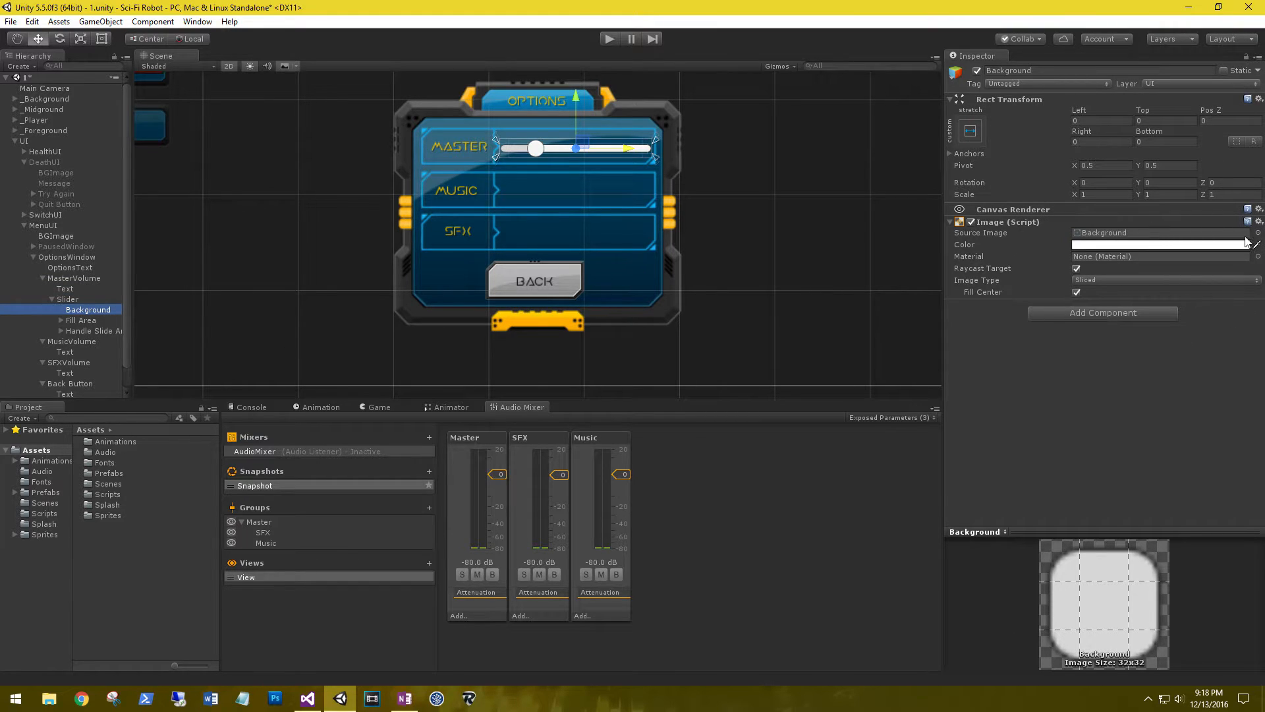
left_click(1258, 233)
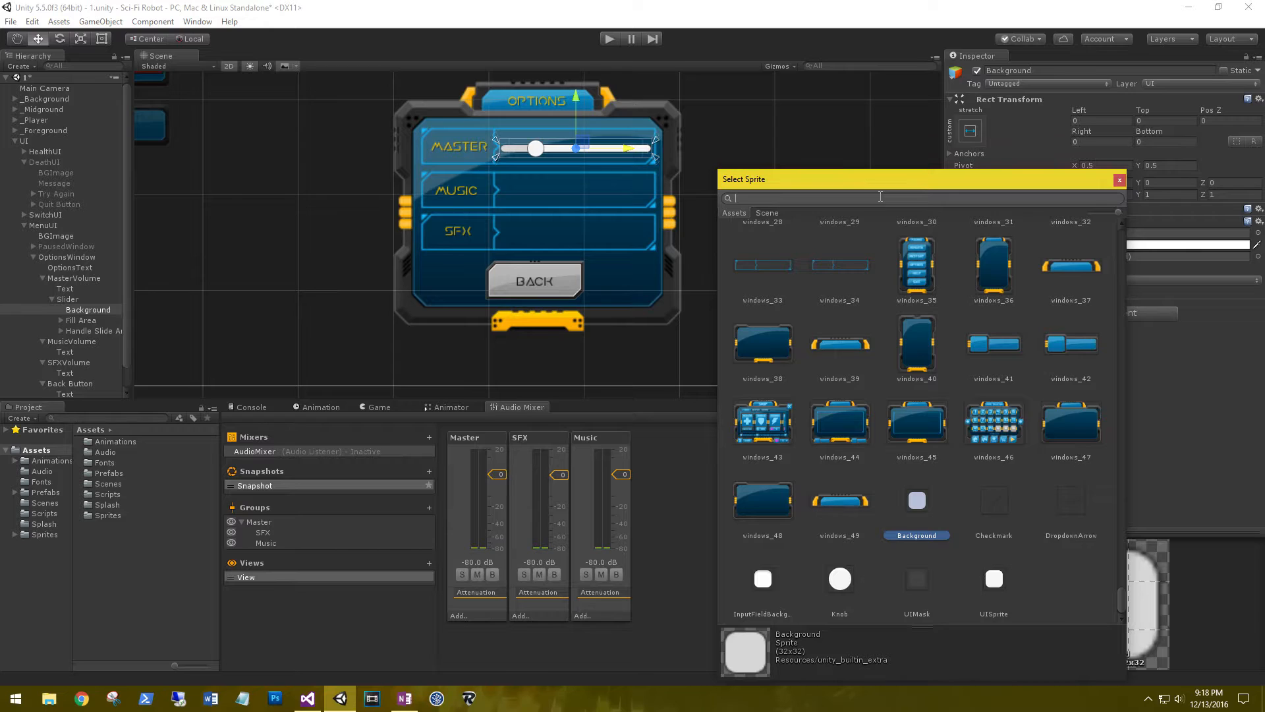
type("elements_")
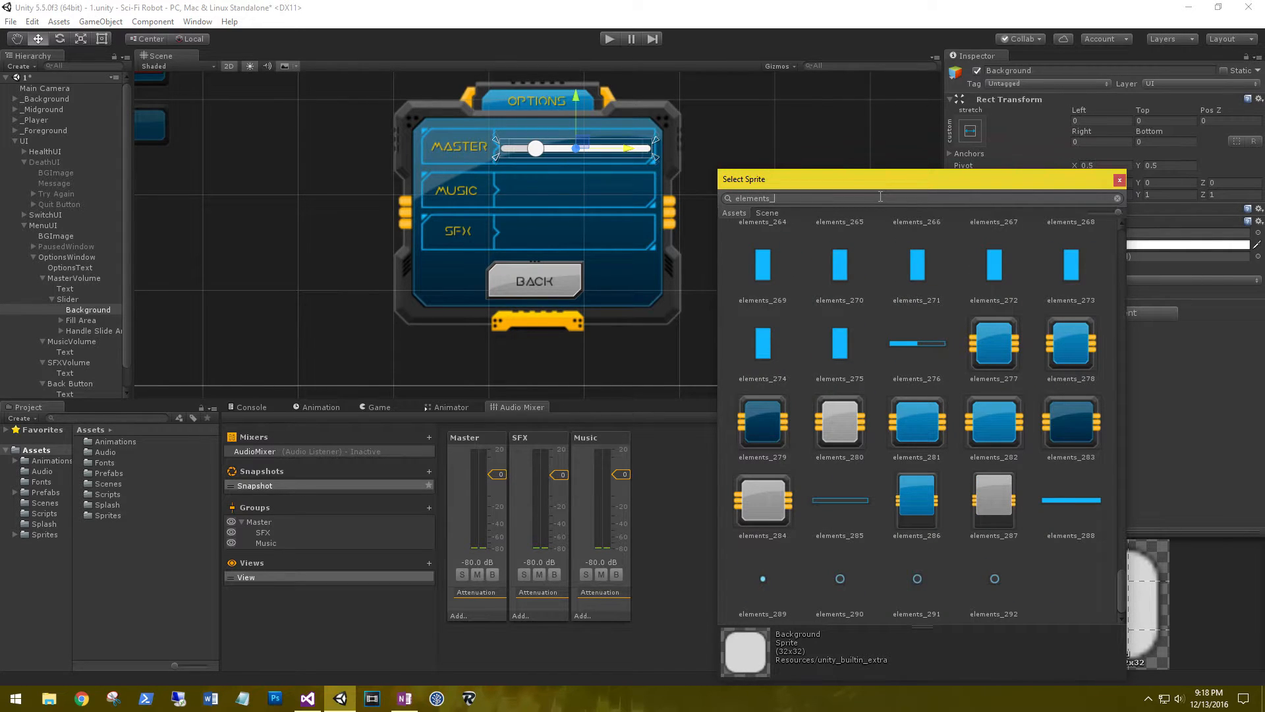
left_click(1086, 508)
double_click(1086, 499)
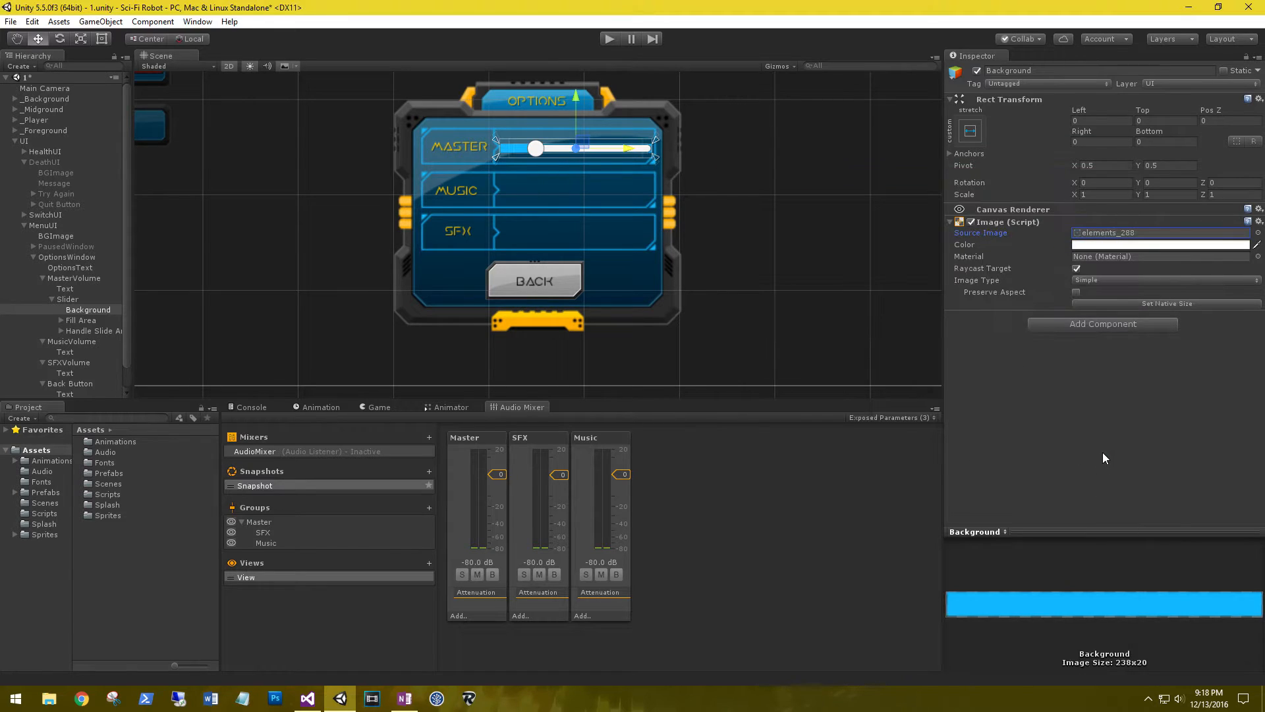
Set the source image of the Master slider's Handle to the buttons_79 sprite.
left_click(85, 331)
left_click(61, 331)
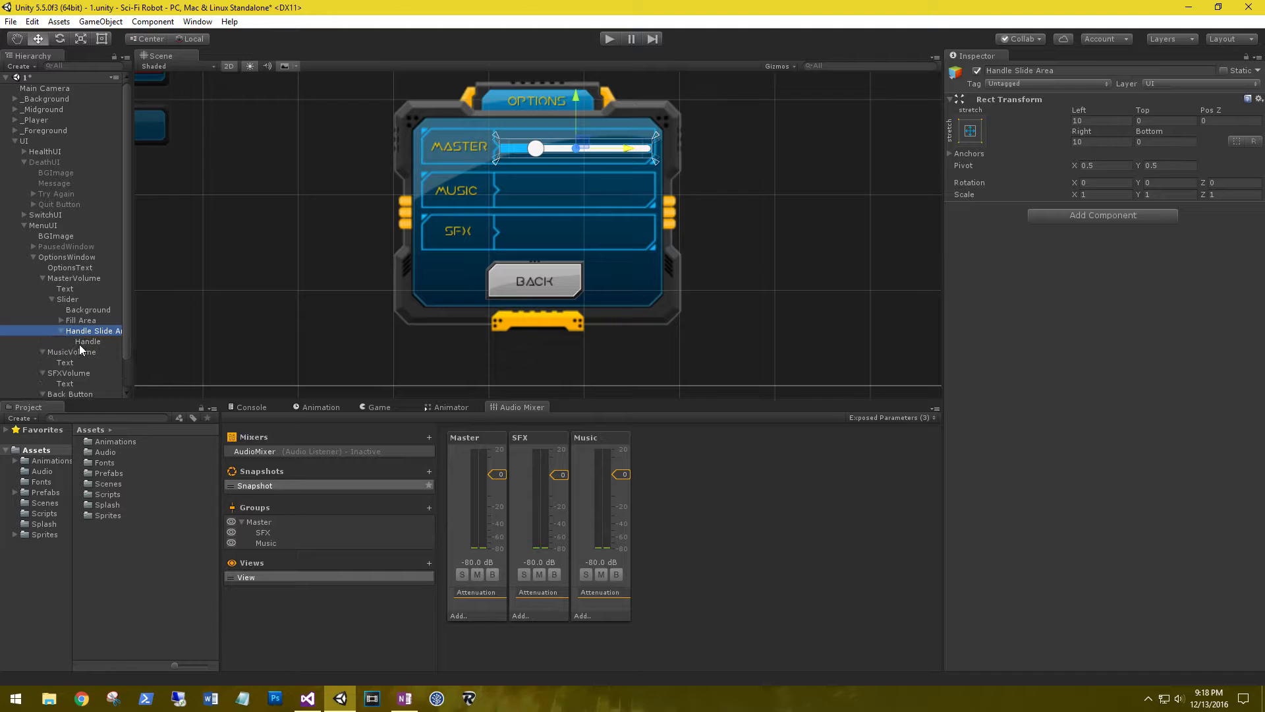
left_click(80, 342)
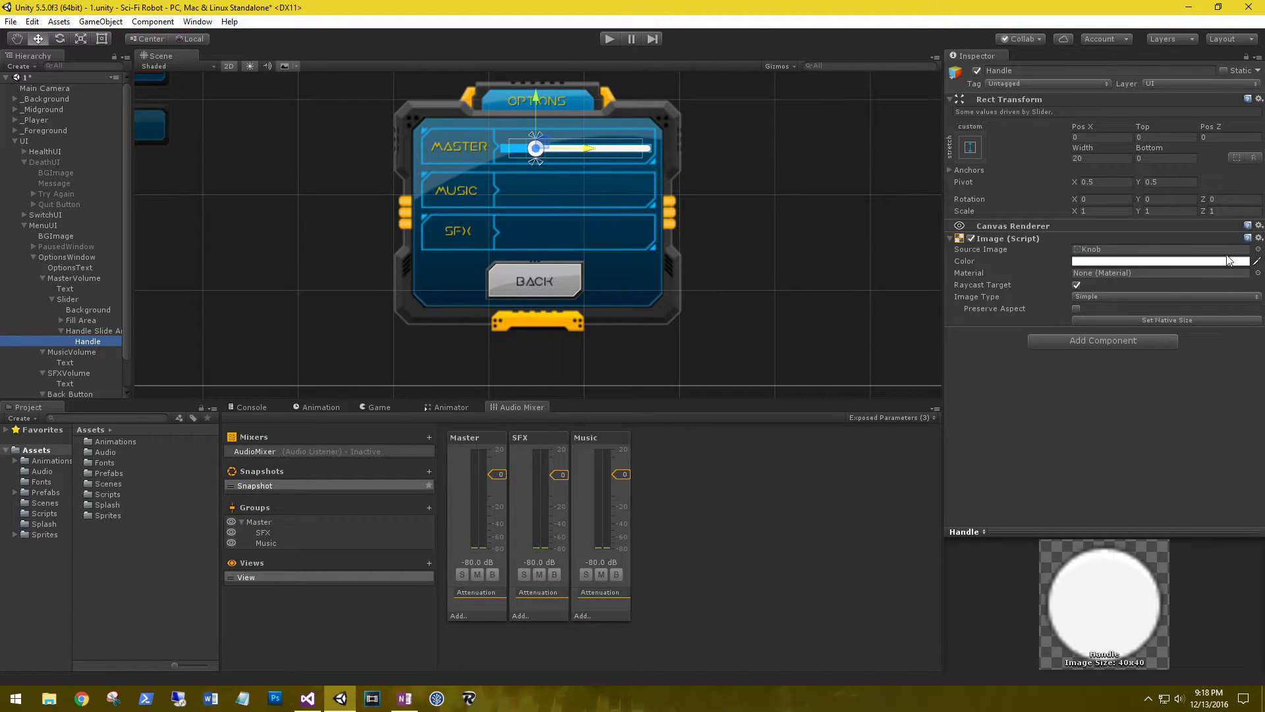
left_click(1258, 249)
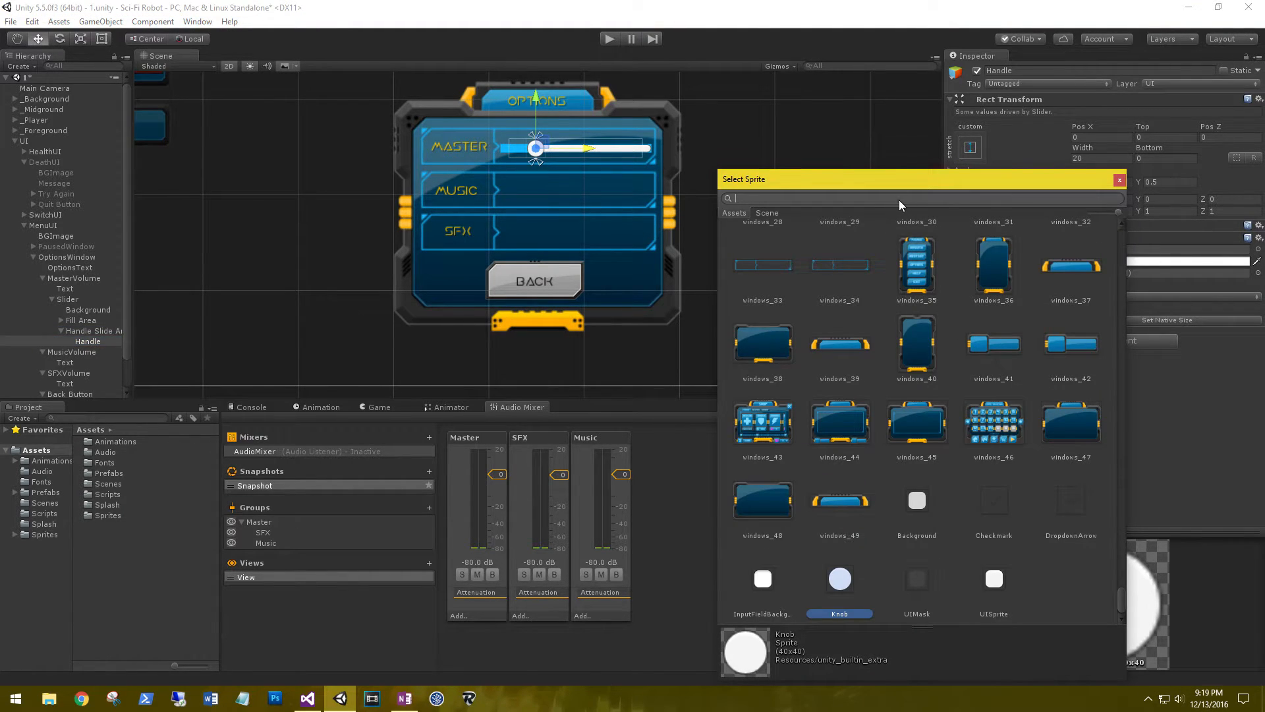
type("buttons")
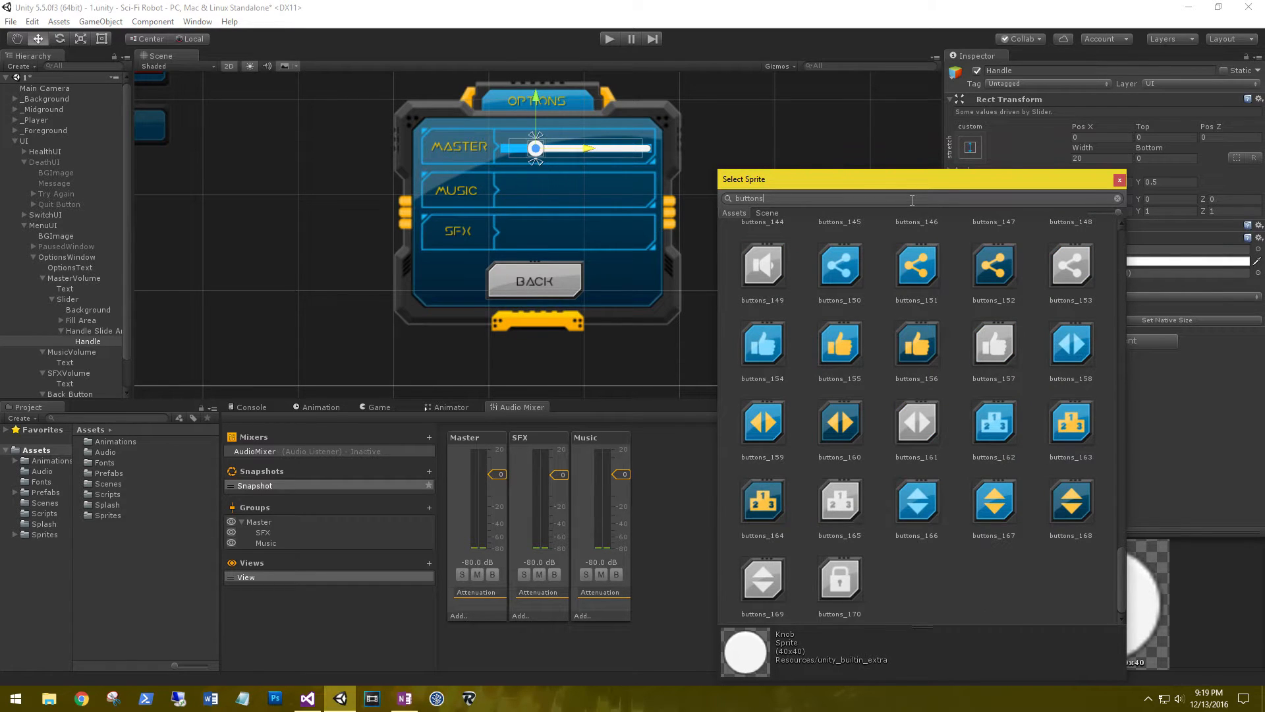
type("_79")
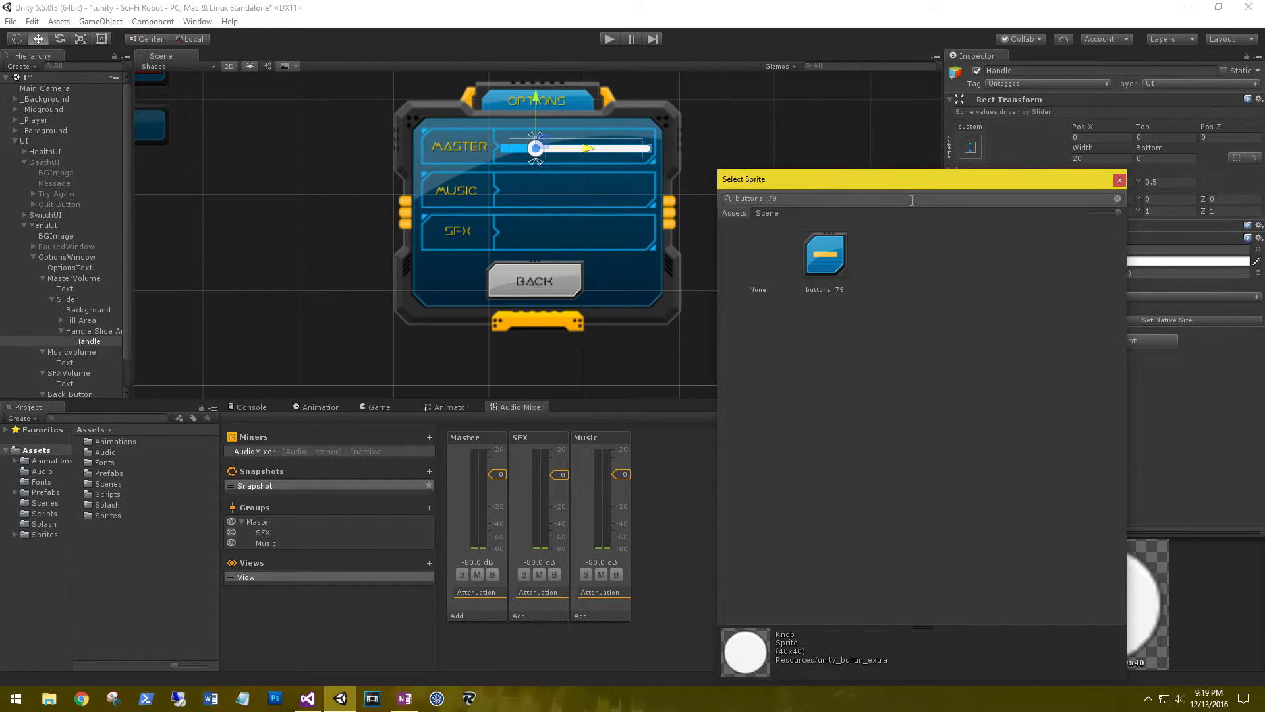
double_click(825, 258)
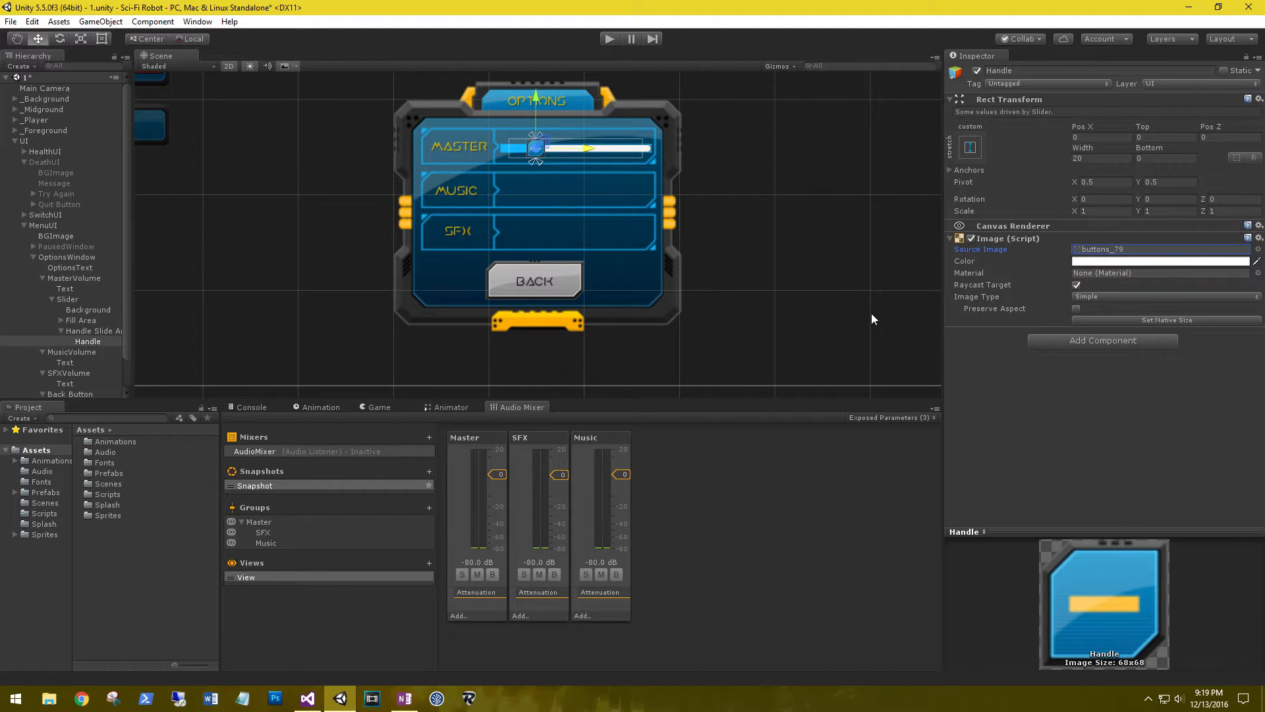
Copy the Master slider, make the copy a child of MusicVolume and move it down into the Music row, about Pos Y -1.4.
left_click(64, 353)
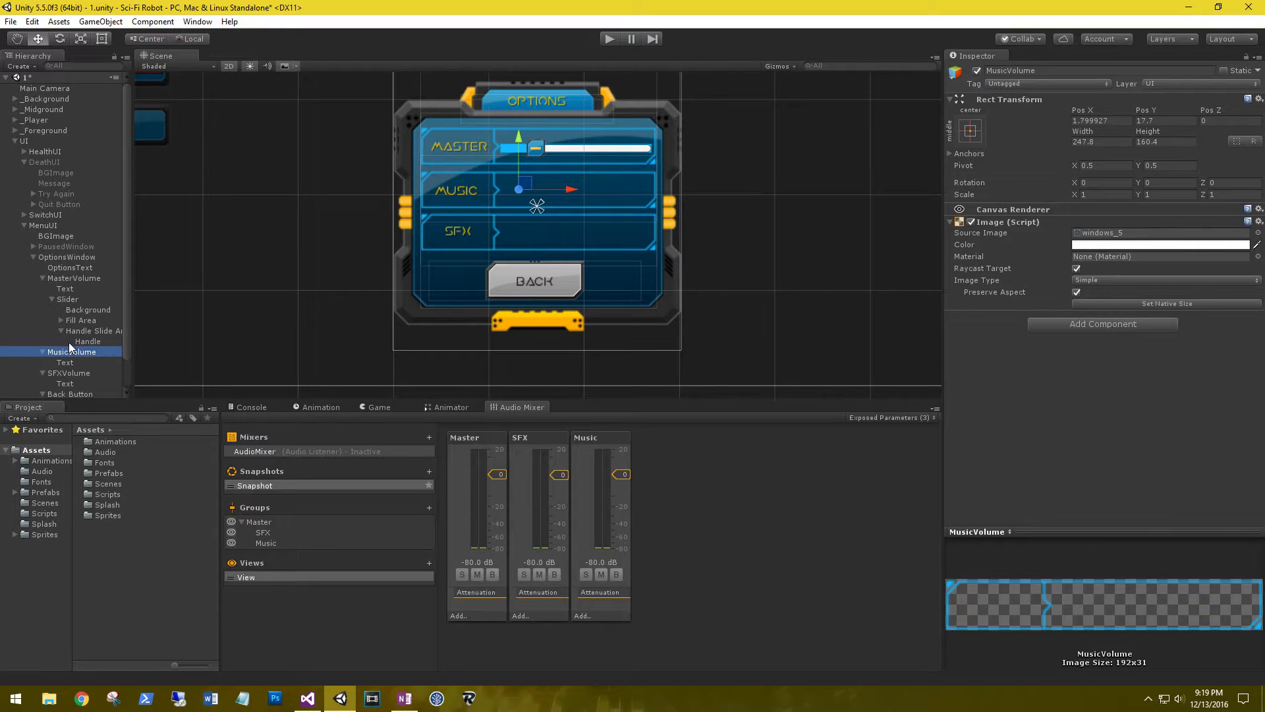
left_click(51, 298)
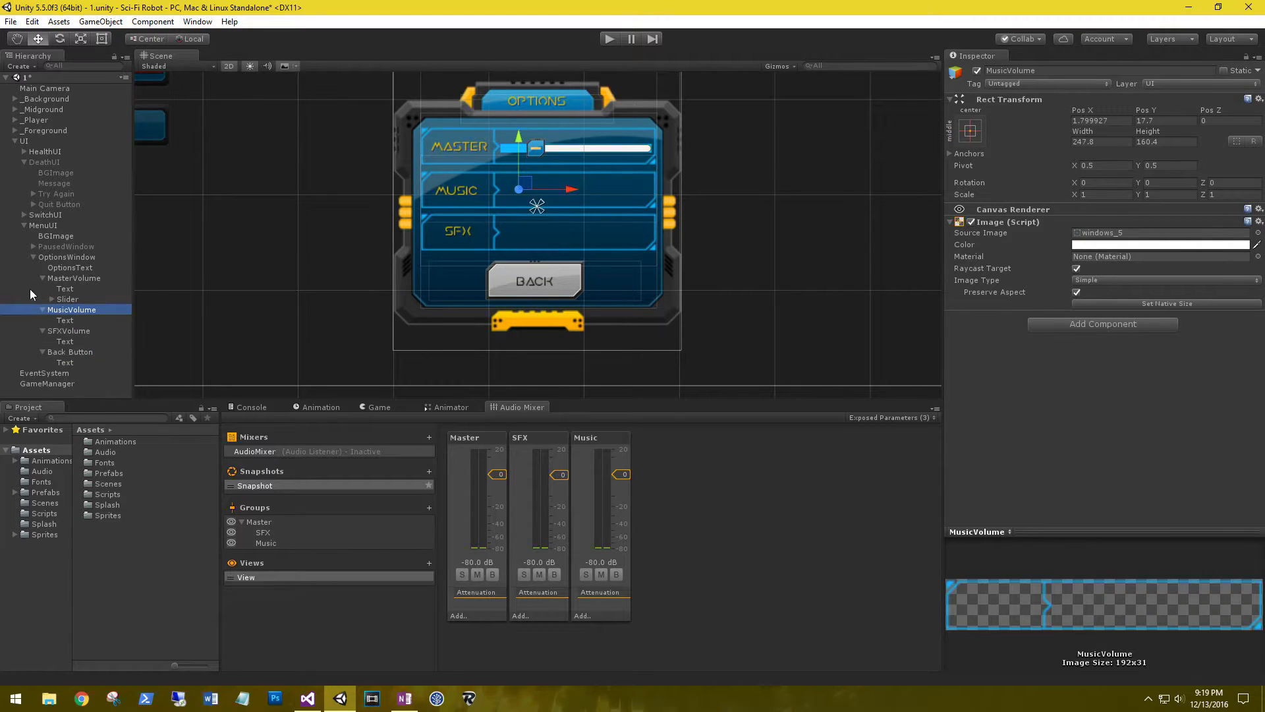
left_click(67, 300)
right_click(68, 301)
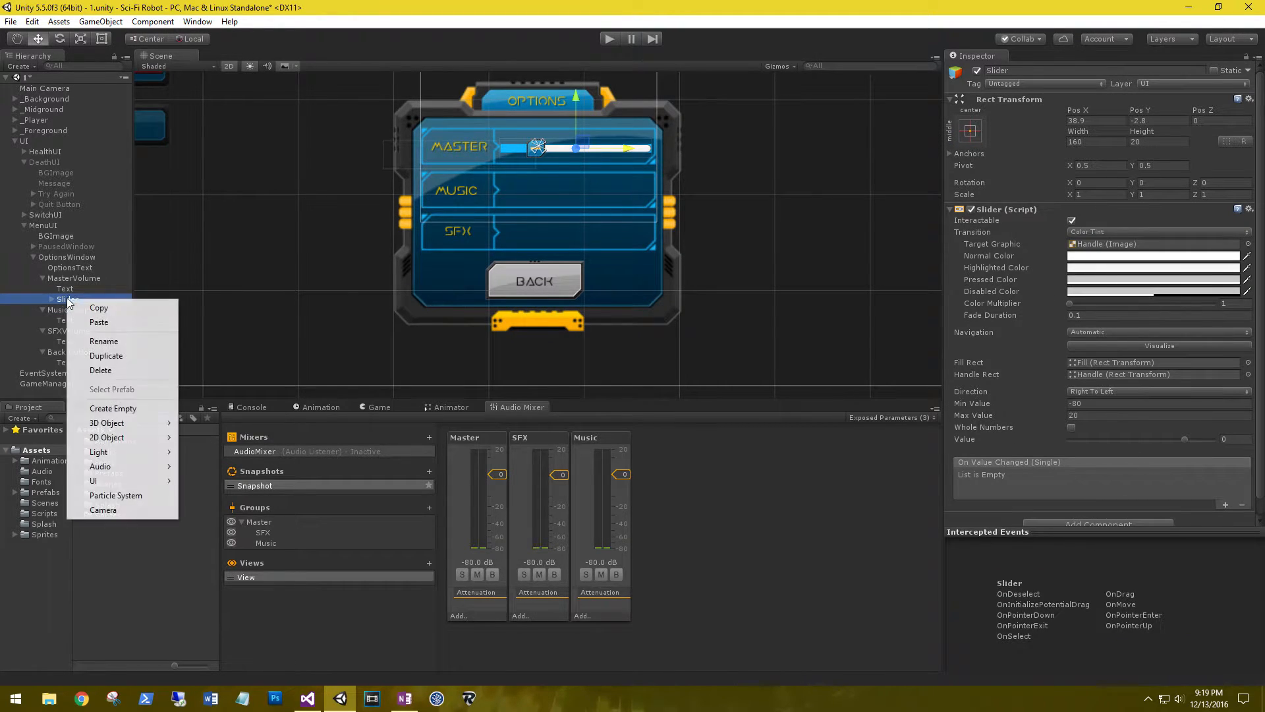
left_click(102, 308)
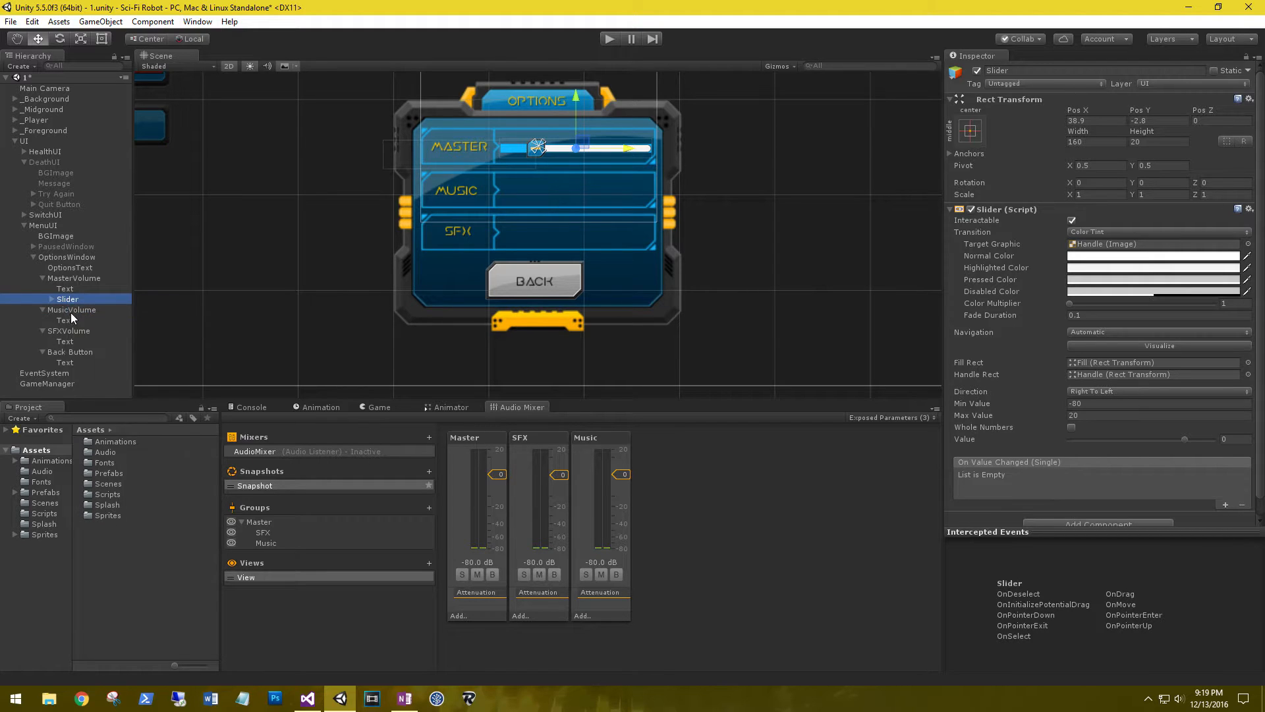
left_click(71, 310)
right_click(72, 311)
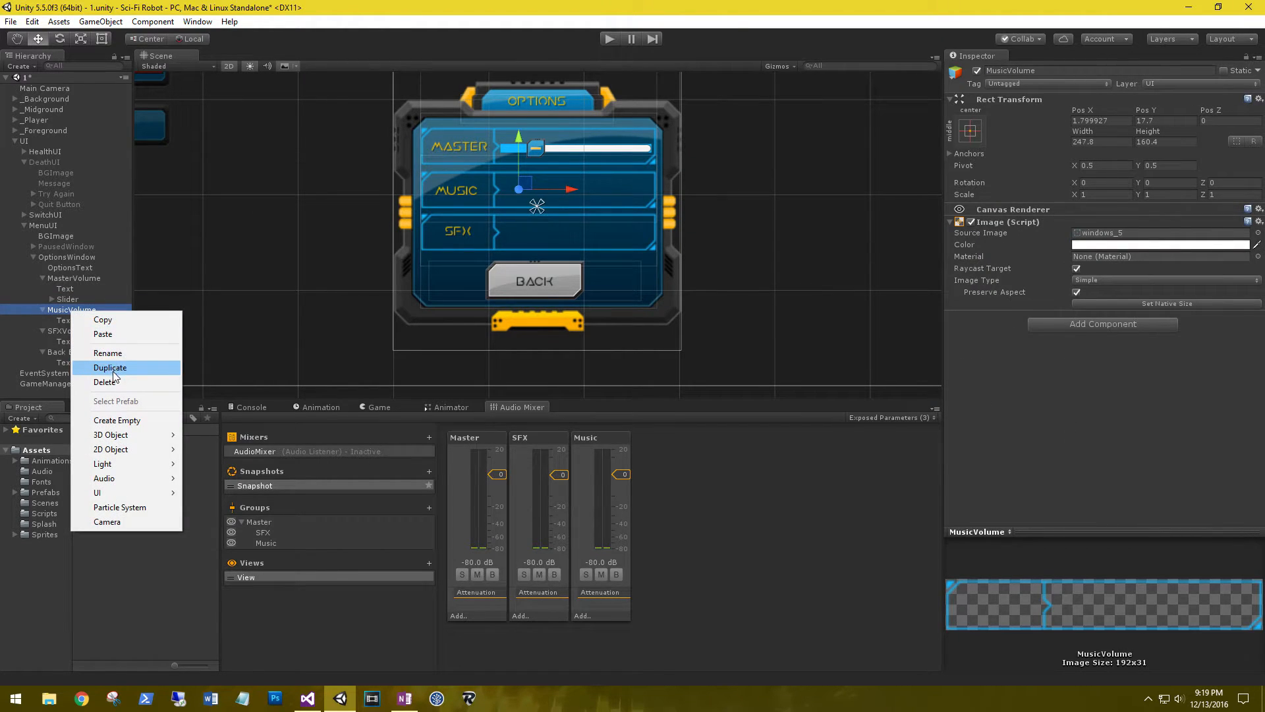
left_click(106, 334)
left_click_drag(60, 374, 77, 309)
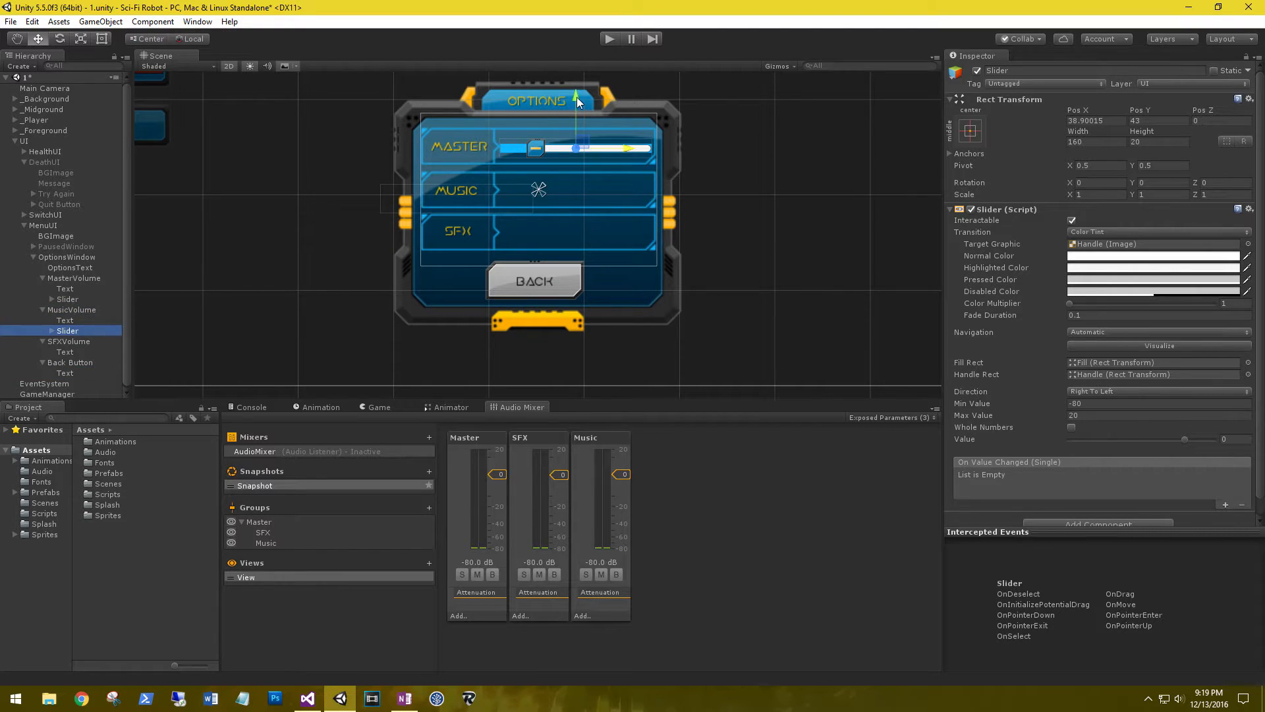
left_click_drag(576, 97, 565, 142)
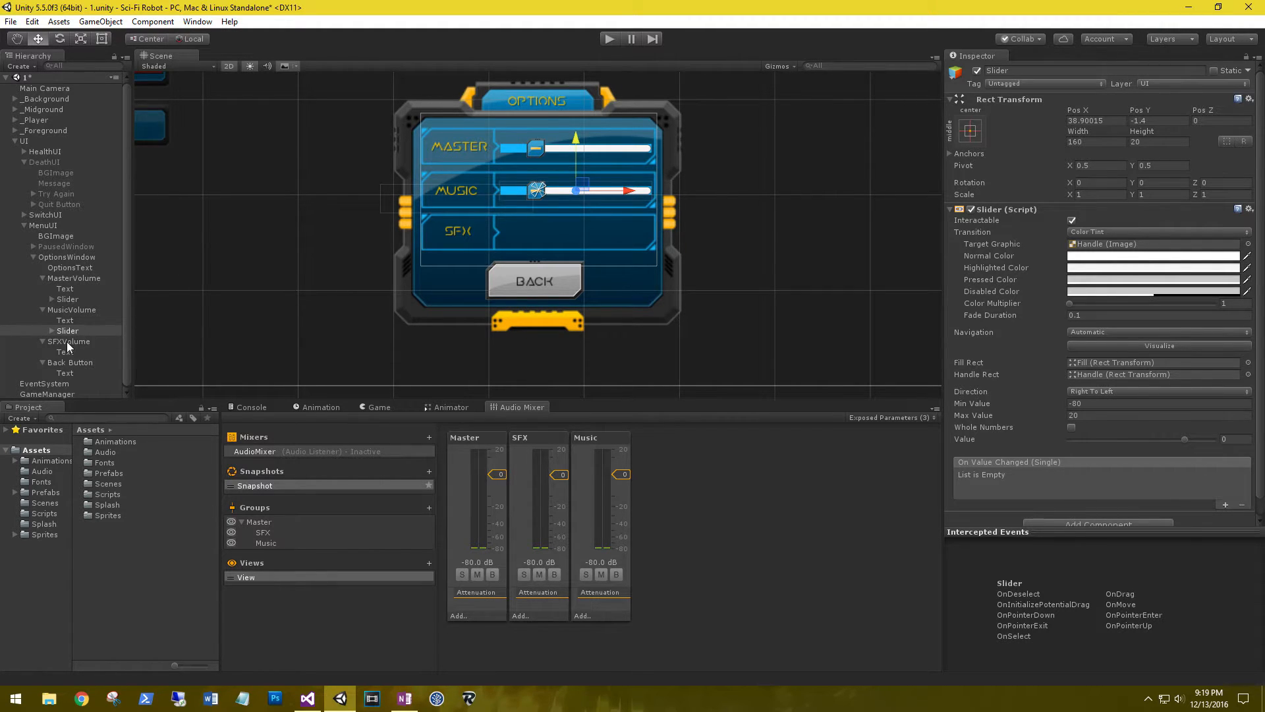
Paste another slider copy, make it a child of SFXVolume and move it down into the SFX row at Pos Y 0.
left_click(66, 342)
right_click(66, 342)
left_click(81, 366)
left_click_drag(80, 371, 71, 346)
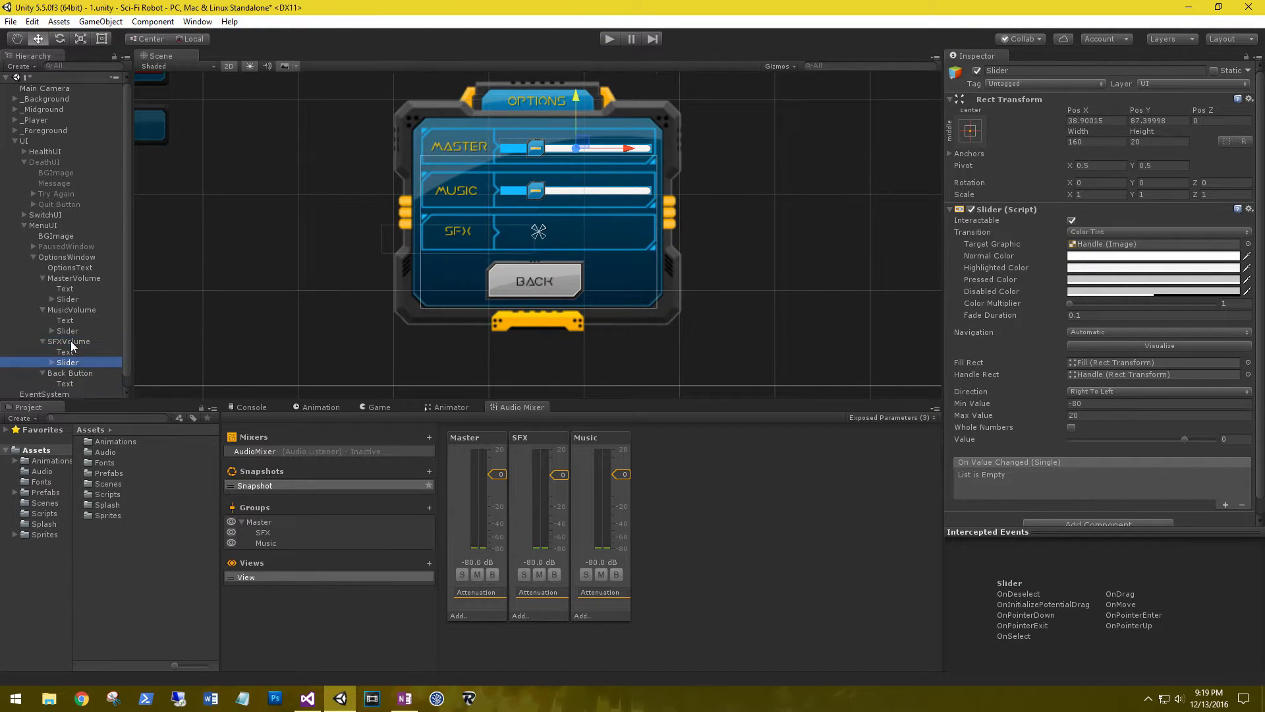
left_click_drag(582, 106, 561, 179)
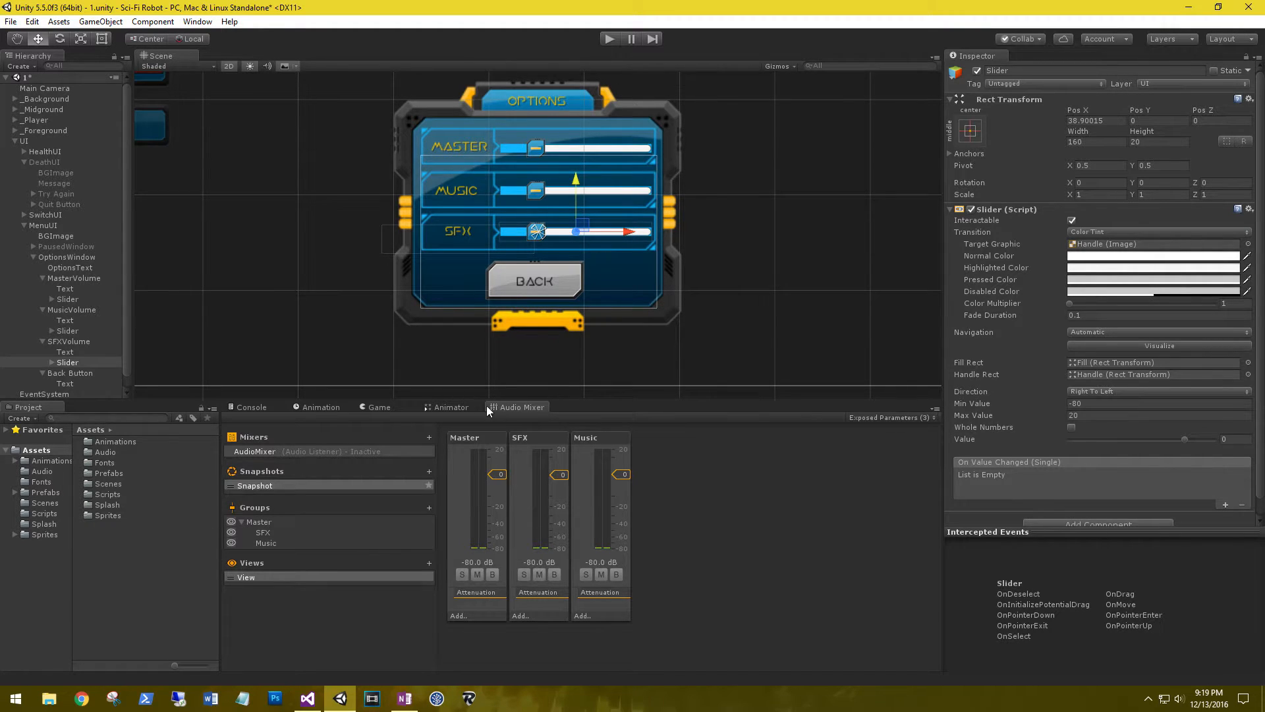
Check the options window's three sliders in the Game view and switch to the OneNote window.
left_click(361, 406)
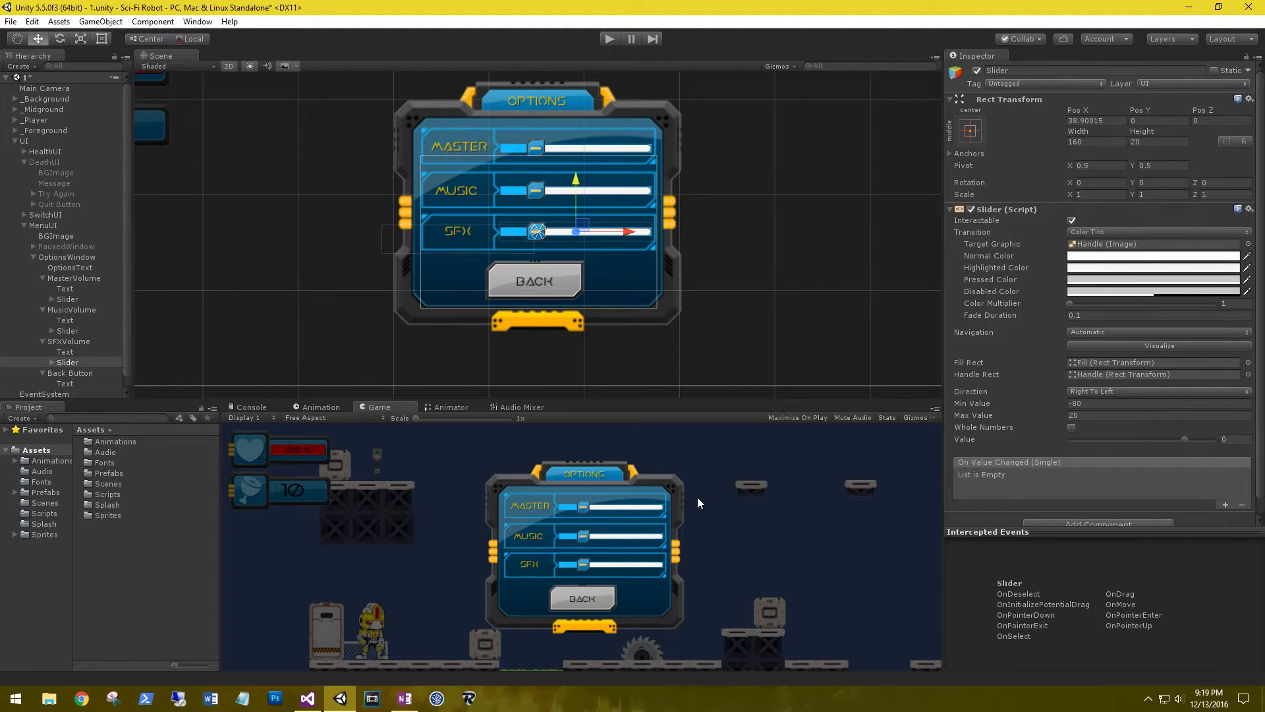
key("alt+Tab")
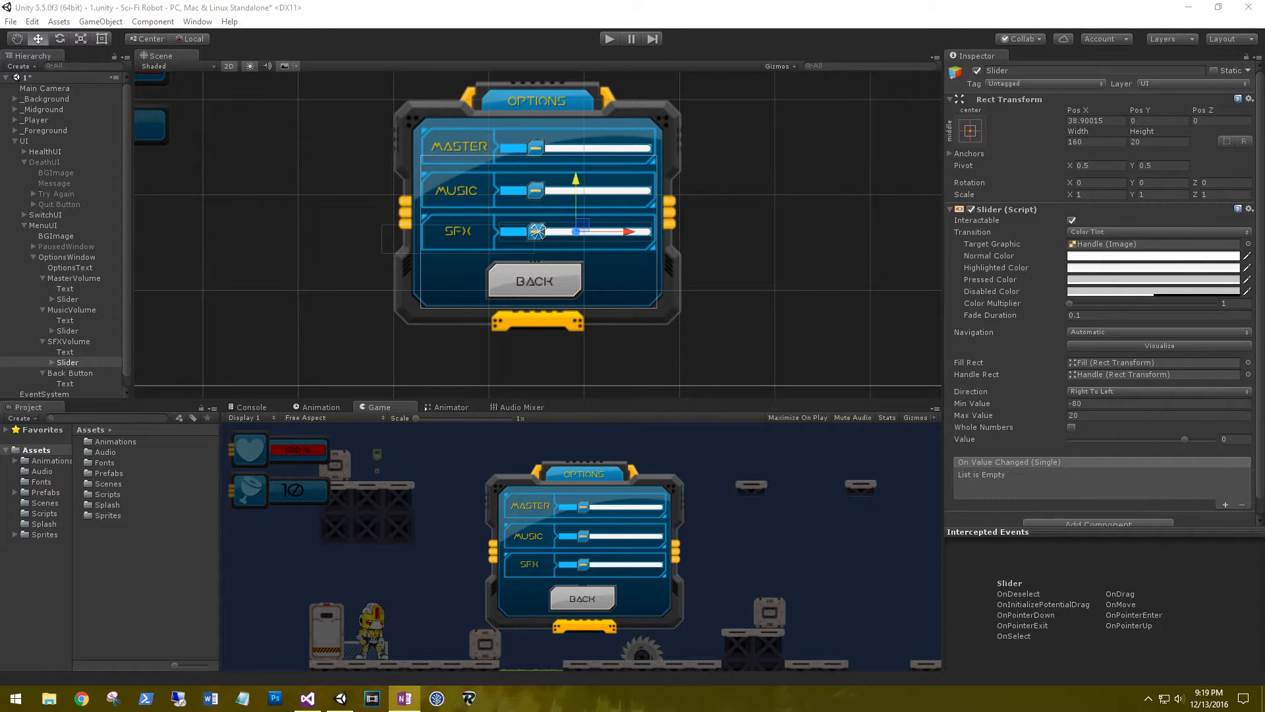
Collapse OptionsWindow in the object tree and deactivate it to hide the options window.
left_click(33, 257)
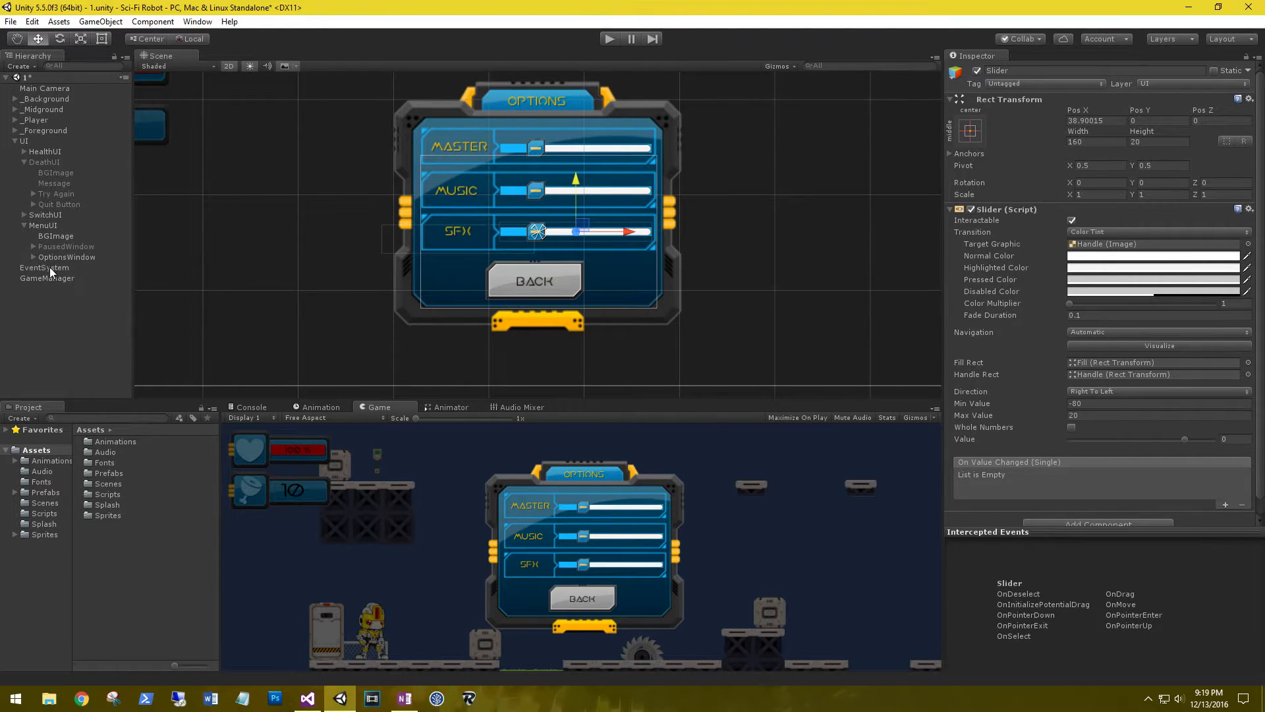
left_click(66, 257)
left_click(978, 70)
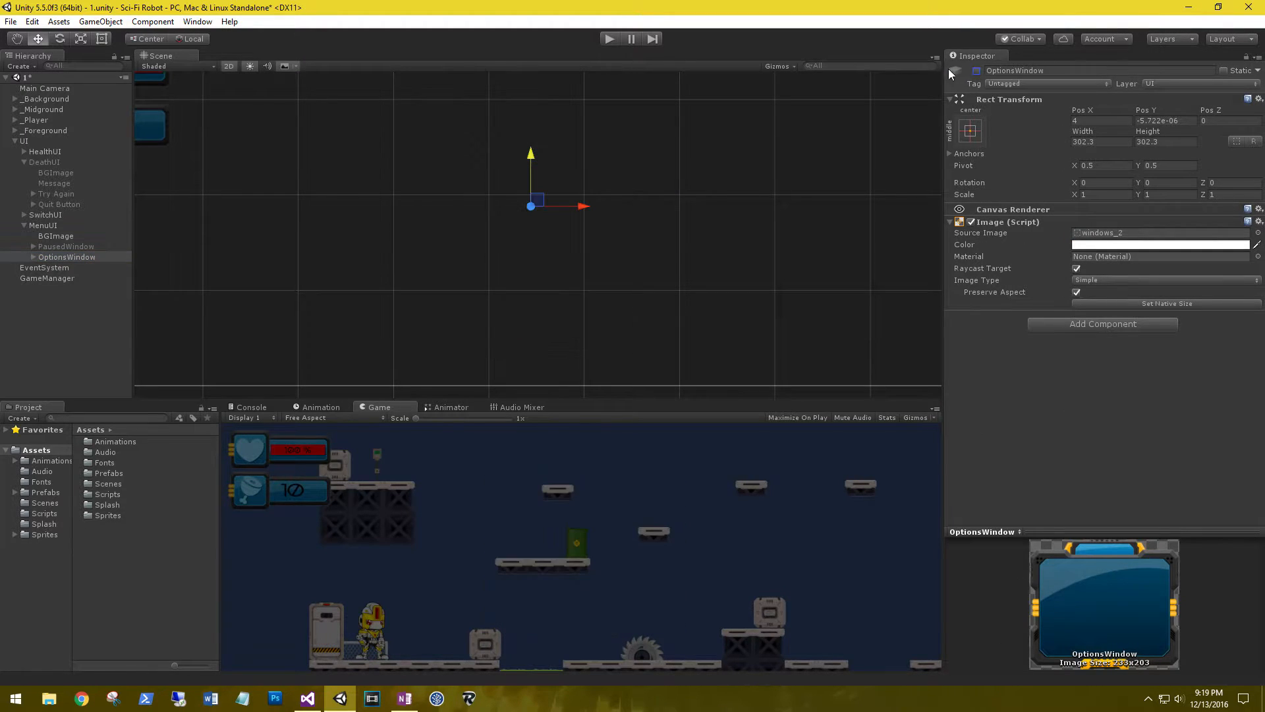
Add a UI image under MenuUI with the windows_2 sprite as its source image and Preserve Aspect enabled.
right_click(45, 225)
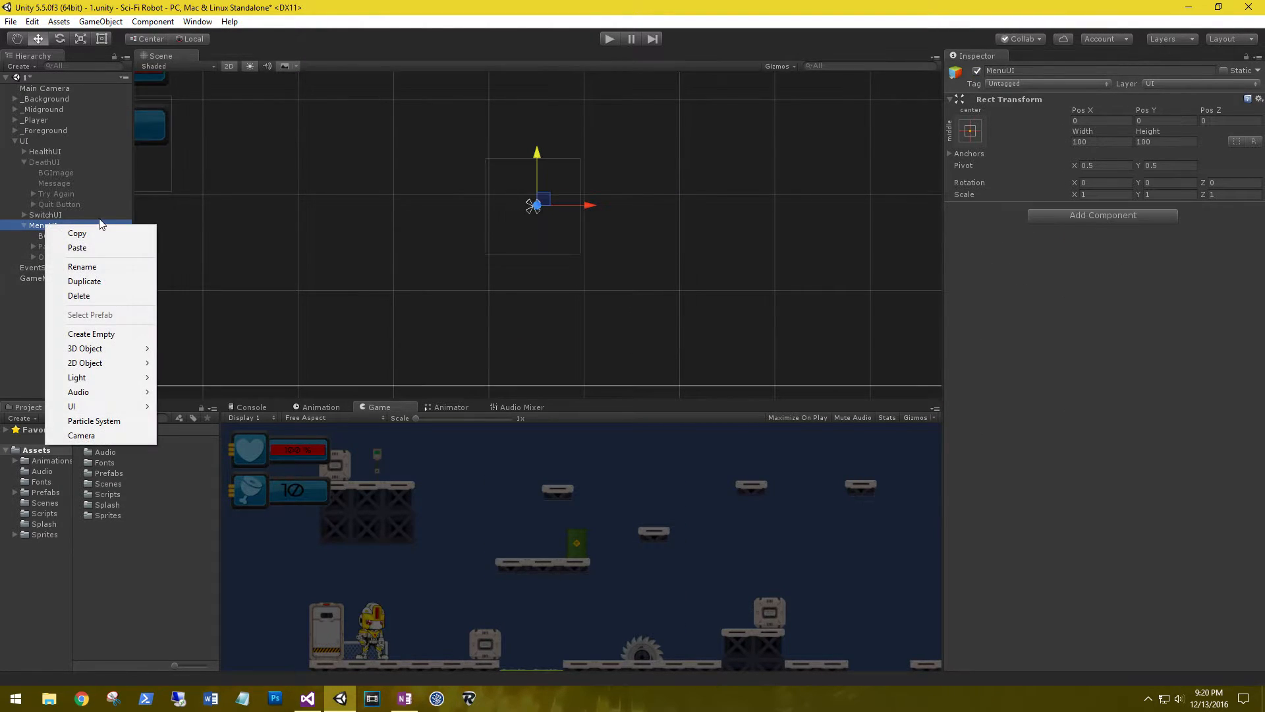
mouse_move(90, 409)
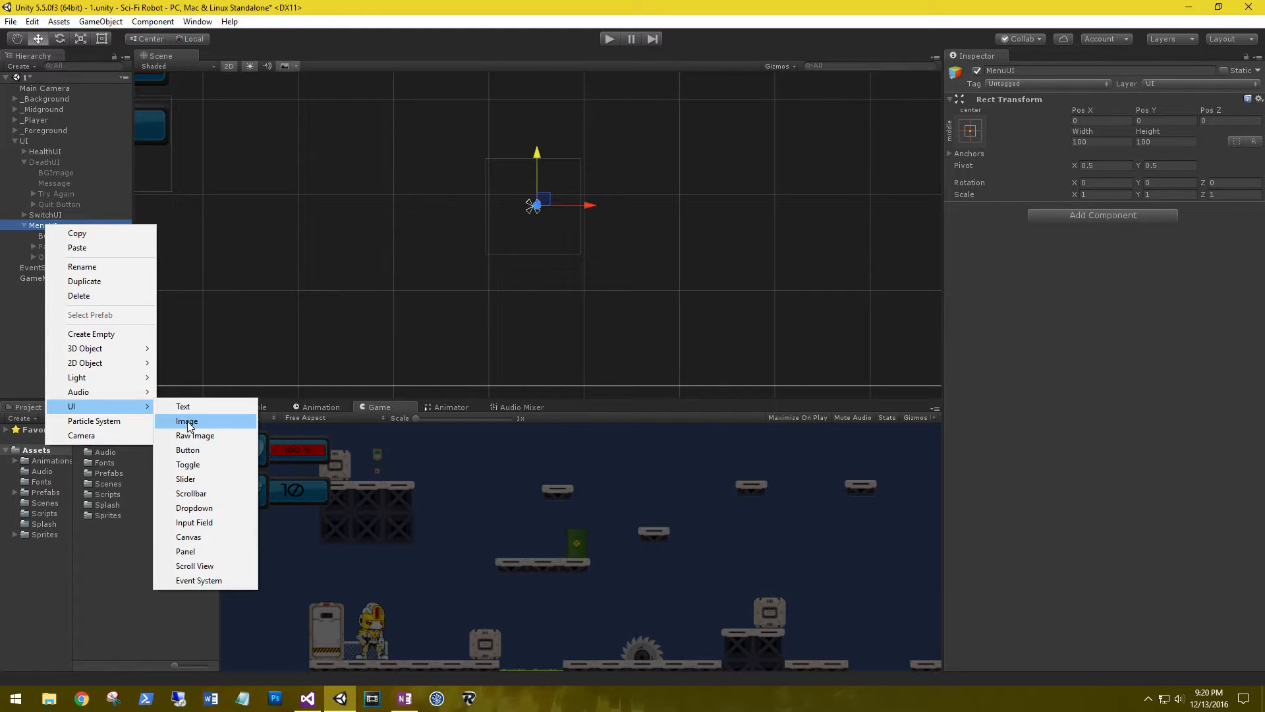
left_click(188, 421)
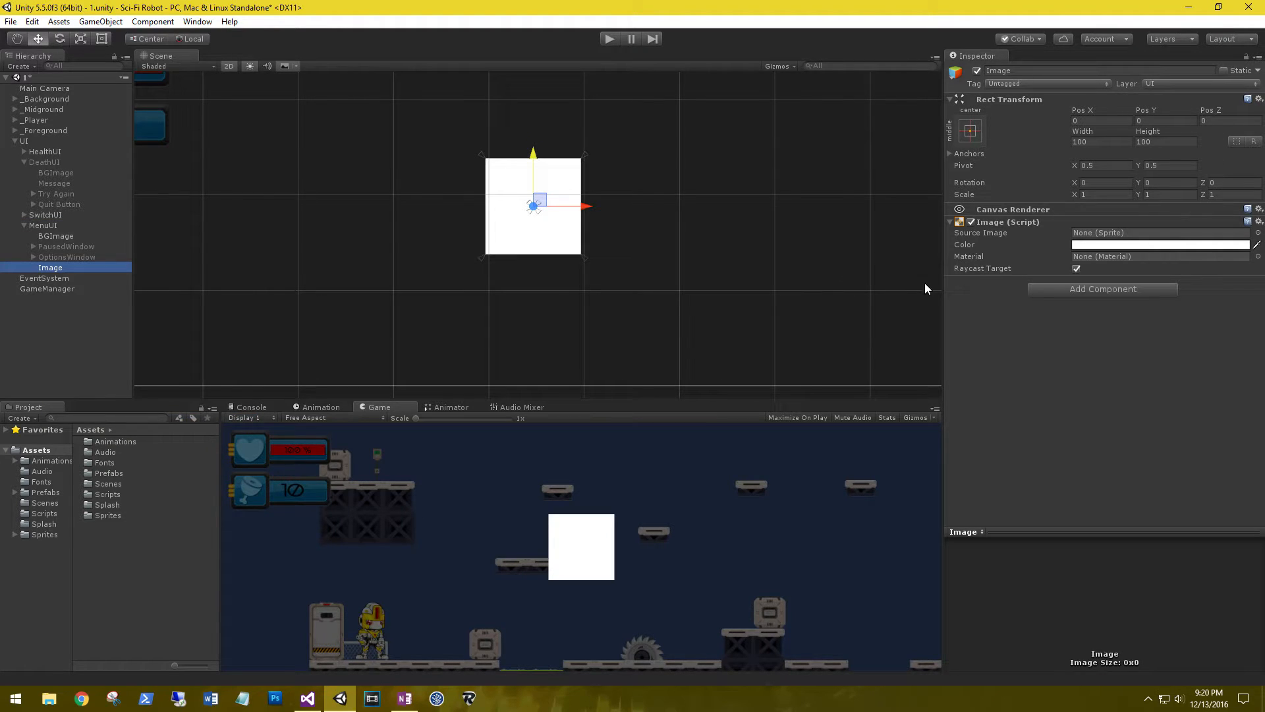
left_click(1259, 233)
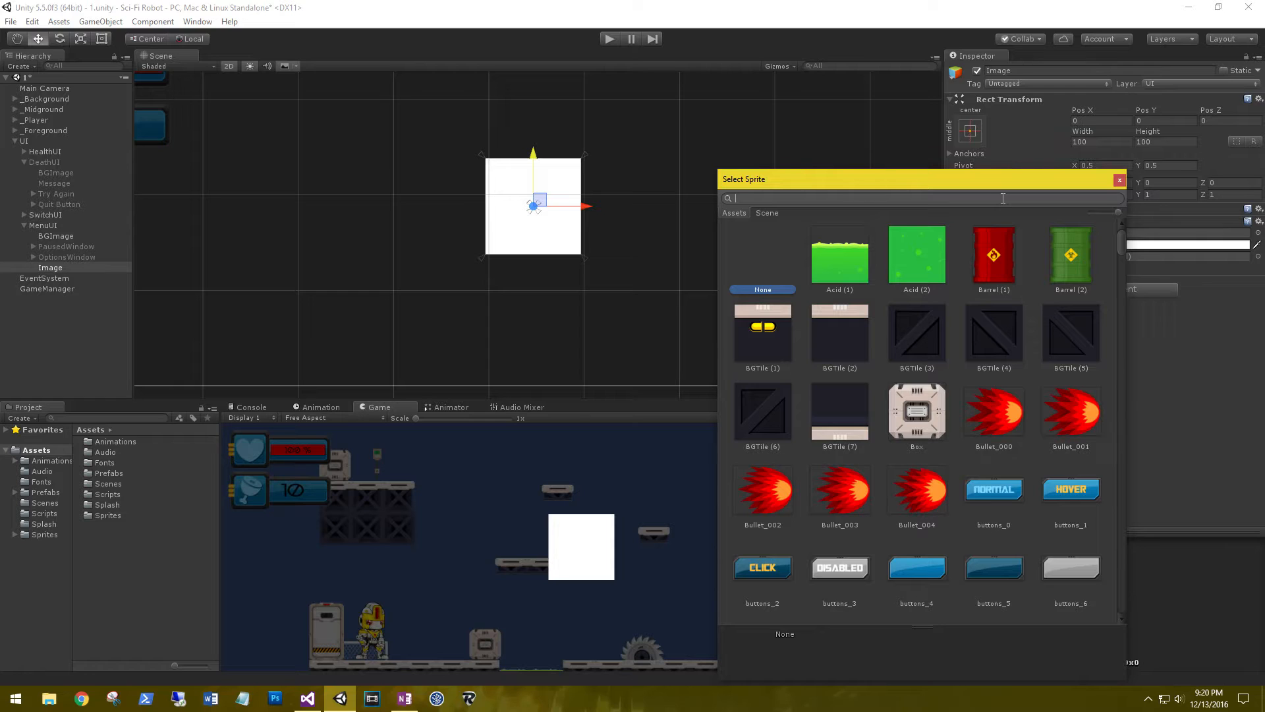
type("windows")
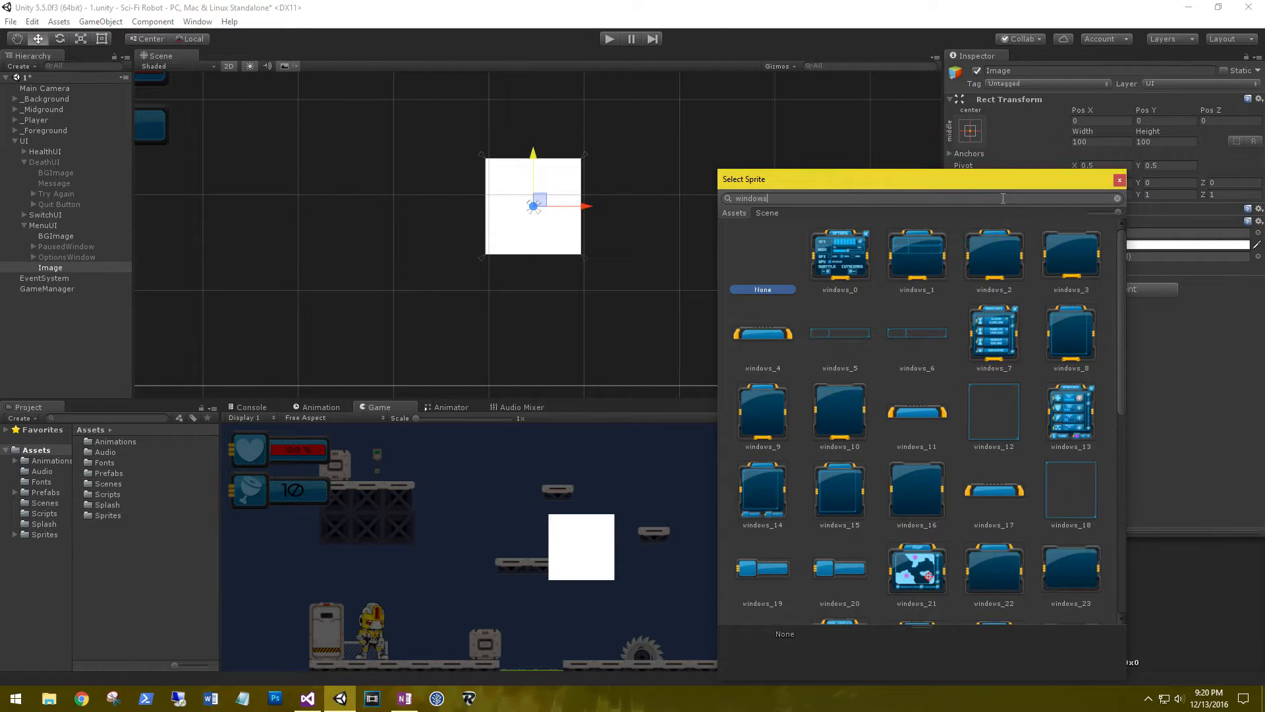
double_click(986, 240)
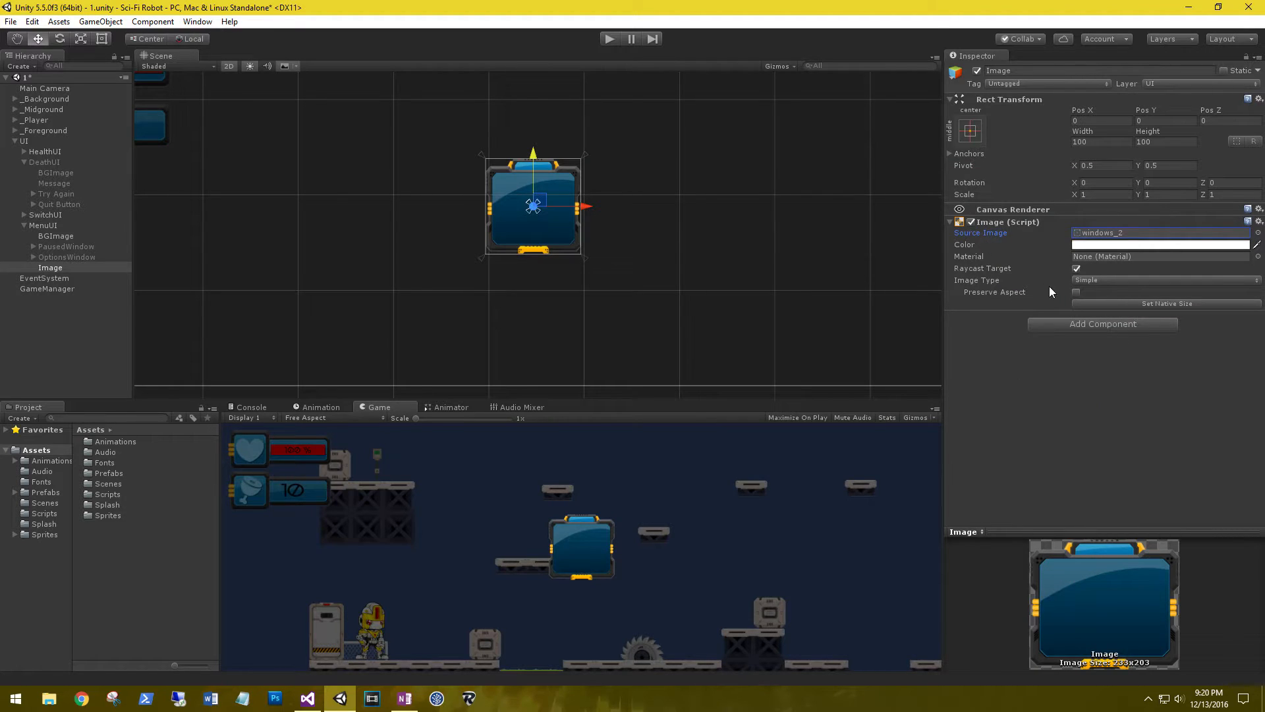
left_click(1076, 292)
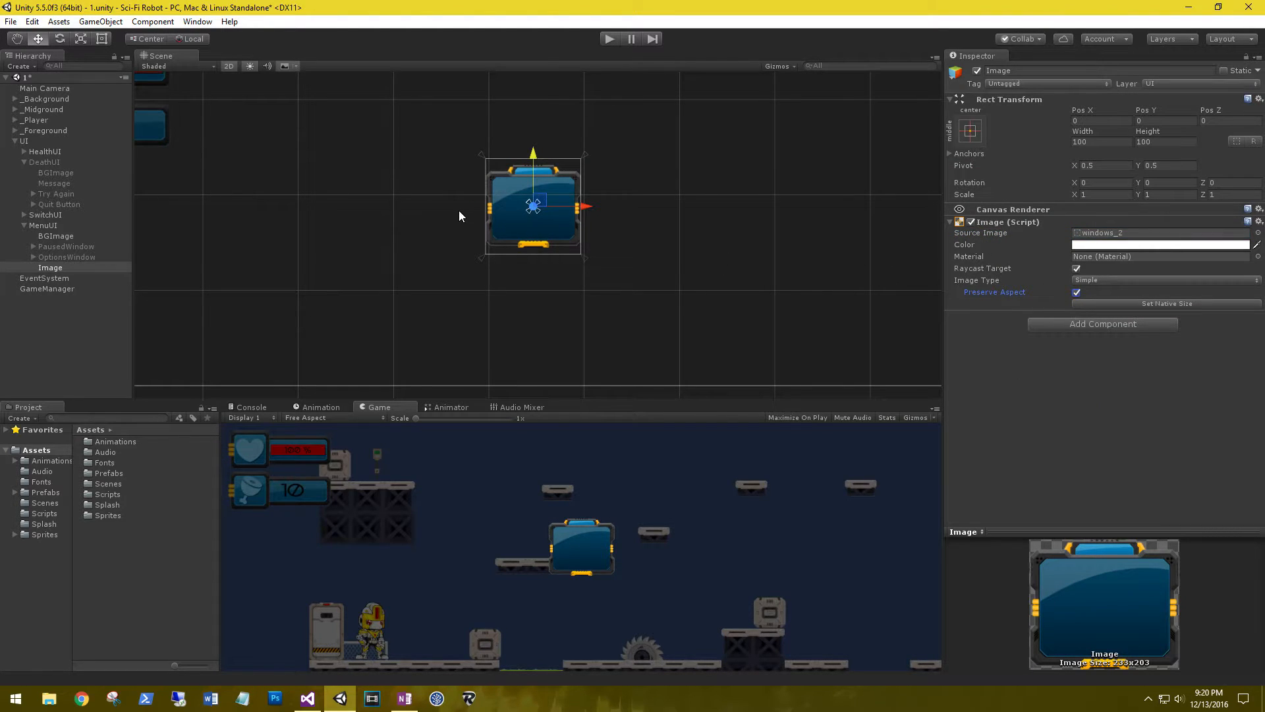
Enlarge the new window image to about 262.7 by 262.7, centre it on the canvas and rename it HelpWindow.
key("e")
key("t")
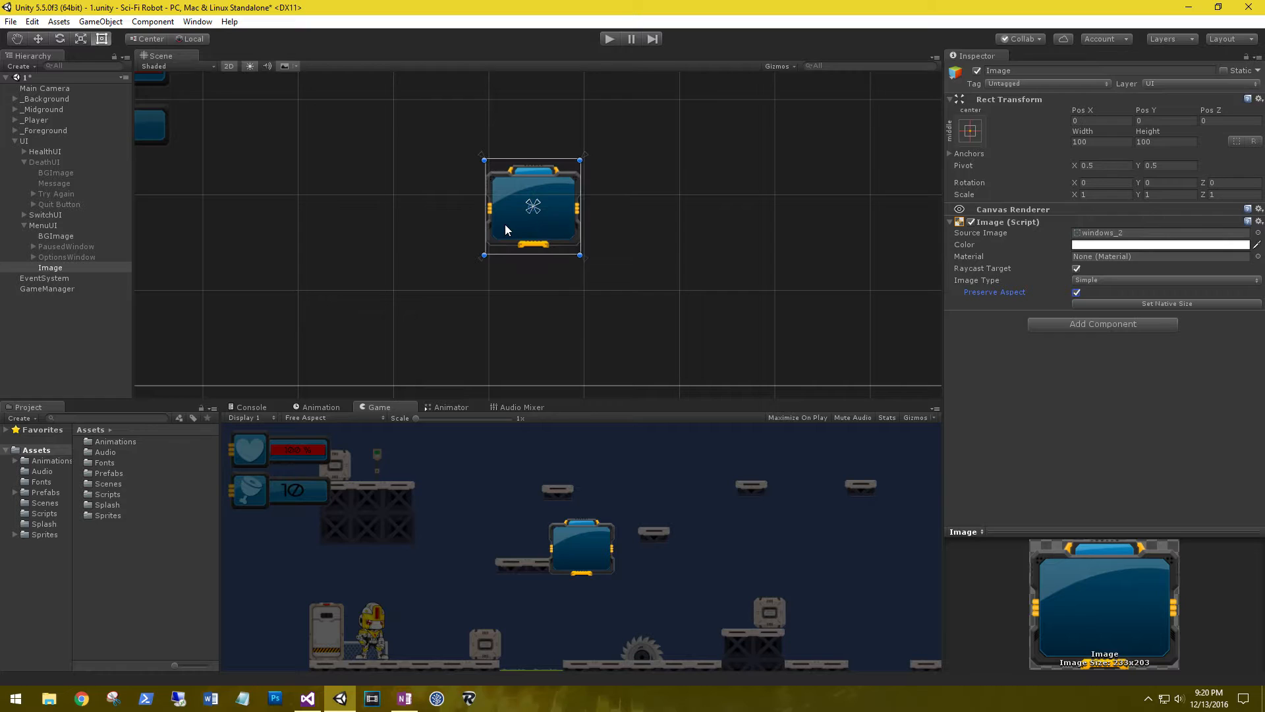
left_click_drag(580, 255, 774, 349)
left_click_drag(651, 289, 600, 229)
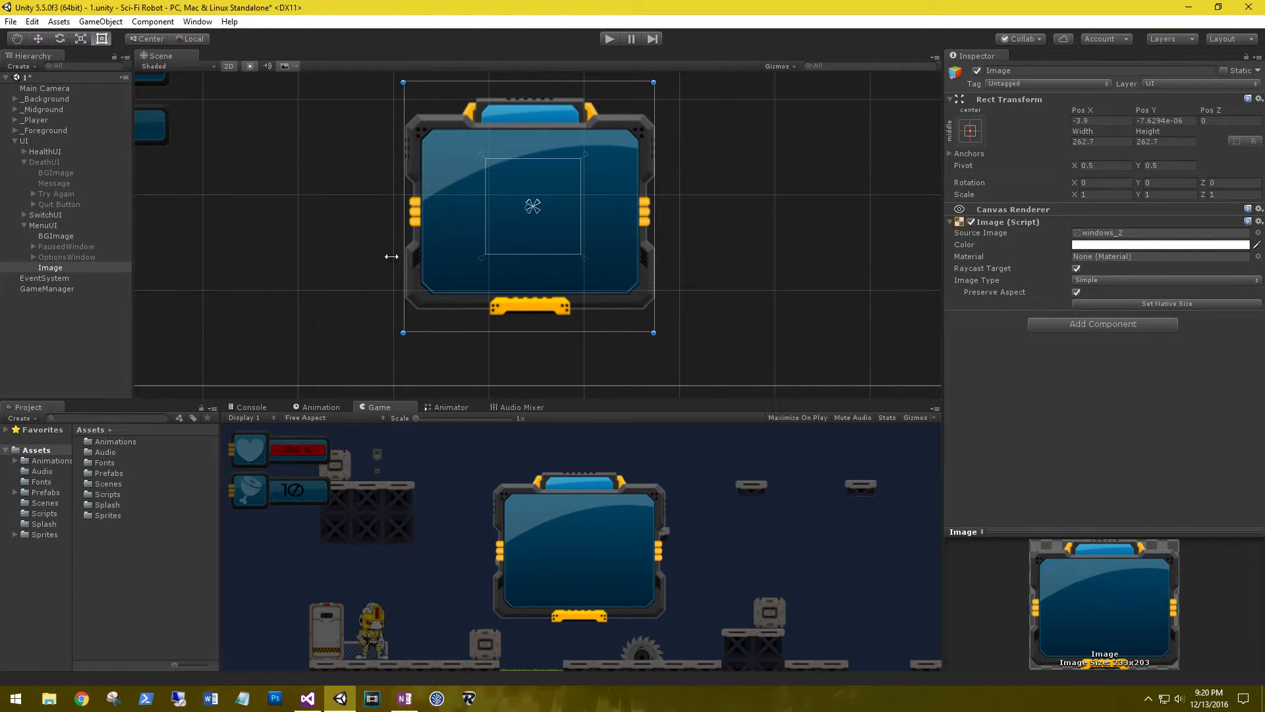
left_click(50, 269)
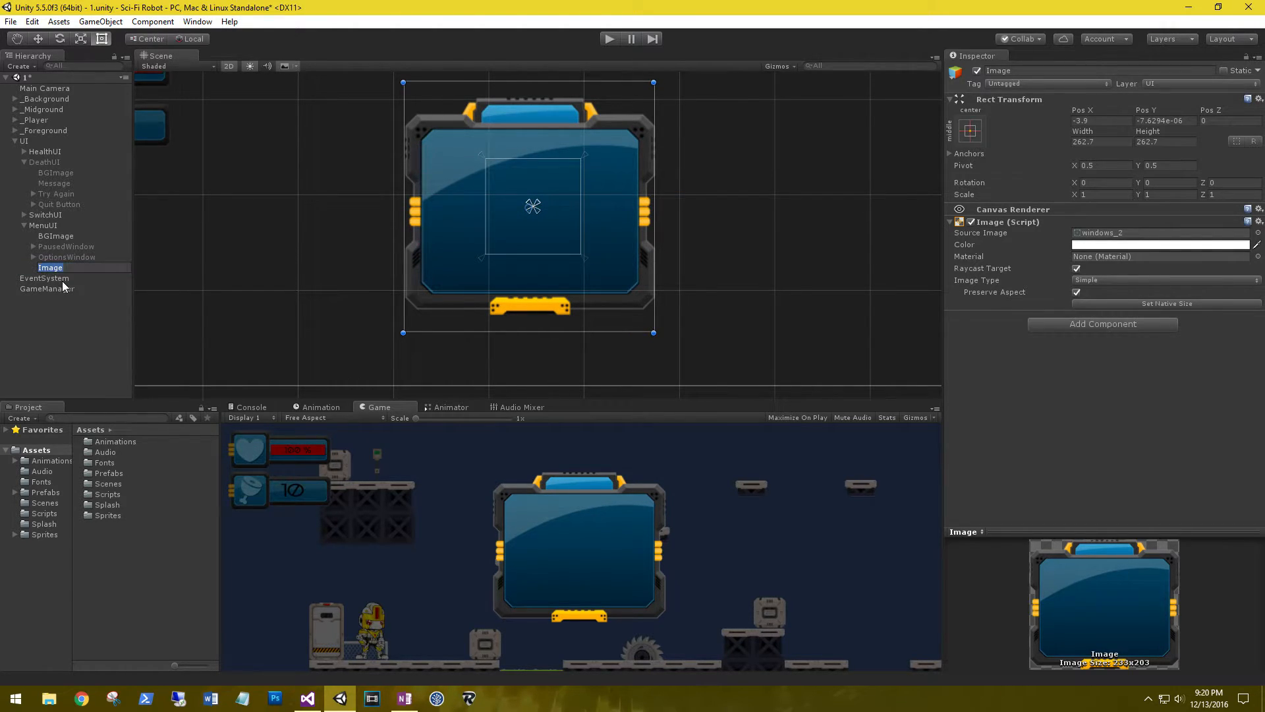
type("HelpWindow")
key("Return")
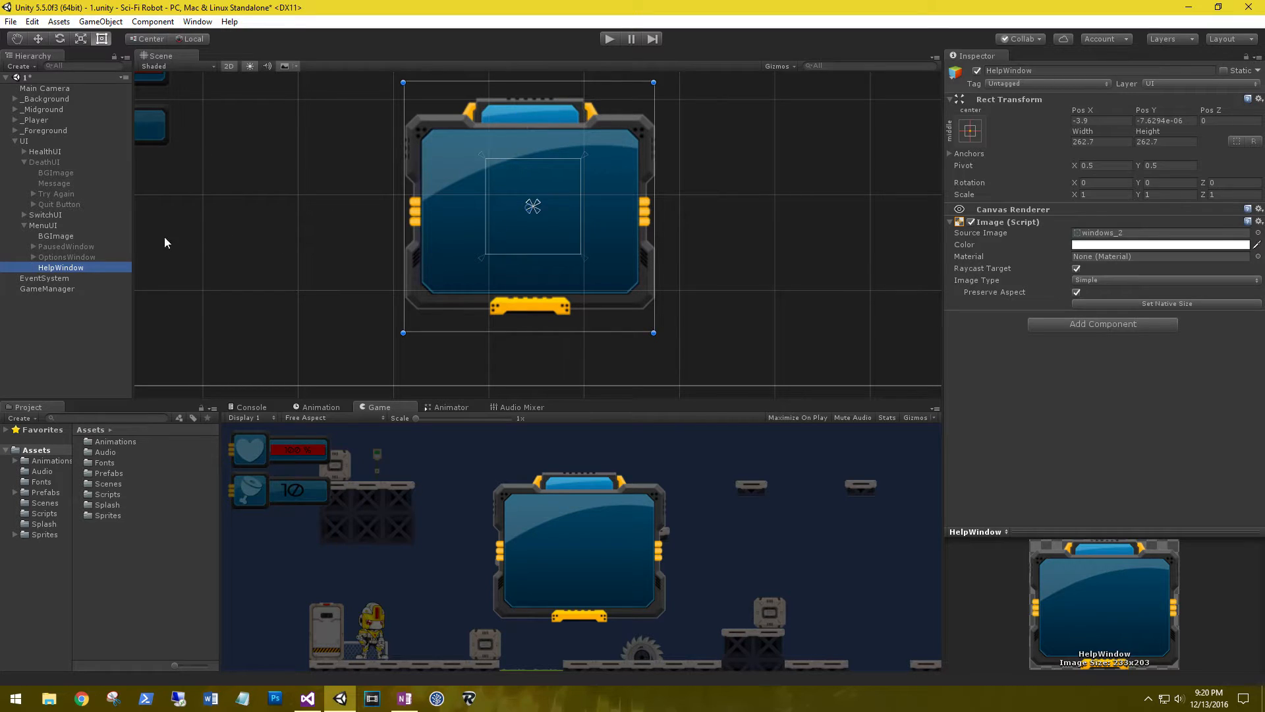
Add a UI text object under HelpWindow and set its font to earthorbiter.
right_click(58, 266)
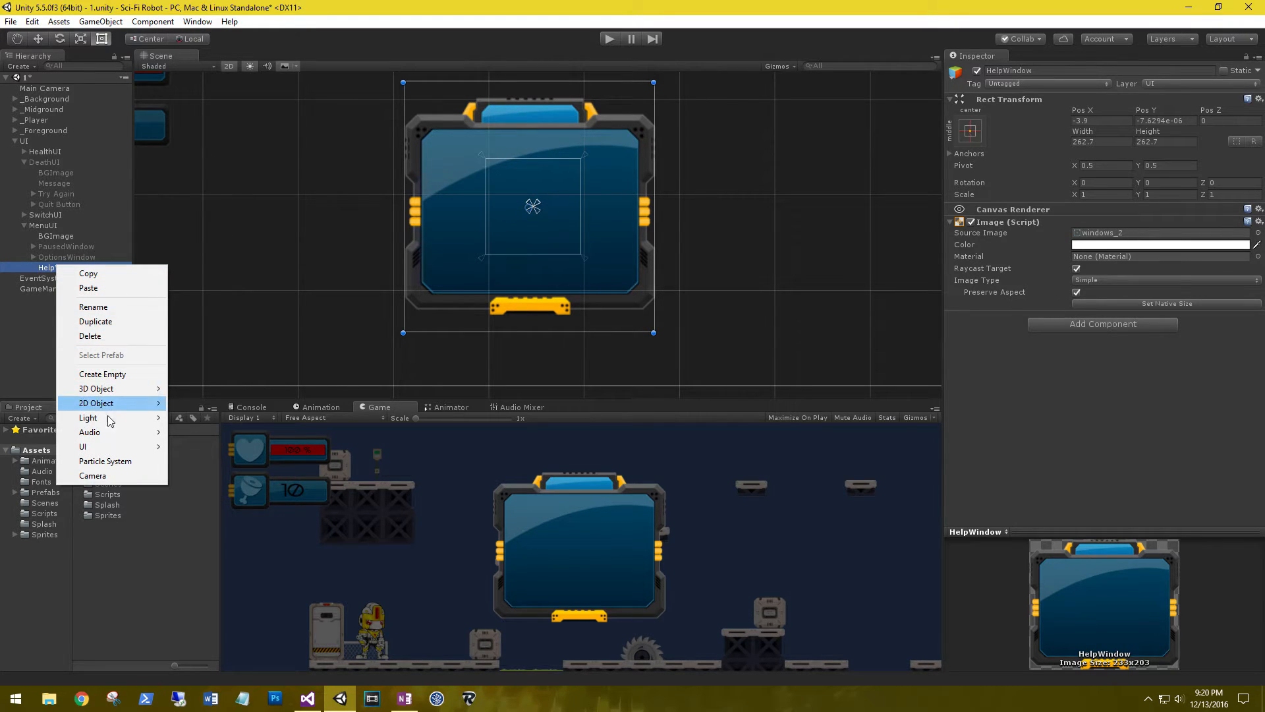
mouse_move(111, 448)
left_click(194, 447)
left_click(1132, 284)
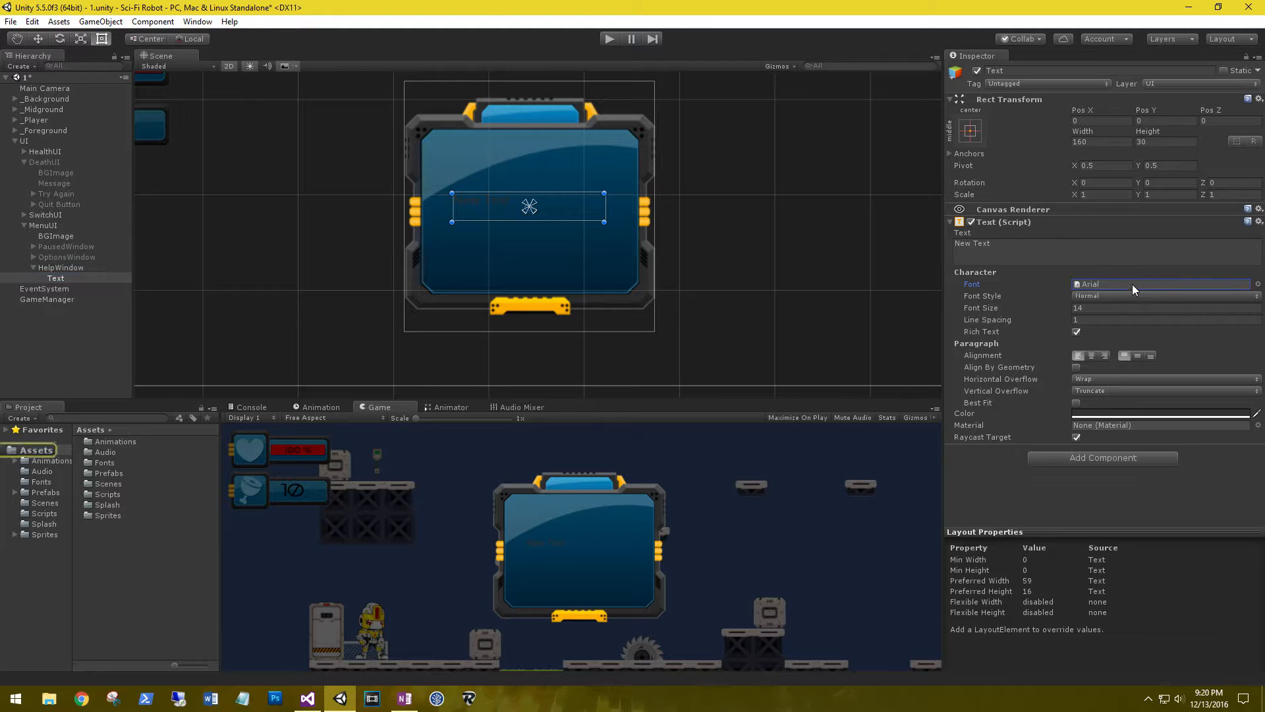
left_click(1258, 284)
left_click(825, 257)
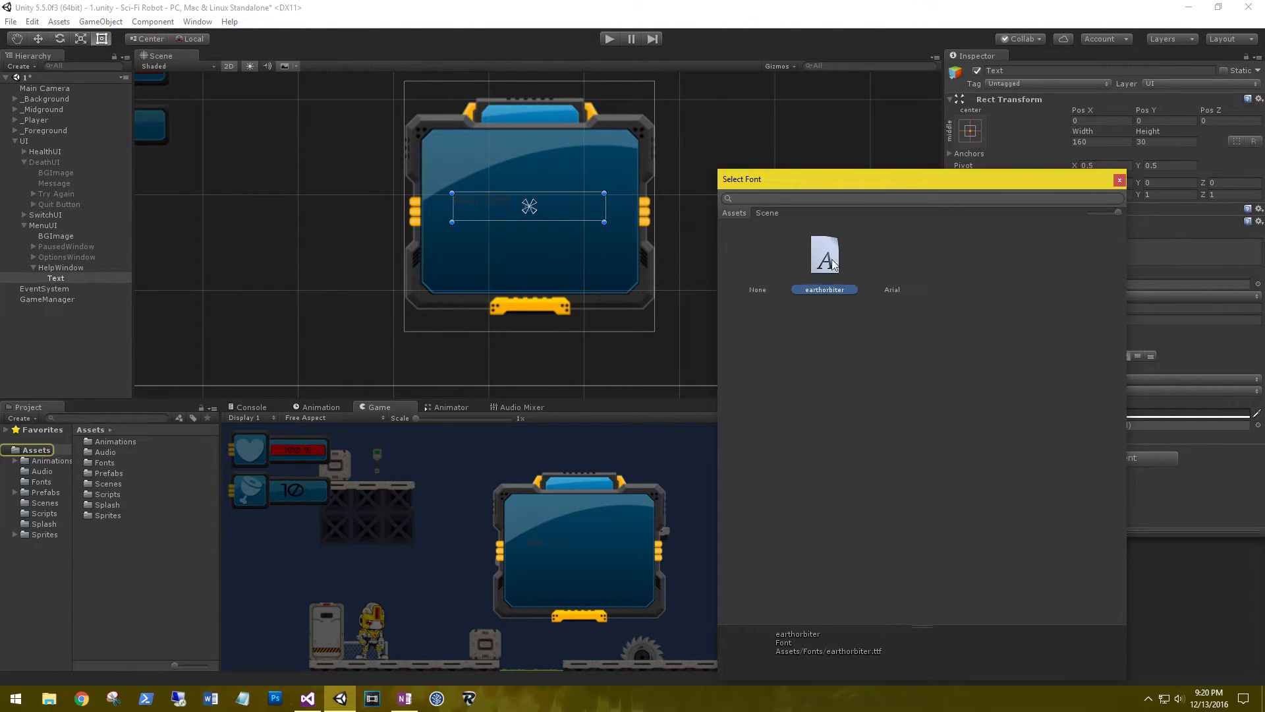
left_click(1119, 180)
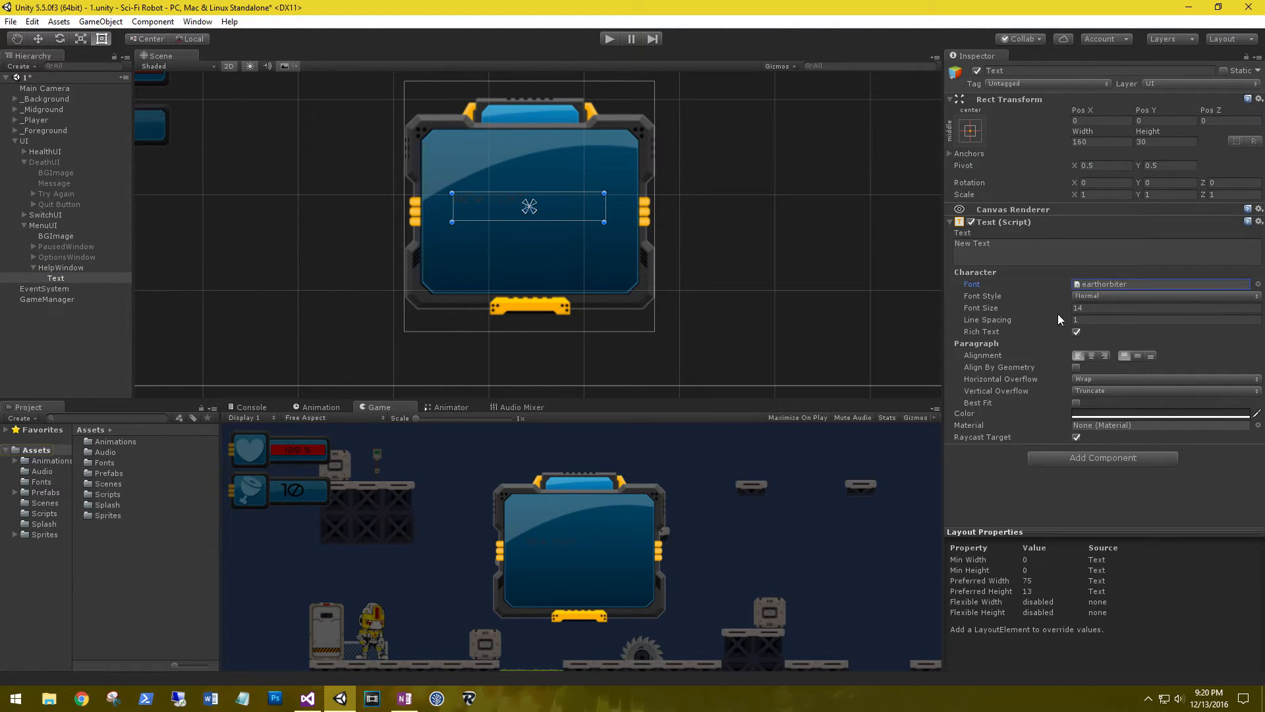
Centre the new text horizontally, set its color to hex FFCE00FF and add a Shadow component.
left_click(1139, 414)
left_click(137, 250)
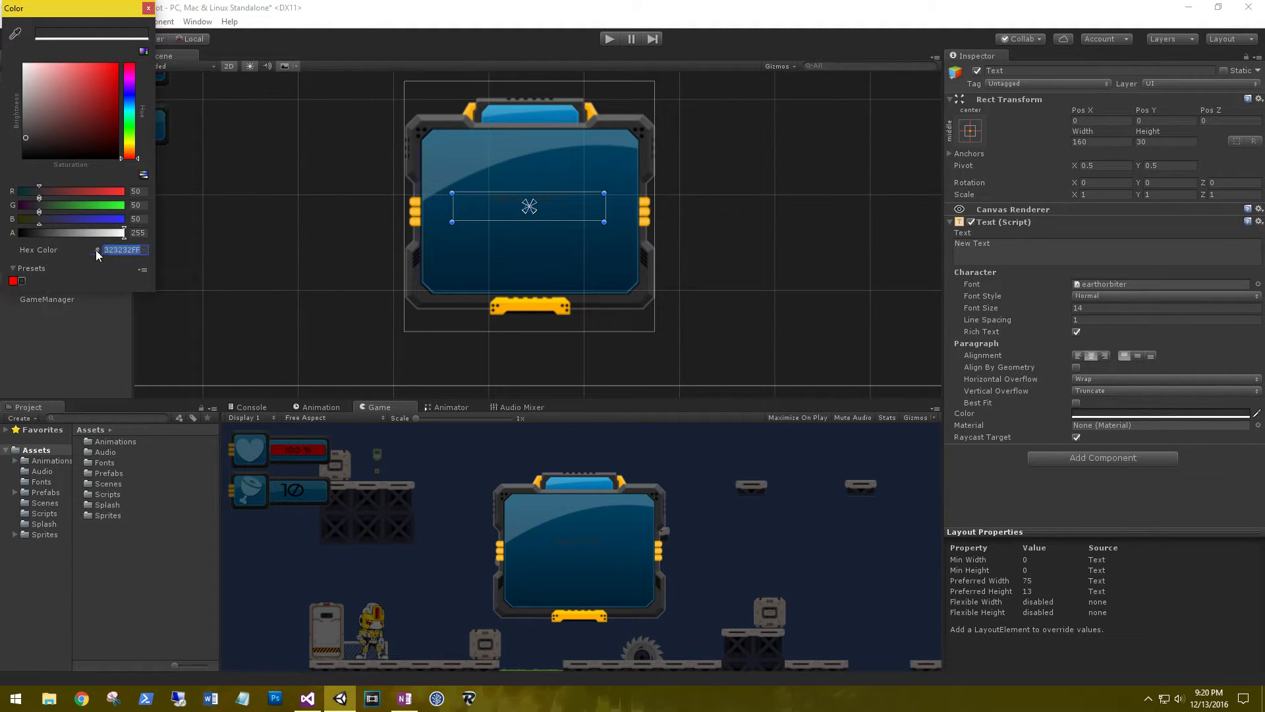
key("ctrl+v")
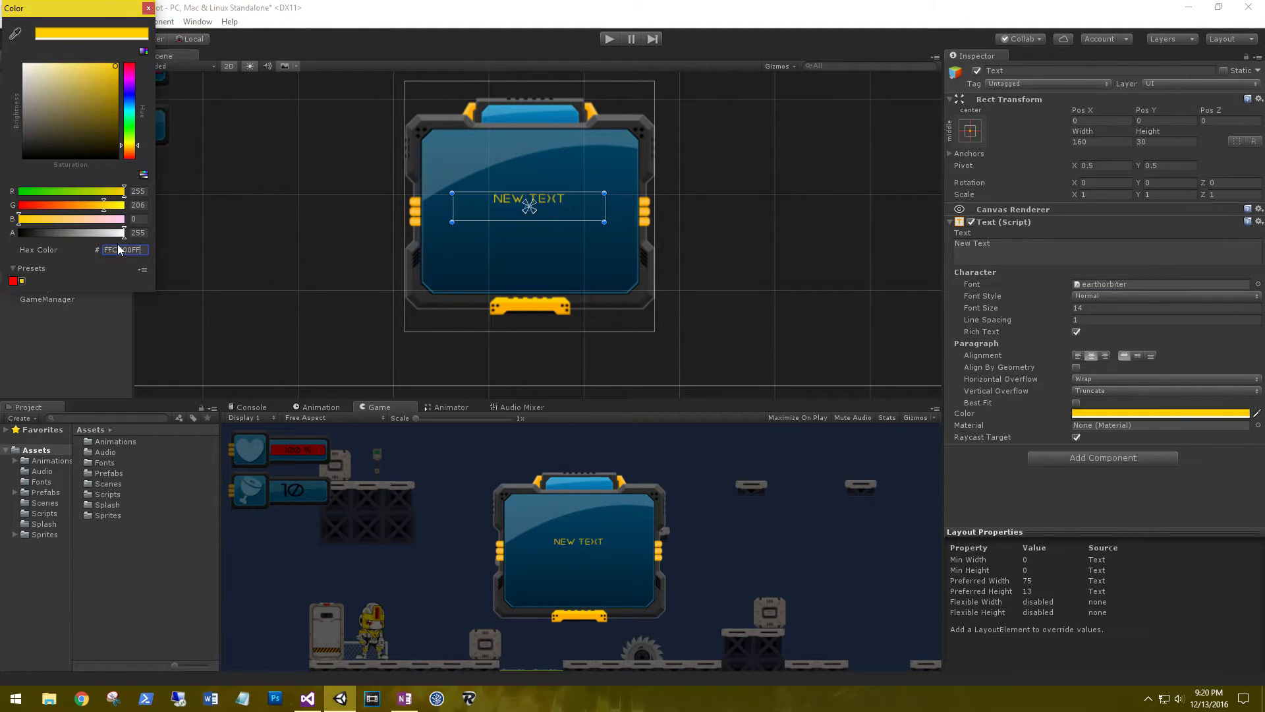
left_click(148, 8)
left_click(1056, 458)
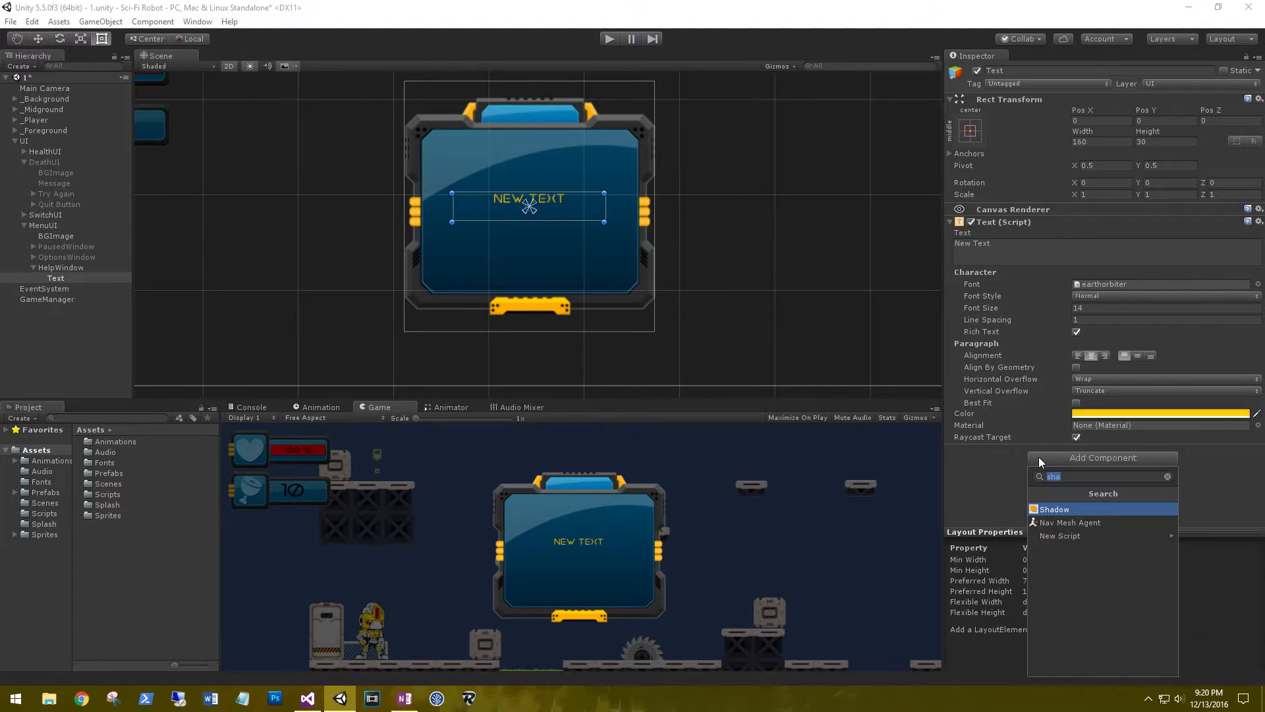
left_click(1048, 510)
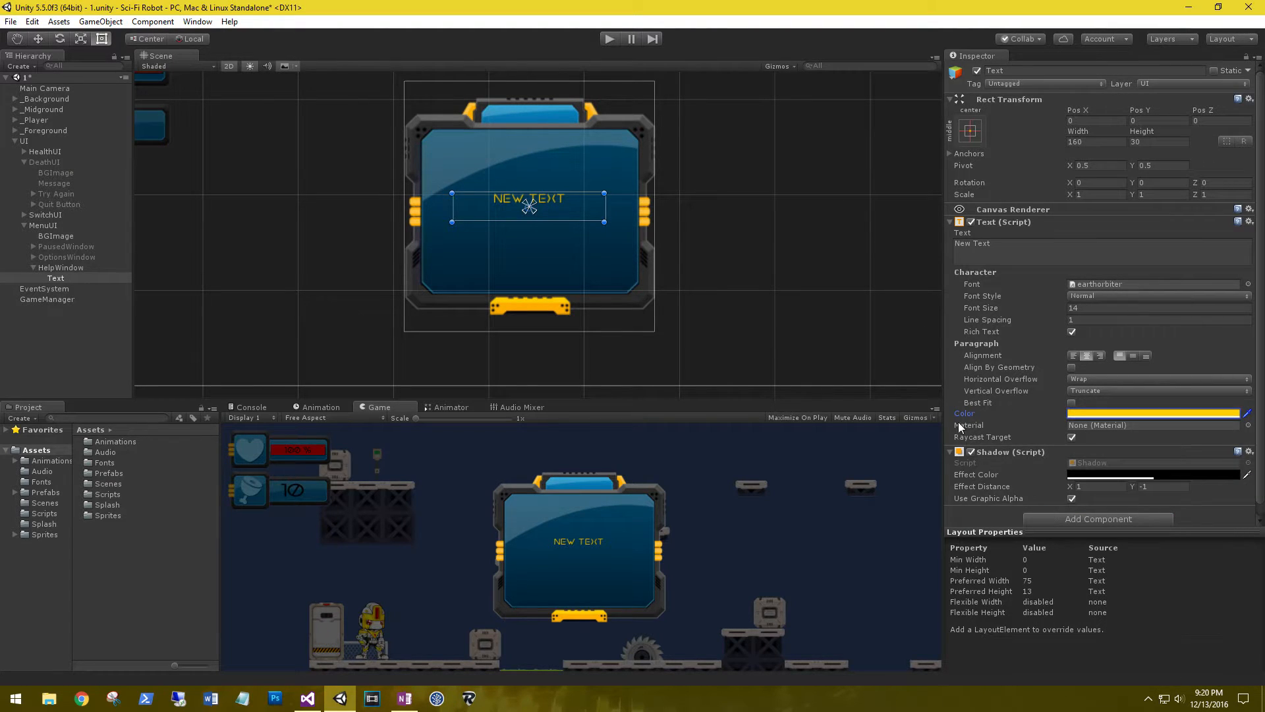
Move the text up into HelpWindow's title bar at about Pos Y 86.7 and make it read "Help".
left_click(40, 41)
left_click_drag(522, 163, 539, 69)
left_click(998, 244)
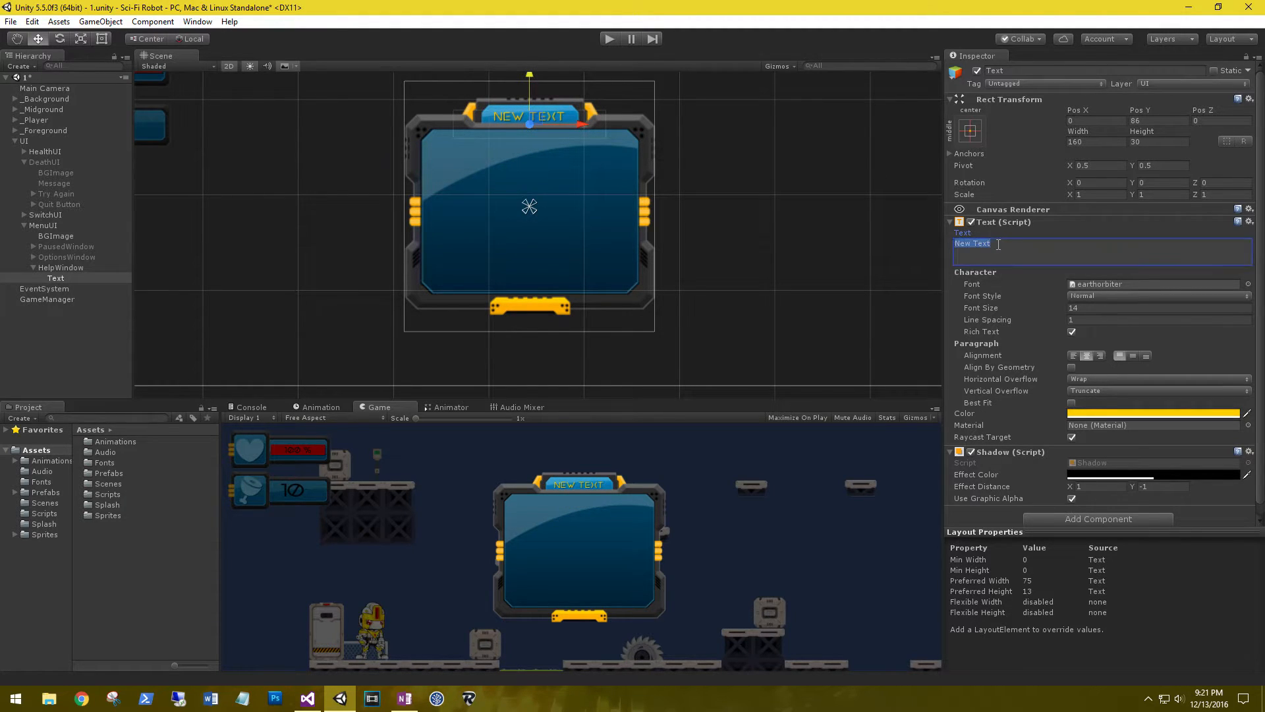
type("Help")
left_click_drag(530, 80, 530, 78)
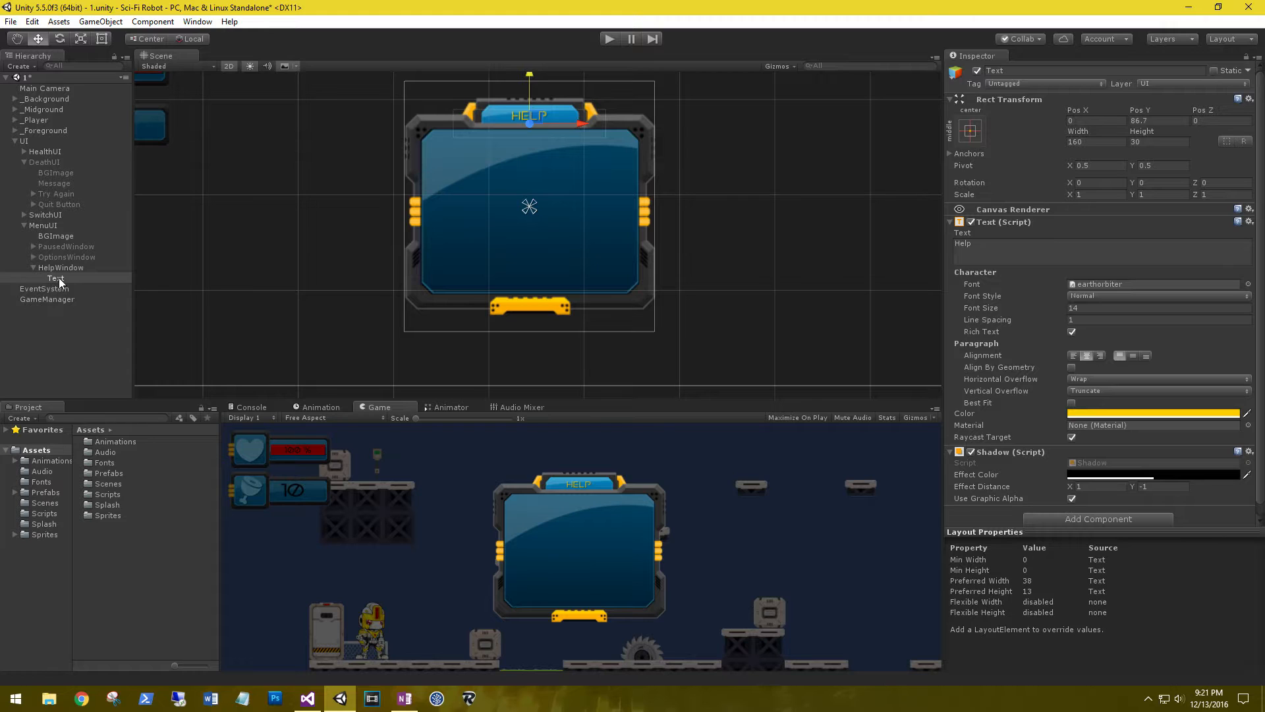
Add a second UI text under HelpWindow and stretch it over the window's upper body, about 214.1 by 121.4.
right_click(47, 268)
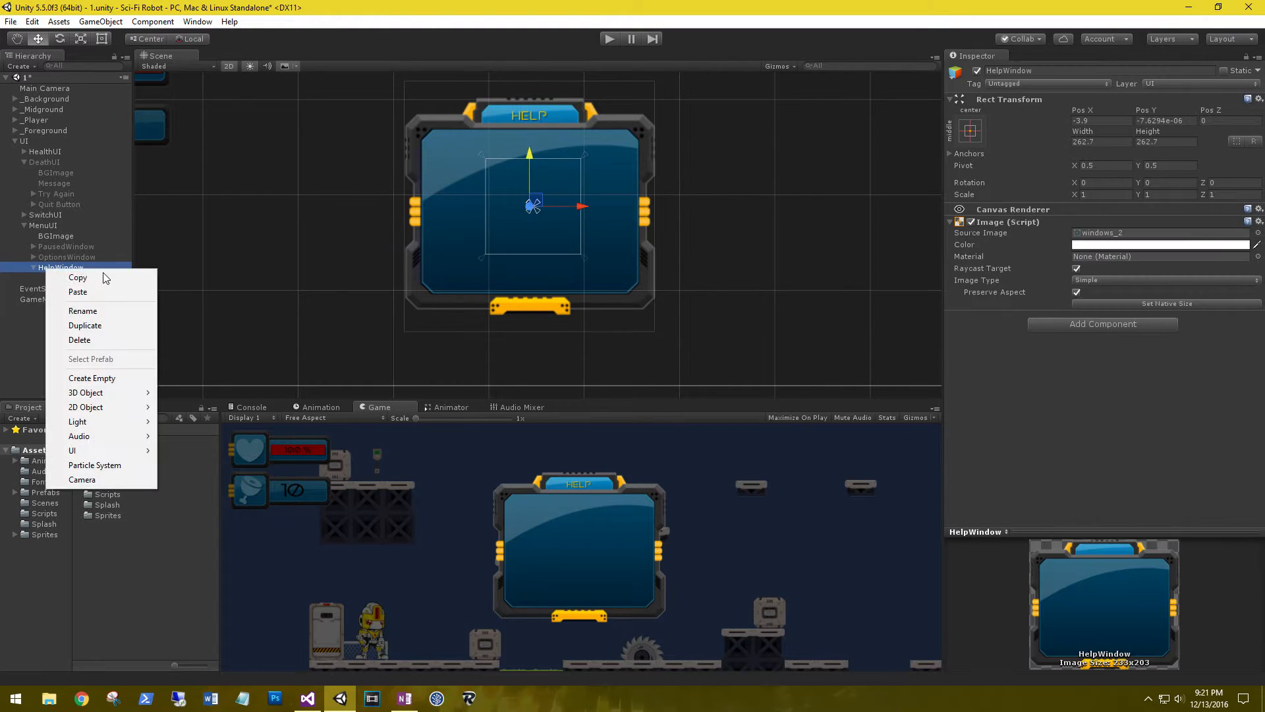
mouse_move(99, 452)
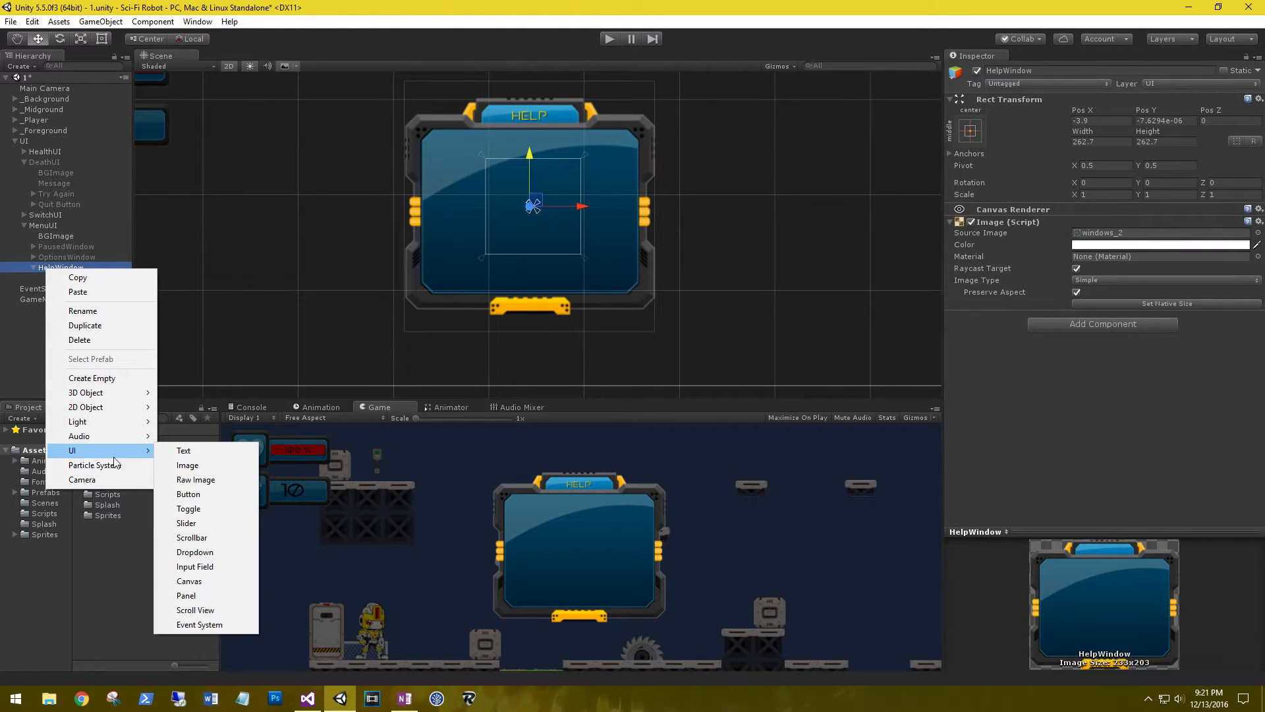
left_click(184, 451)
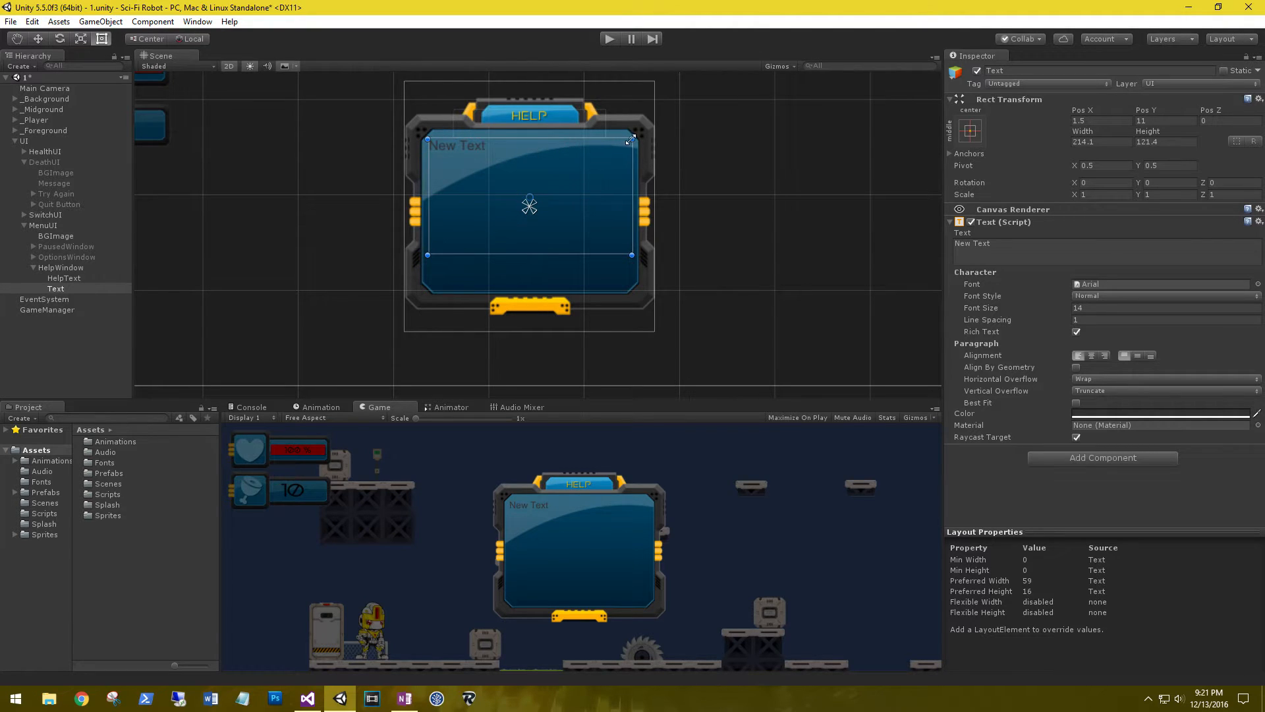
left_click_drag(631, 140, 631, 140)
Rename the second text object HelpDialog.
left_click(985, 247)
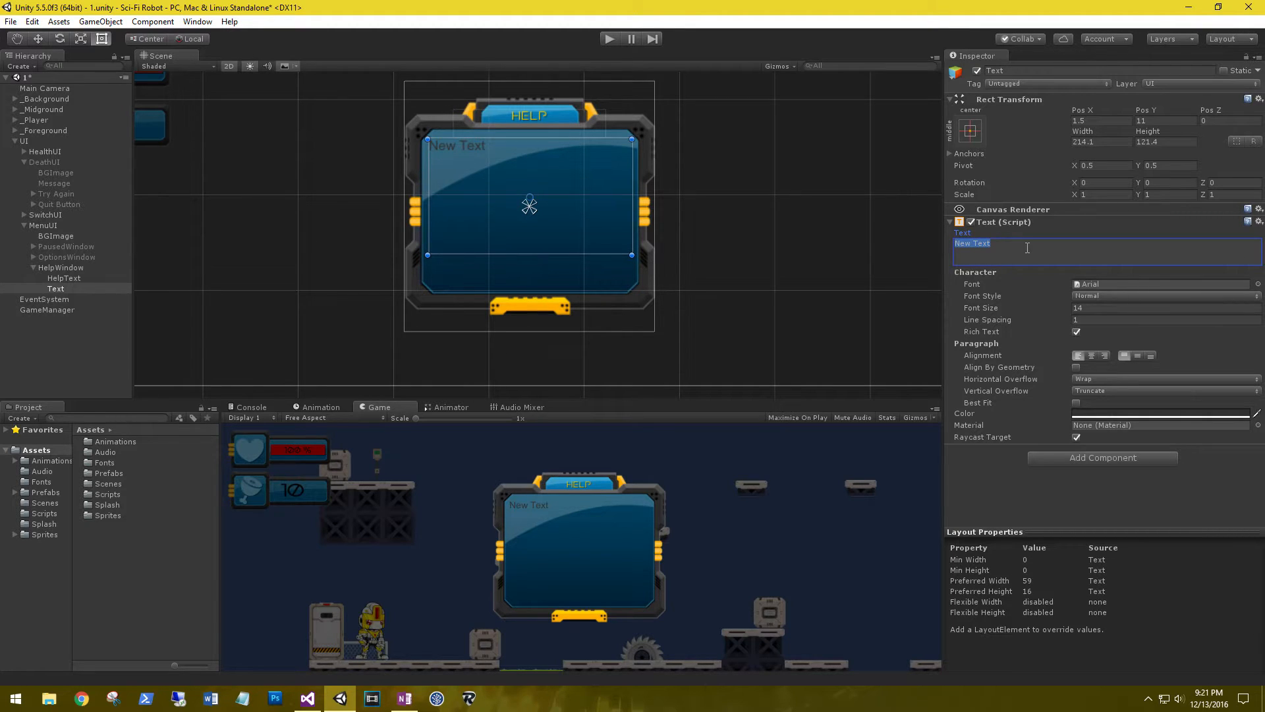
left_click(1029, 70)
type("Help")
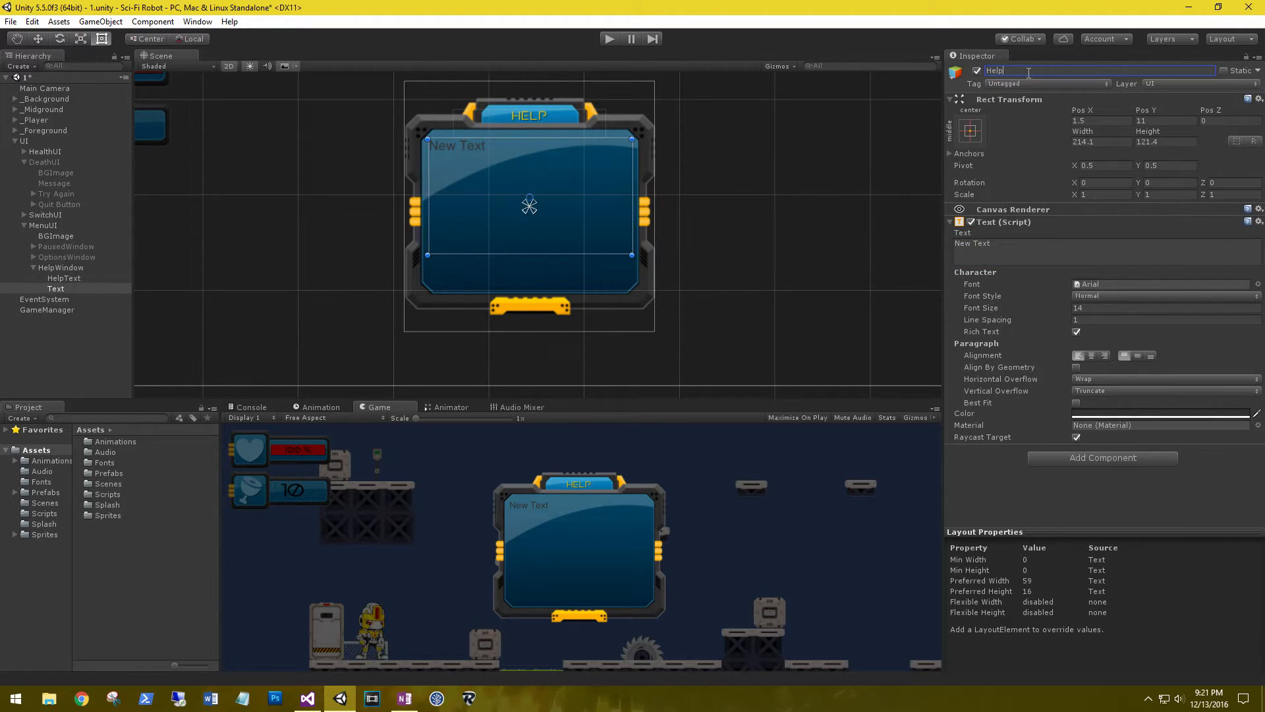
type("Dialog")
key("Return")
Set HelpDialog's font to earthorbiter and its text color to hex FFCE00FF.
left_click(1258, 284)
left_click(831, 271)
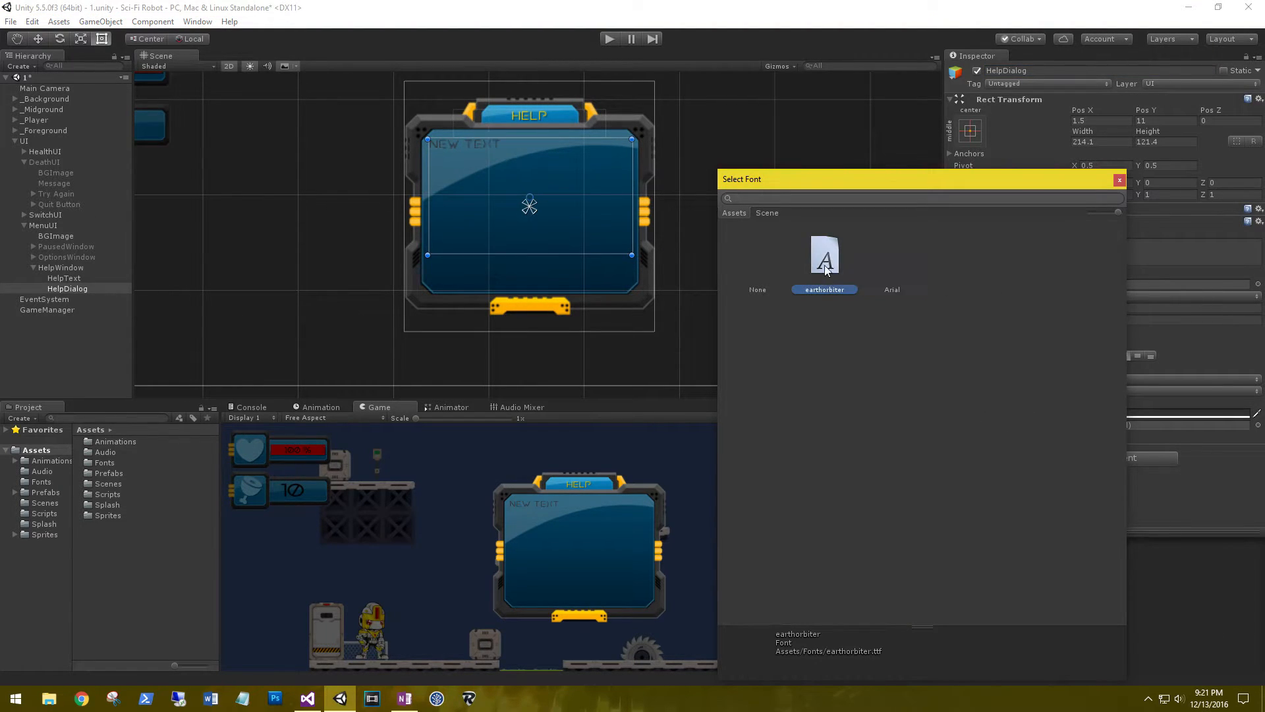
left_click(1119, 182)
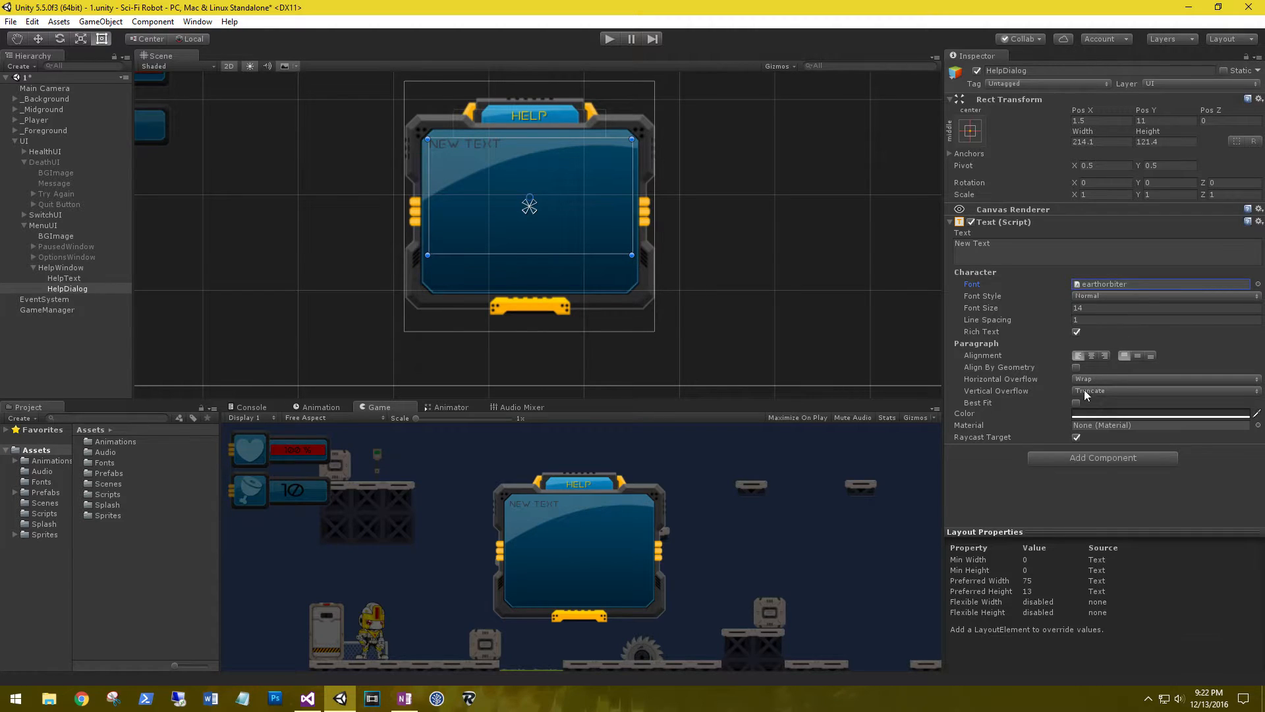
left_click(1099, 415)
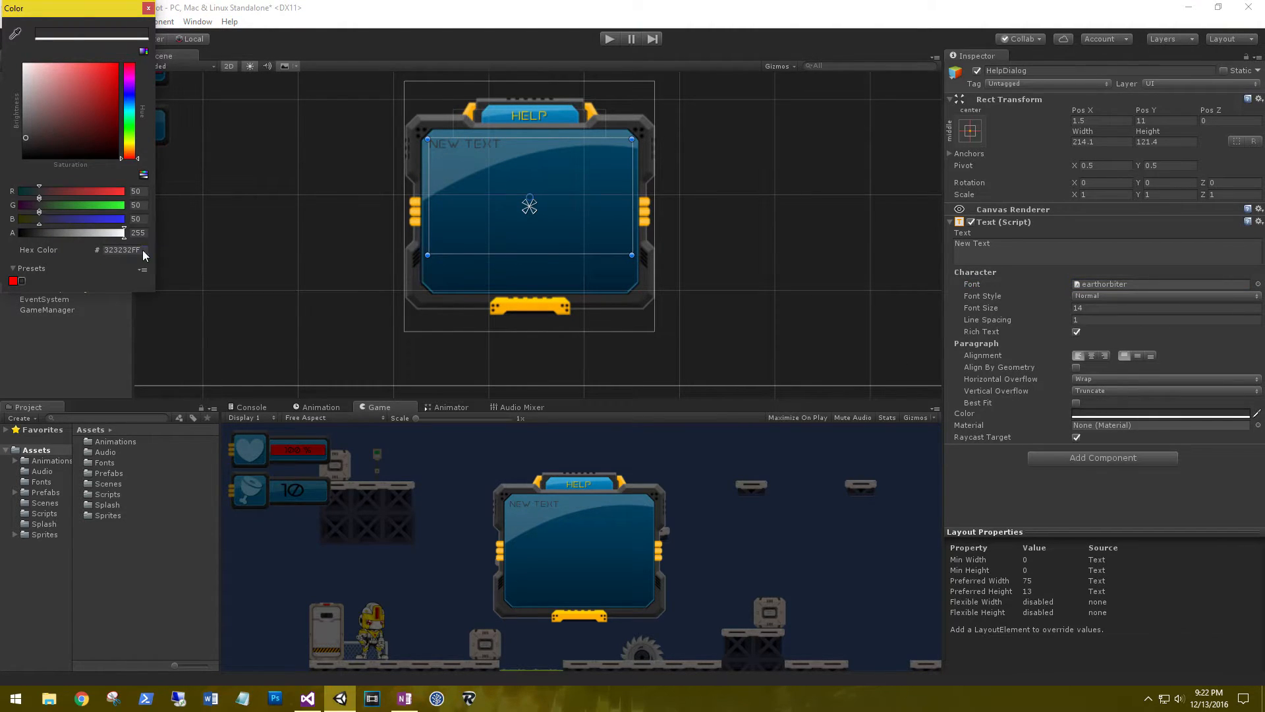
type("FFCE00FF")
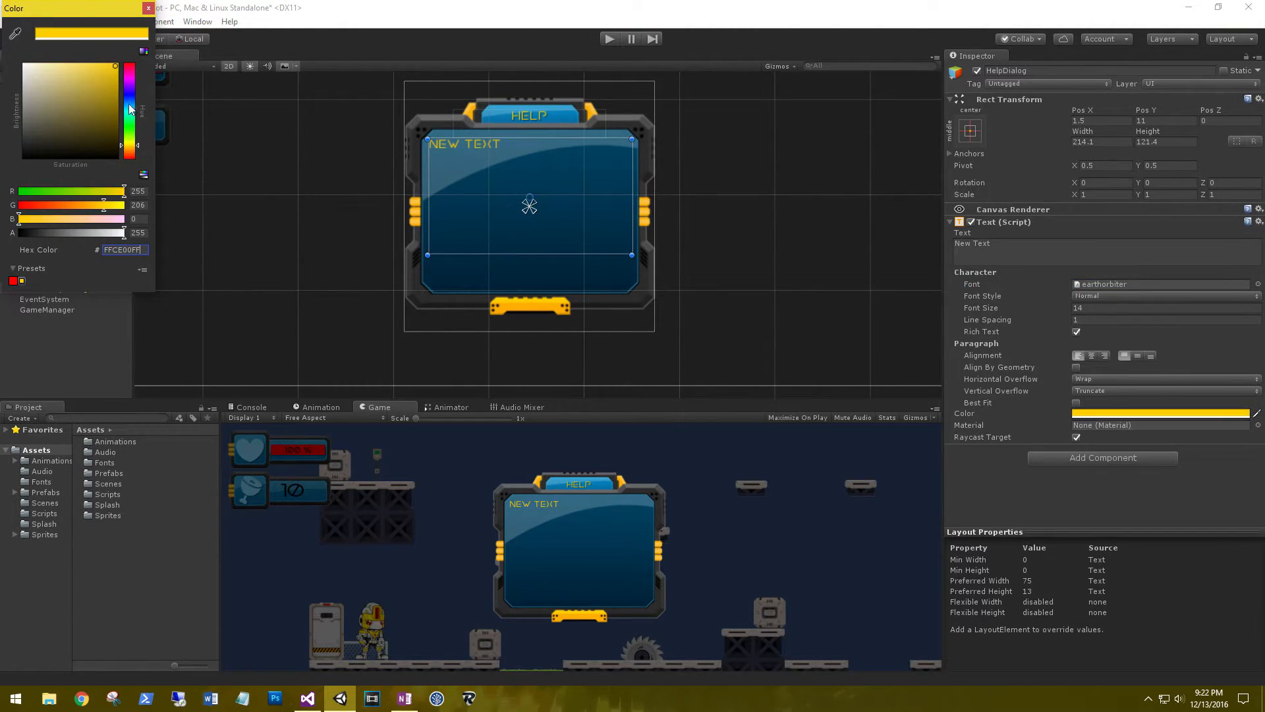
left_click(149, 9)
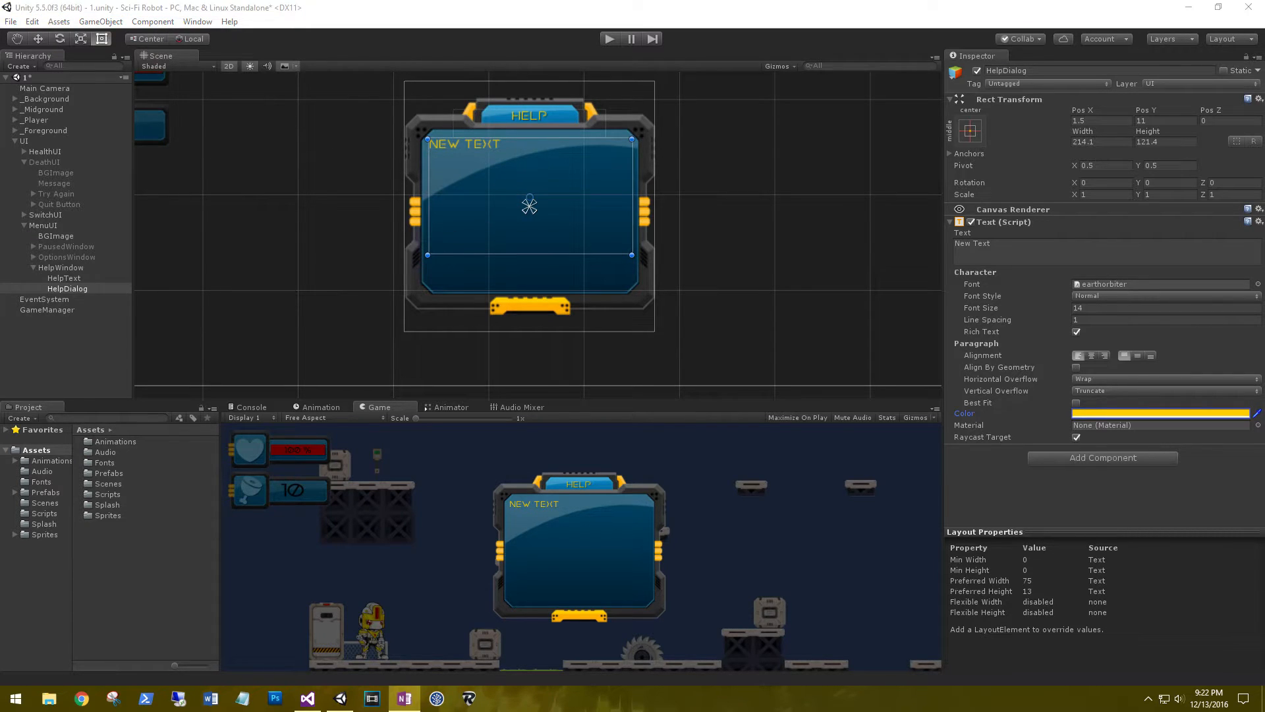
Replace HelpDialog's placeholder text with the heading "2D Sci-FI Robot Game", indented with leading spaces to sit roughly centered.
left_click(1086, 245)
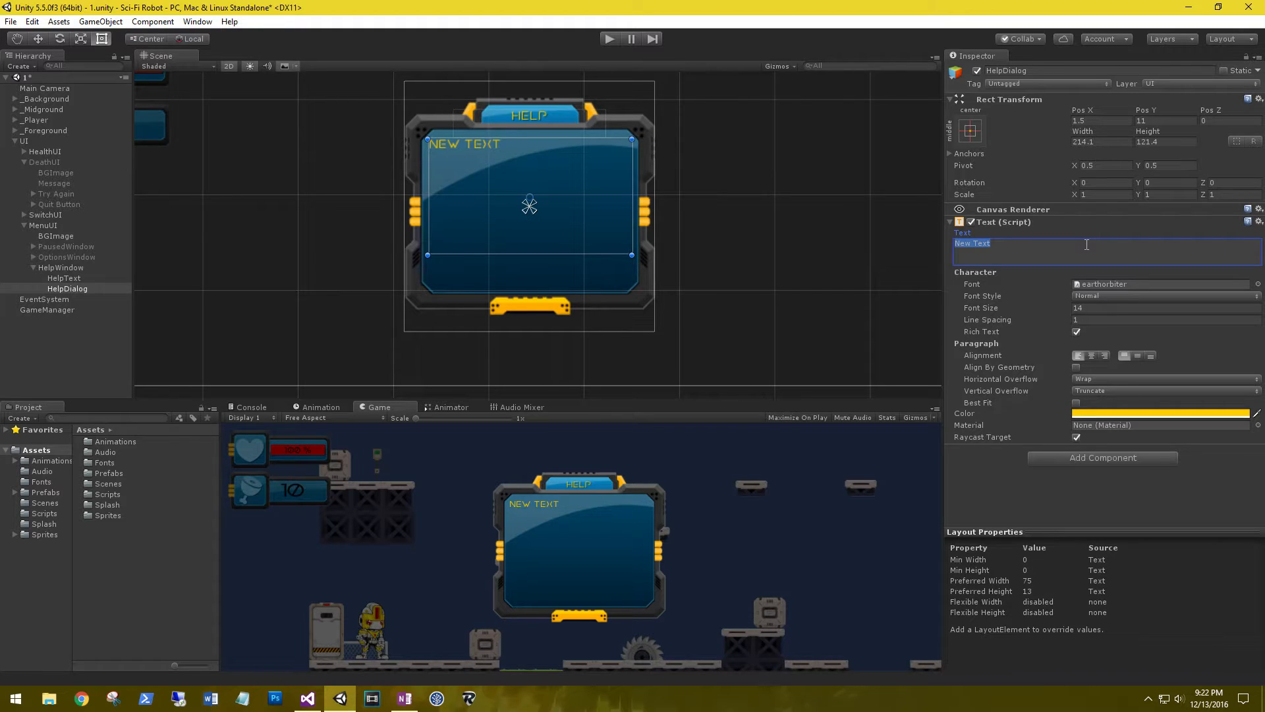
type("2D Sci-FI Robot GAme")
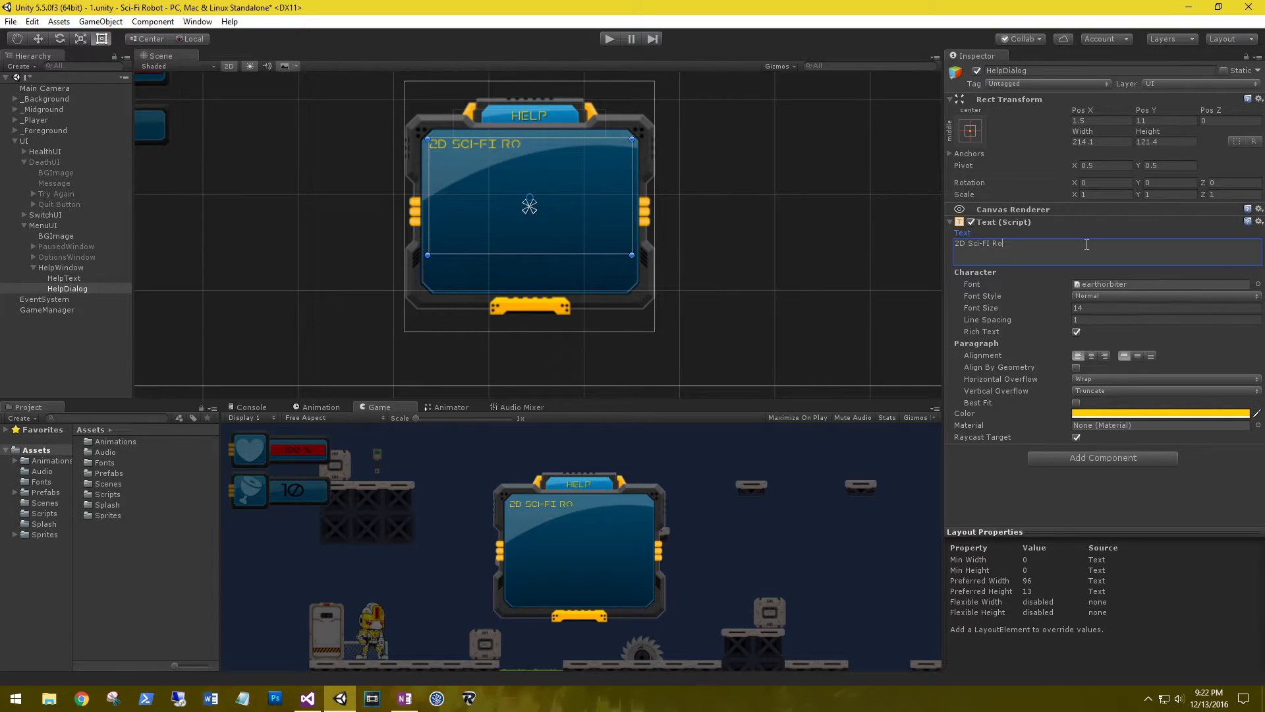
key("BackSpace")
key("BackSpace")
key("BackSpace")
type("ame")
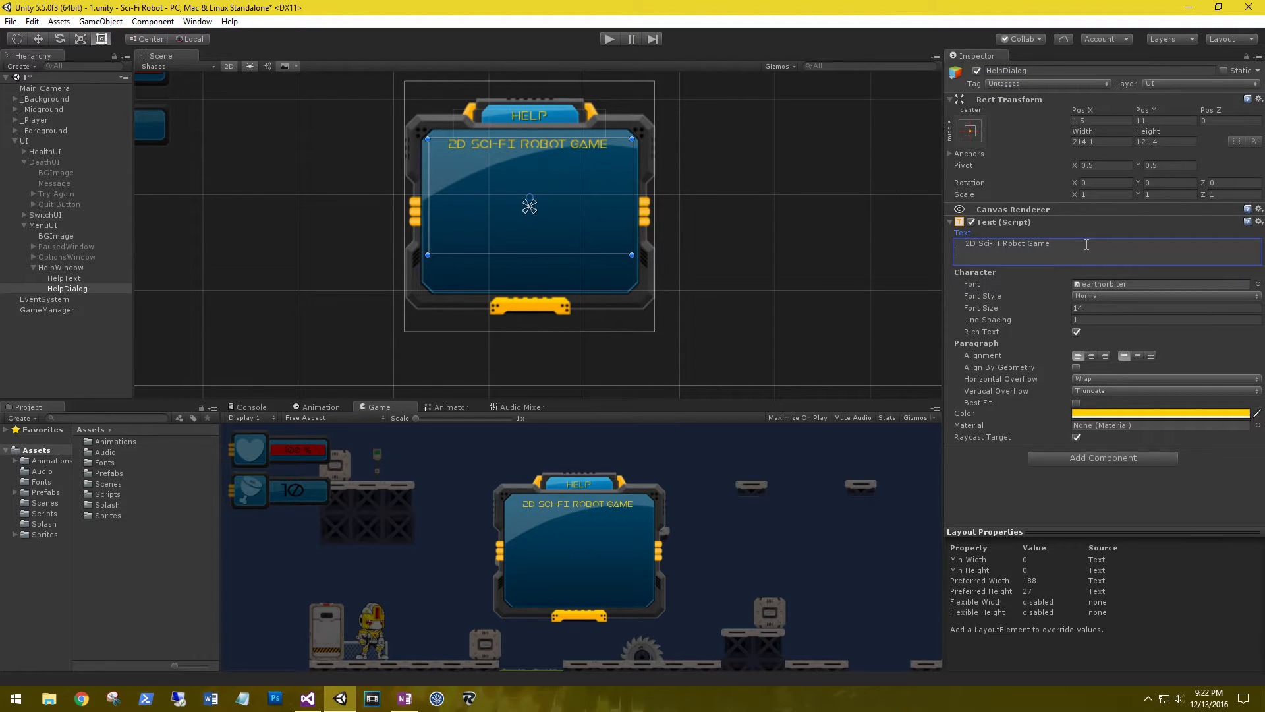
Below the heading, after a blank line, add the control lines "WSAD to move" and "Space to jump" to HelpDialog's text.
key("Return")
type("WS")
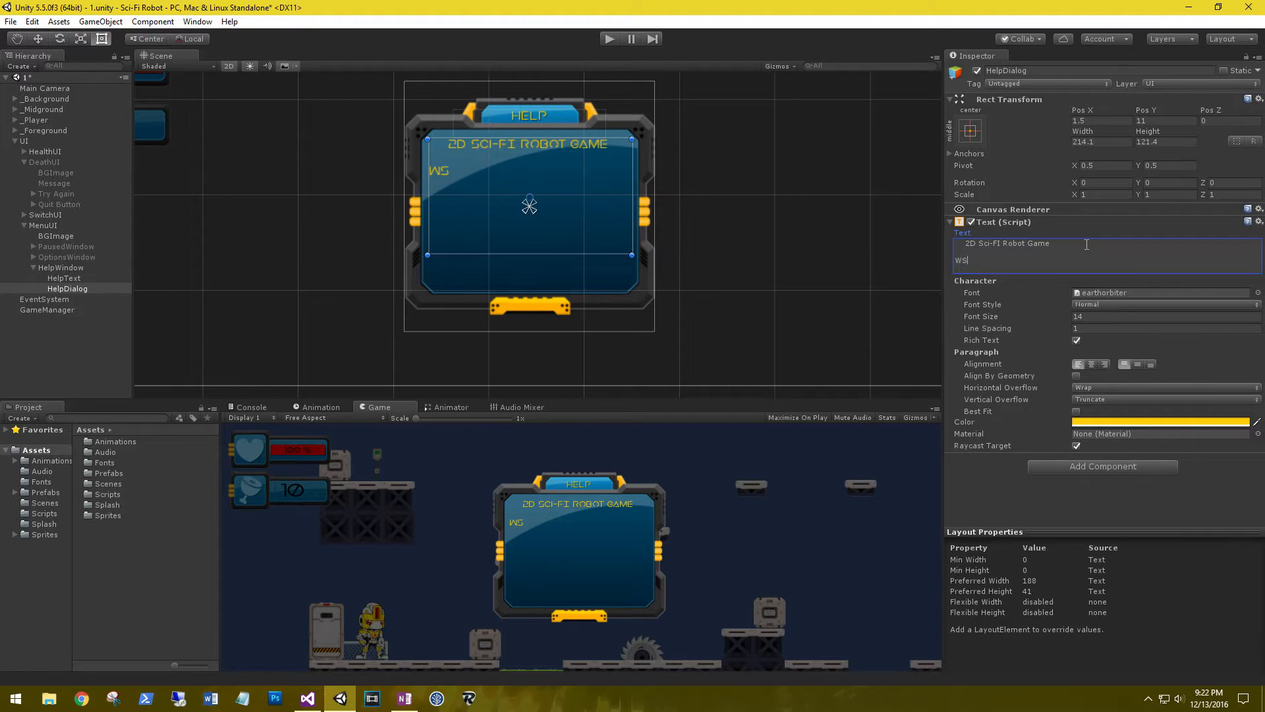
type("AD to move")
key("Return")
type("S")
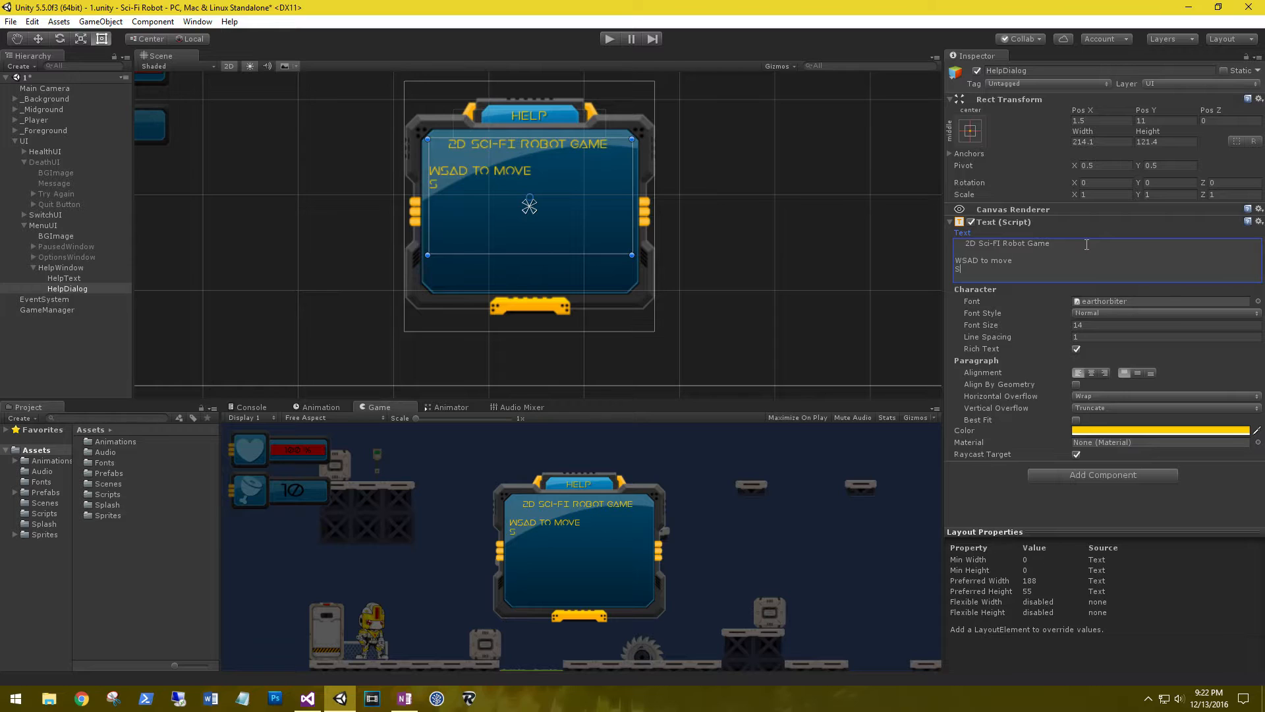
type("pace to jump")
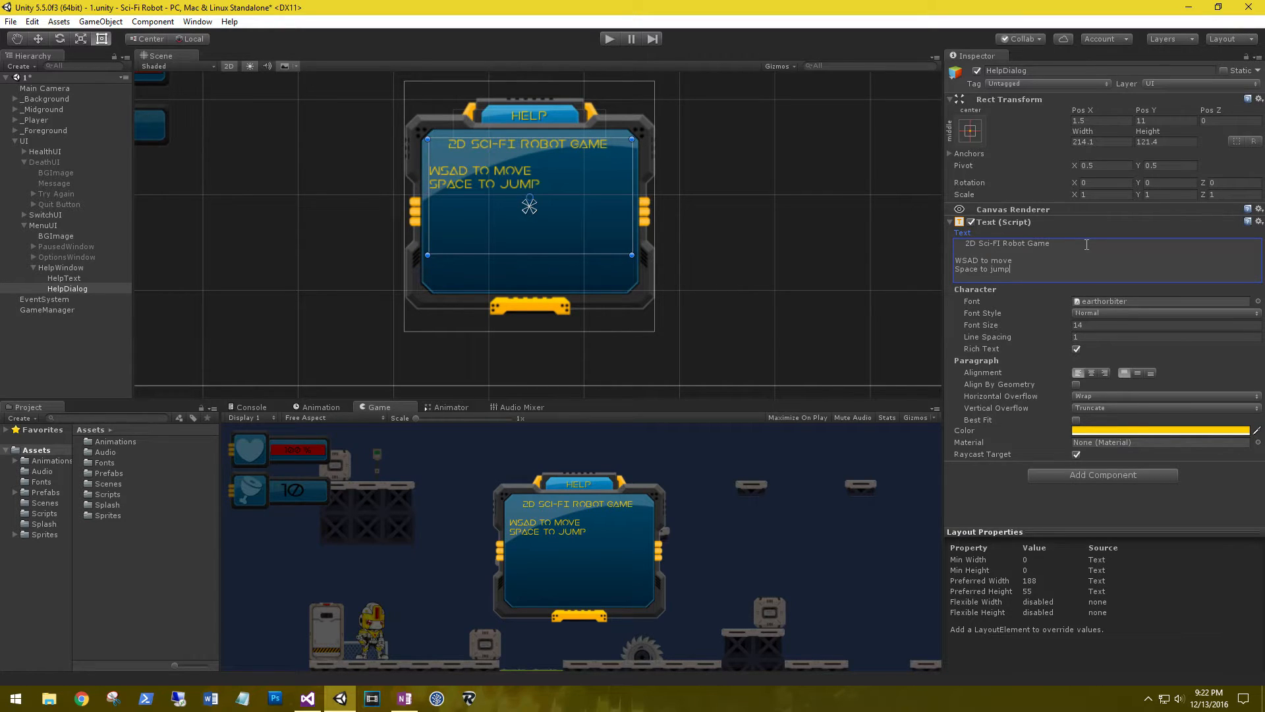
After a blank line, add "The objective is the activate all switches in the scene to open the exit door" and stretch the box to about 129.7 high.
key("Return")
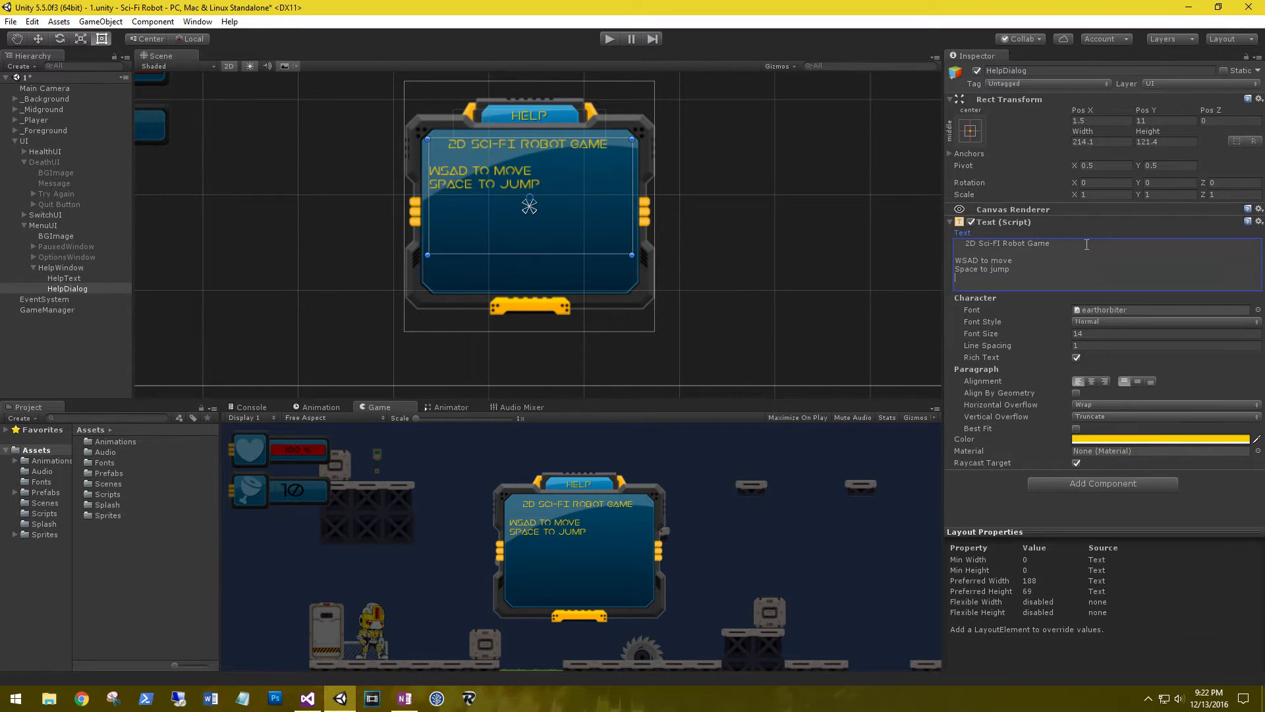
key("Return")
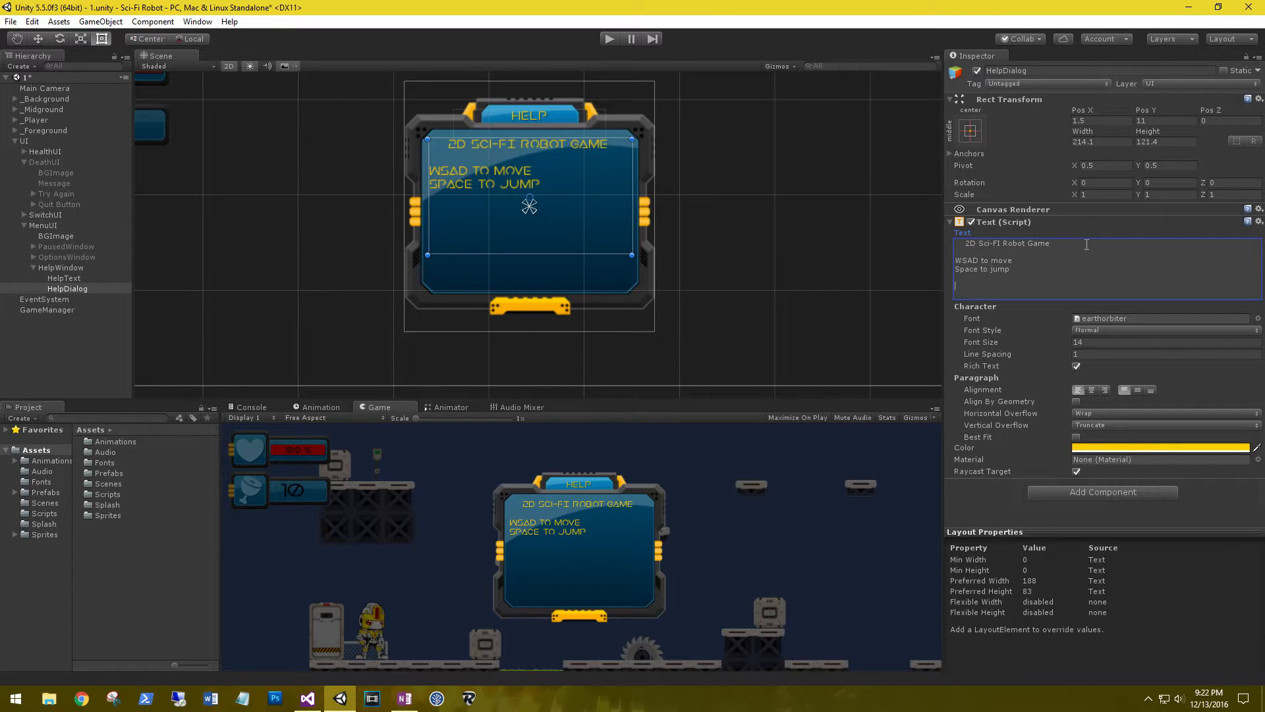
type("The object")
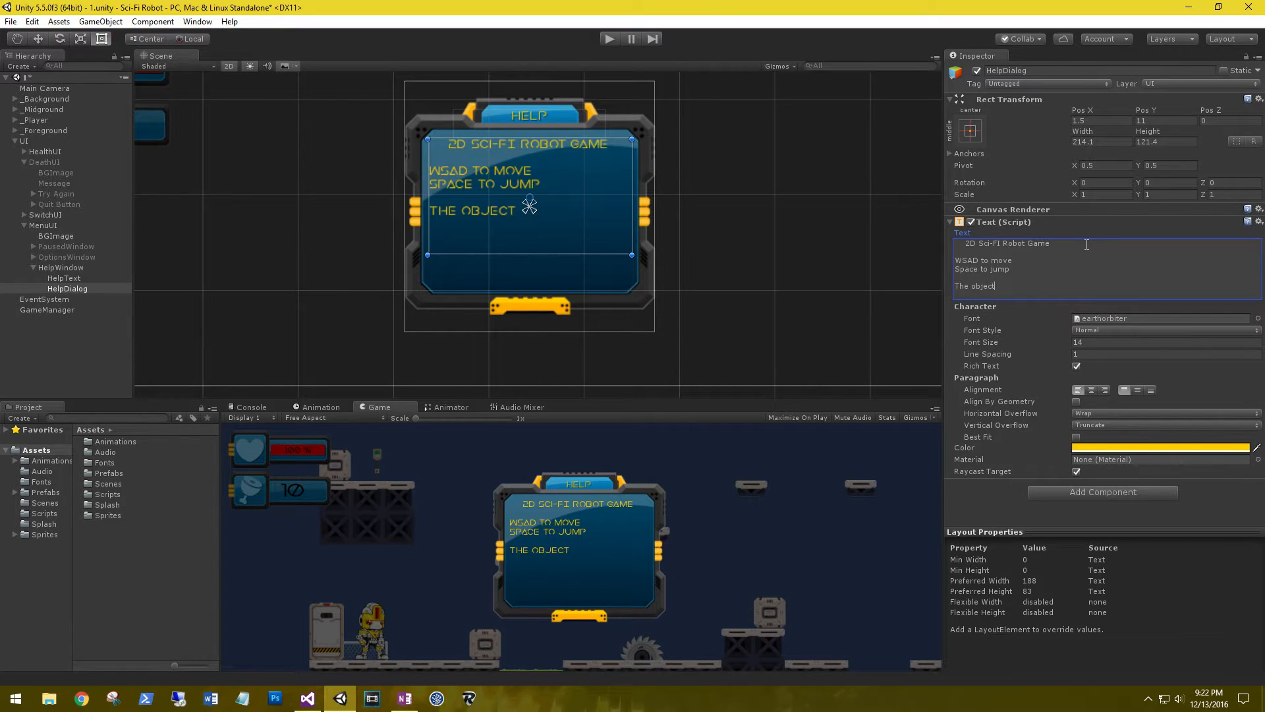
type("ive is the activate all")
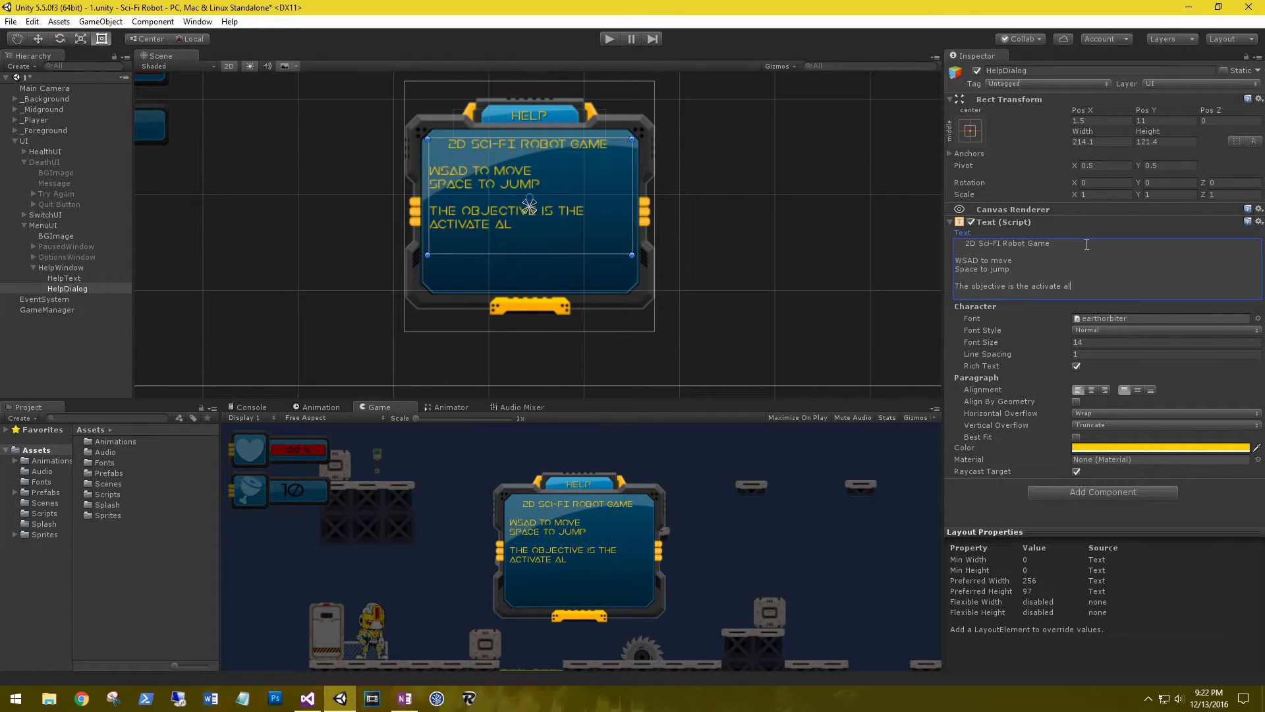
type(" switches in t")
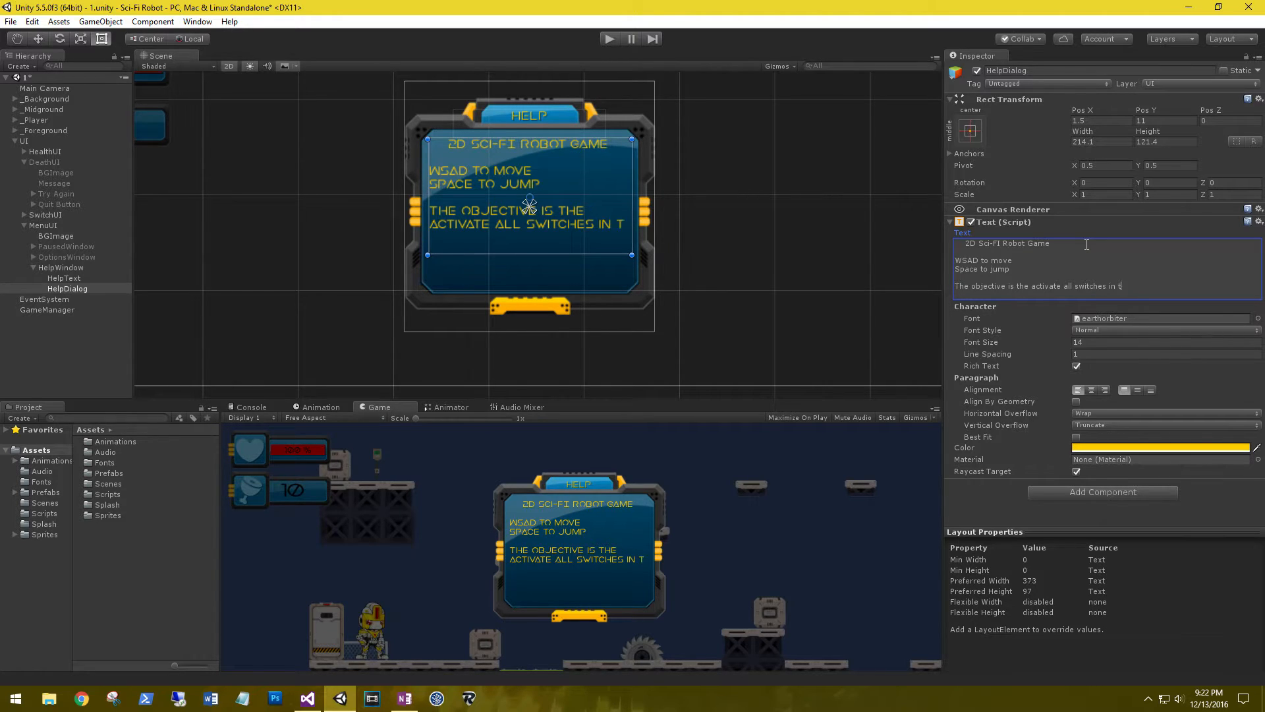
type("he scene ")
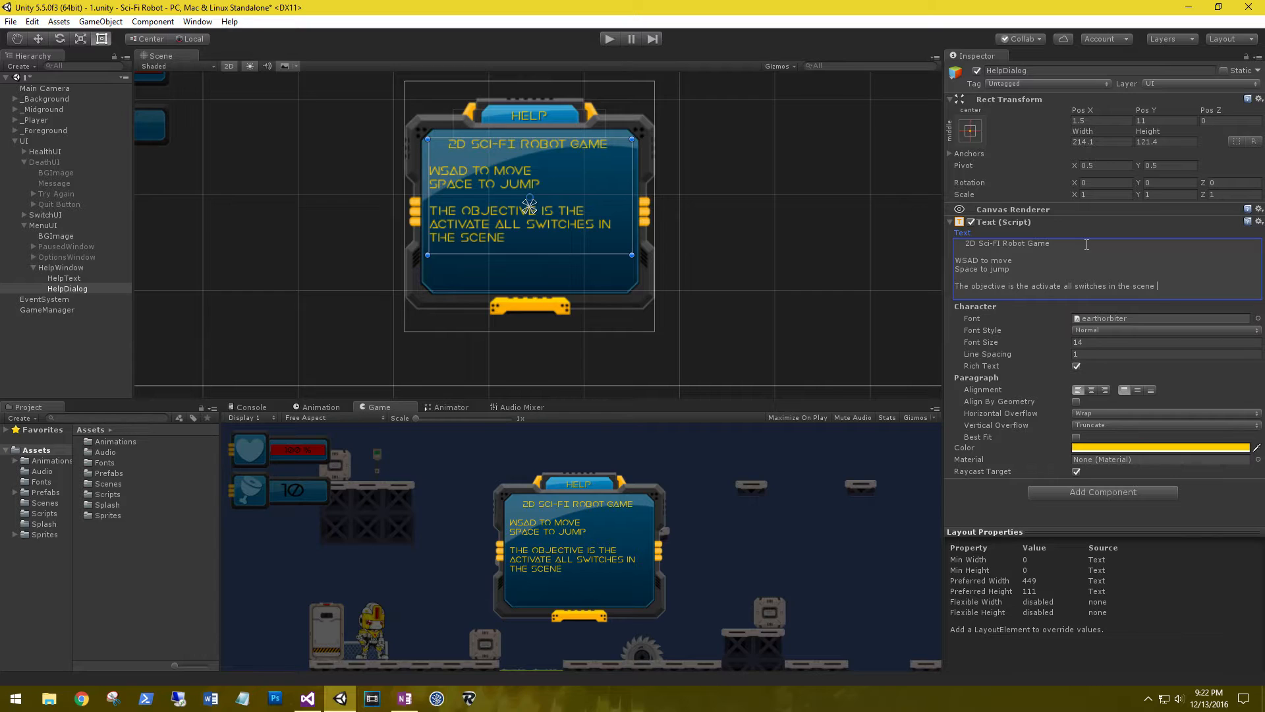
type("to open the exit door")
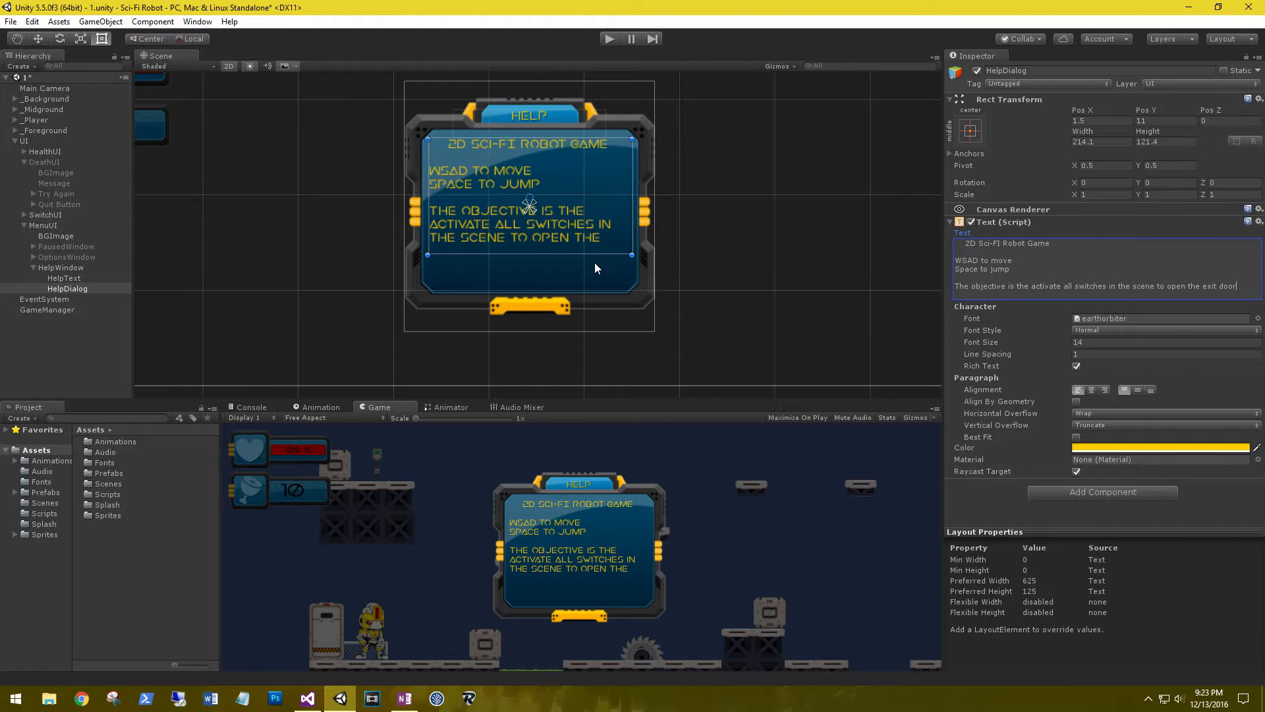
left_click_drag(598, 255, 599, 263)
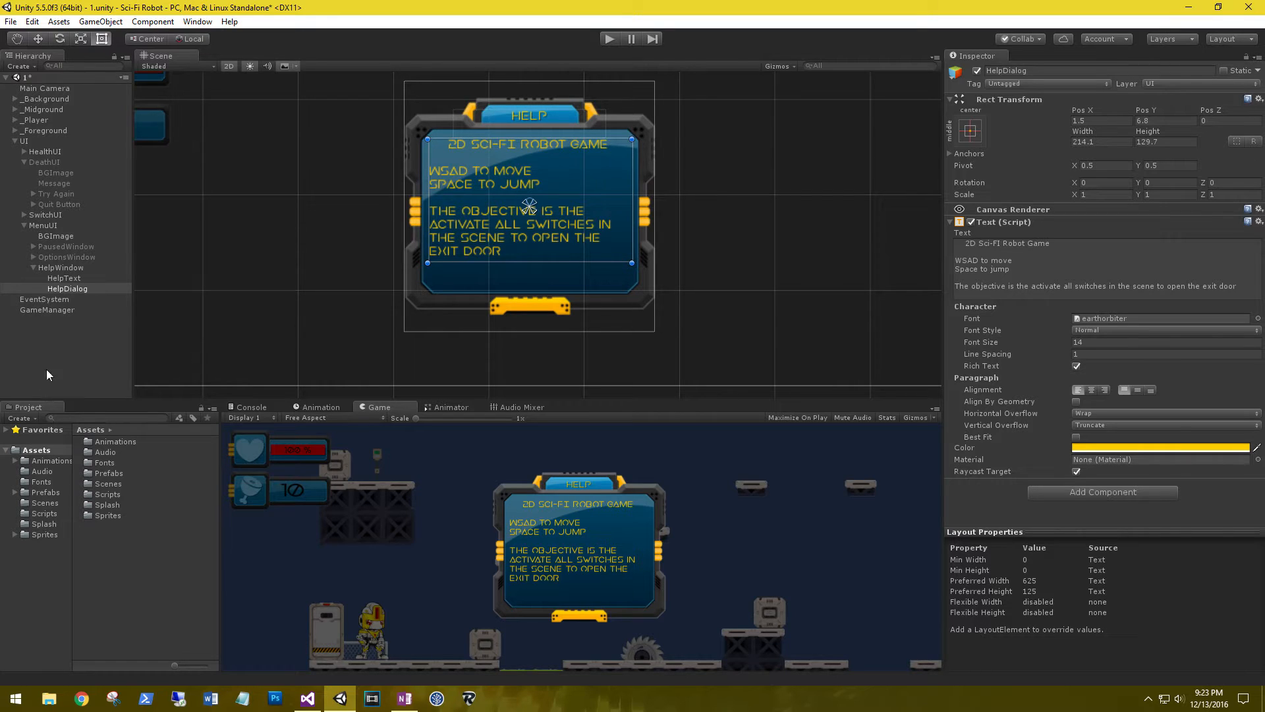
Add a UI button as a child of HelpWindow and name it BackButton.
left_click(67, 267)
right_click(67, 267)
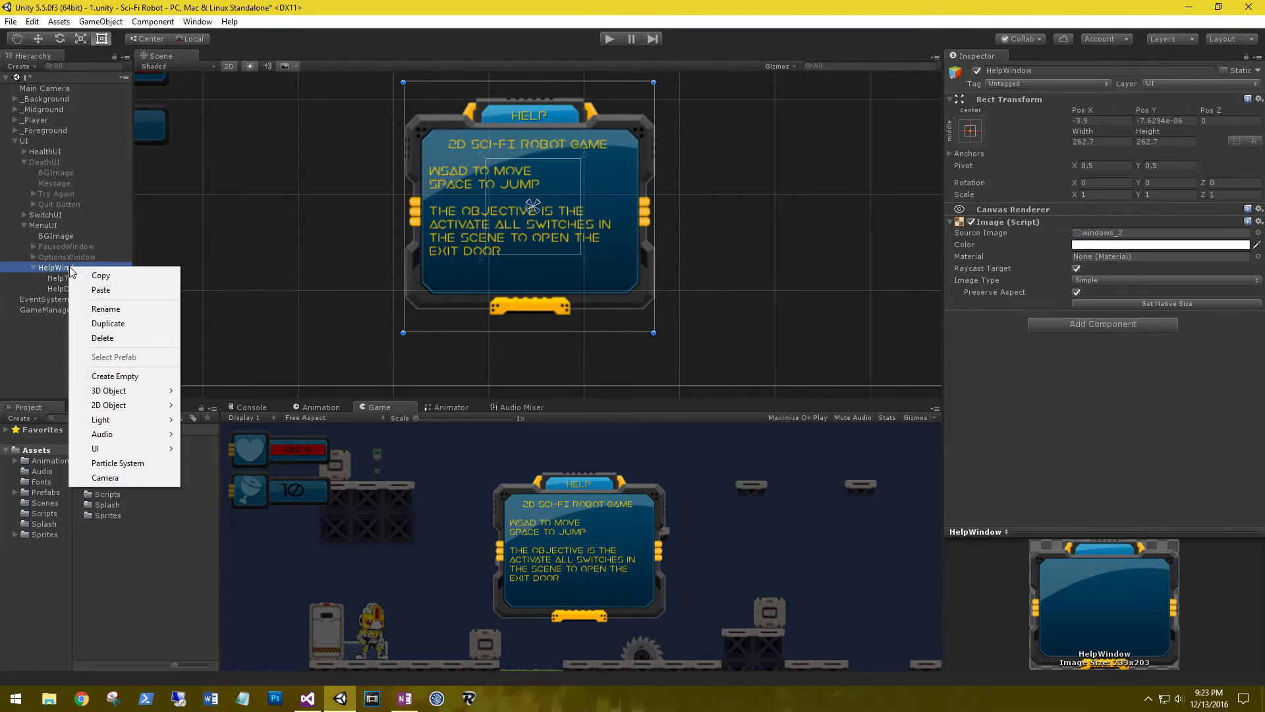
mouse_move(106, 450)
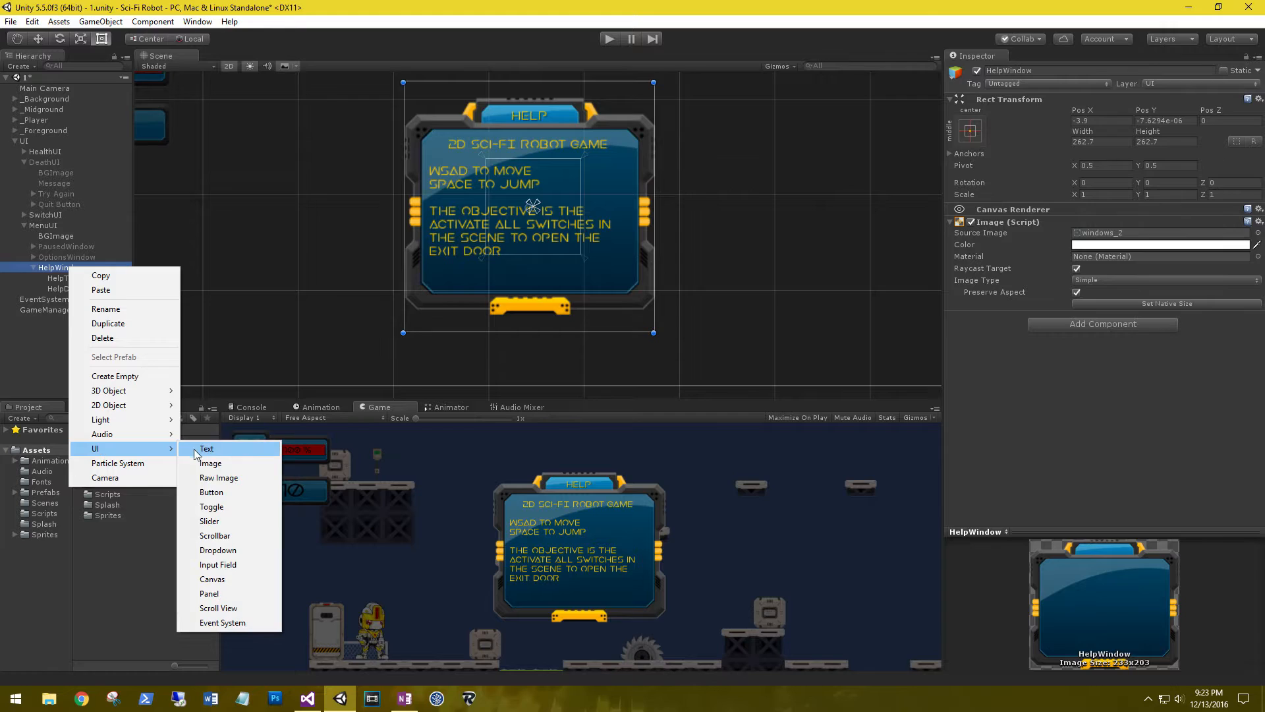
left_click(213, 493)
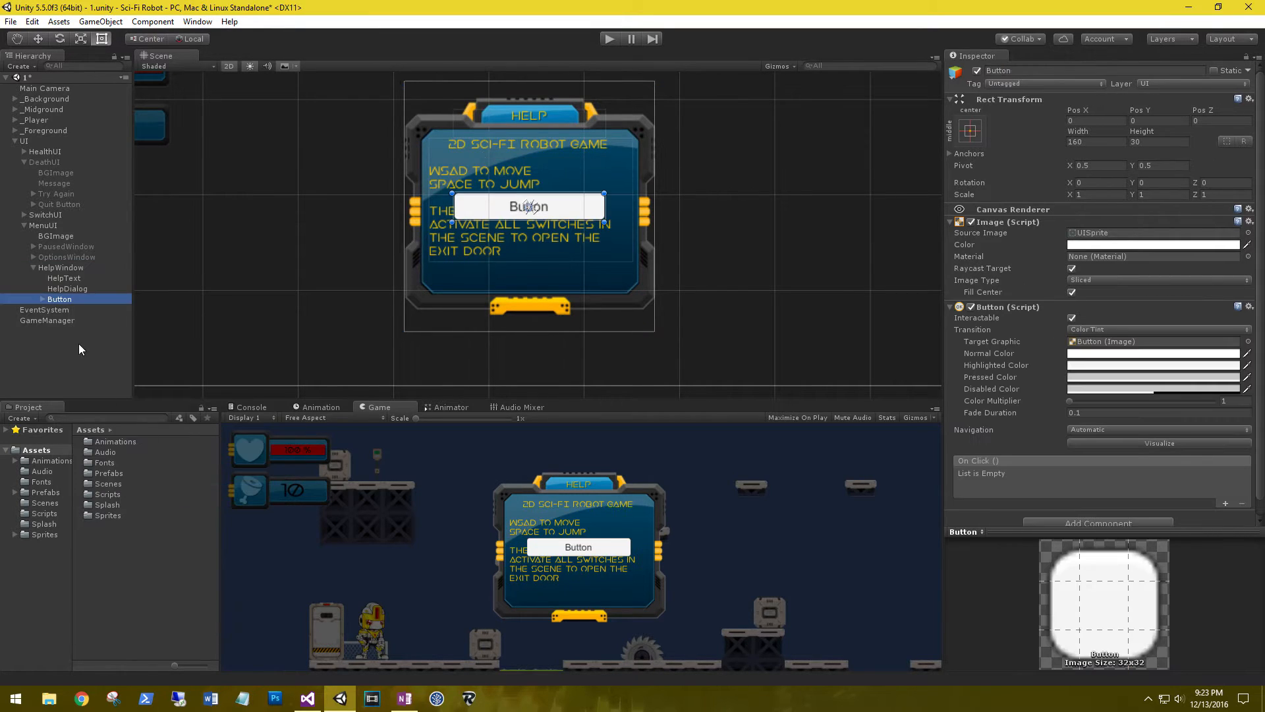
left_click(1032, 71)
type("BackButton")
key("Return")
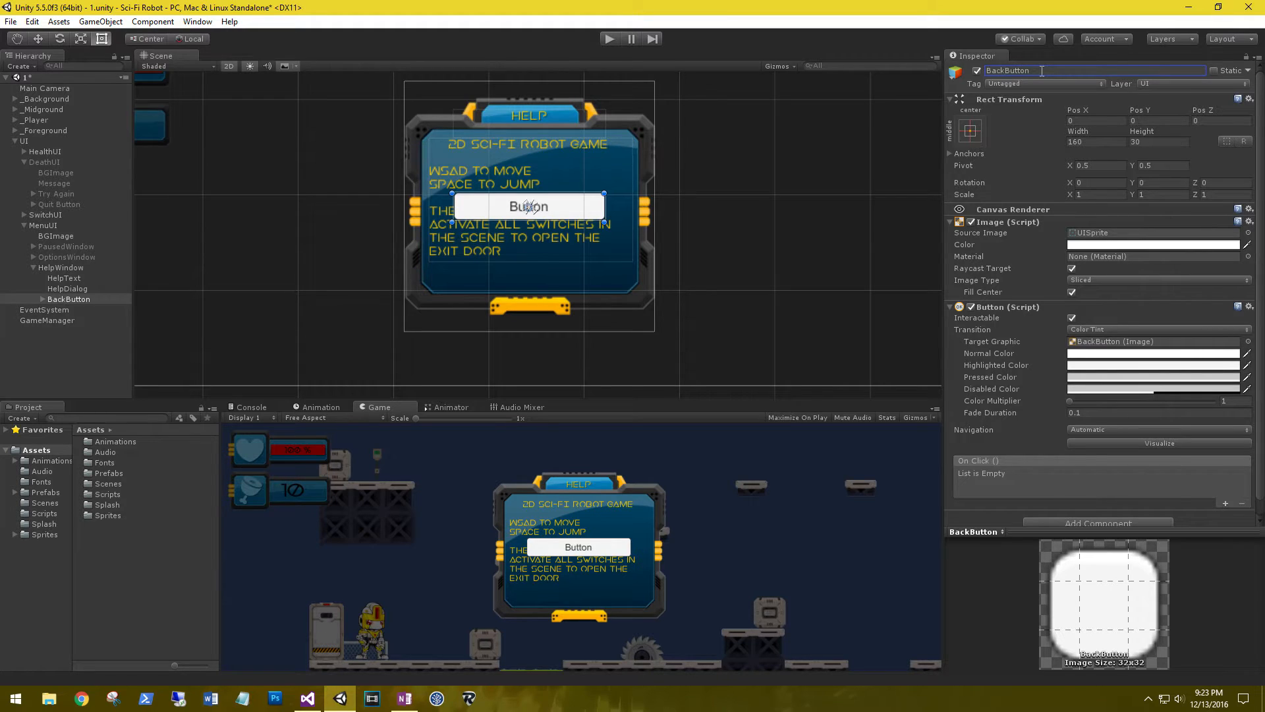
Set BackButton's source image to the grey buttons_6 sprite.
left_click(1248, 232)
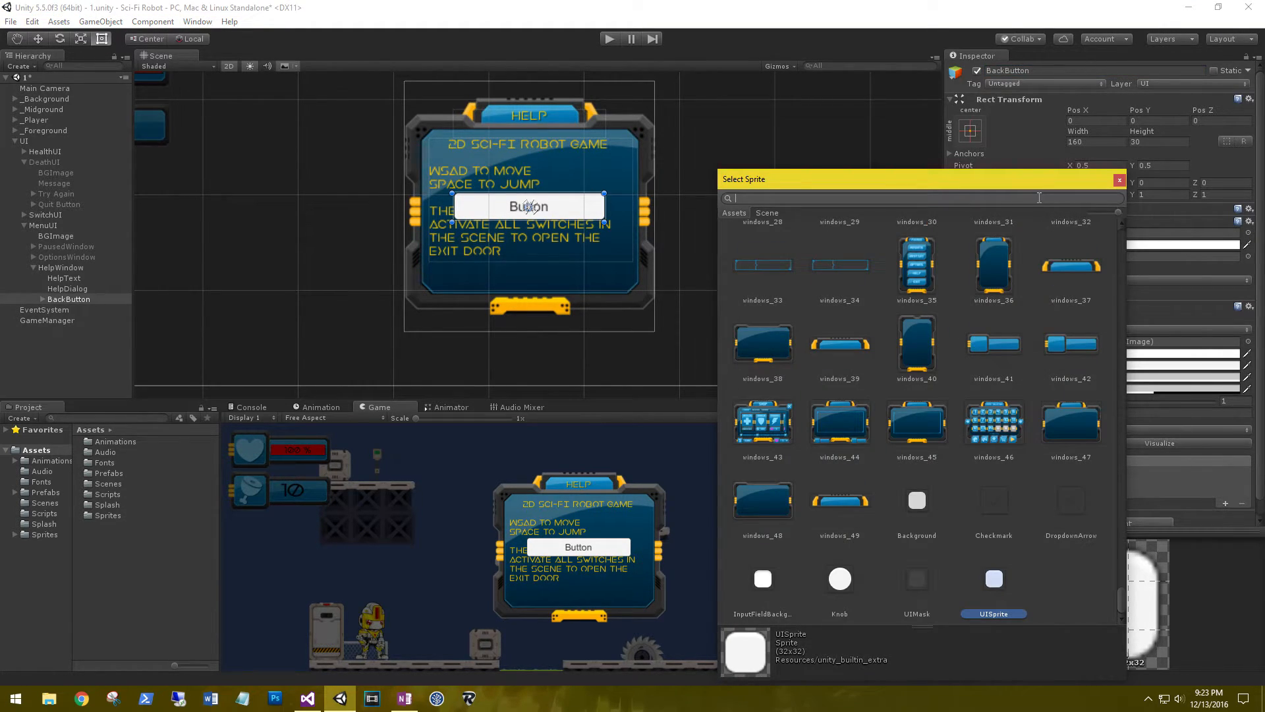
type("button_")
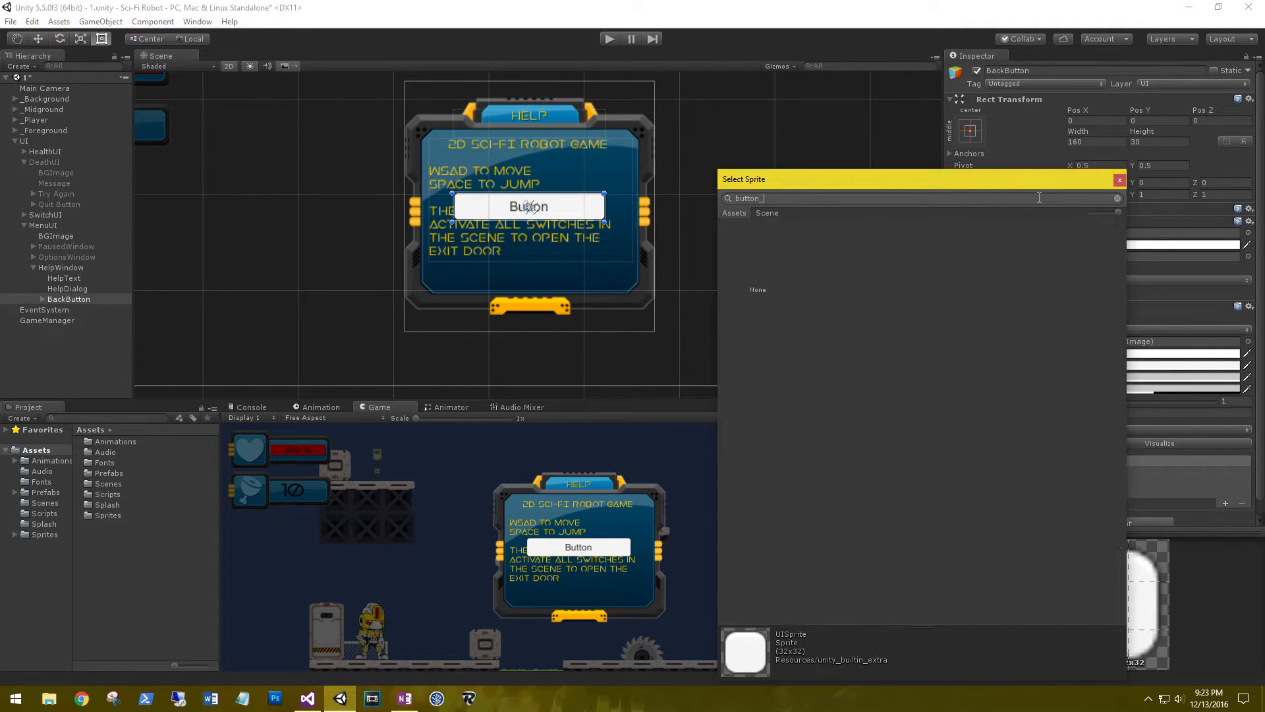
key("BackSpace")
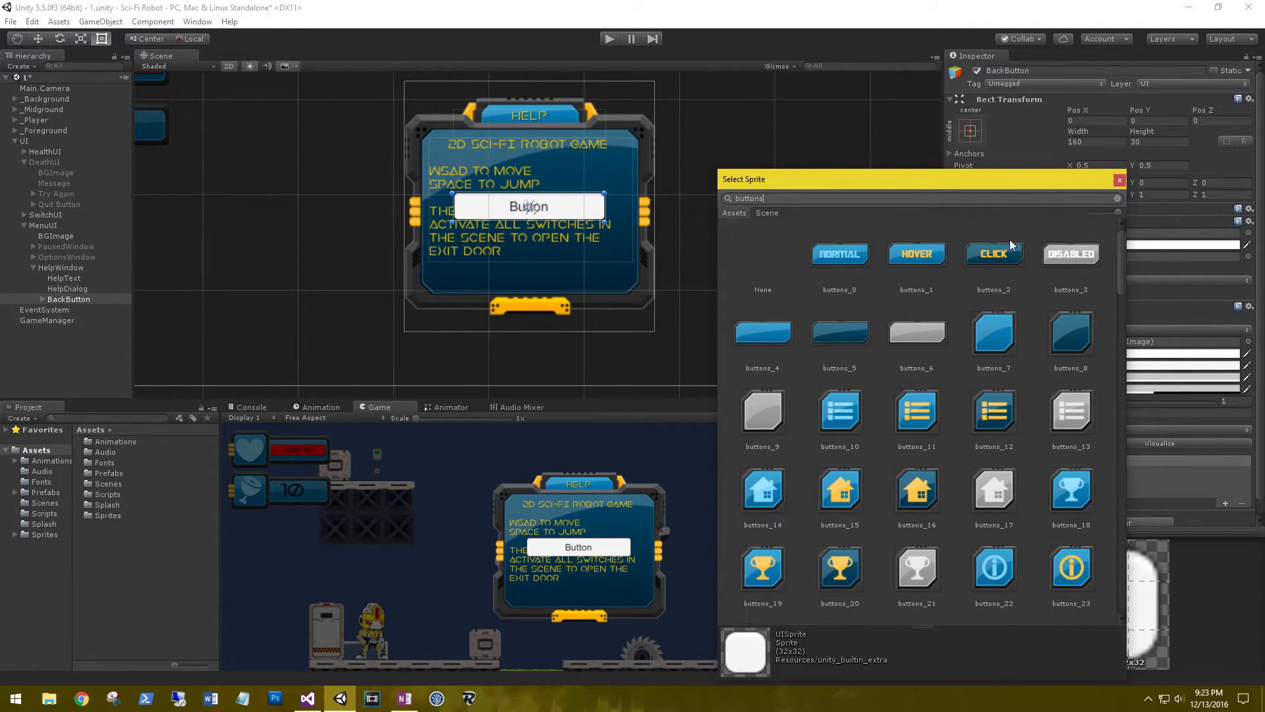
double_click(918, 328)
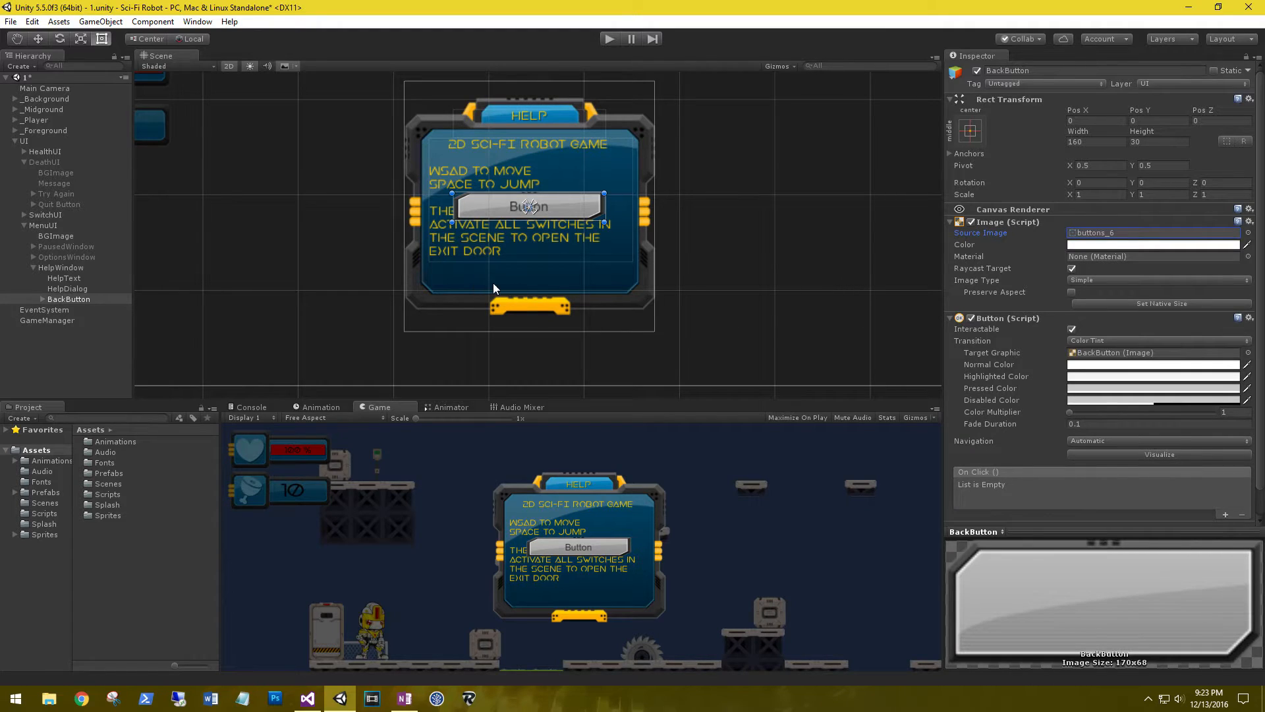
Move BackButton below the help text to about Y -72, preserve its image aspect, and resize it to about 153 by 29.
key("w")
left_click_drag(531, 162, 529, 232)
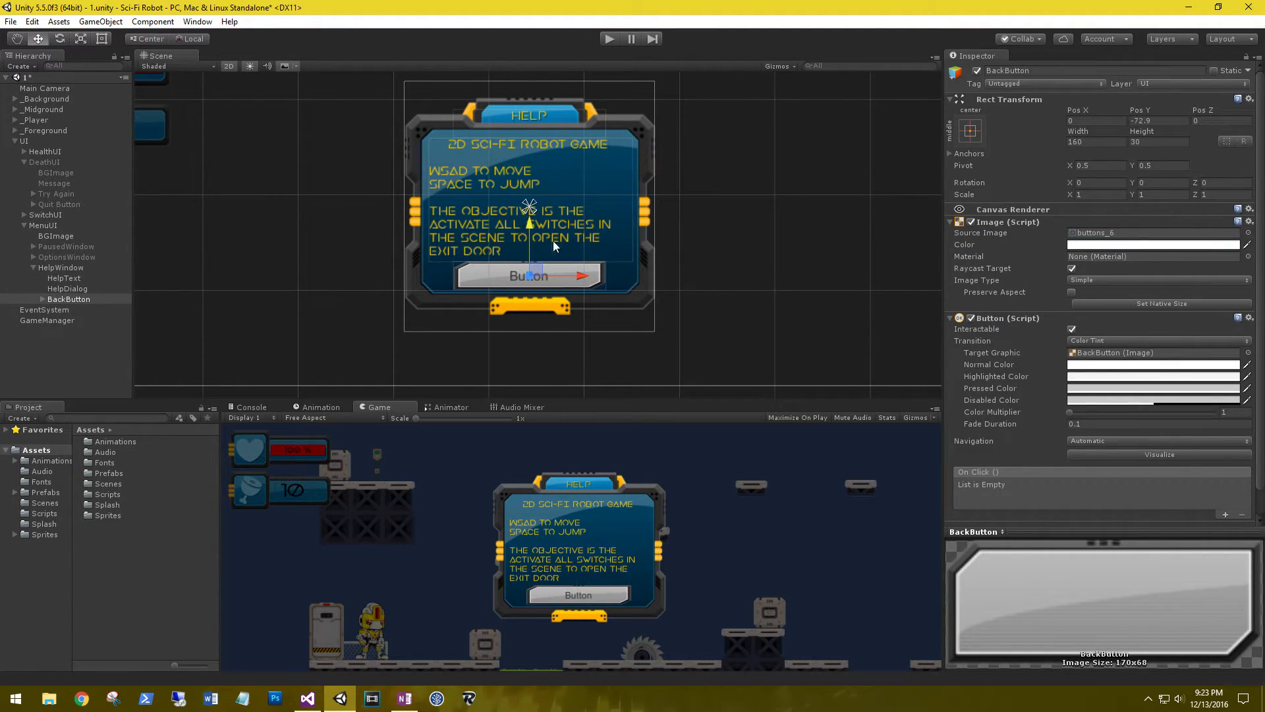
left_click(1072, 293)
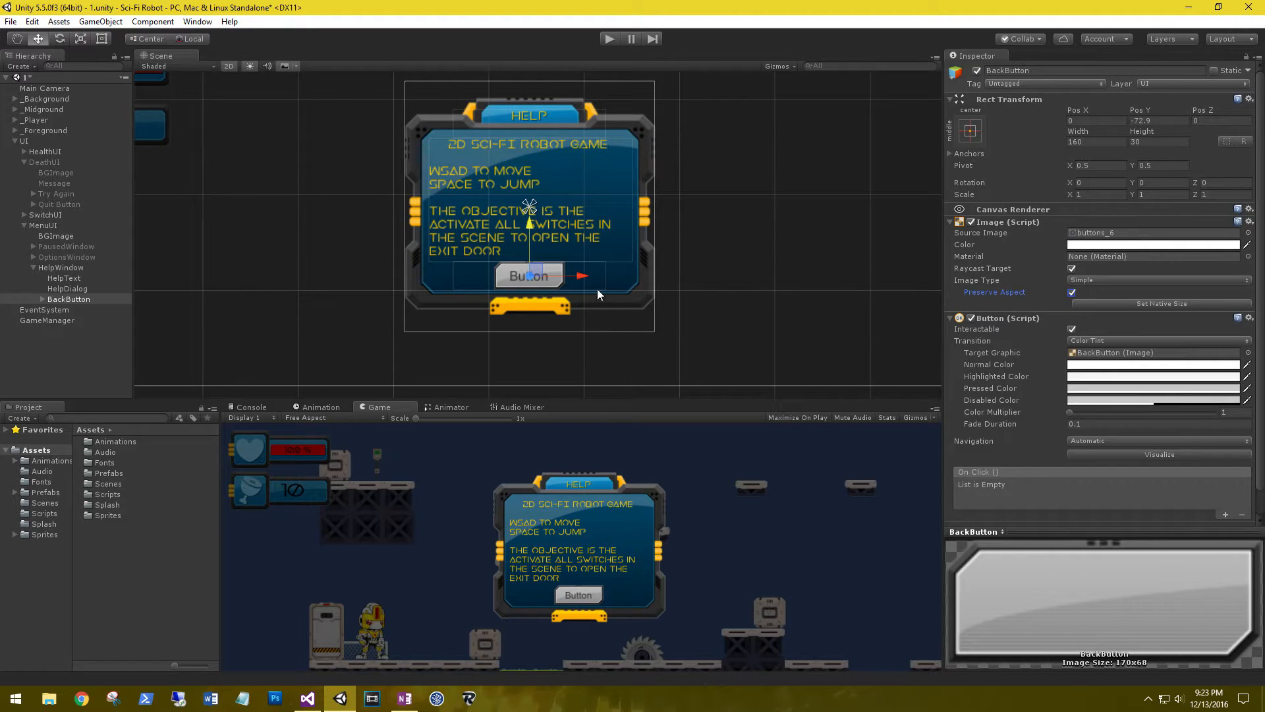
key("t")
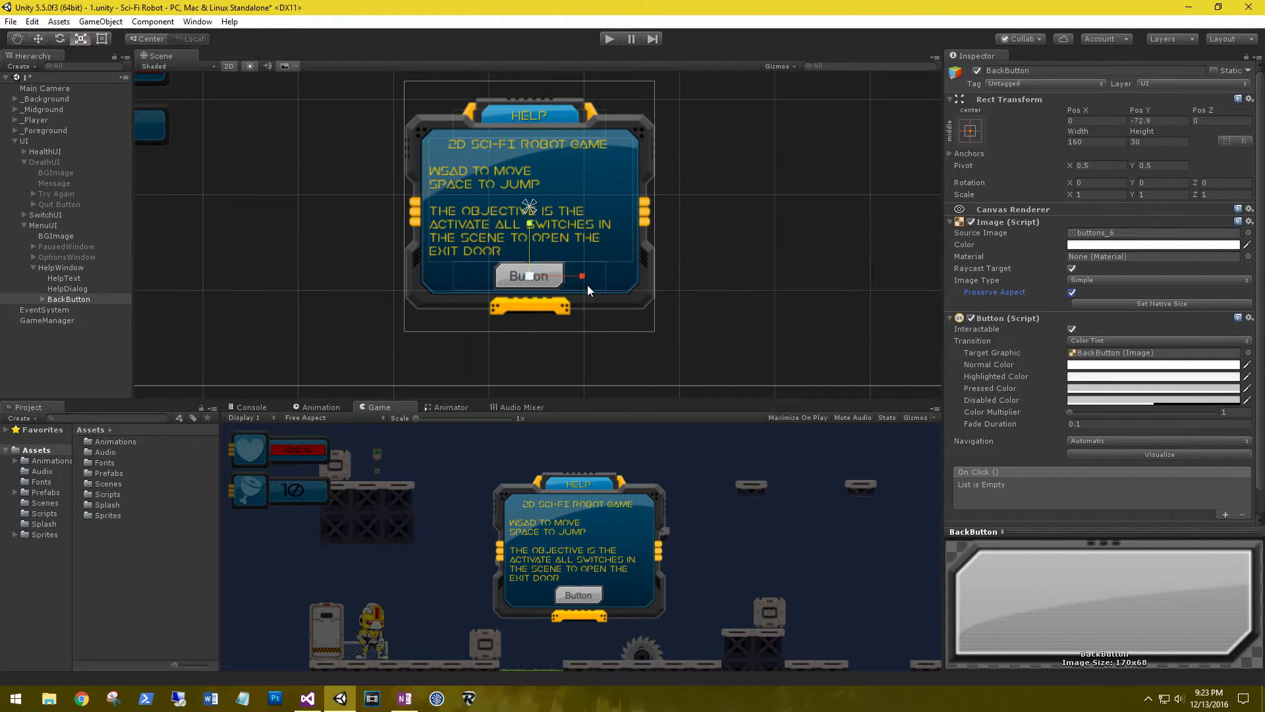
mouse_move(604, 291)
left_mouse_down()
mouse_move(619, 294)
mouse_move(597, 289)
left_mouse_up()
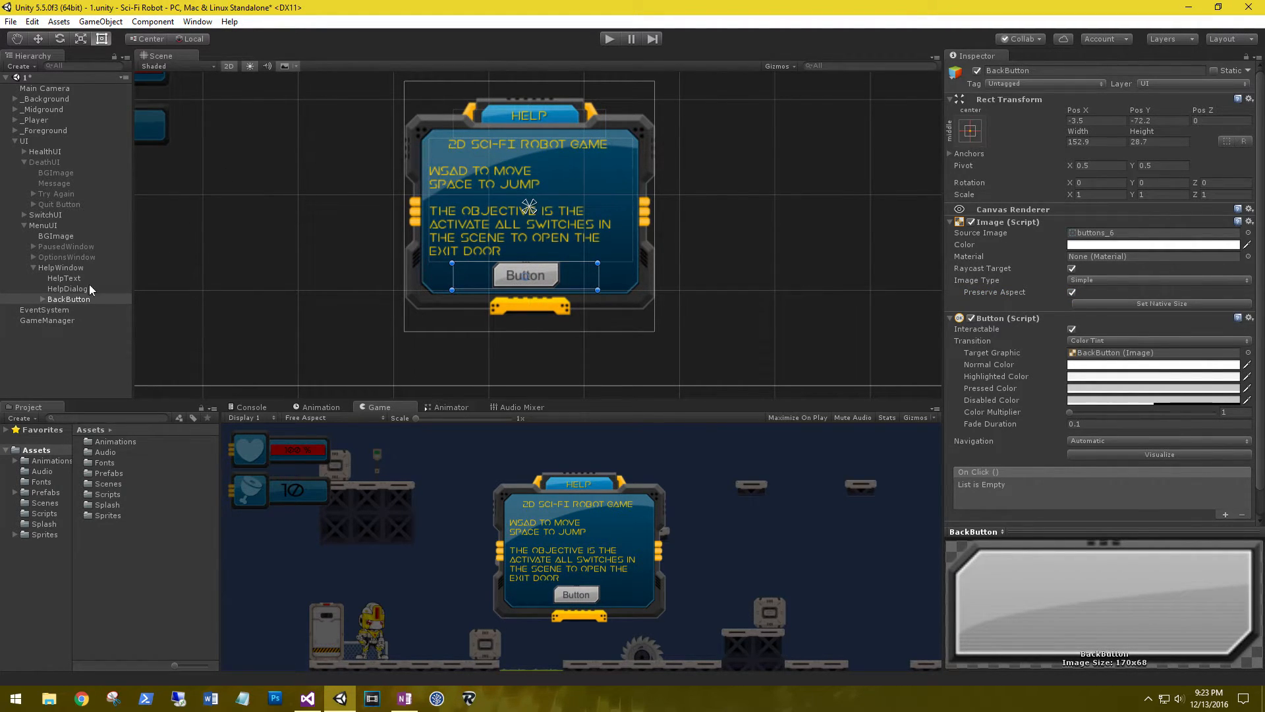
Change BackButton's label text to "Back" and set its font to earthorbiter.
left_click(42, 299)
left_click(55, 310)
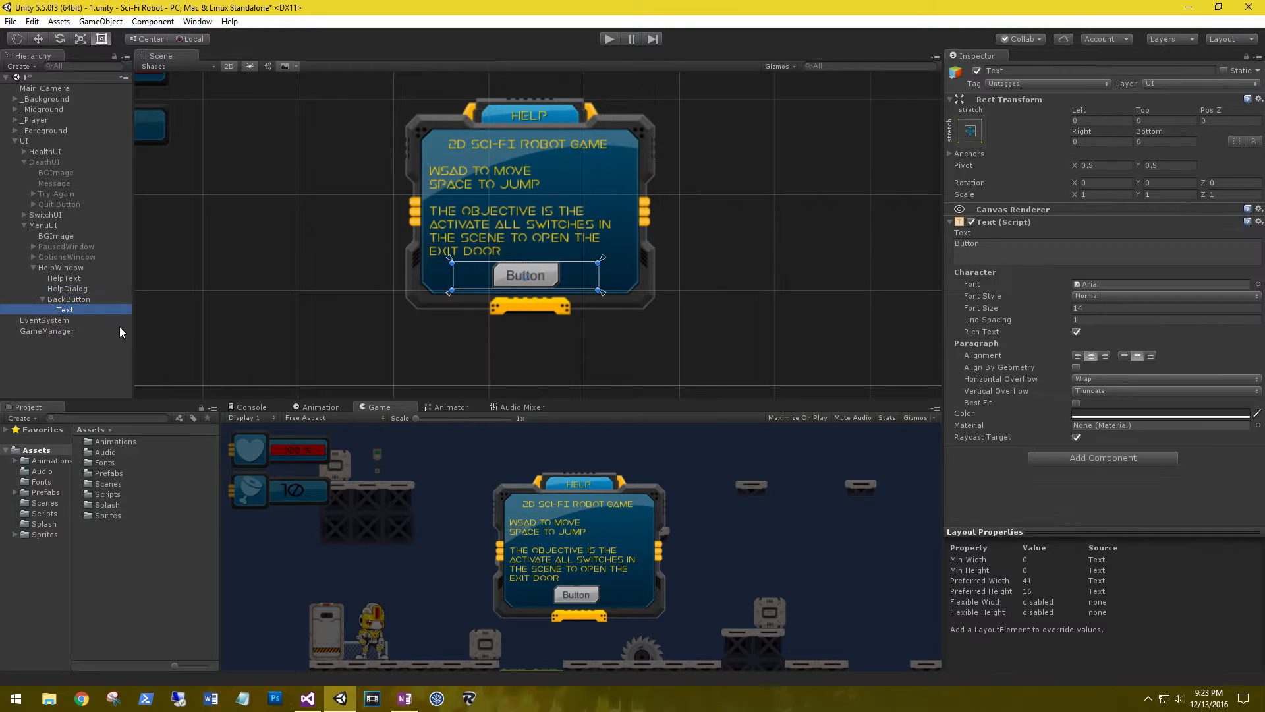
left_click(966, 259)
type("Back")
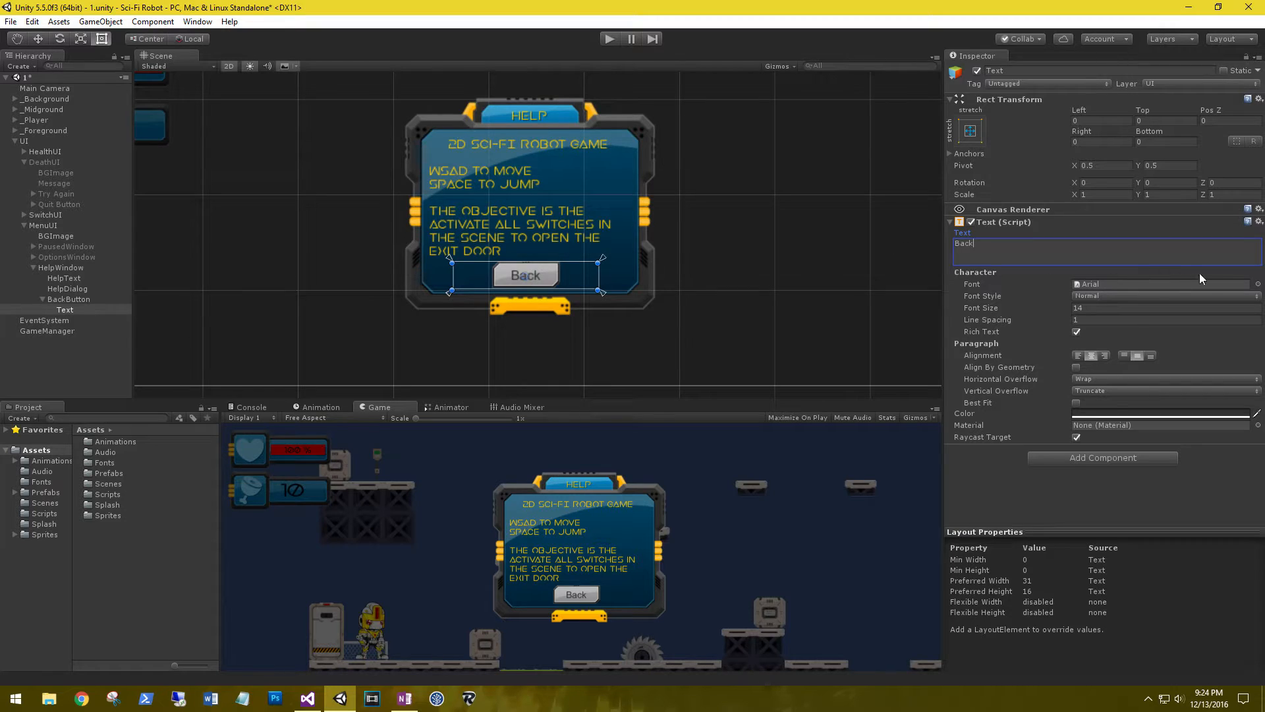
left_click(1259, 284)
left_click(827, 259)
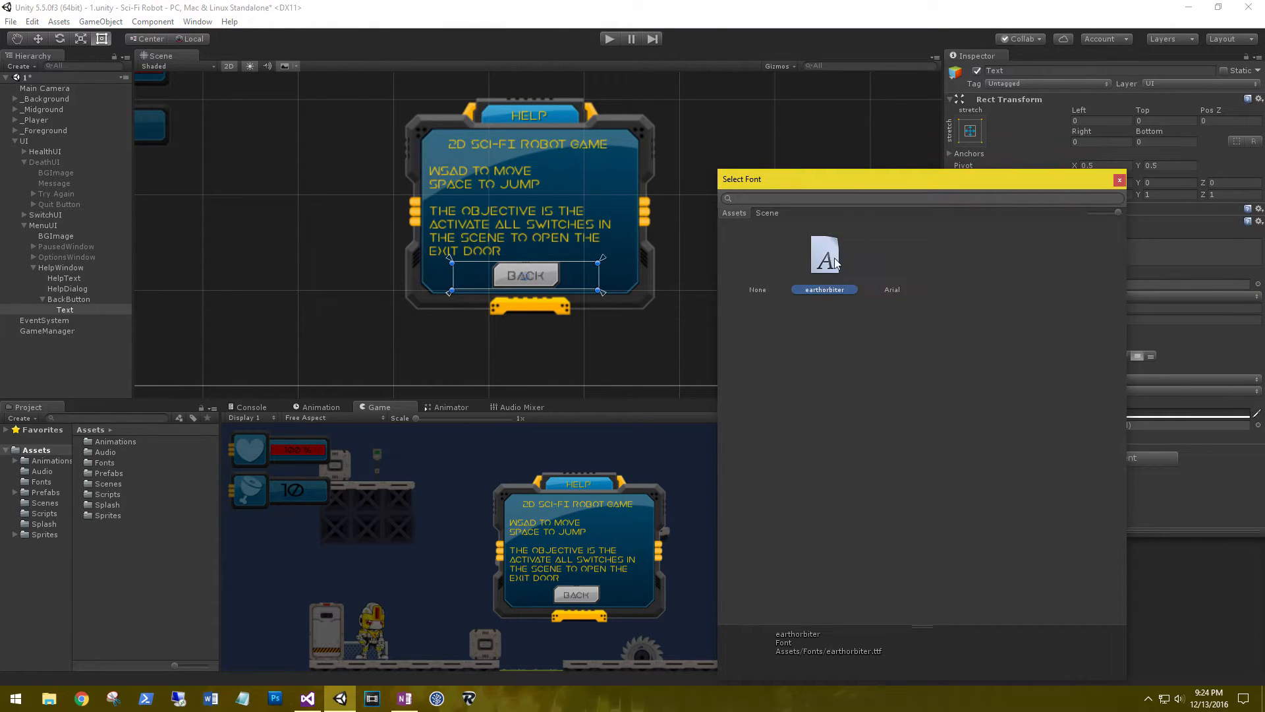
left_click(1120, 180)
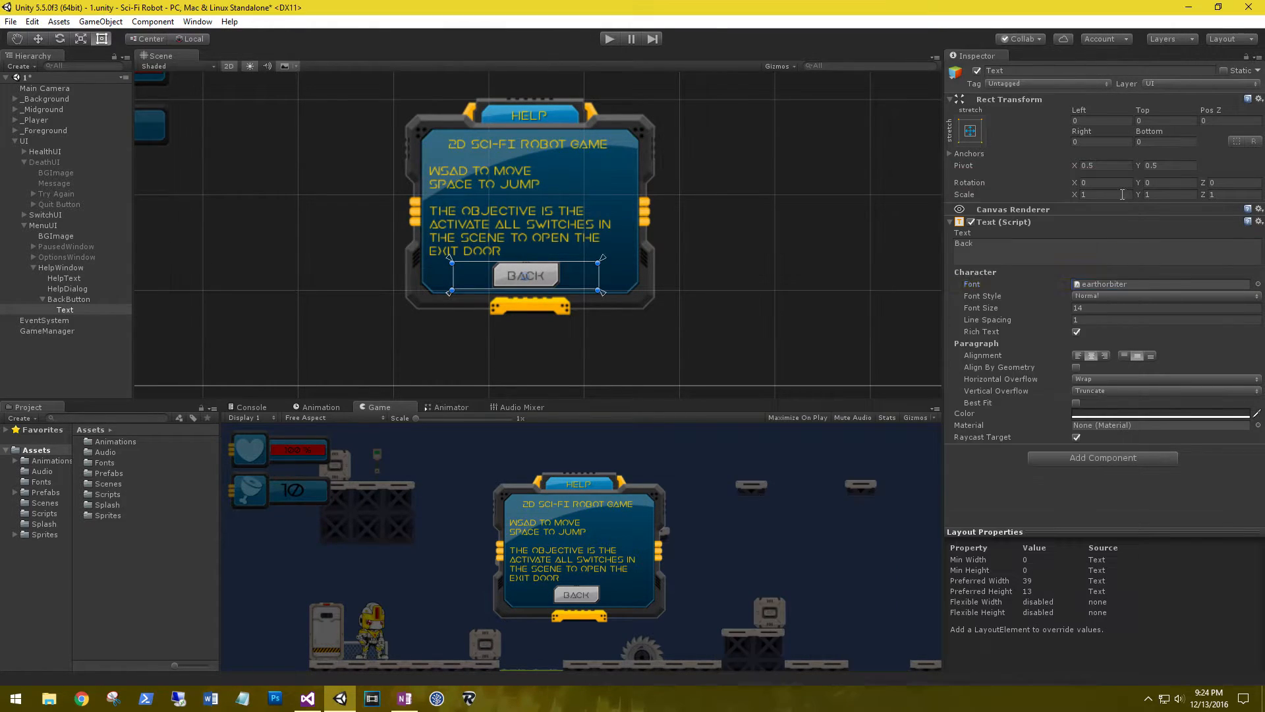
Set the Back label's color to opaque black and add a Shadow component to it.
left_click(1094, 415)
left_click(65, 140)
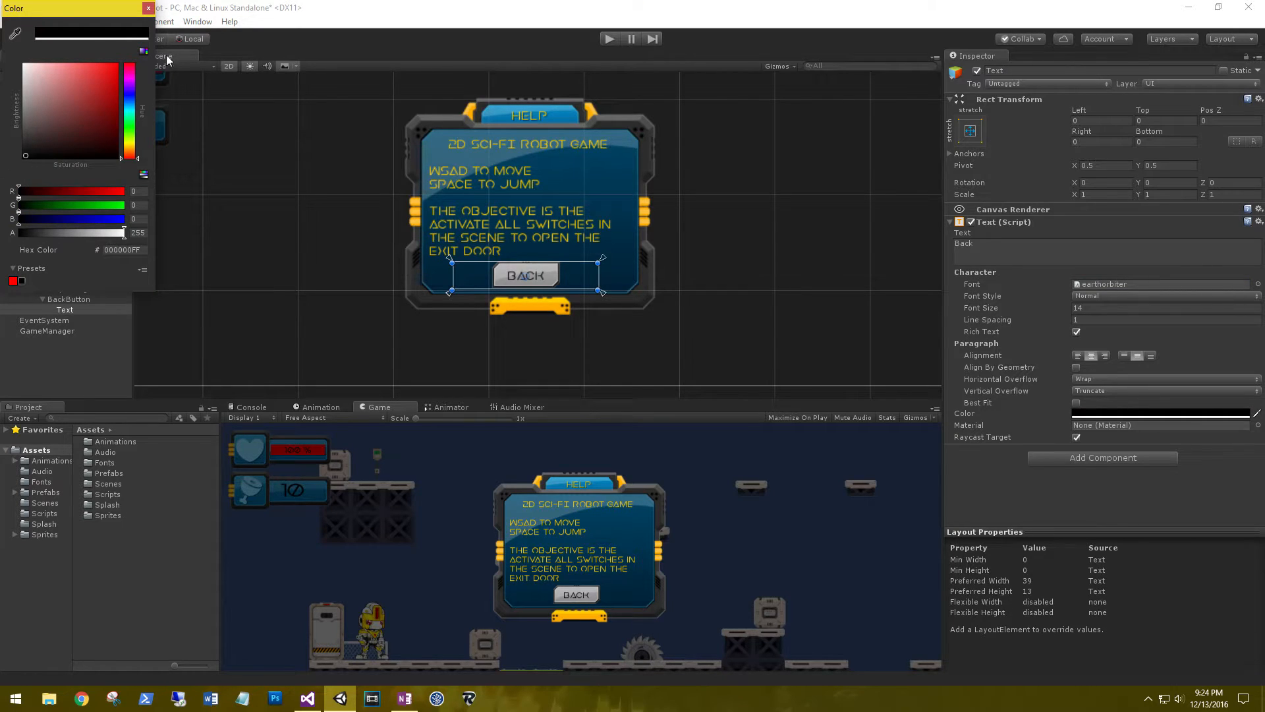
left_click(148, 8)
left_click(1034, 460)
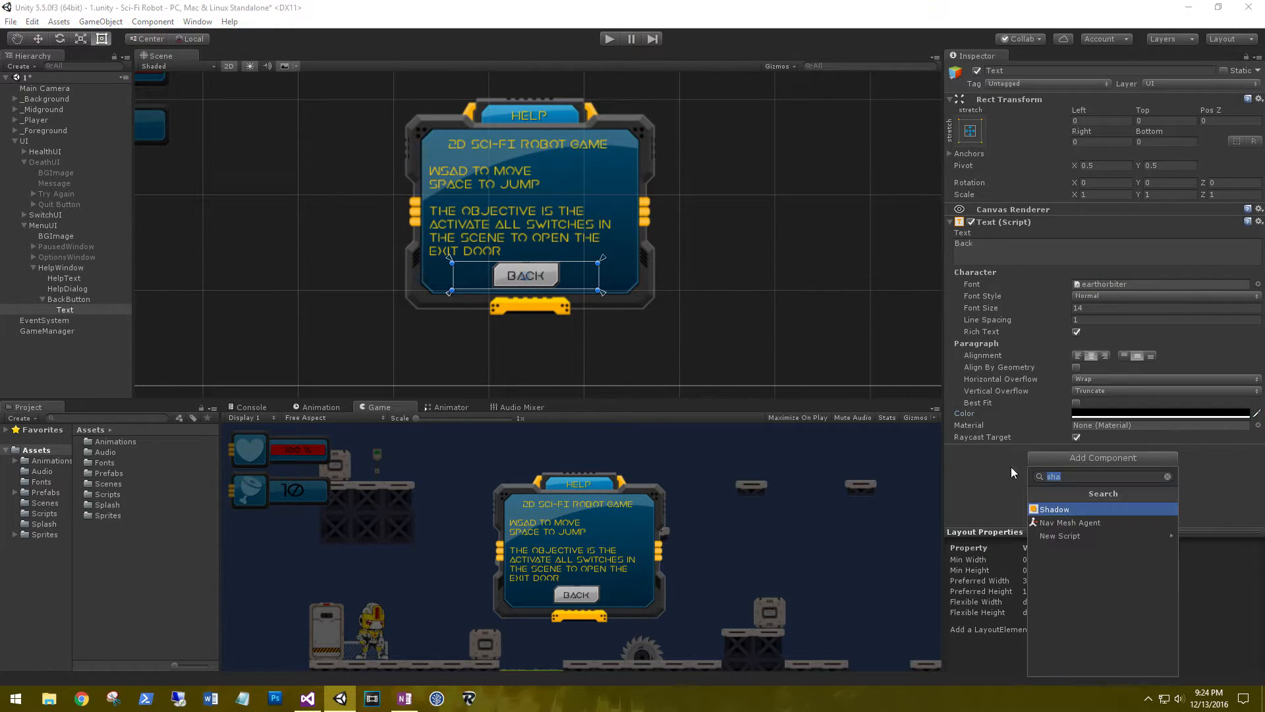
left_click(1045, 509)
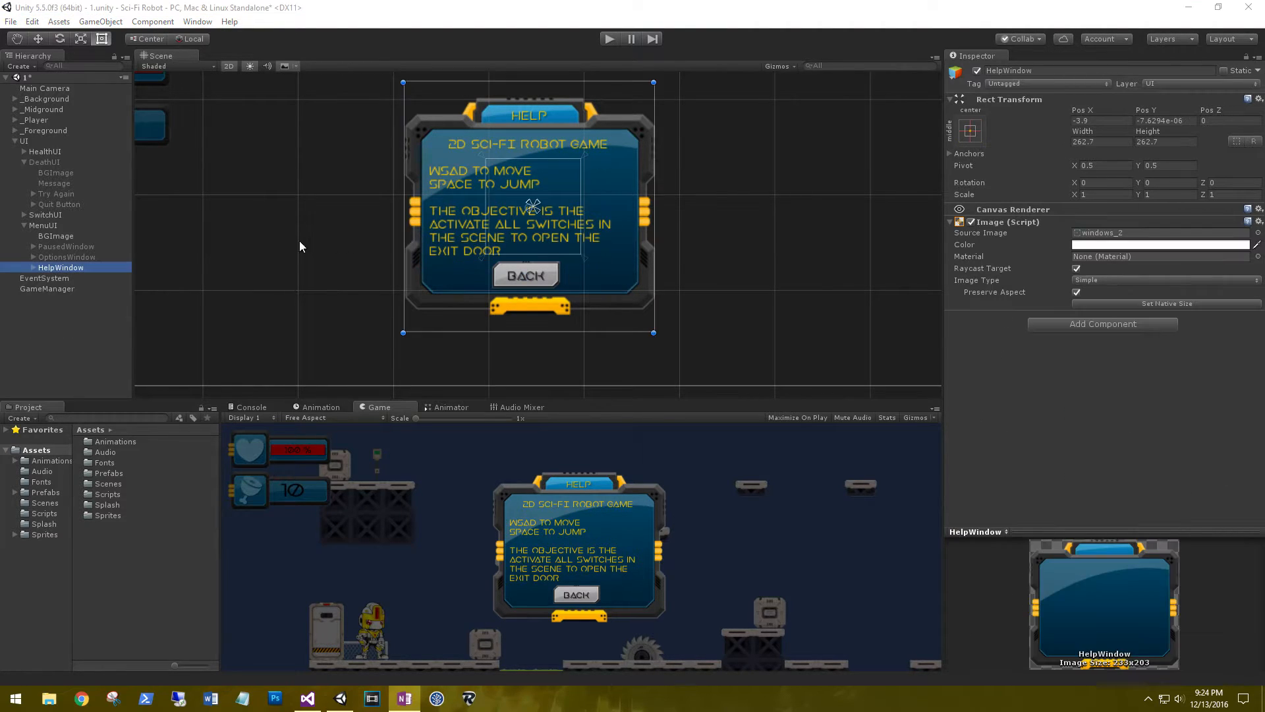
Collapse the BackButton and HelpWindow entries in the hierarchy and deactivate HelpWindow.
left_click(28, 267)
left_click(32, 268)
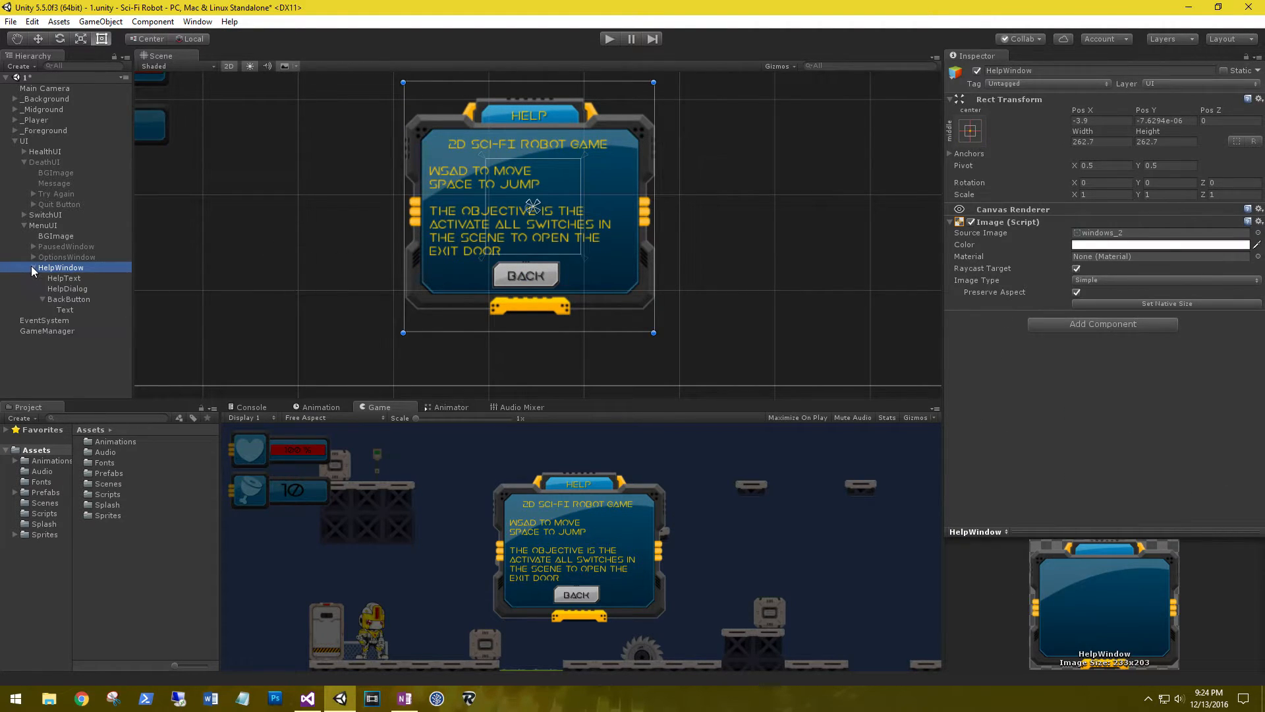
left_click(64, 289)
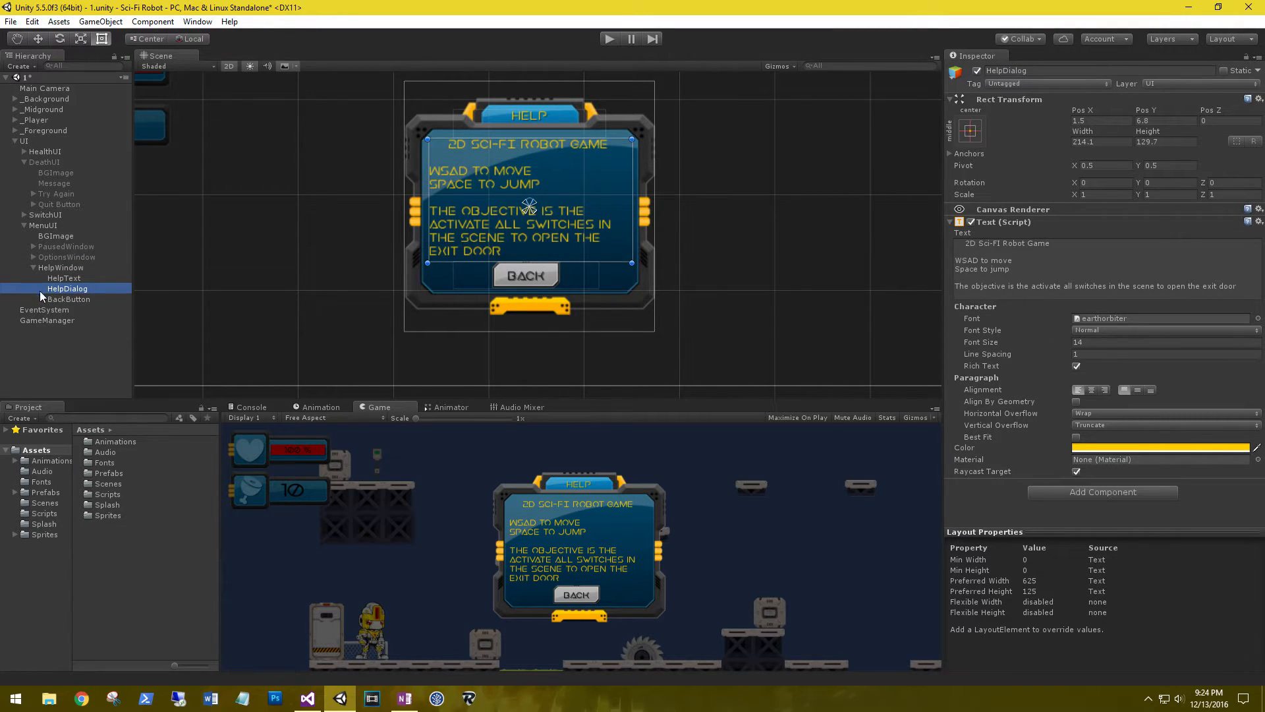
left_click(32, 267)
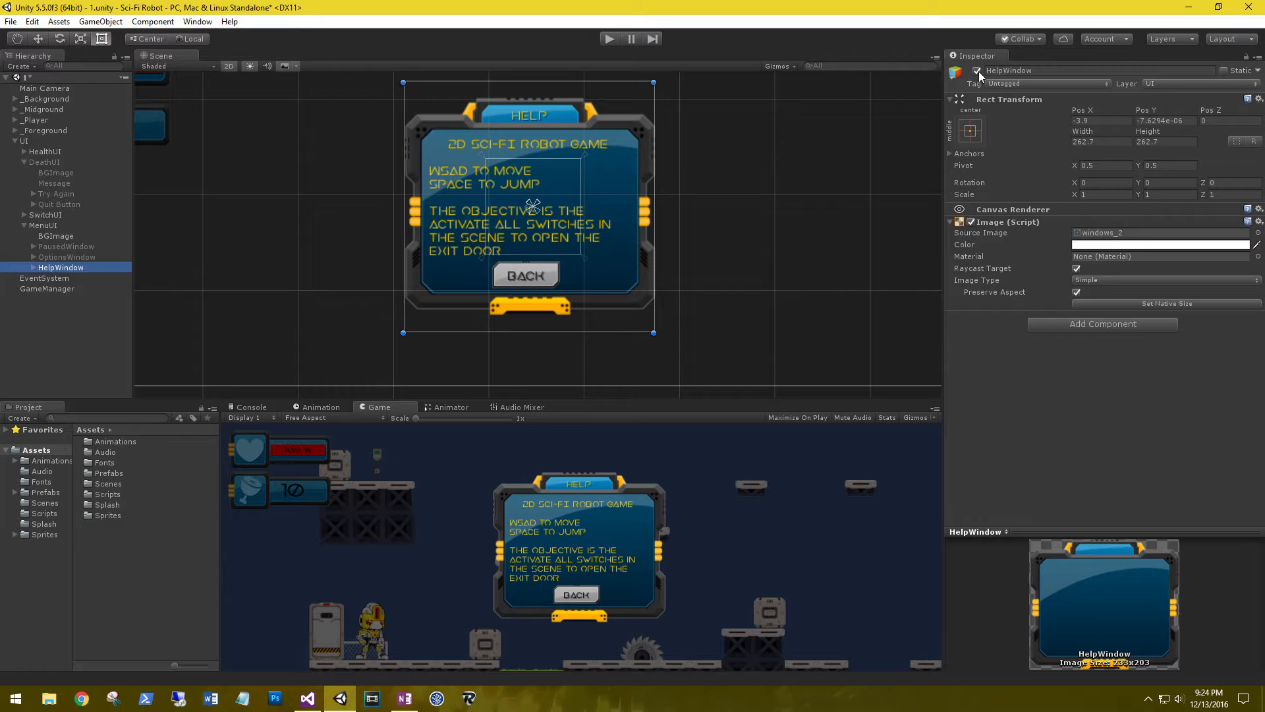
left_click(978, 70)
Preview OptionsWindow and PausedWindow by activating each one in turn and deactivating it again.
left_click(86, 257)
left_click(978, 71)
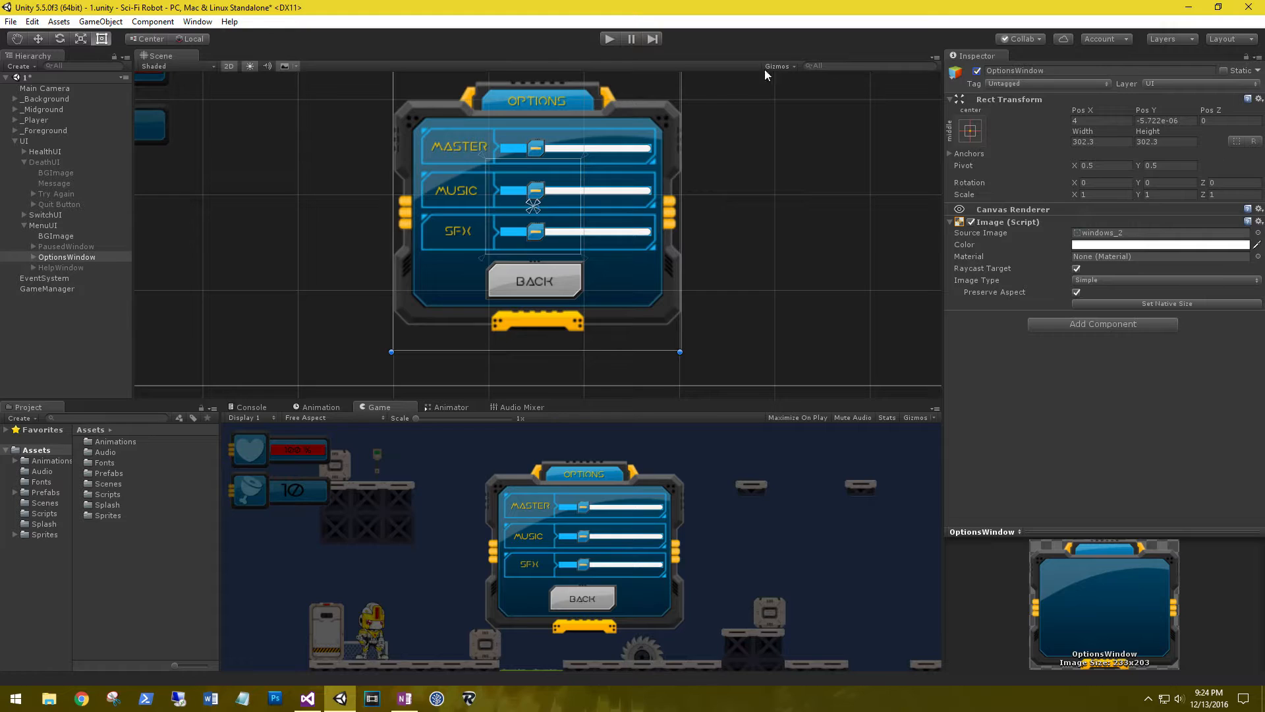
left_click(977, 71)
left_click(69, 246)
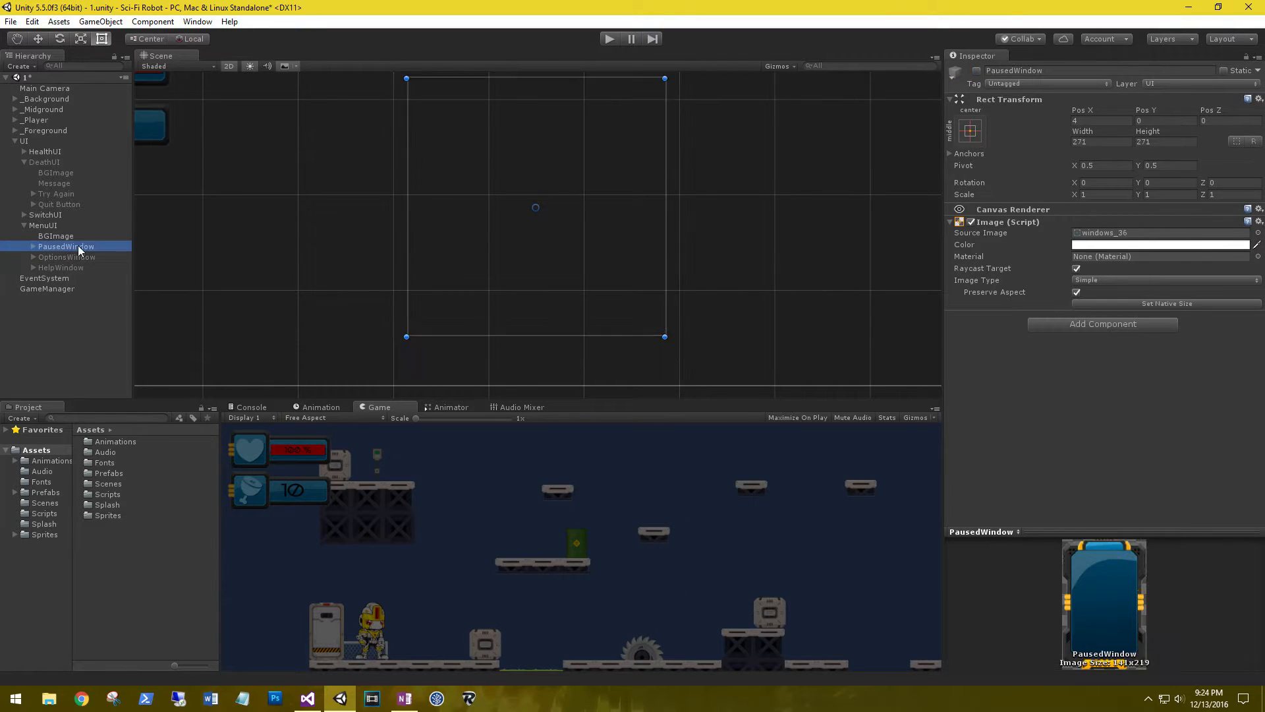
left_click(976, 71)
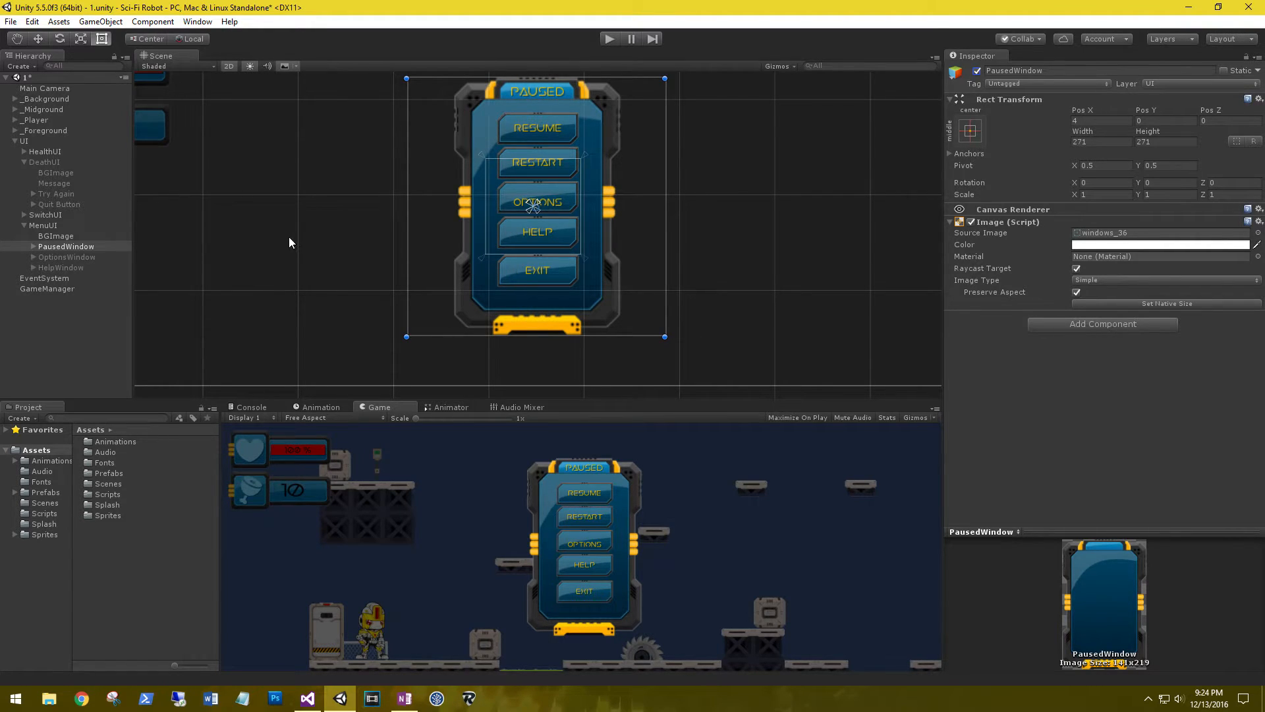
left_click(978, 71)
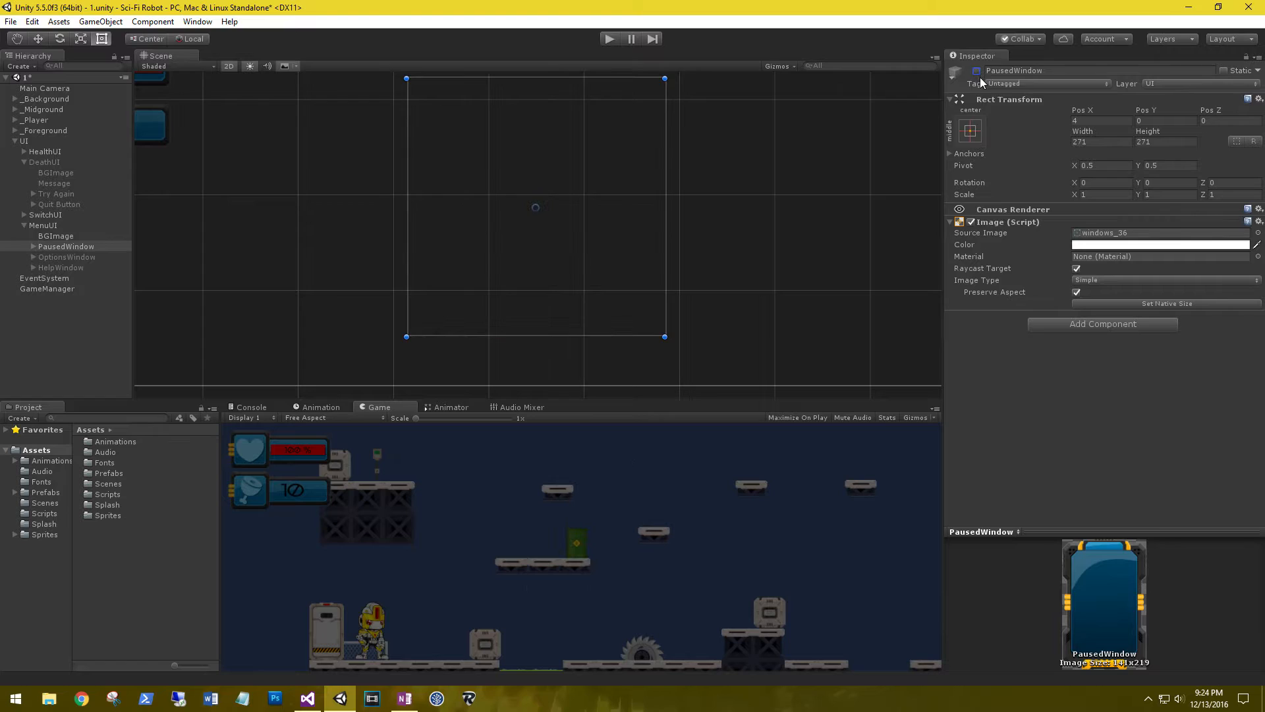
Create a C# script named Menu in the Scripts folder and attach it to the GameManager object.
key("alt+Tab")
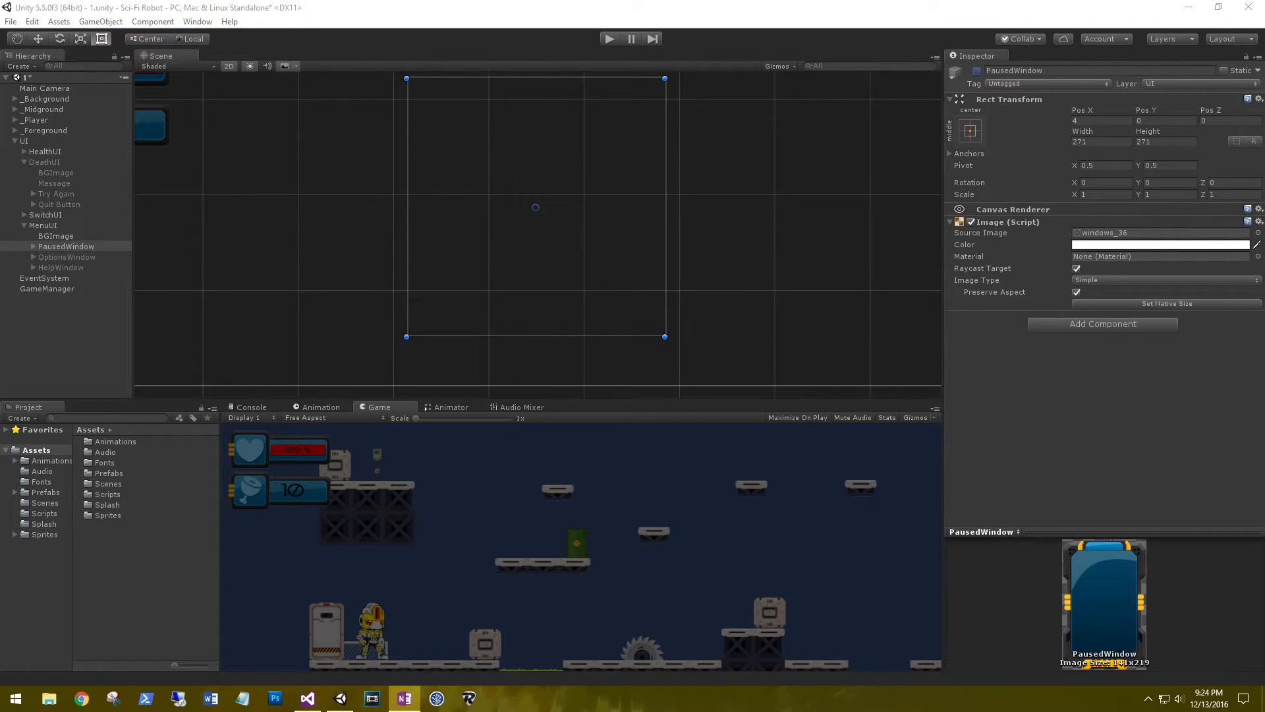
double_click(104, 494)
right_click(126, 557)
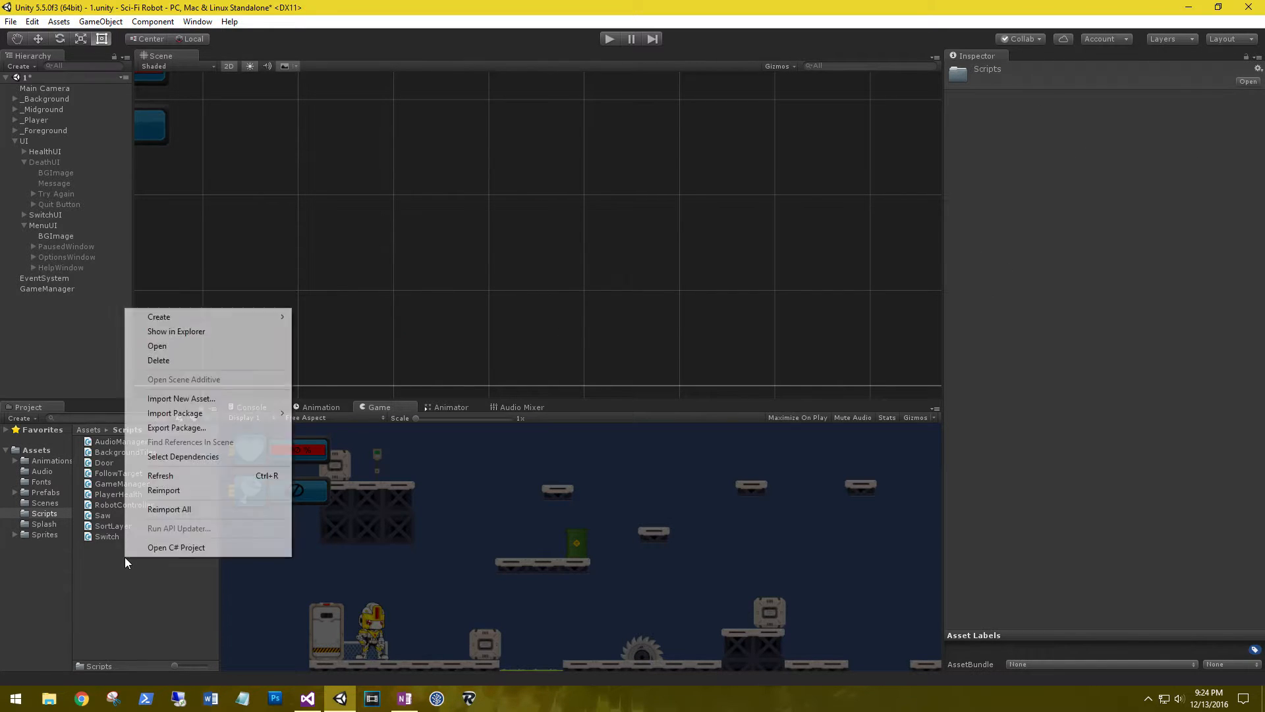
mouse_move(181, 317)
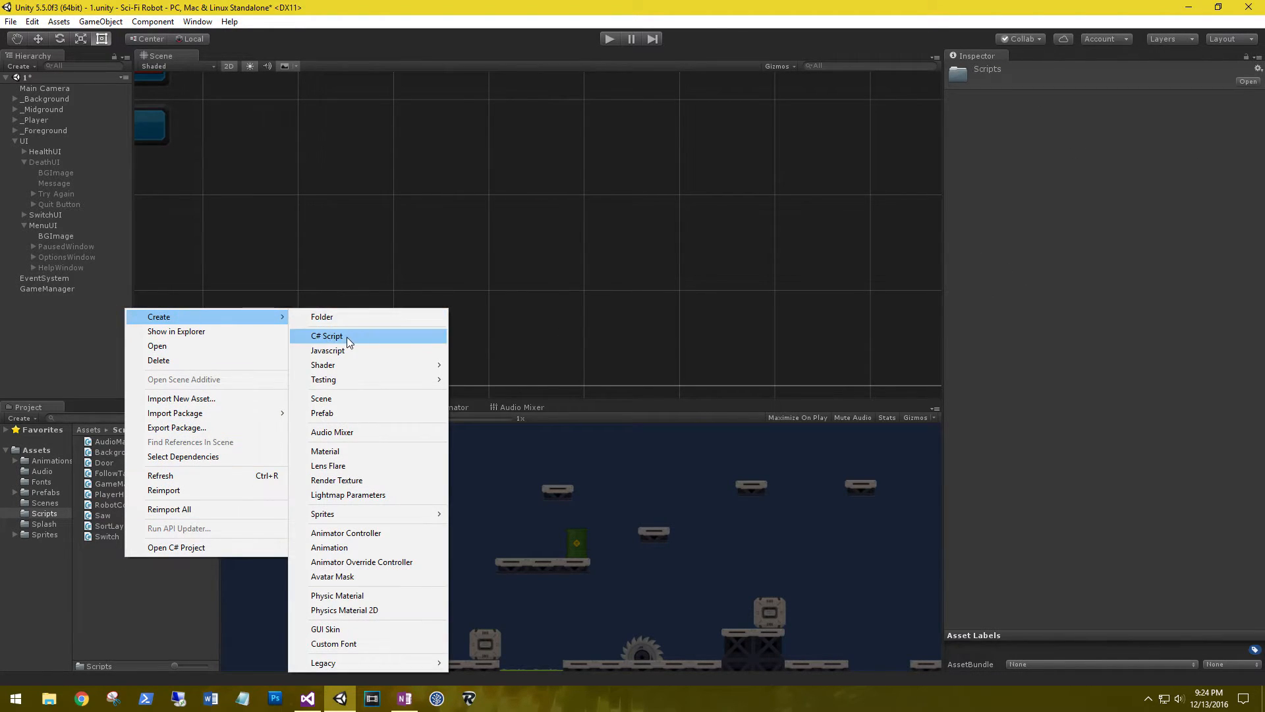
left_click(352, 338)
type("Menu")
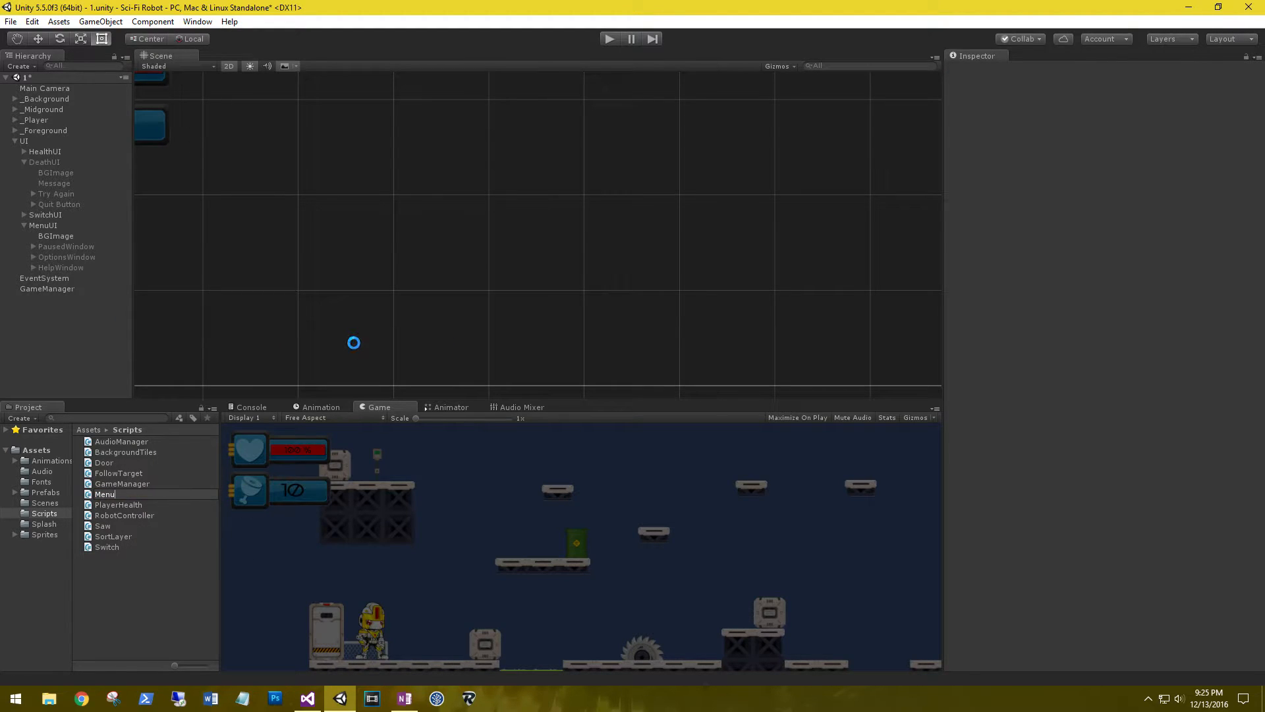
key("Return")
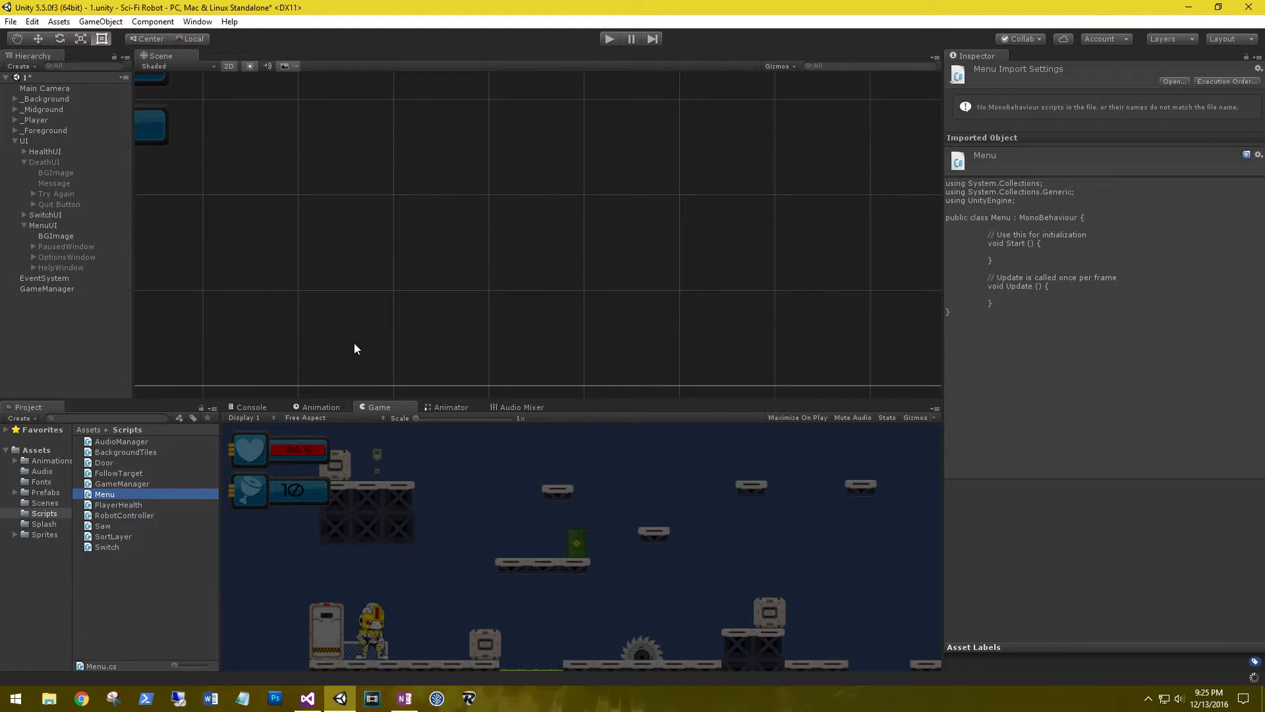
left_click(49, 288)
left_click_drag(104, 496, 1094, 555)
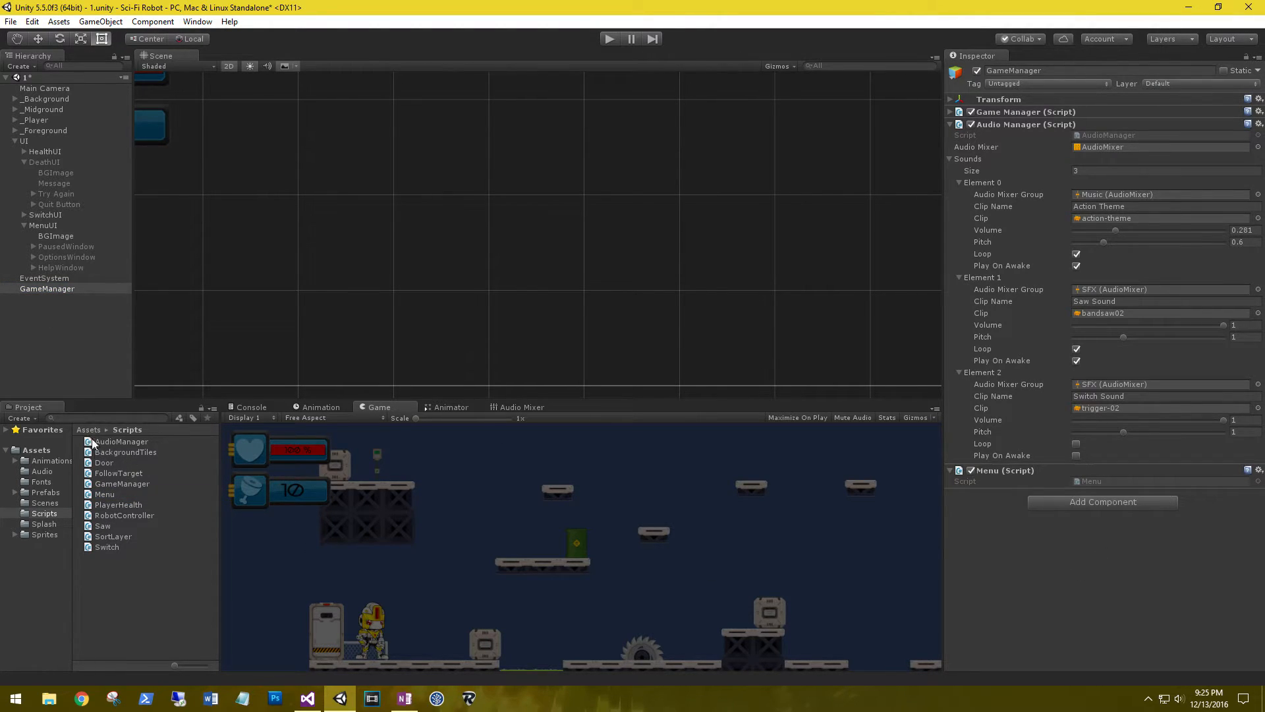
Open the Menu script in Visual Studio, reload all modified projects, and auto-format the whole script.
double_click(105, 495)
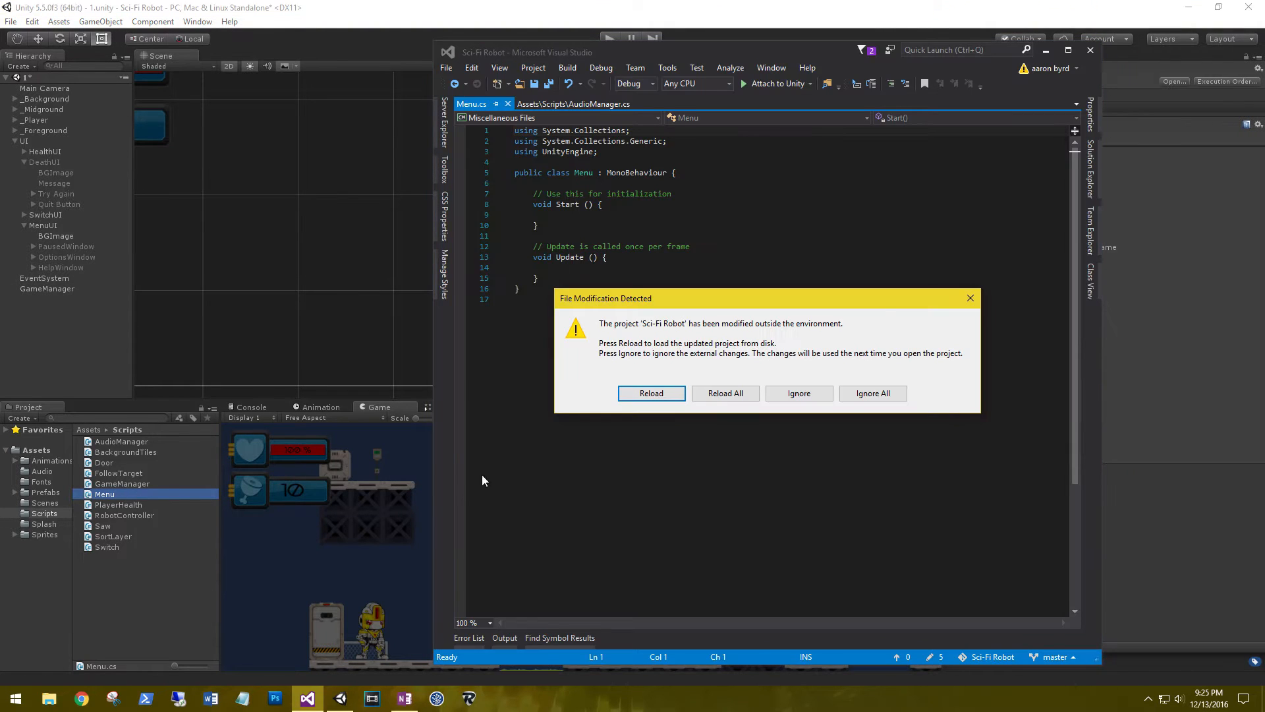
left_click(726, 394)
left_click(605, 290)
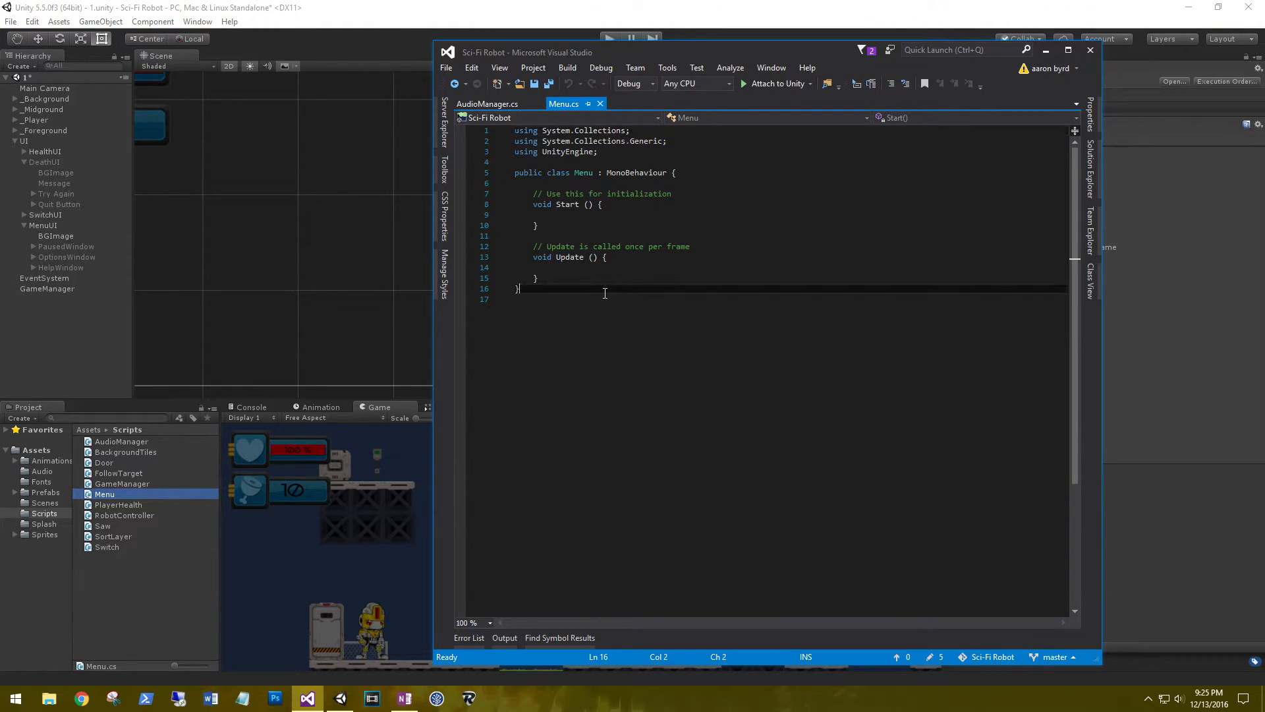
key("ctrl+a")
key("ctrl+k")
key("ctrl+f")
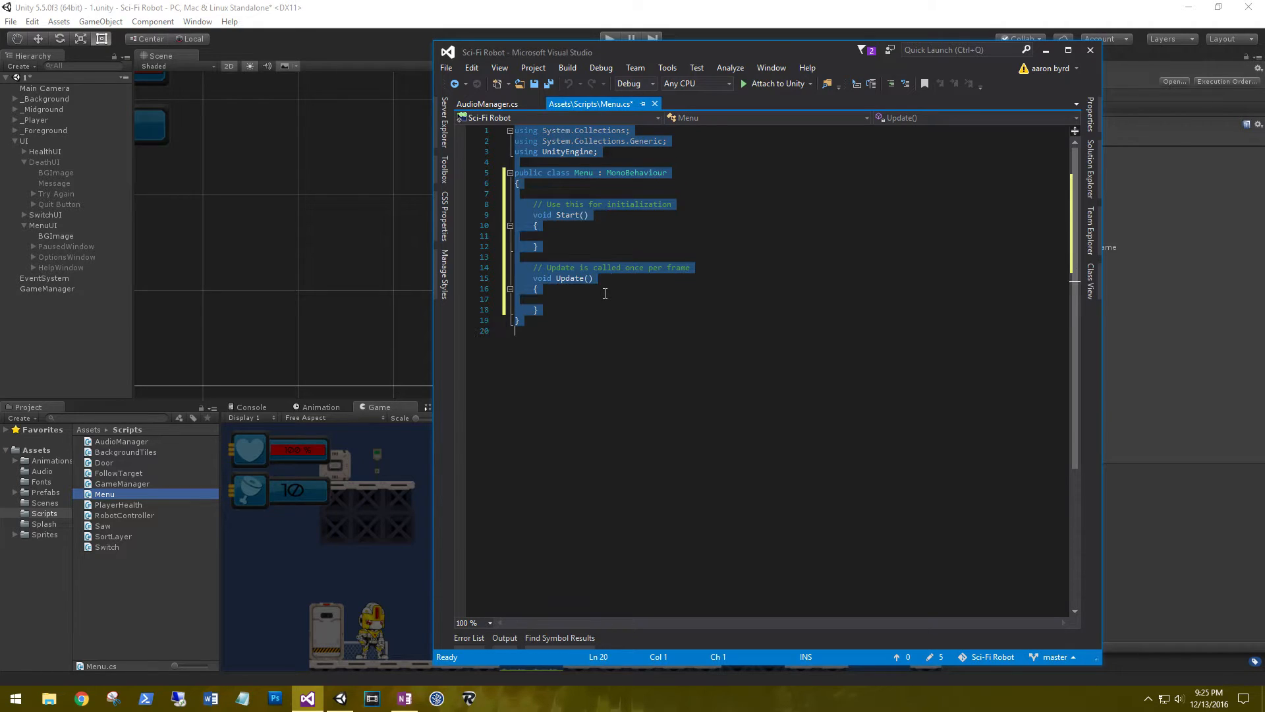
Delete the Start and Update methods and the two System.Collections using directives from the Menu script, leaving no extra blank lines.
left_click(605, 293)
left_click_drag(540, 310, 460, 204)
key("Delete")
double_click(597, 139)
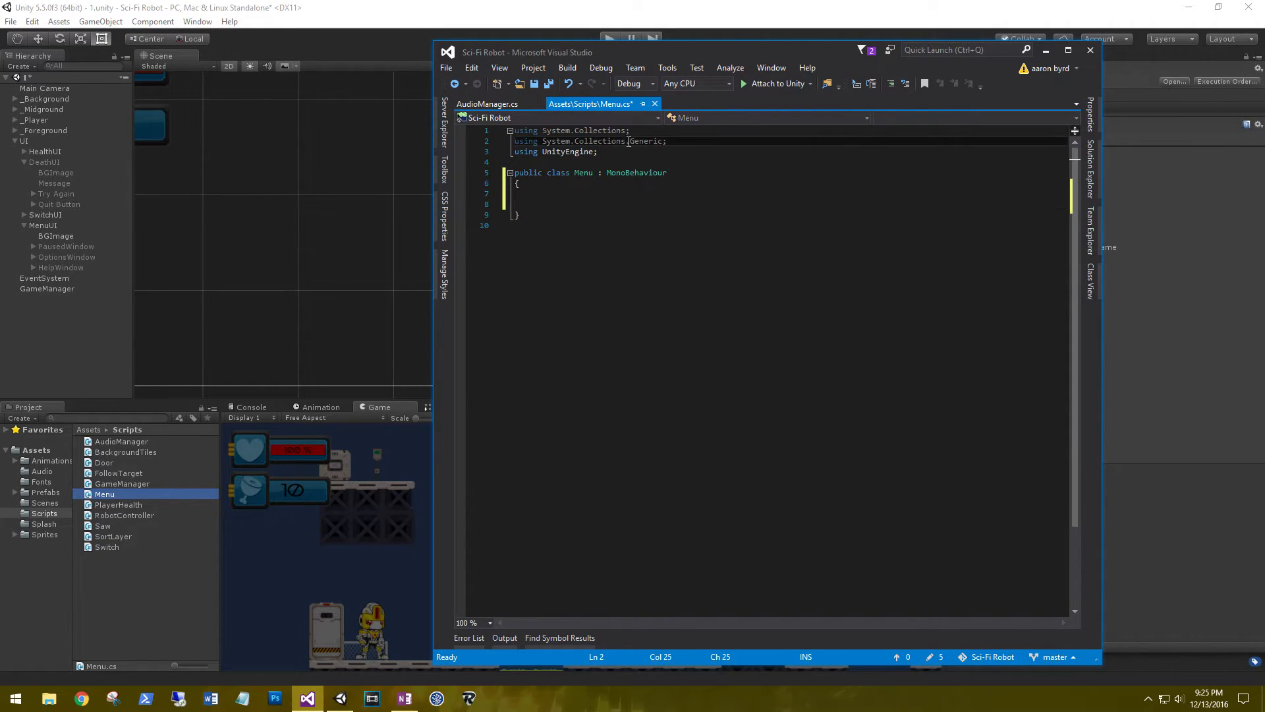
left_click(497, 141)
left_click(512, 158)
left_click(593, 173)
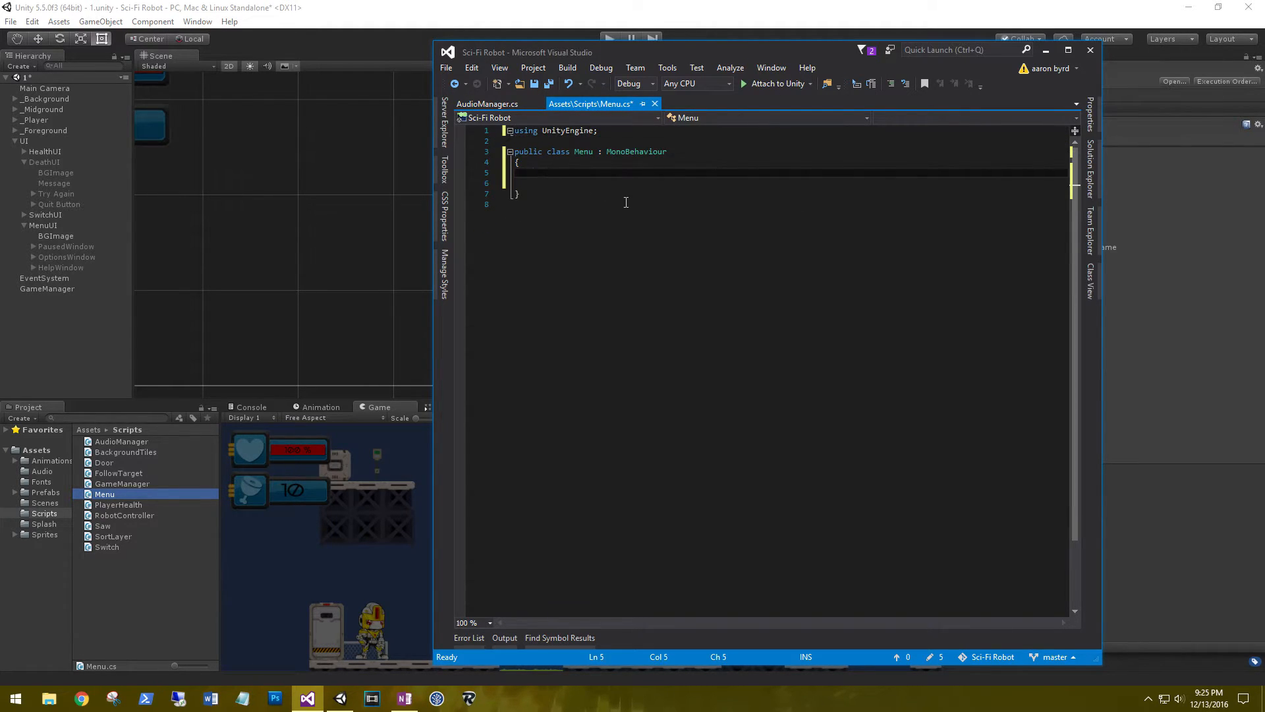
key("Delete")
Declare two GameObject fields named PauseWindow and OptionsWindow in the Menu class.
type("game")
key("Down")
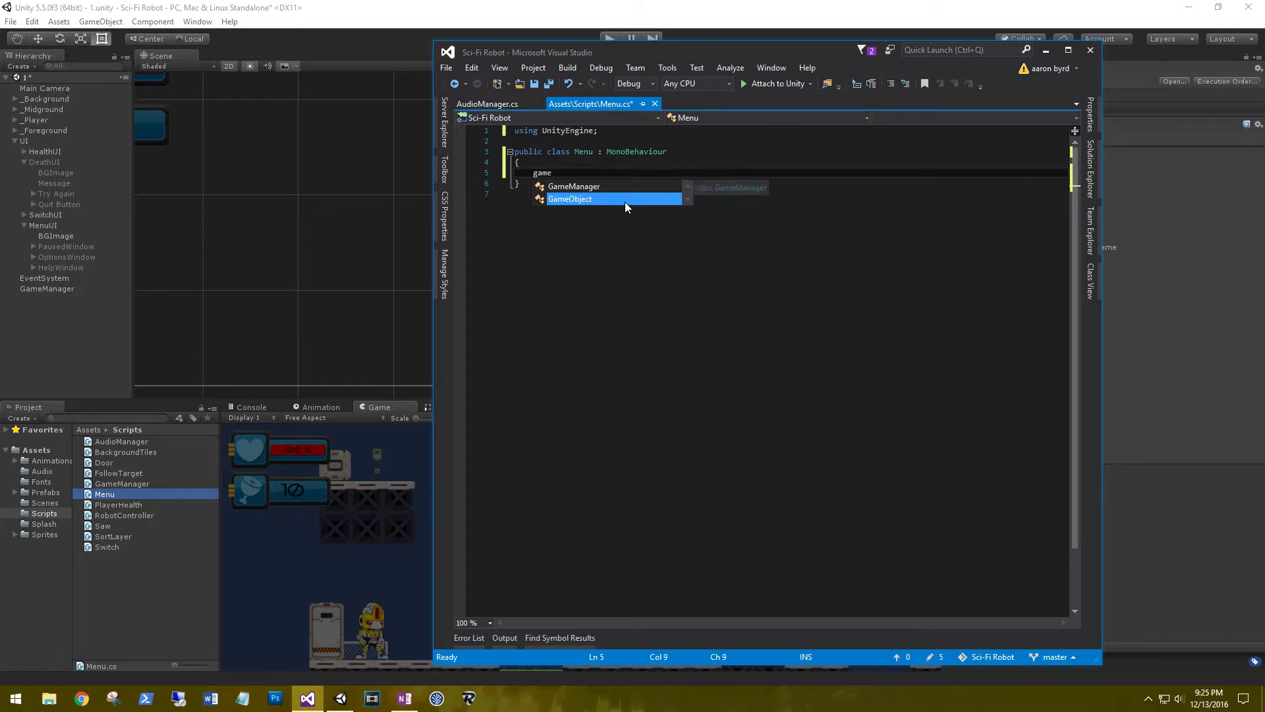
type("PauseWindo")
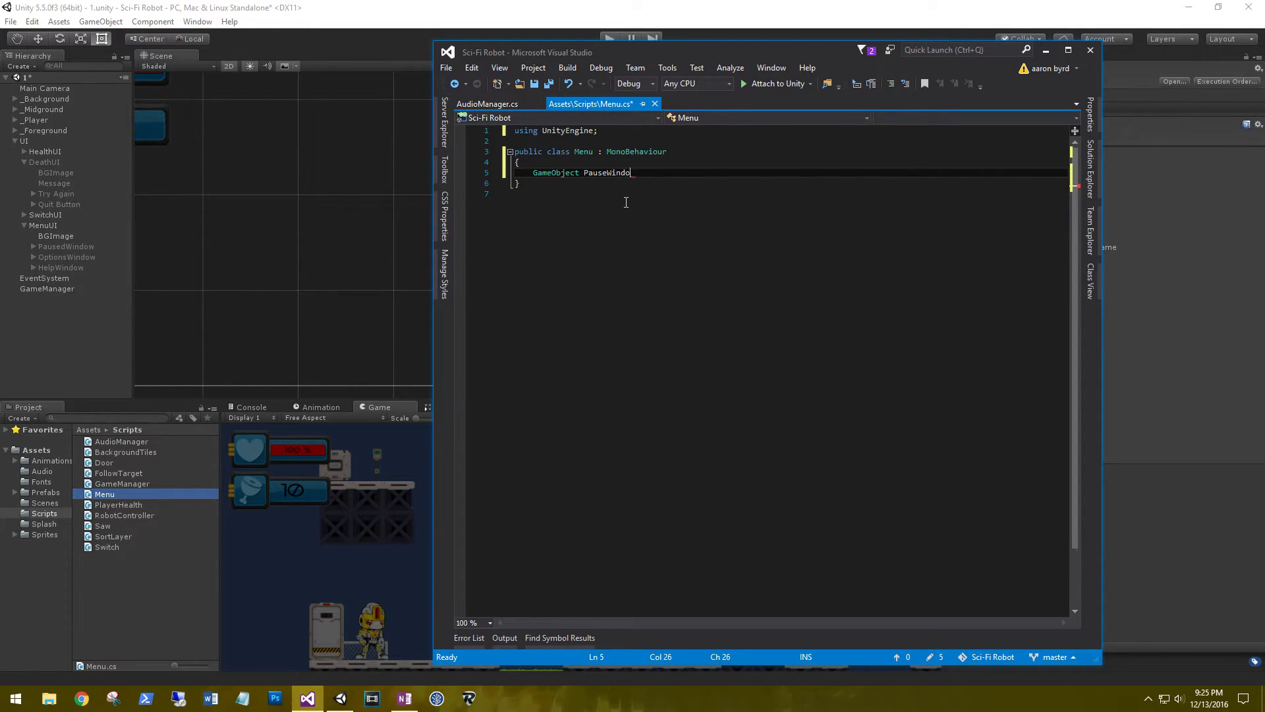
type("w;")
key("Return")
type("game")
key("Tab")
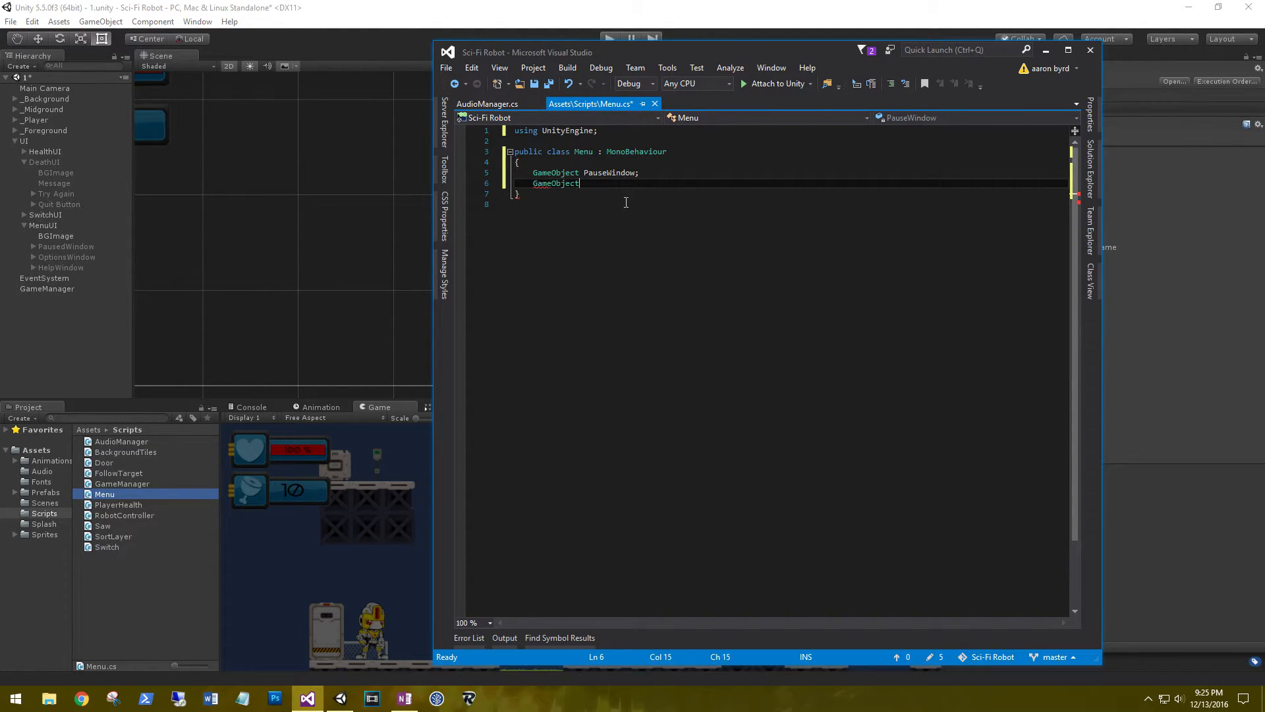
type("OptionsWindow;")
Declare two more GameObject fields named HelpWindow and MenuUI below OptionsWindow.
key("Return")
type("GameObject ")
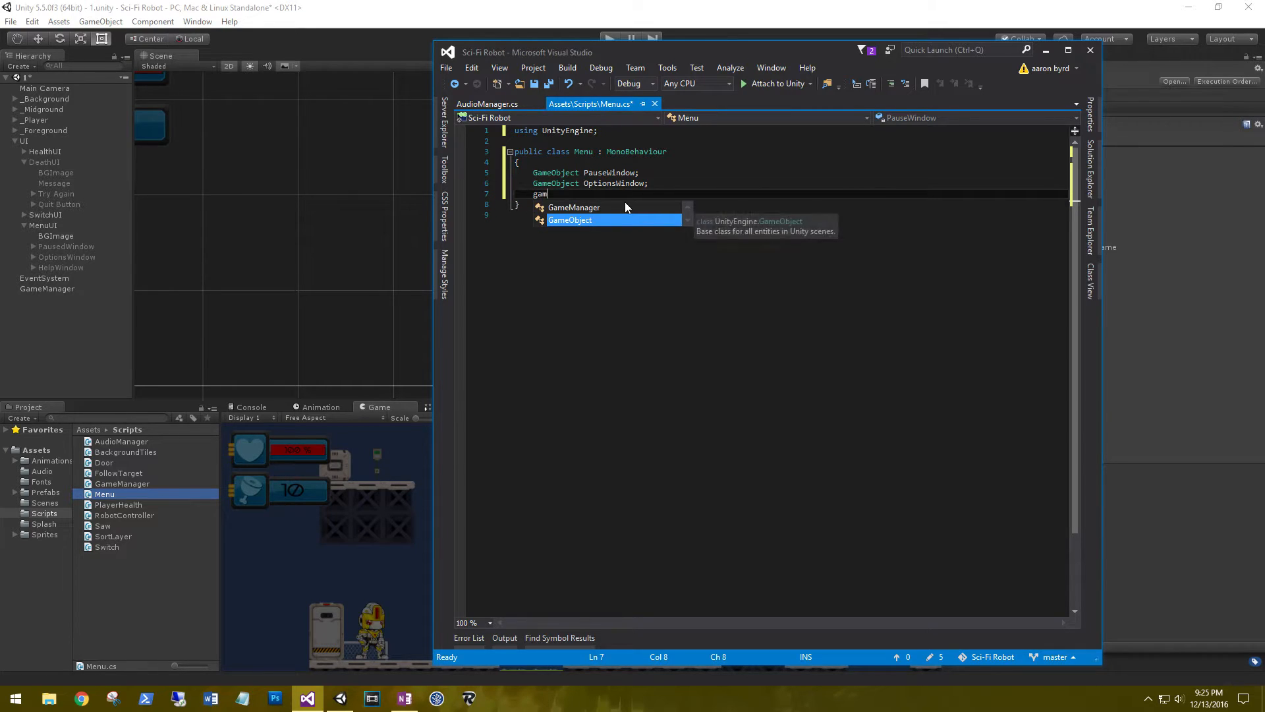
type("HelpWindow;")
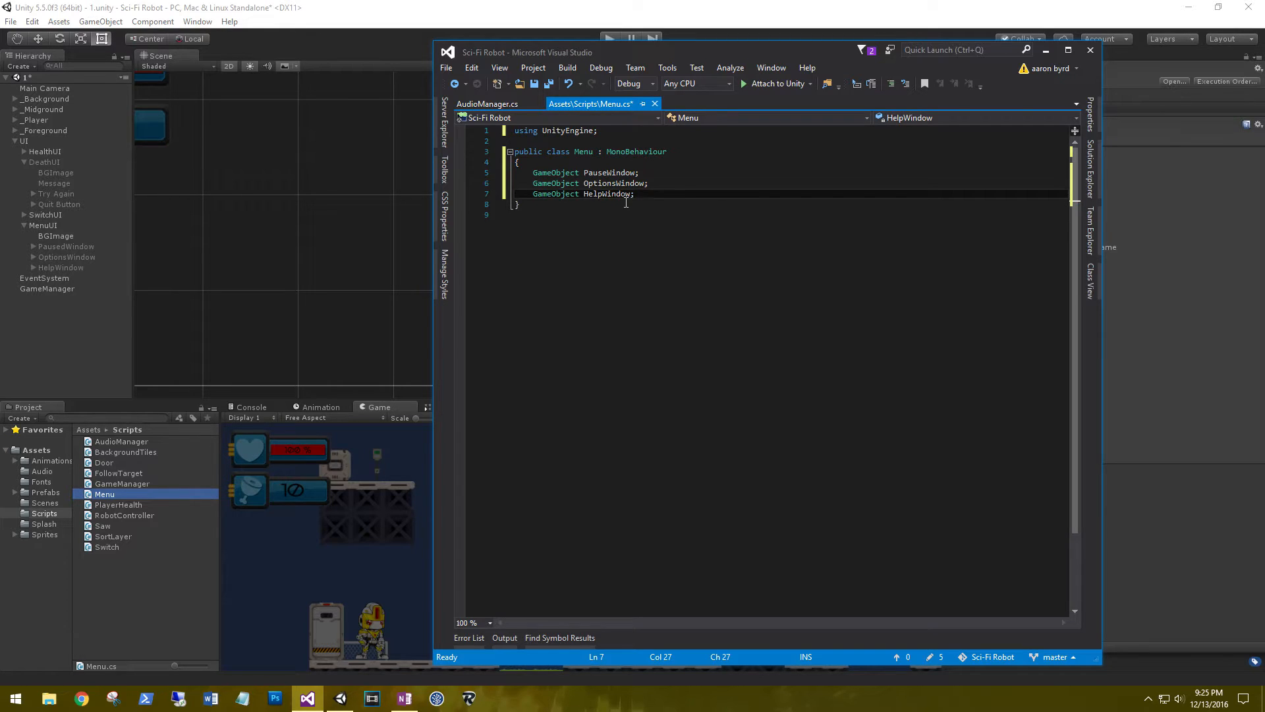
key("Return")
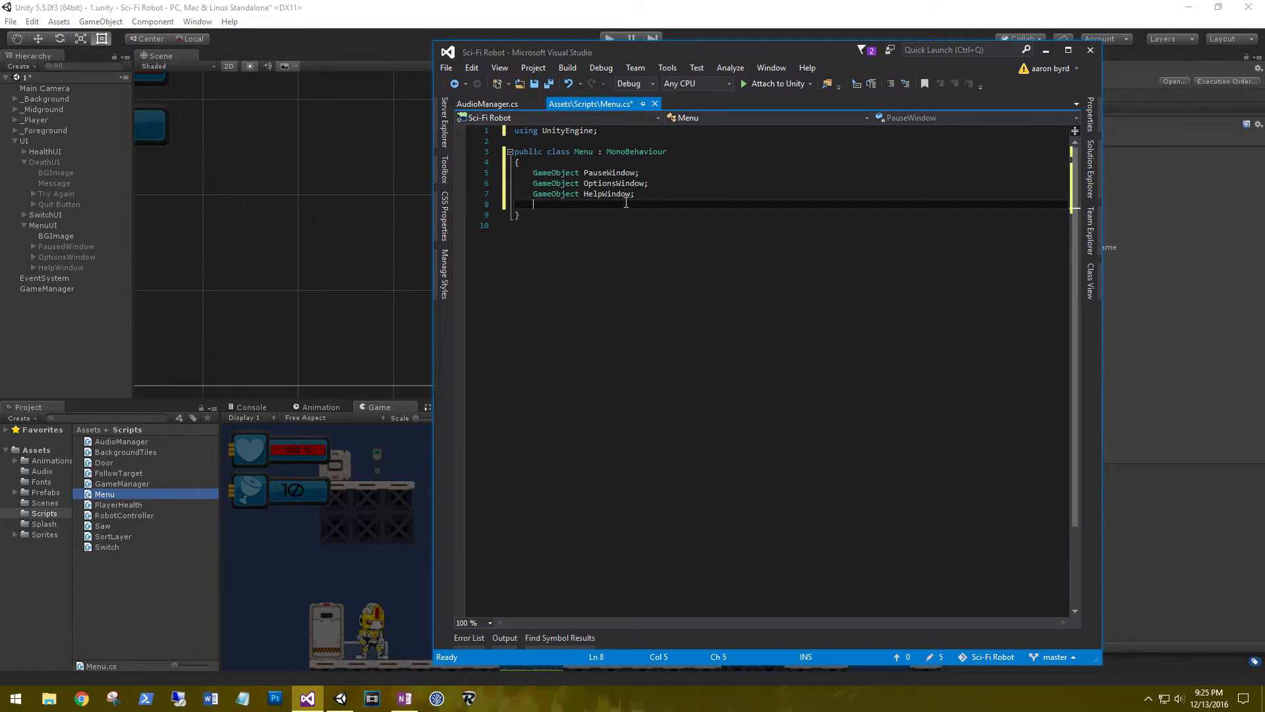
type("GameObject")
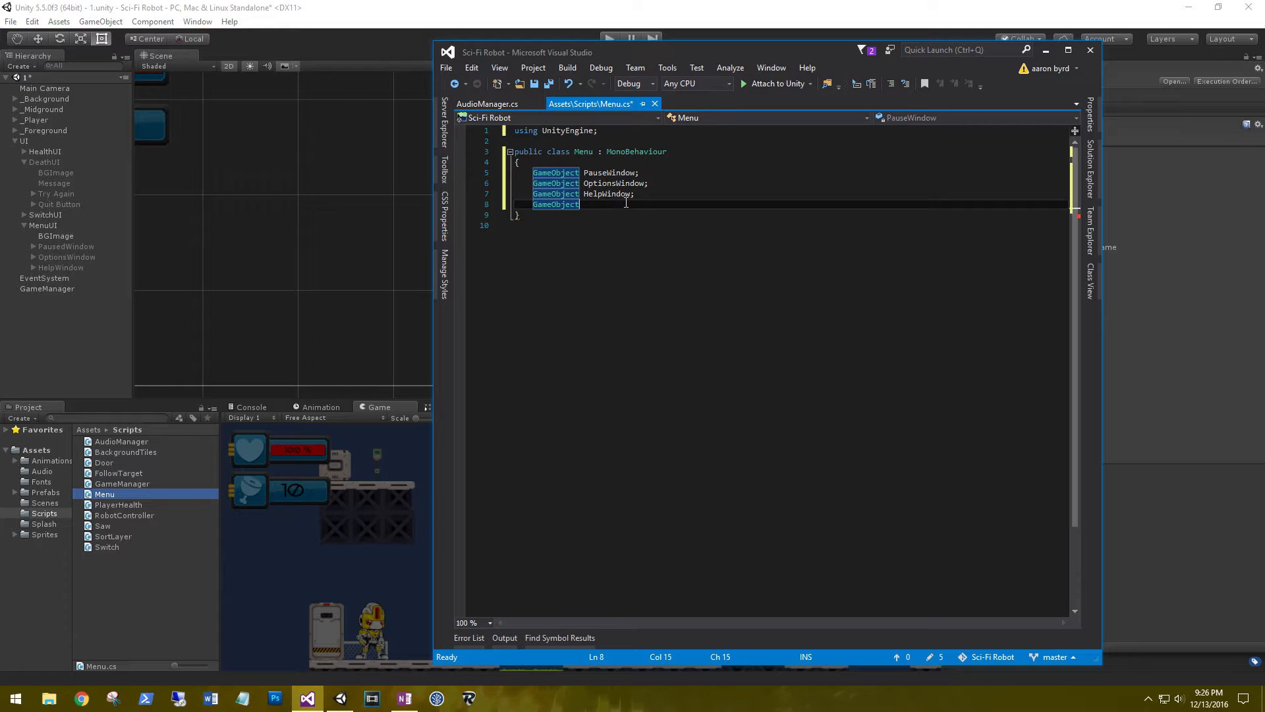
type("uUI;")
Add a [SerializeField] attribute above the PauseWindow and OptionsWindow fields, separating the two with a blank line.
key("Up")
key("Up")
key("Up")
key("Up")
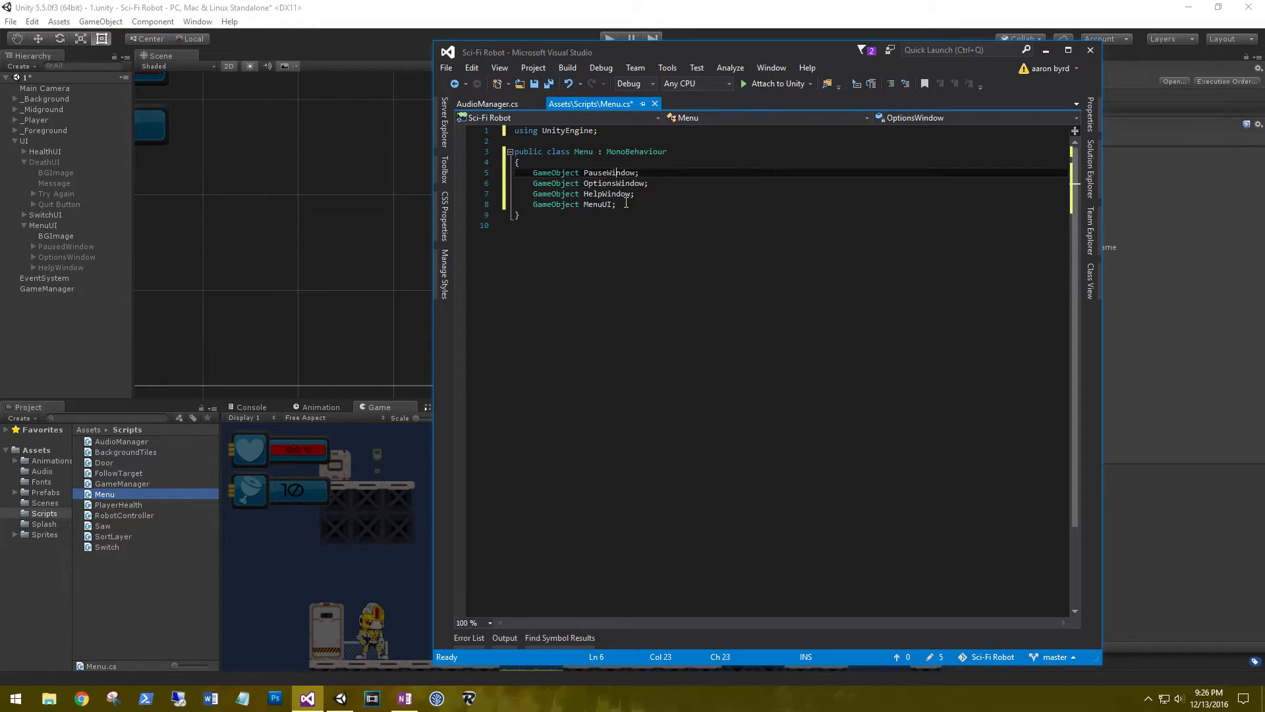
key("Return")
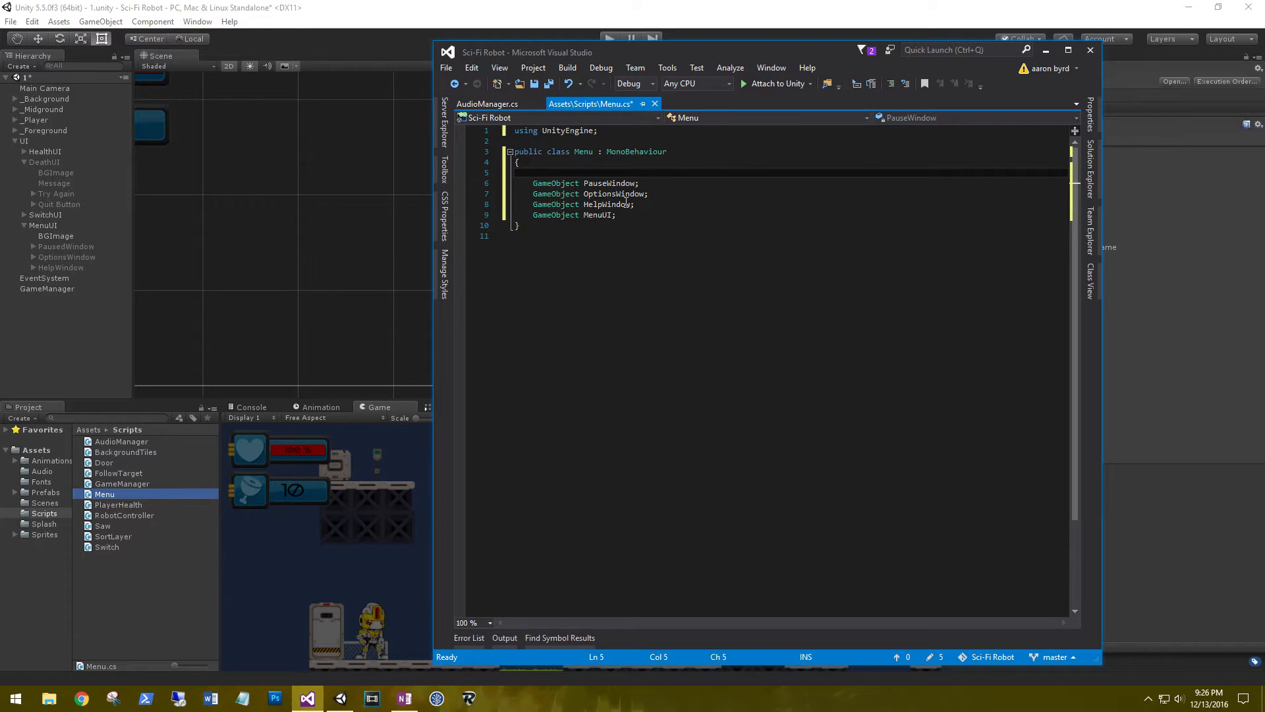
type("[SerializeField")
key("Down")
key("End")
key("Return")
key("Return")
type("[SerializeField")
Separate the HelpWindow field with a blank line and add a [SerializeField] attribute above it.
key("Down")
key("End")
key("Return")
key("Return")
type("SerializeField")
key("BackSpace")
key("BackSpace")
key("BackSpace")
key("BackSpace")
key("BackSpace")
key("BackSpace")
key("BackSpace")
key("BackSpace")
key("BackSpace")
key("BackSpace")
key("BackSpace")
key("BackSpace")
key("BackSpace")
key("BackSpace")
type("[SerializeField]")
Separate the MenuUI field with a blank line and add a [SerializeField] attribute above it.
key("Down")
key("End")
key("Return")
key("Return")
type("ser")
key("BackSpace")
key("BackSpace")
key("BackSpace")
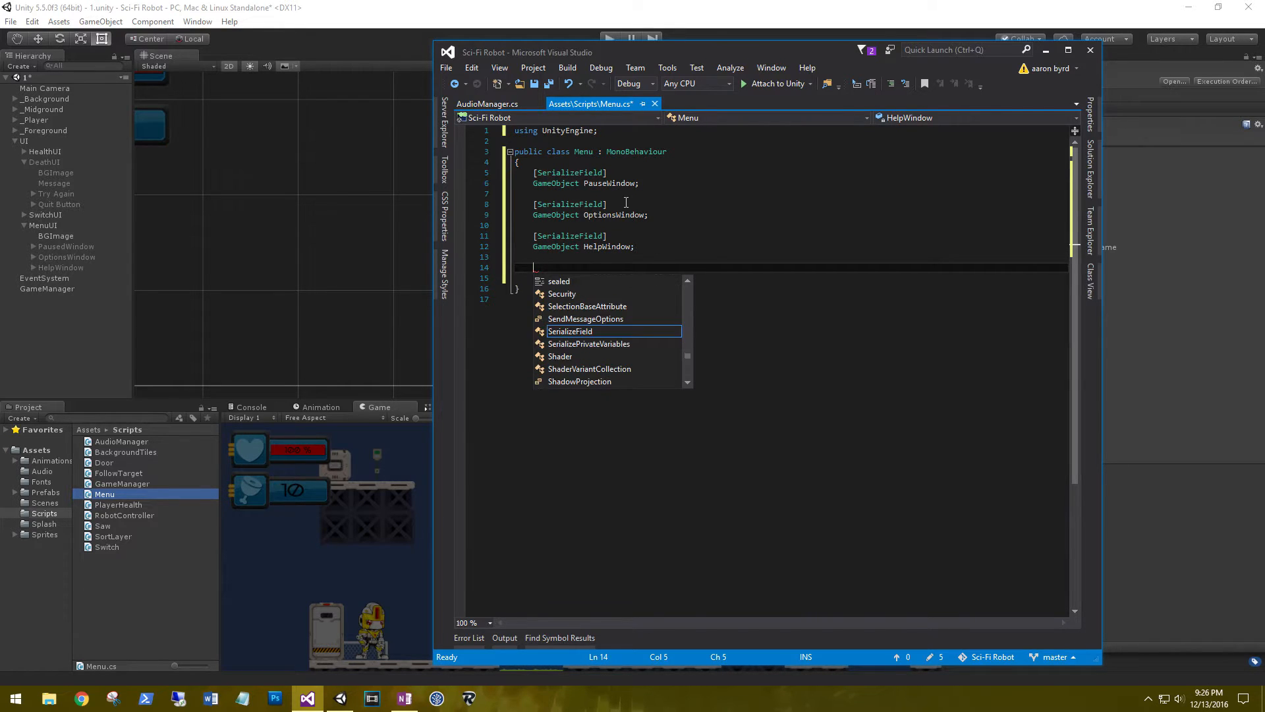
type("[SerializeField]")
key("Return")
type("GameObject MenuUI;")
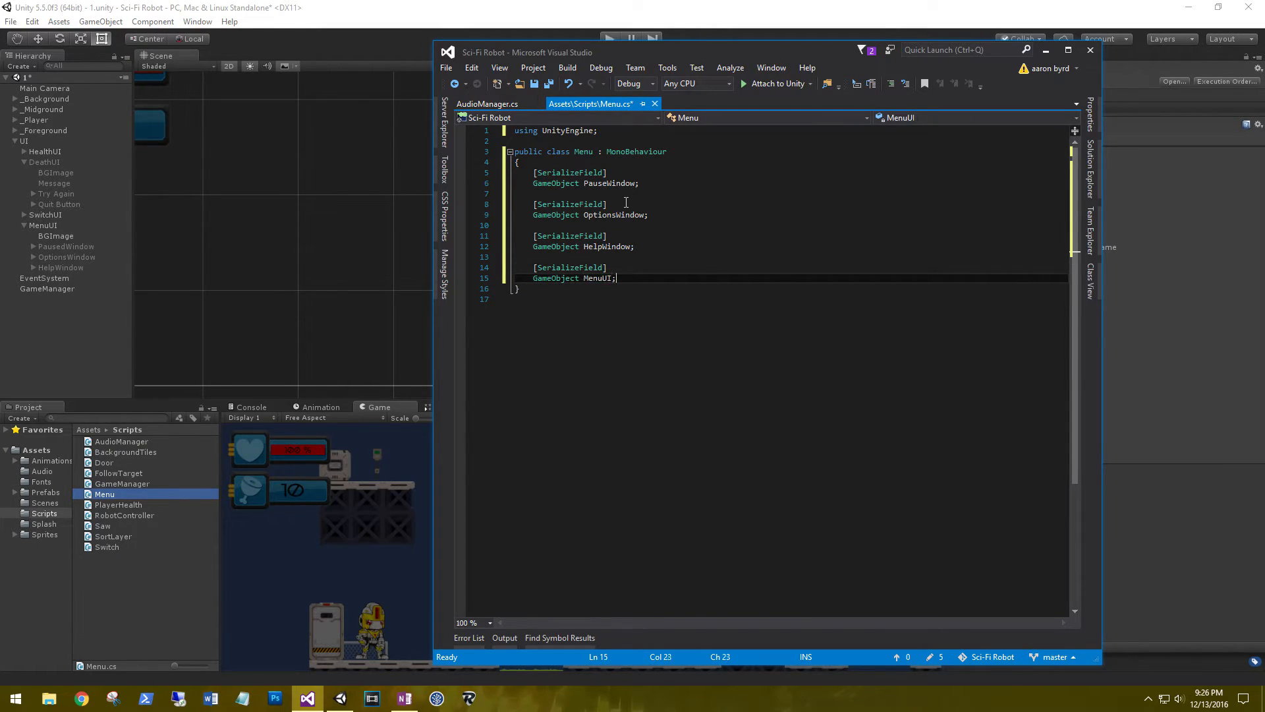
Declare an AudioManager field named audioManager below the MenuUI field.
key("Return")
key("Return")
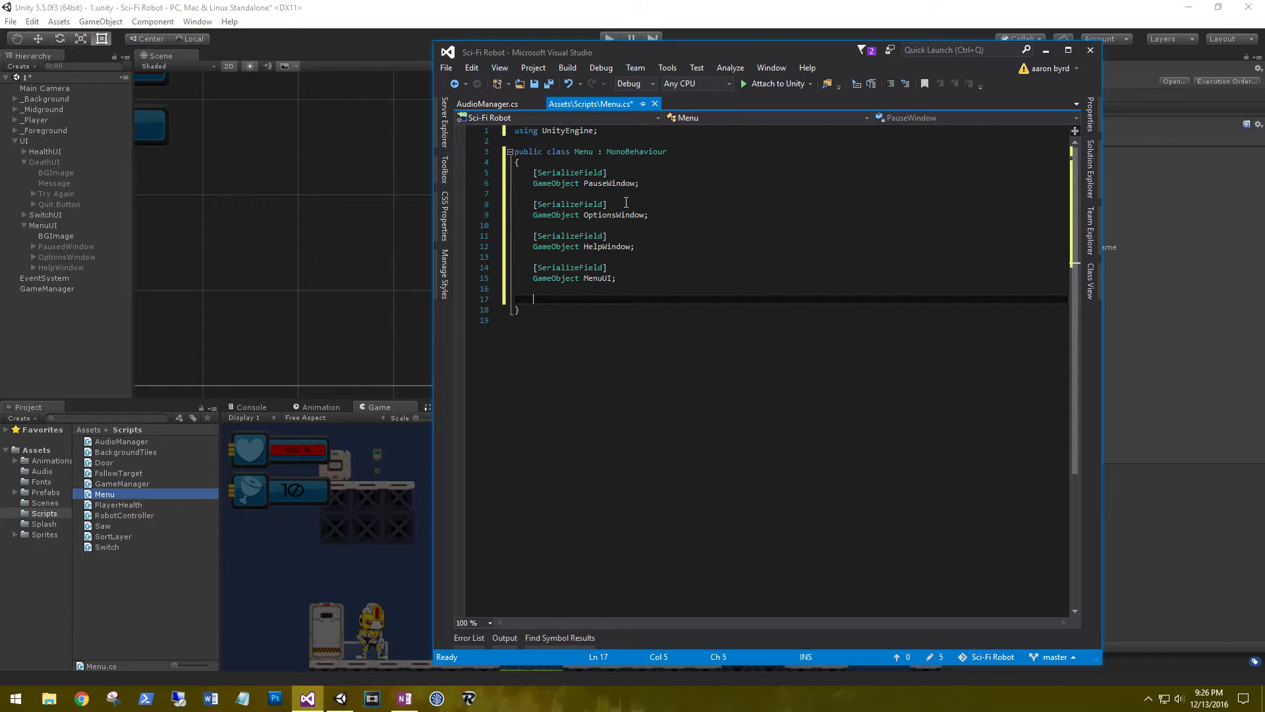
type("audiio")
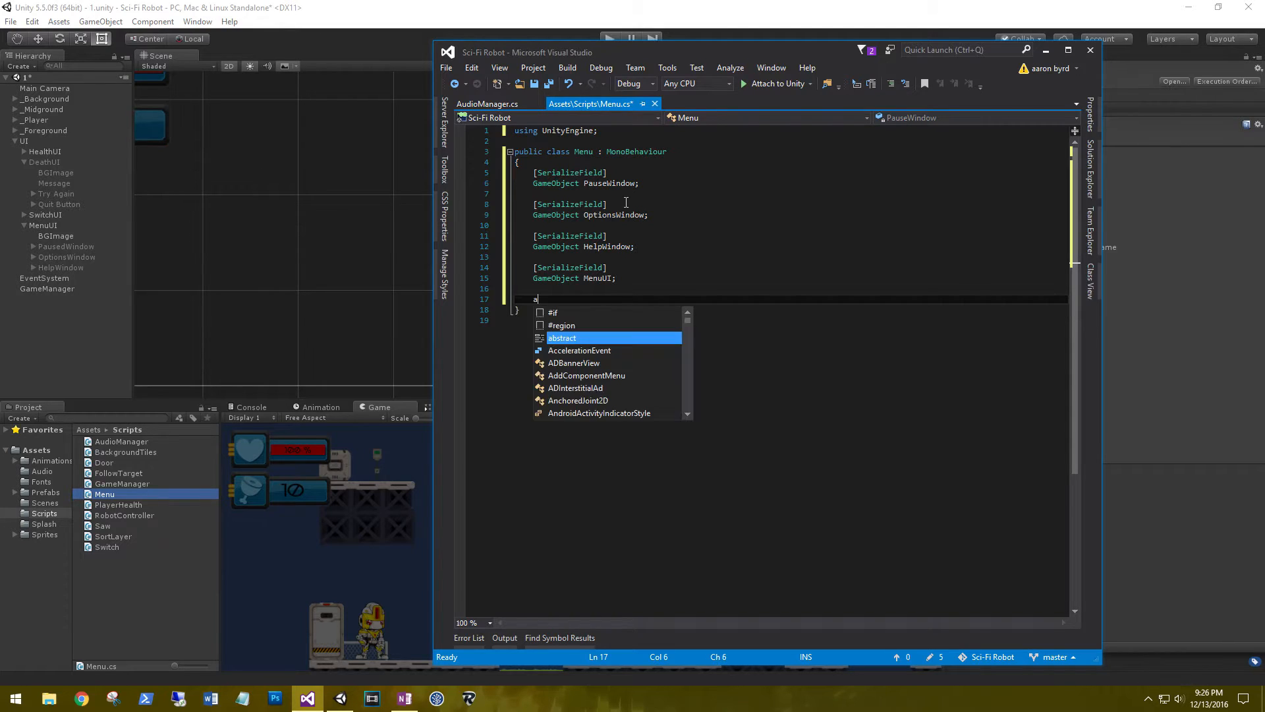
key("BackSpace")
key("BackSpace")
key("BackSpace")
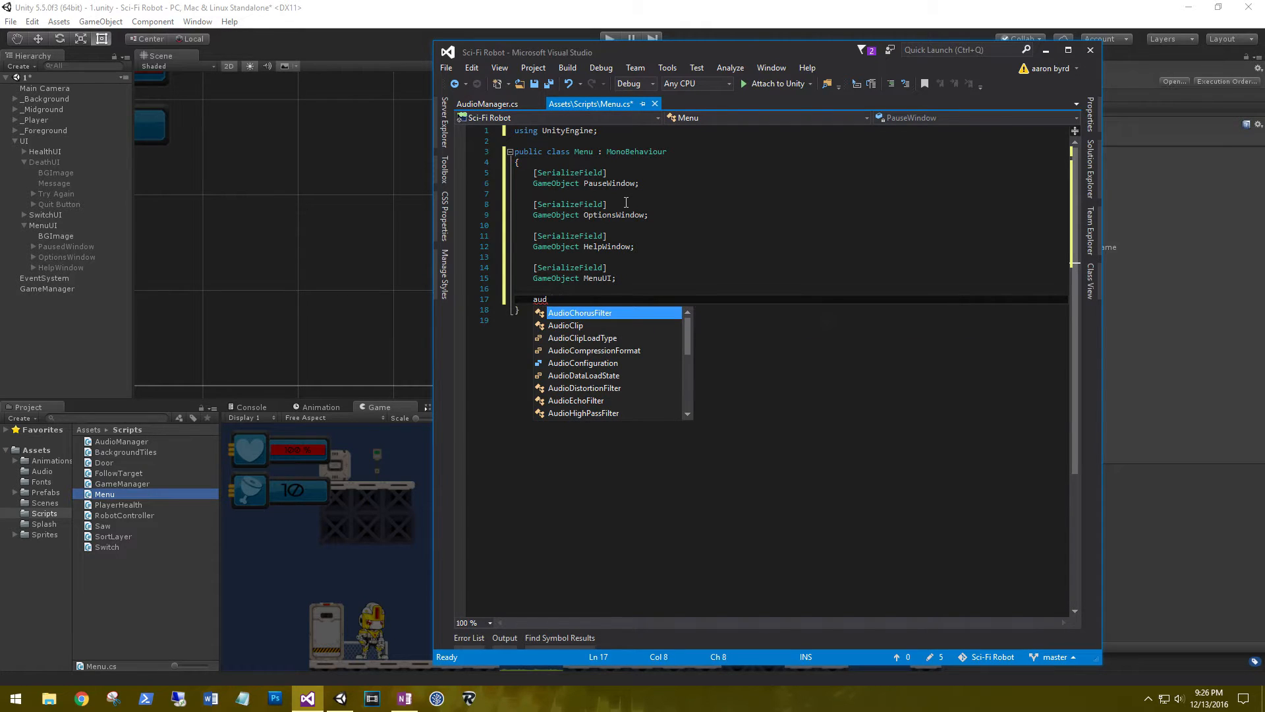
type("ioManager audio")
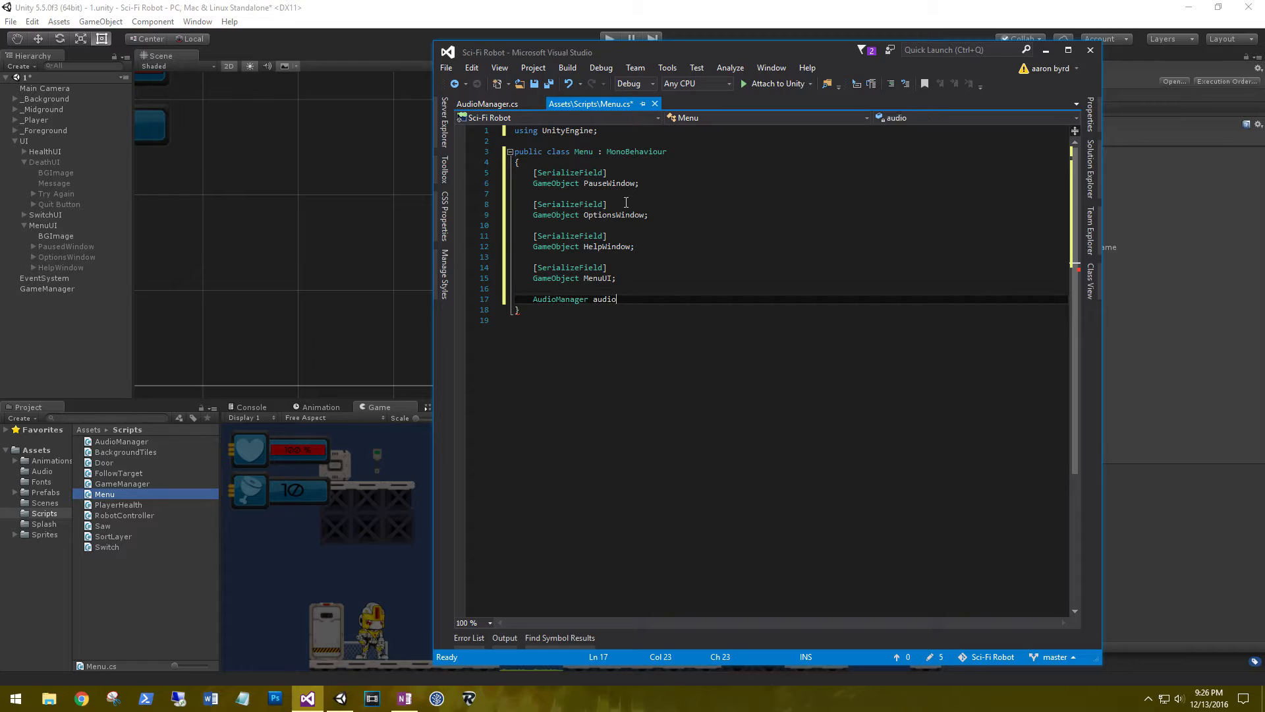
type("Manager;")
Add an empty public void Restart() method below the audioManager field.
key("Return")
key("Return")
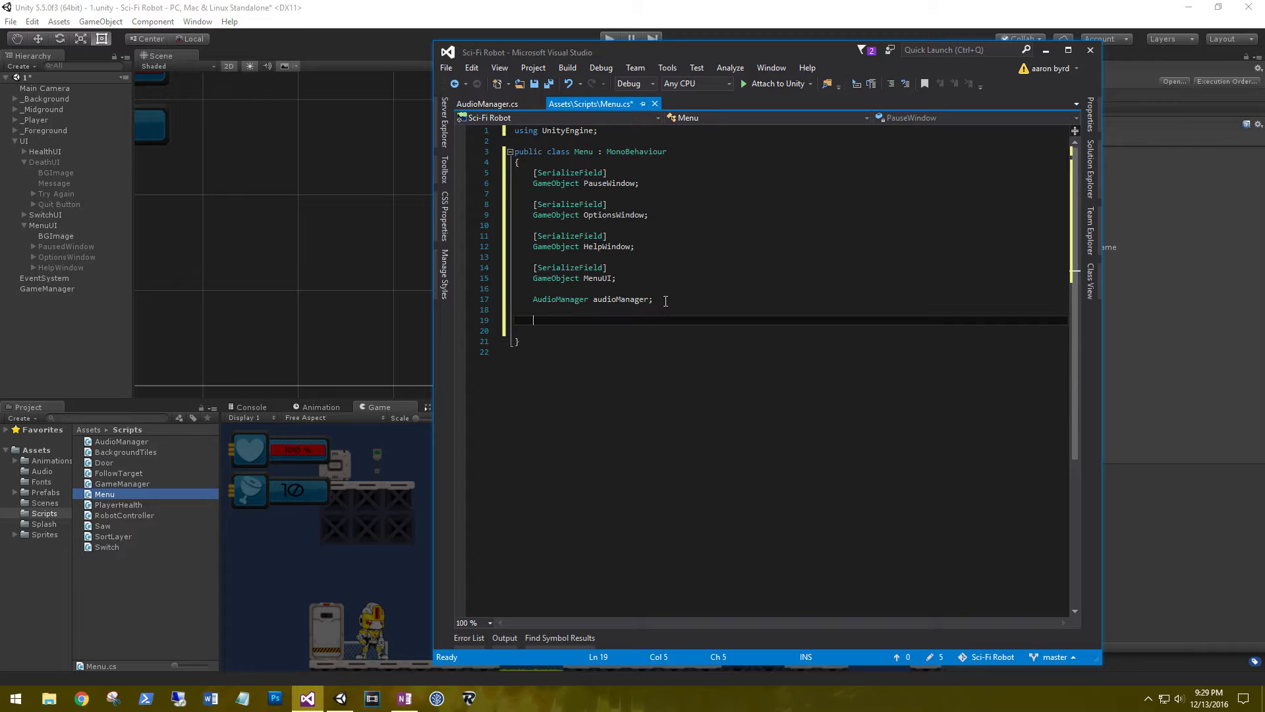
type("public vo")
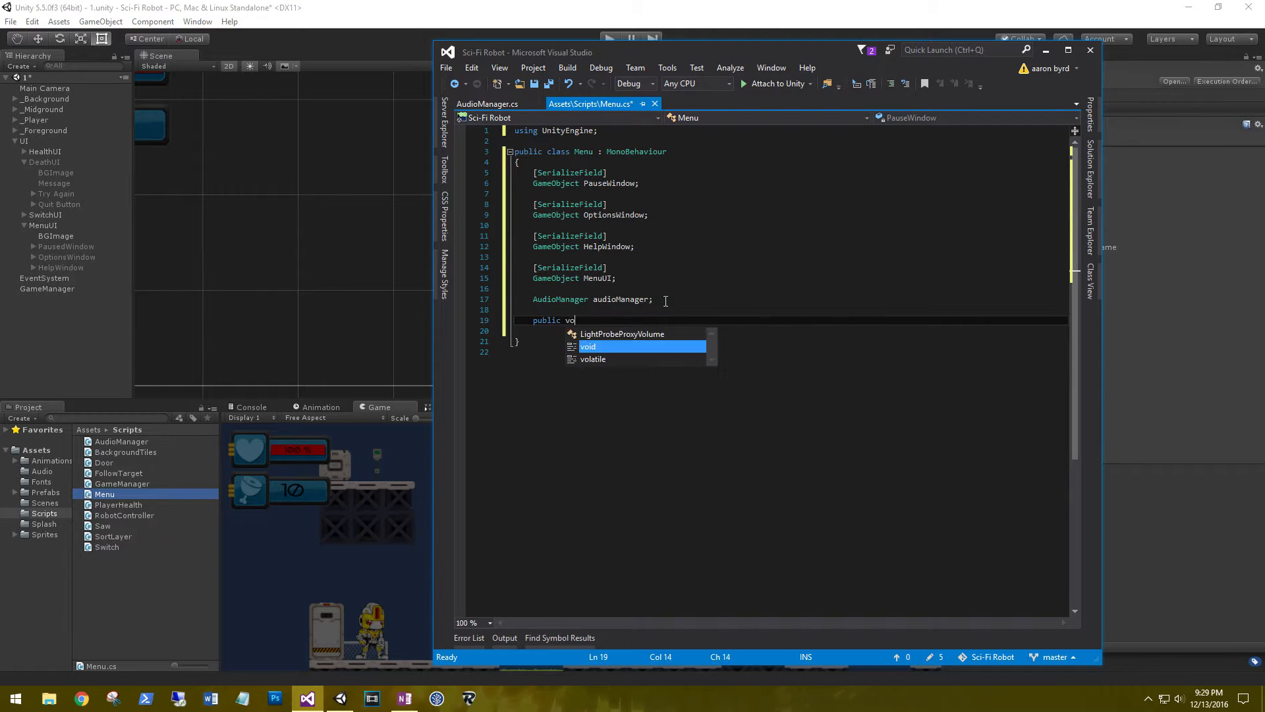
type("id Restaret")
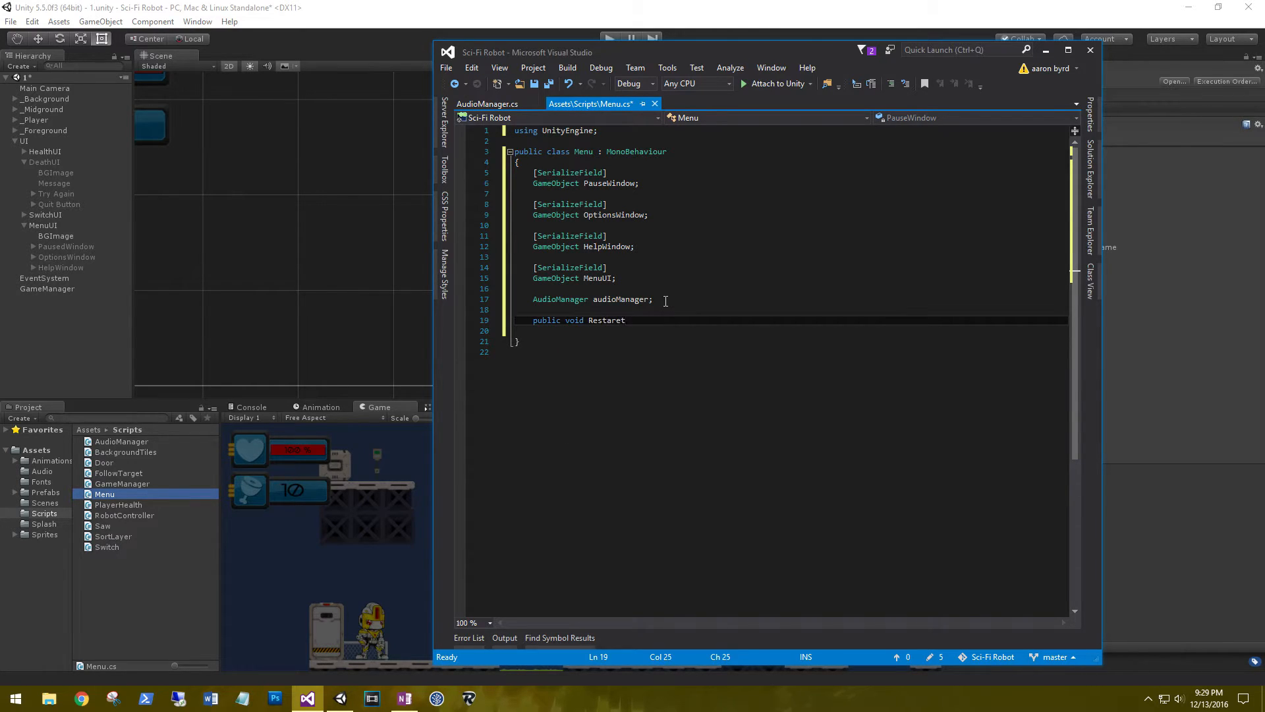
key("BackSpace")
key("BackSpace")
type("art()")
key("Return")
type("{ }")
key("Left")
key("Return")
key("Up")
key("End")
key("Return")
Add an empty public void DisplayOptions() method below Restart.
key("Down")
key("Return")
key("Return")
type("public void DisplayO")
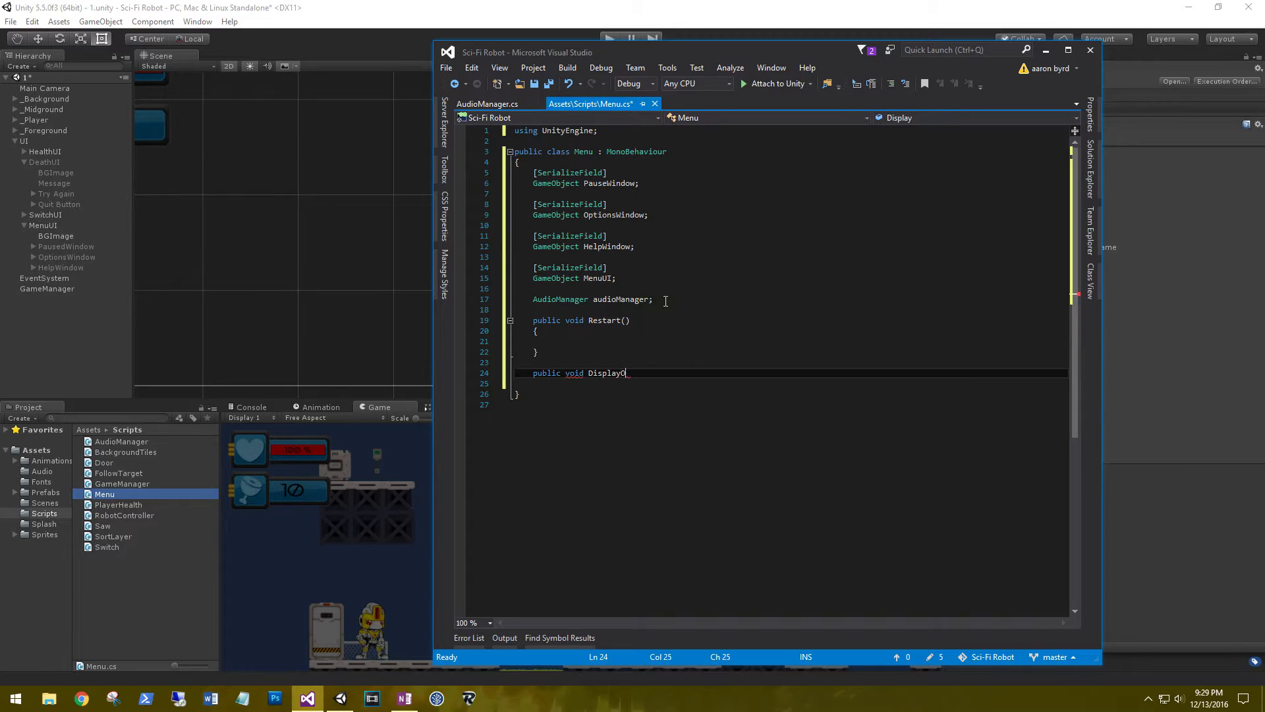
type("ptions()")
key("Return")
type("{")
key("Return")
key("Return")
Add an empty public void DisplayHelp() method below DisplayOptions.
key("Down")
key("End")
key("Return")
key("Return")
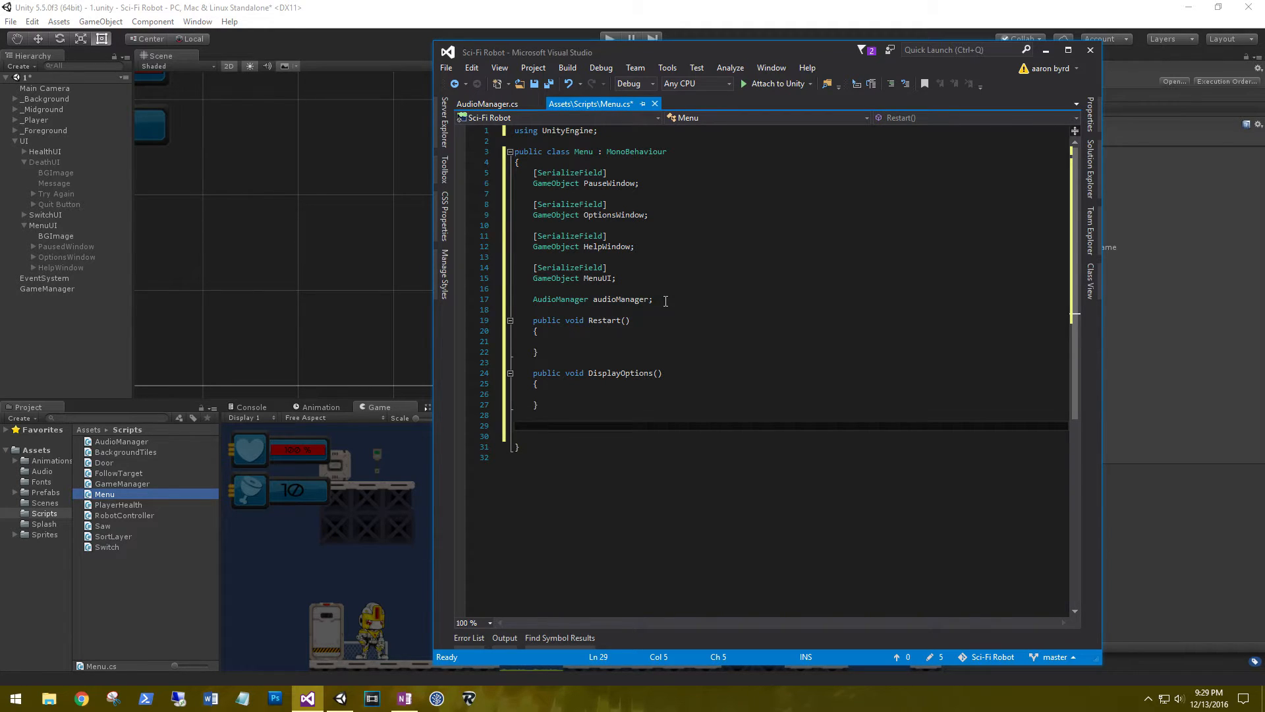
type("public void DisplayHelp();")
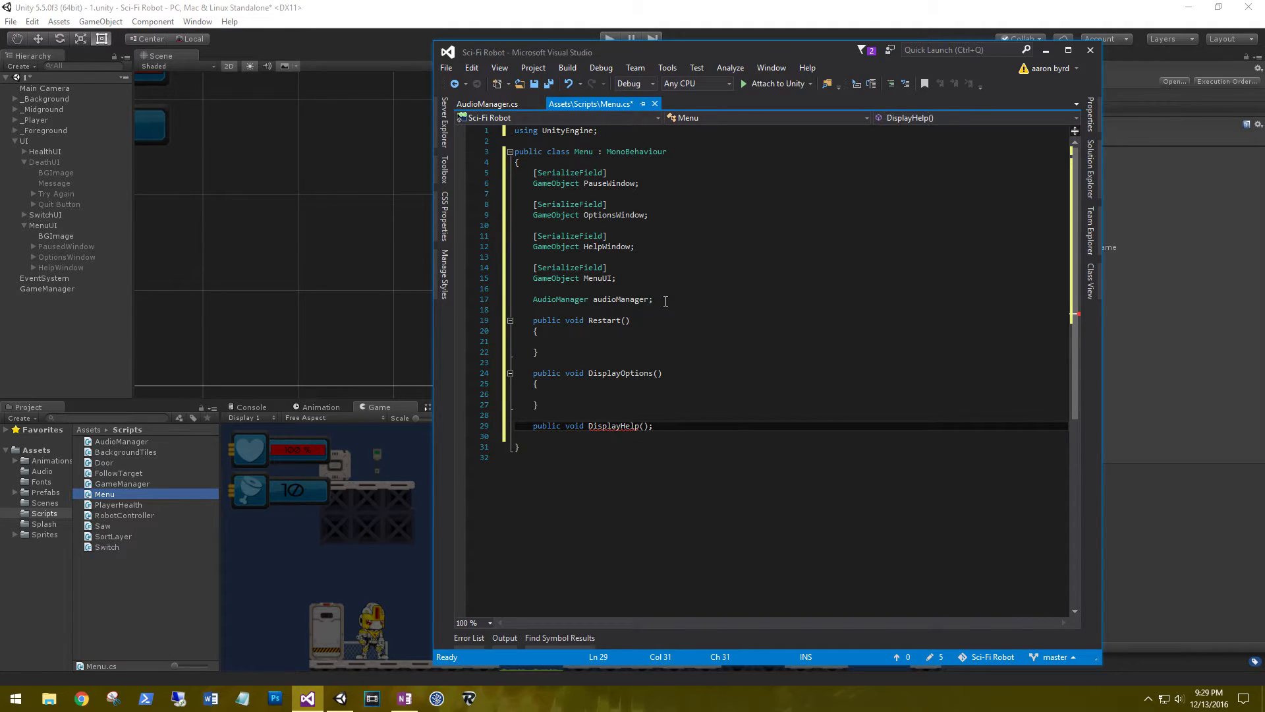
key("Return")
type("{")
key("Return")
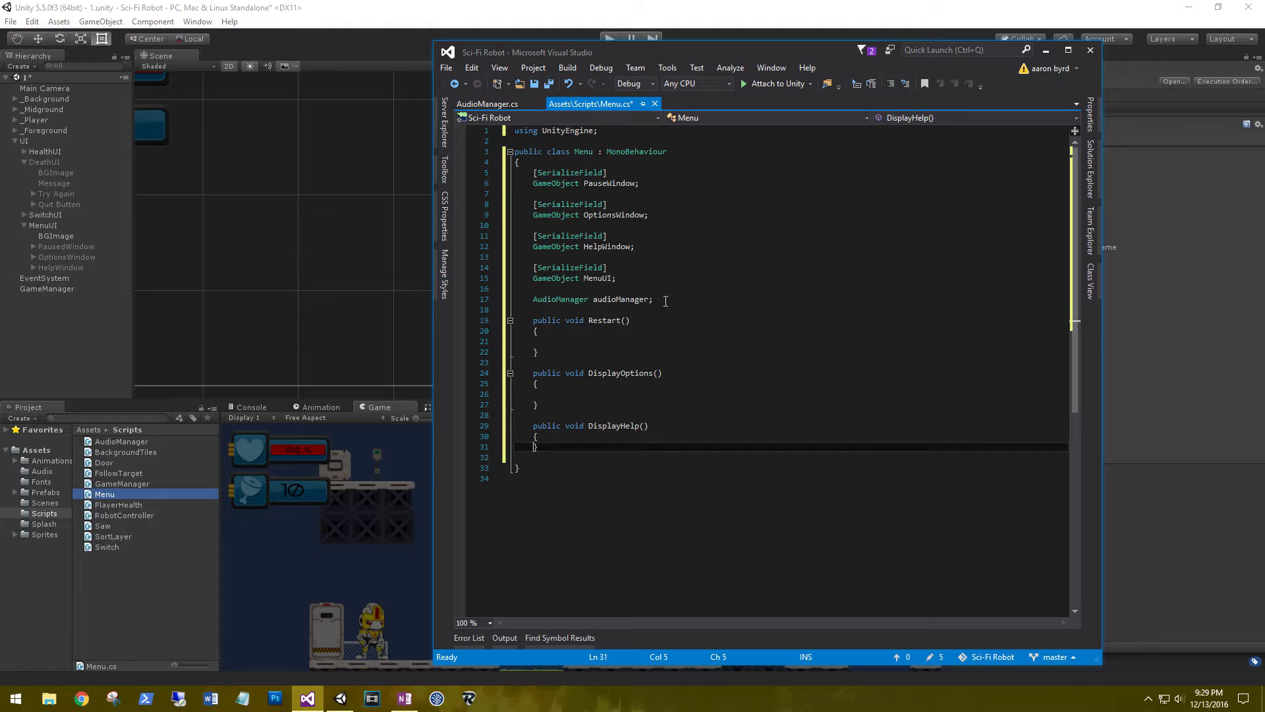
Add an empty public void Resume() method below DisplayHelp.
key("Down")
key("Return")
key("Return")
type("public void Resume();")
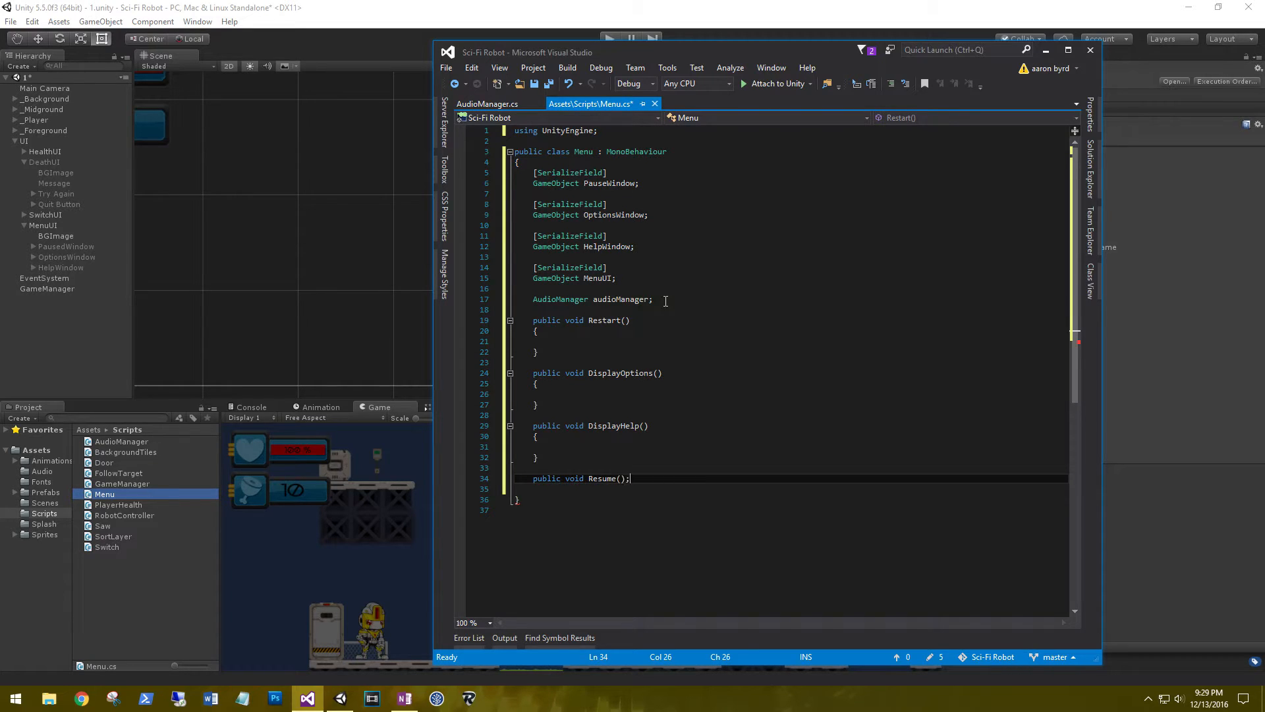
key("BackSpace")
key("Return")
type("{")
key("Return")
key("Return")
Add an empty public void Exit() method below Resume.
key("Down")
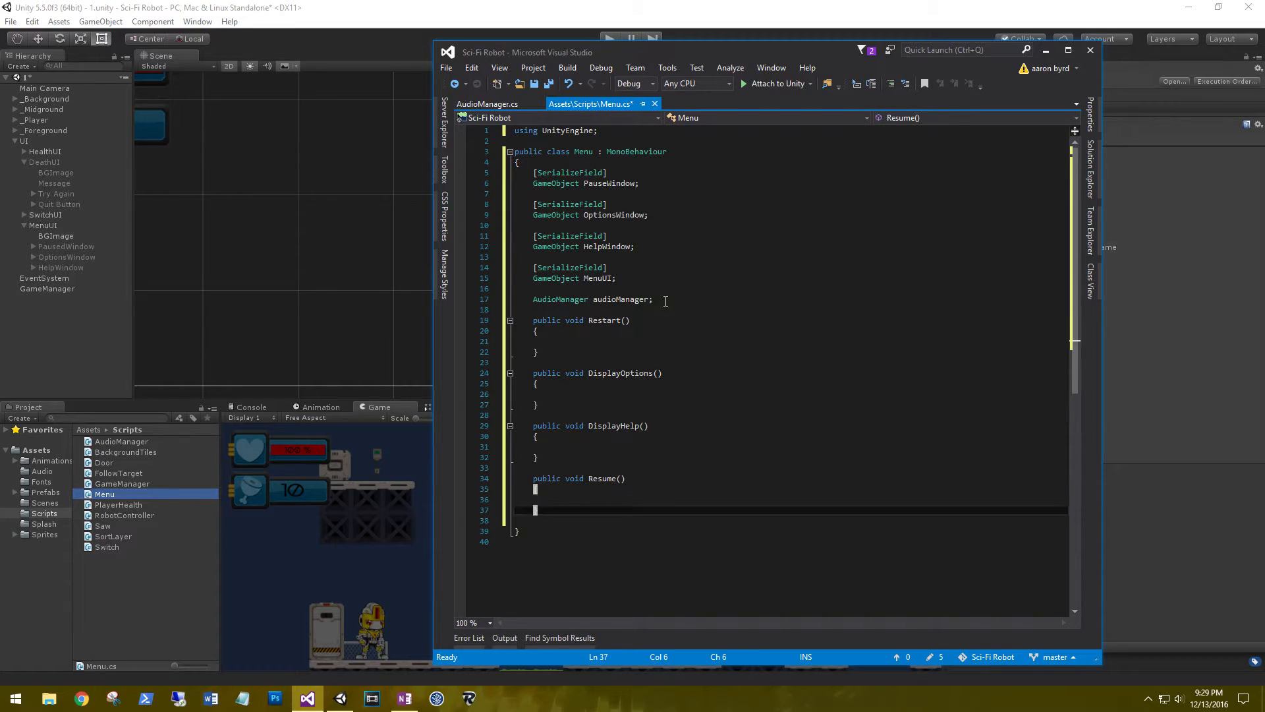
key("Return")
key("Return")
type("public")
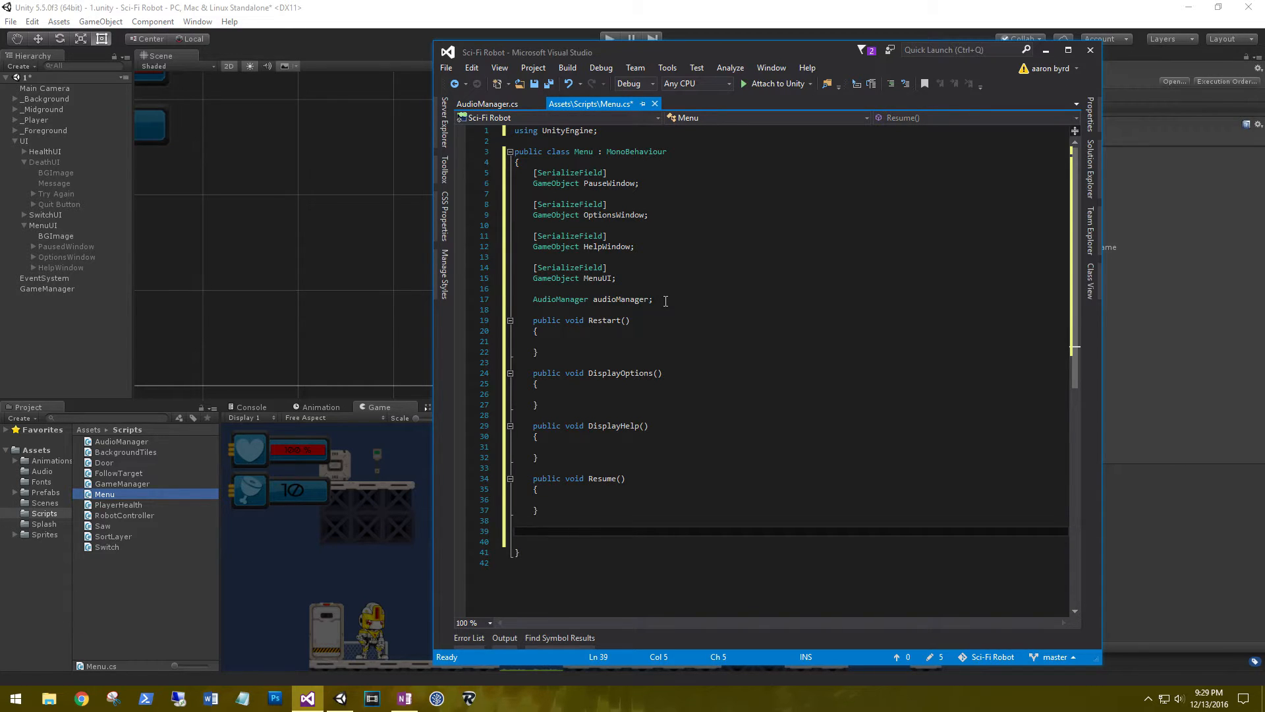
type(" void Exit()")
key("Return")
type("{")
key("BackSpace")
key("BackSpace")
key("BackSpace")
key("Return")
key("Return")
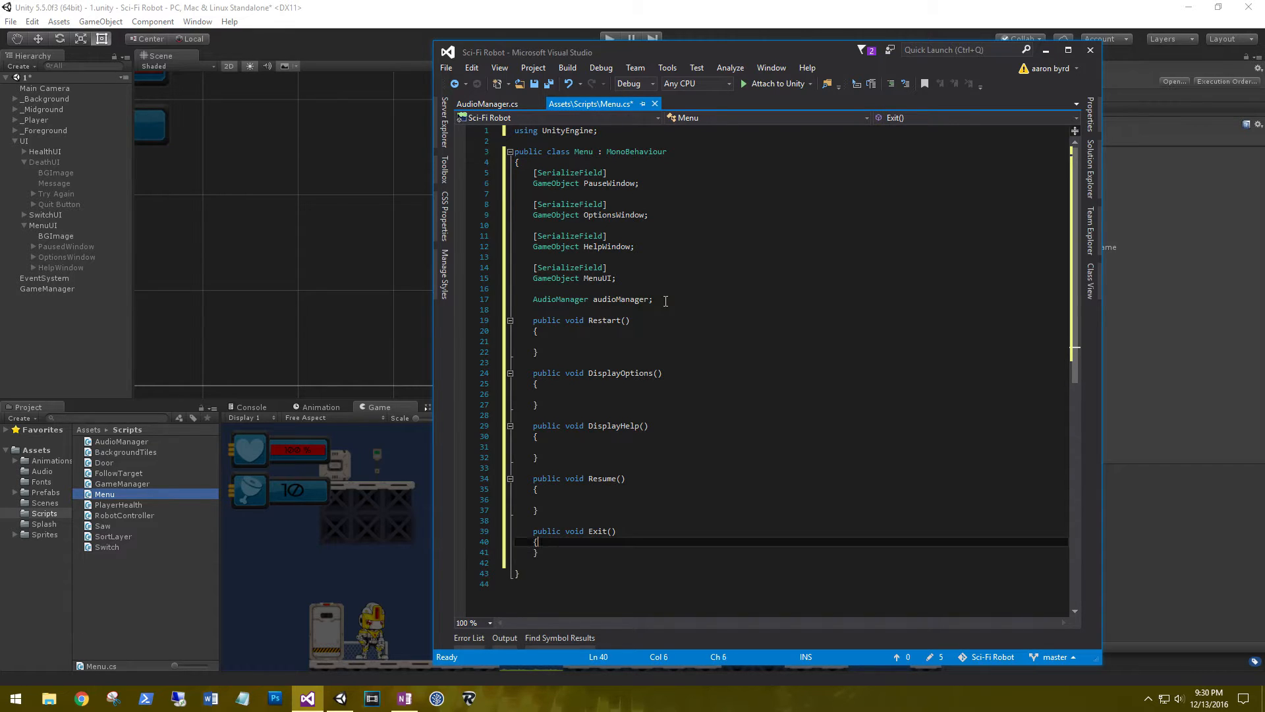
type("}")
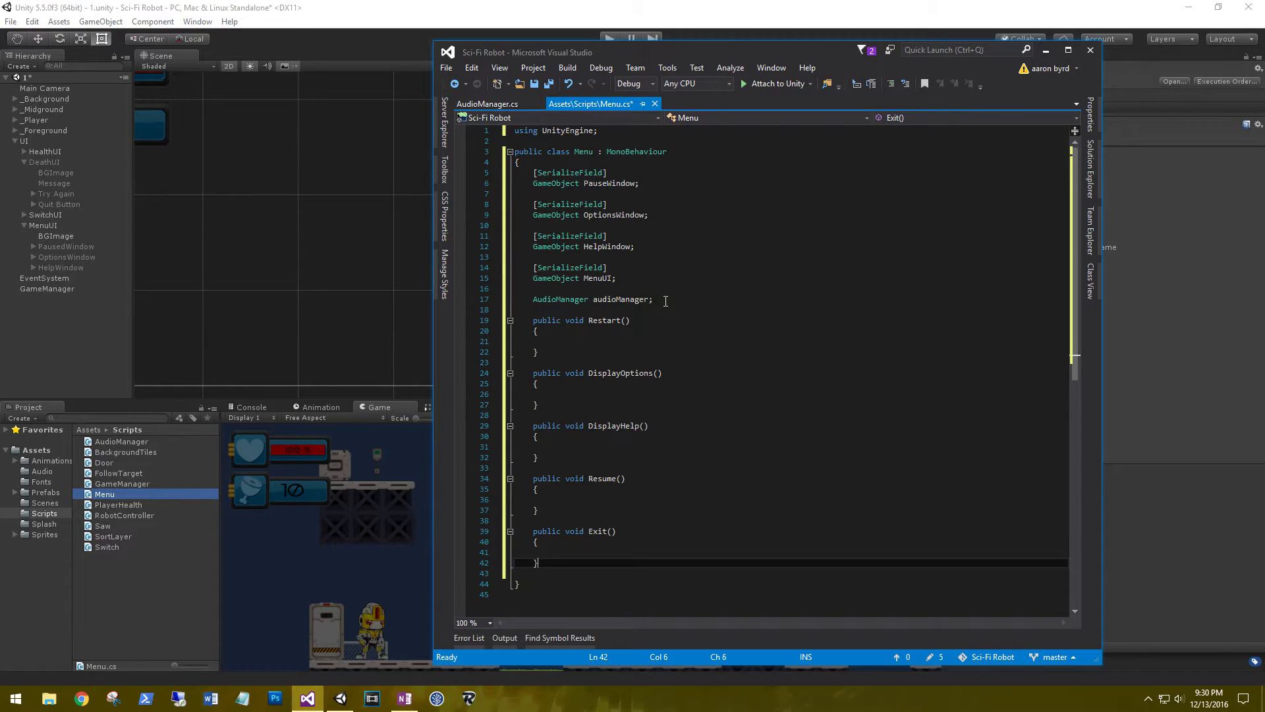
Add an empty public void BackButton() method below Exit.
key("Return")
key("Return")
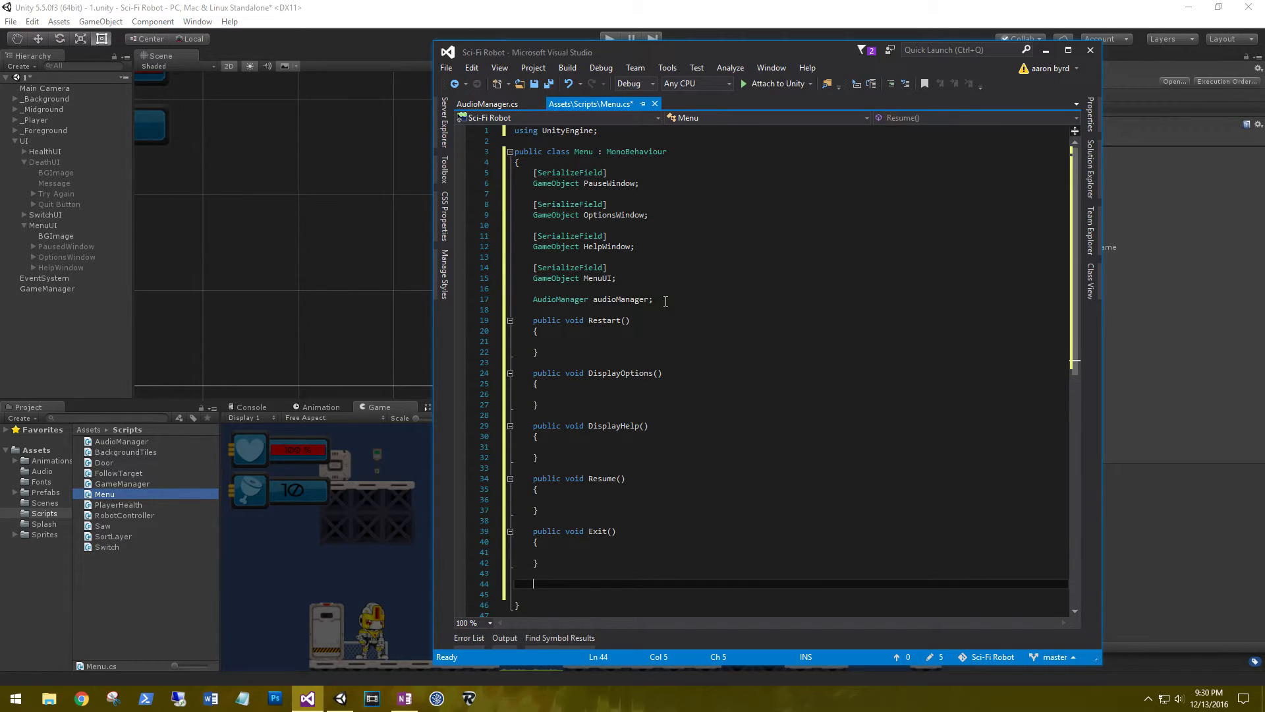
type("public void BackButton()")
key("Return")
type("{")
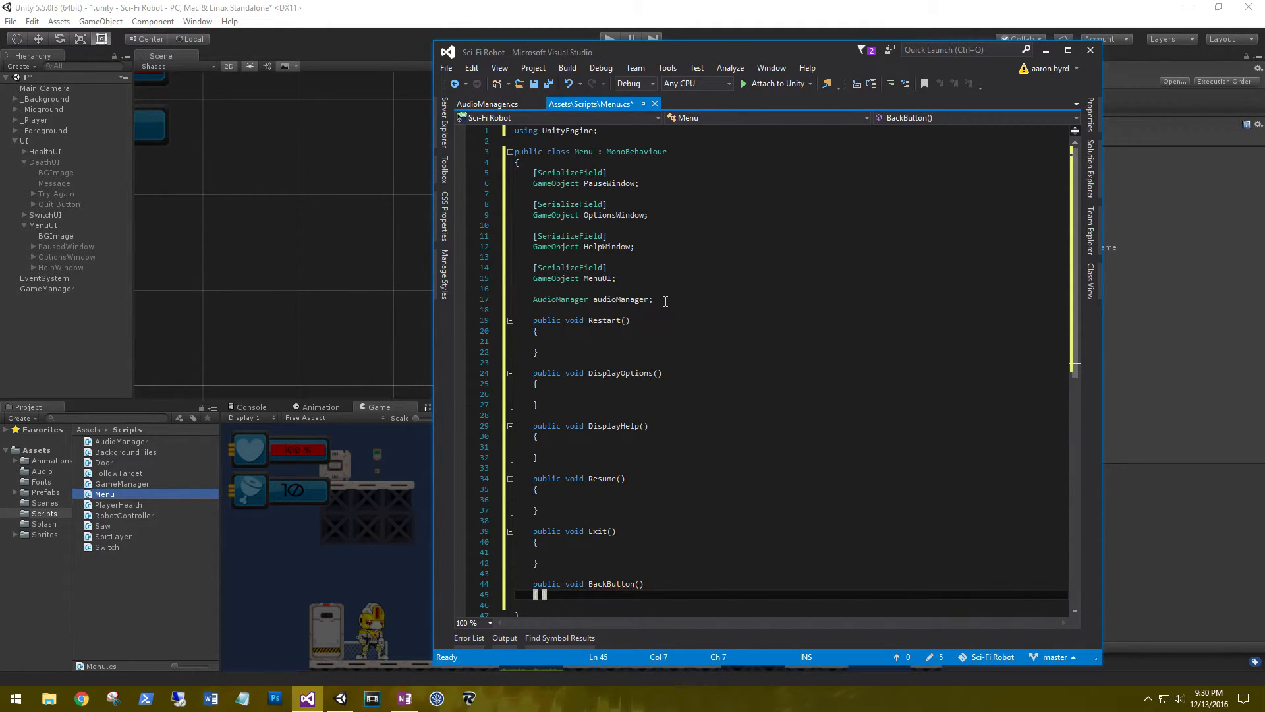
key("Return")
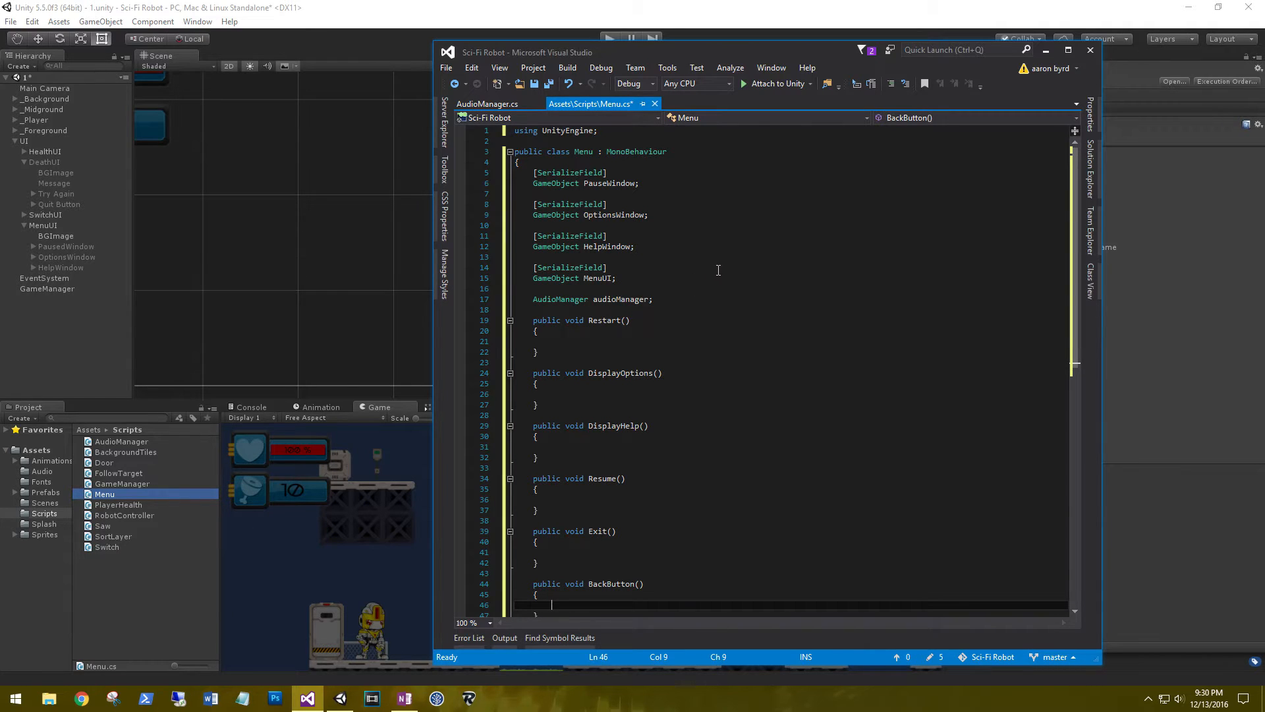
Add a public void SetSFXVolume(float sfxLv) method with an empty body below BackButton.
scroll(715, 273, "down", 6)
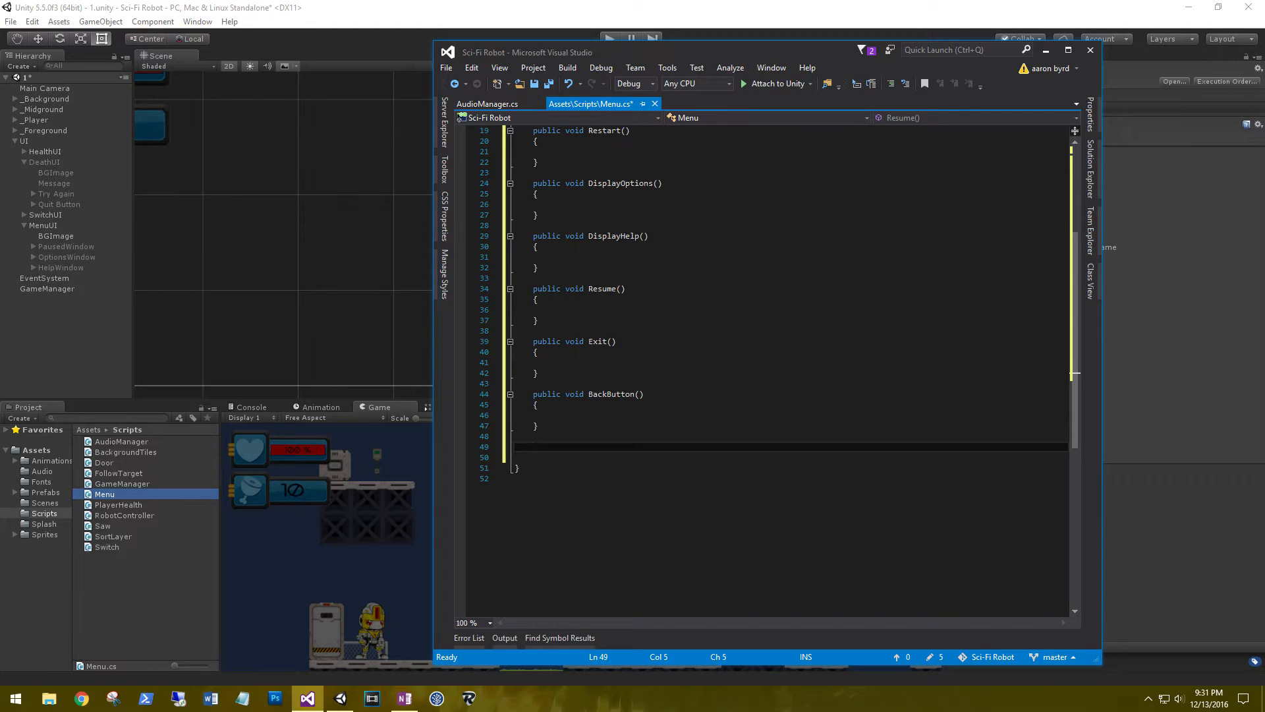
type("pu")
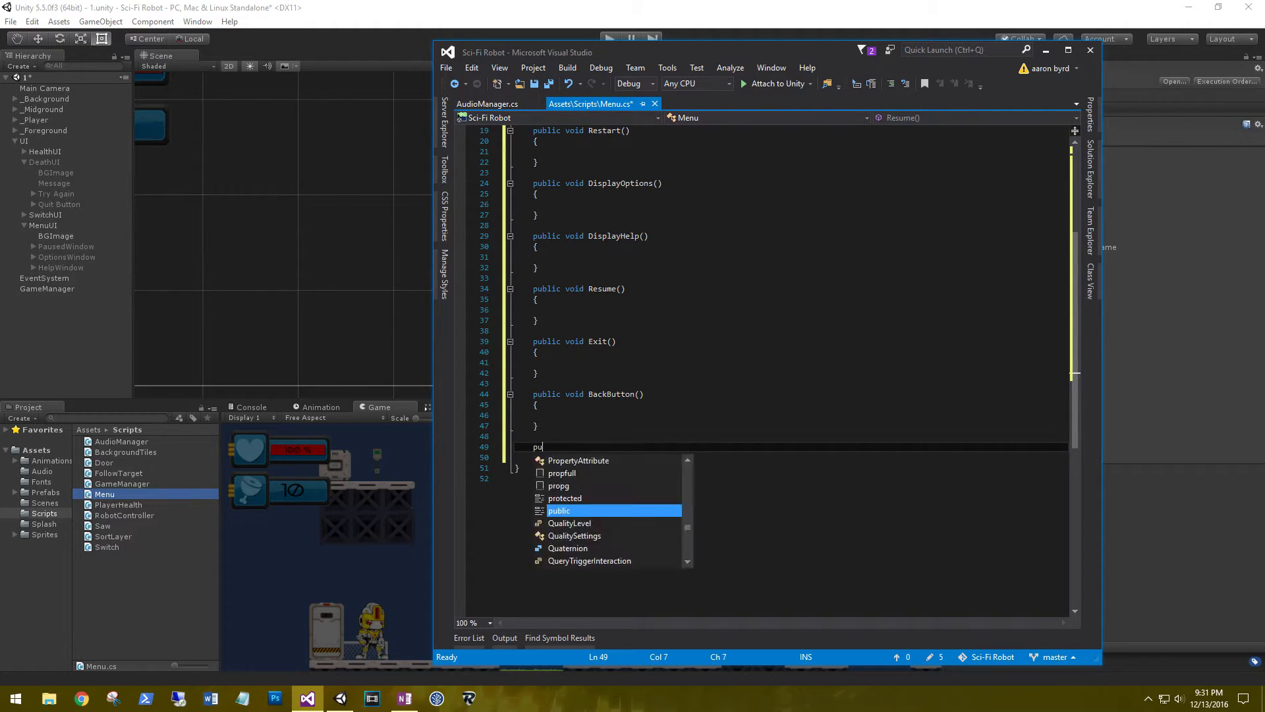
type("blic void St")
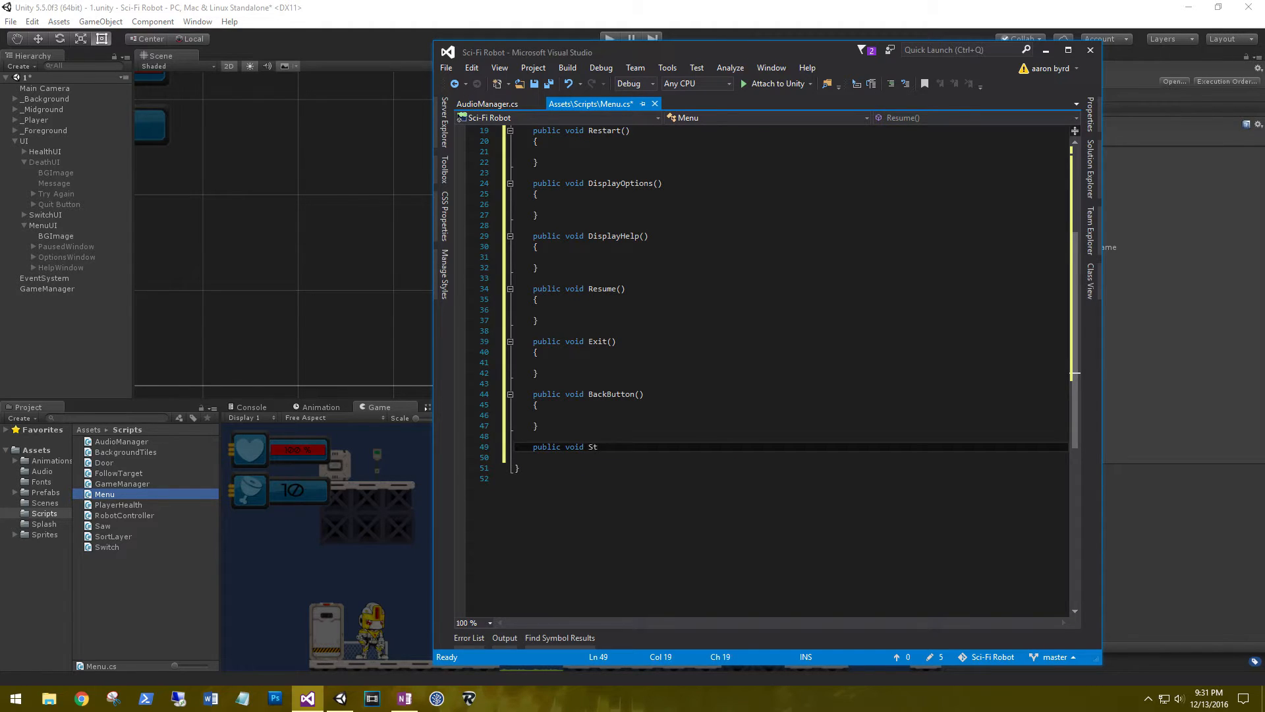
key("BackSpace")
type("etSFXVolume(float sfxLv)")
key("Return")
type("{")
key("Return")
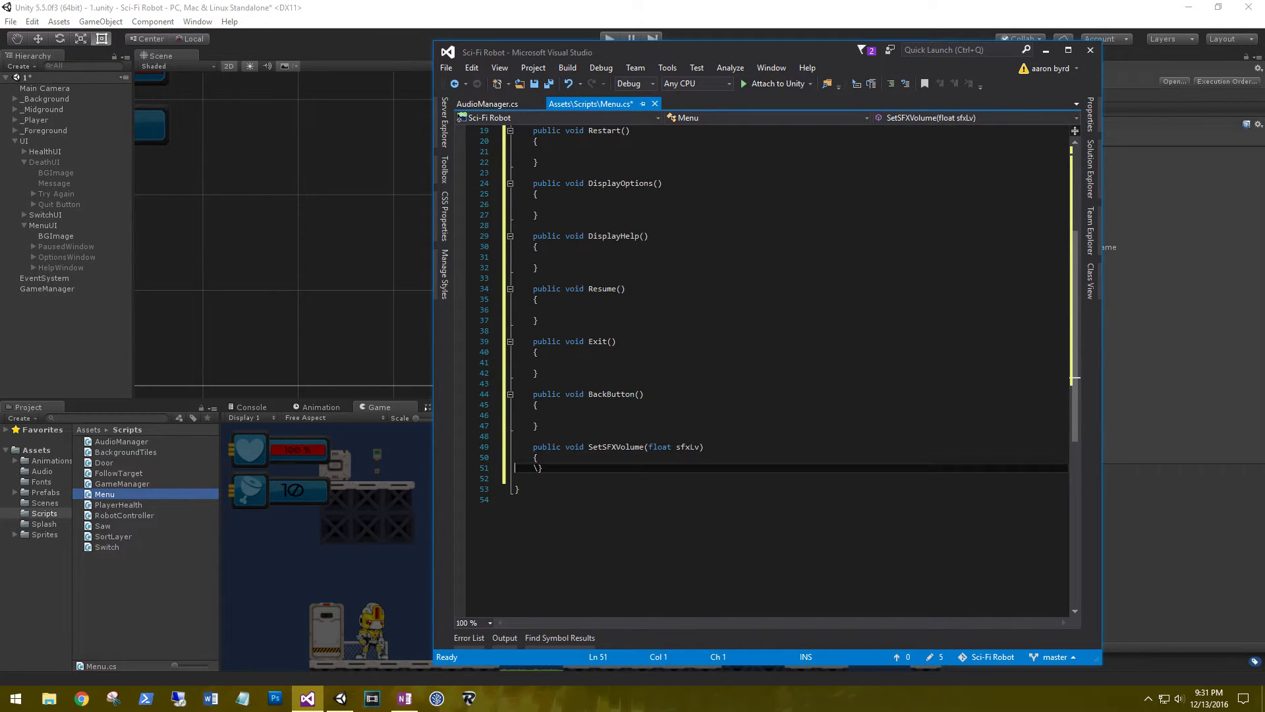
Call audioManager.SetSFXVolume(sfxLv); inside the SetSFXVolume method.
key("Return")
type("audioman")
key("Down")
key("Tab")
type(".setsf(")
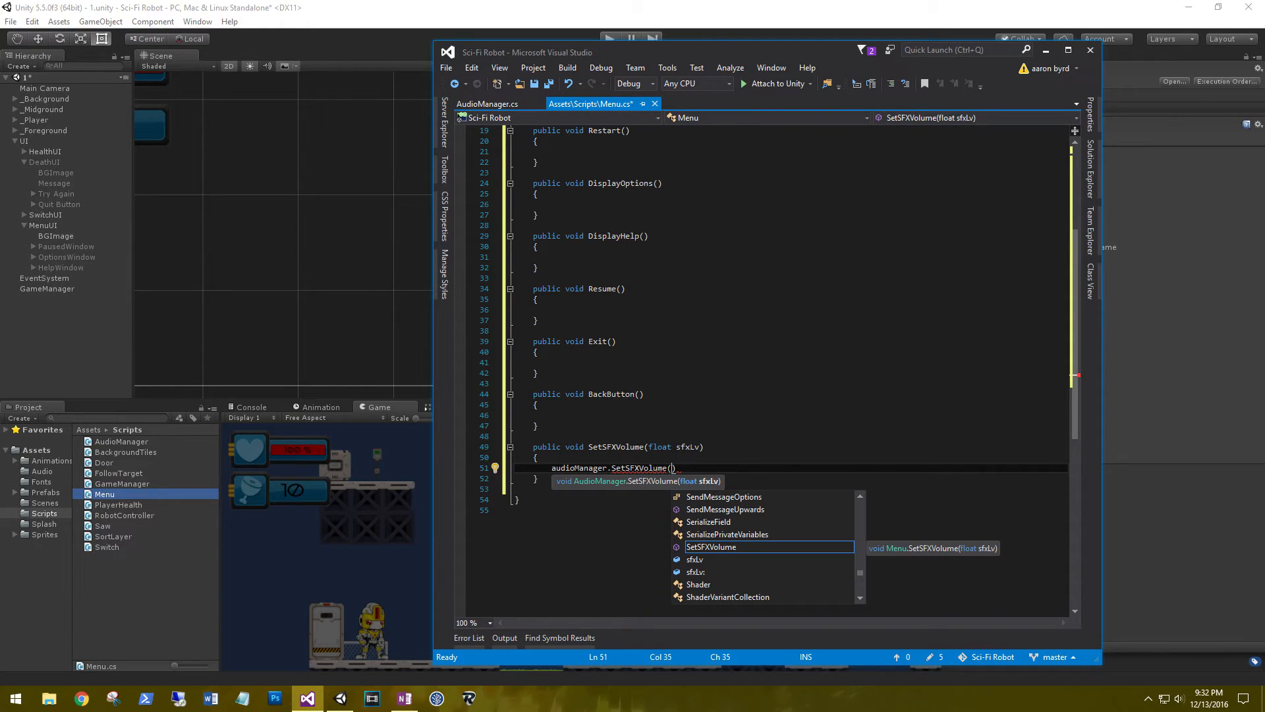
type("sfxLv);")
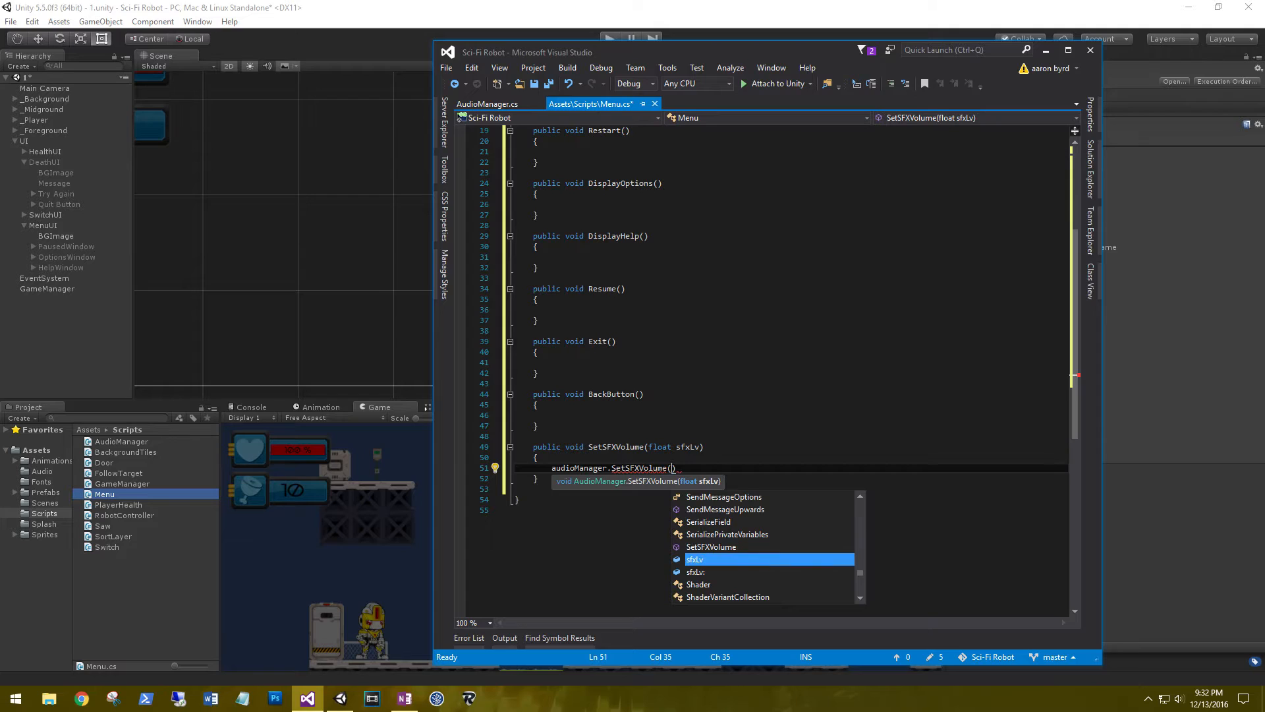
Add a public void SetMusicVolume(float musicLv) method with an empty body below SetSFXVolume.
key("Down")
key("Return")
key("Return")
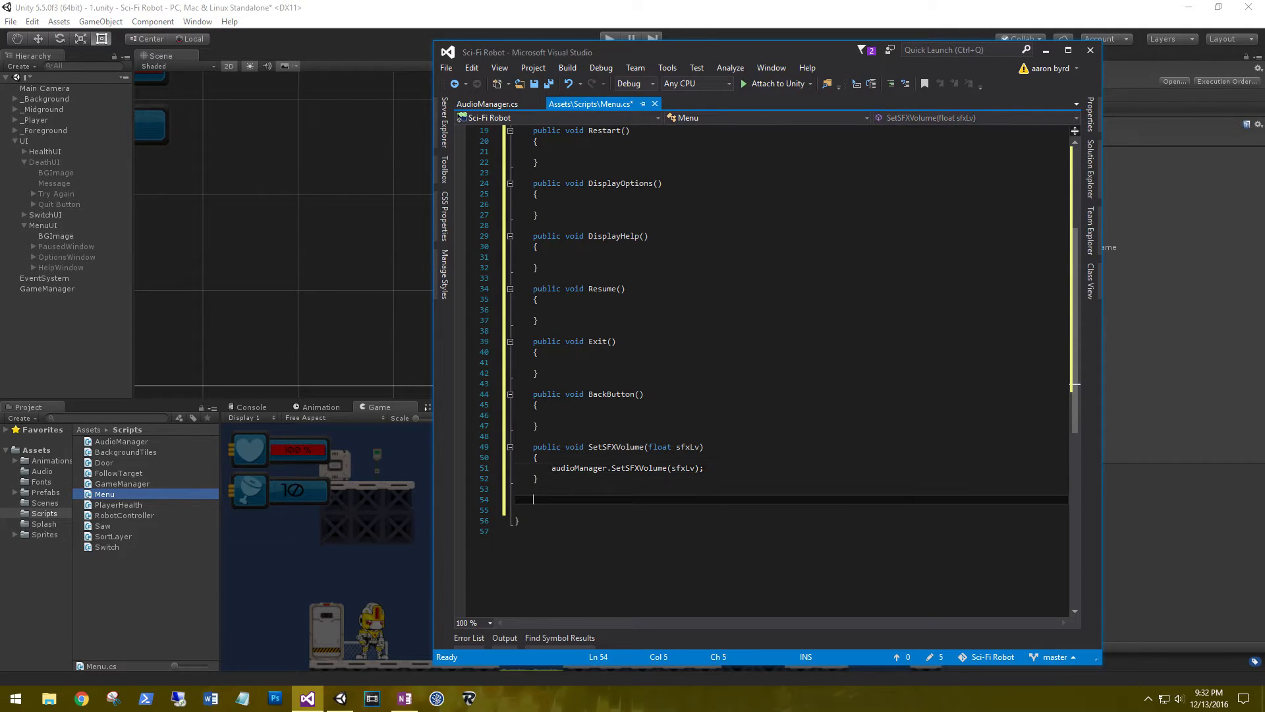
type("public void SetMusi")
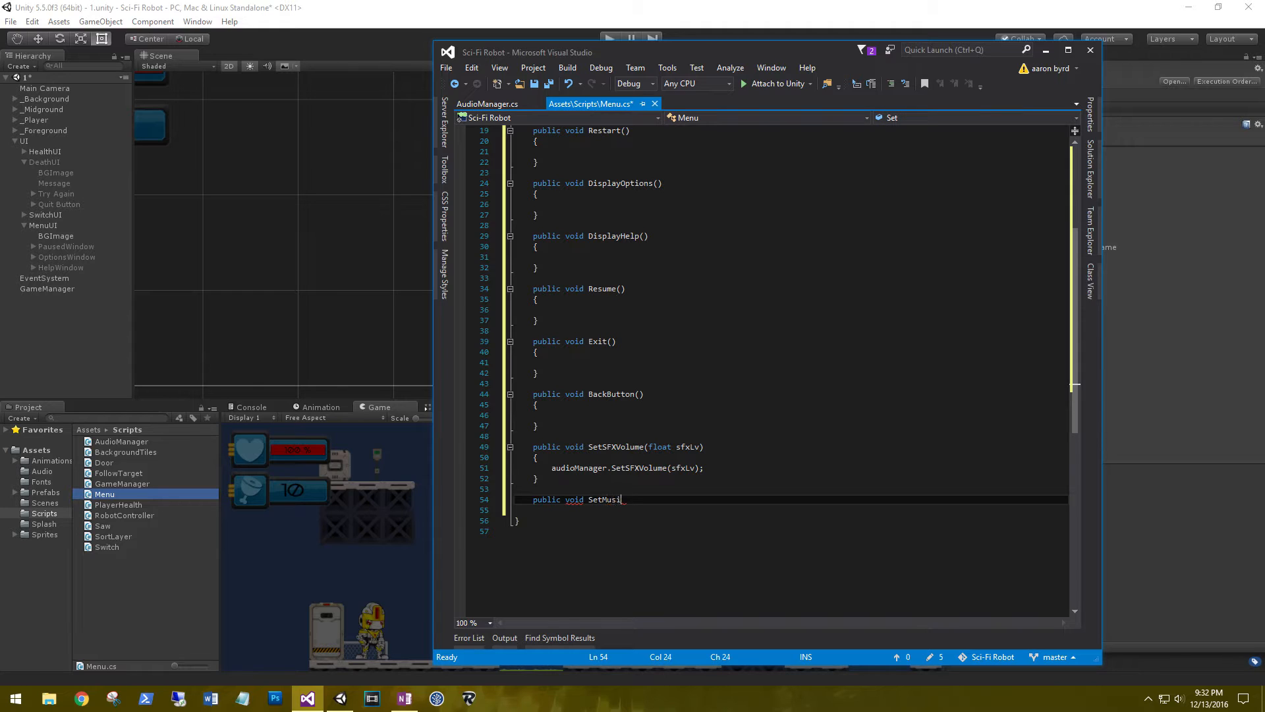
type("cVolume(flo")
type("at musi")
type("cLv")
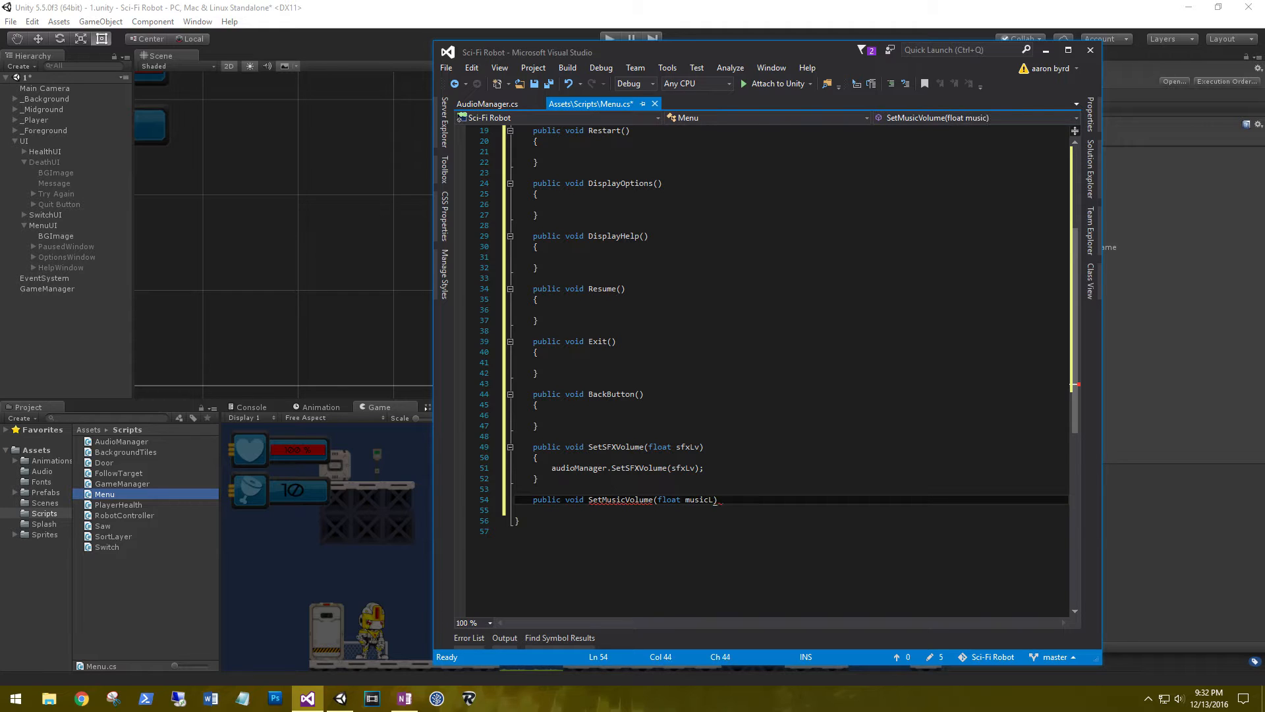
key("Return")
type("{")
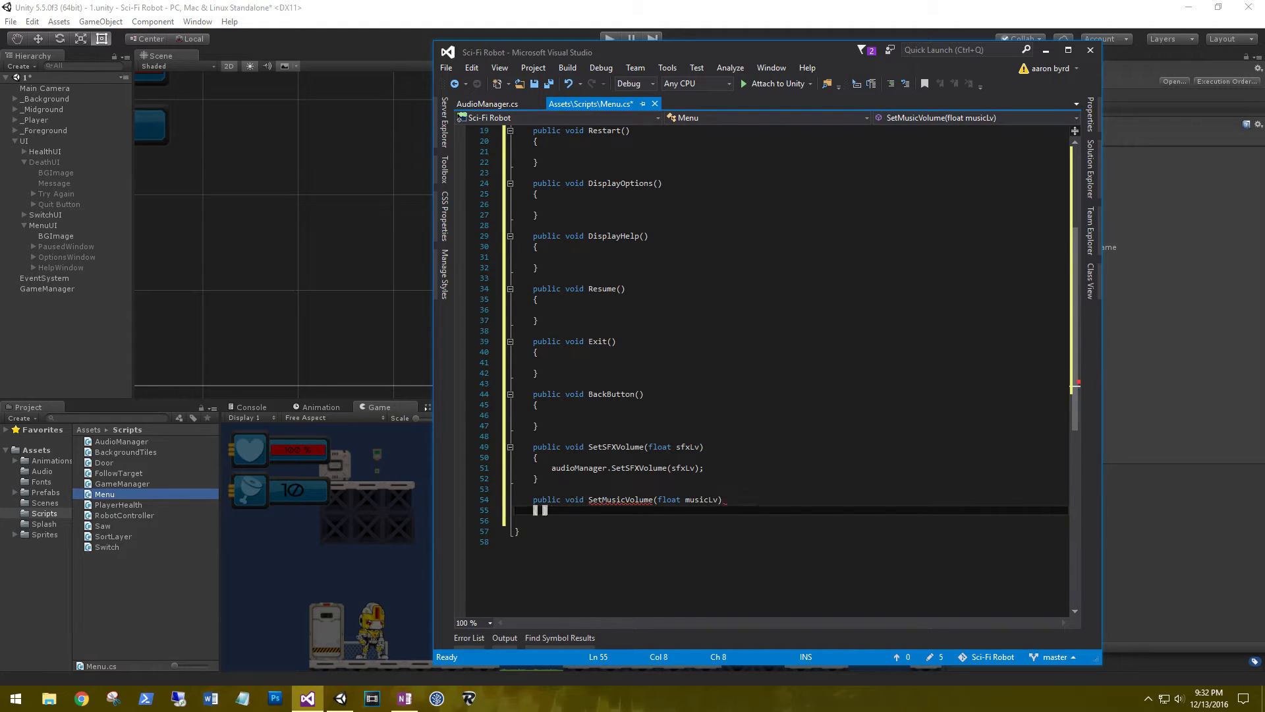
Call audioManager.SetMusicVolume(musicLv); inside the SetMusicVolume method.
key("Return")
type("aud")
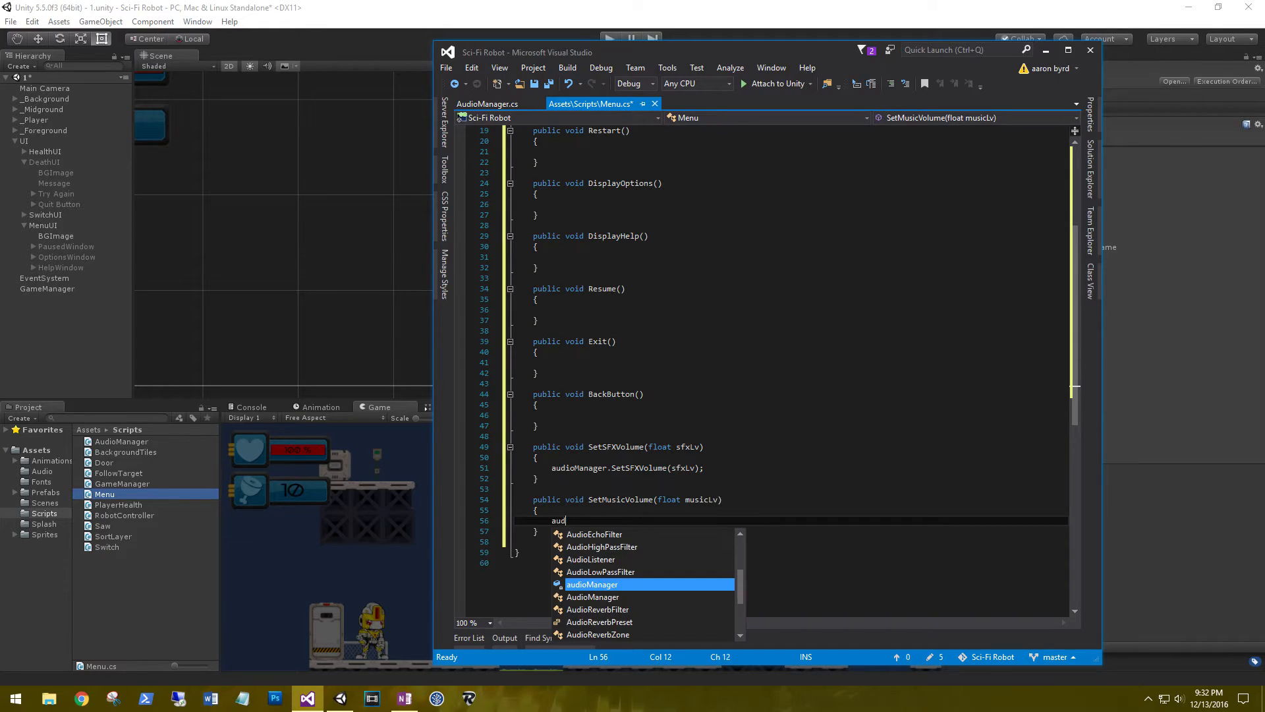
type("ioManager.setmu")
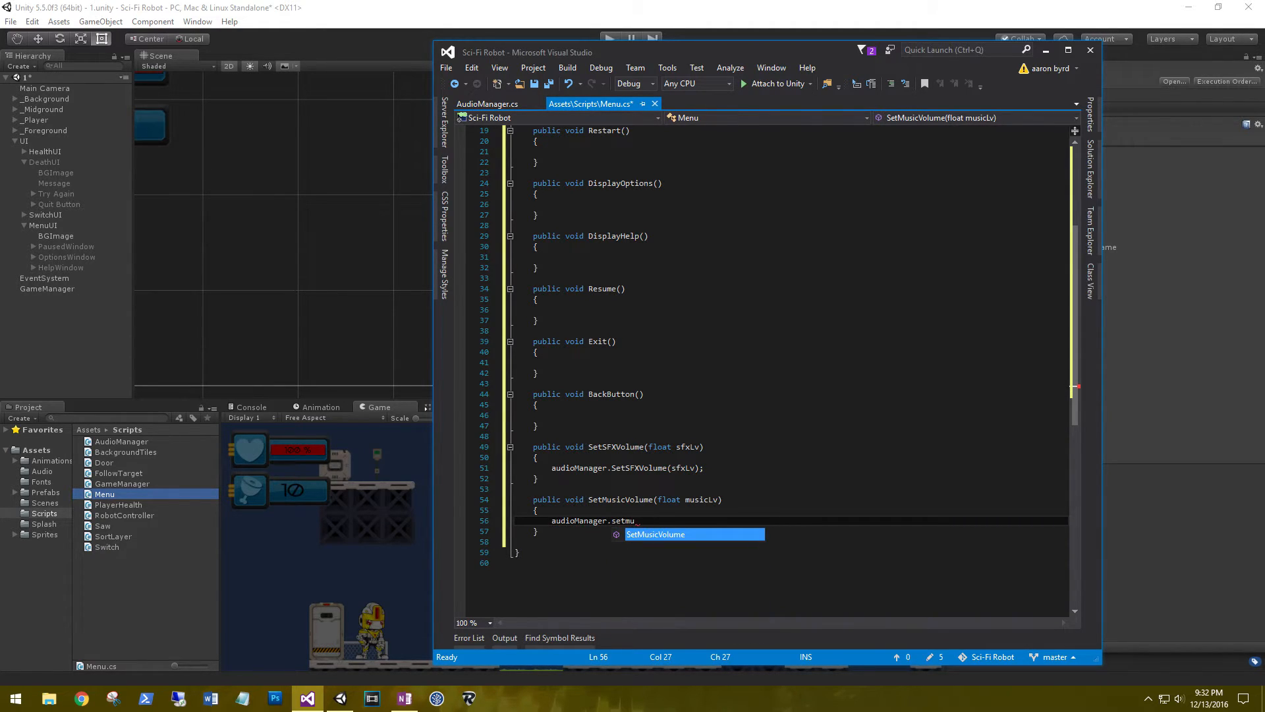
key("Tab")
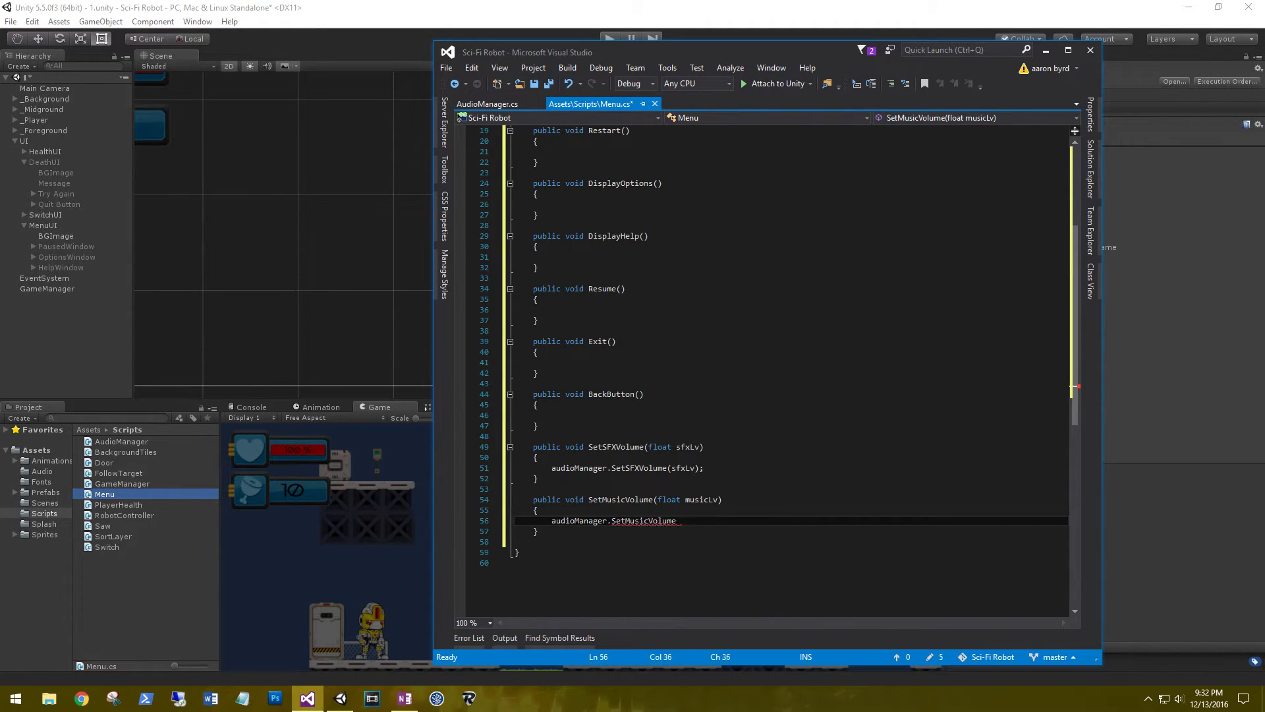
type("(")
type("musicLv)")
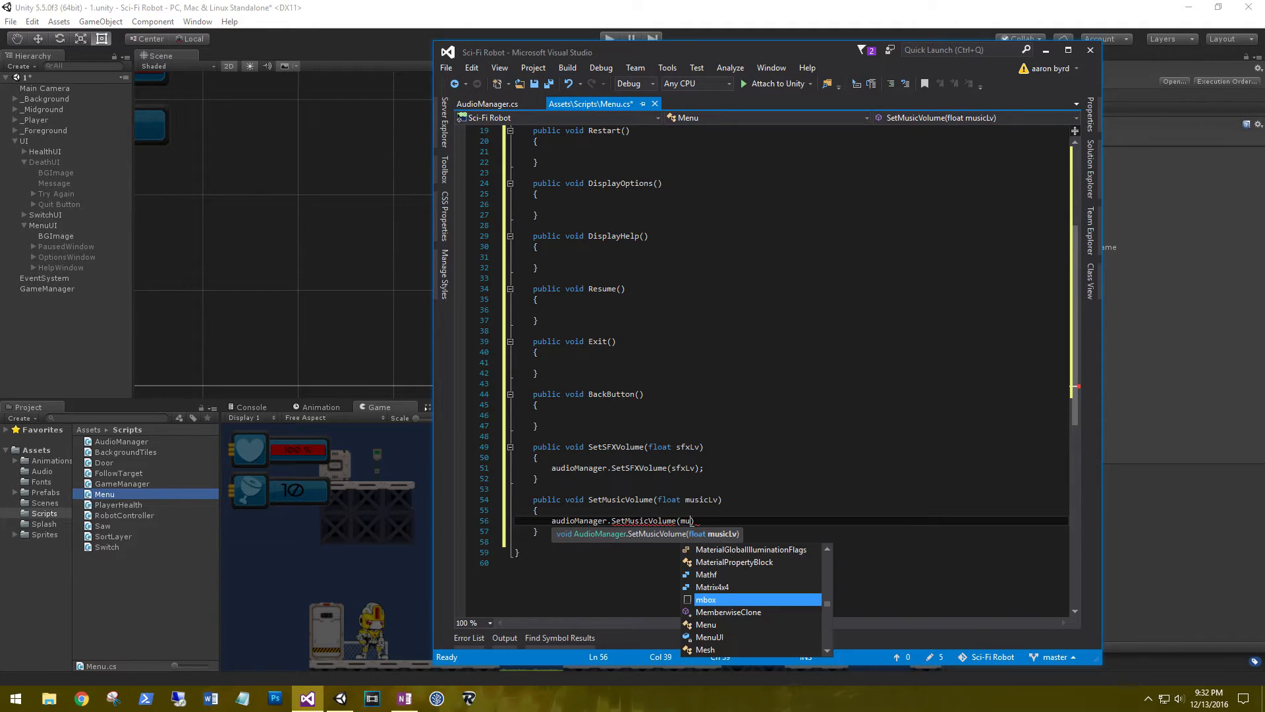
type(";")
Add a public void SetMasterVolume(float masterLv) method with an empty body below SetMusicVolume.
key("Down")
key("Return")
key("Return")
type("public ")
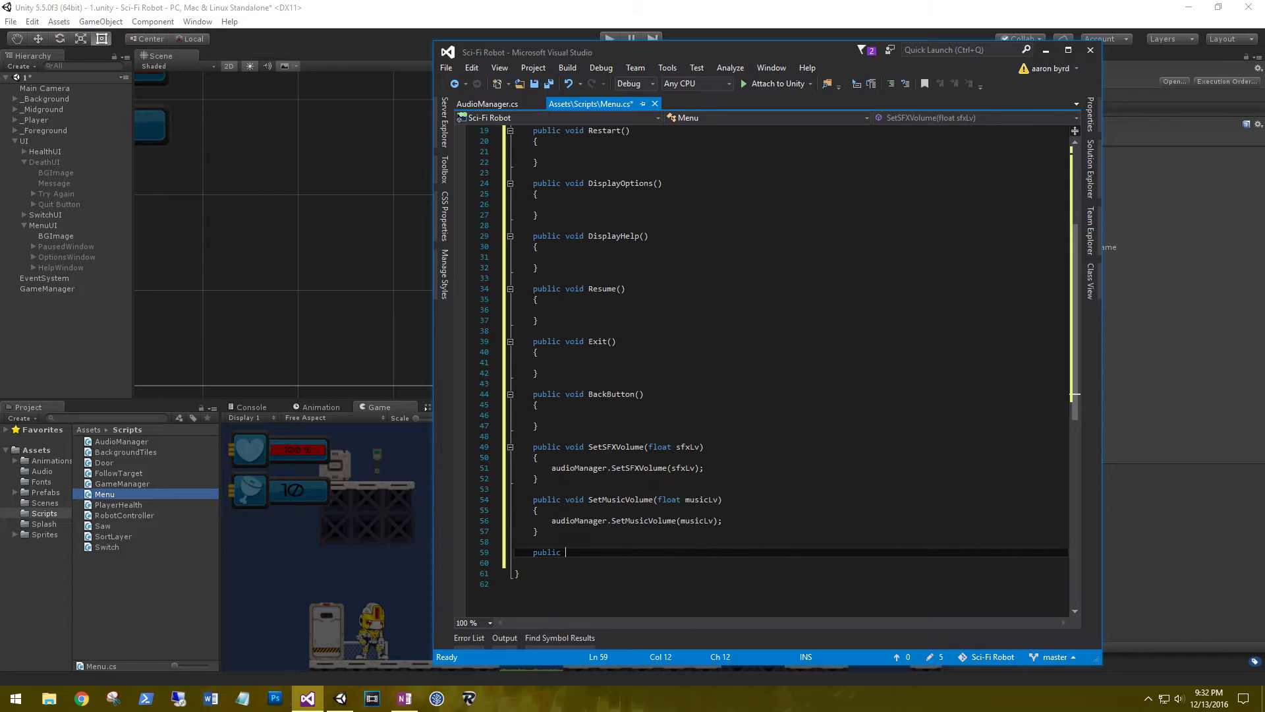
type("void Set")
type("Master")
type("L")
type("Volume(f")
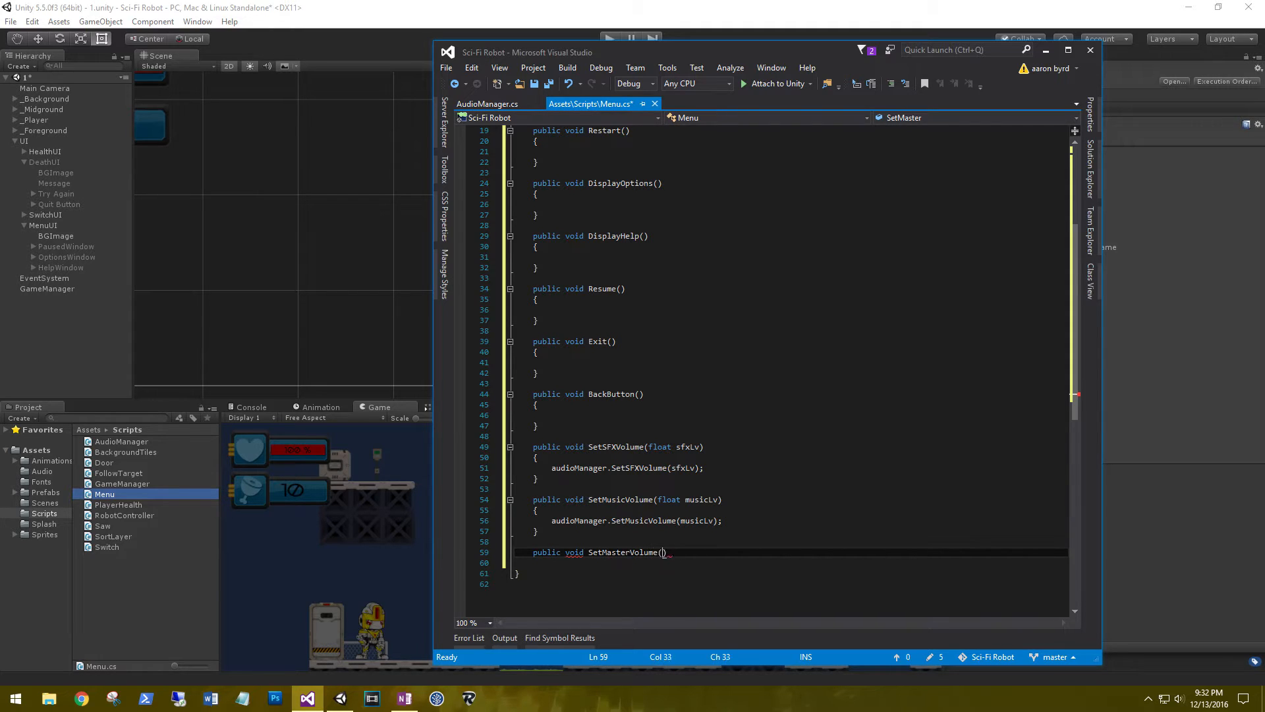
type("loat masterLv)")
key("Return")
type("{")
Call audioManager.SetMasterVolume(masterLv); inside the SetMasterVolume method.
key("Return")
type("auidioman")
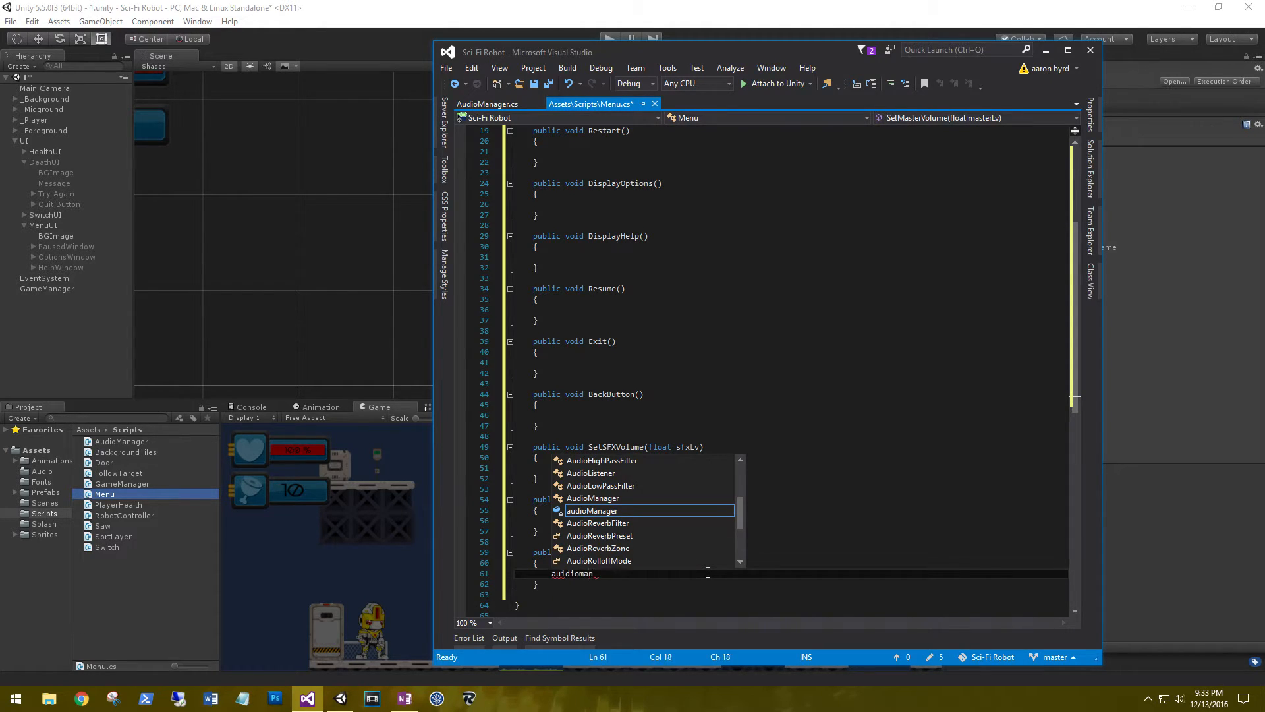
key("Tab")
type(".setma")
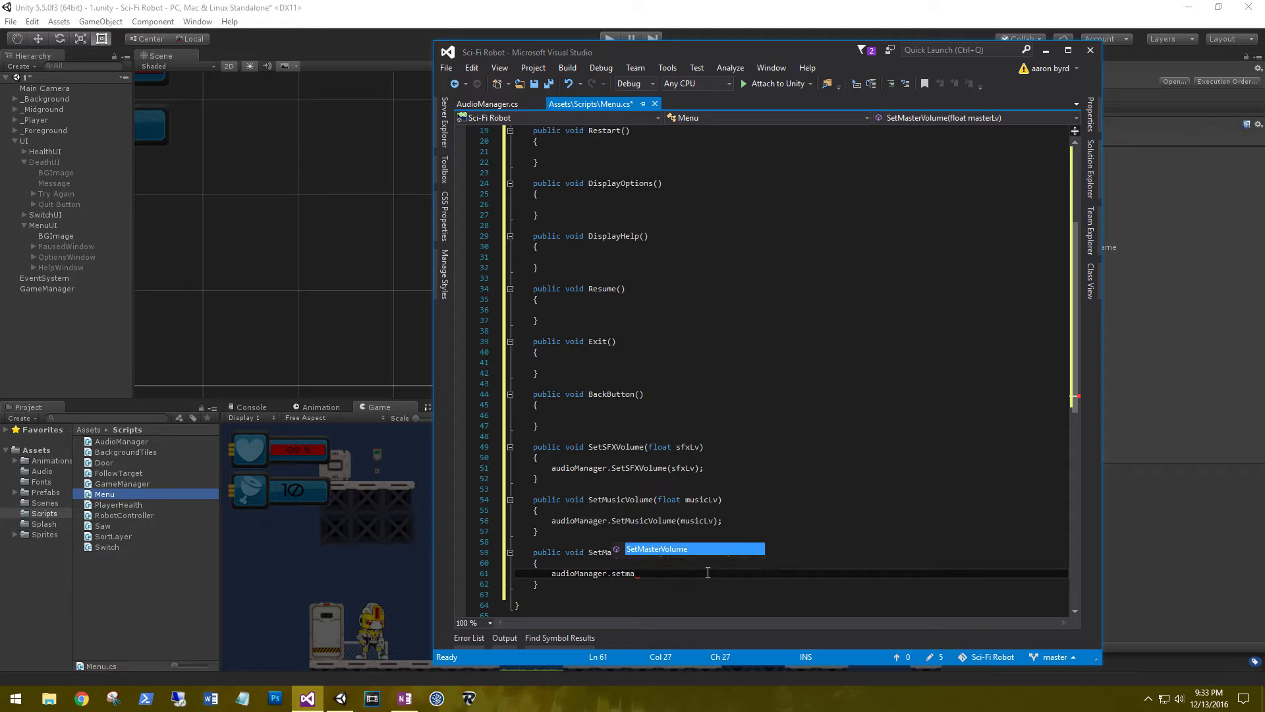
key("Tab")
type("(")
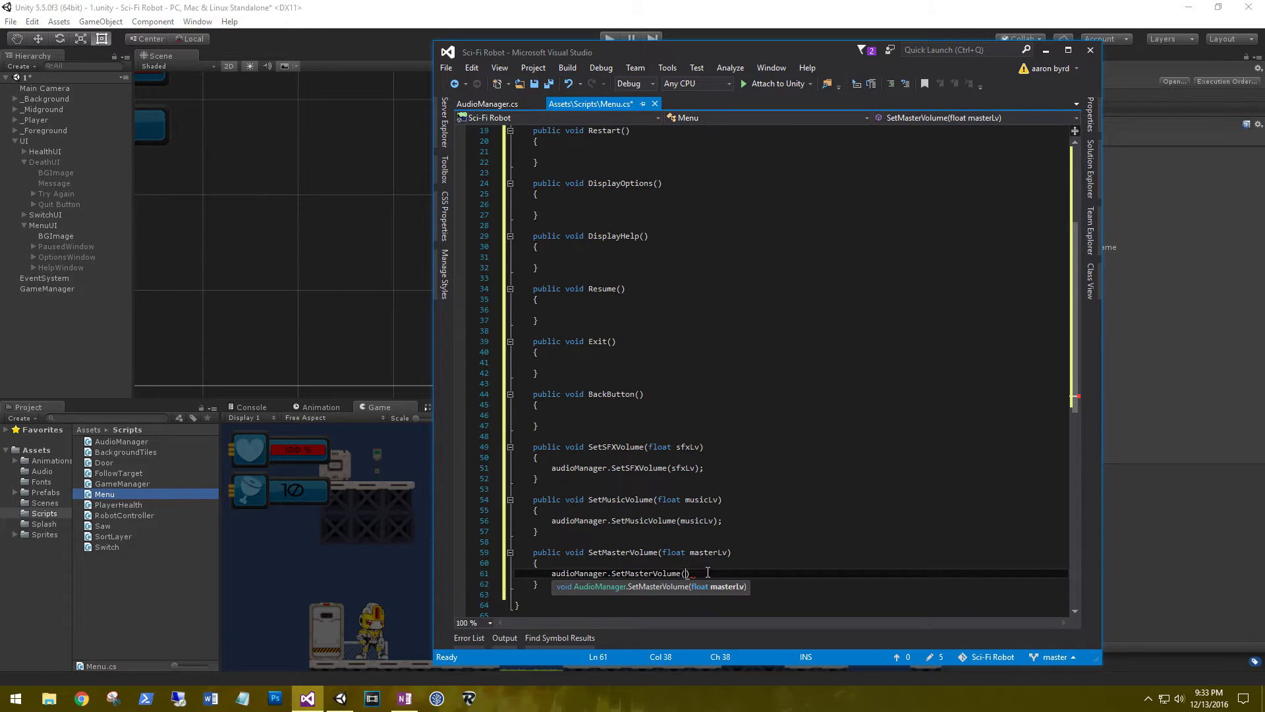
type("masterLv")
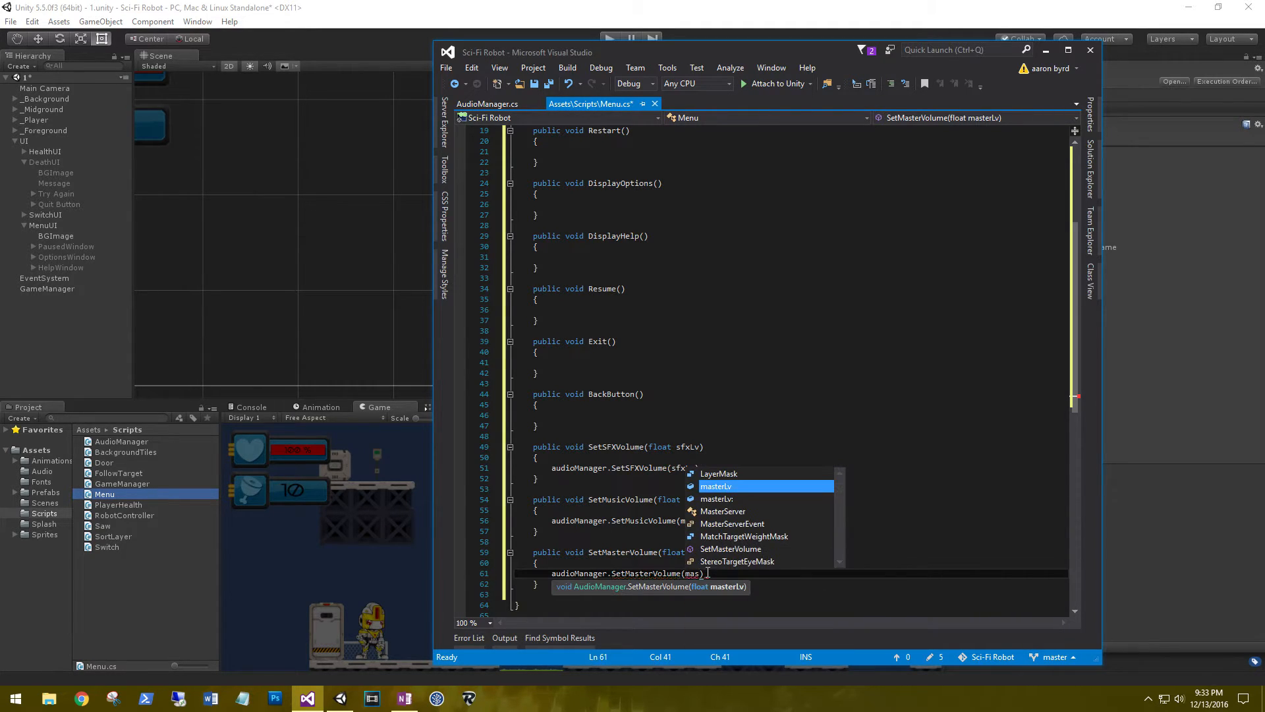
type(");")
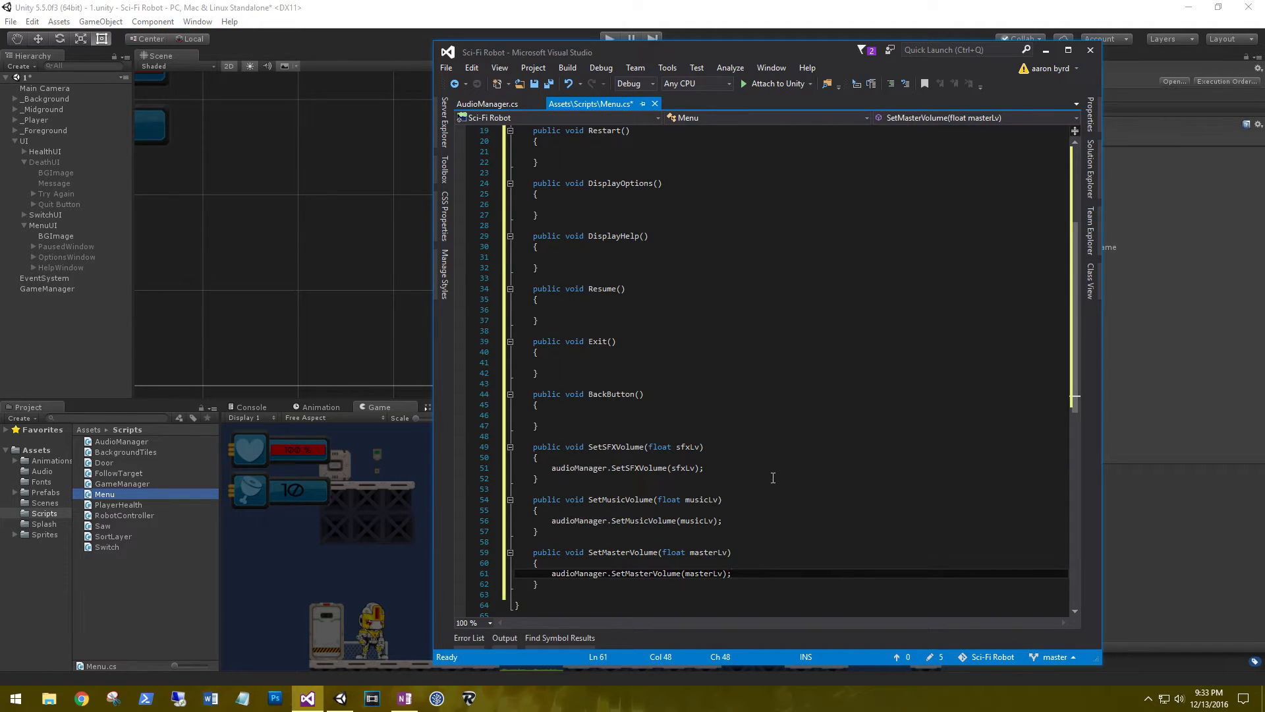
Declare an enum MenuStates with the values Playing, Pause, Options and Help below the audioManager field.
scroll(773, 477, "up", 3)
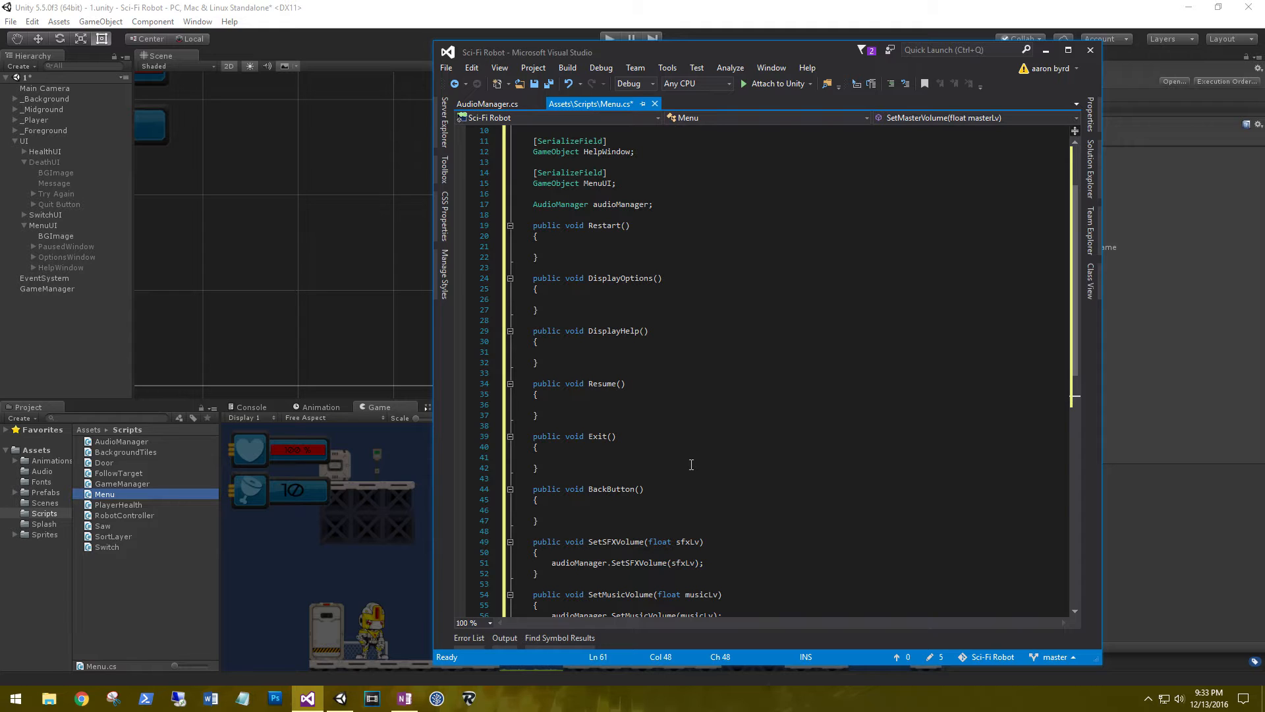
scroll(702, 460, "up", 3)
left_click(716, 299)
key("Return")
key("Return")
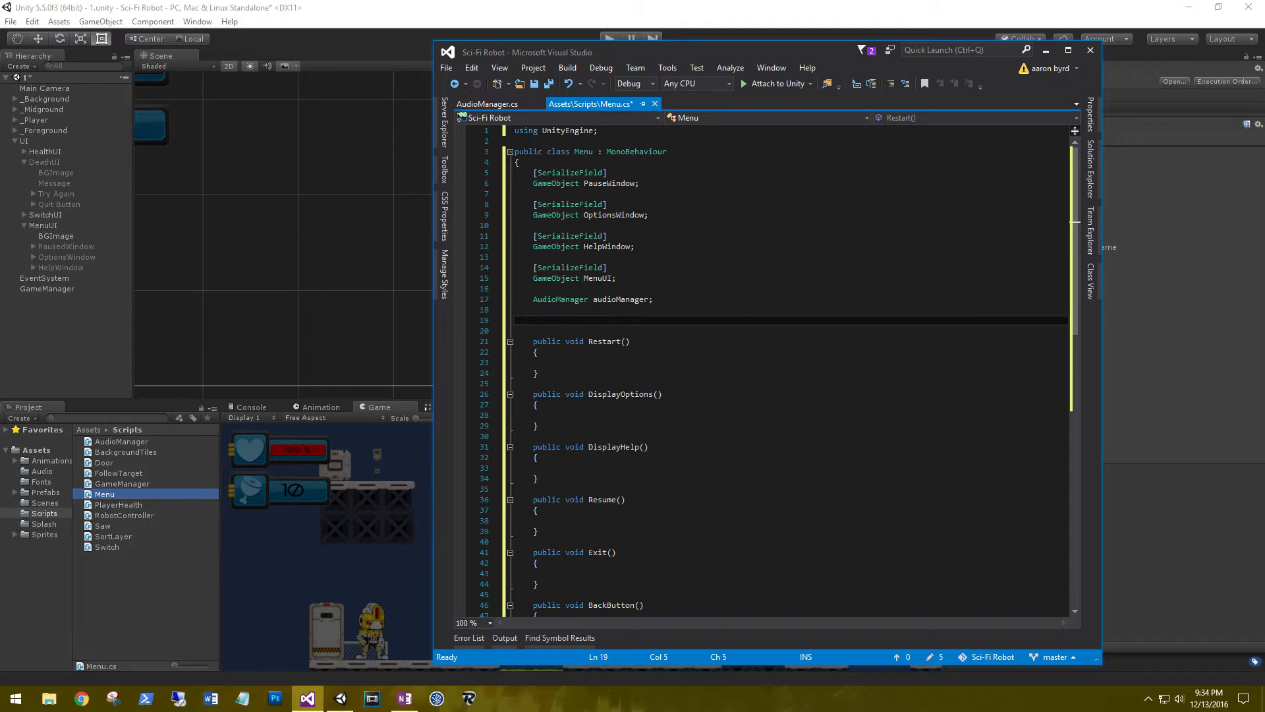
type("en")
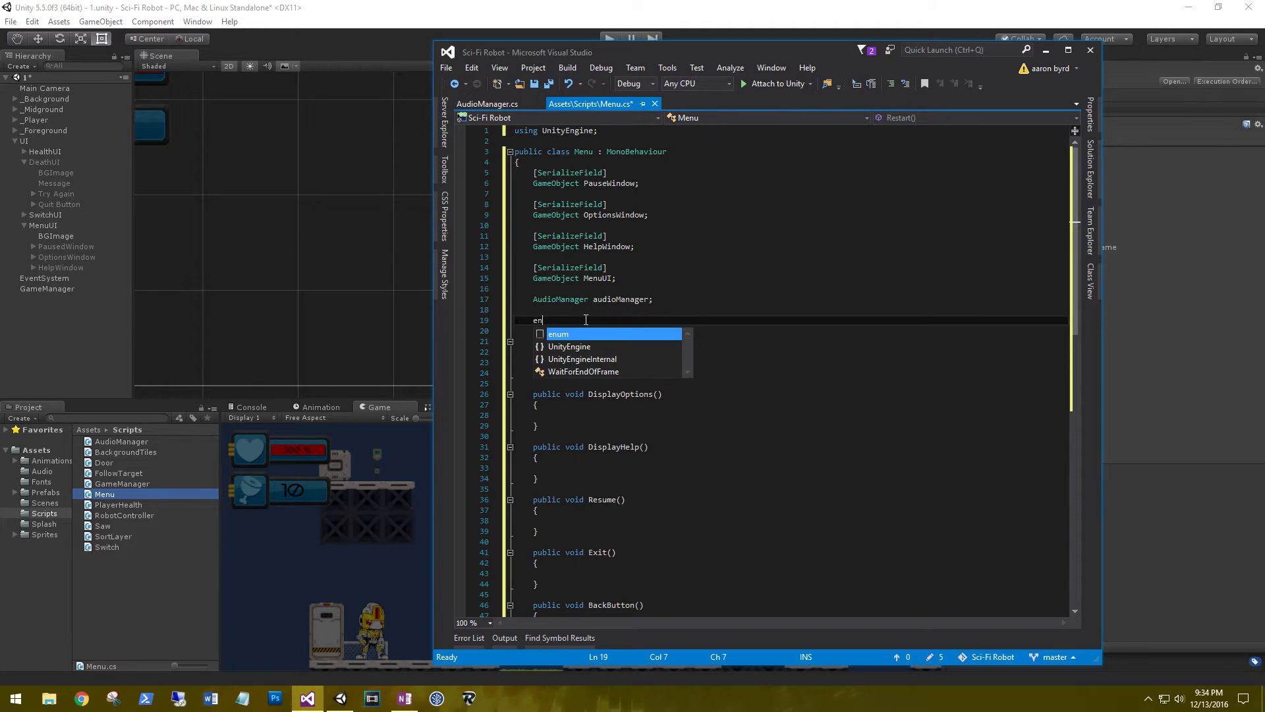
type("um MenuStates")
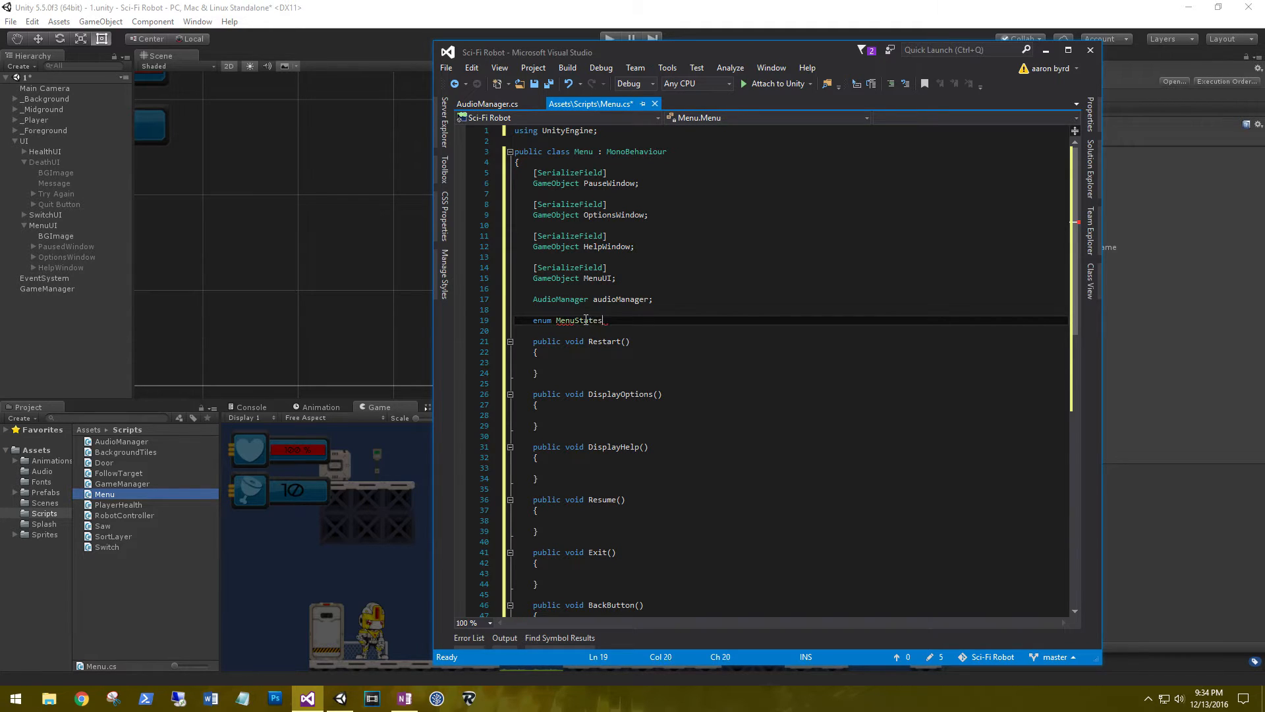
type(" { Playing, Pause, Options, Help")
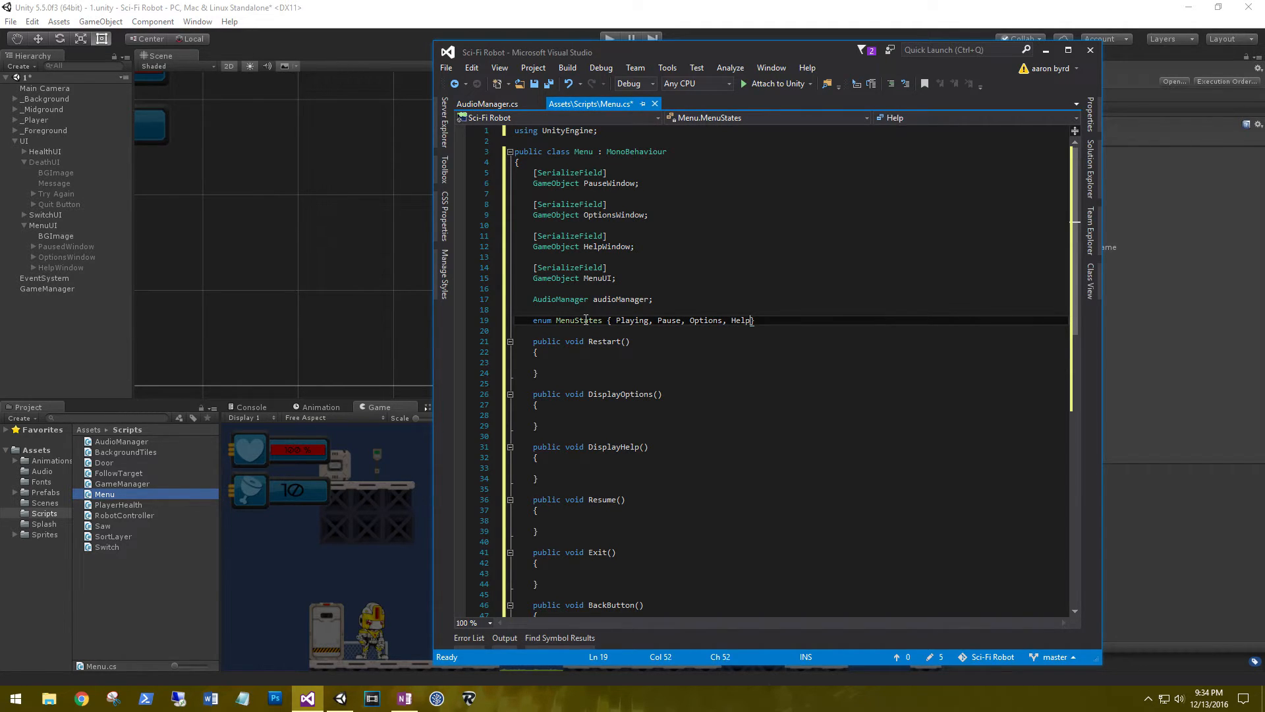
Declare a MenuStates field named currentState on the line below the enum.
key("End")
key("Return")
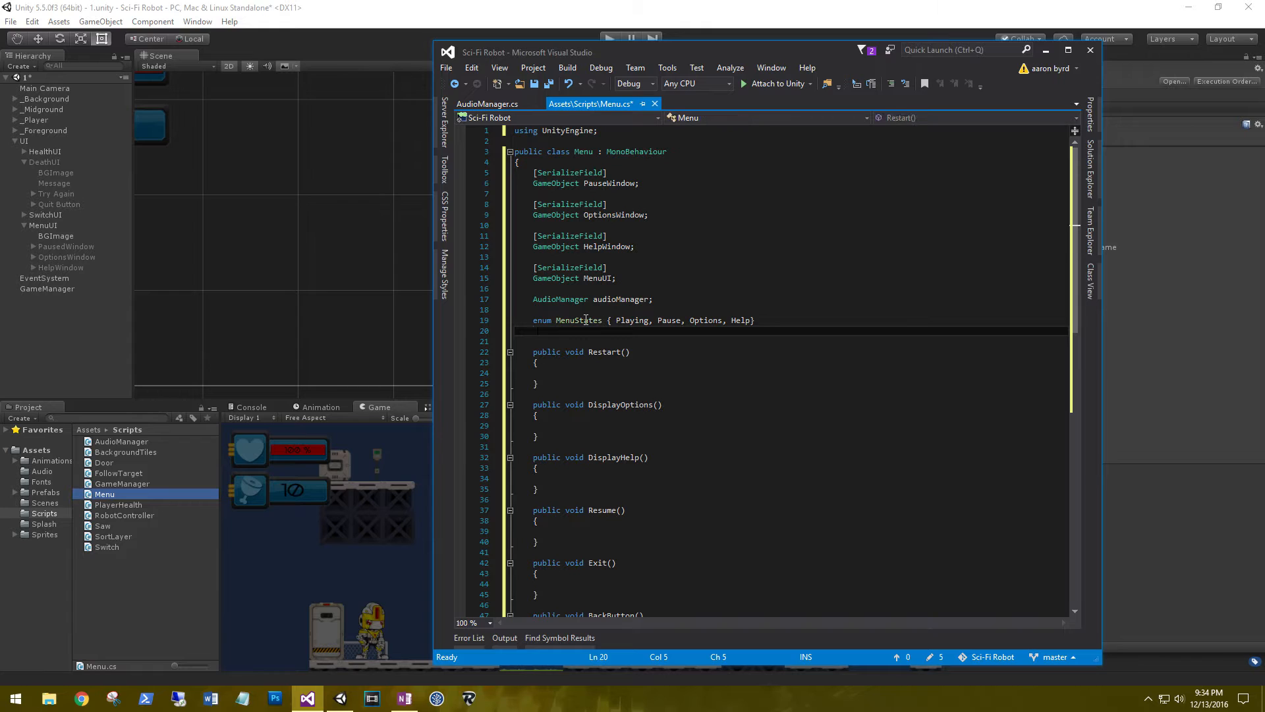
type("MenuStates")
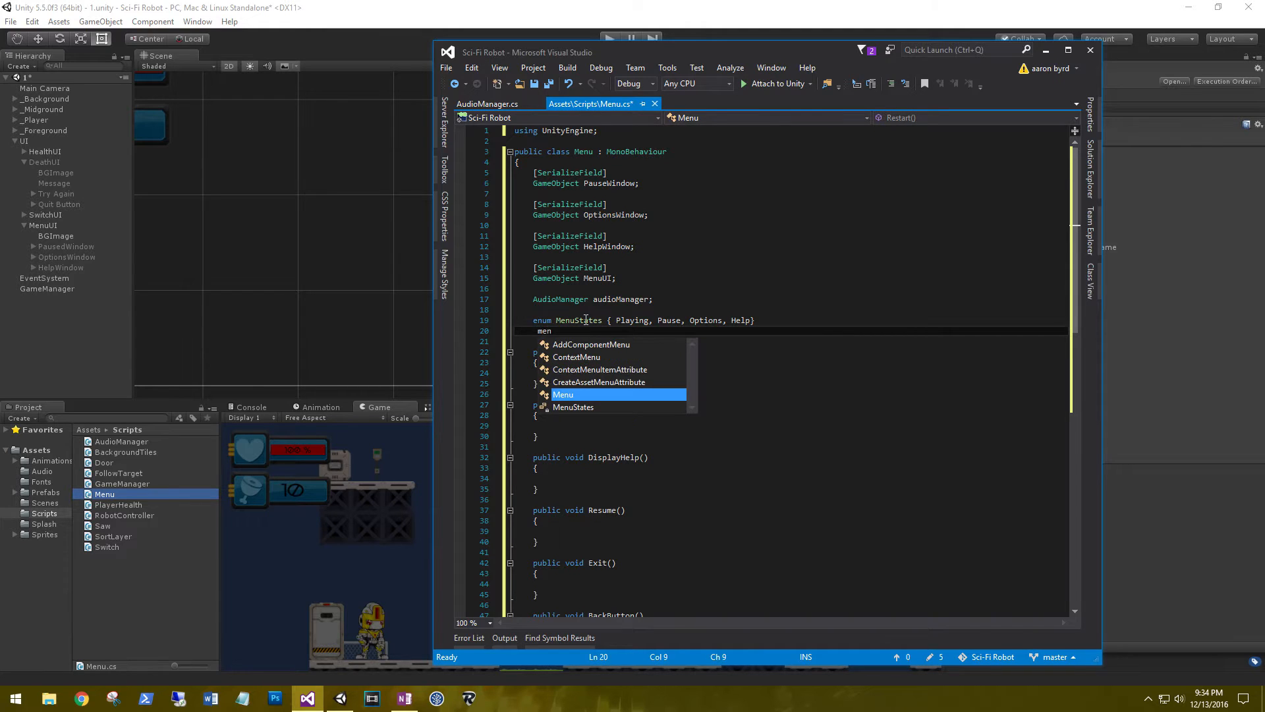
type(" curre")
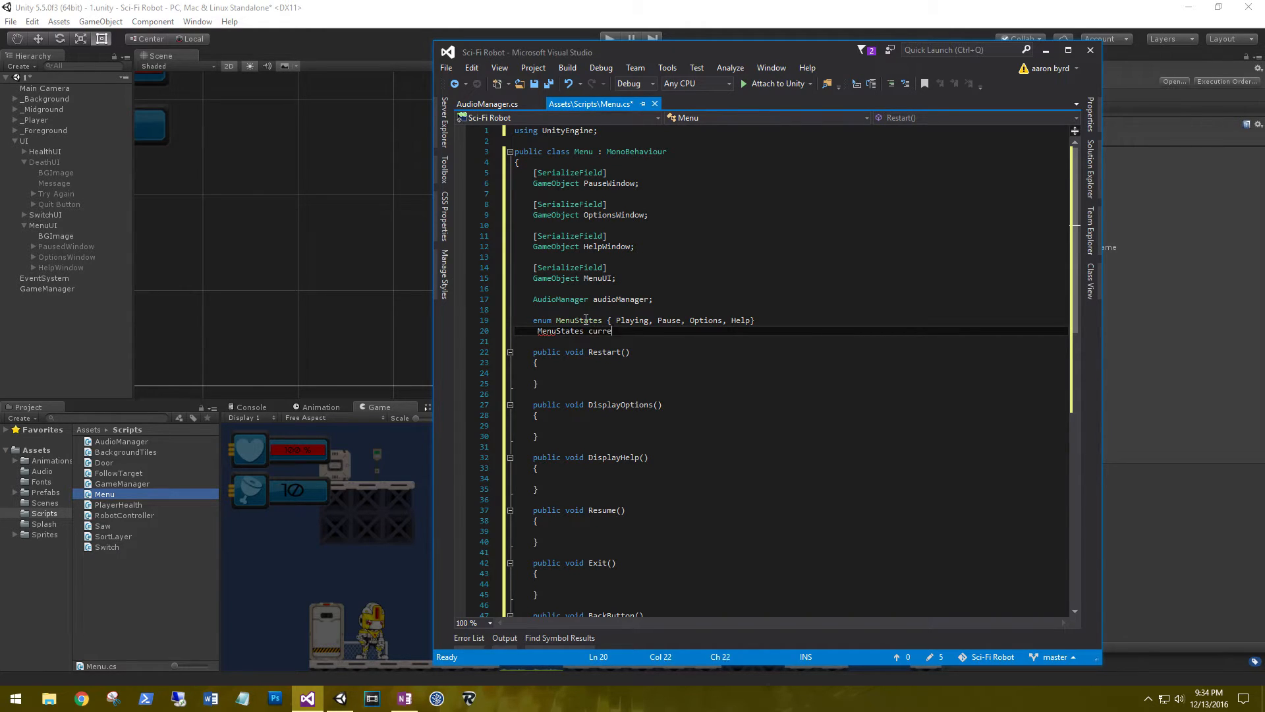
type("ntState;")
key("Up")
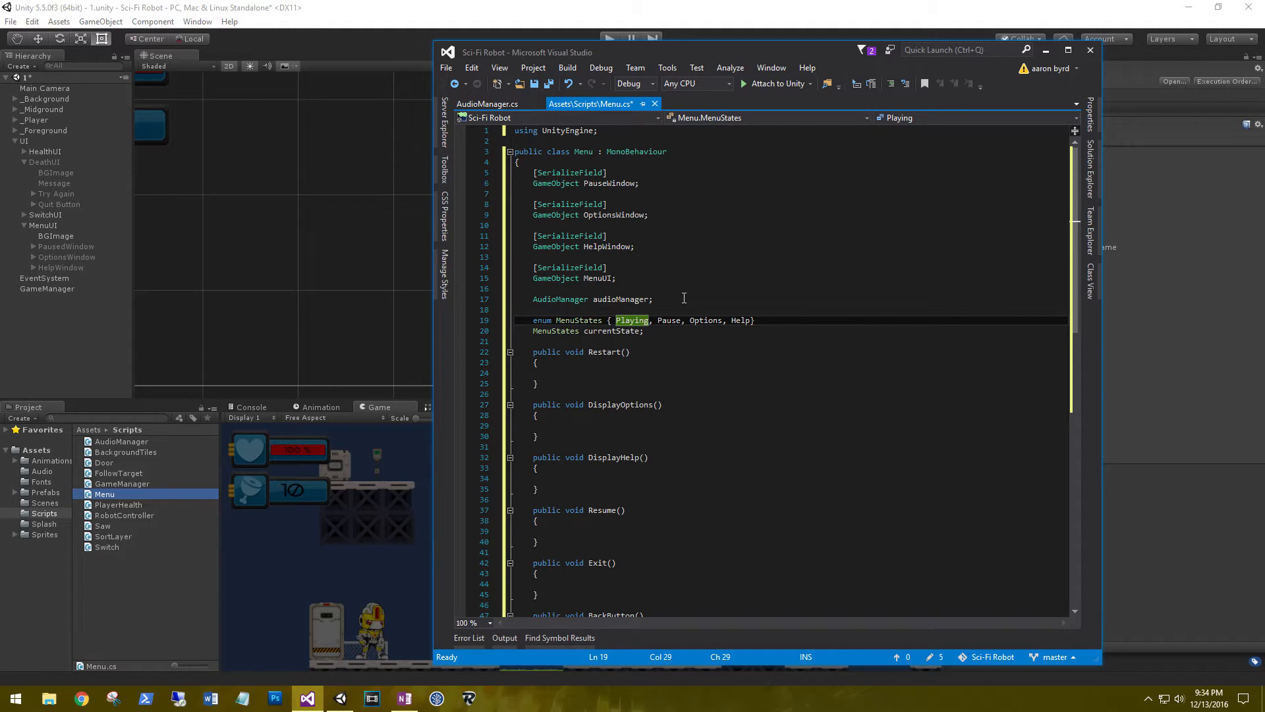
key("Right")
key("Right")
key("Right")
Add an empty void Update() method between the currentState field and the Restart method.
left_click(799, 332)
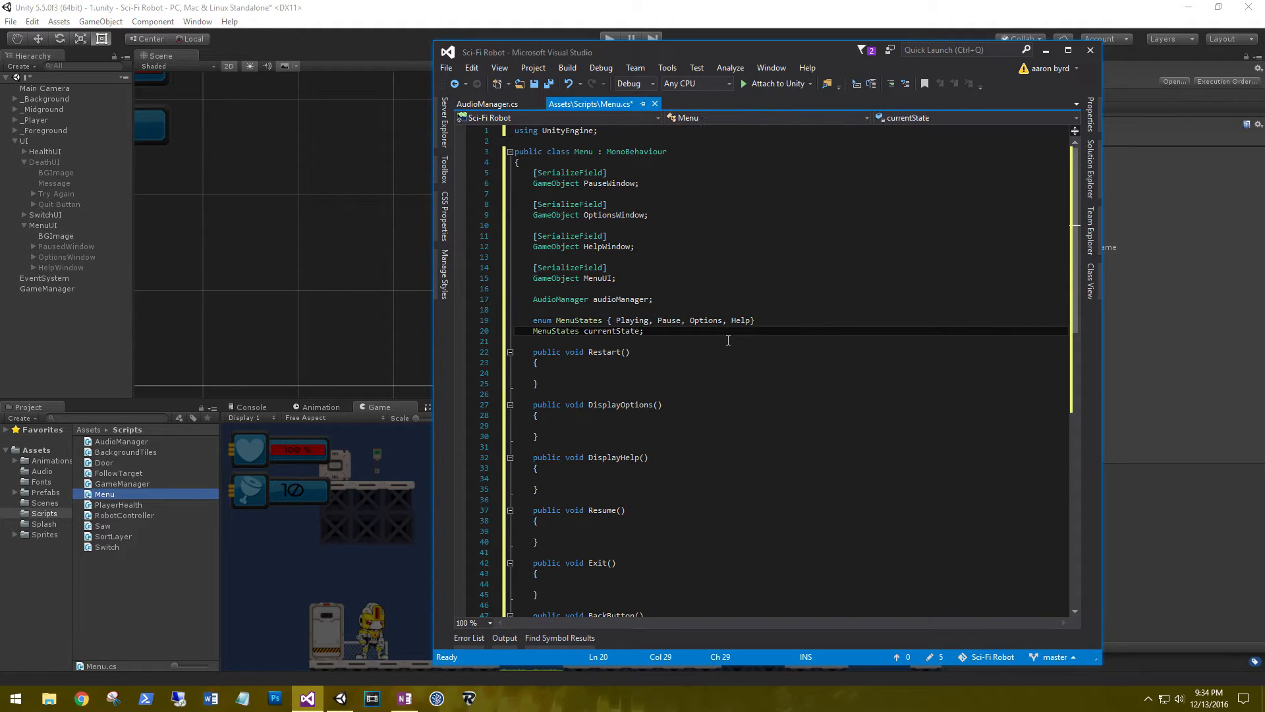
key("Return")
key("Return")
key("Return")
key("Up")
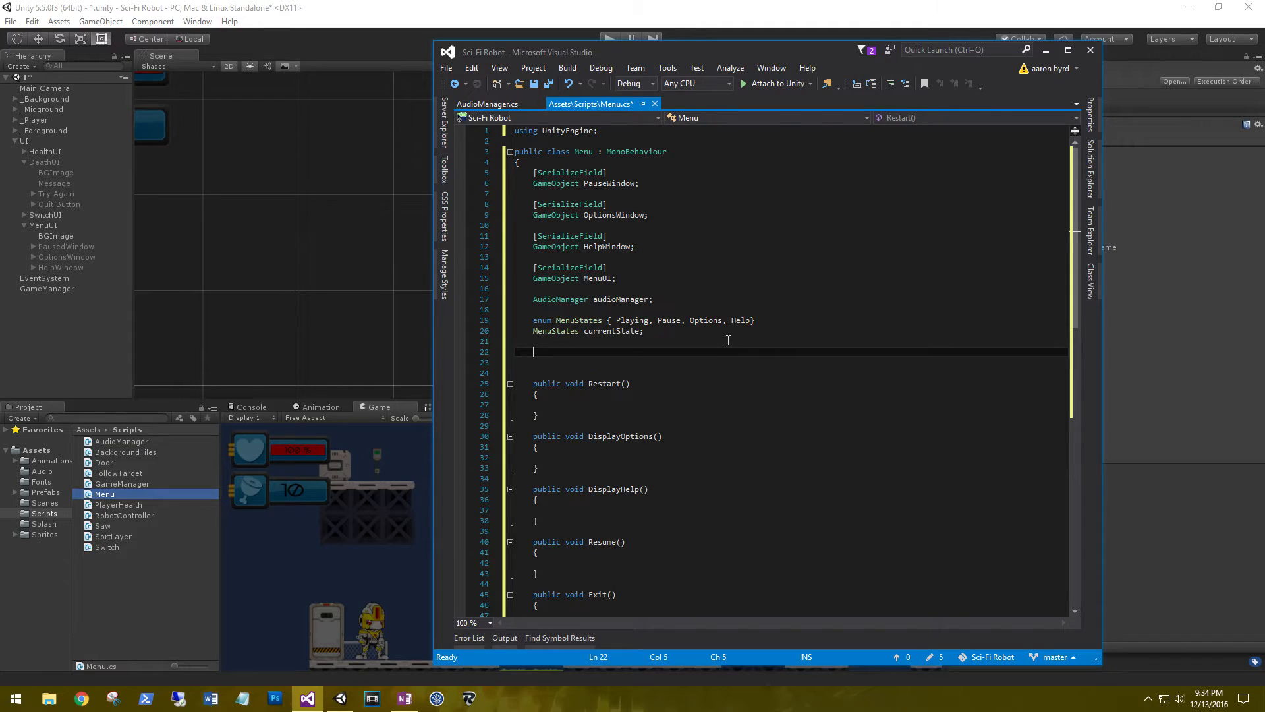
type("void Update()")
key("Return")
type("{")
key("Return")
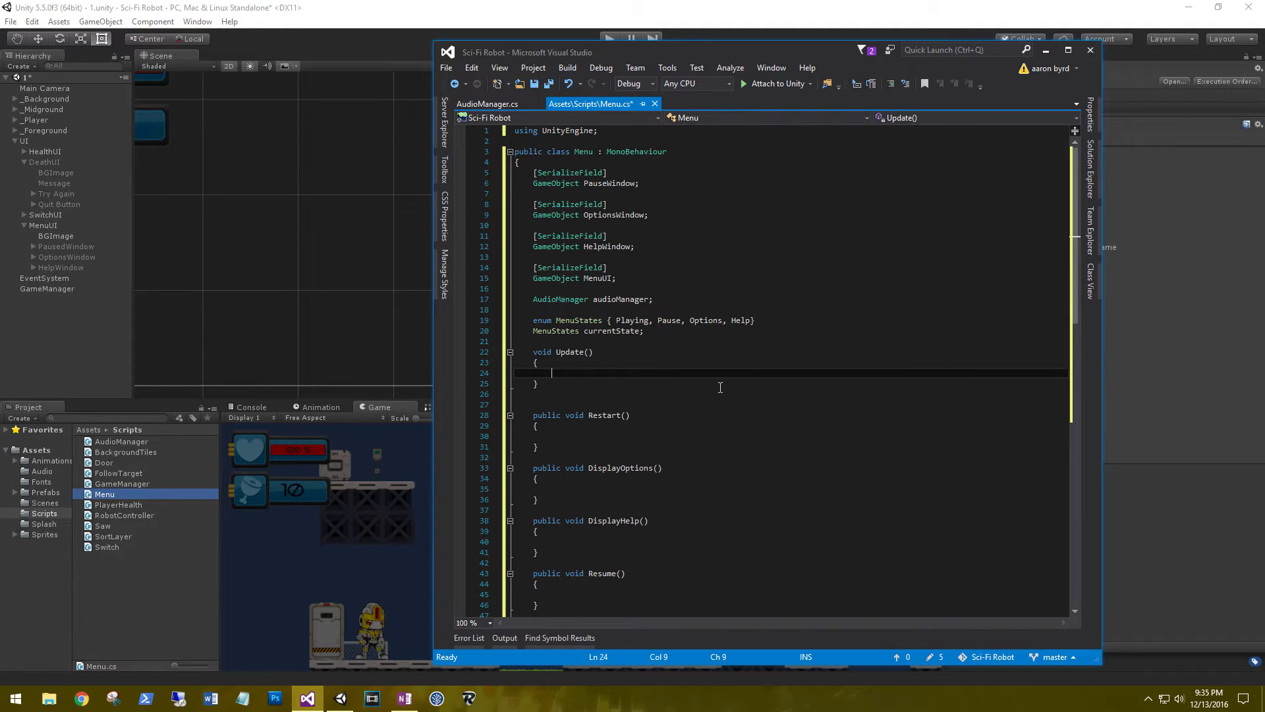
Add an empty switch (currentState) block inside the Update method.
type("switch (currentState)")
key("Return")
type("{")
key("Return")
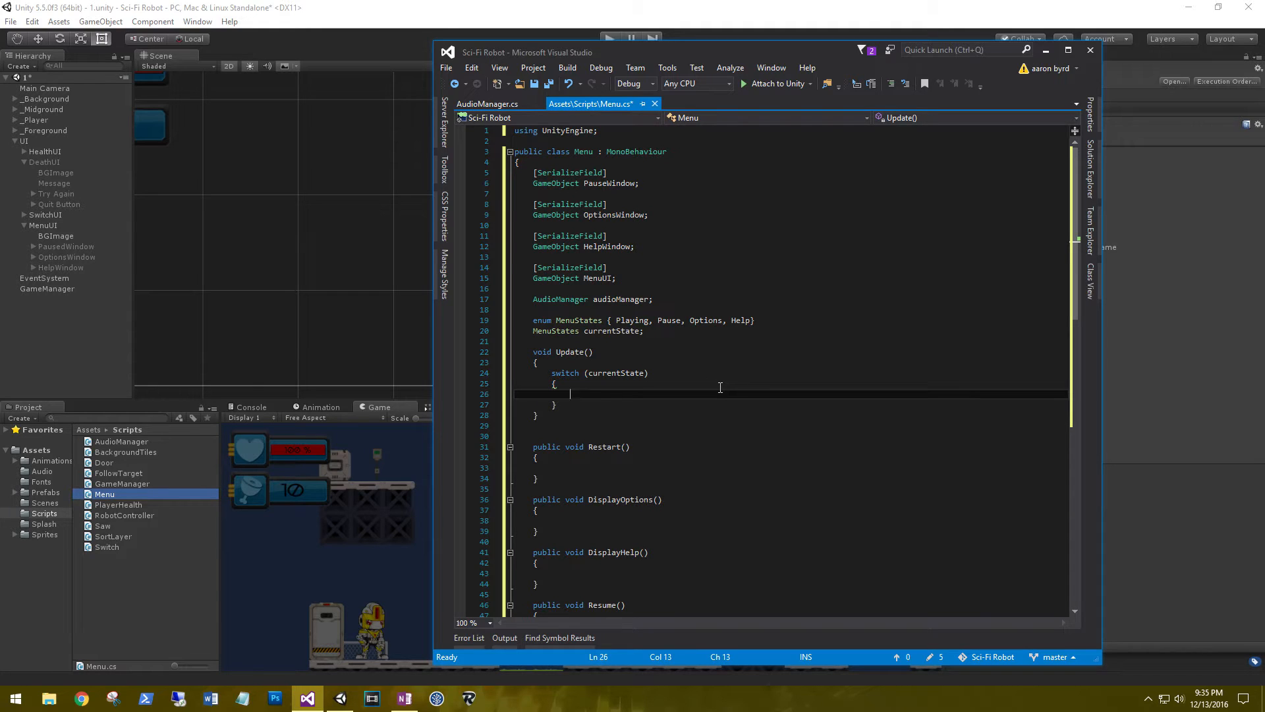
Add a case MenuStates.Playing containing only a break statement to the switch block.
type("case menuStates.pl")
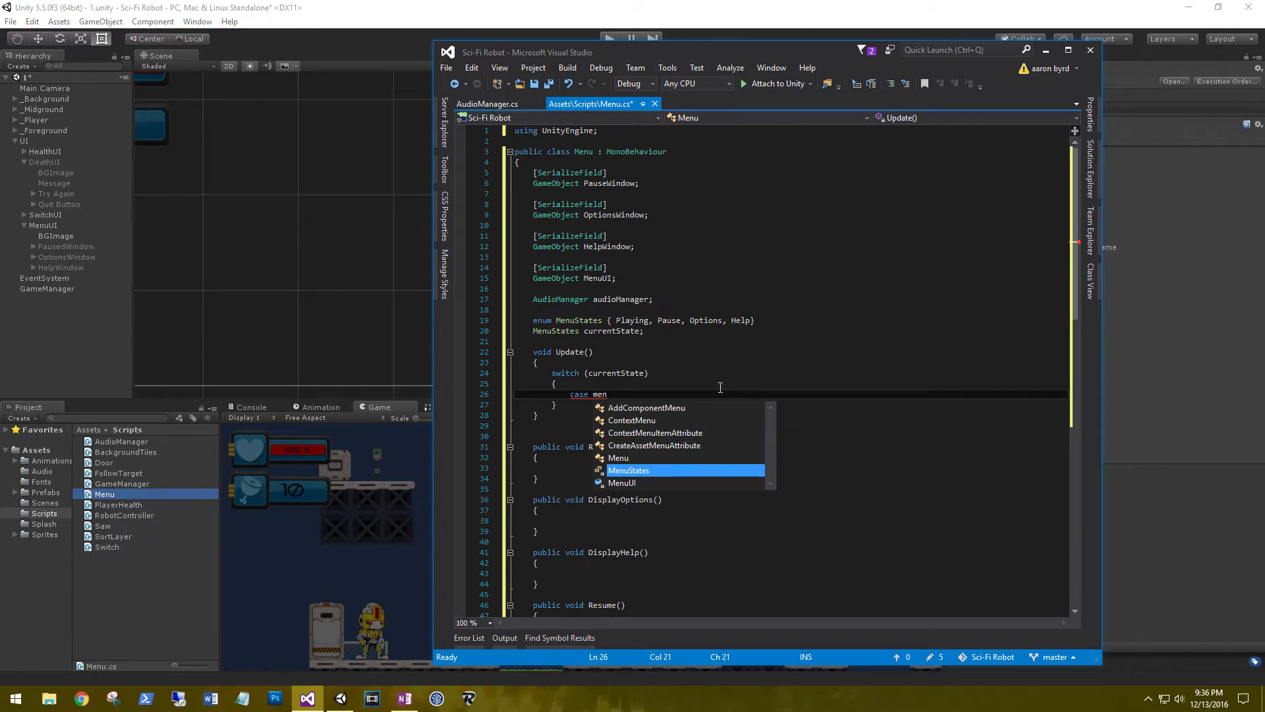
key("Tab")
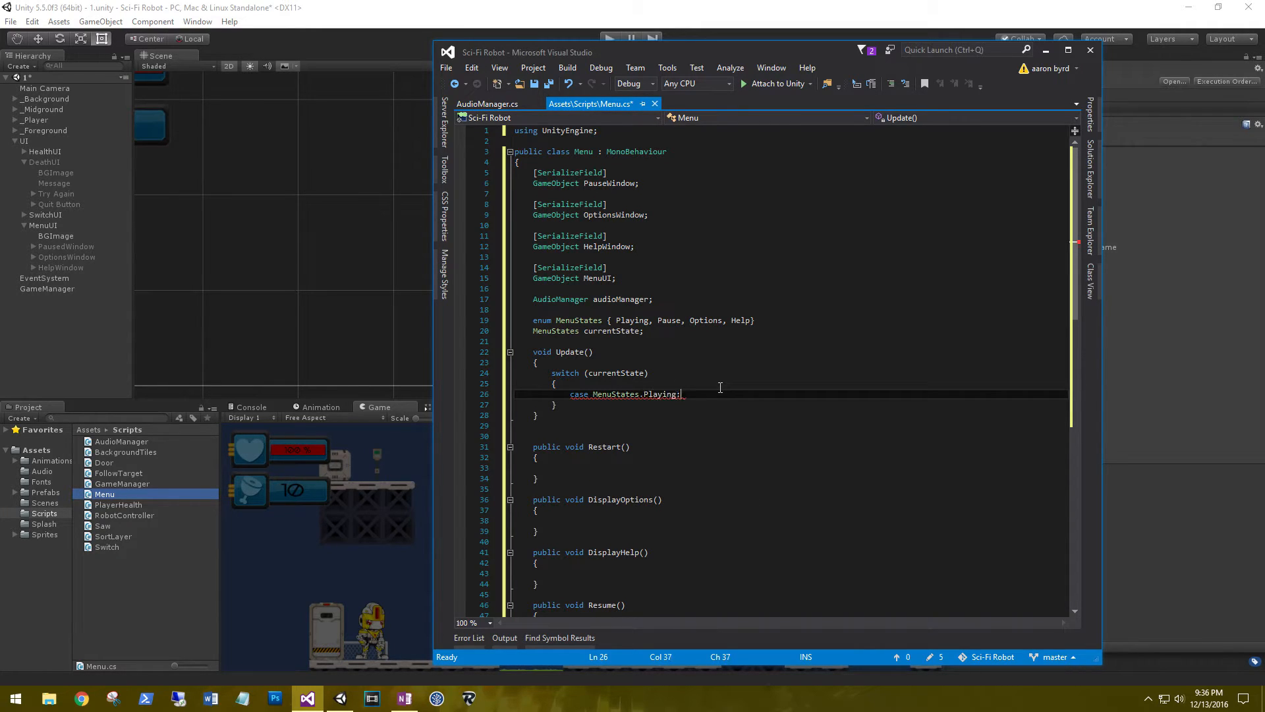
type(":")
key("Return")
type("break;")
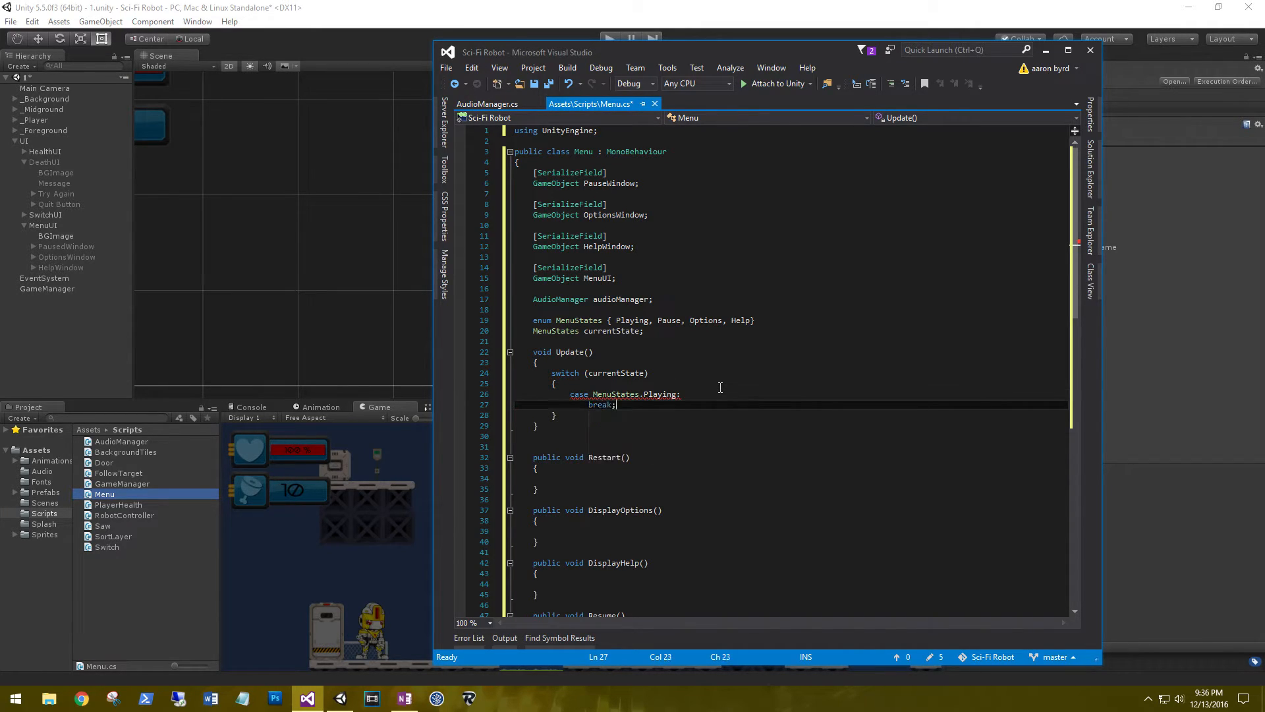
Add a case MenuStates.Pause: with a break statement below the Playing case, ending the case label with a colon.
key("Return")
type("case")
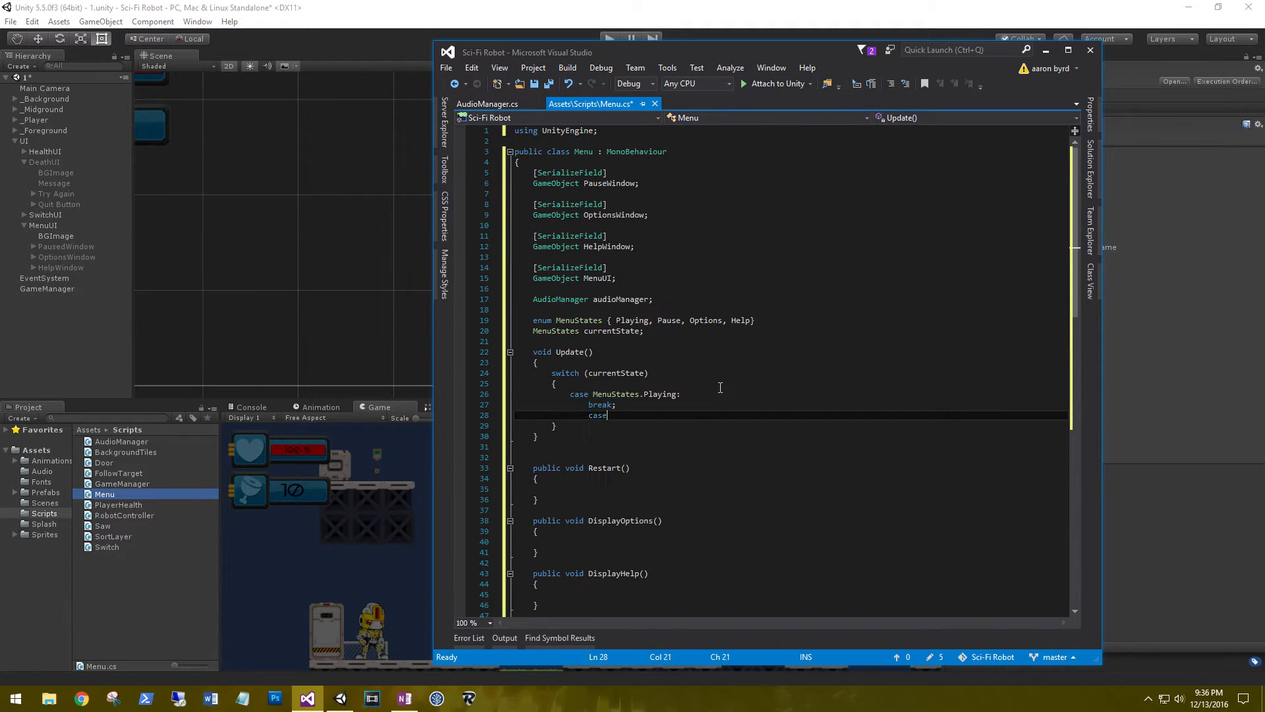
type(" me.Pause;")
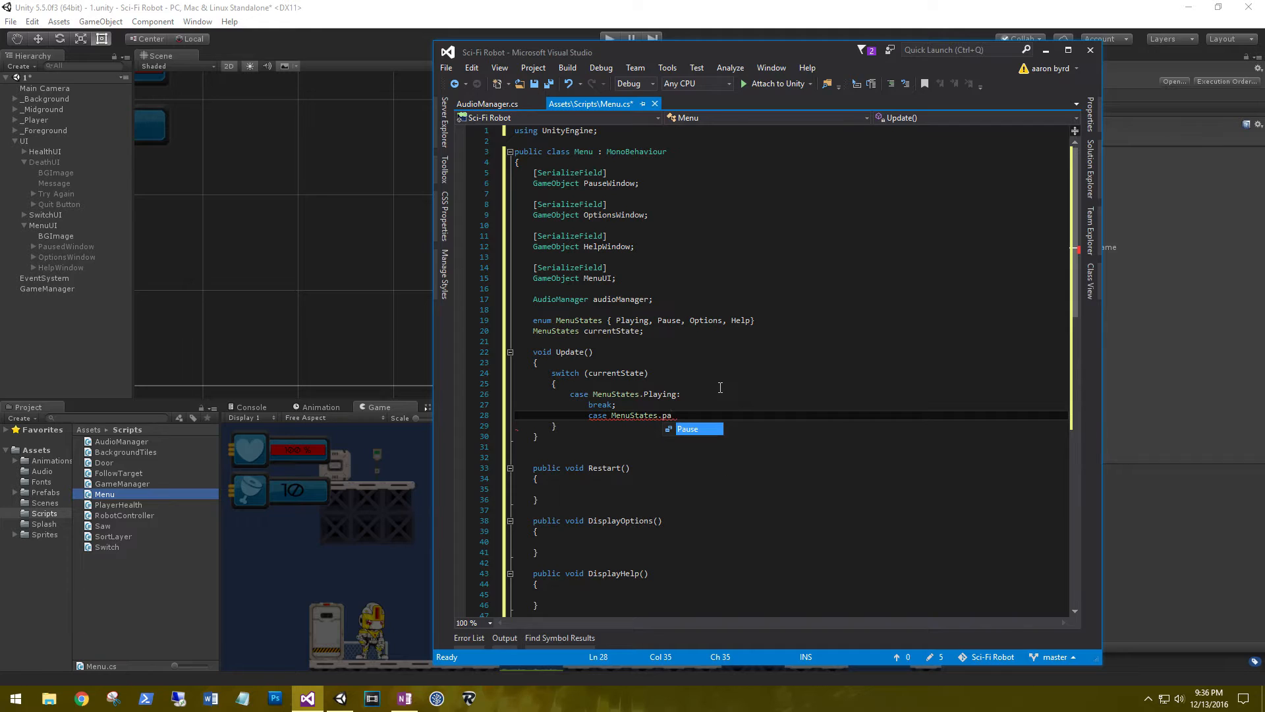
key("Return")
type("brea")
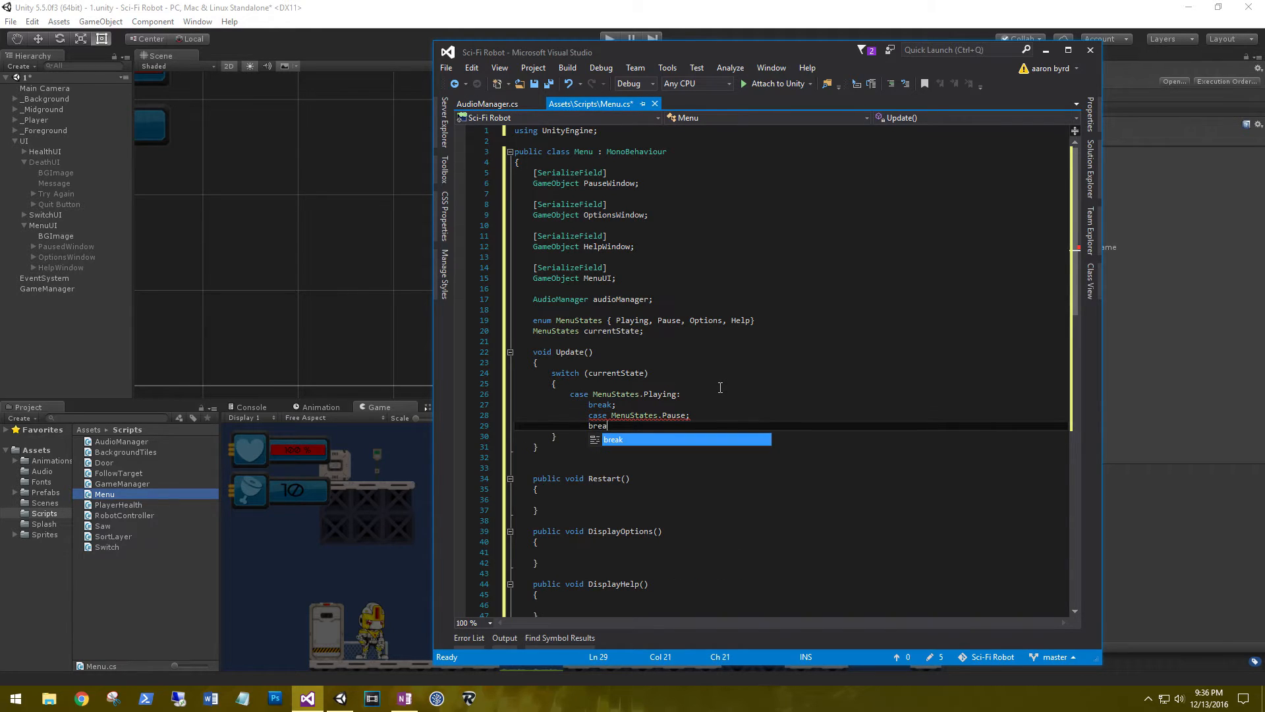
type("k;")
key("Return")
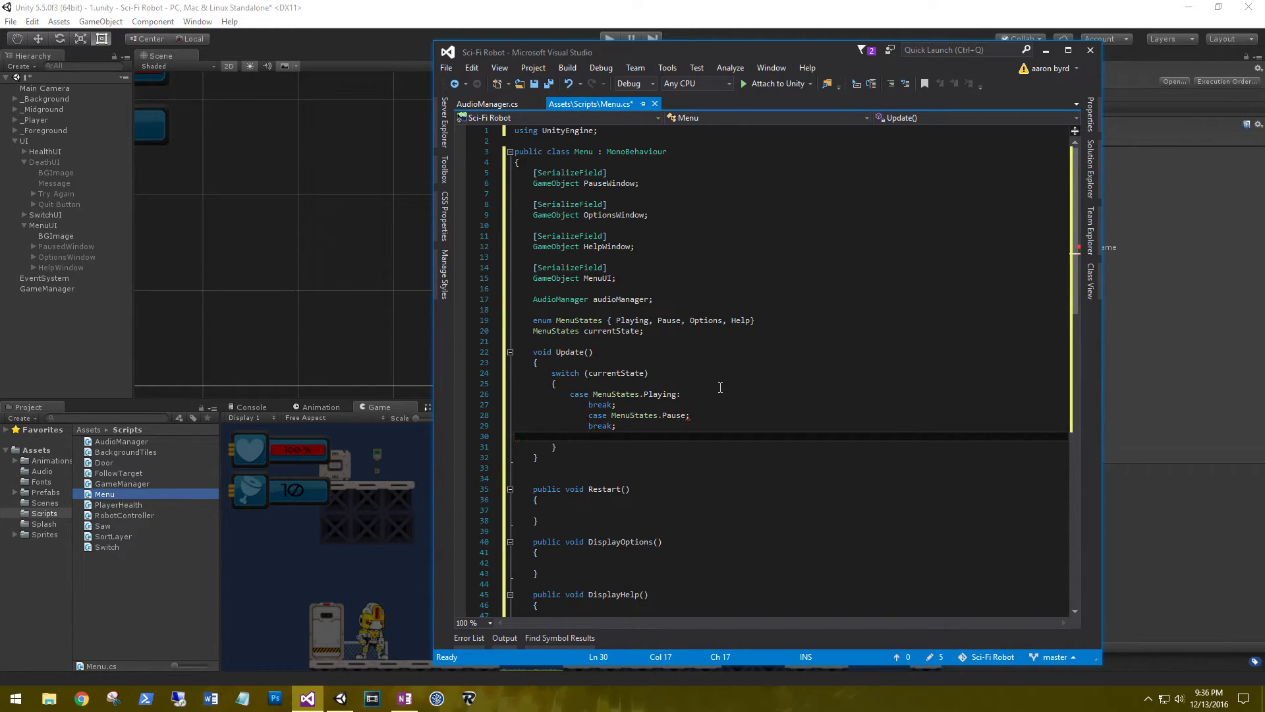
key("Up")
key("End")
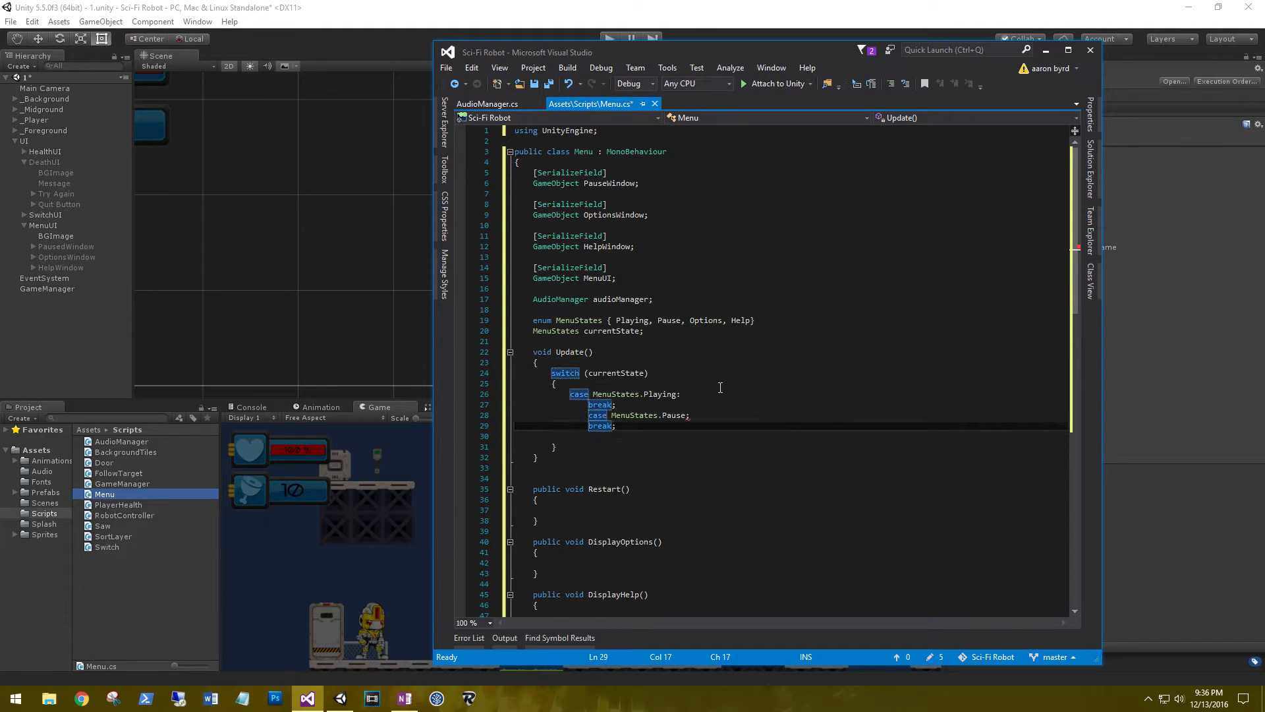
key("Up")
key("End")
key("BackSpace")
type(":")
key("Down")
key("End")
Add a case MenuStates.Options with a break statement below the Pause case.
key("Return")
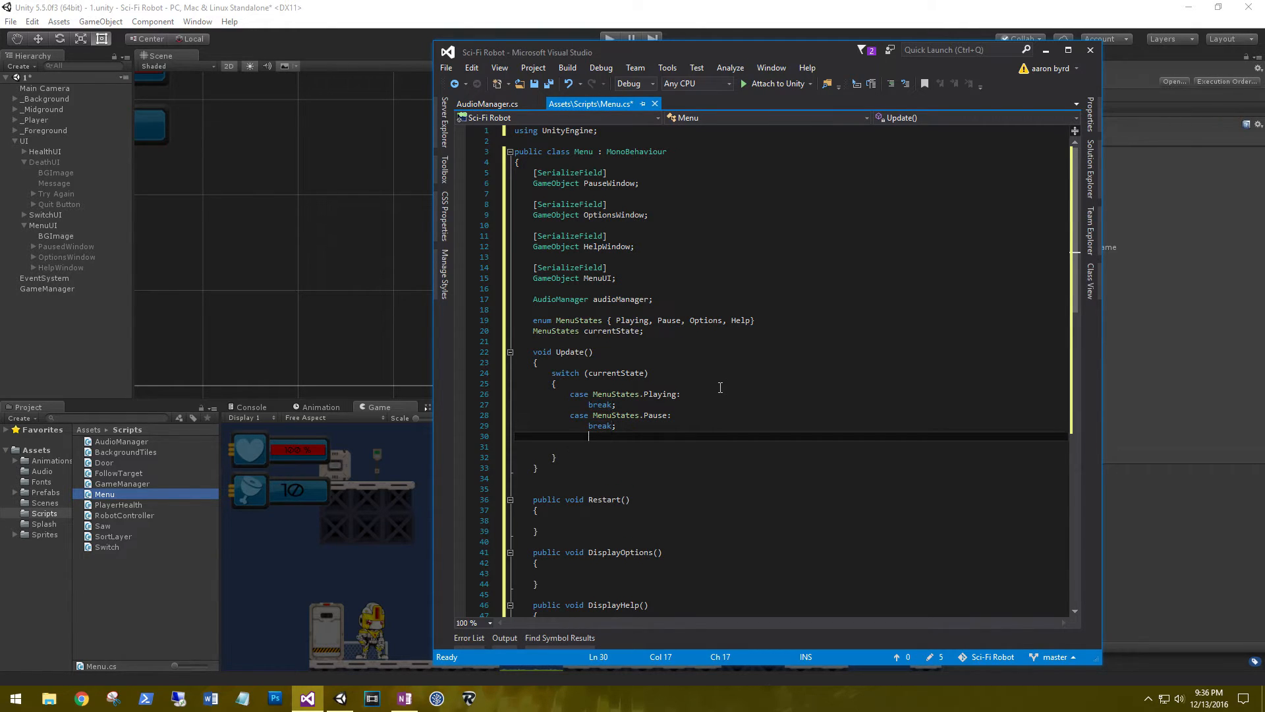
type("case menuStates.")
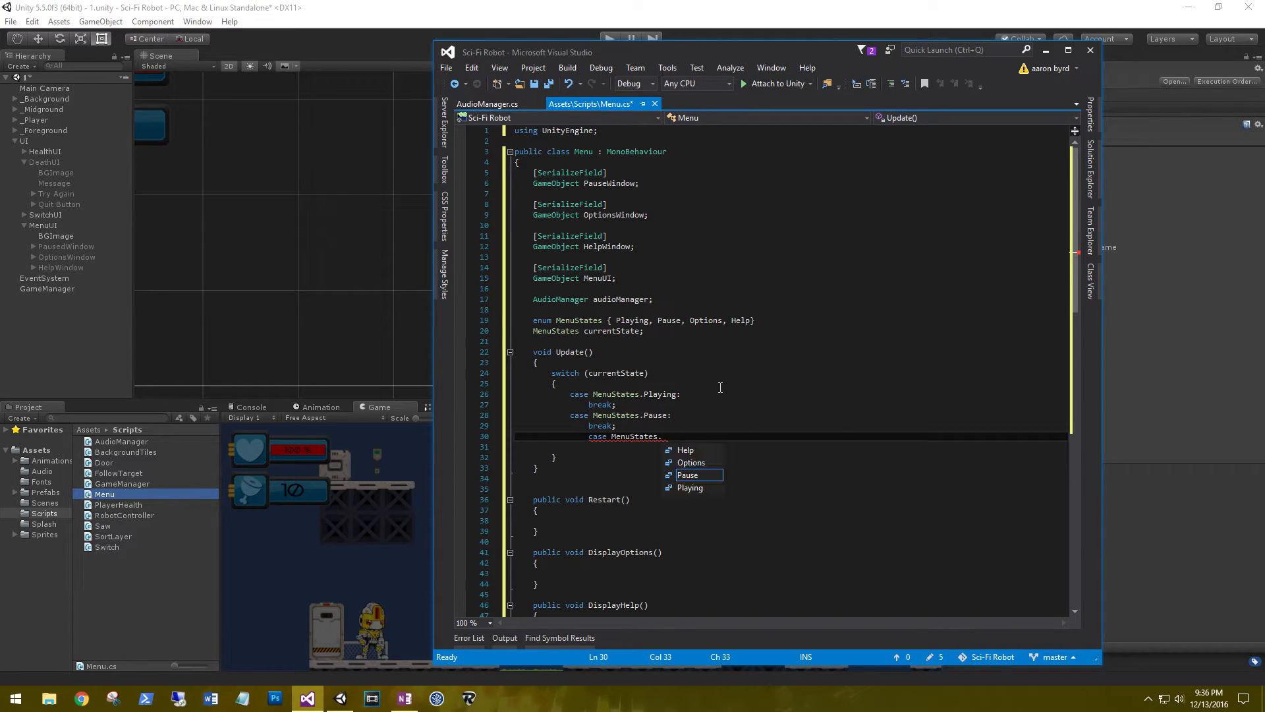
key("Up")
type(":")
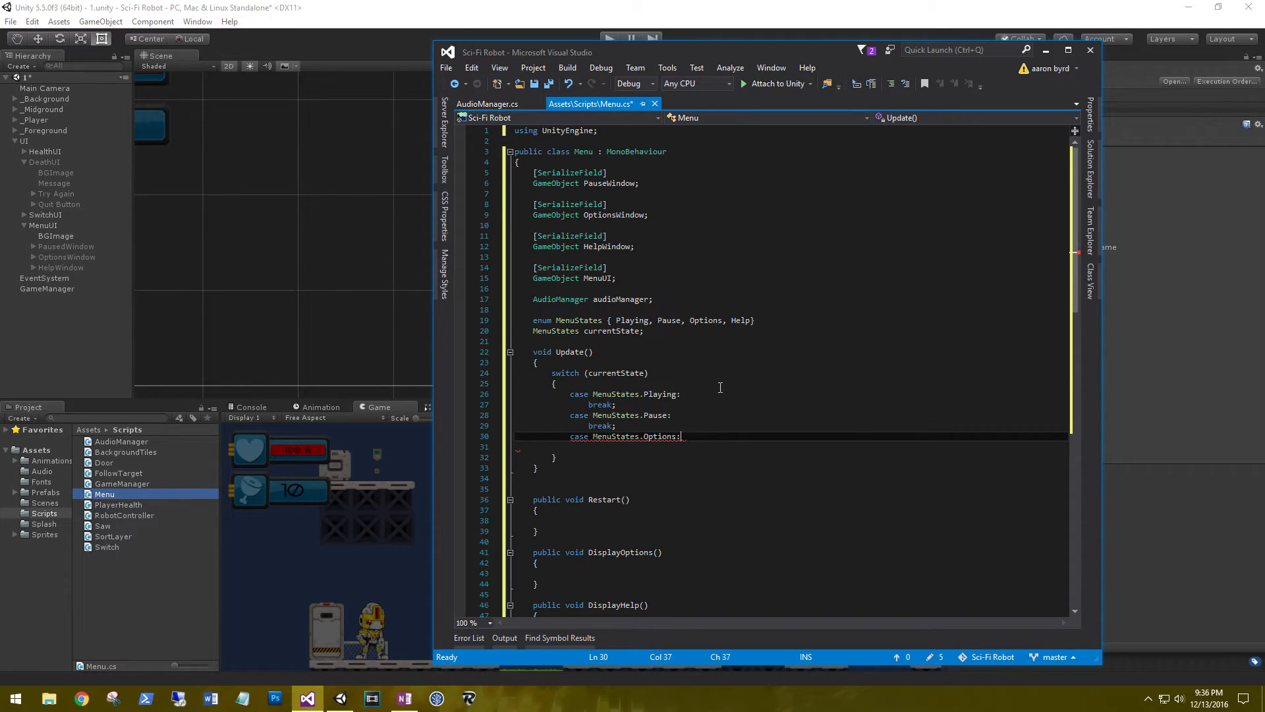
key("Return")
type("break;")
Add a case MenuStates.Help with a break statement below the Options case and remove the blank line after it.
key("Return")
type("ca")
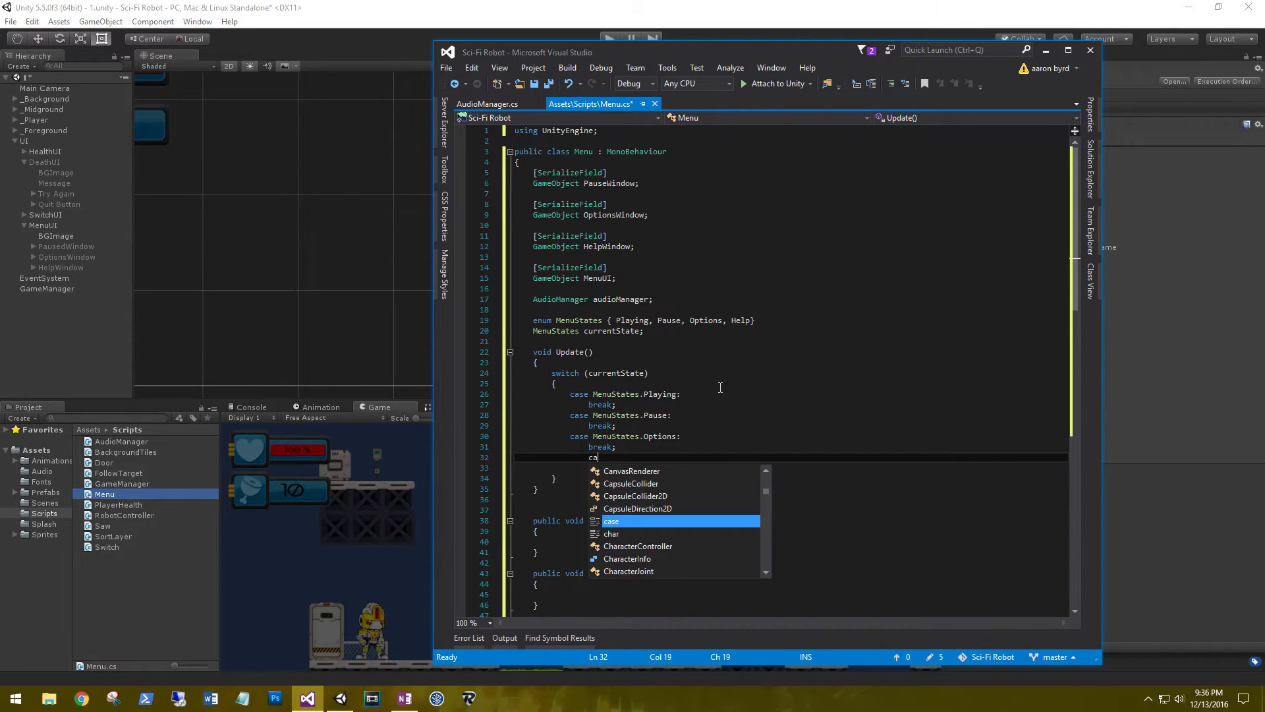
type("se MenuStates.")
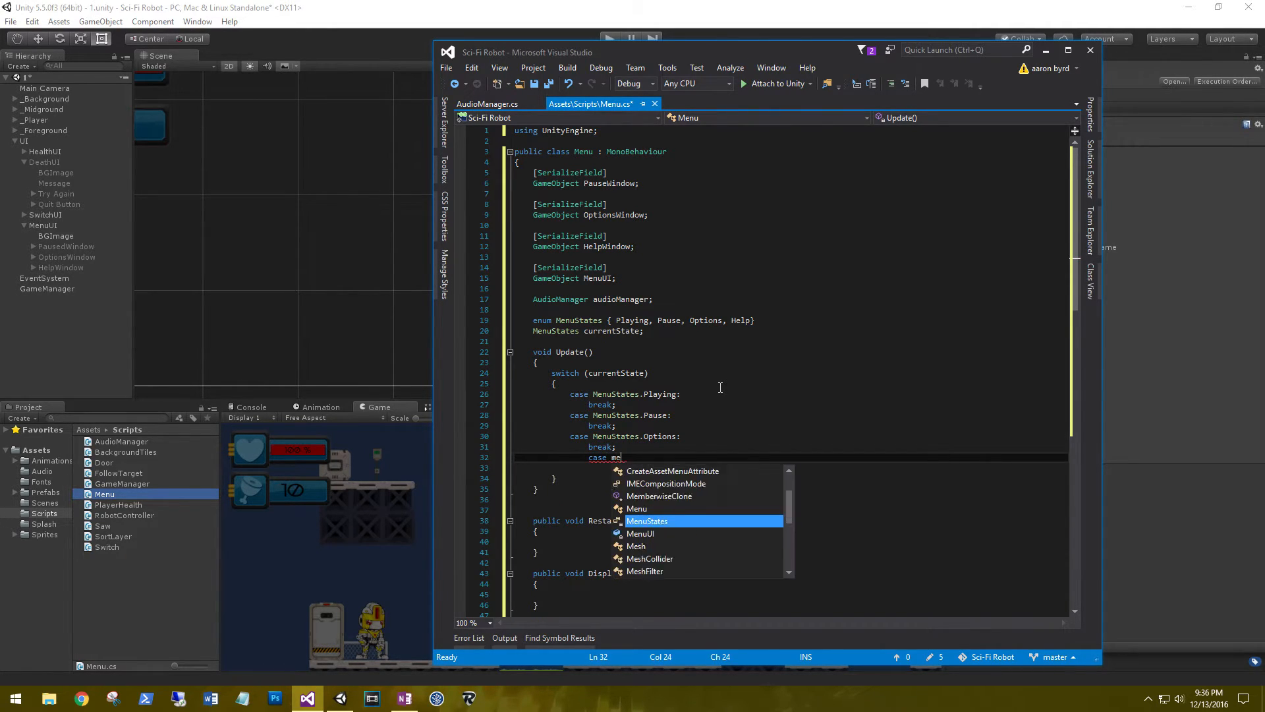
type("Help:")
key("Return")
type("break;")
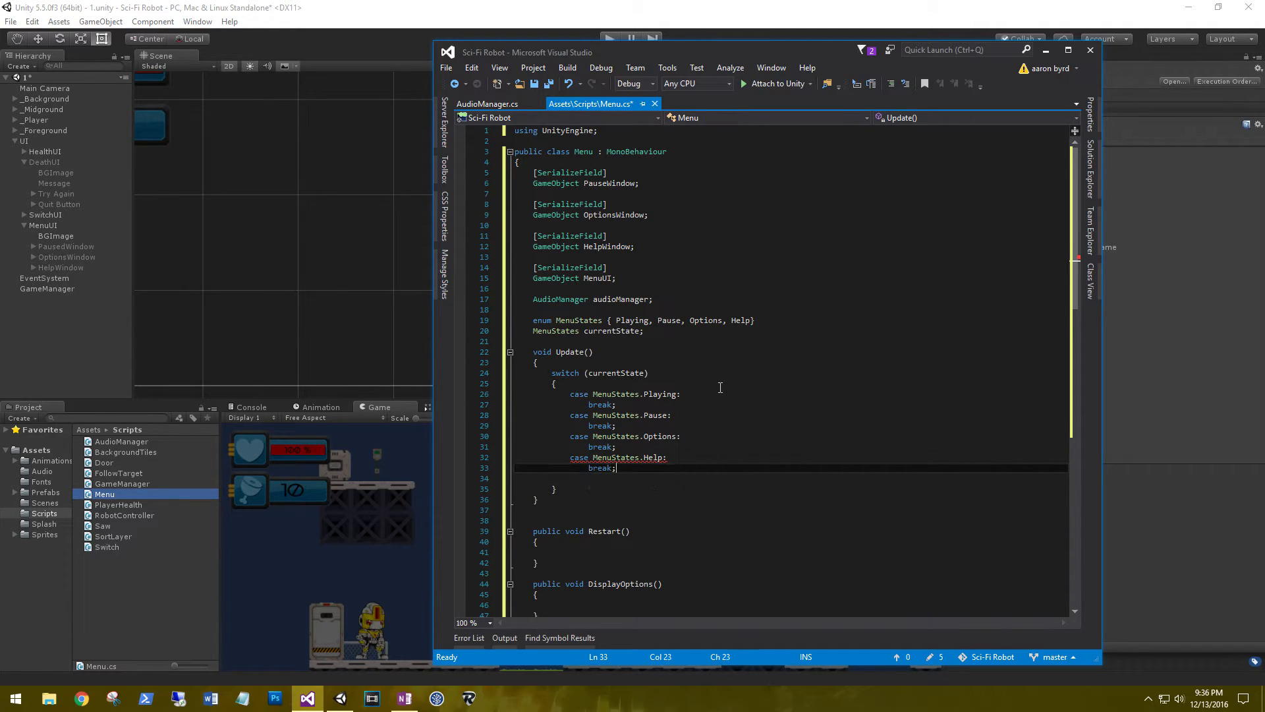
key("shift+Down")
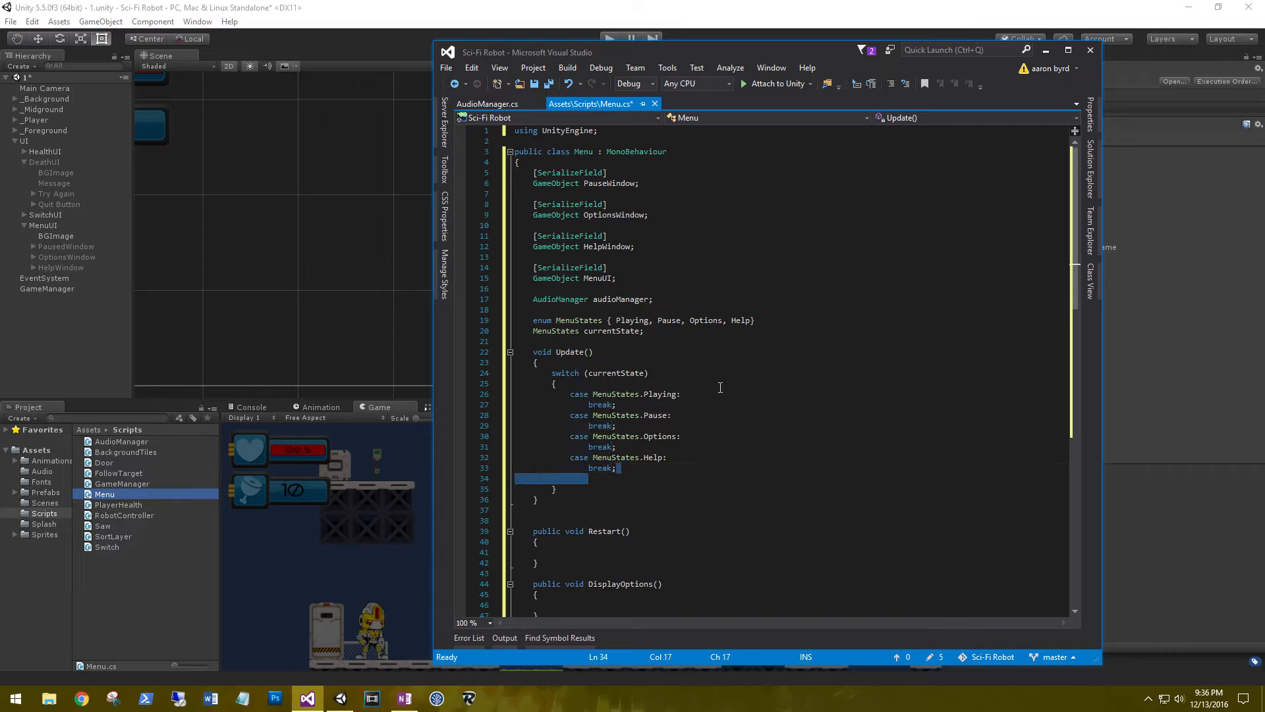
key("BackSpace")
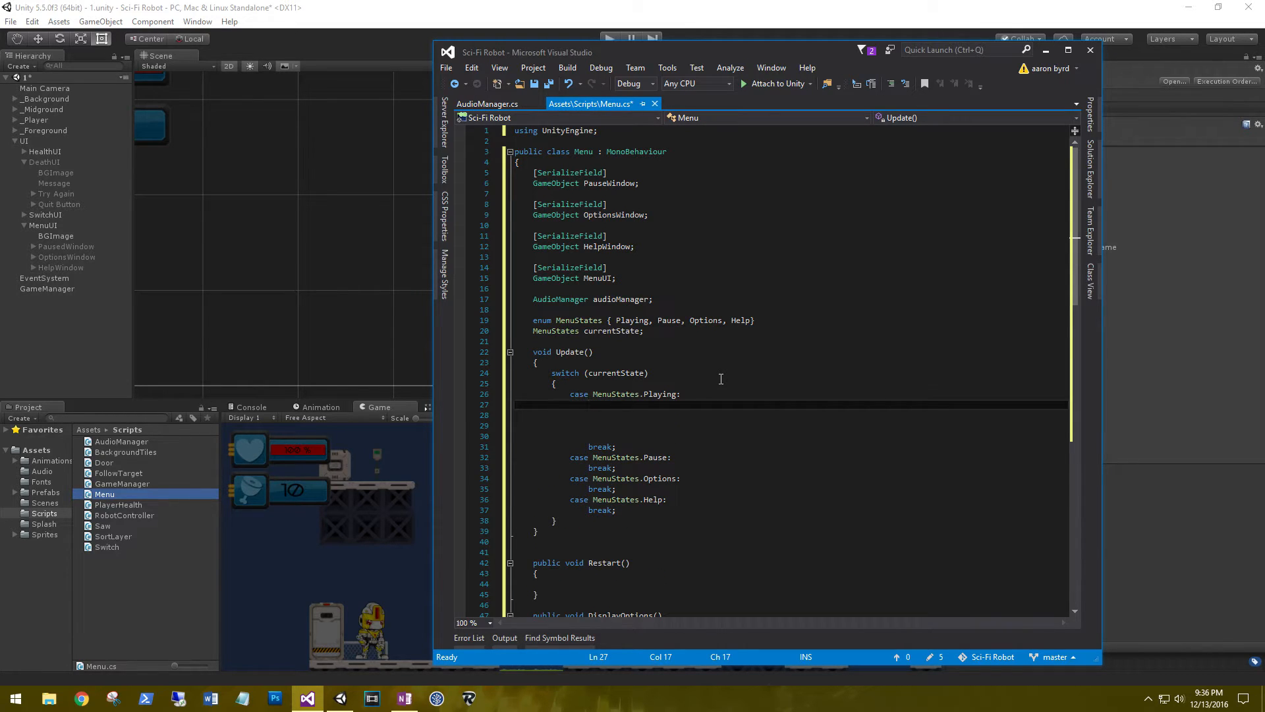
Assign MenuStates.Playing to currentState in the Playing case, above its break statement.
type("currentState.")
key("BackSpace")
type("= MenuStates.")
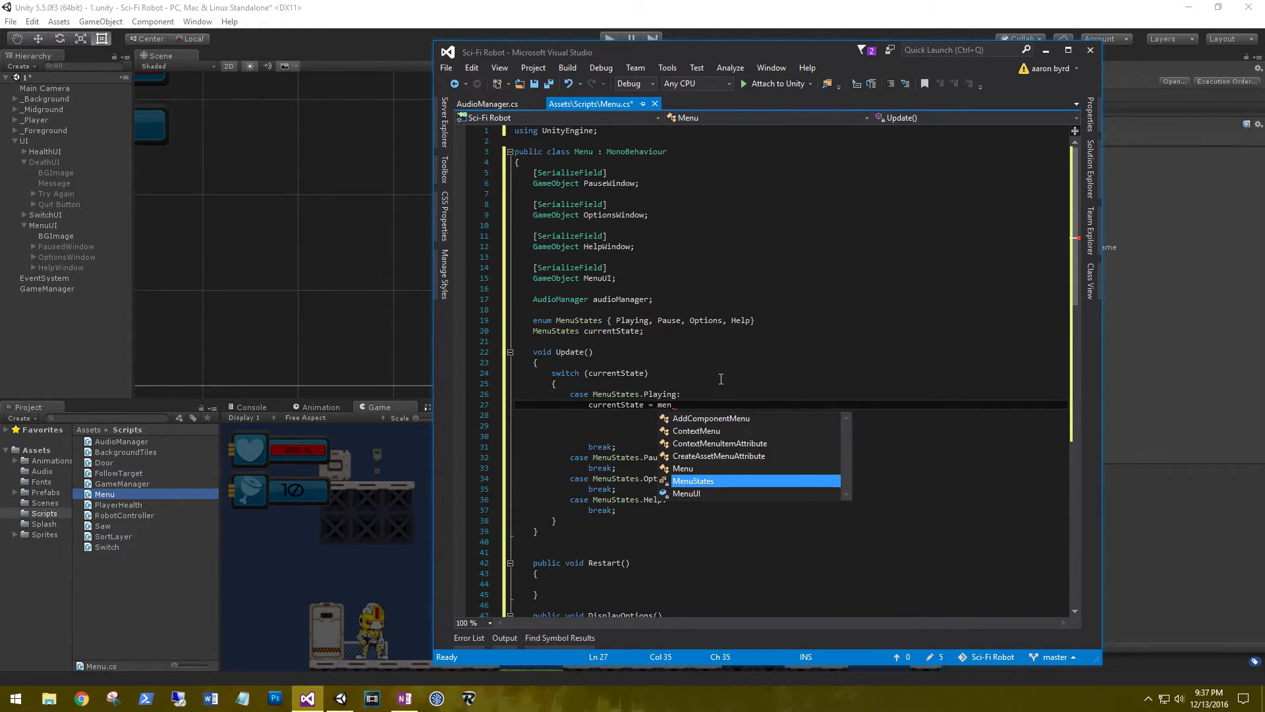
type("Playing;")
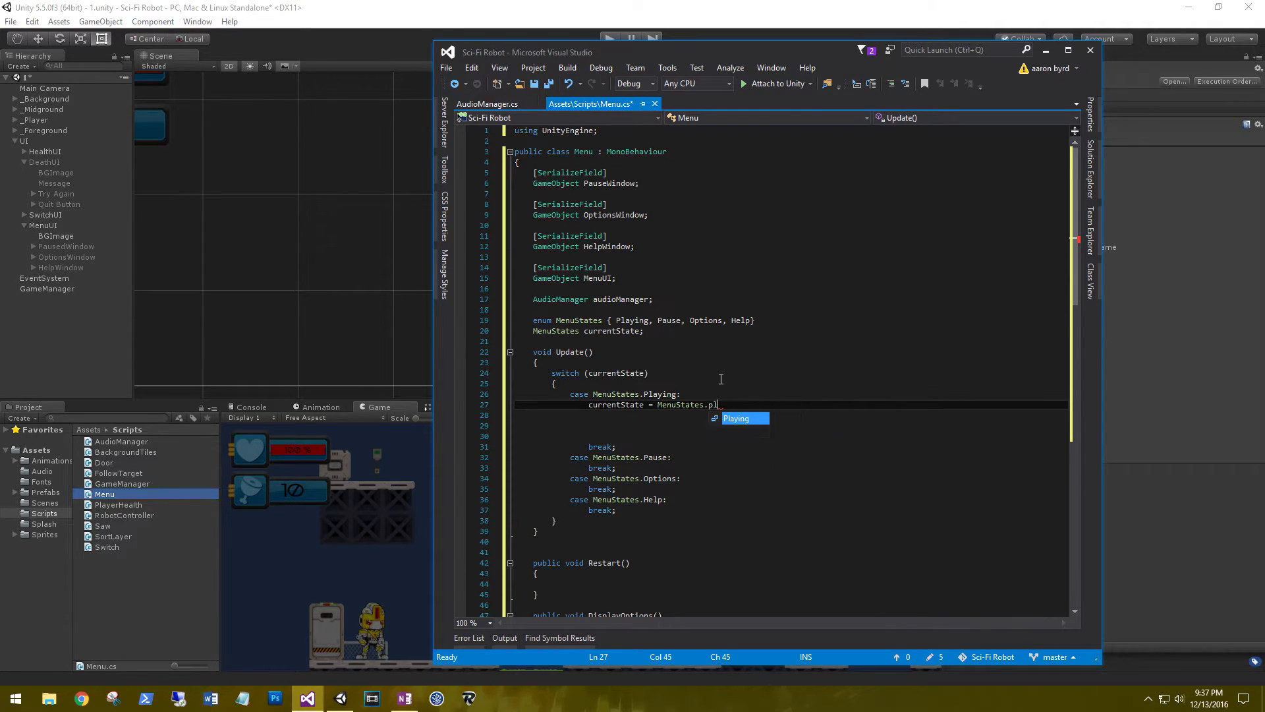
key("Return")
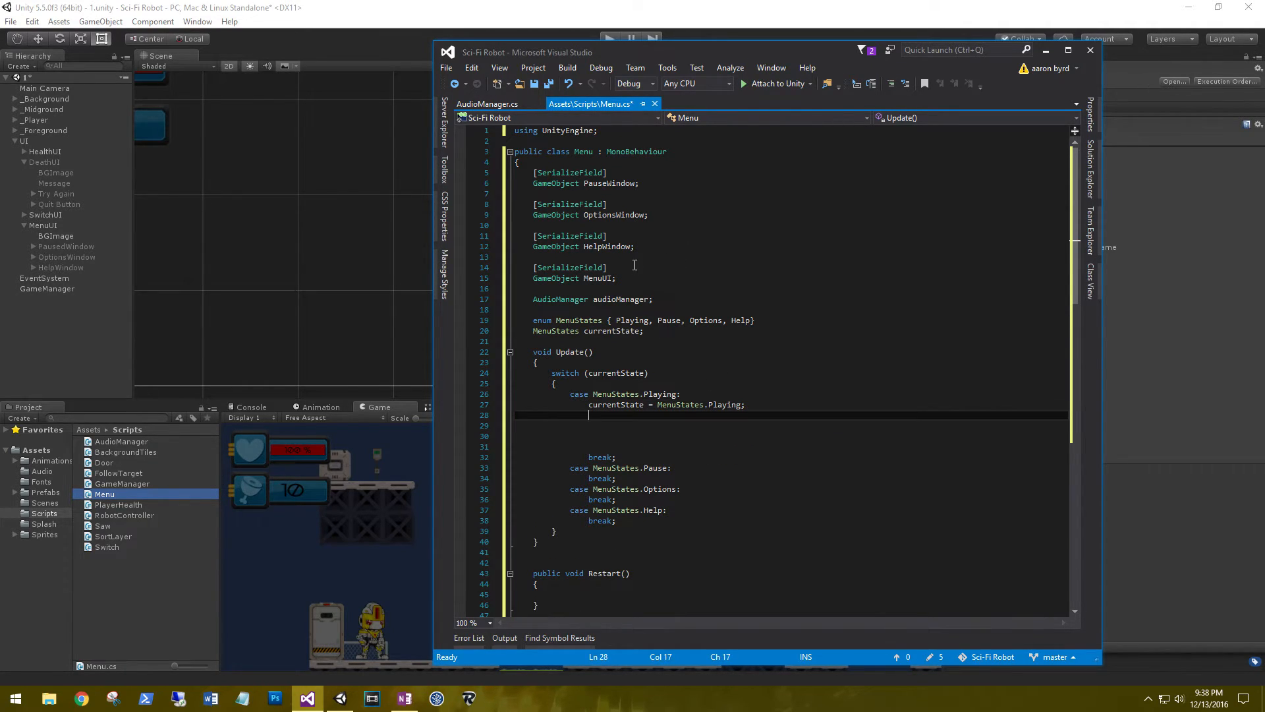
Add PauseWindow.SetActive(false); and OptionsWindow.SetActive(false); below the currentState assignment in the Playing case.
left_click_drag(617, 277, 519, 173)
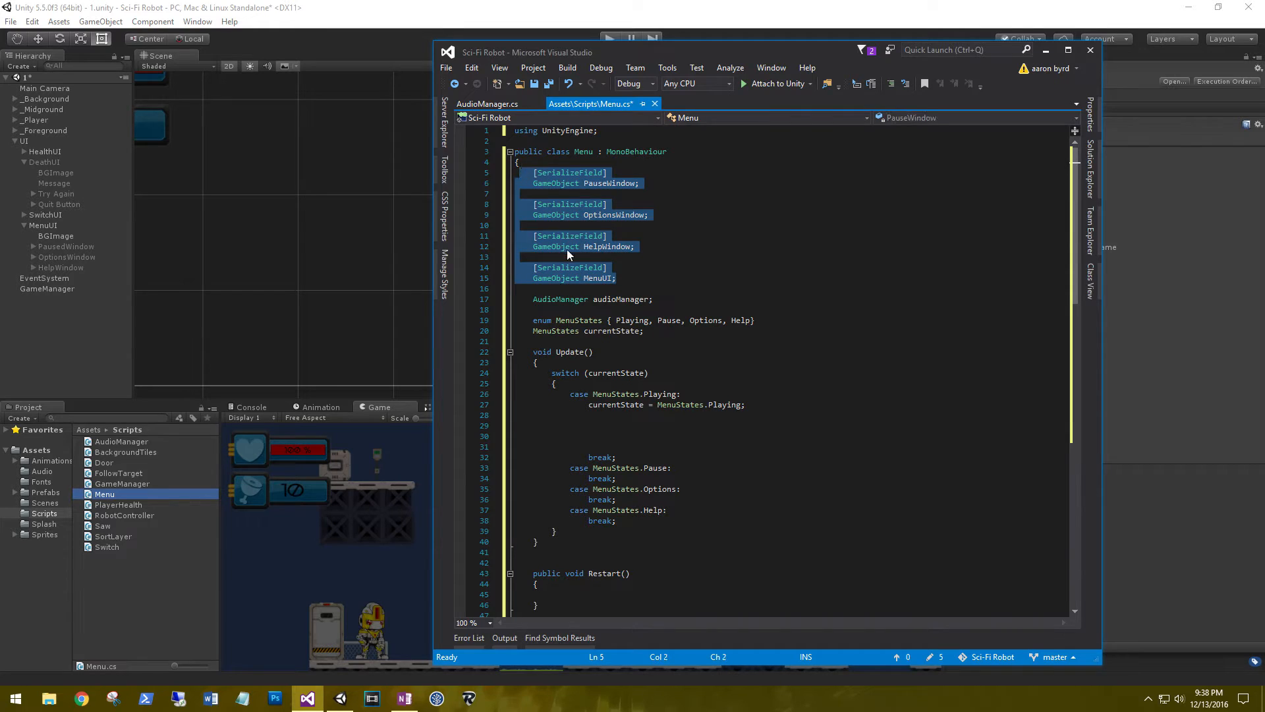
left_click(617, 418)
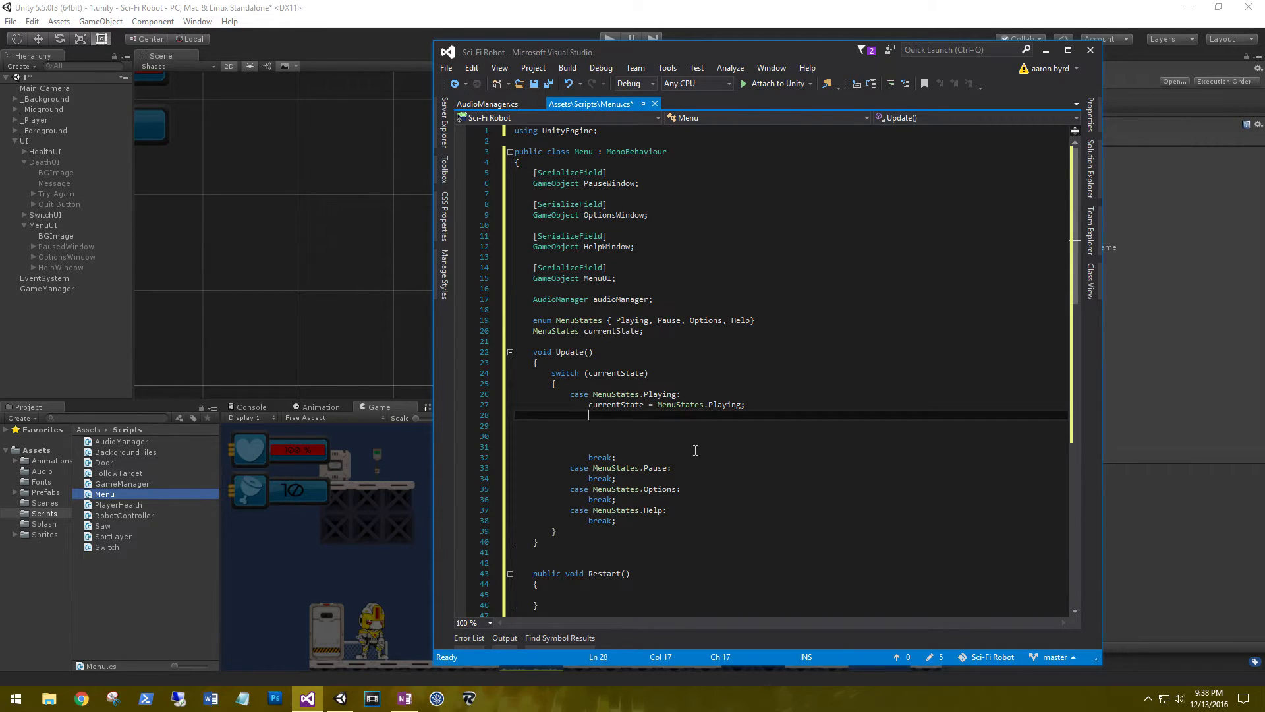
type("PauseWindow.se")
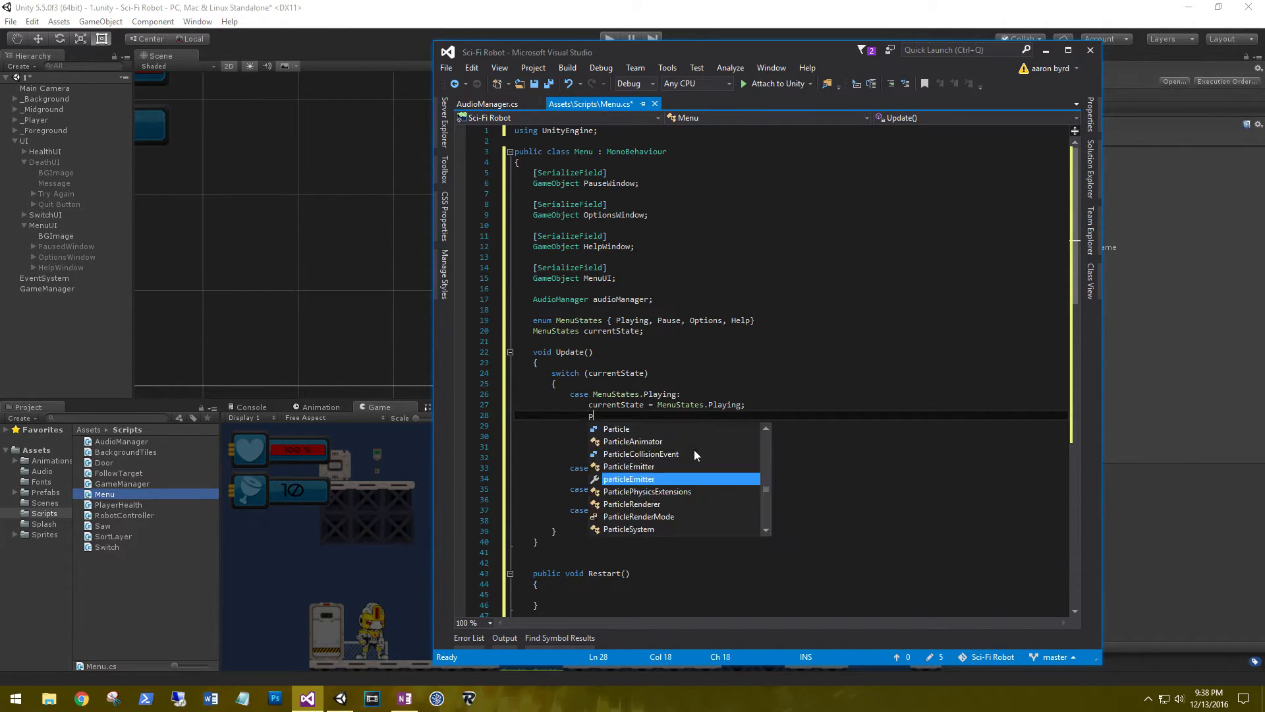
type("(false")
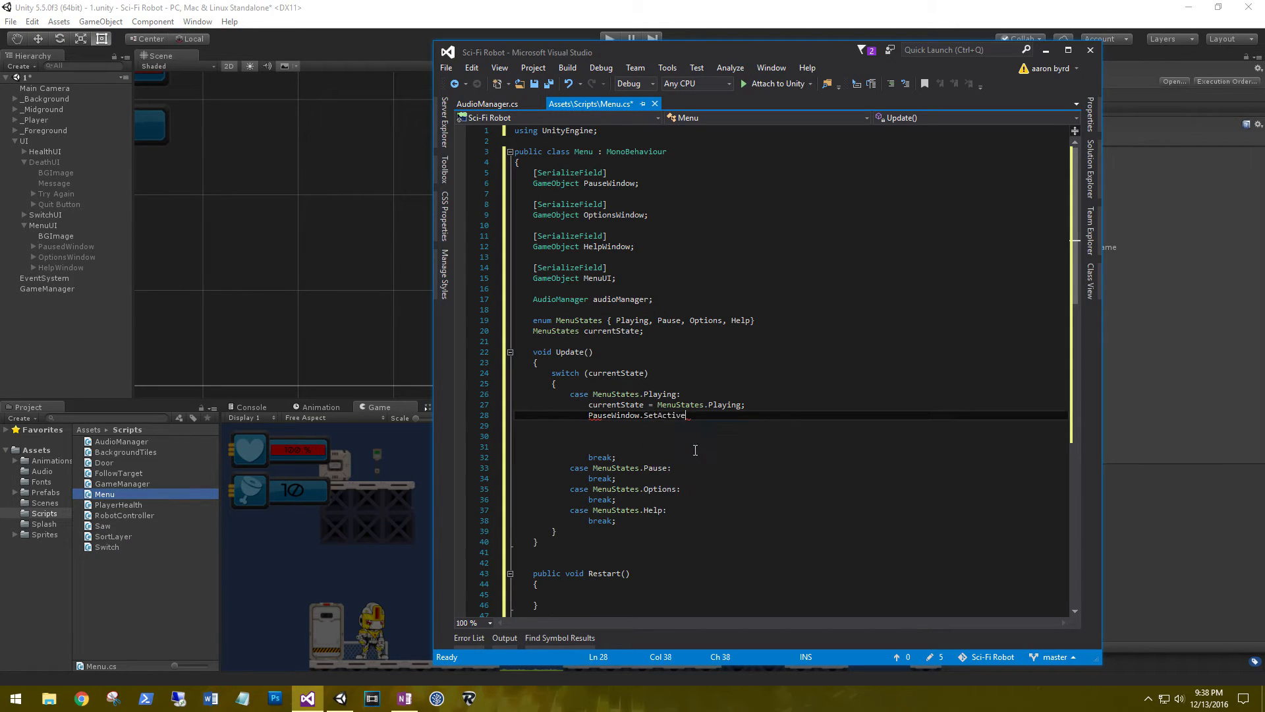
type(");")
key("Return")
type("OptionsWindow.set")
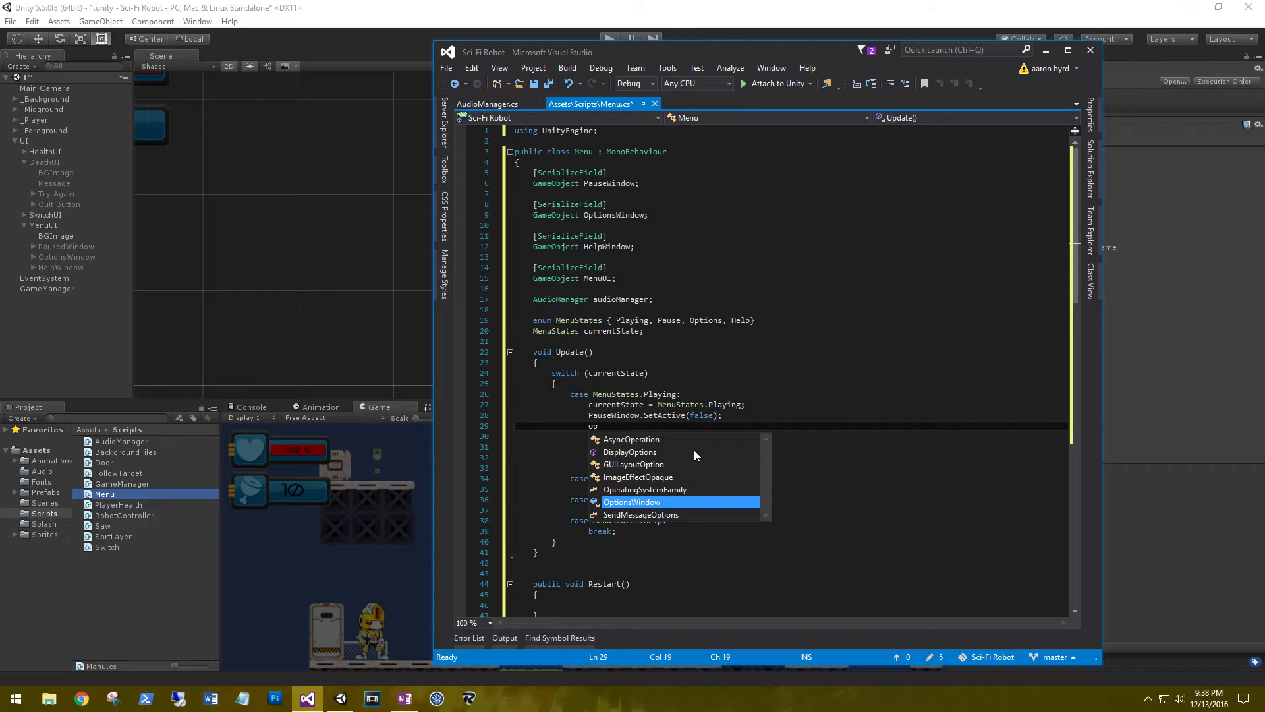
type("(fa")
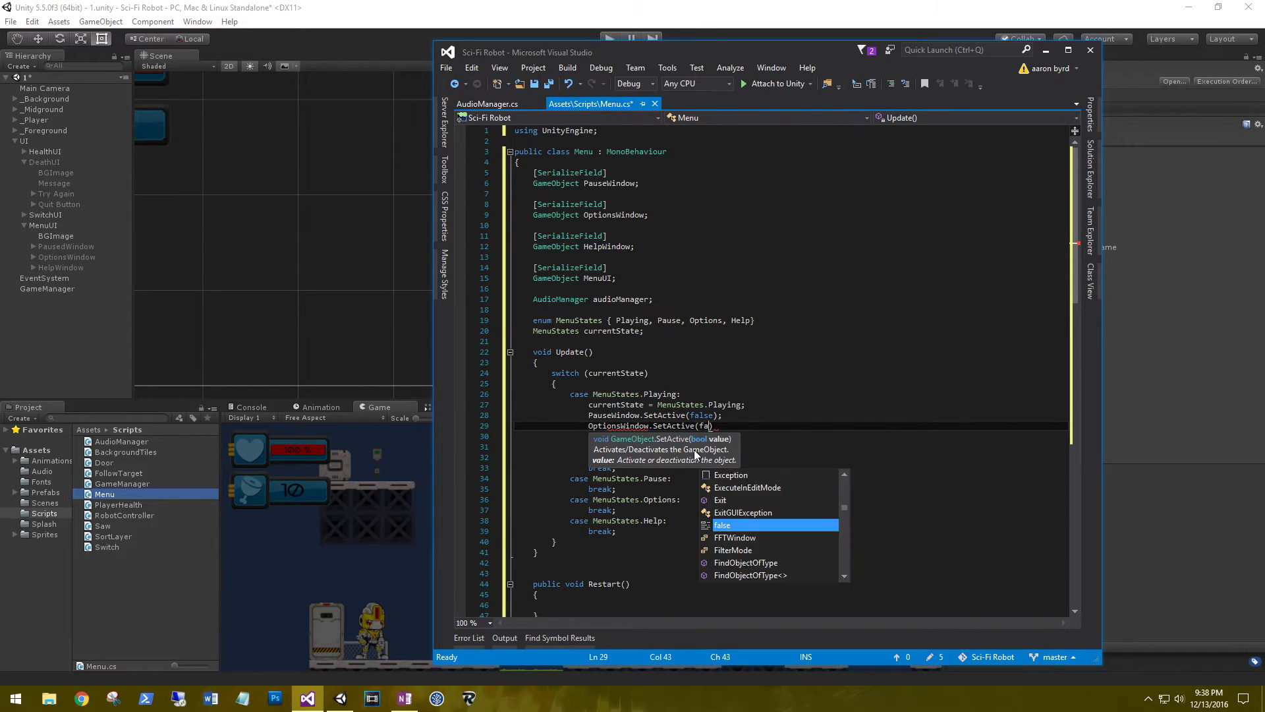
type("lse);")
key("Return")
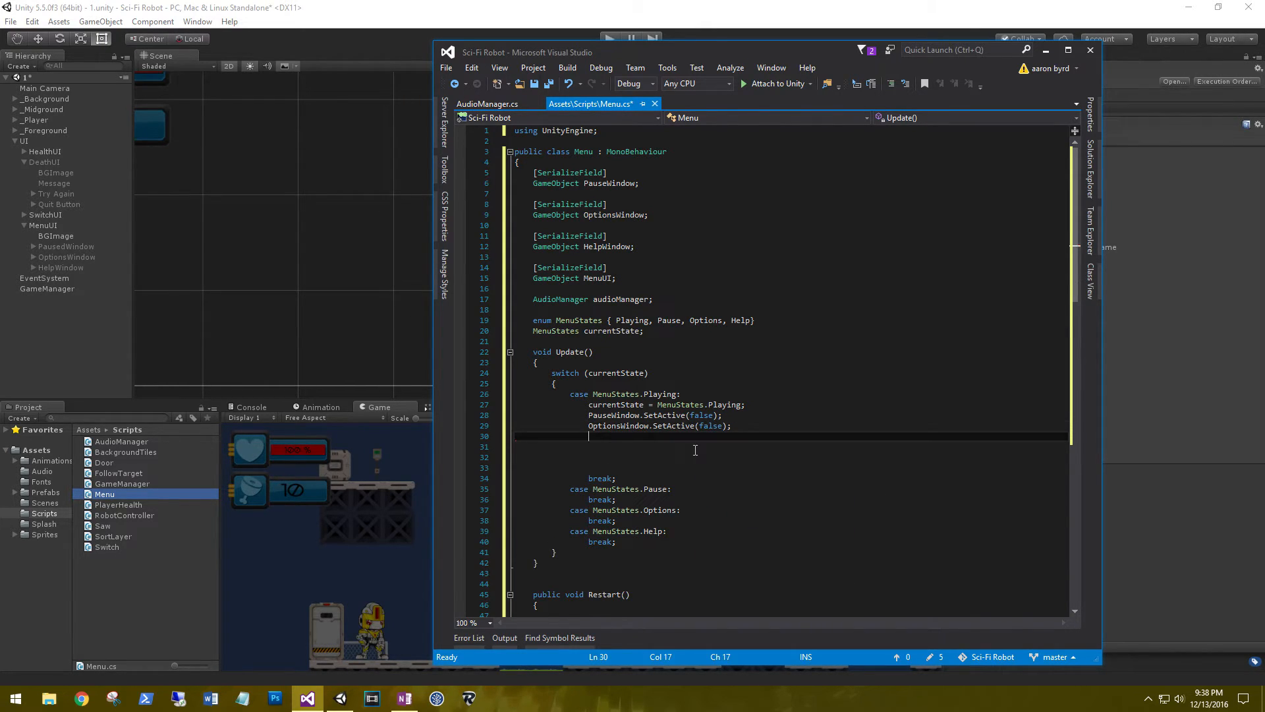
Add HelpWindow.SetActive(false); and MenuUI.SetActive(false); below the OptionsWindow line in the Playing case.
type("HelpWindow.SetActive(false);")
key("Return")
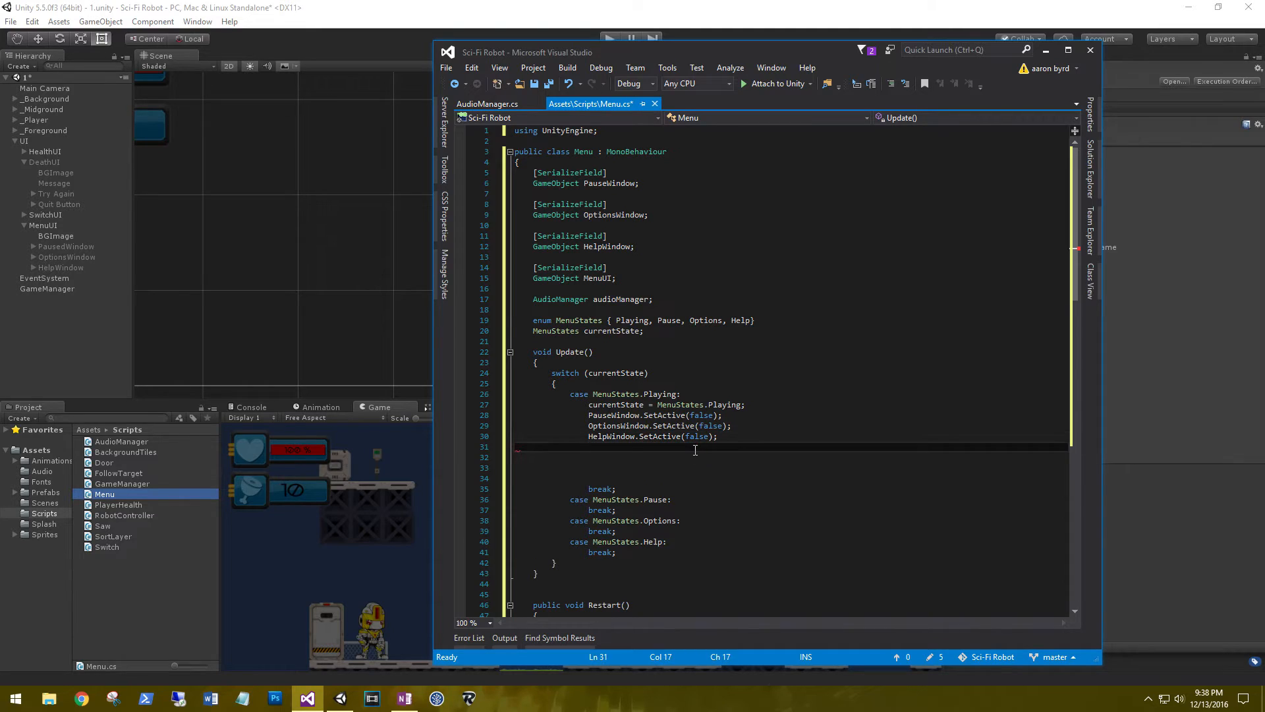
type("menu")
key("Down")
key("Down")
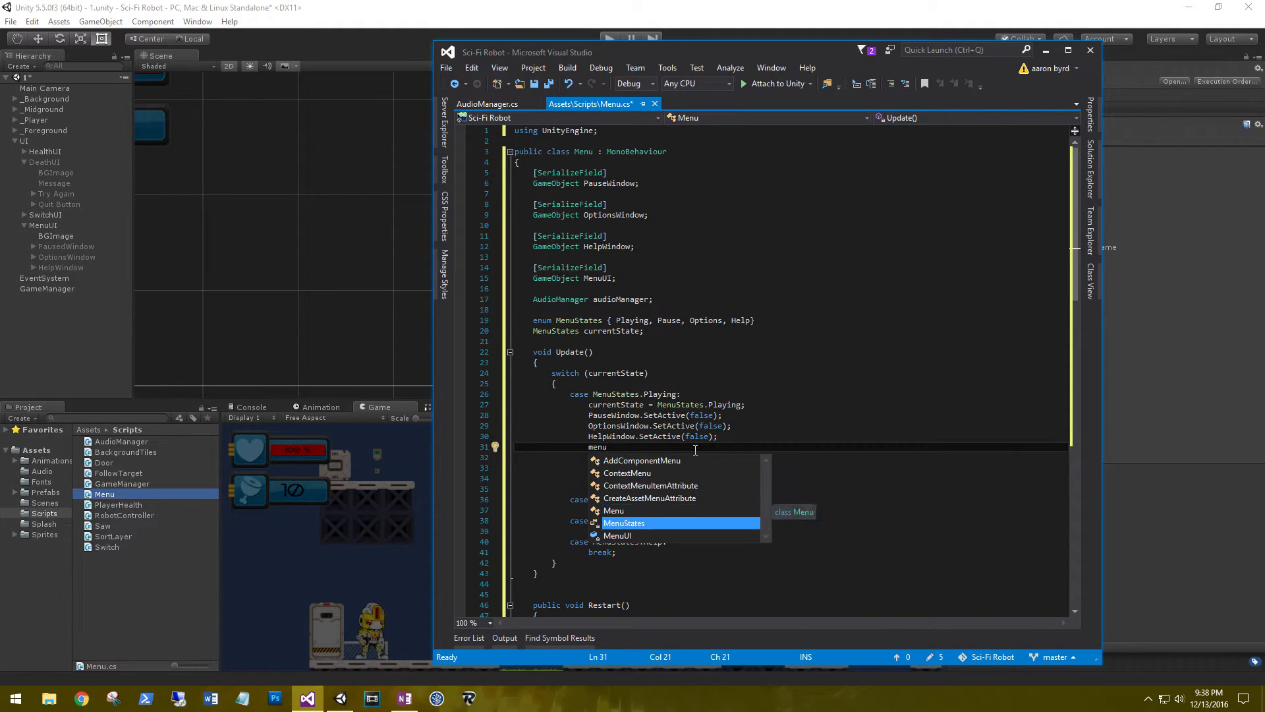
key("Tab")
type(".SetActive")
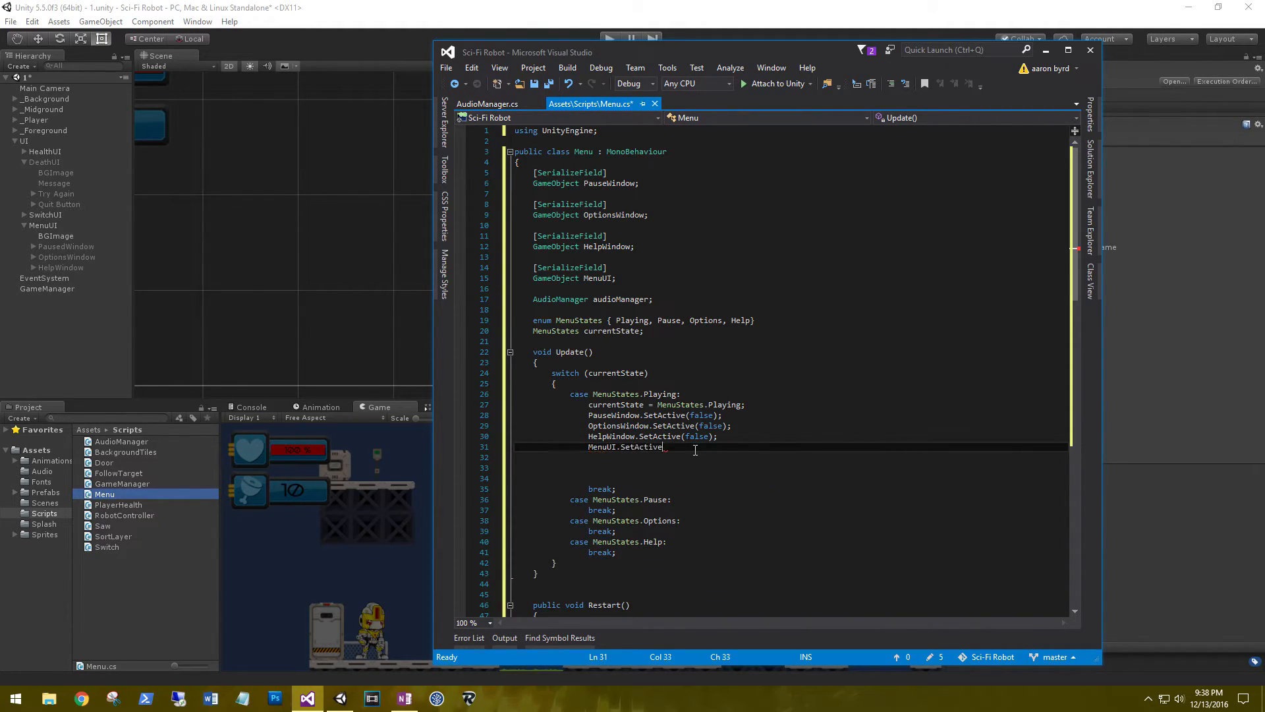
type("(false);")
Copy the four SetActive(false) lines of the Playing case, from PauseWindow through MenuUI.
key("shift+Up")
key("shift+Up")
key("shift+Up")
key("shift+Left")
key("shift+Left")
key("shift+Left")
key("shift+Left")
key("shift+Left")
key("shift+Left")
key("shift+Left")
key("shift+Left")
key("shift+Left")
key("shift+Left")
key("shift+Left")
key("shift+Left")
key("shift+Left")
key("shift+Left")
key("shift+Left")
key("shift+Left")
key("shift+Left")
key("shift+Left")
key("shift+Left")
key("shift+Left")
key("shift+Left")
key("shift+Left")
key("shift+Left")
key("shift+Left")
key("ctrl+c")
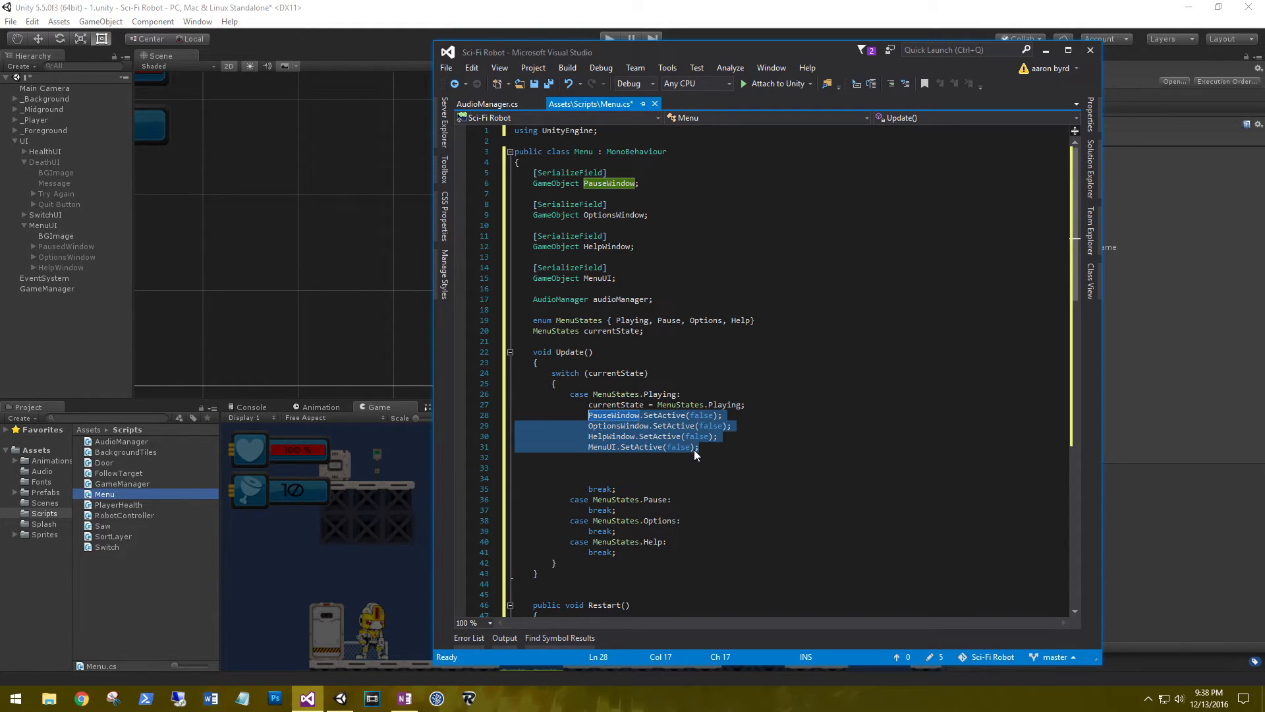
Delete two of the blank lines above the break statement in the Playing case.
key("Down")
key("Down")
key("Down")
key("Down")
key("Delete")
key("Delete")
Paste the copied SetActive lines into the Pause case above its break and change the PauseWindow argument to true.
key("Down")
key("Down")
key("End")
key("Return")
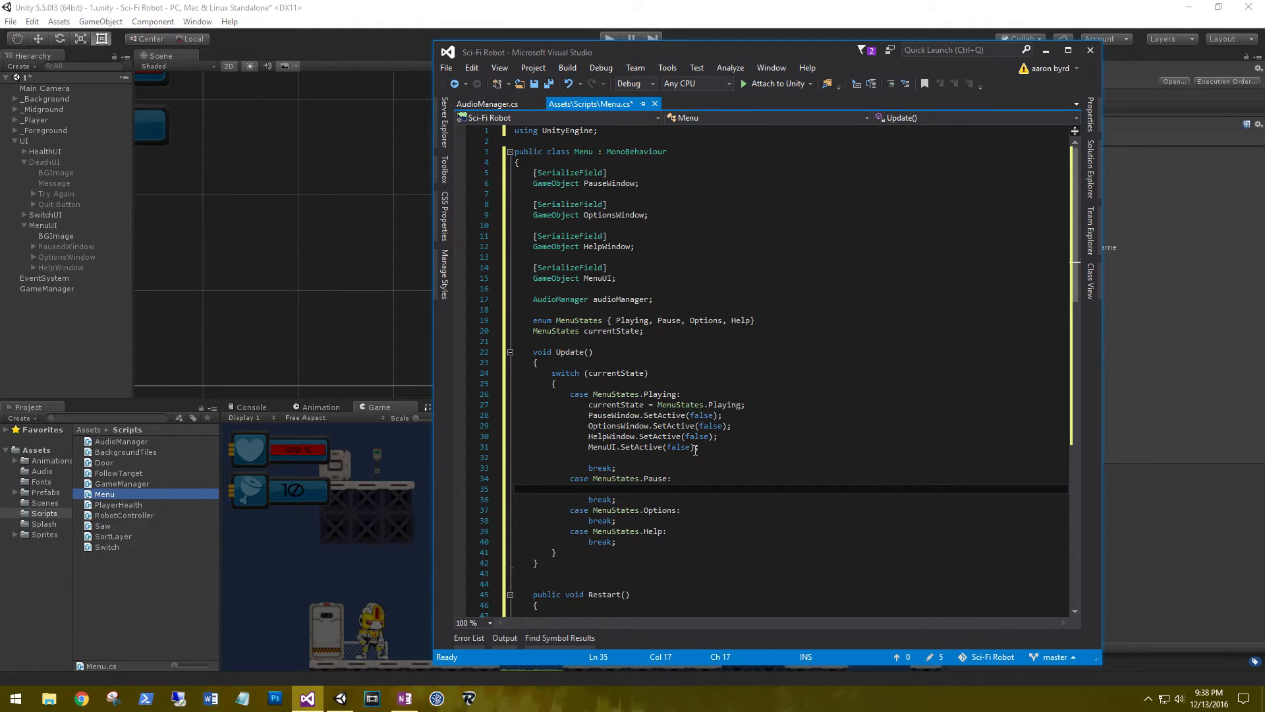
key("ctrl+v")
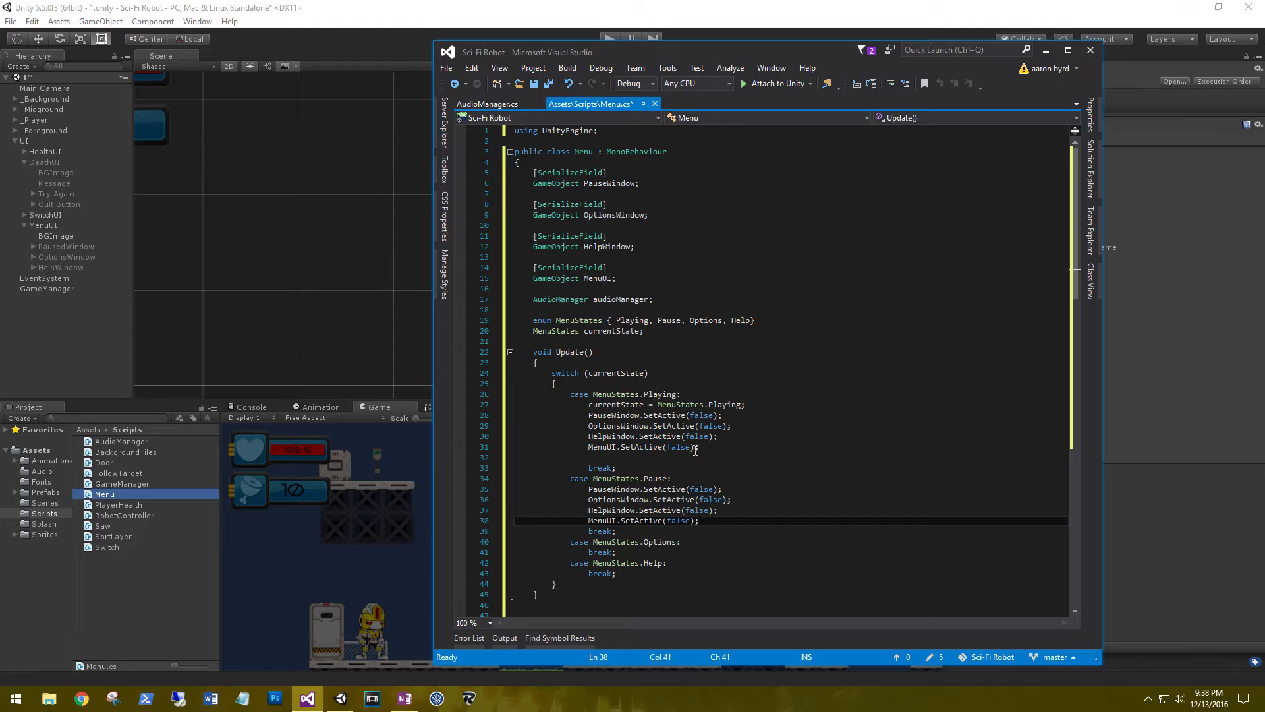
double_click(701, 489)
type("true")
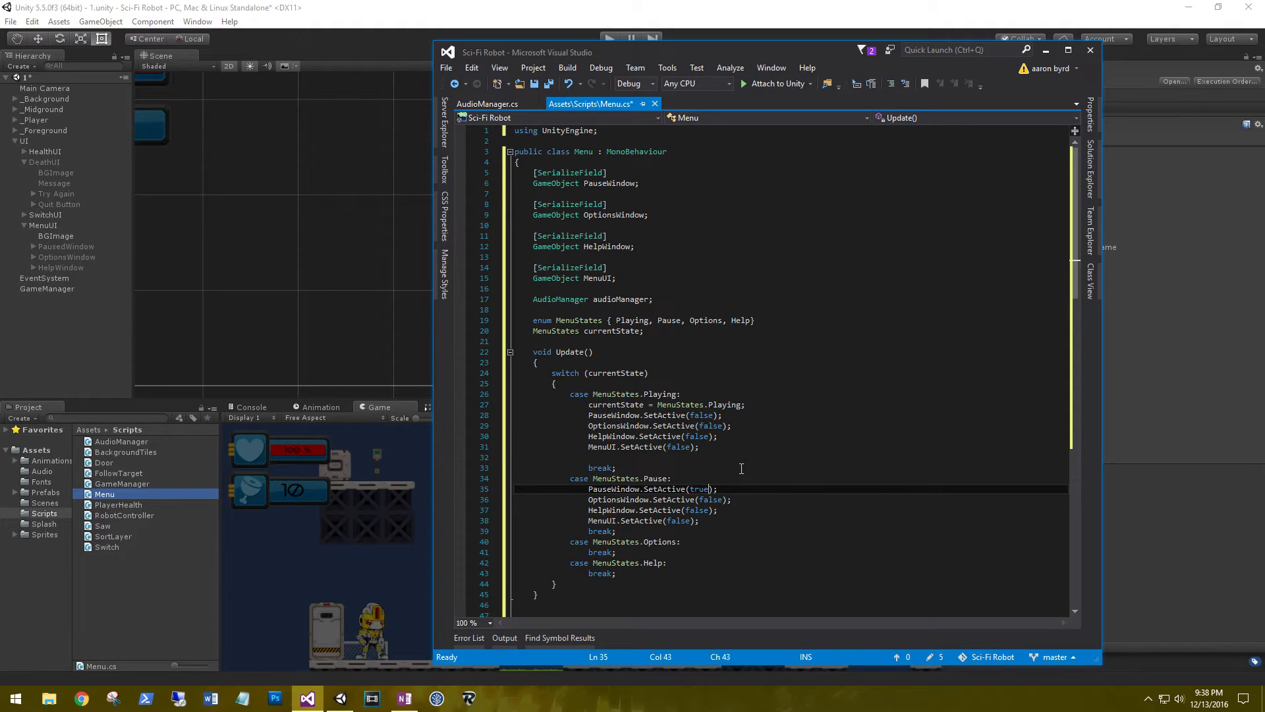
Paste the four copied SetActive(false) lines into the Options case above its break statement.
scroll(741, 468, "down", 2)
left_click(688, 479)
key("Return")
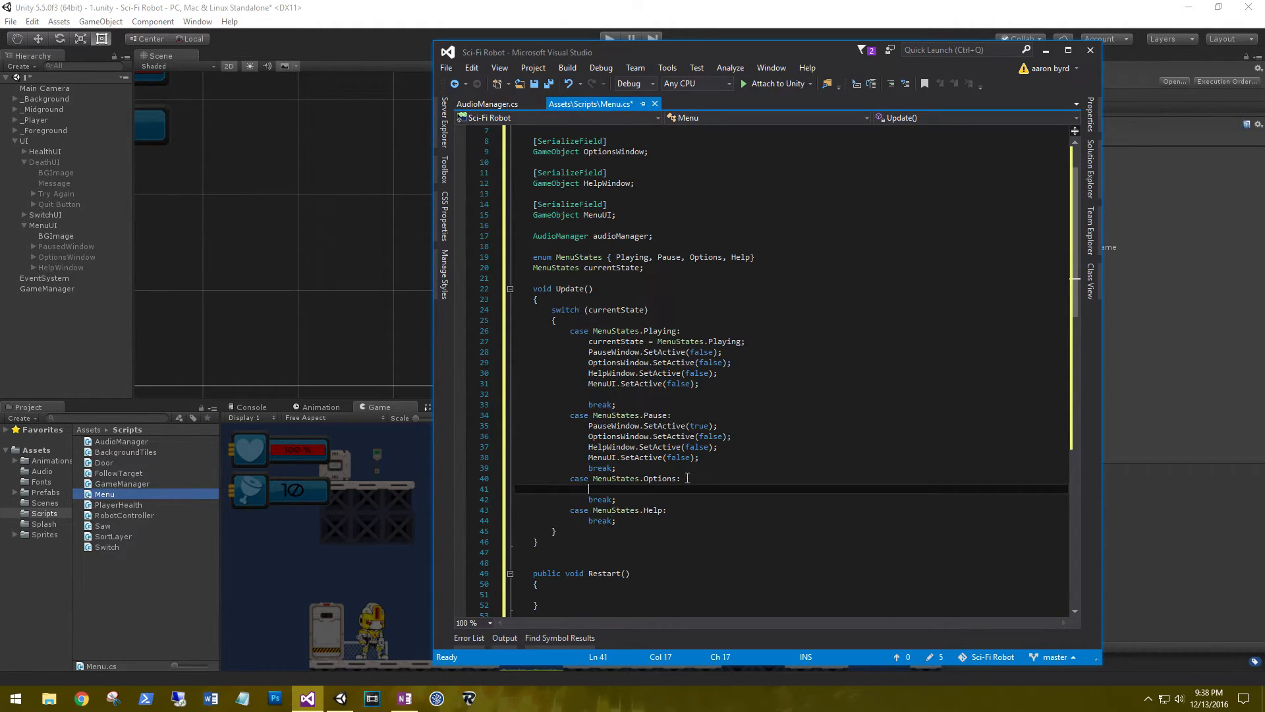
key("ctrl+v")
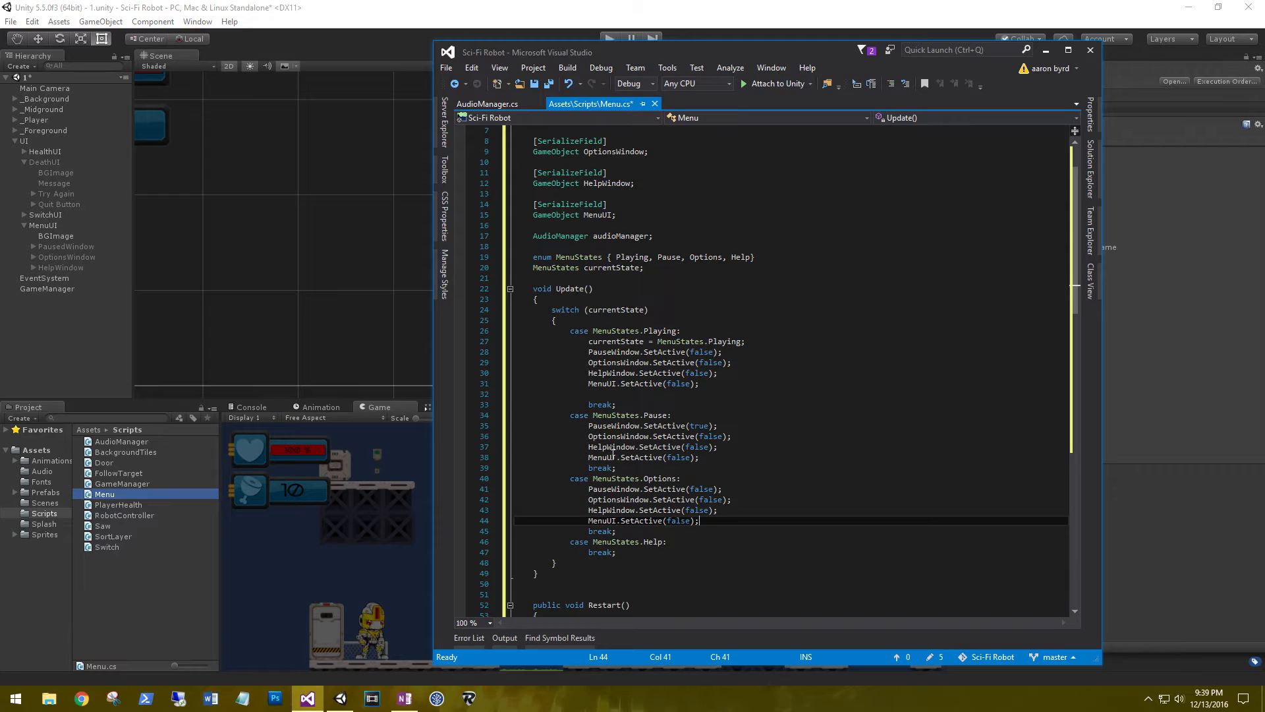
In the Options case, change the OptionsWindow.SetActive argument to true.
double_click(710, 500)
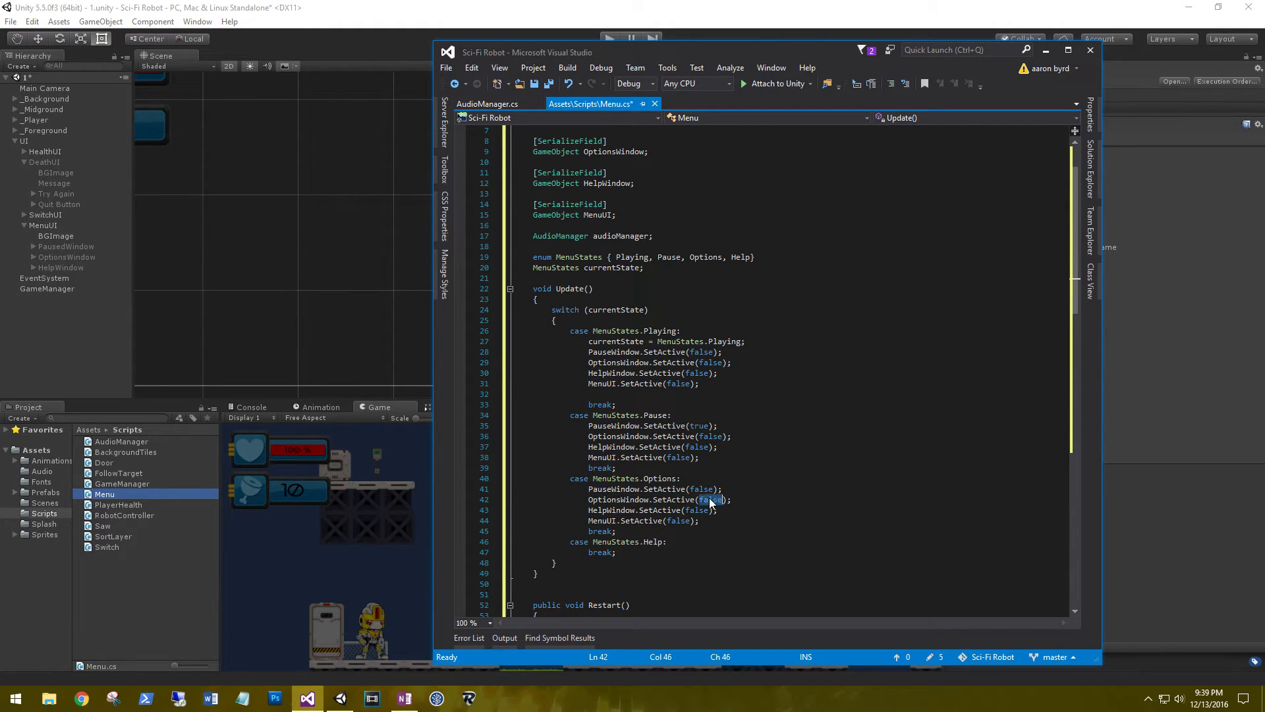
type("true)")
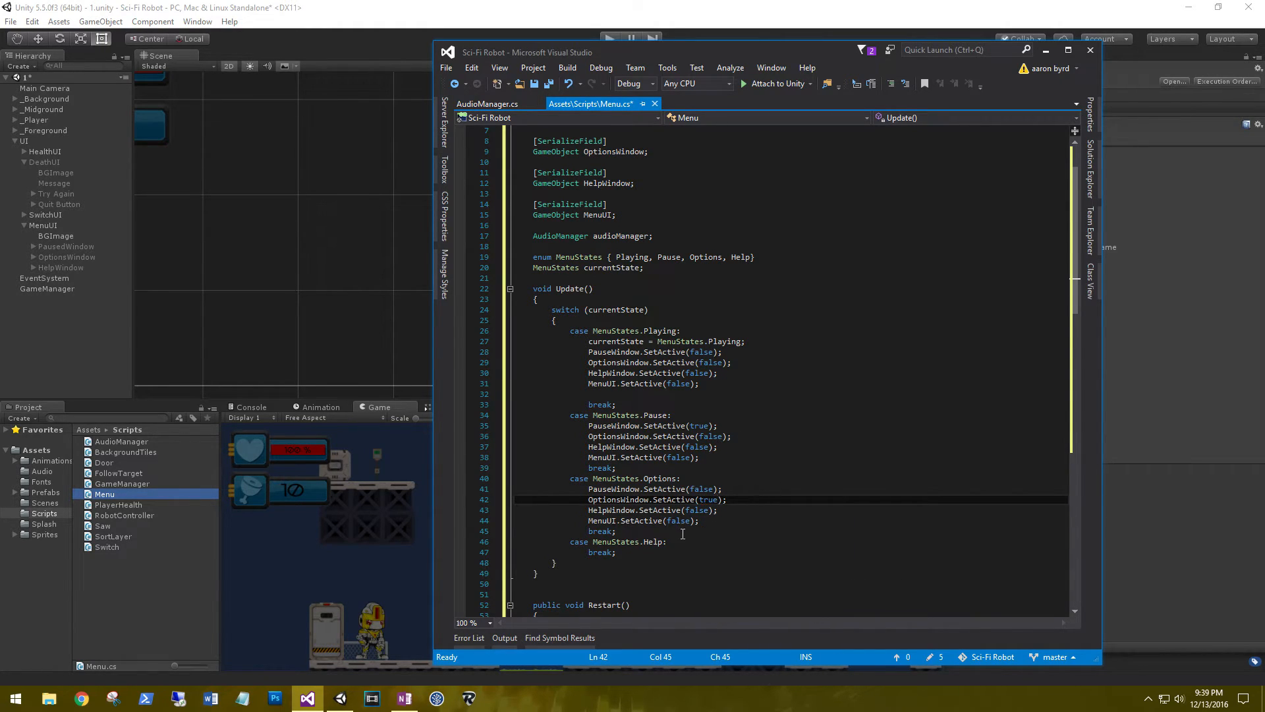
Paste the copied SetActive lines into the Help case above its break and change the HelpWindow argument to true.
left_click(681, 541)
key("Return")
key("ctrl+v")
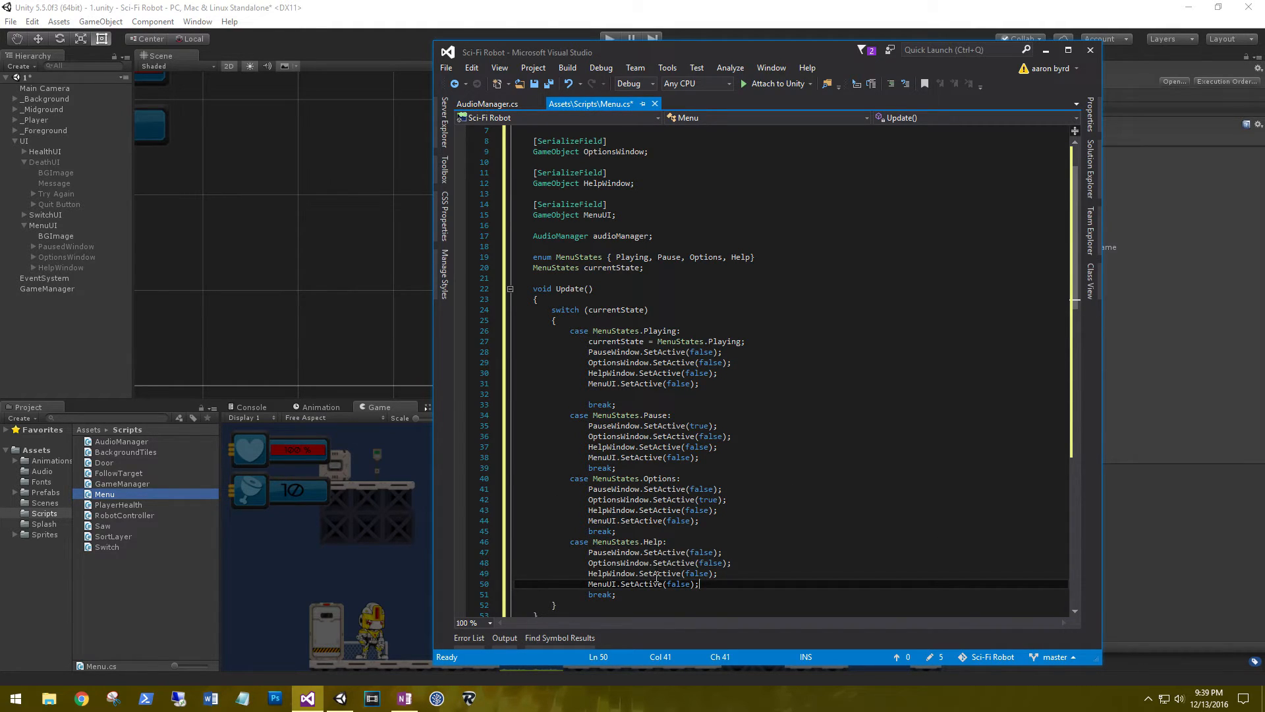
double_click(690, 573)
type("true")
left_click(848, 520)
scroll(764, 467, "down", 1)
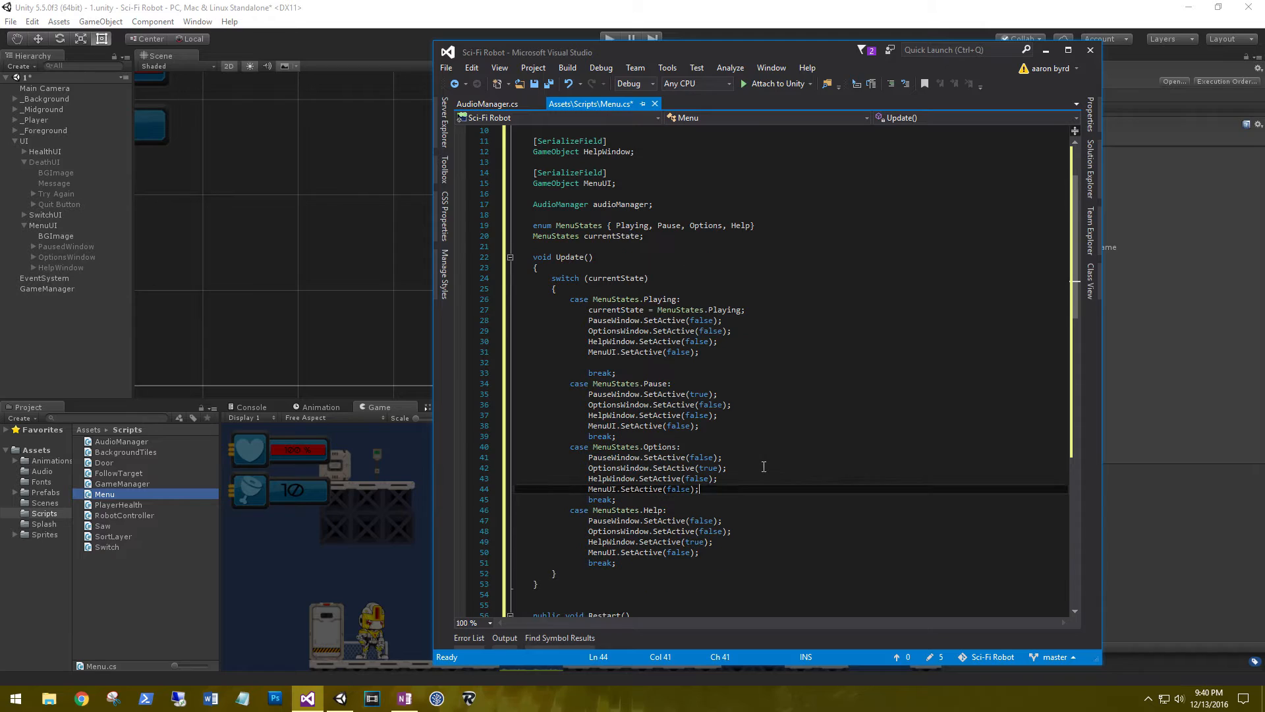
Insert a blank line above the break statement in each of the Pause, Options and Help cases.
left_click(734, 426)
key("Return")
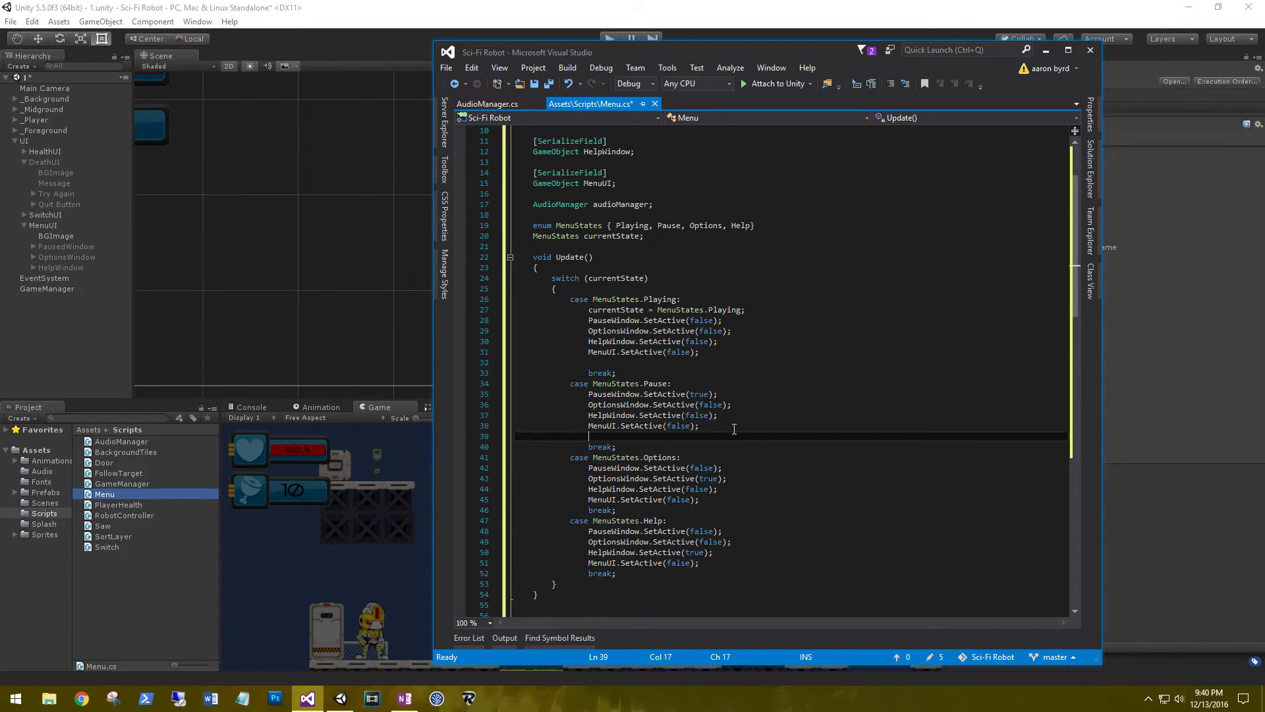
left_click(707, 497)
key("Return")
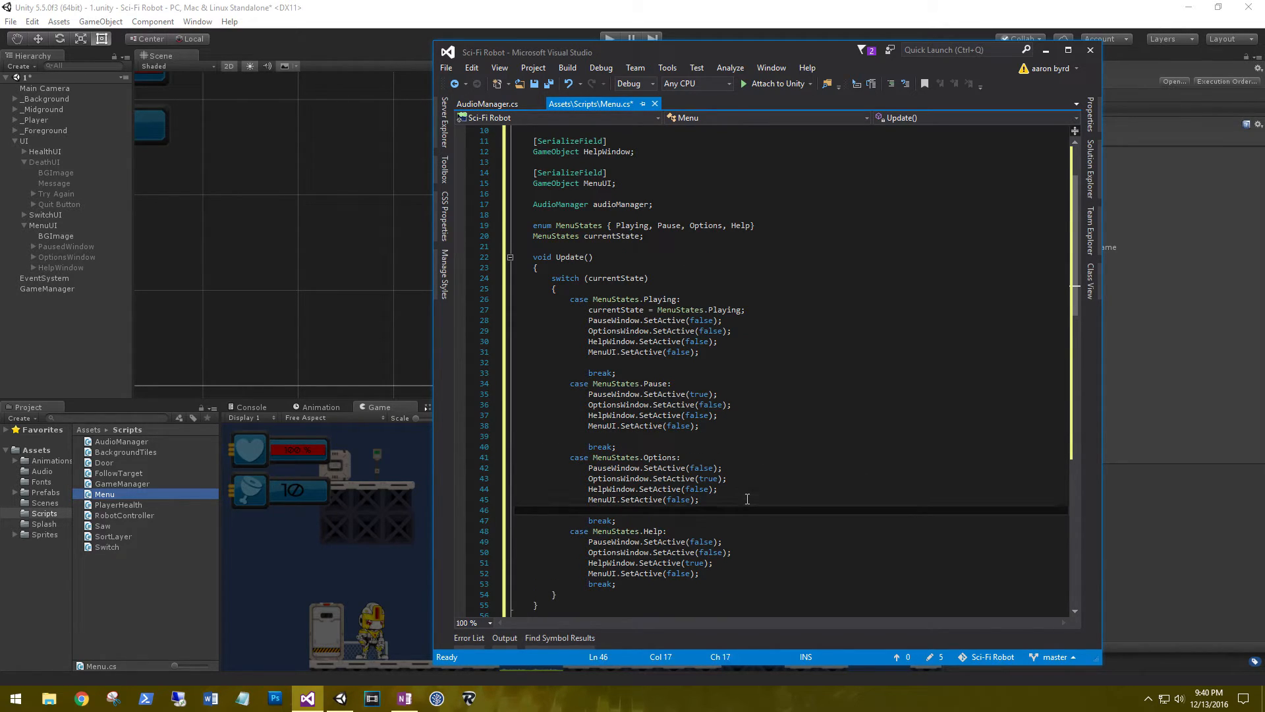
left_click(710, 572)
key("Return")
scroll(822, 461, "down", 3)
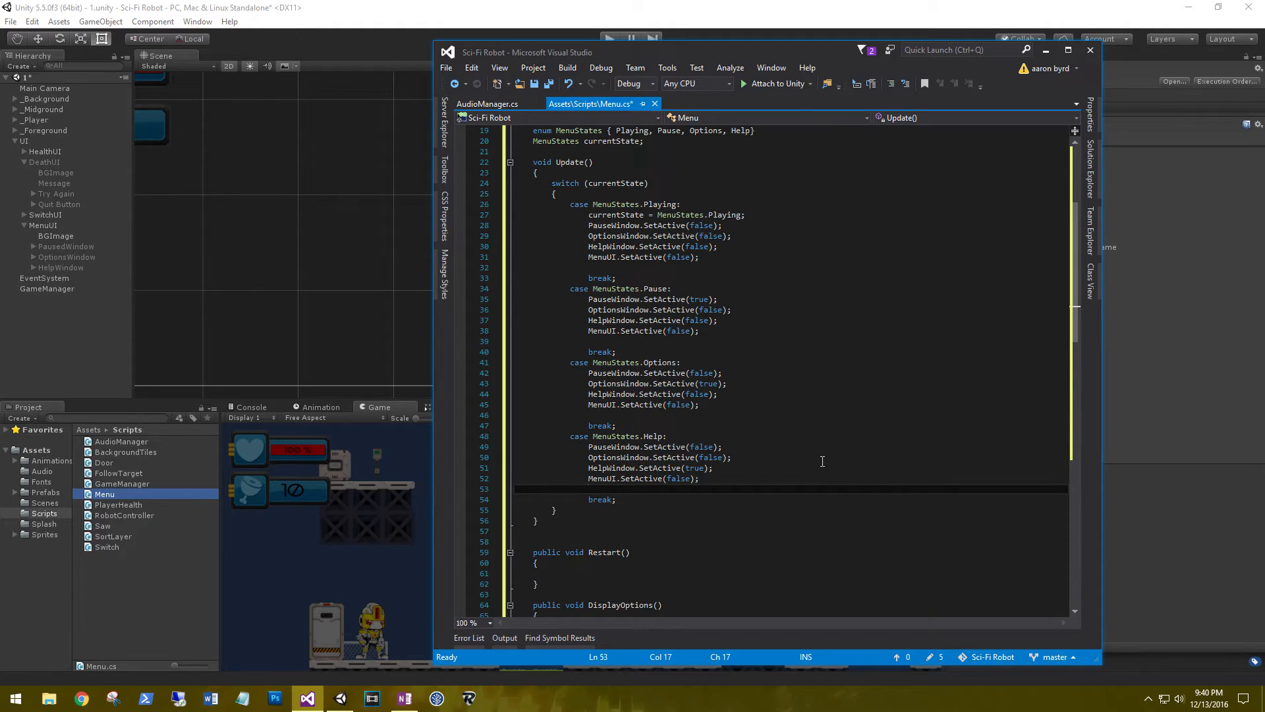
Add Time.timeScale = 0; below the MenuUI line in the Help case and in the Options case.
type("Time.ti")
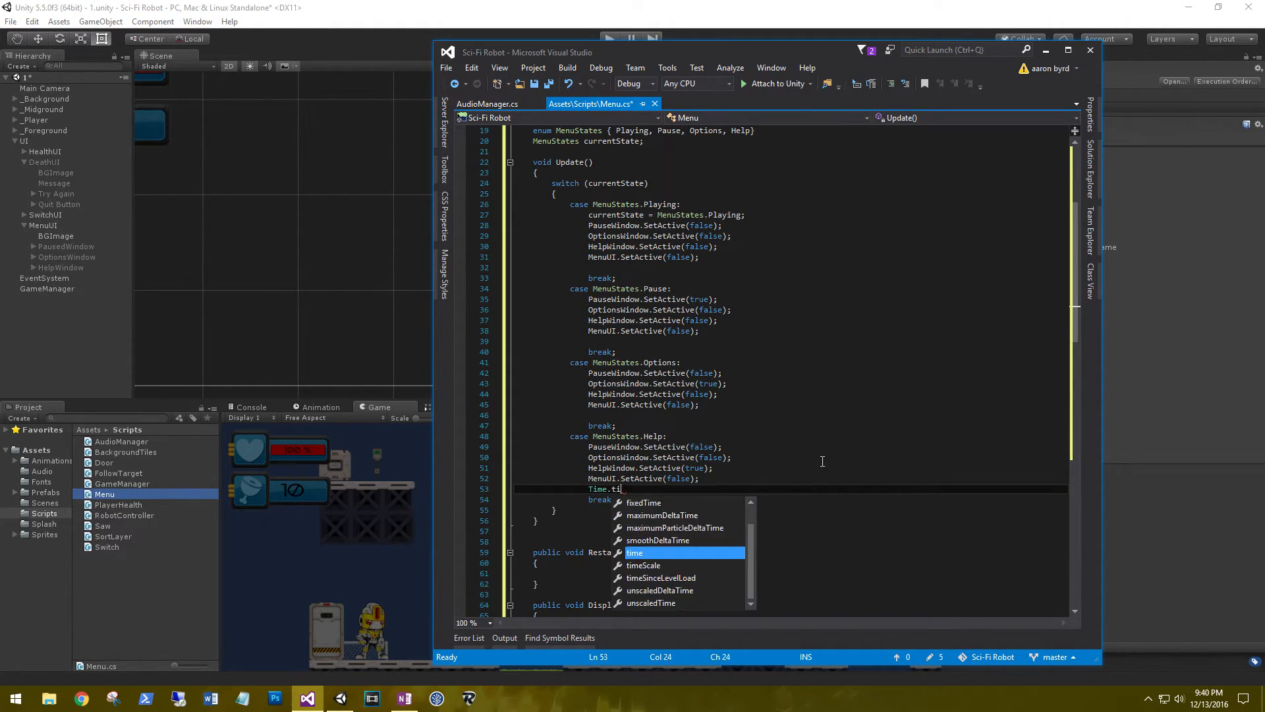
type("meScale = 0;")
key("Up")
key("Up")
key("Up")
key("Up")
key("Up")
key("Up")
key("Up")
key("Up")
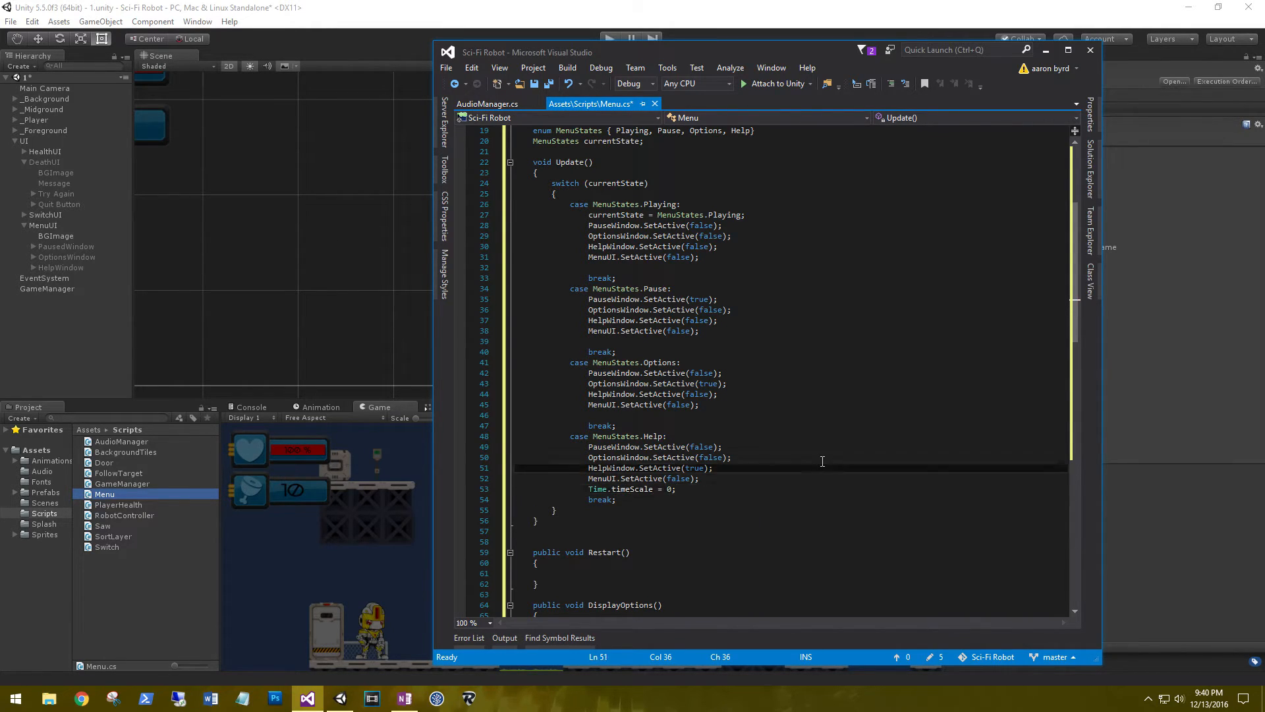
key("End")
key("Return")
type("Time.timeScale")
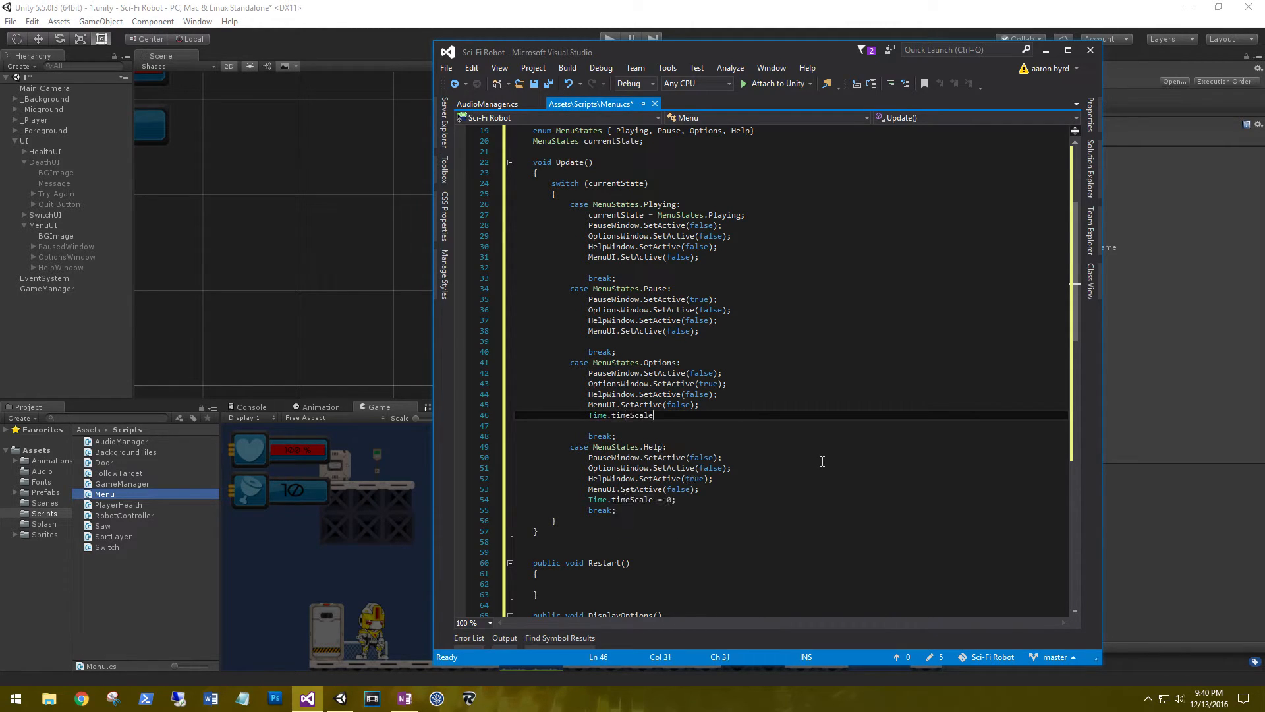
type(" = 0;")
Add Time.timeScale = 0; below the MenuUI line in the Pause case, keeping a blank line above its break.
key("Up")
key("Up")
key("Up")
key("Up")
key("Up")
key("Return")
key("Up")
type("time.timeScale")
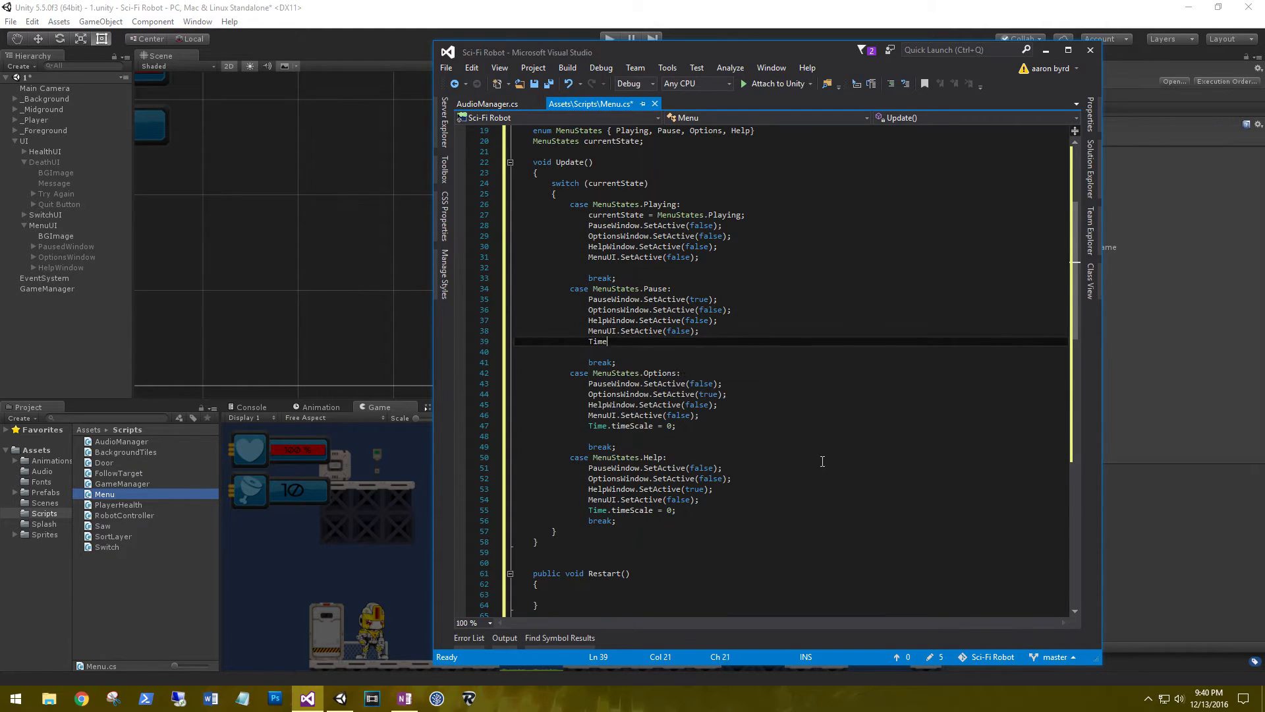
type("0;")
Add Time.timeScale = 1; below the MenuUI line in the Playing case, keeping a blank line above its break.
key("Up")
key("Up")
key("Up")
key("Up")
key("Up")
key("Up")
key("Up")
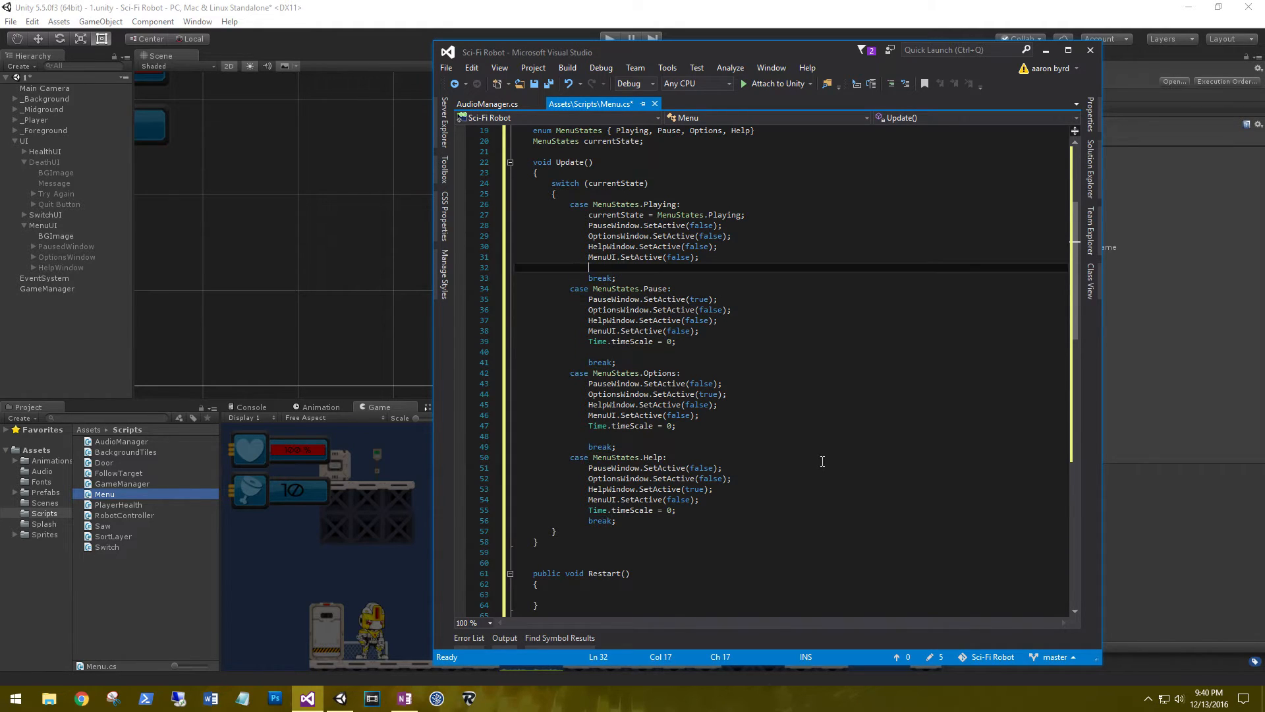
key("Return")
key("Up")
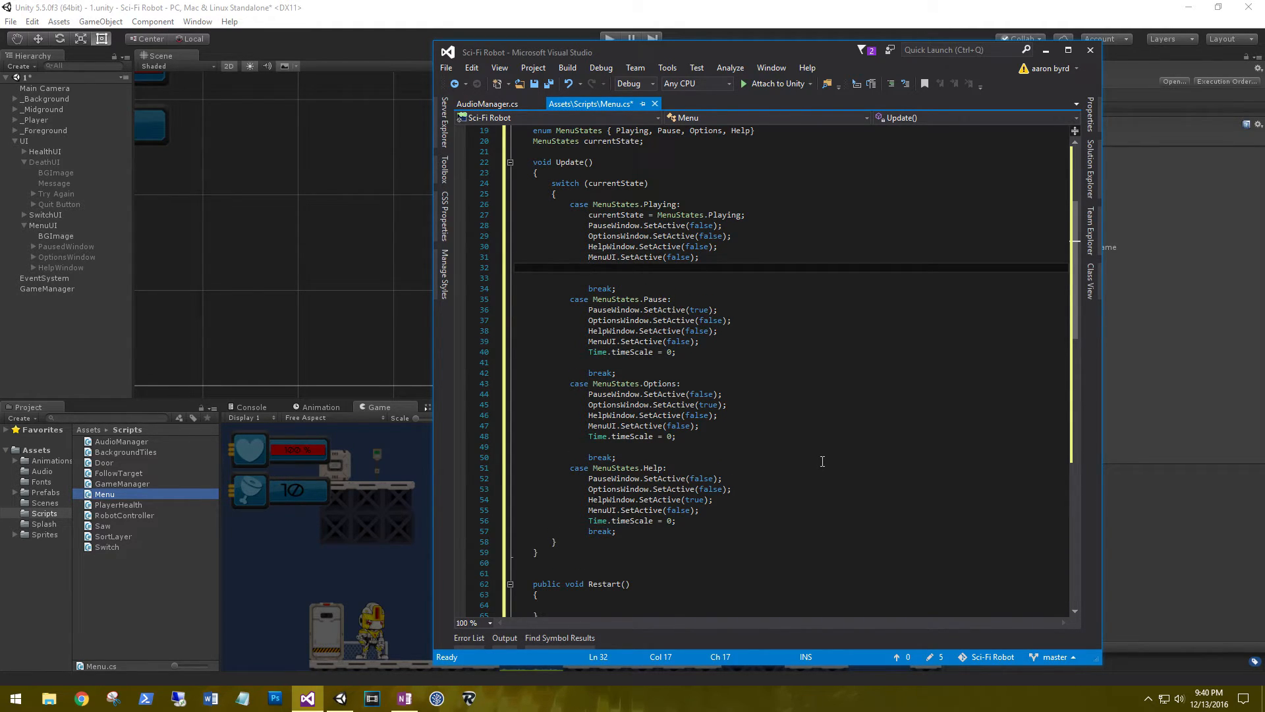
type("Time.ti")
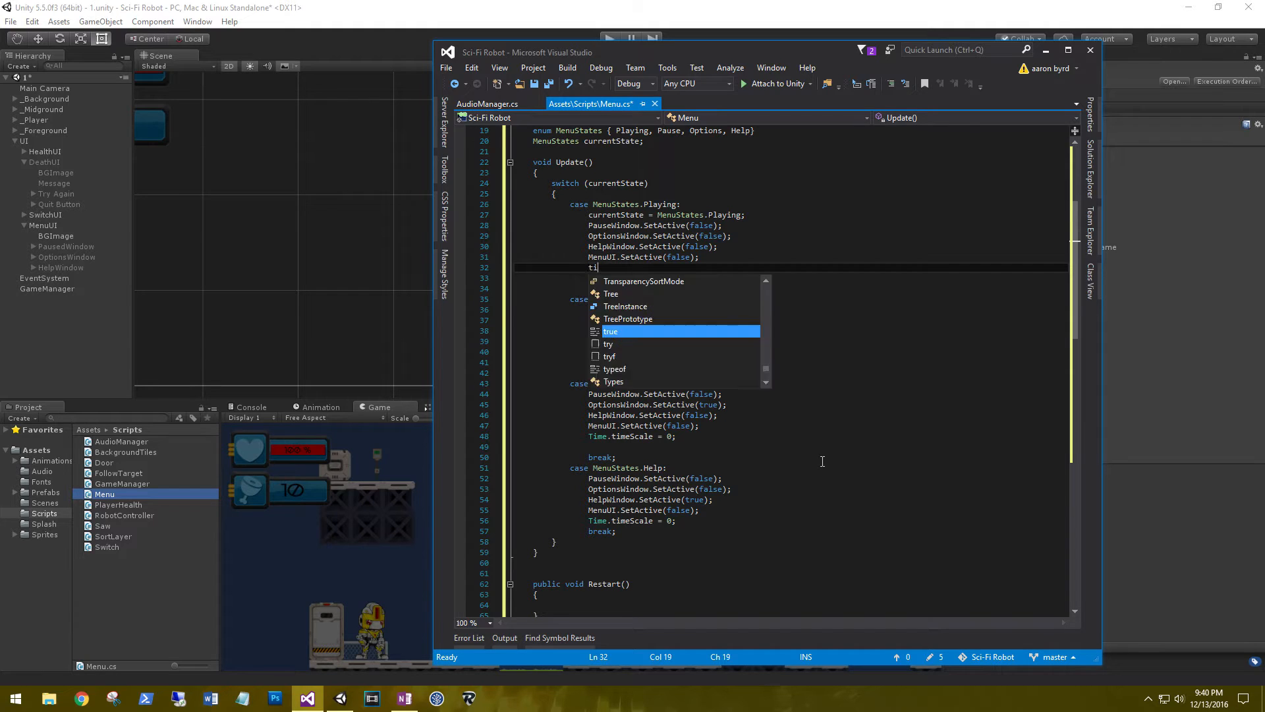
type("meScale = 1;")
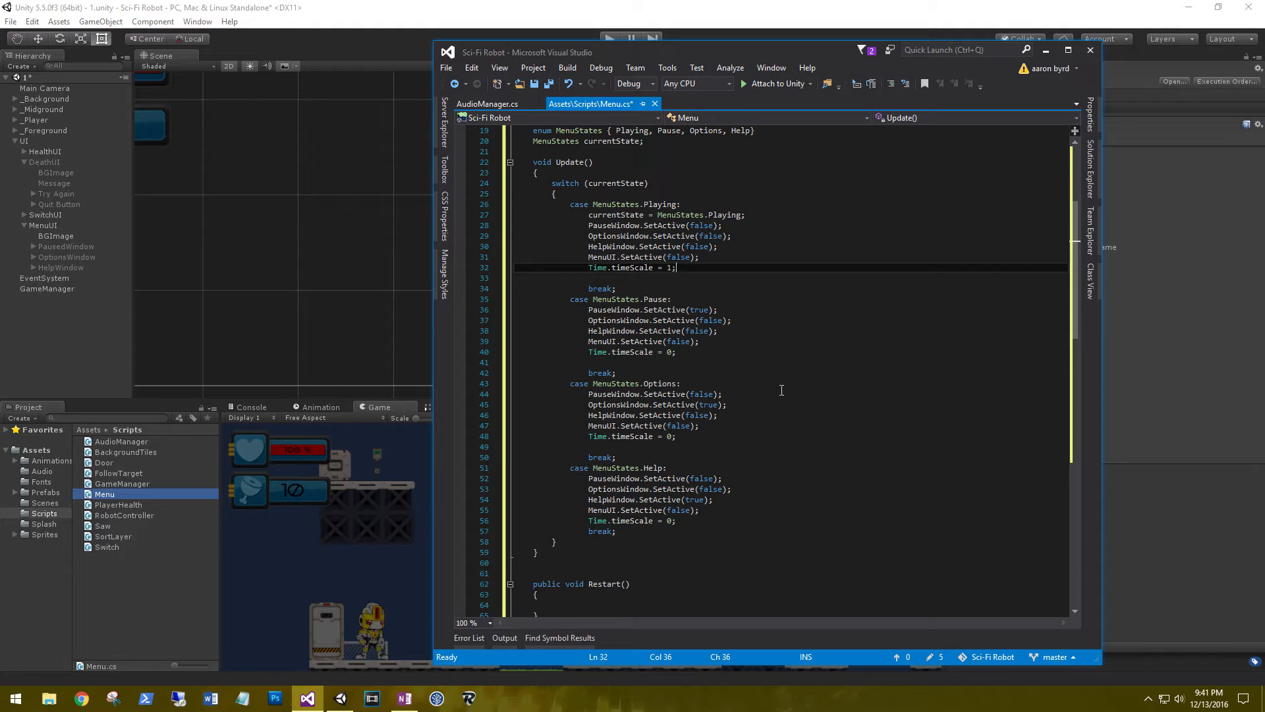
Insert two blank lines above the switch statement at the start of Update.
key("Up")
key("Up")
key("Up")
key("Up")
key("Up")
key("Up")
key("Up")
key("Up")
key("Up")
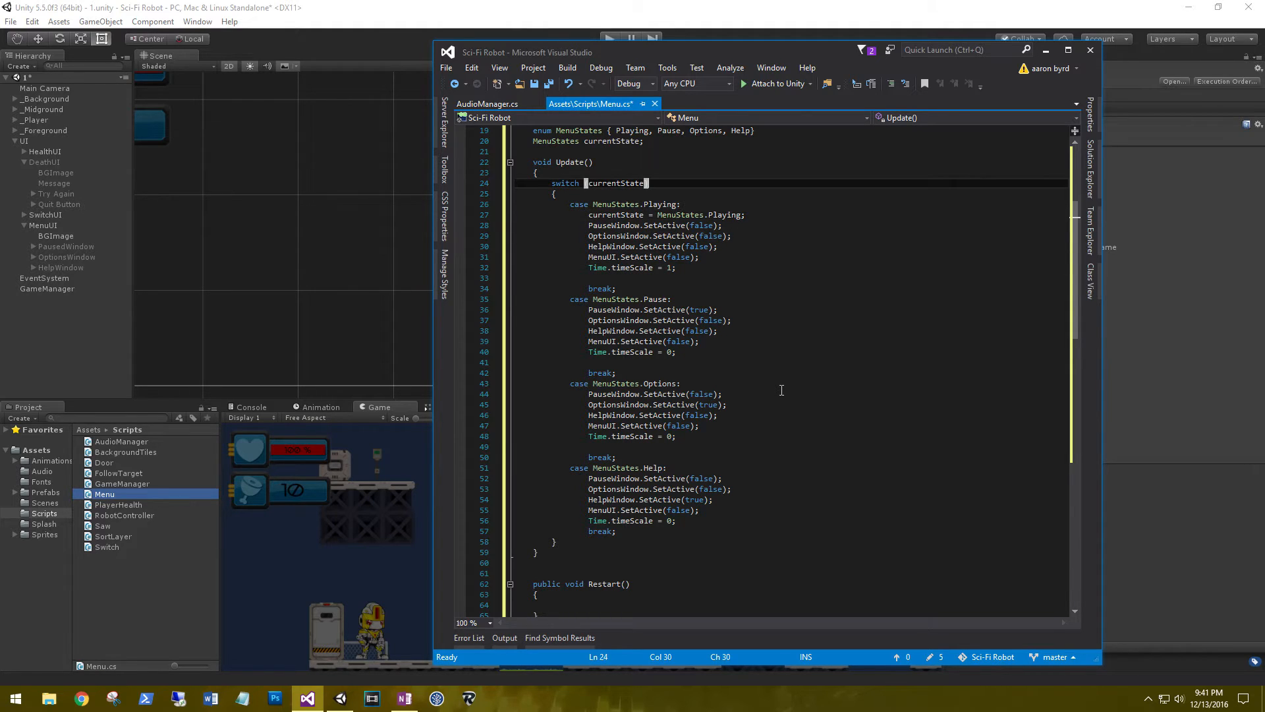
key("Return")
key("Return")
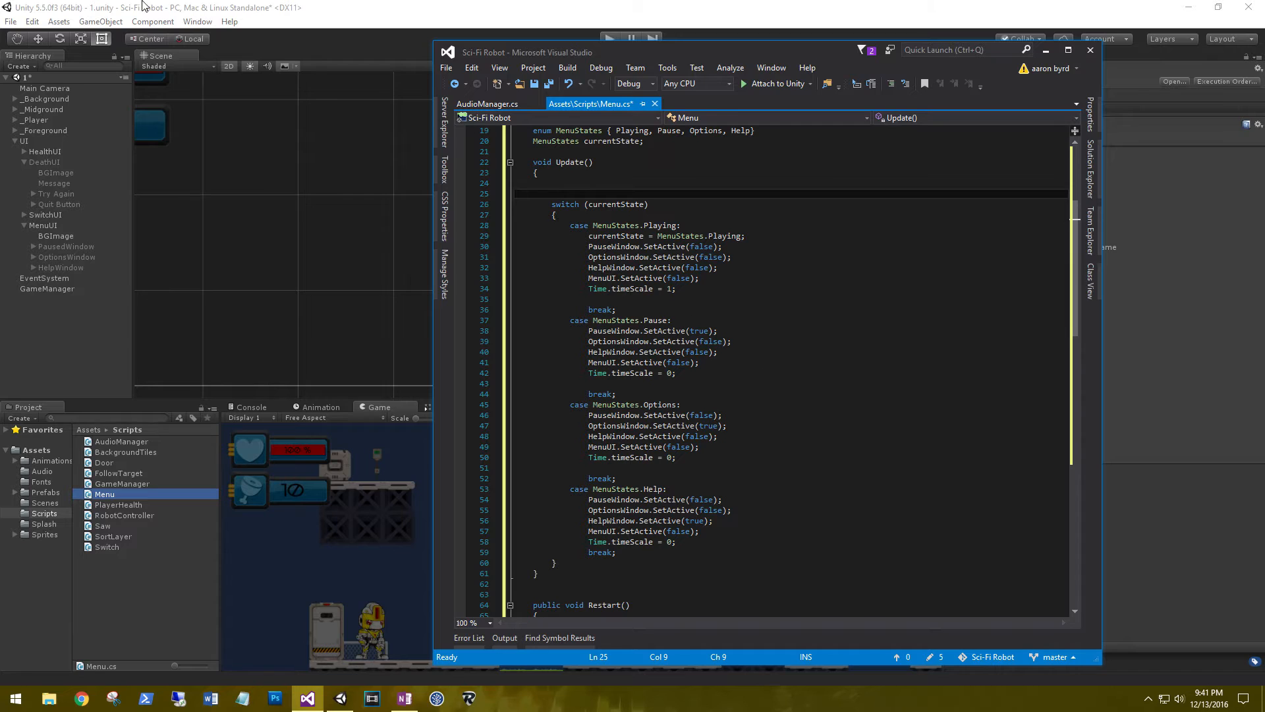
Switch to Unity, open the project's Input settings and copy the Positive Button value of the Cancel axis.
left_click(158, 7)
left_click(32, 21)
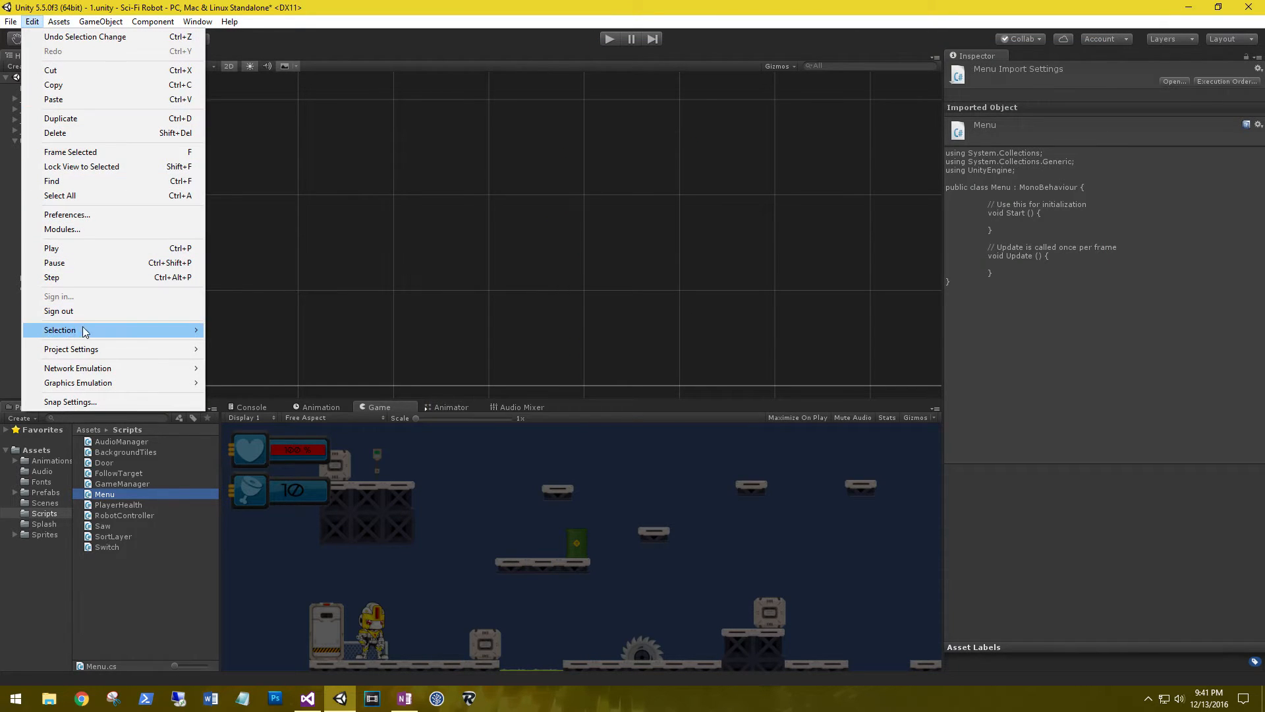
mouse_move(87, 349)
left_click(250, 352)
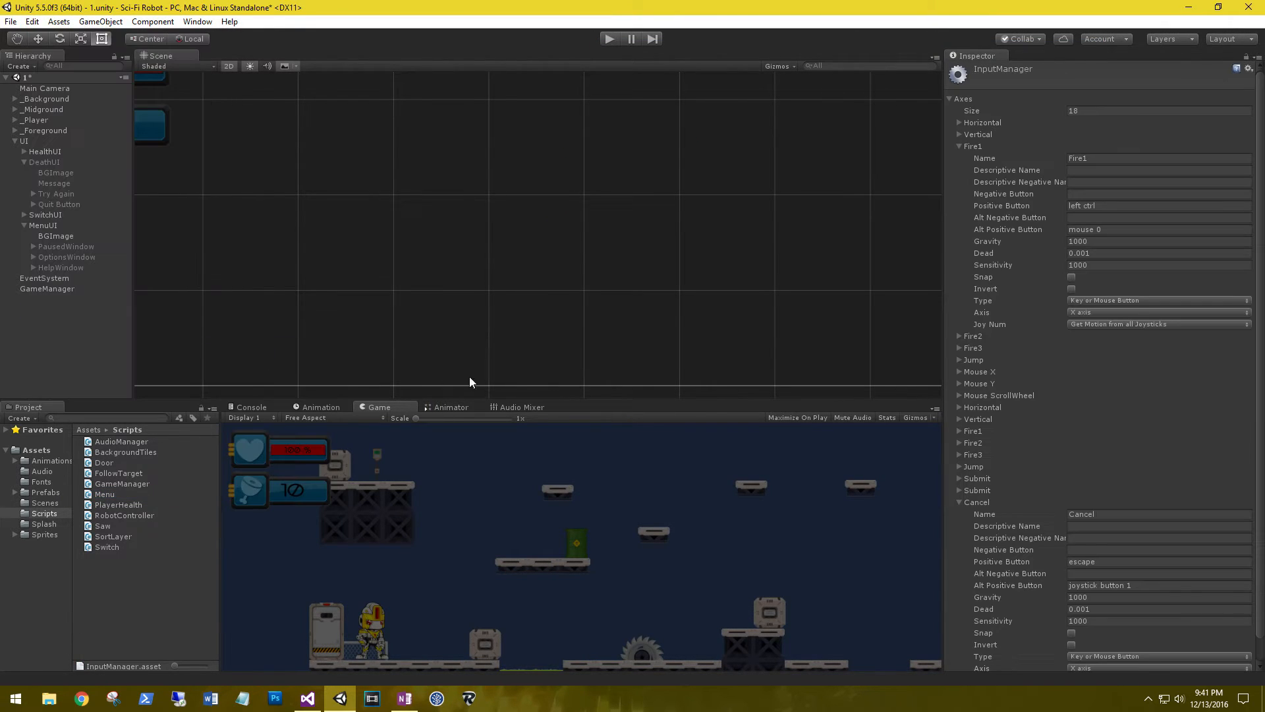
scroll(1040, 268, "down", 1)
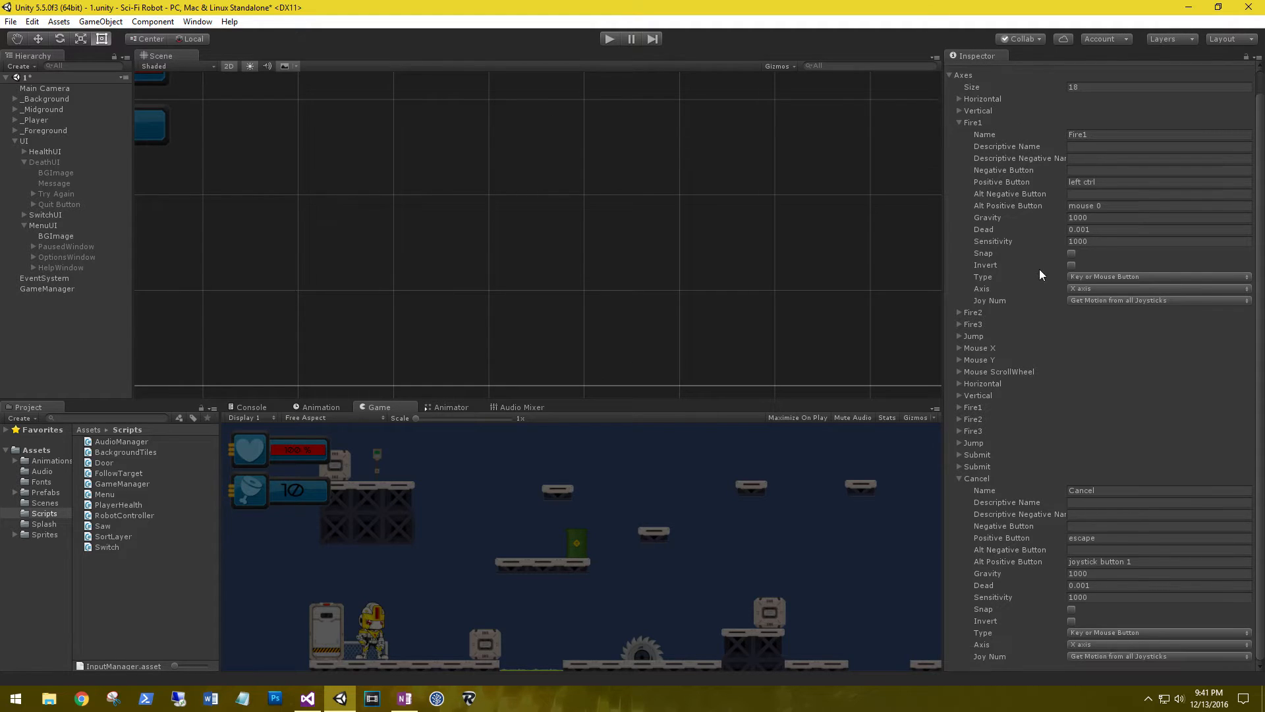
left_click(1112, 539)
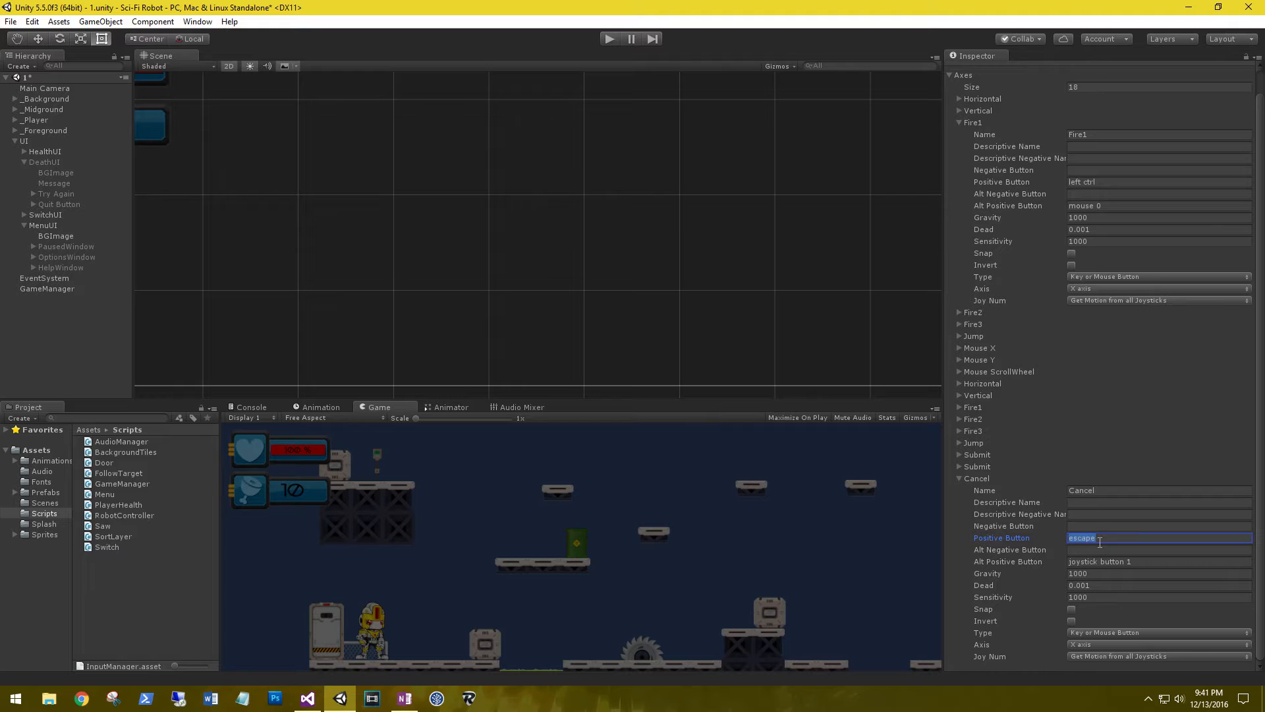
right_click(1079, 539)
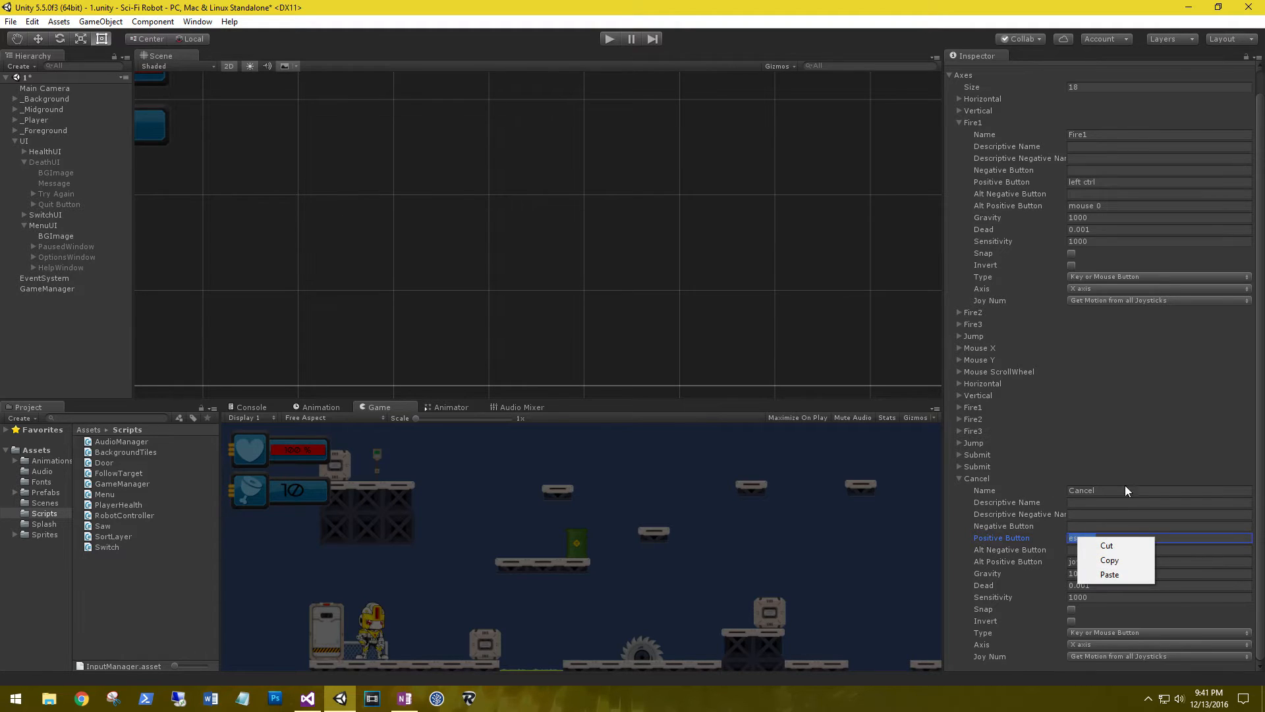
left_click(1113, 559)
Return to Visual Studio and start an if statement above the switch in Update that checks Input.GetKeyDown("escape").
left_click(307, 700)
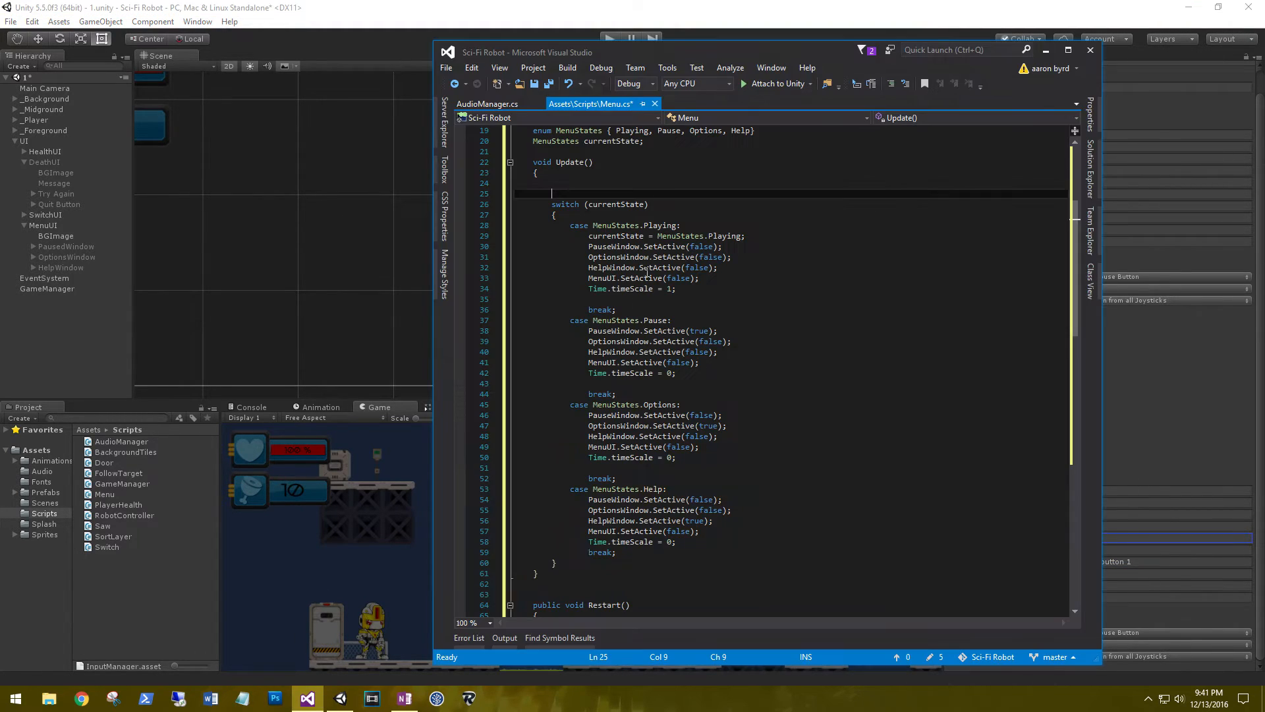
left_click(592, 185)
type("if(Input")
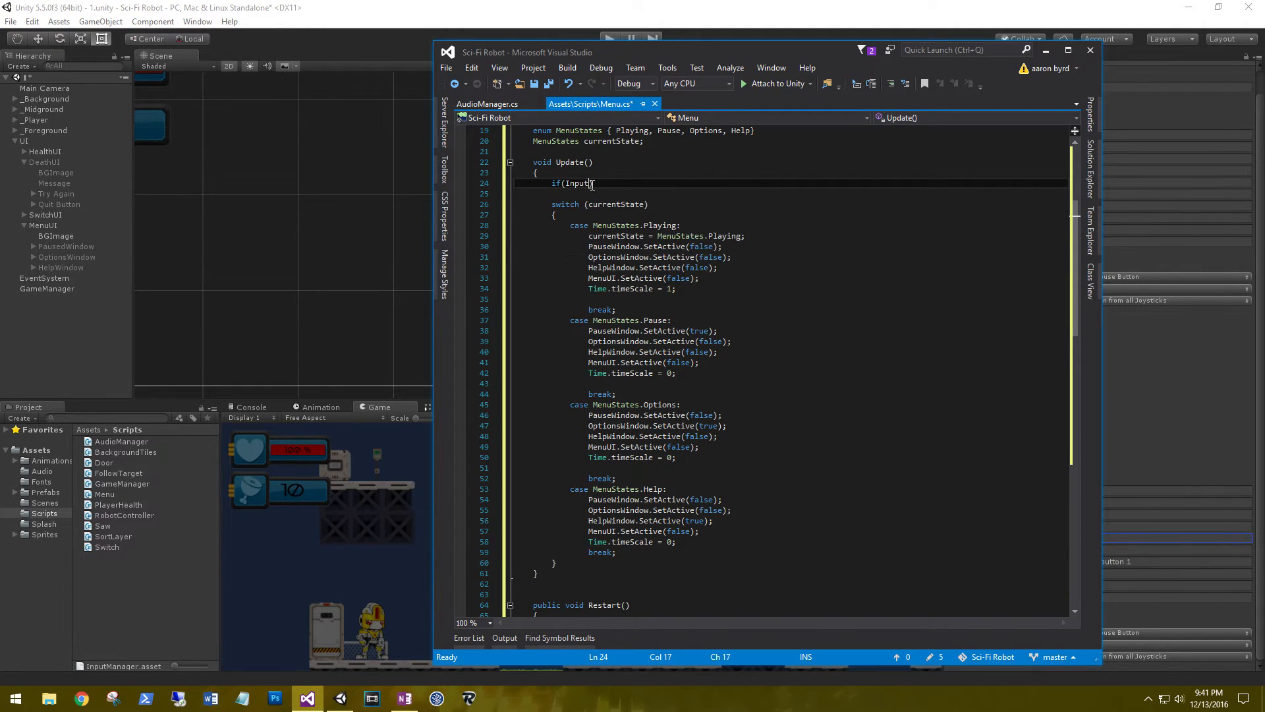
type(".getke")
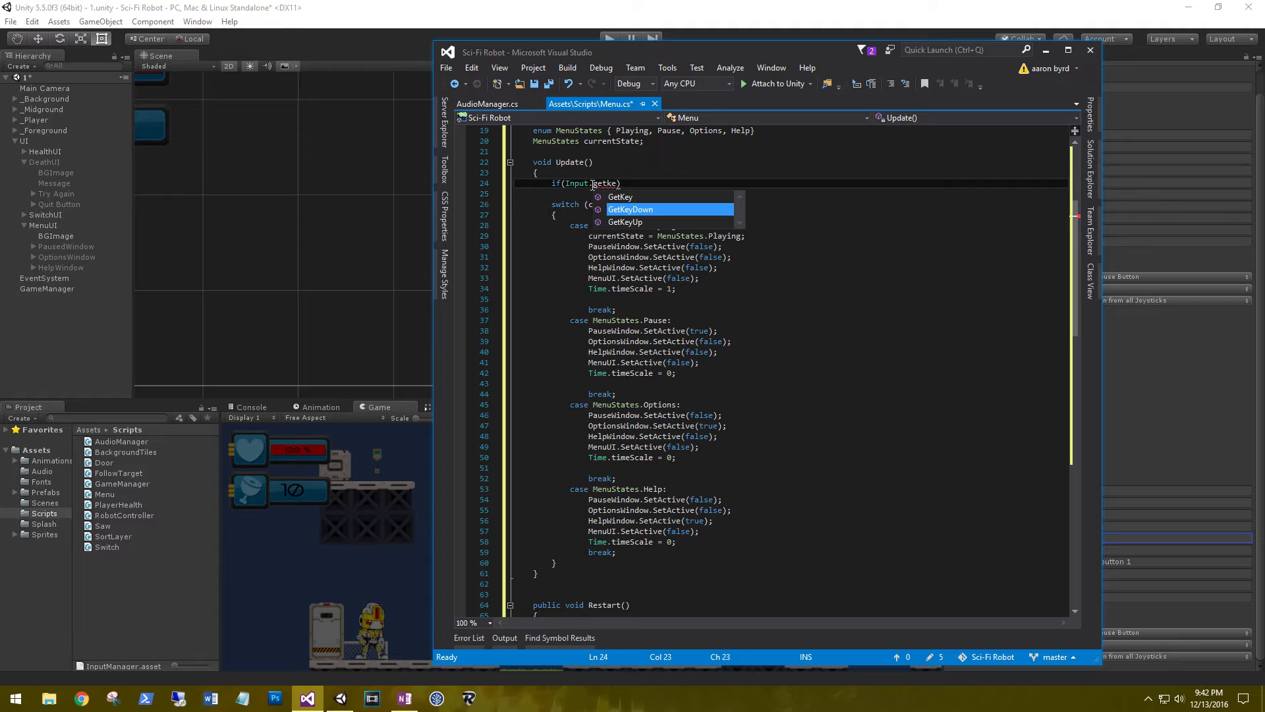
type("(\"")
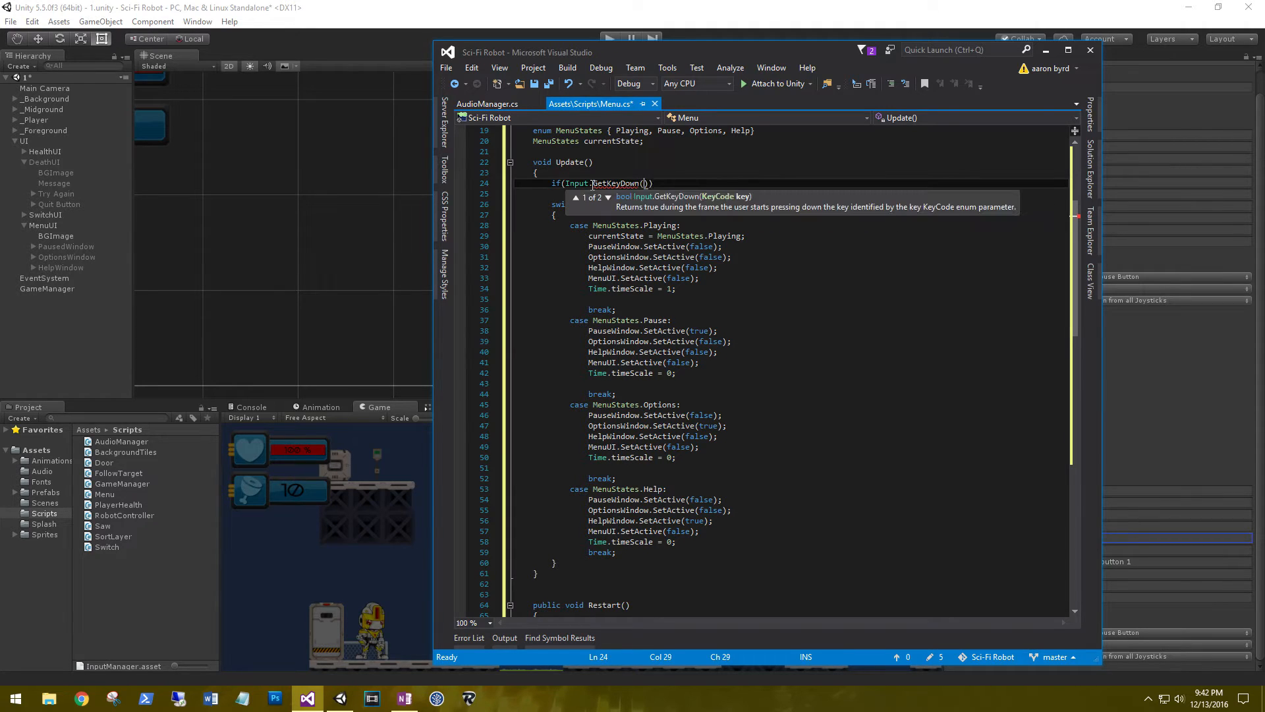
type("escape\")")
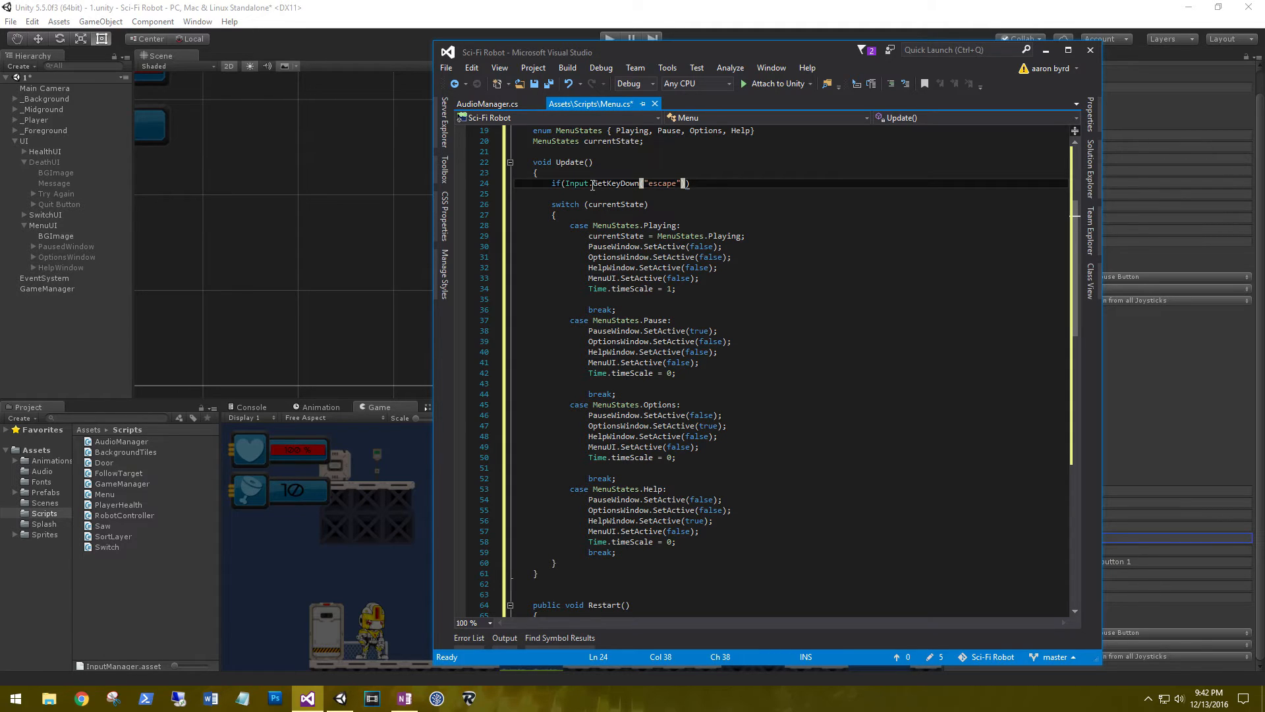
Extend the if condition with && currentState == MenuStates.Pause and add a braced body below it.
type(" && currentState ==")
key("Escape")
type("MenuStates")
key("Escape")
type(".Pause)")
key("Return")
type("{")
key("Return")
key("Return")
Inside the if body, assign currentState = MenuStates.Playing;.
type("currentState = me")
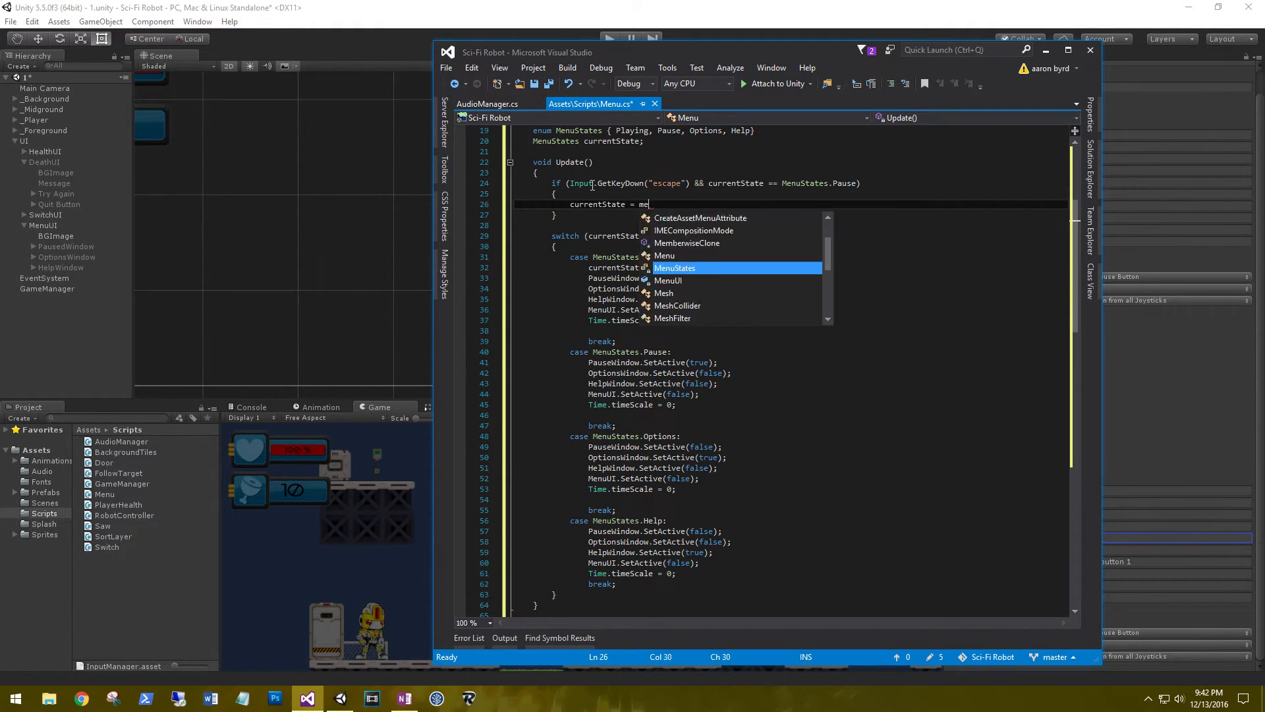
key("Tab")
type(".pl")
key("Tab")
type(";")
Below the if block, add an else if that checks Input.GetKeyDown("escape") && currentState == MenuStates.Playing.
key("Down")
key("Return")
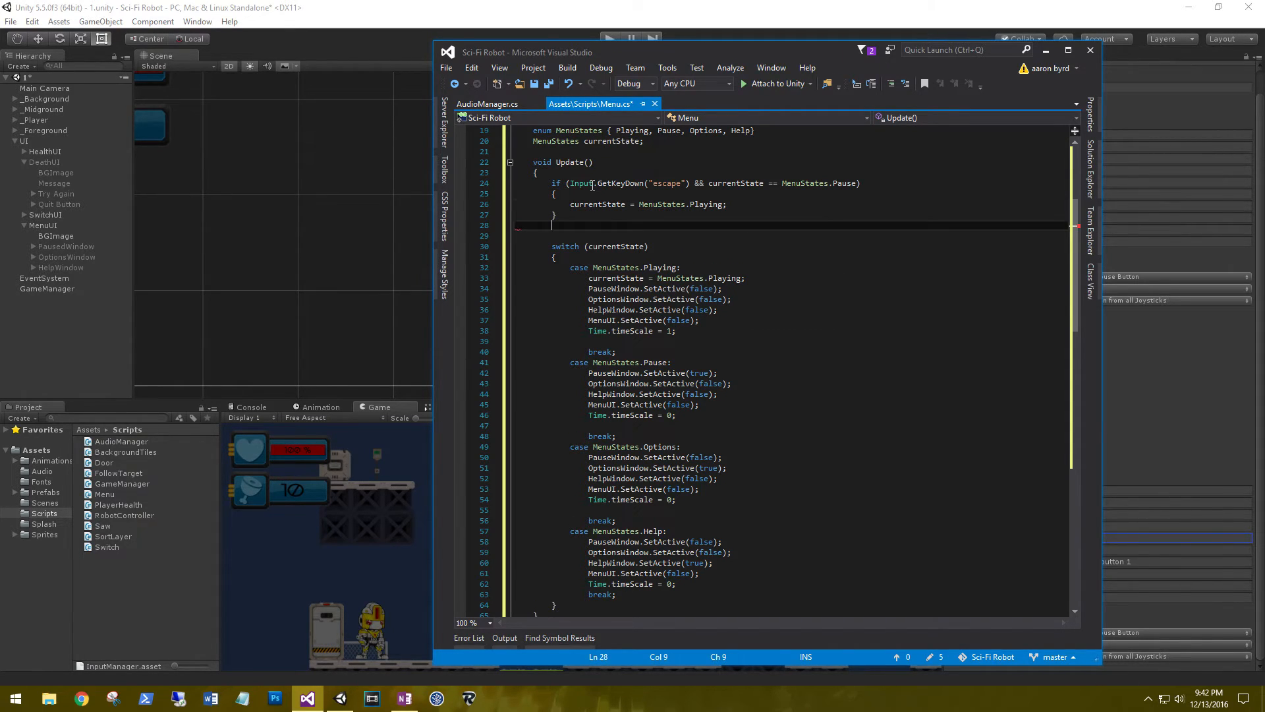
type("else if(Input.getKeyDown(\"escape\")")
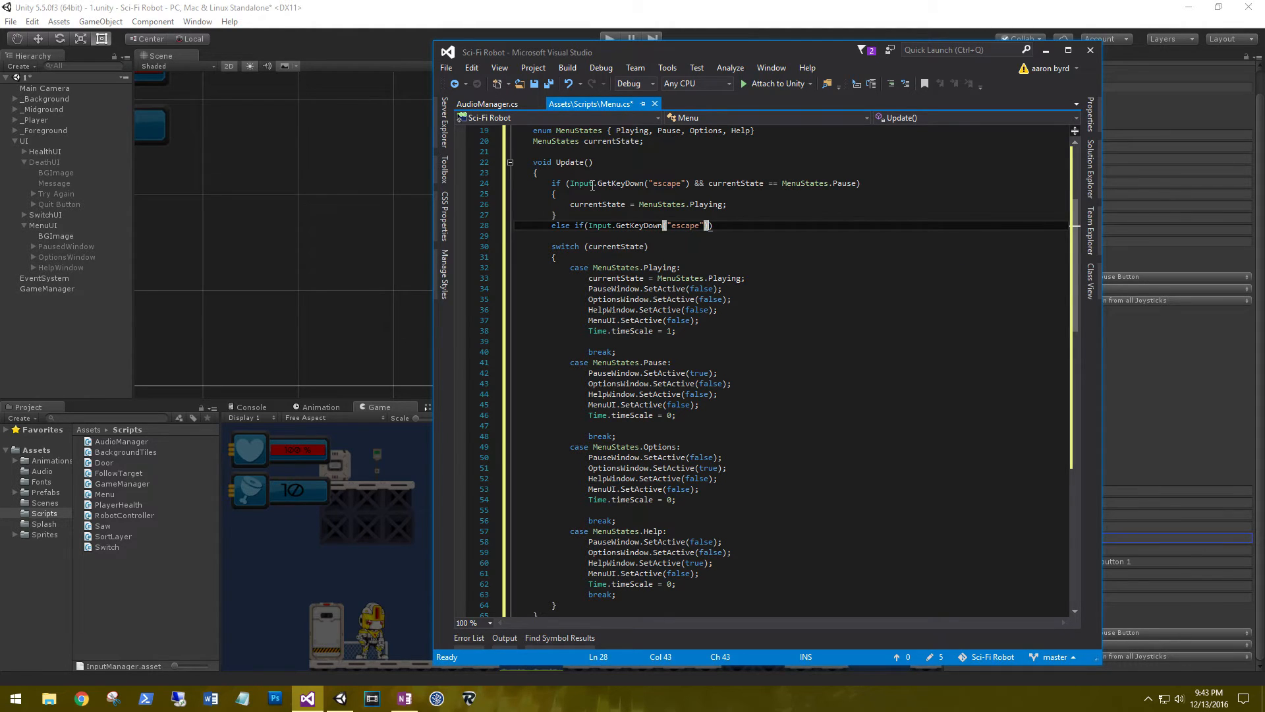
type(" && currentState == men")
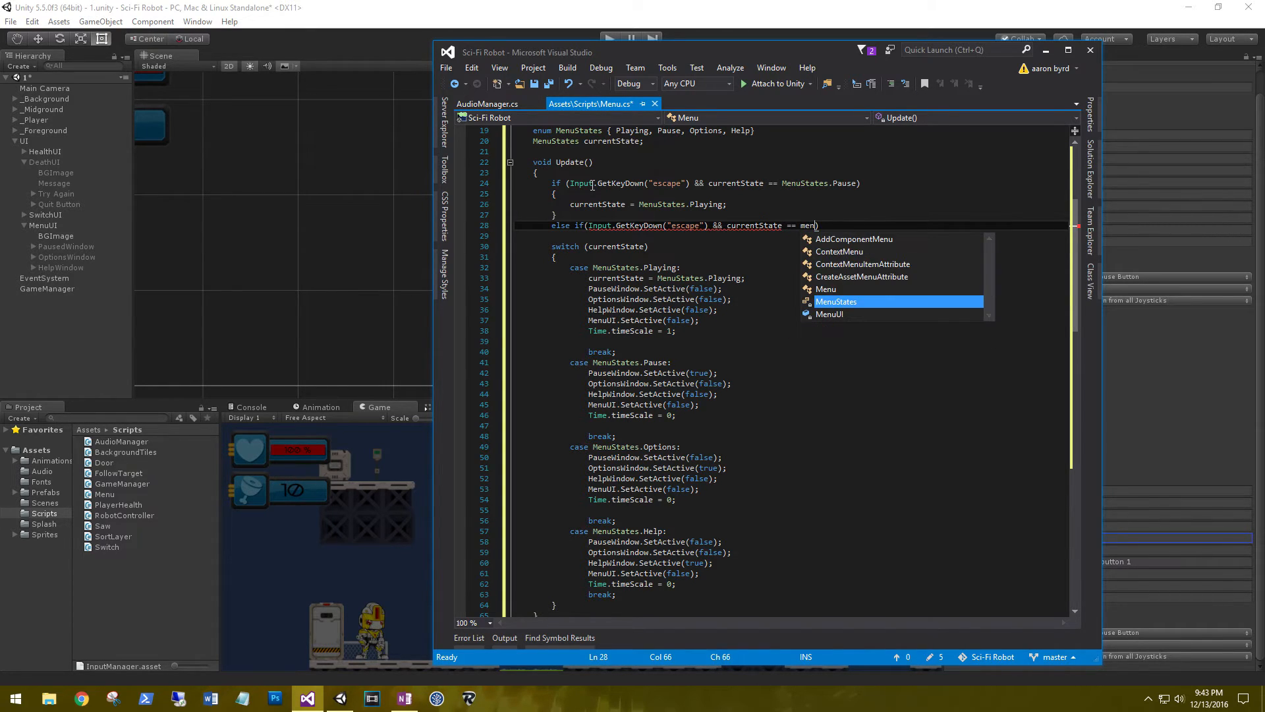
type(".")
type("Playing)")
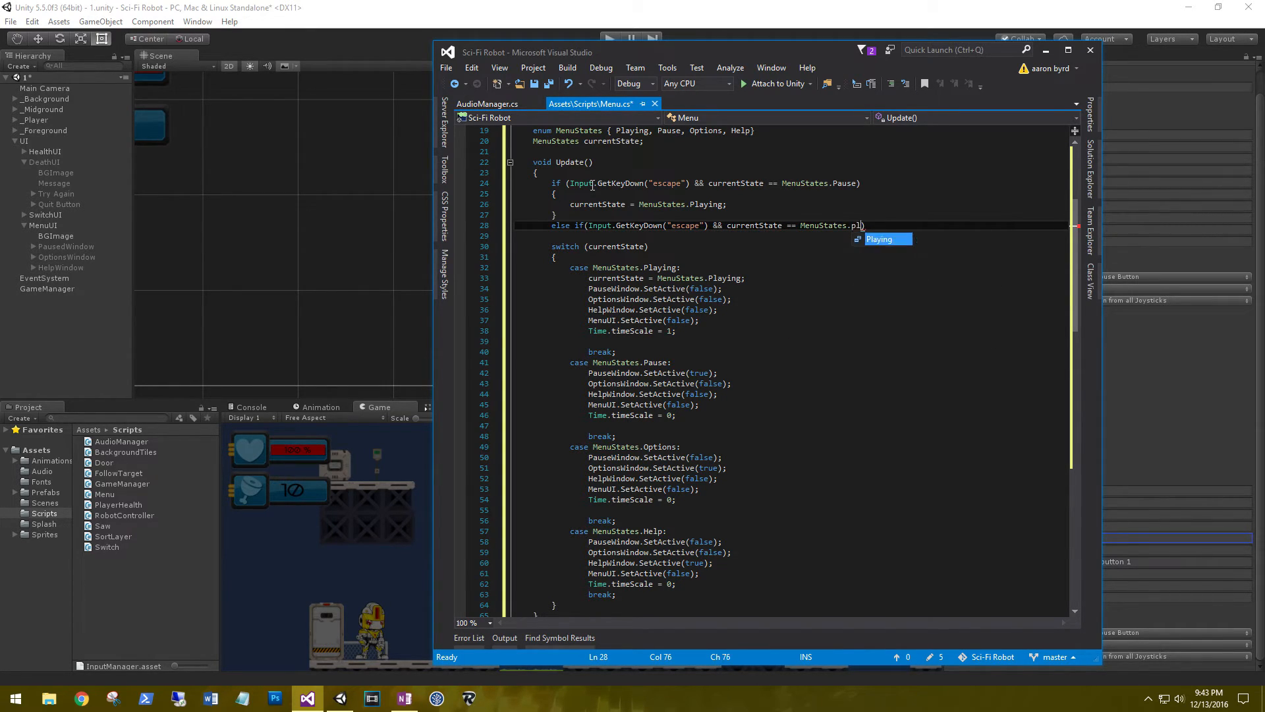
Give the else if a braced body that assigns currentState = MenuStates.Pause;.
key("Return")
type("{")
key("Return")
type("currentState.")
key("BackSpace")
type("= men")
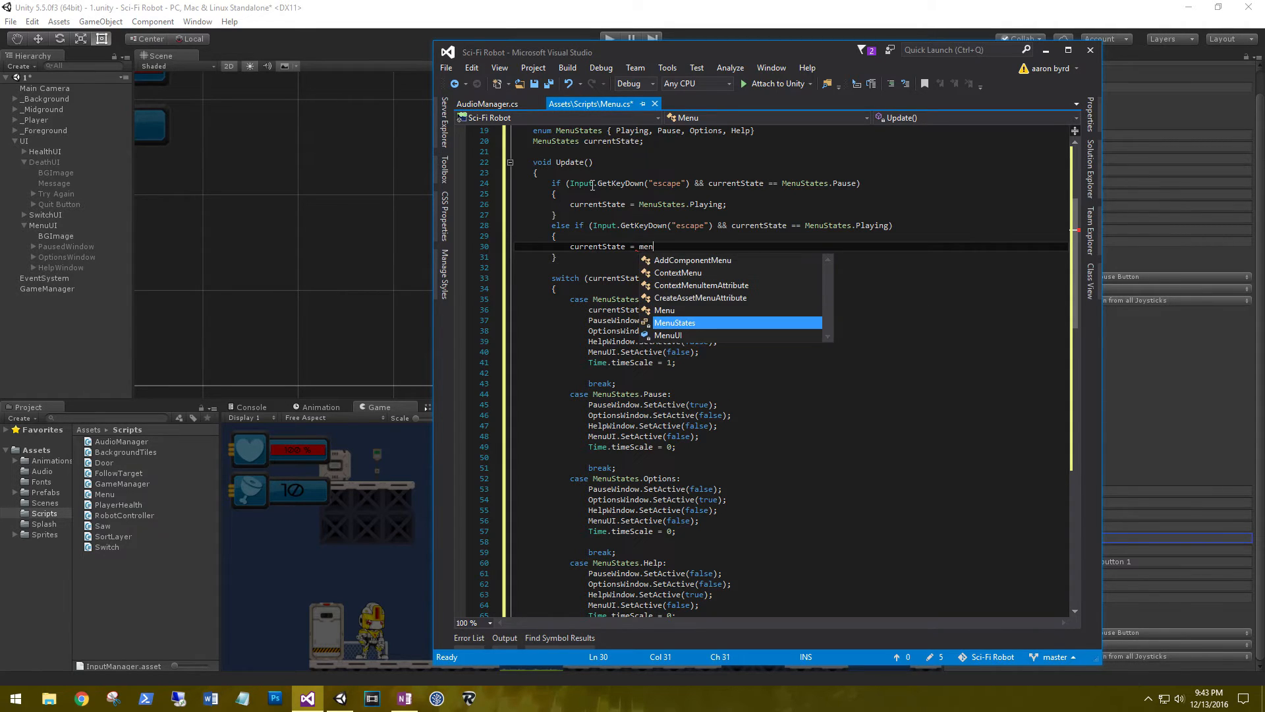
key("Tab")
type(".")
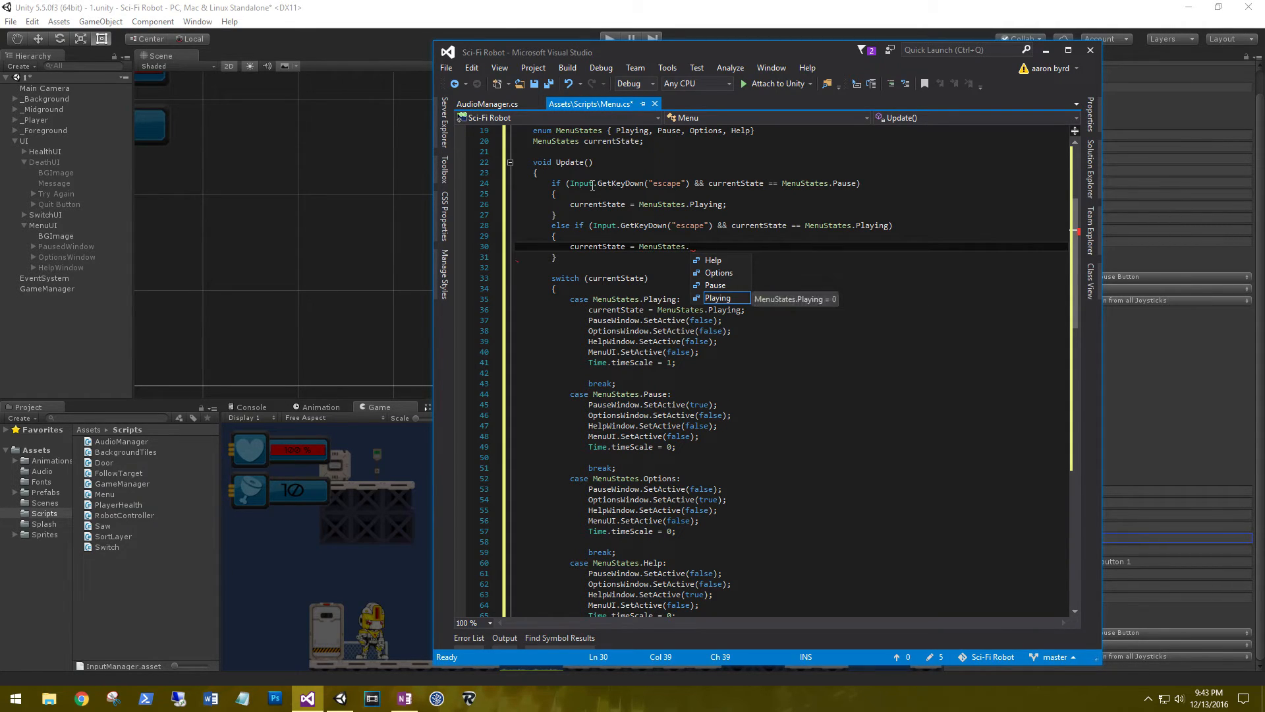
type("Pause;")
left_click(737, 205)
left_click(566, 258)
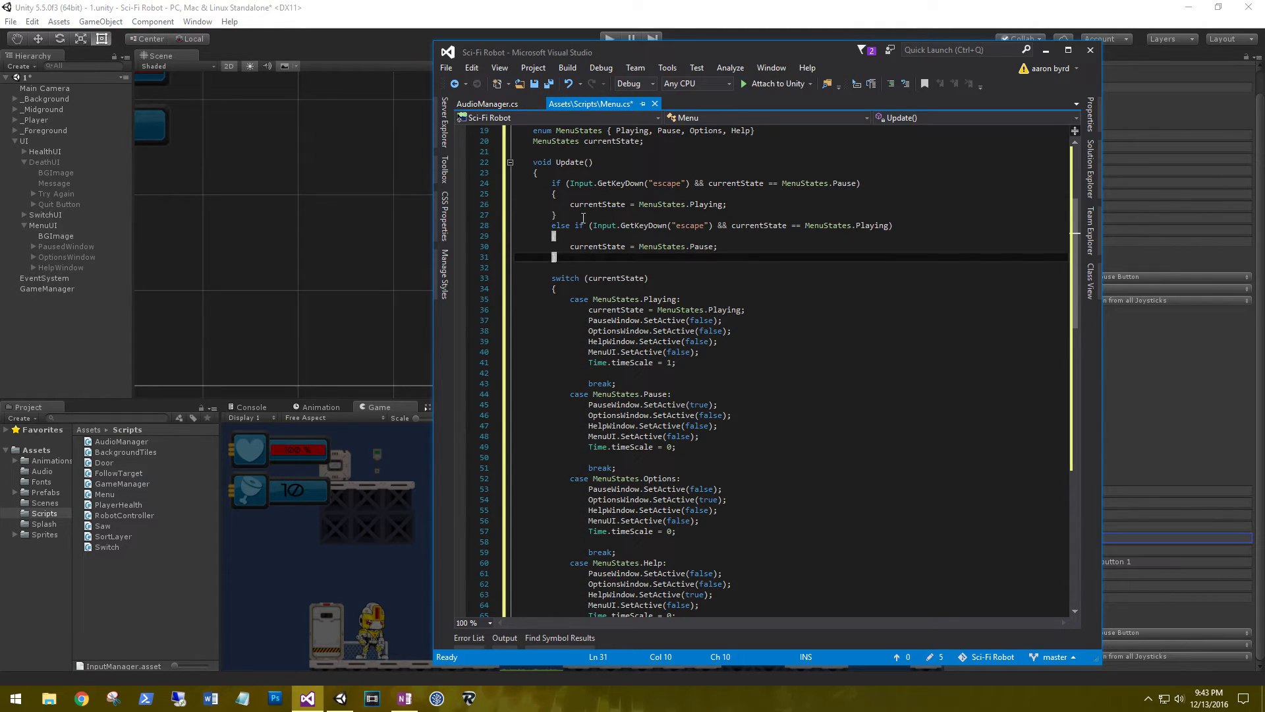
Review the two escape-key conditions in Update() and their state assignments, and look over the empty menu methods below the switch.
mouse_move(560, 215)
left_mouse_down()
mouse_move(542, 181)
mouse_move(571, 196)
left_mouse_up()
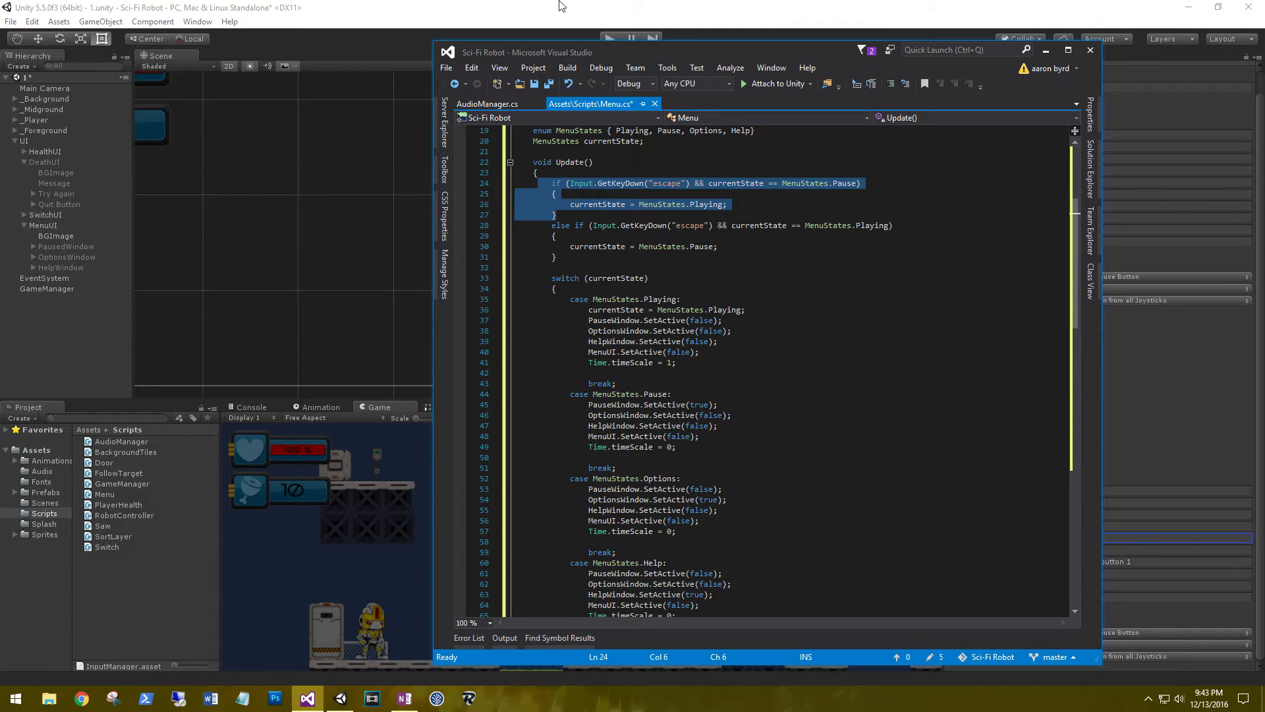
left_click(634, 196)
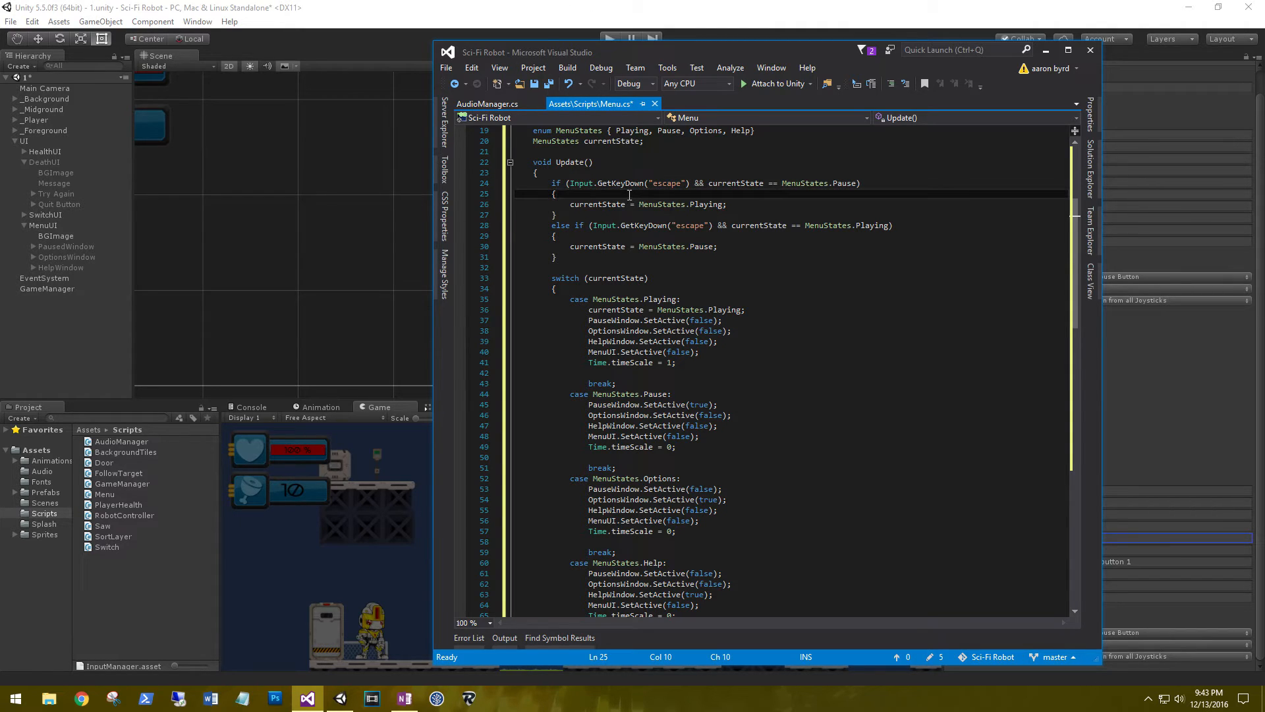
left_click_drag(752, 205, 570, 205)
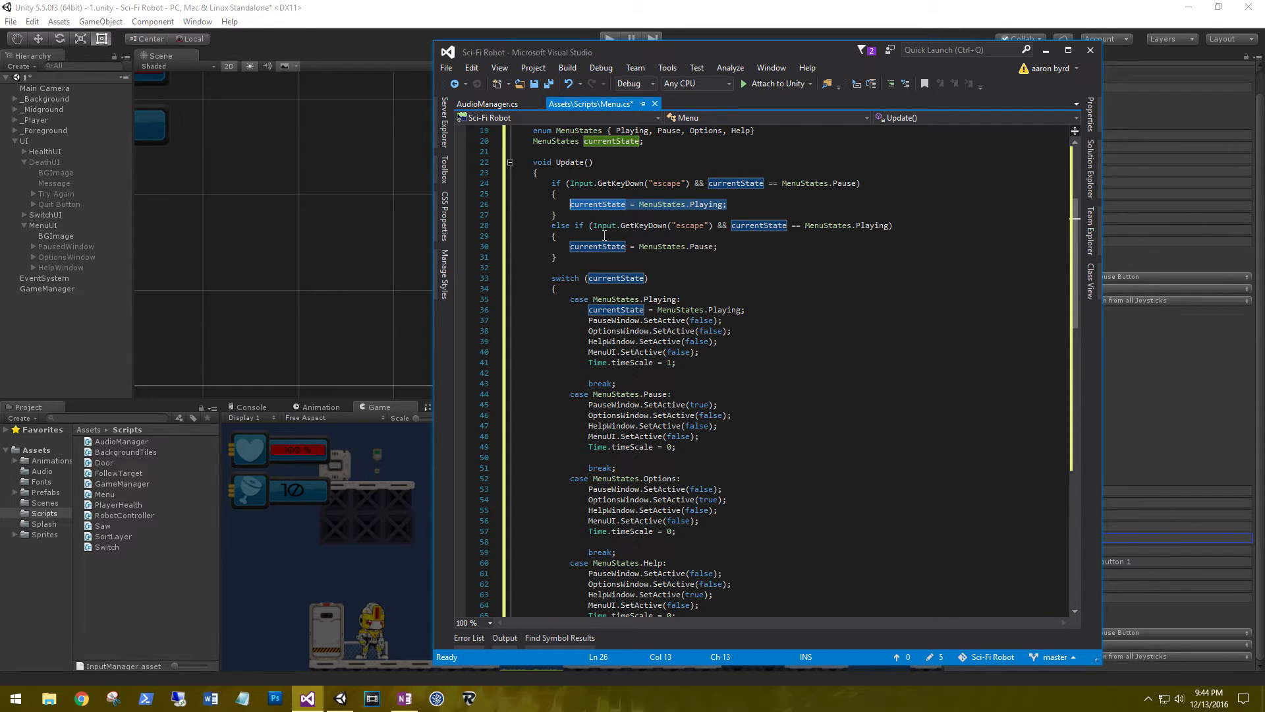
left_click(735, 247)
left_click_drag(732, 249, 636, 252)
left_click(756, 258)
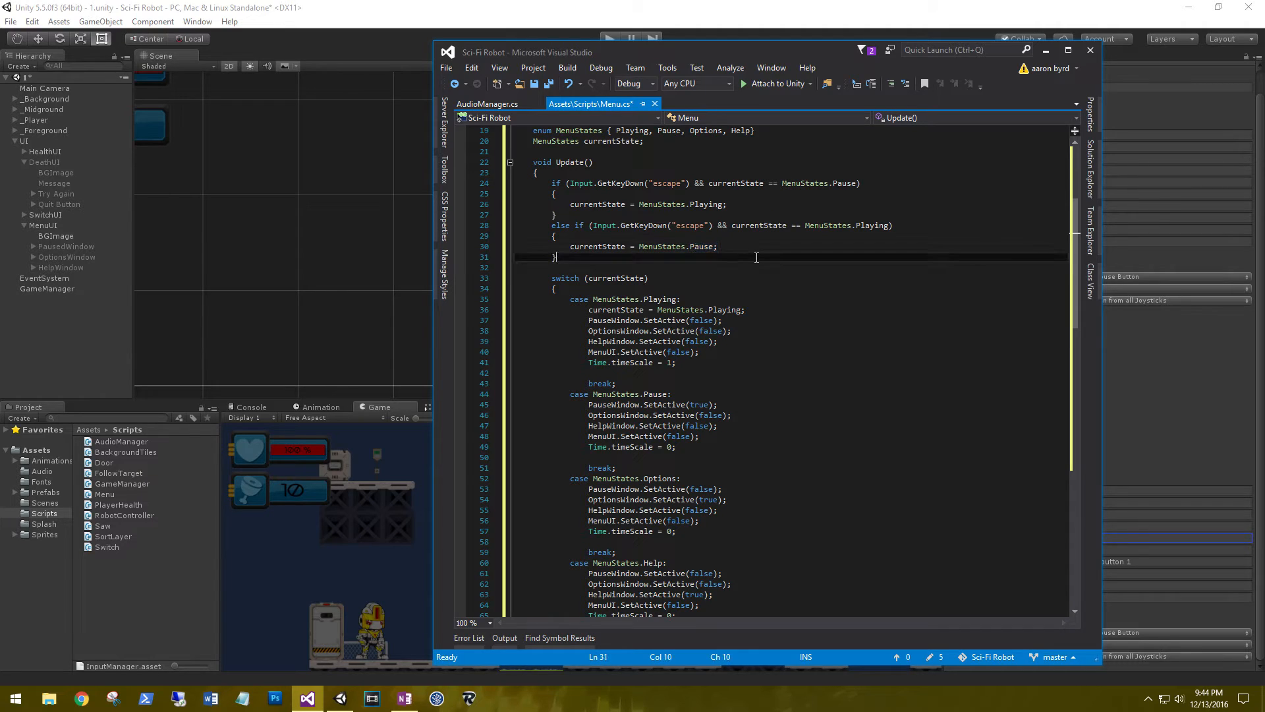
left_click(590, 264)
left_click(593, 257)
left_click_drag(718, 249, 639, 248)
left_click(745, 257)
scroll(743, 329, "down", 1)
scroll(743, 329, "down", 13)
scroll(729, 286, "down", 4)
scroll(731, 301, "up", 3)
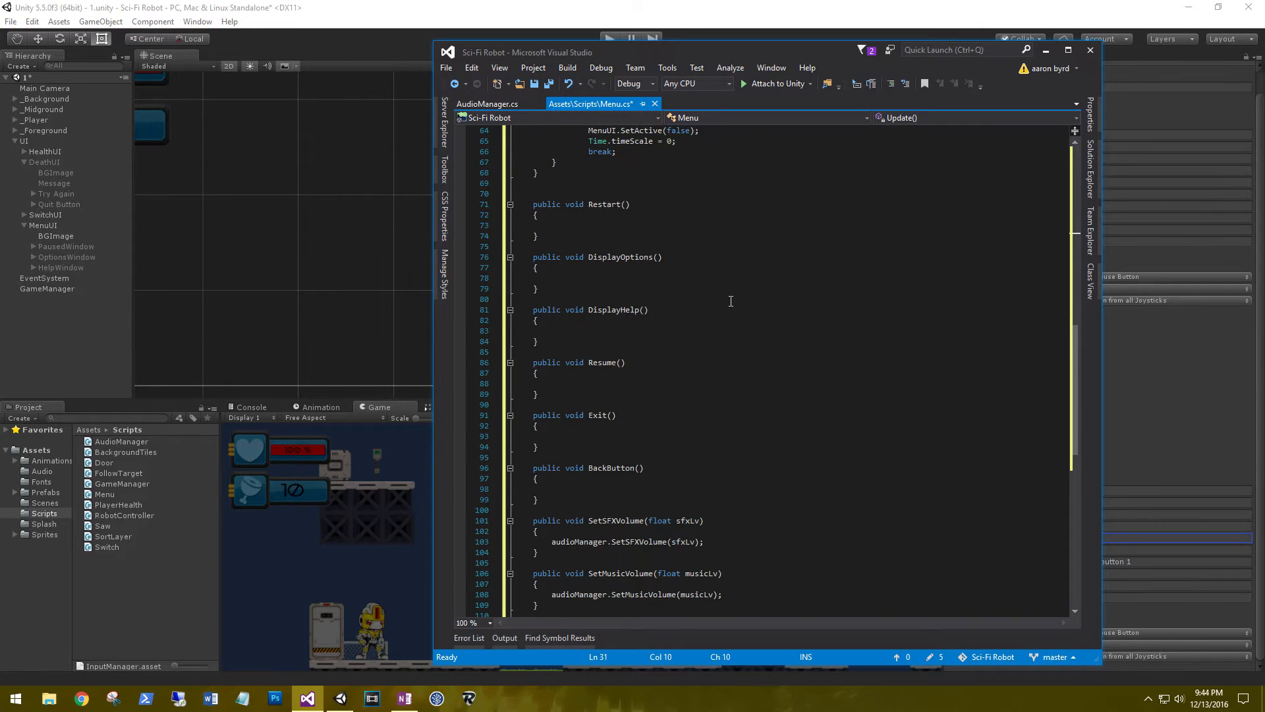
Add the directive using UnityEngine.SceneManagement; below using UnityEngine; at the start of the Menu script.
left_click(579, 224)
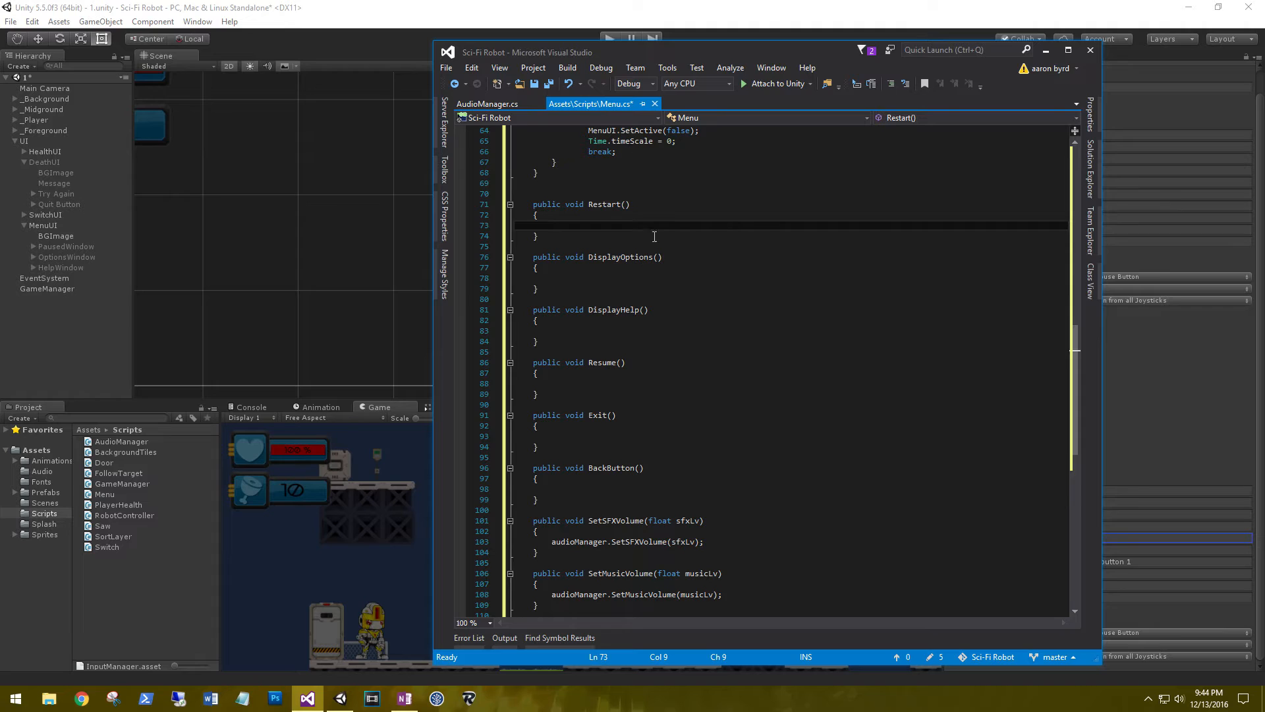
scroll(643, 258, "up", 20)
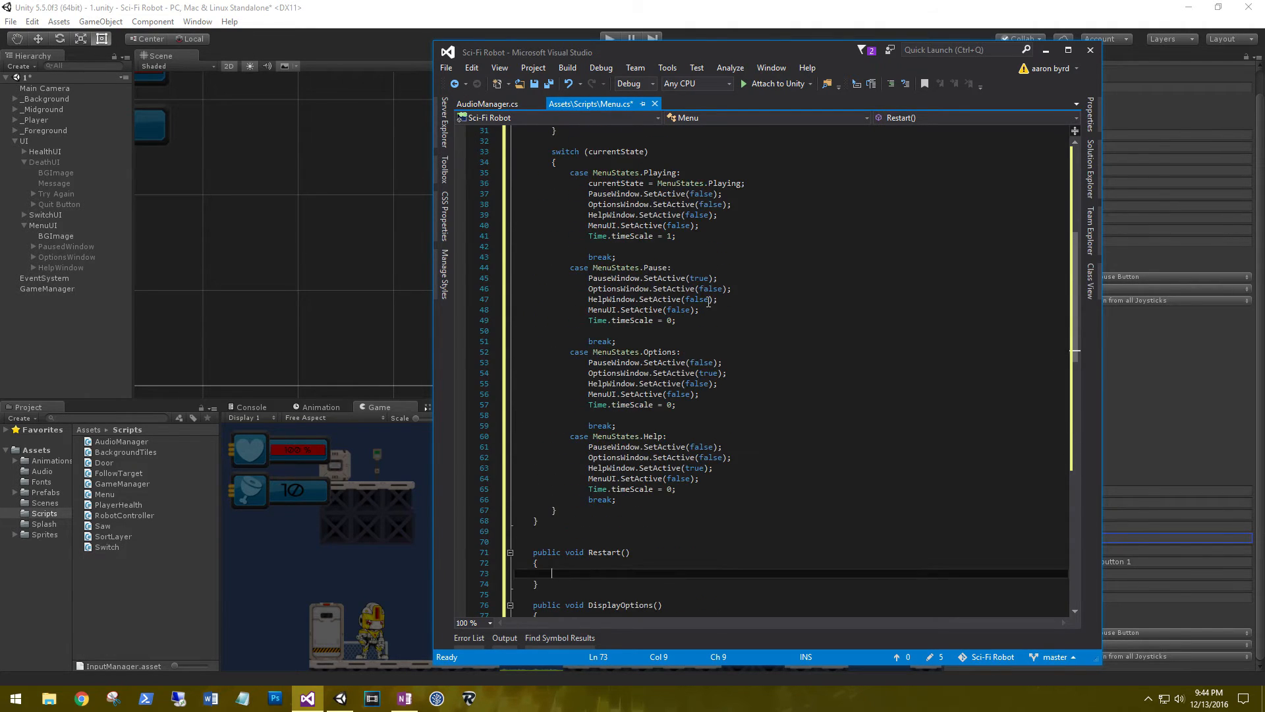
left_click(637, 145)
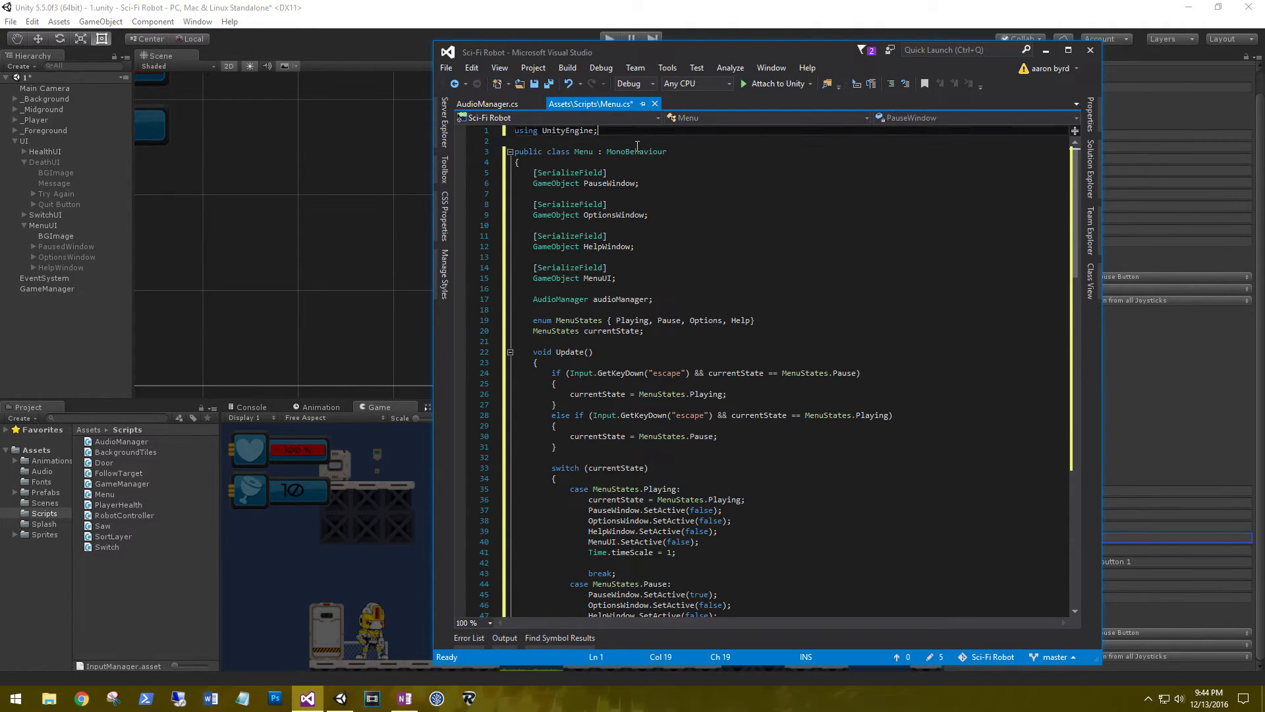
key("Return")
type("using ")
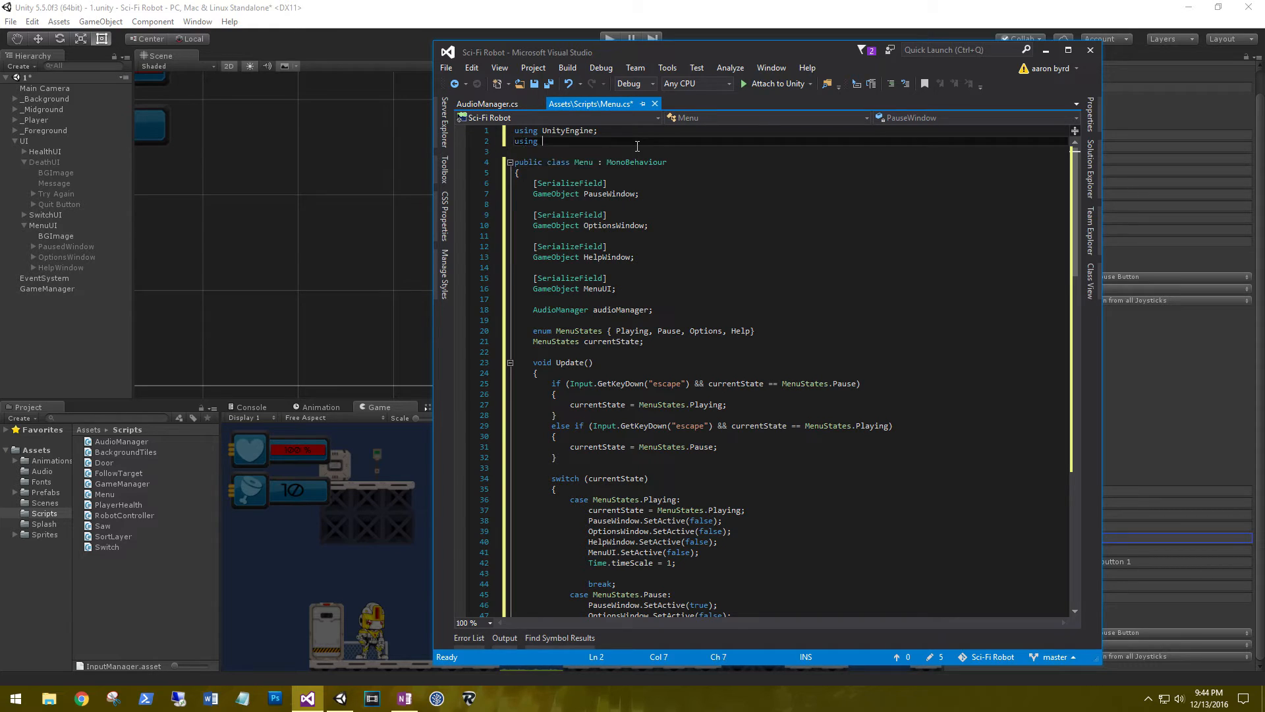
type("unit")
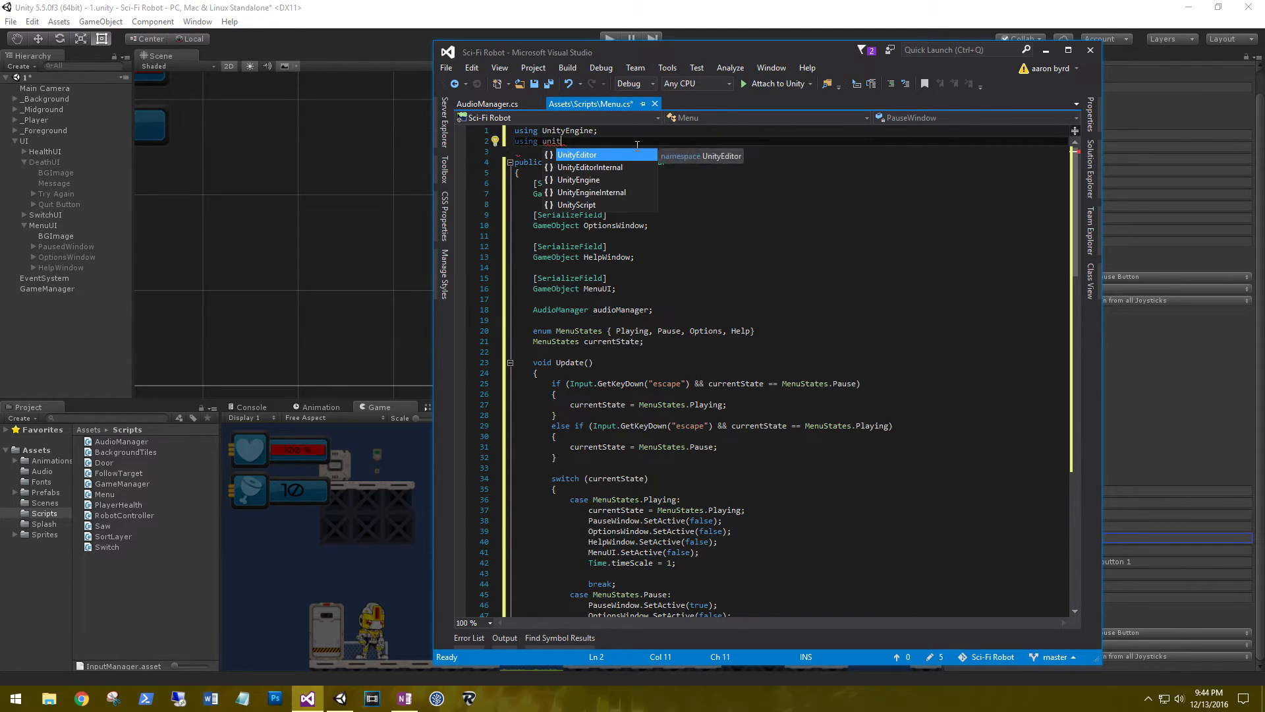
type("yEngine.sc")
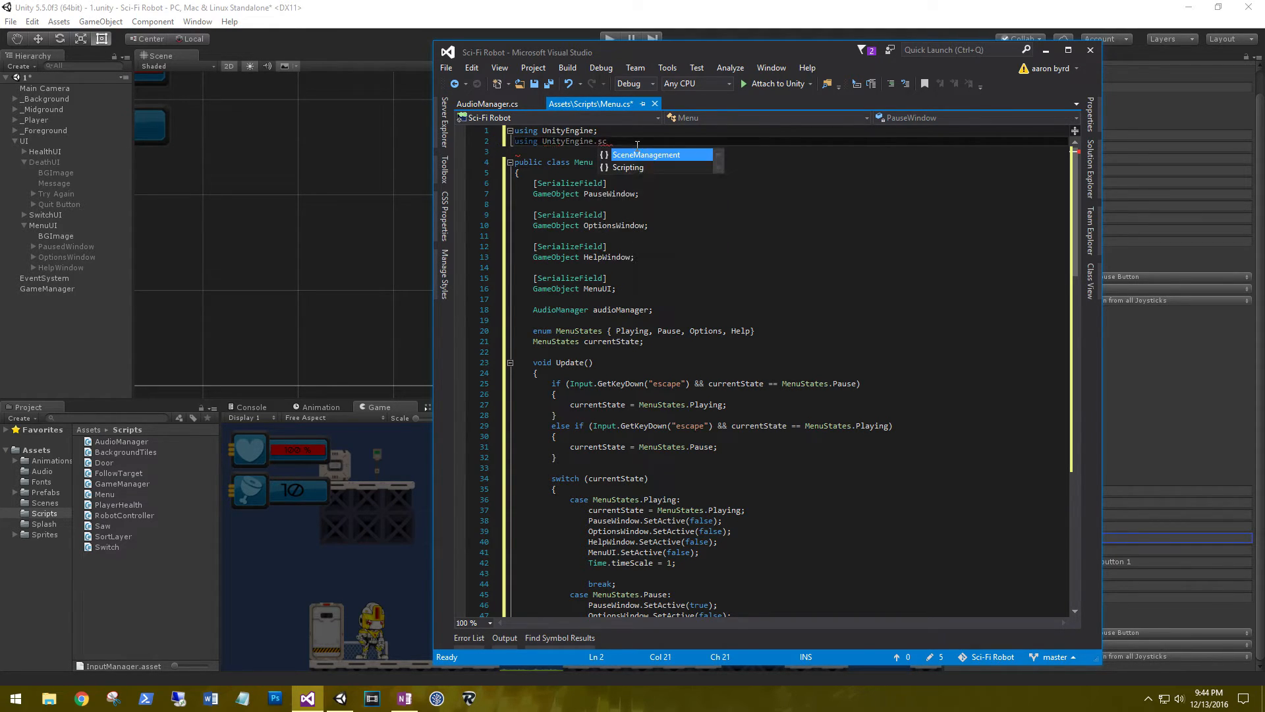
type(";")
Fill the Restart() method body with SceneManager.LoadScene(0);.
scroll(654, 205, "down", 15)
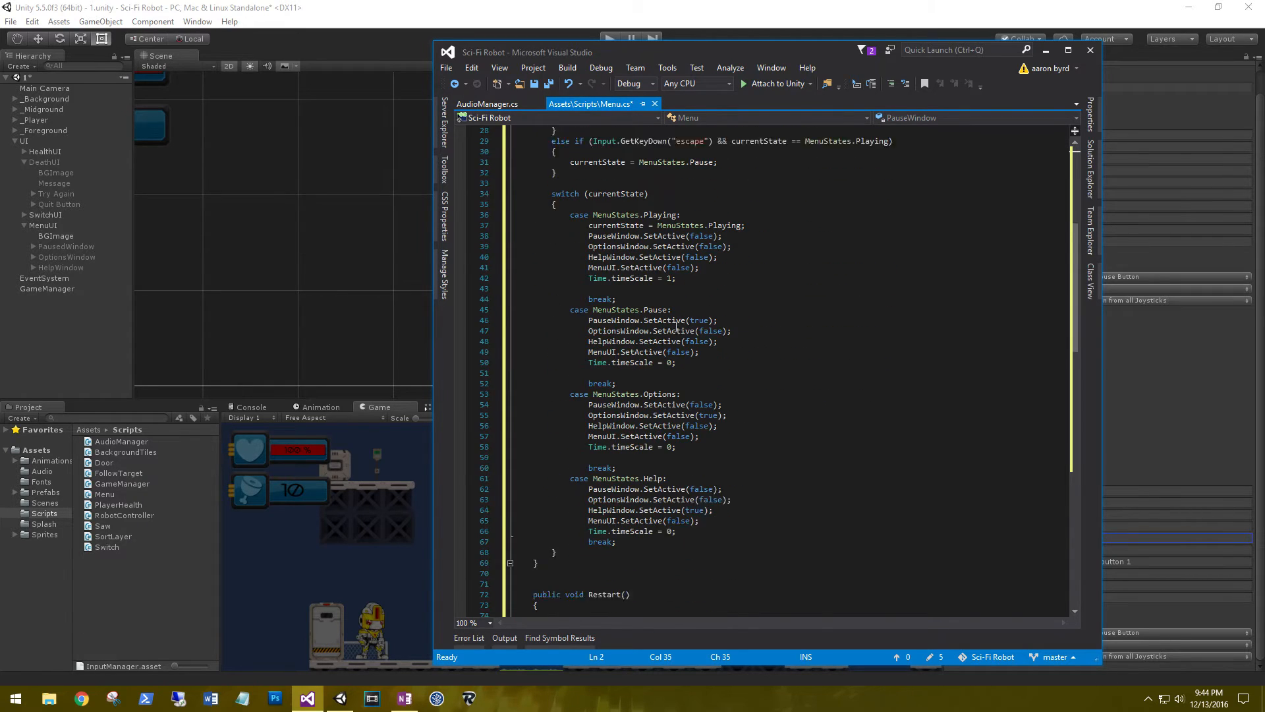
left_click(595, 427)
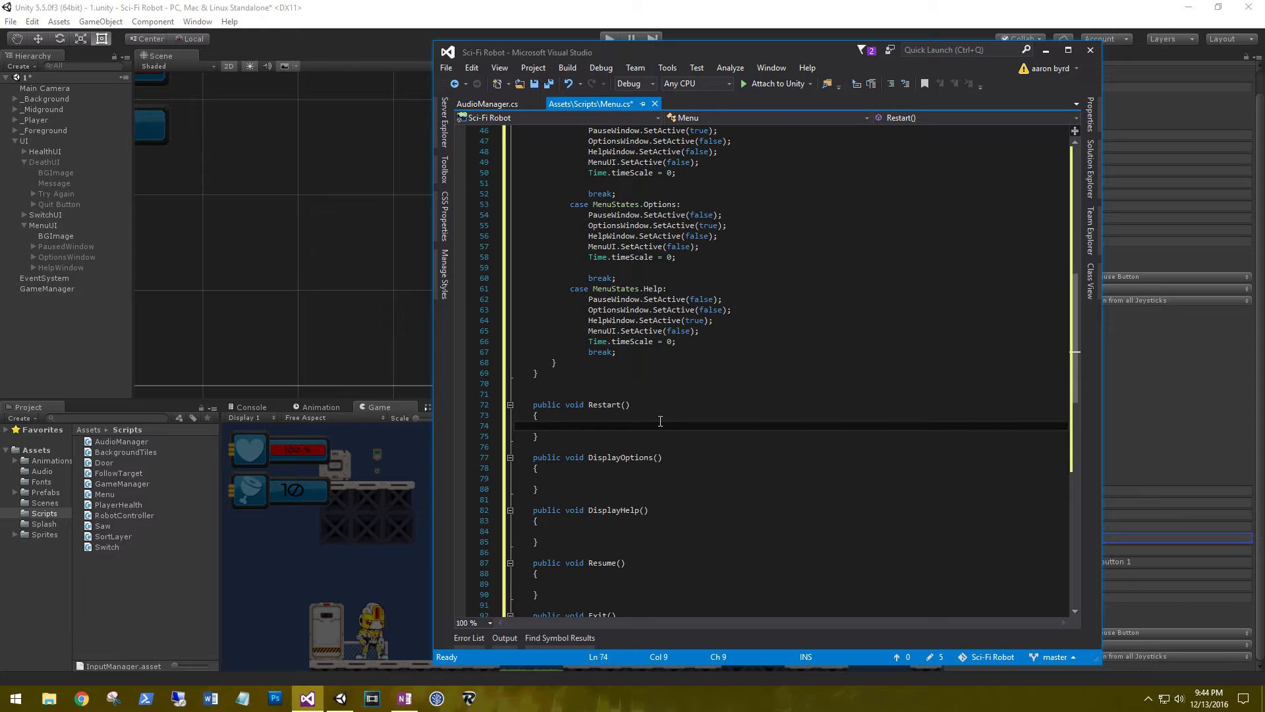
type("sc")
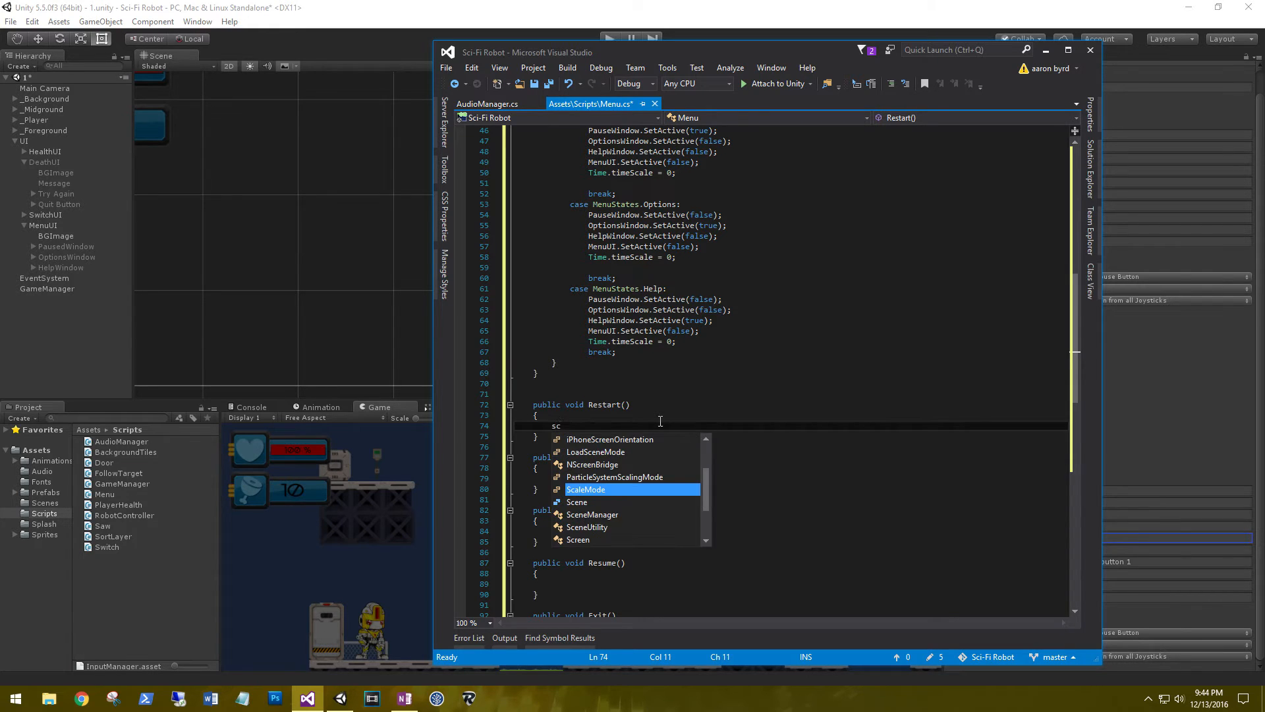
type("en")
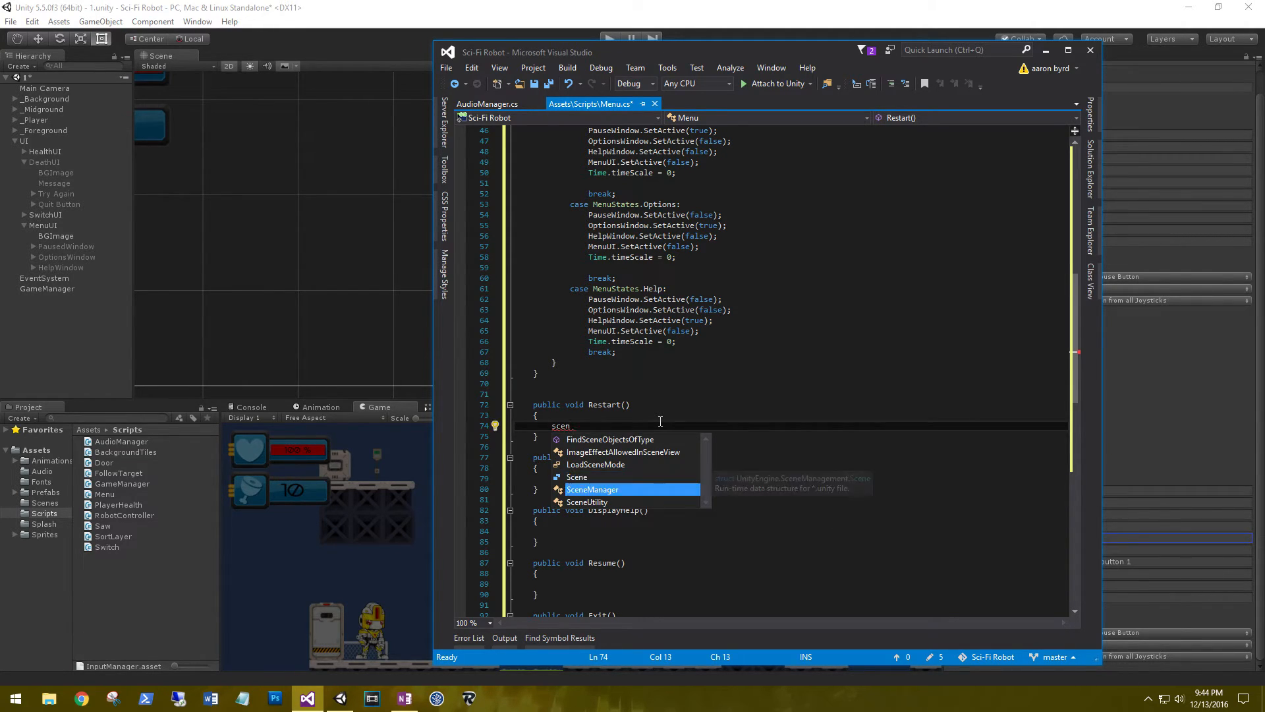
type("eManager.loa(")
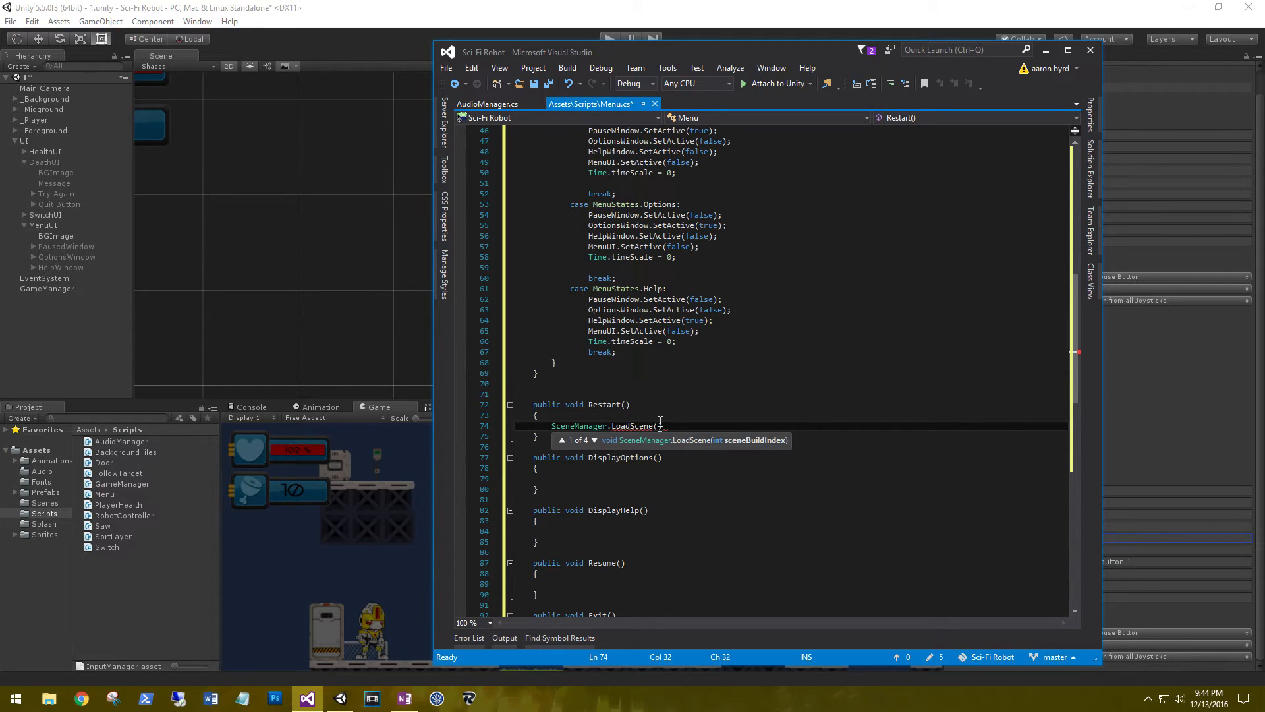
type(");")
key("BackSpace")
key("BackSpace")
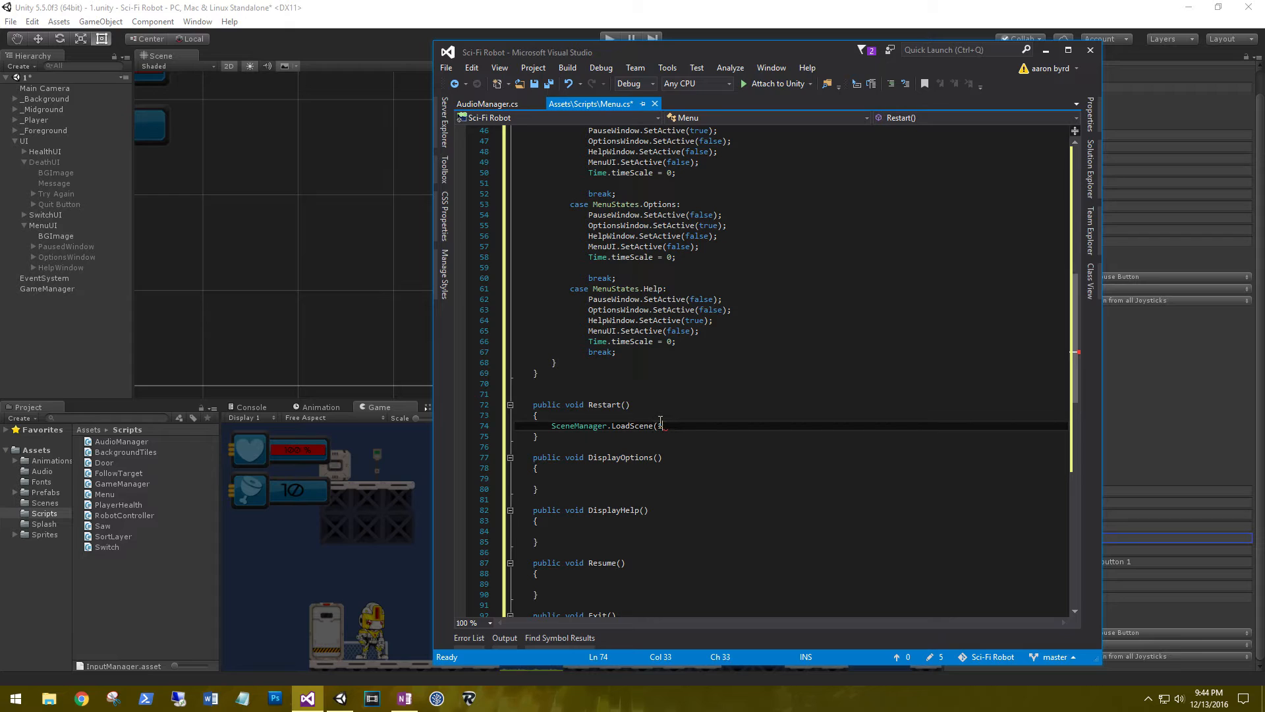
type("0);")
Switch to Unity, check the index of Scenes/1 in the Build Settings, and return to the Menu script in Visual Studio.
left_click(23, 12)
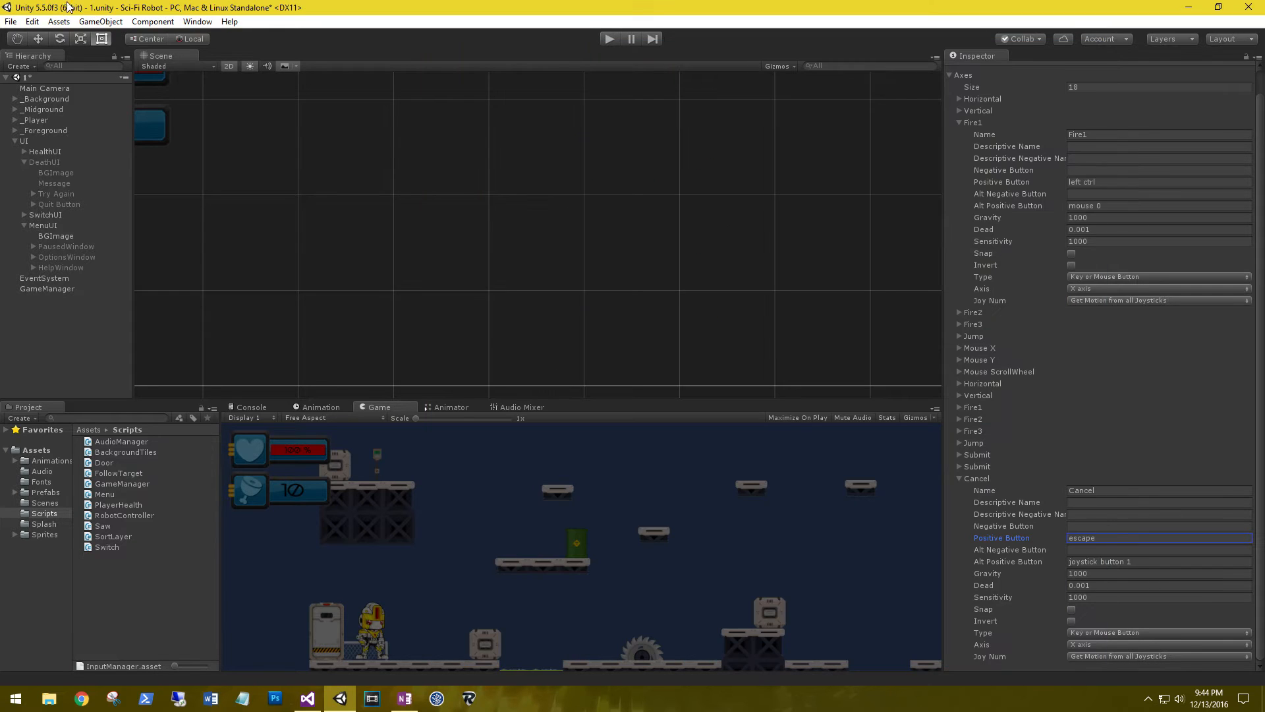
left_click(33, 22)
mouse_move(58, 22)
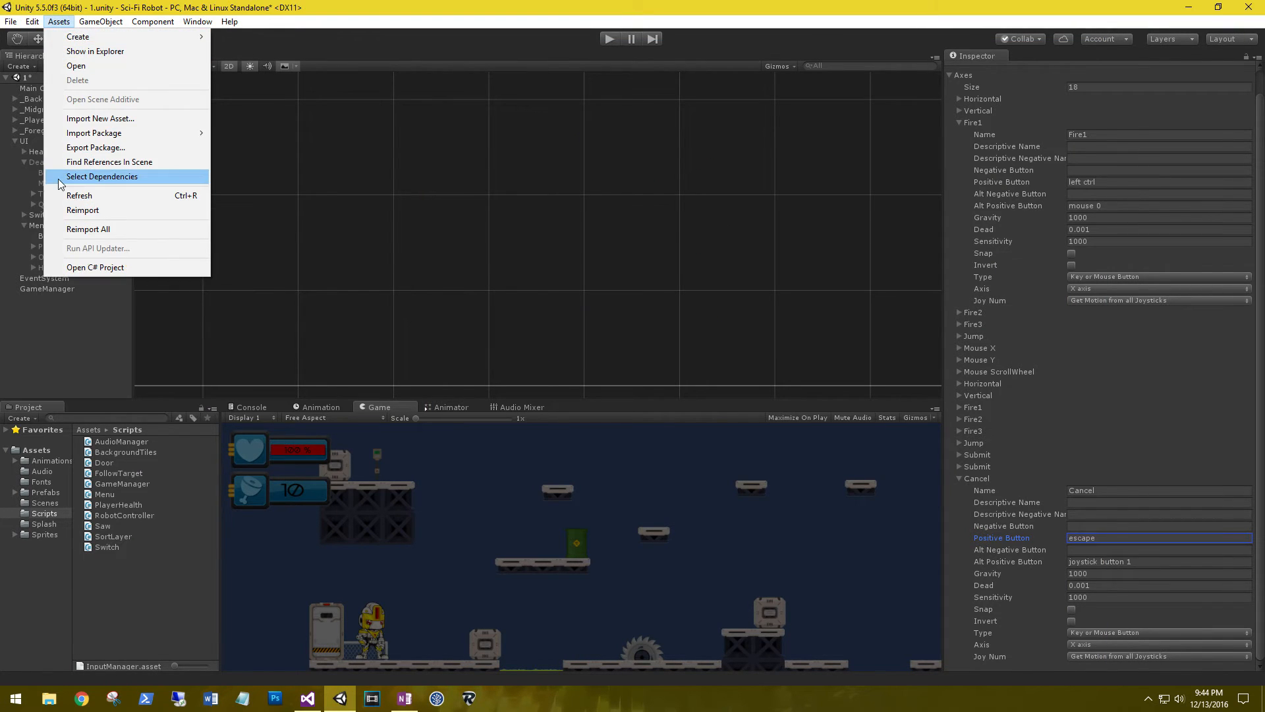
mouse_move(10, 22)
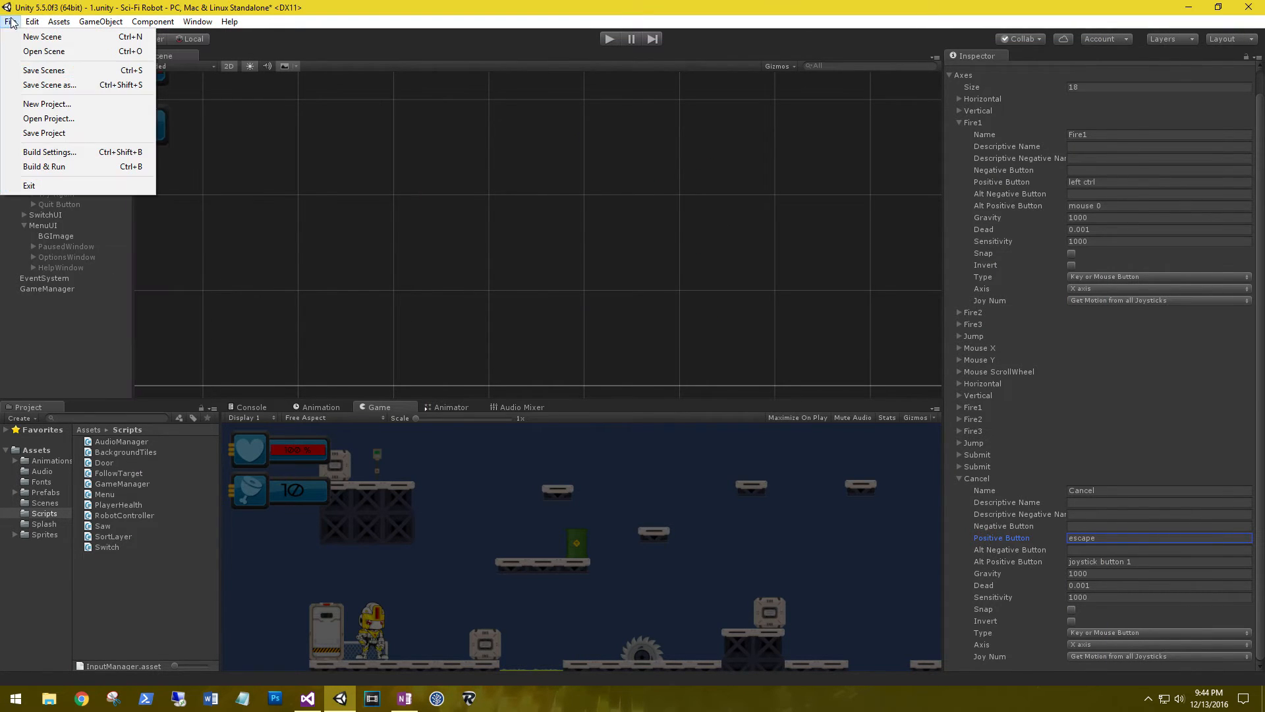
left_click(40, 154)
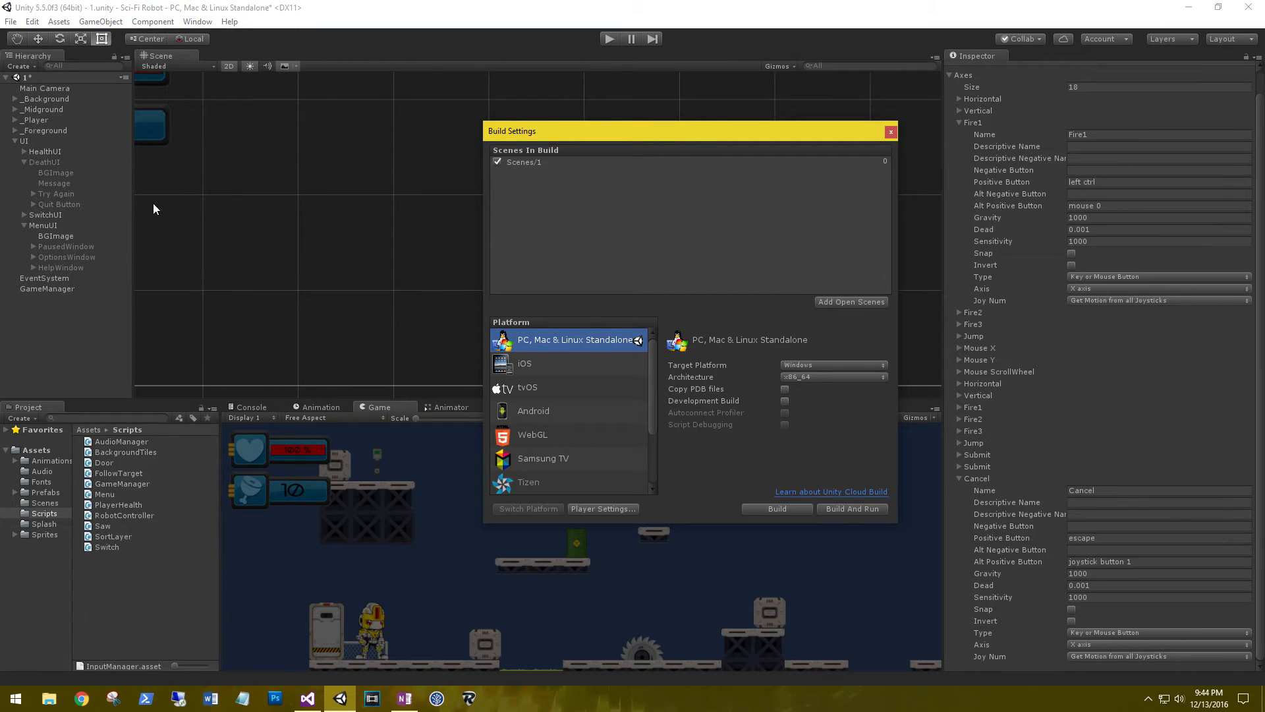
left_click(555, 162)
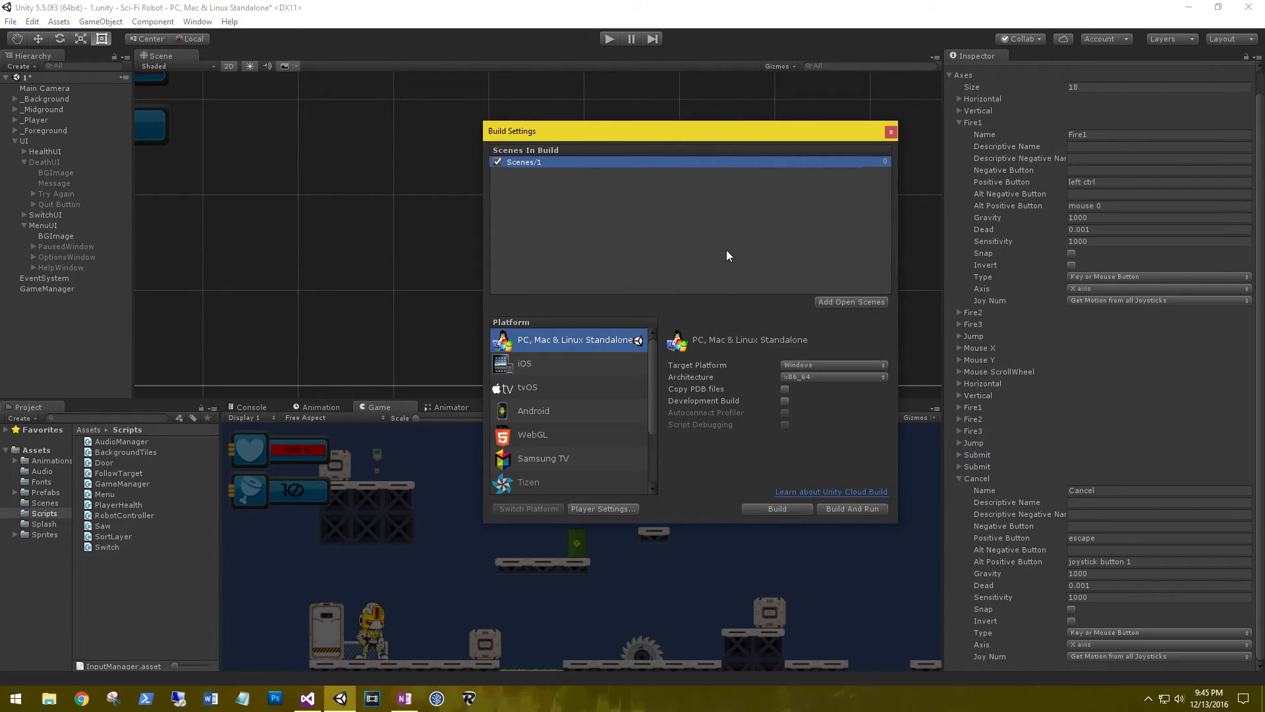
left_click(890, 132)
left_click(307, 698)
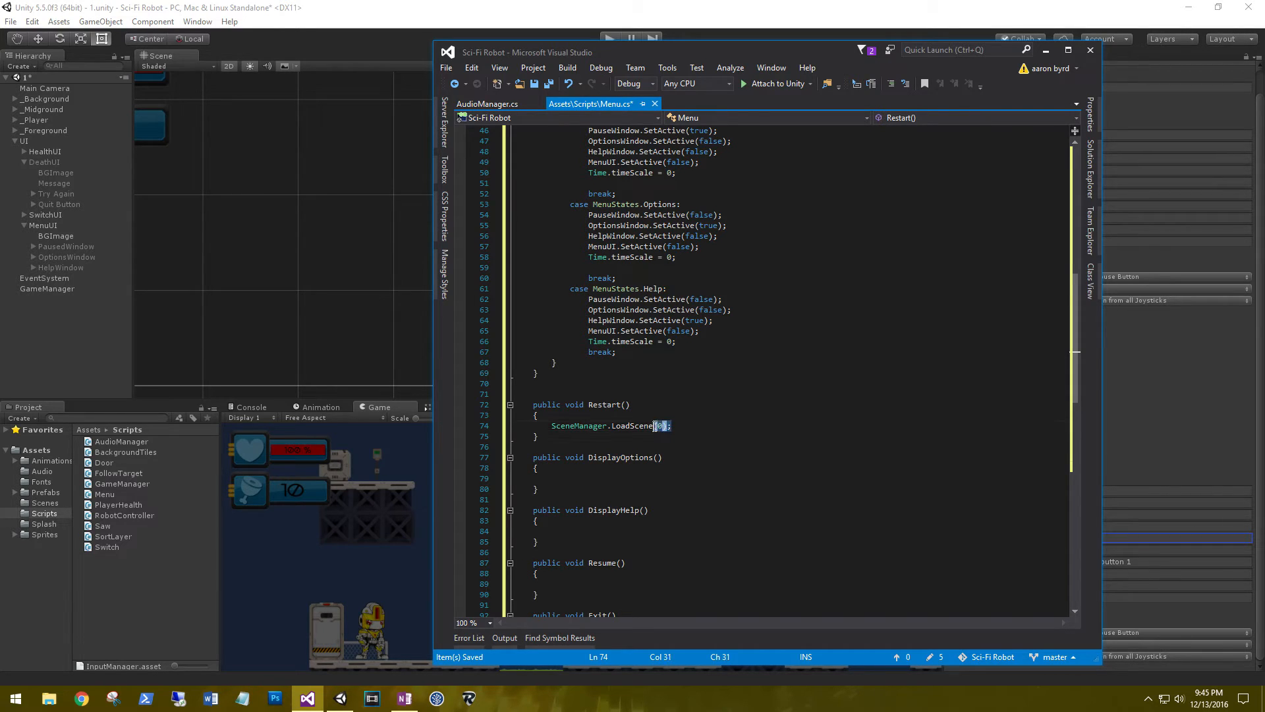
In the DisplayOptions() method body, assign currentState = MenuStates.Options;.
left_click(619, 476)
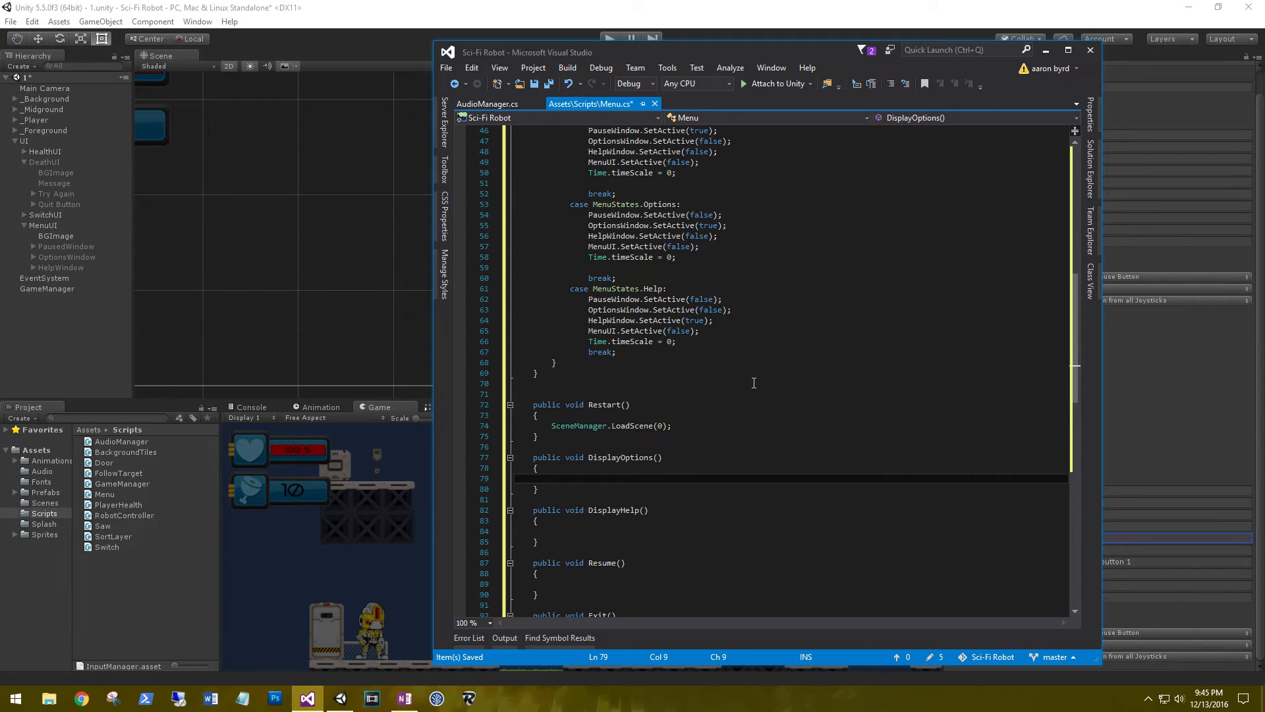
type("cu")
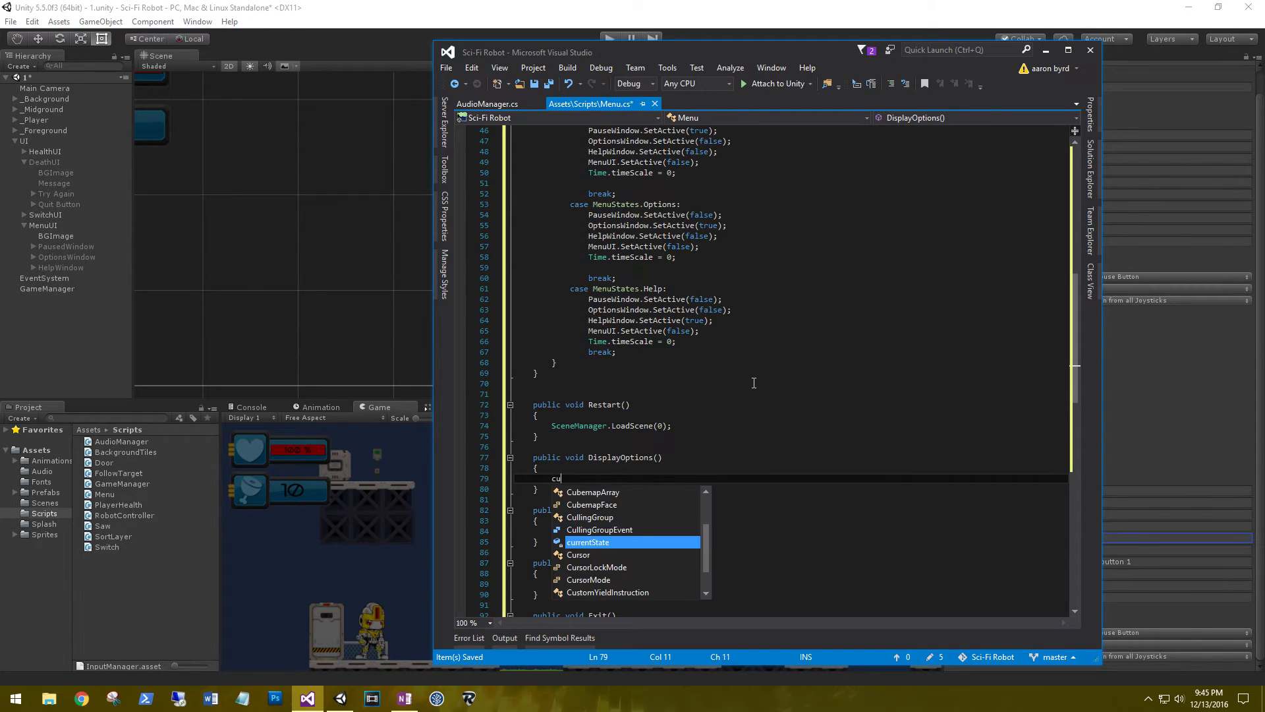
type("rrentState = MenuStates.op")
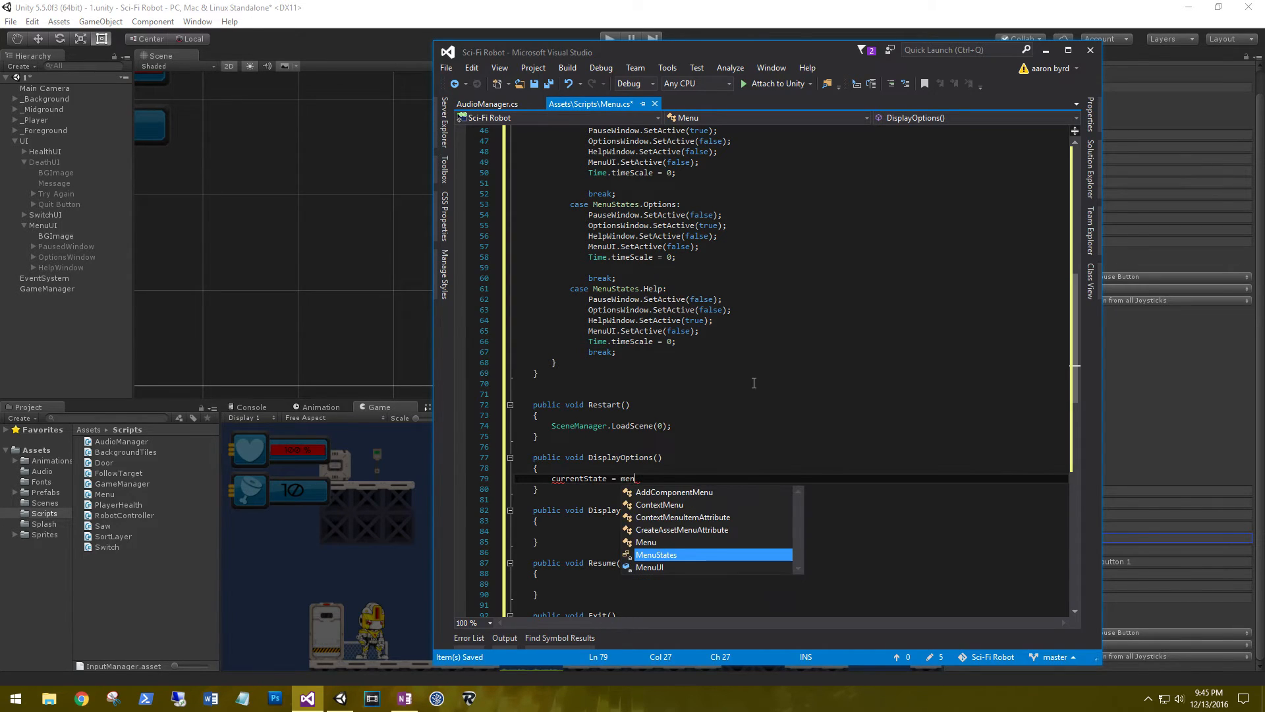
type("tions;")
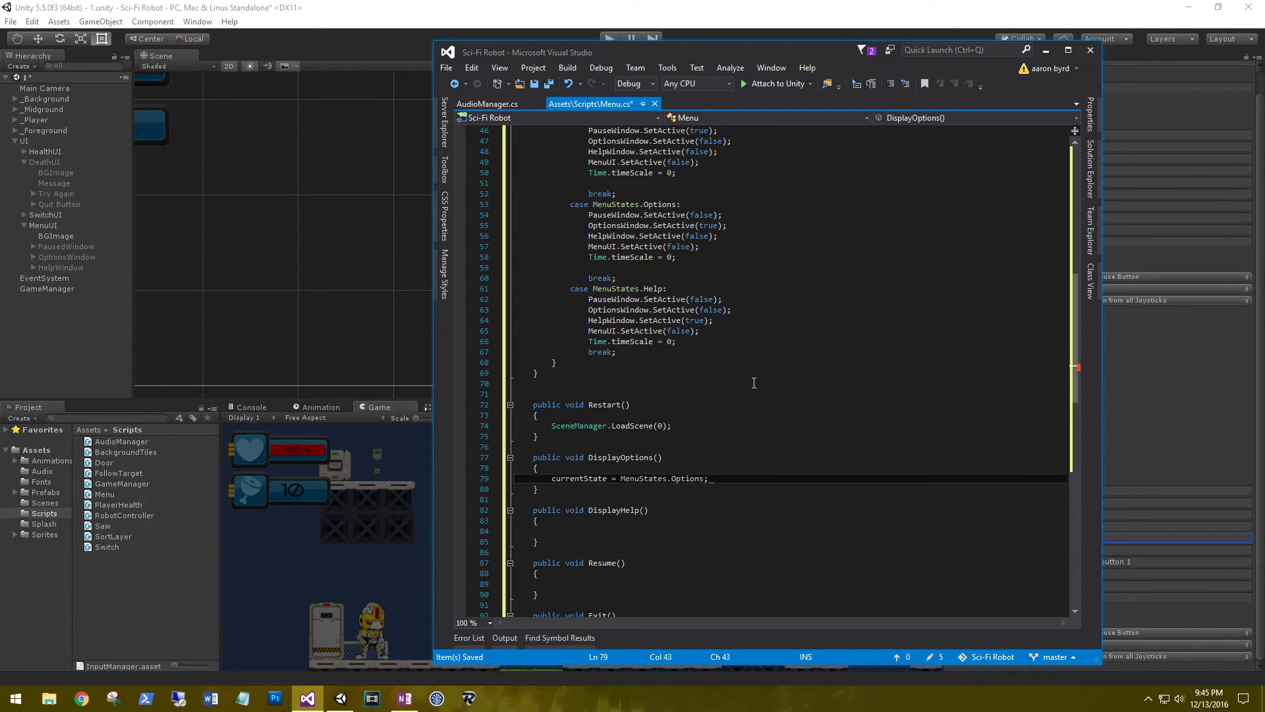
In the DisplayHelp() method body, assign currentState = MenuStates.Help;.
key("Down")
key("Down")
key("Down")
key("Down")
key("Down")
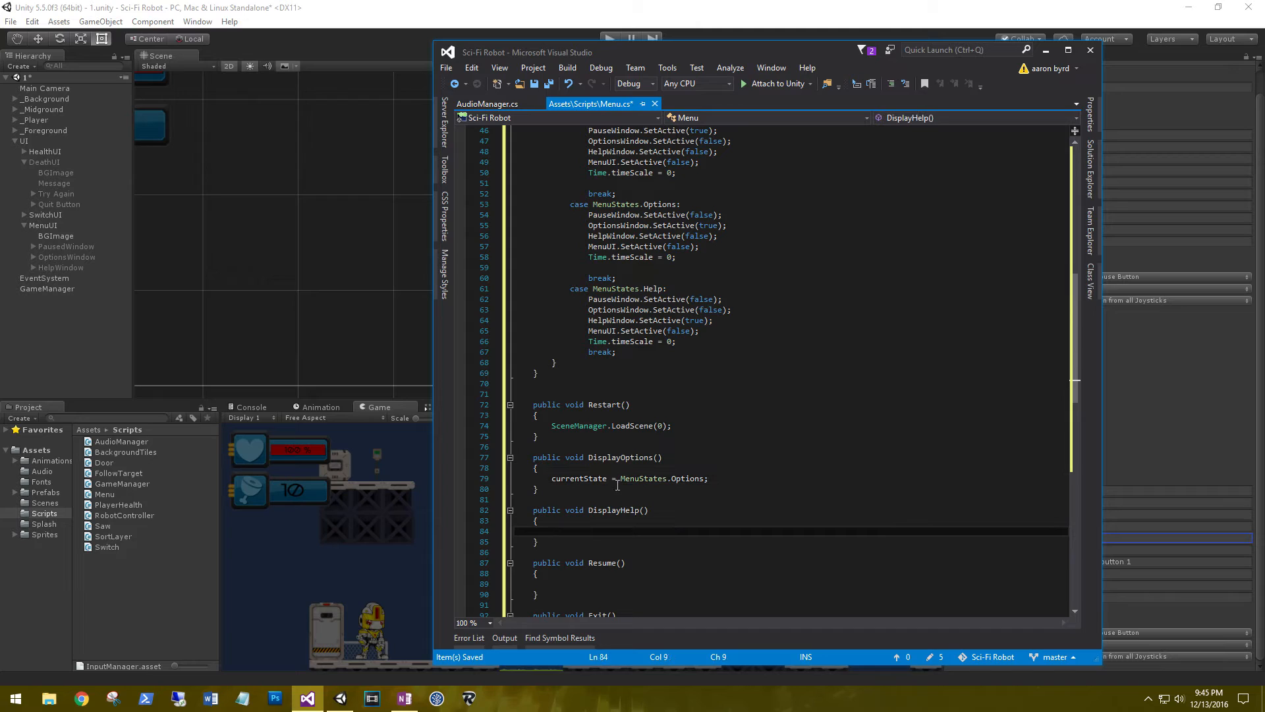
type("currentState")
type(" = men")
type(".Help;")
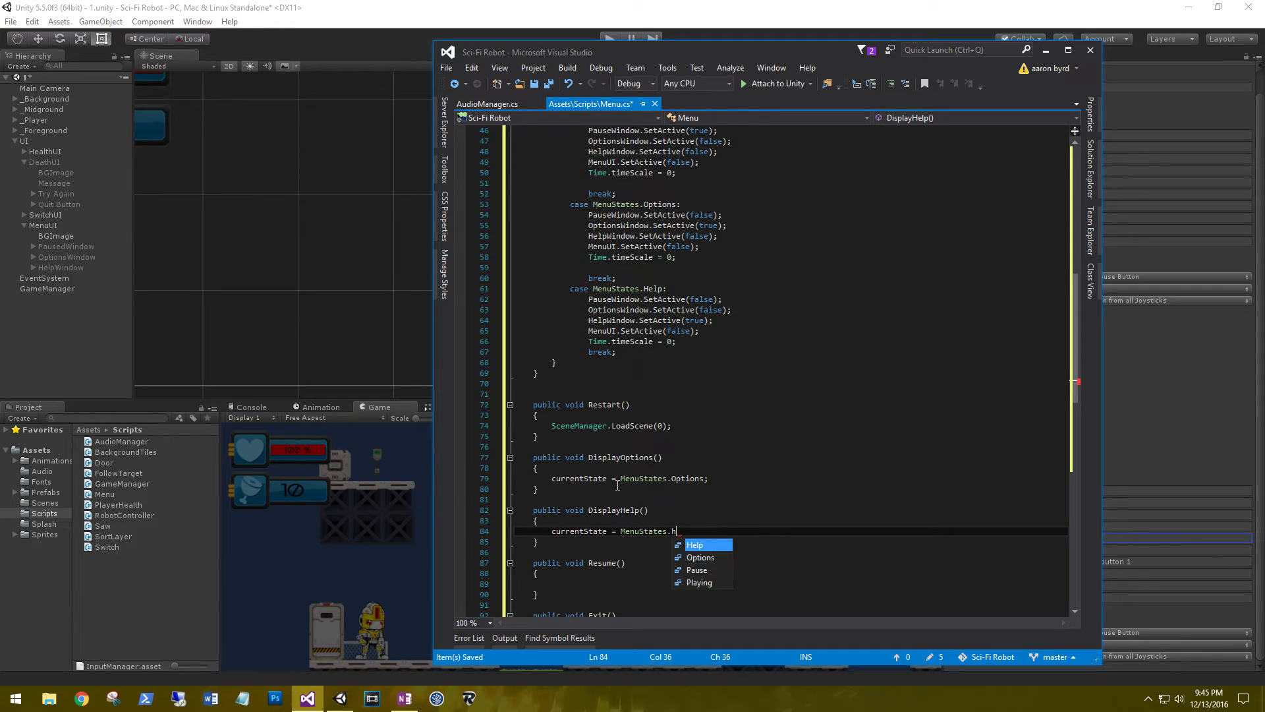
In the Resume() method body, assign currentState = MenuStates.Playing;.
scroll(608, 457, "down", 3)
key("Down")
key("Down")
key("Down")
key("Down")
key("Down")
key("Return")
key("BackSpace")
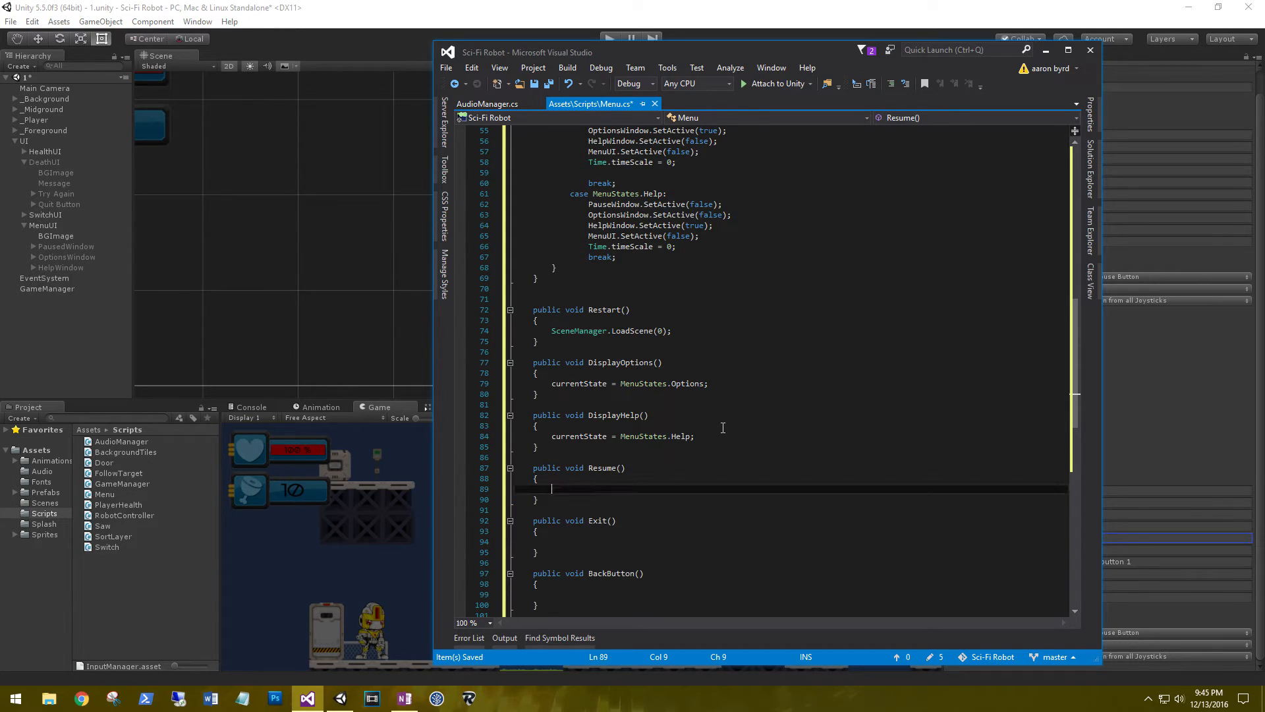
type("currentState = MenuStates.")
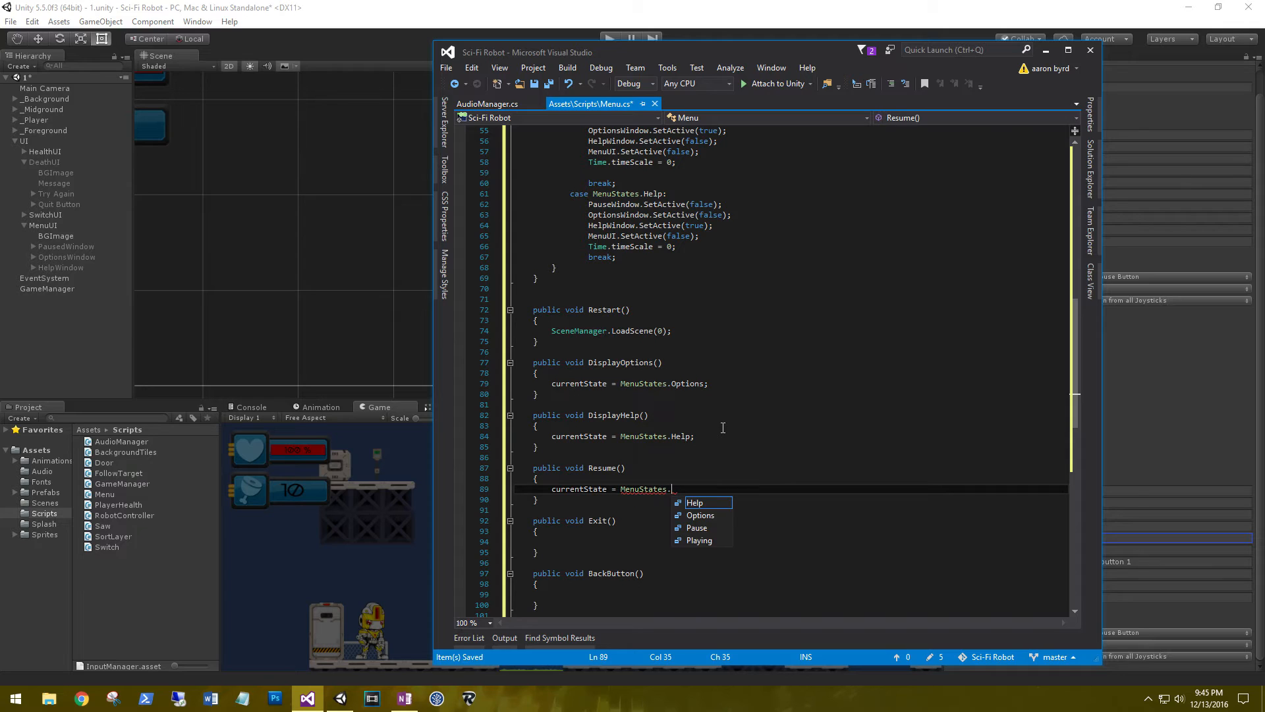
type("pl")
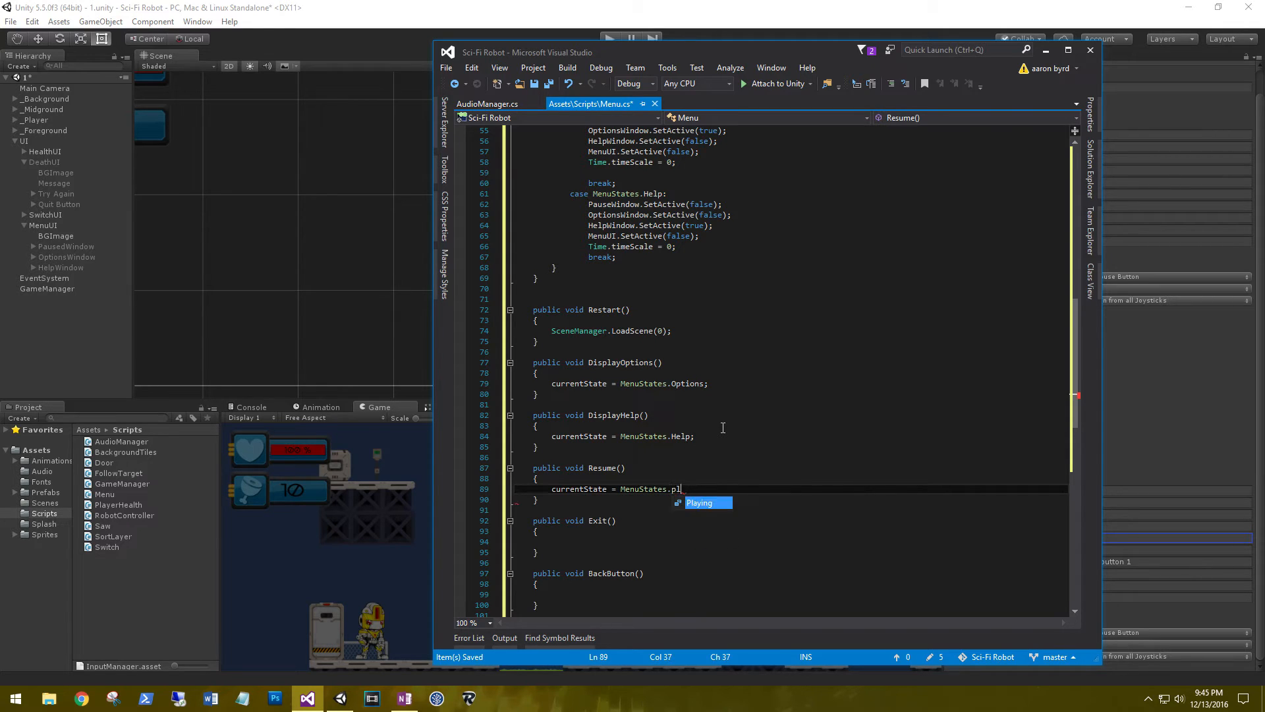
key("Tab")
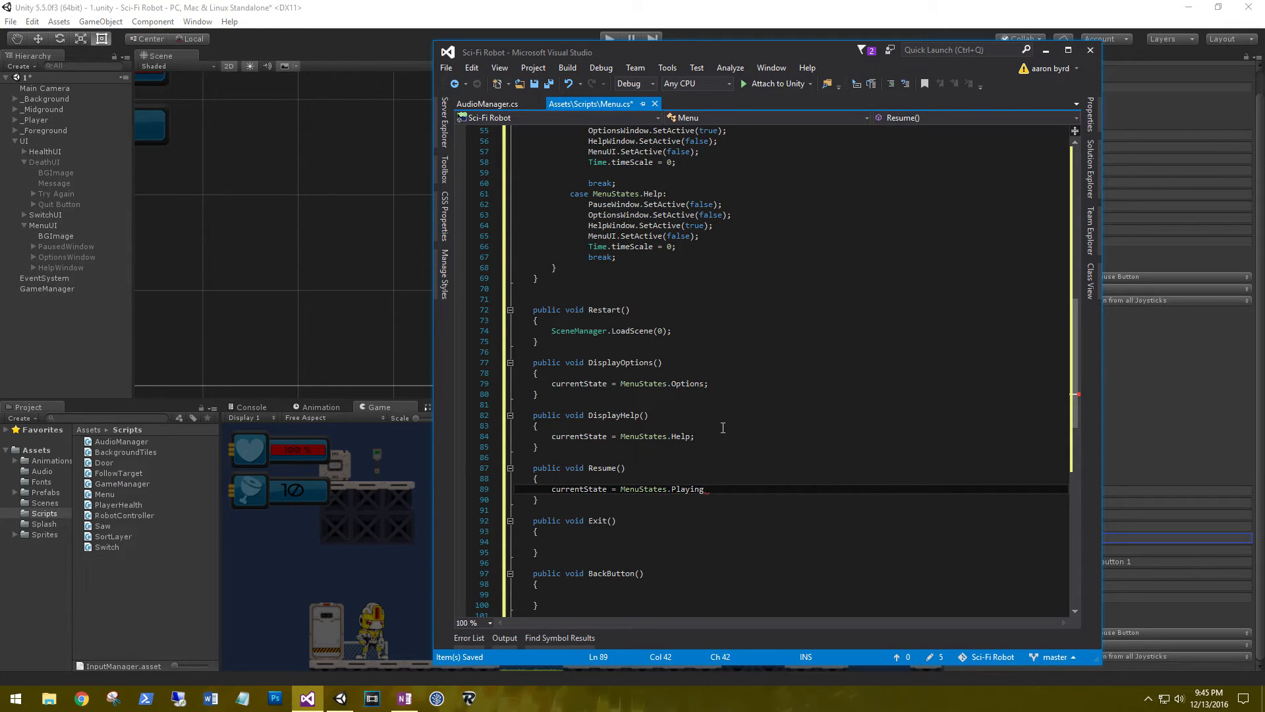
In the Exit() method body, call Application.Quit();.
left_click(682, 539)
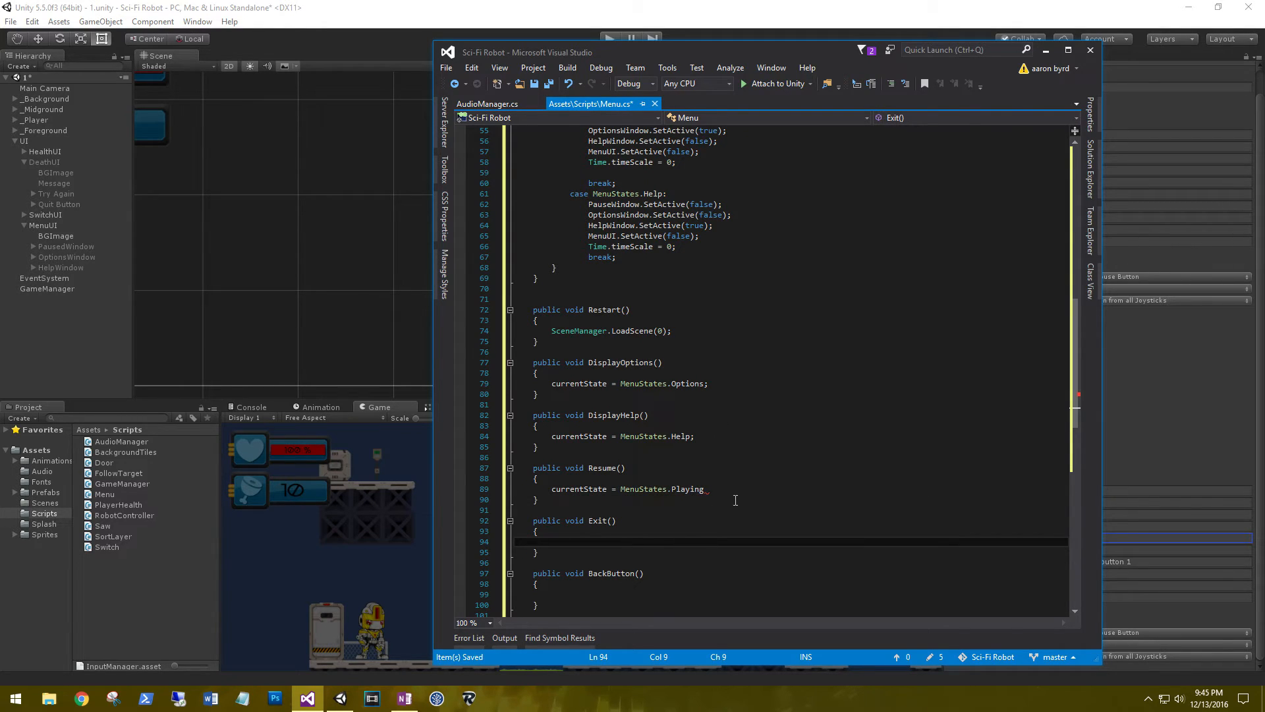
type("a")
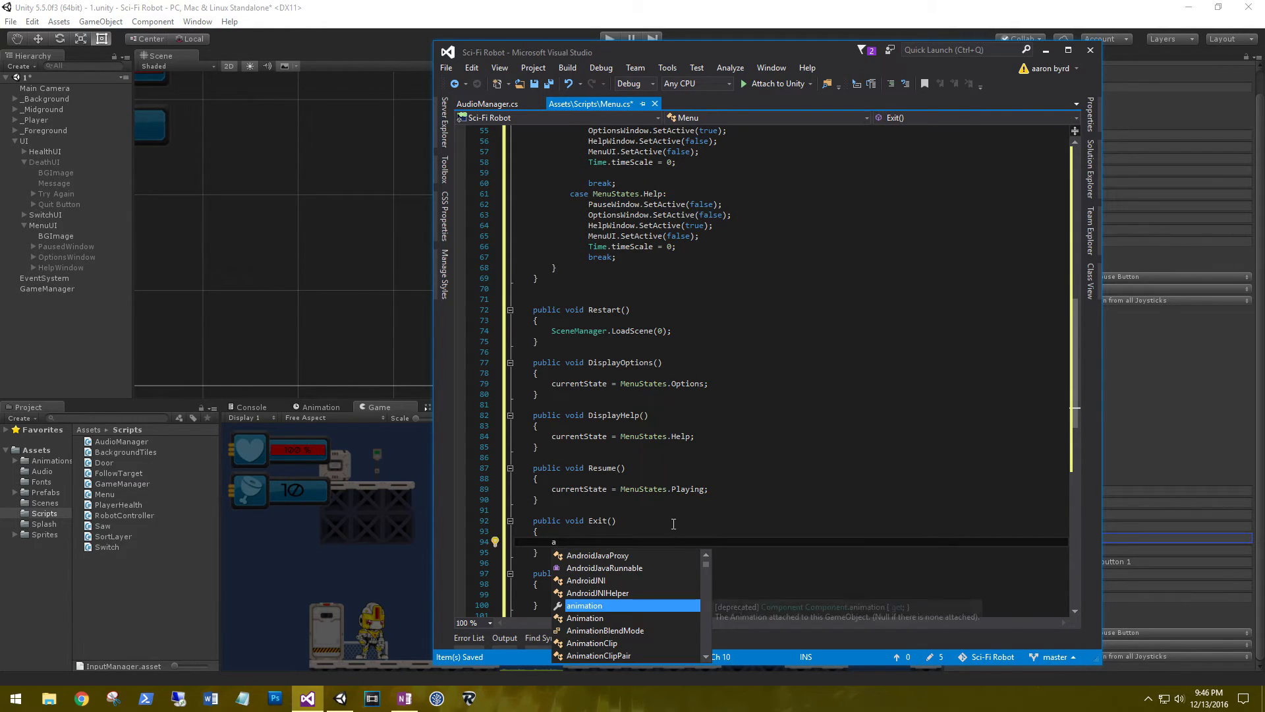
type("pplication.Quit;")
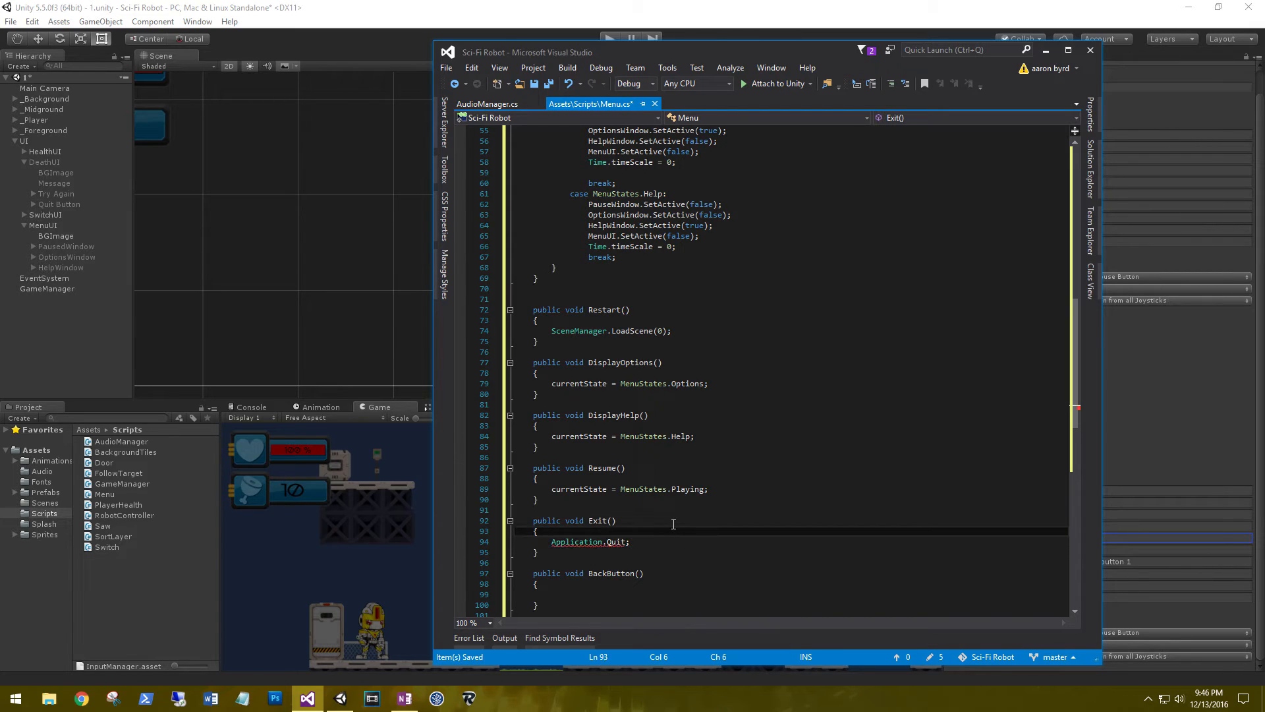
type("()")
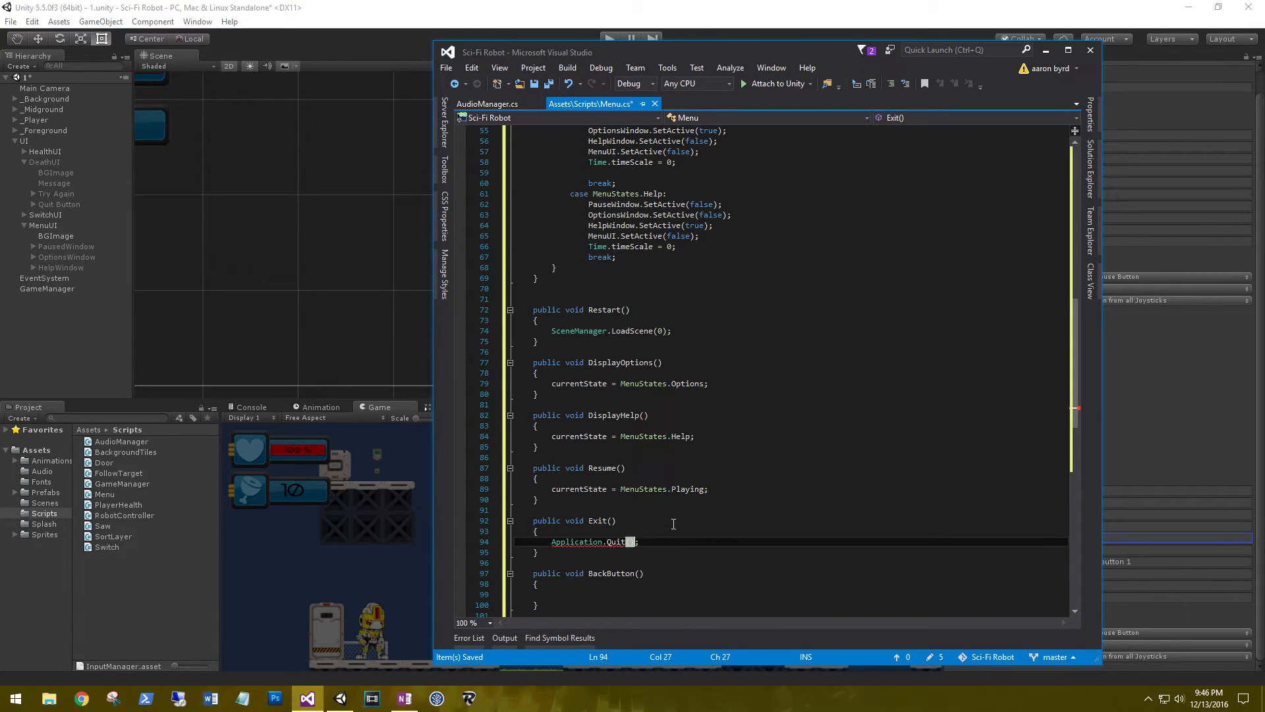
In Exit(), insert UnityEditor.EditorApplication.isPlaying = false; on a new line above the Application.Quit() call.
key("ctrl+Return")
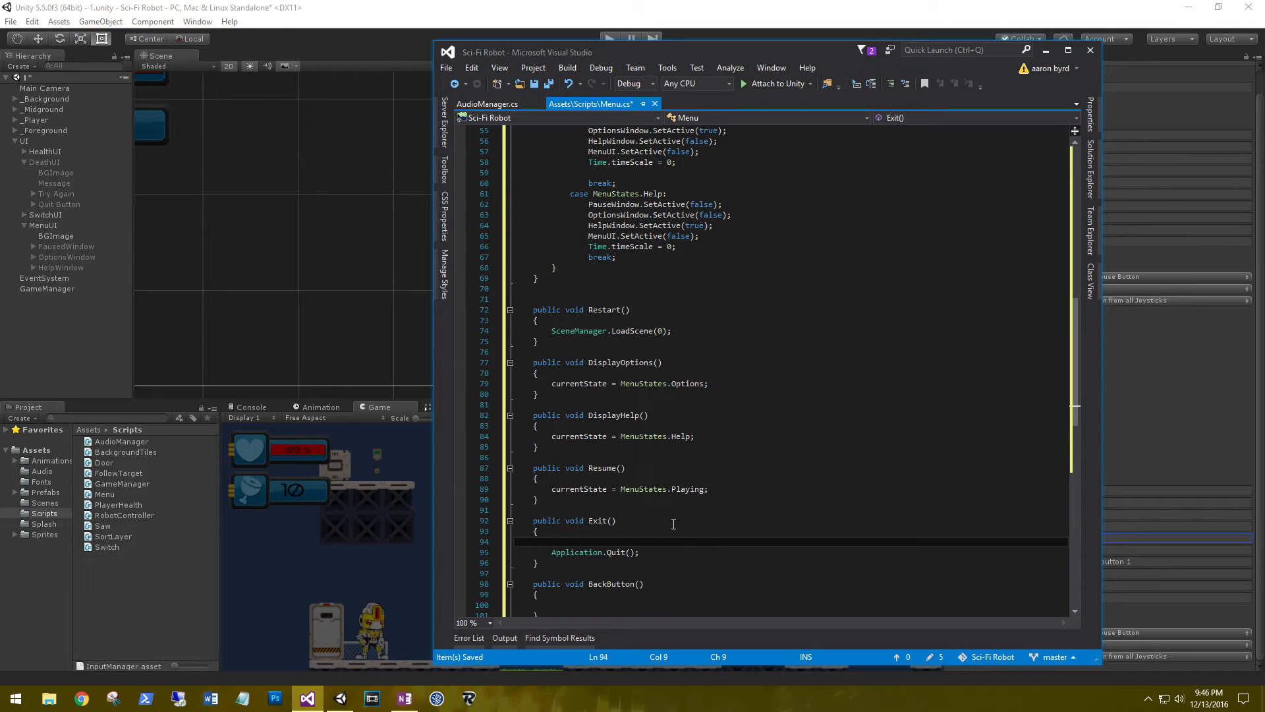
type("uni")
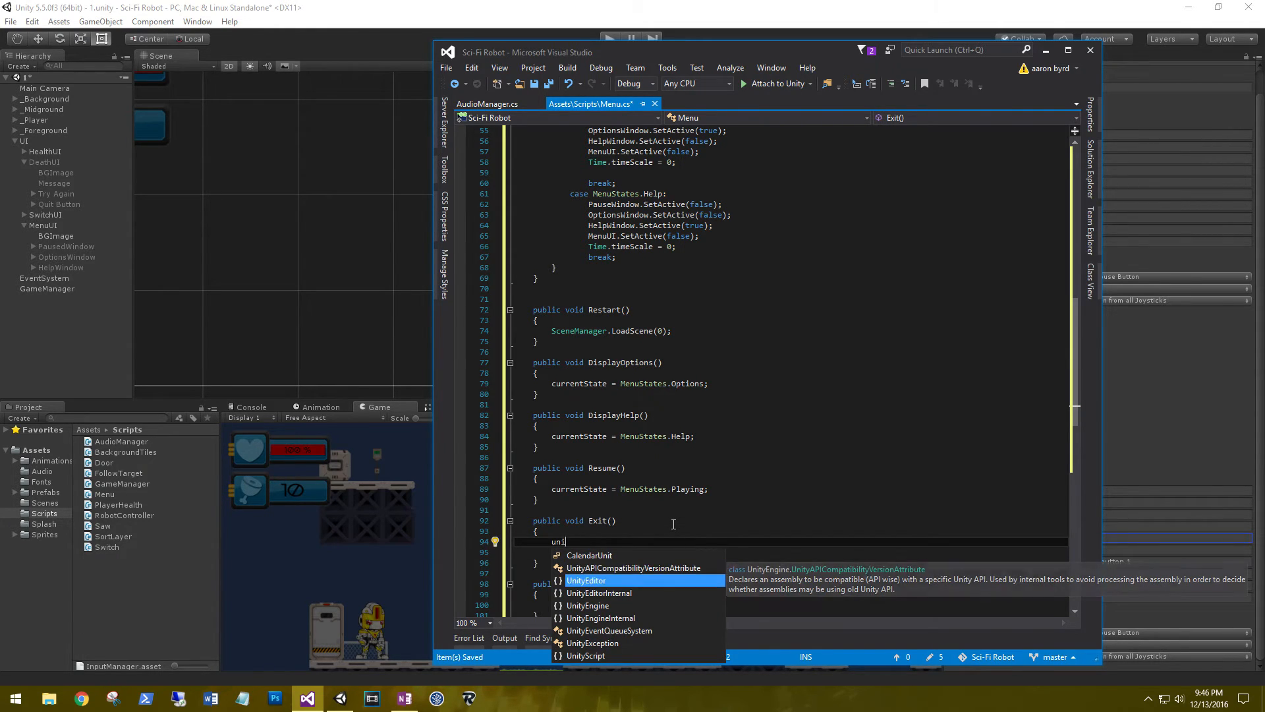
key("Tab")
type(".")
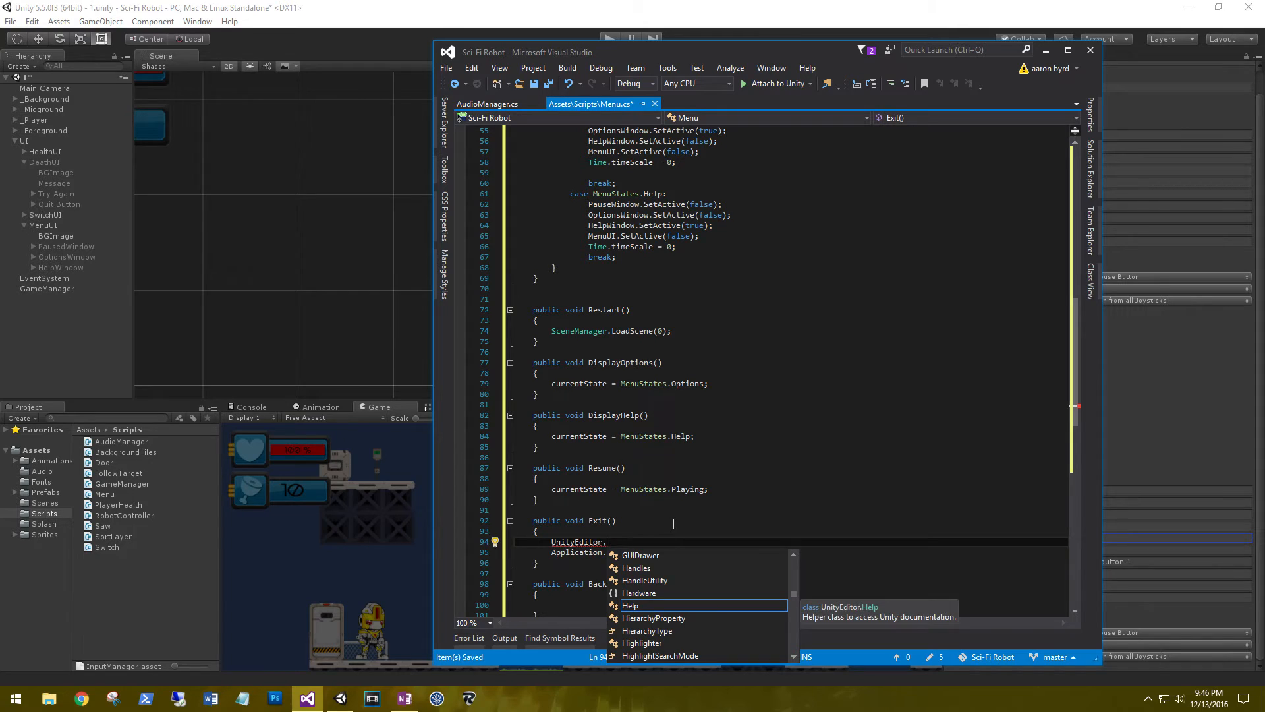
type("editora")
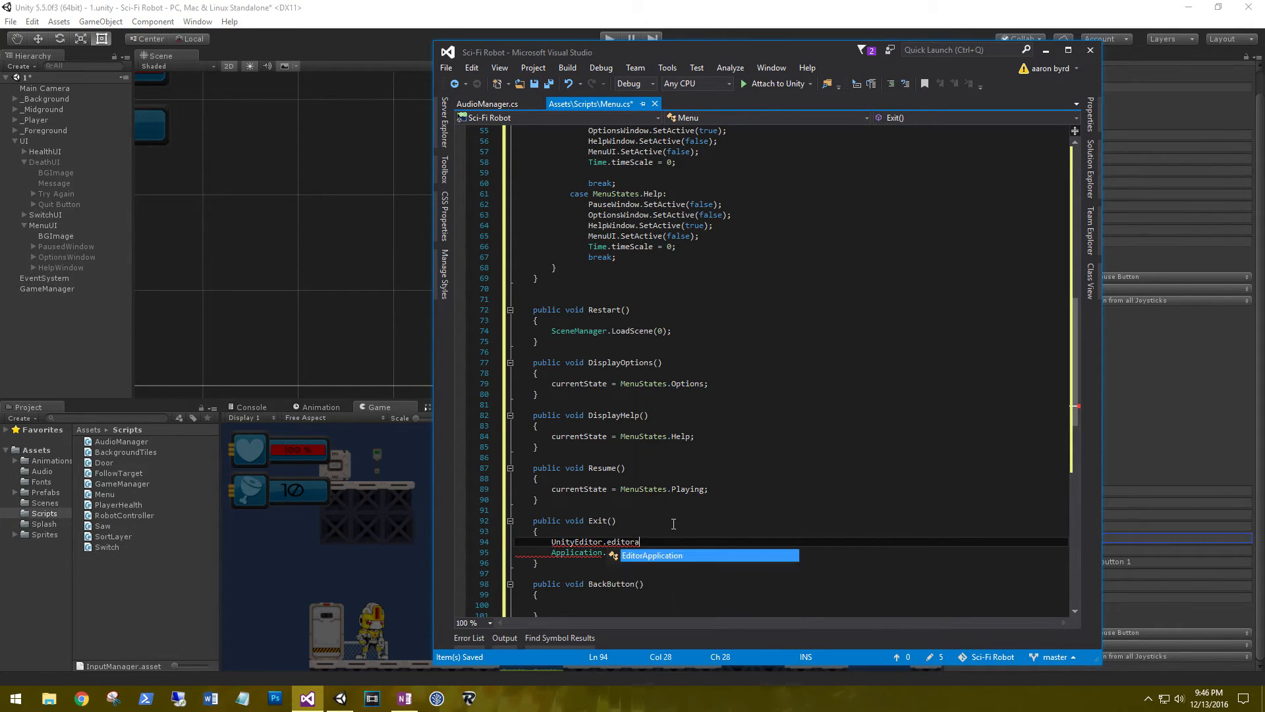
key("Tab")
type(".is")
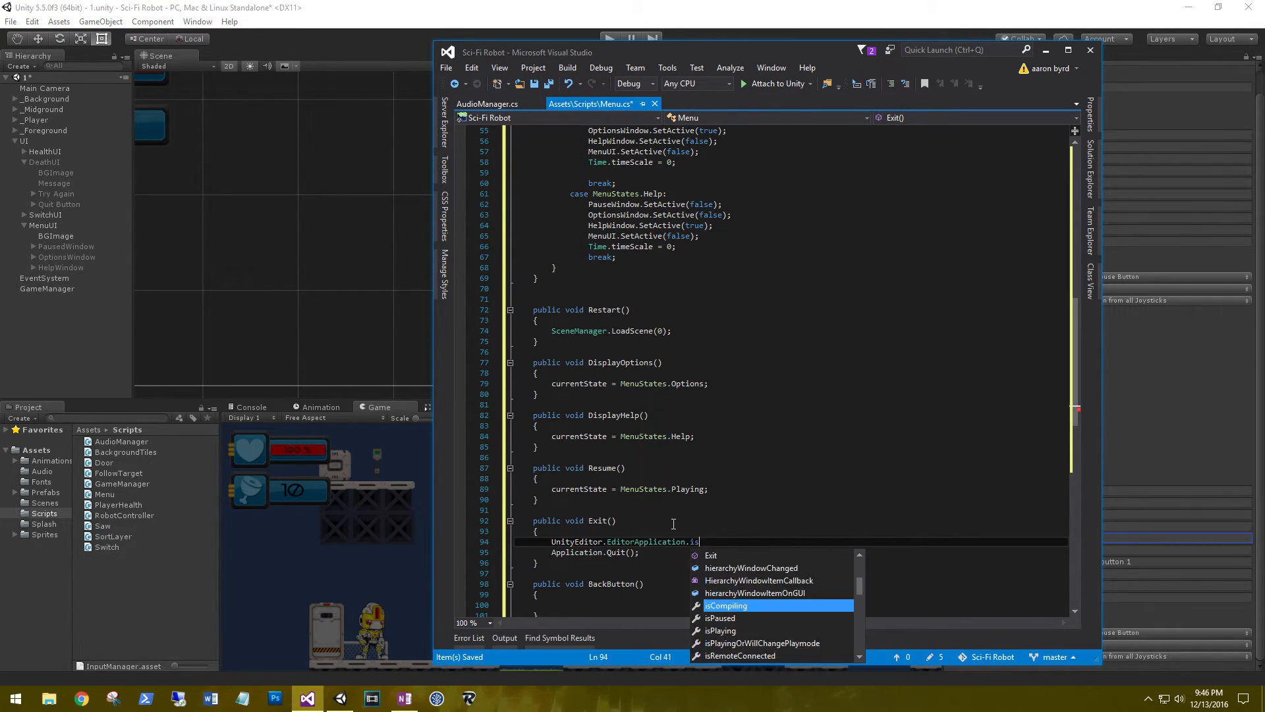
type("pl")
key("Tab")
type("= false;")
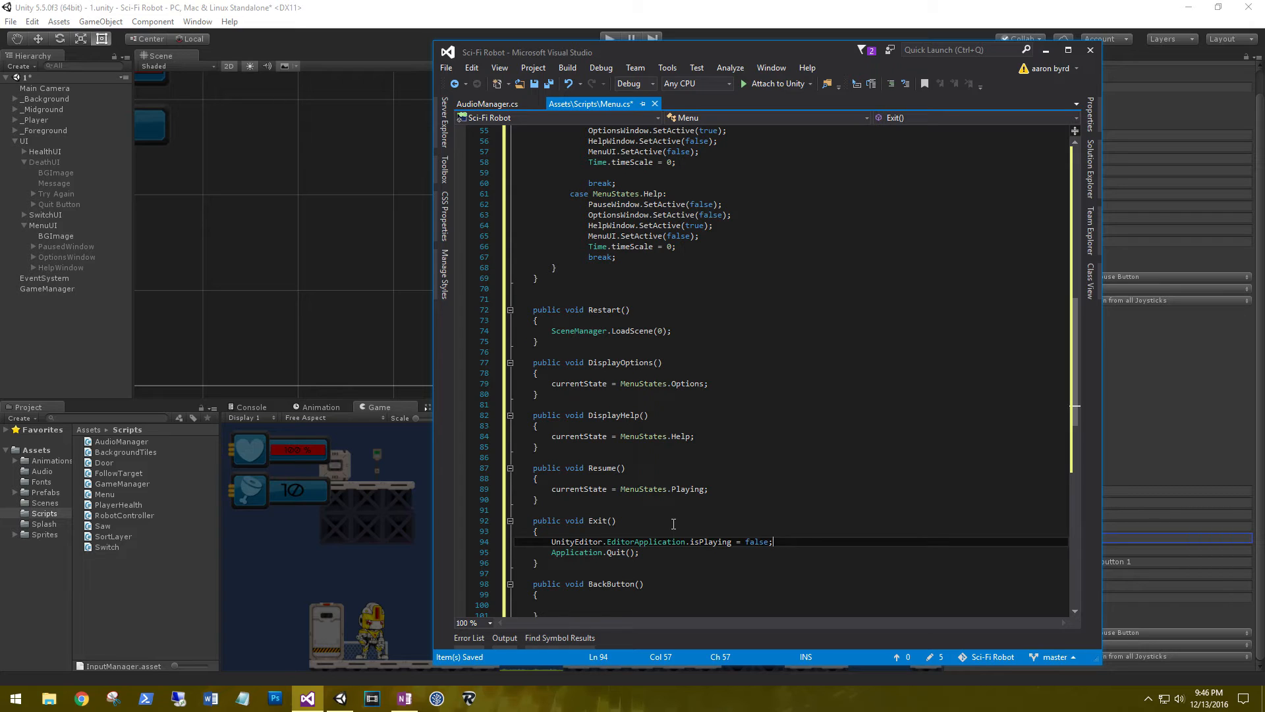
In the BackButton() method body, assign currentState = MenuStates.Pause;.
scroll(703, 511, "down", 4)
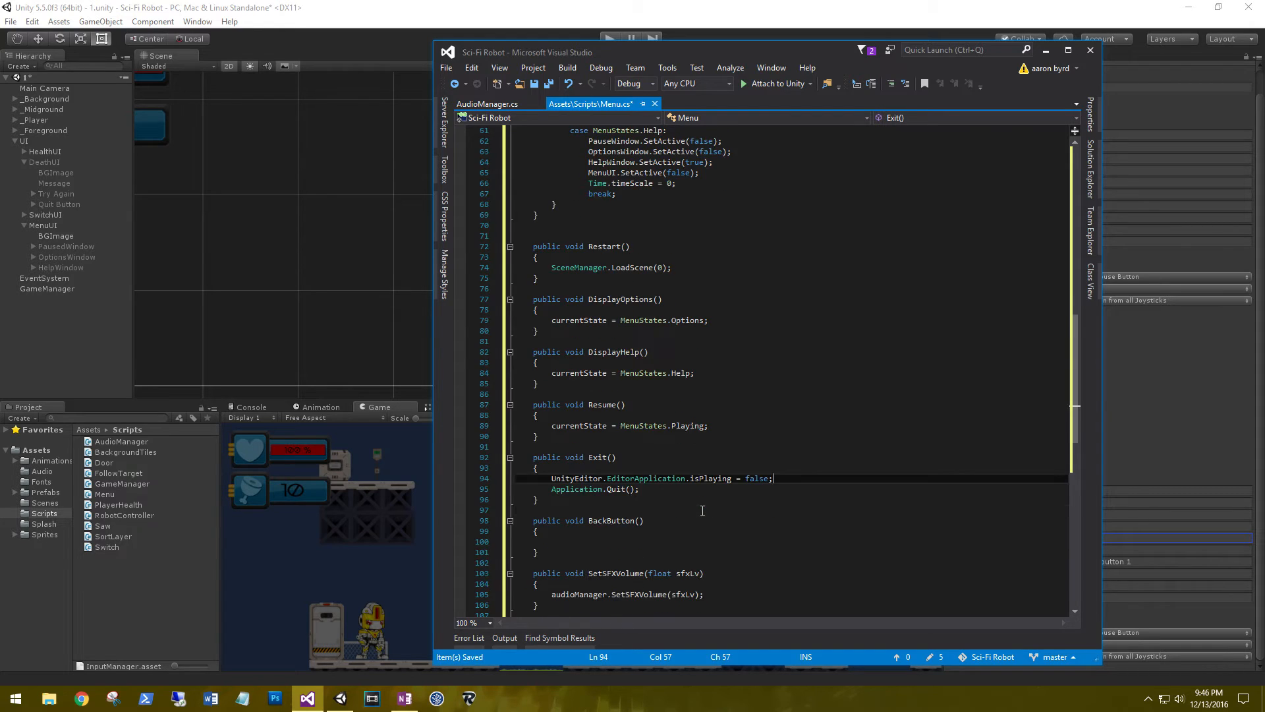
left_click(711, 477)
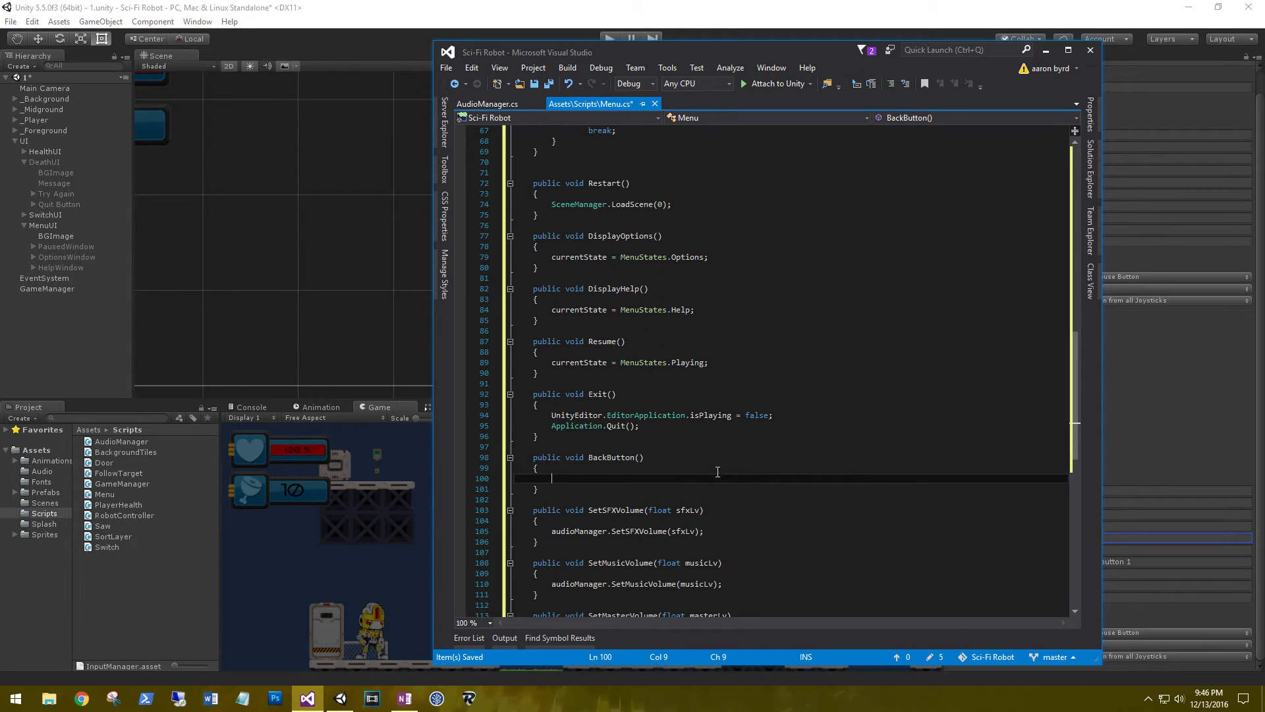
type("currentState = menuStates.")
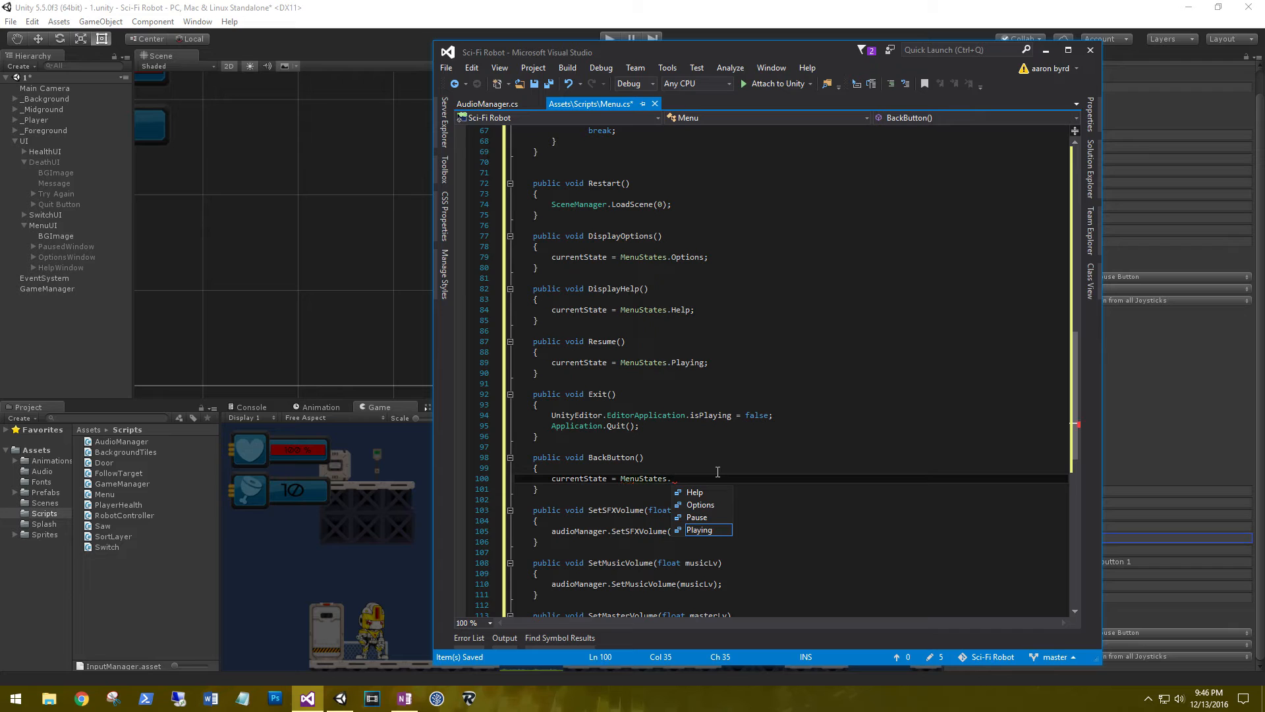
type("Pause;")
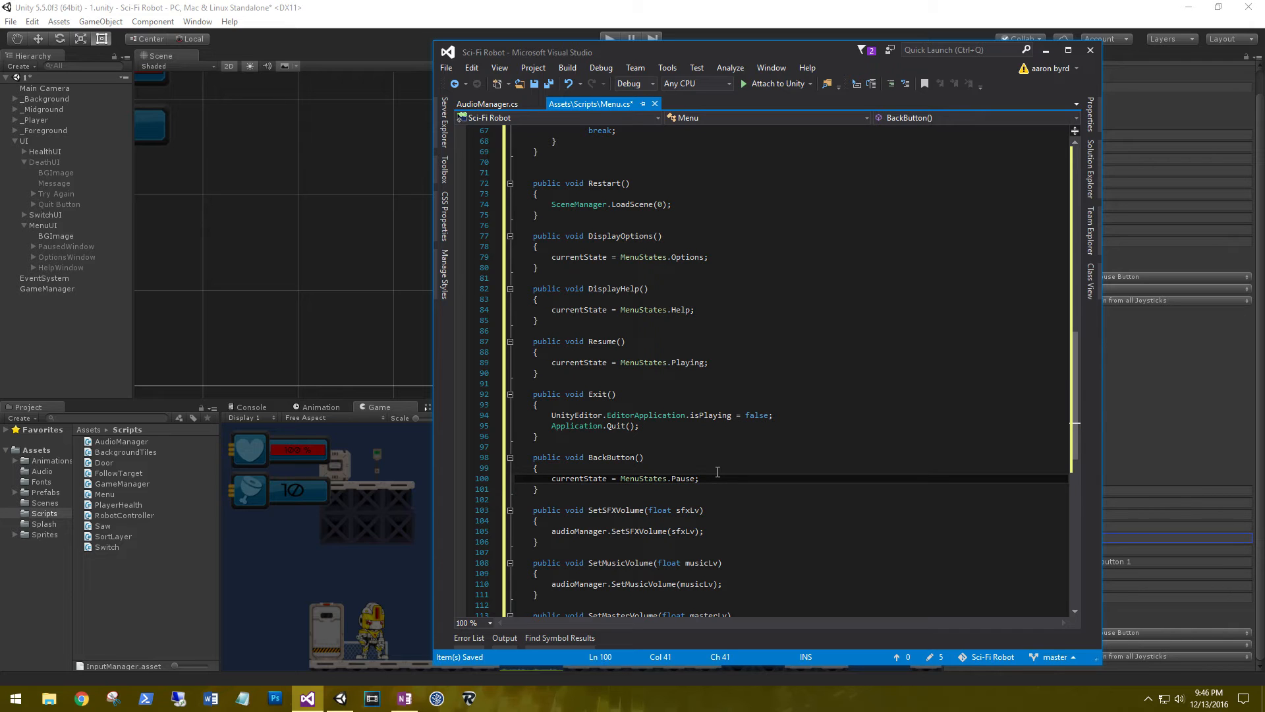
Review the serialized window fields, the audioManager declaration and the audioManager calls in the SFX, music and master volume methods.
scroll(760, 505, "up", 20)
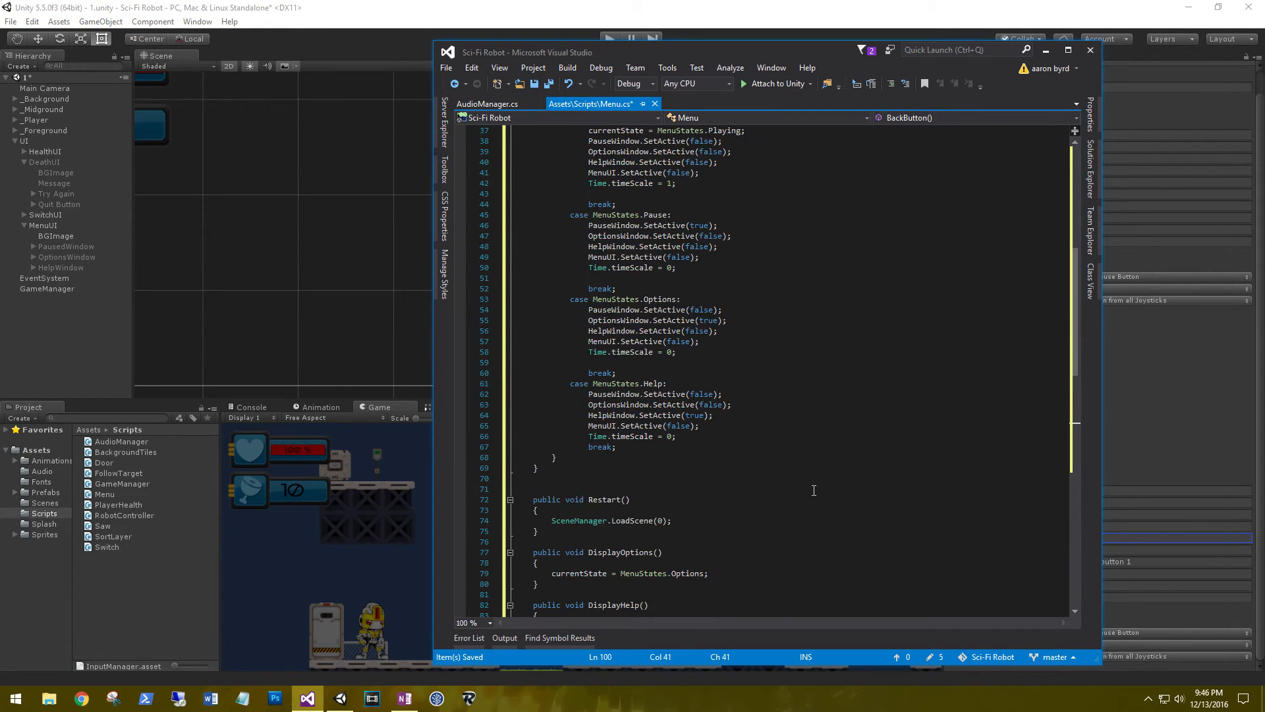
scroll(814, 490, "up", 2)
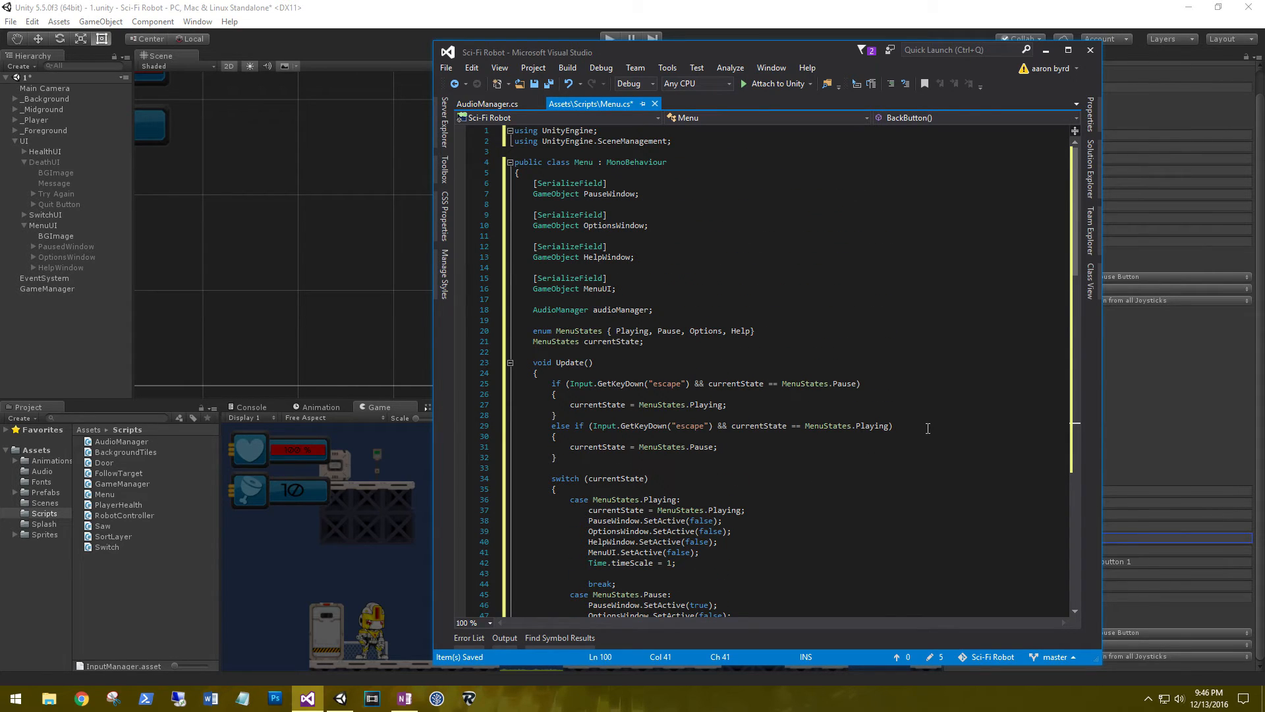
left_click(704, 302)
left_click_drag(629, 289, 536, 189)
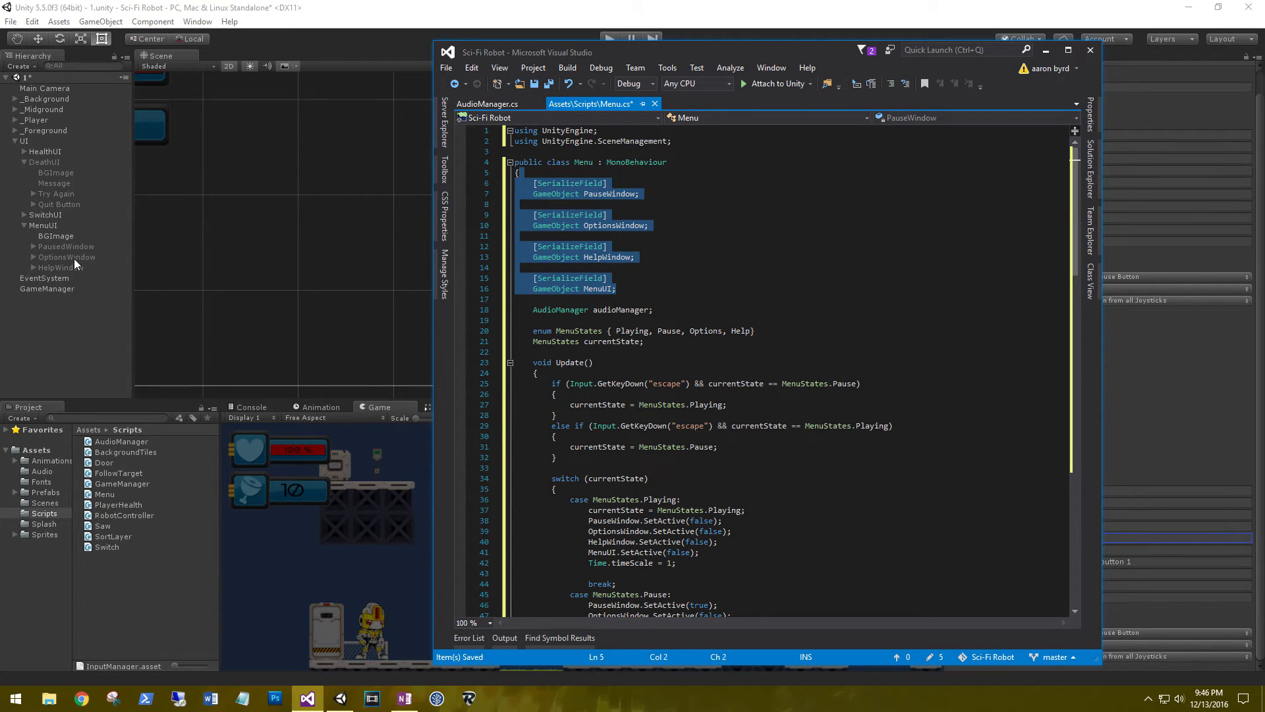
left_click(653, 310)
left_click_drag(679, 310, 528, 310)
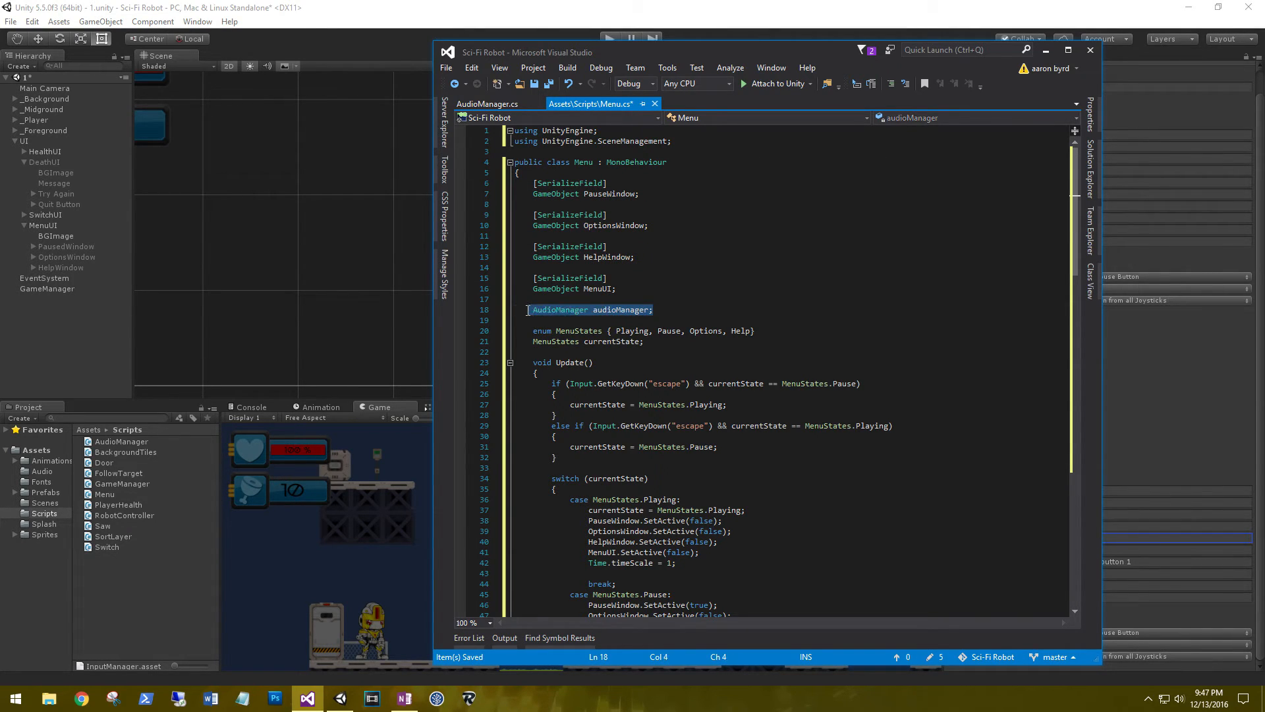
scroll(790, 316, "down", 20)
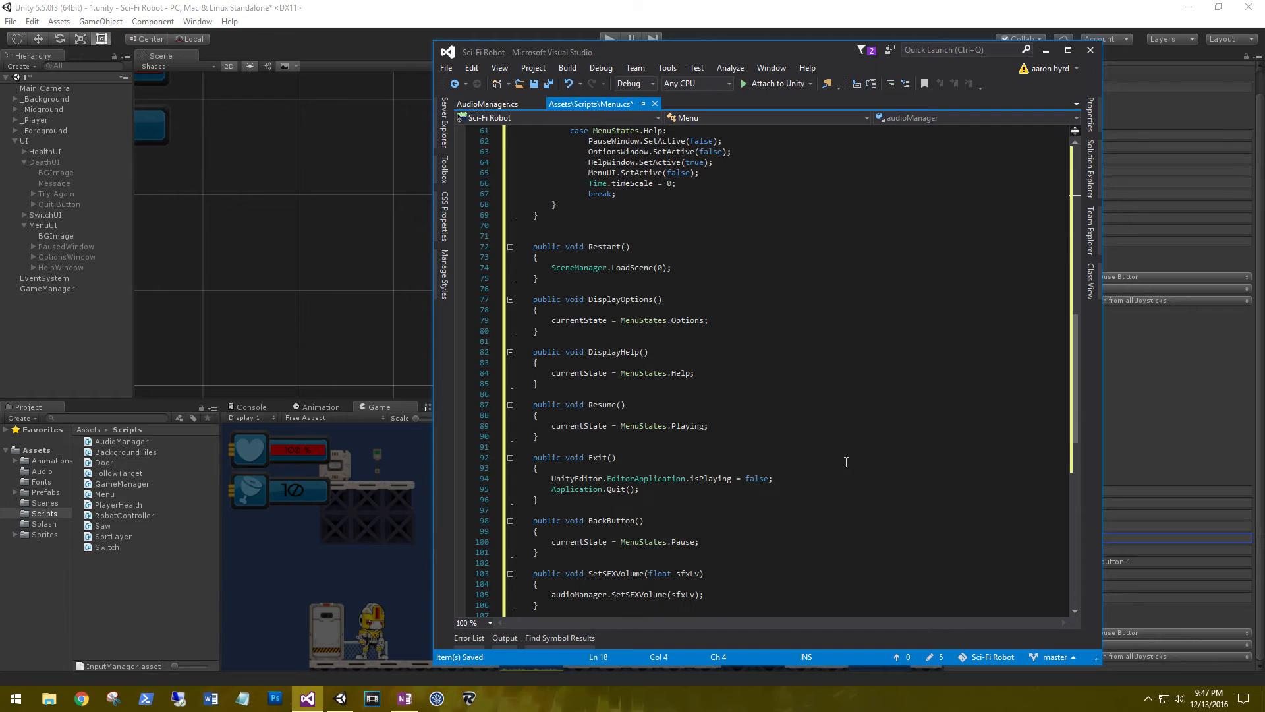
scroll(847, 462, "down", 4)
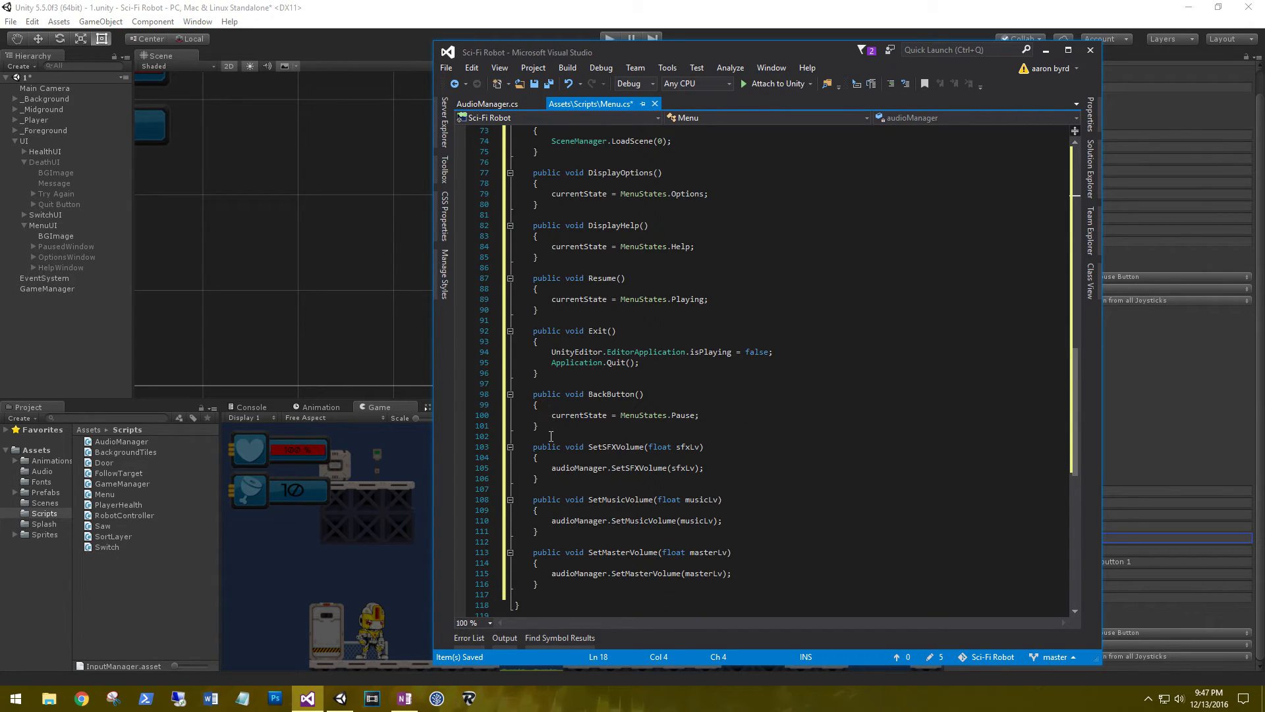
double_click(552, 467)
double_click(575, 520)
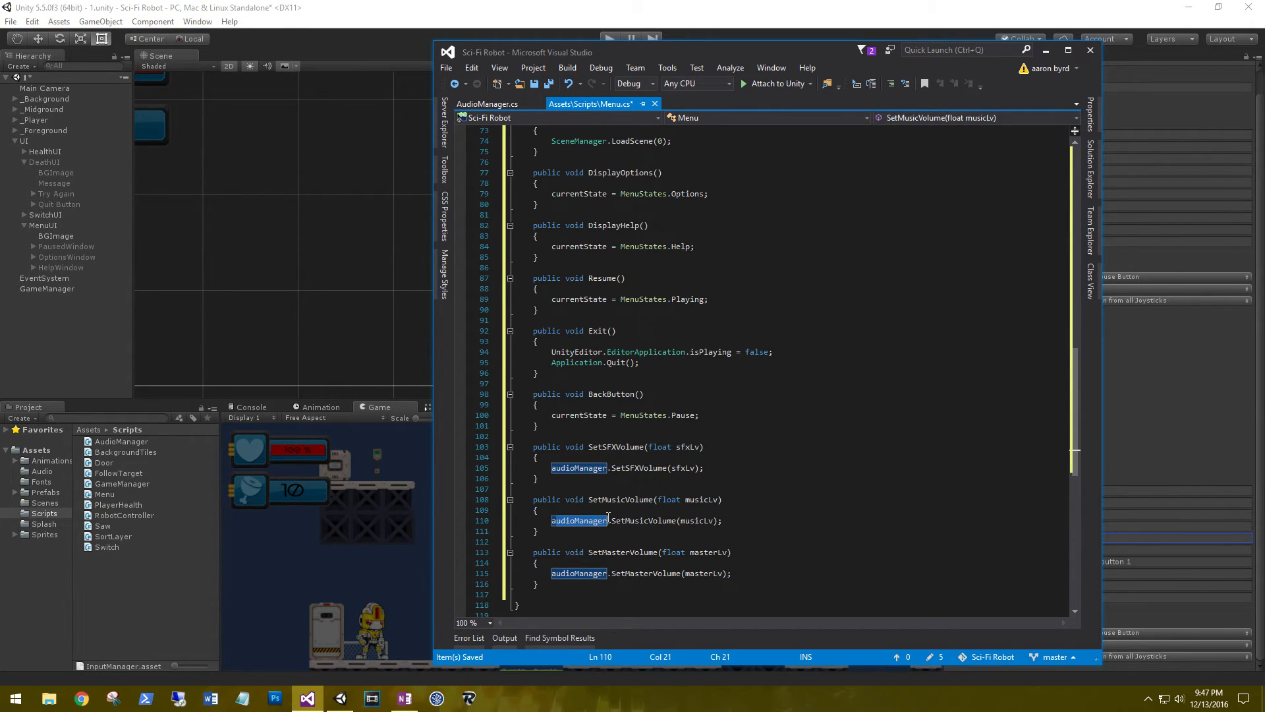
left_click(638, 574)
left_click(686, 573)
scroll(799, 472, "up", 12)
scroll(799, 472, "up", 12)
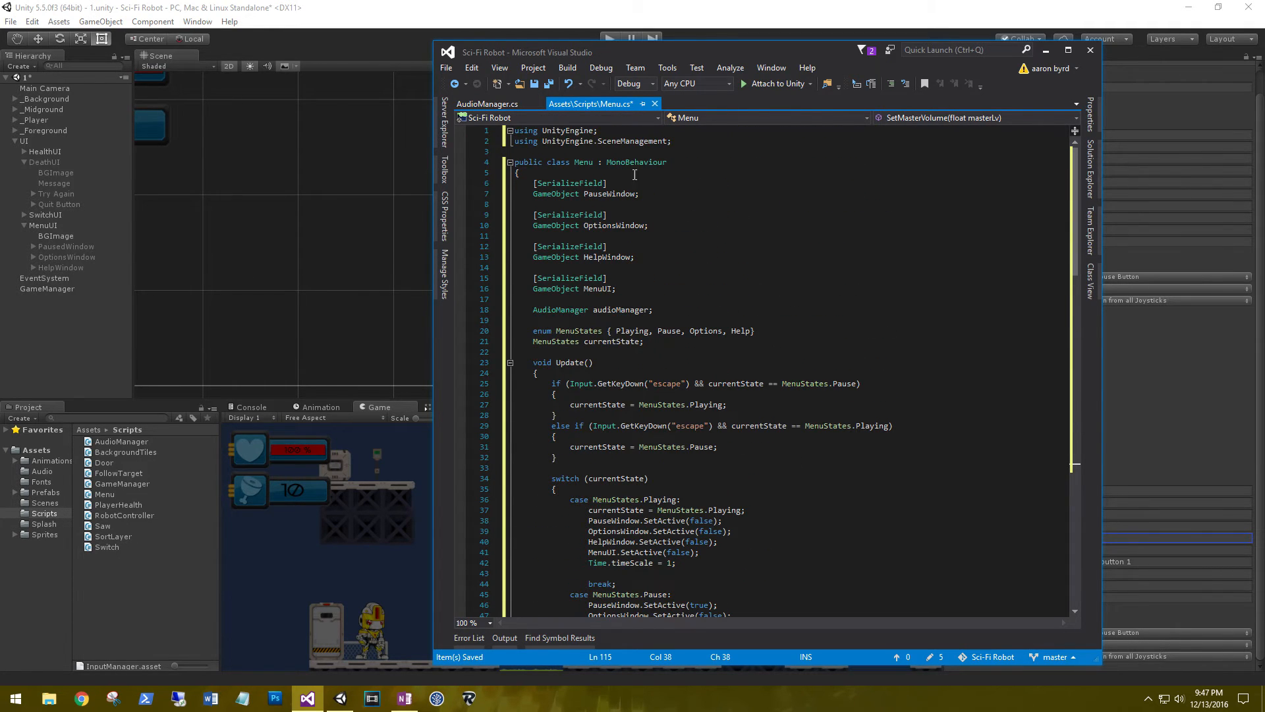
Review the MenuStates enum, the Escape key conditions in Update() and the switch cases for Playing, Pause, Options and Help.
left_click_drag(660, 341, 521, 333)
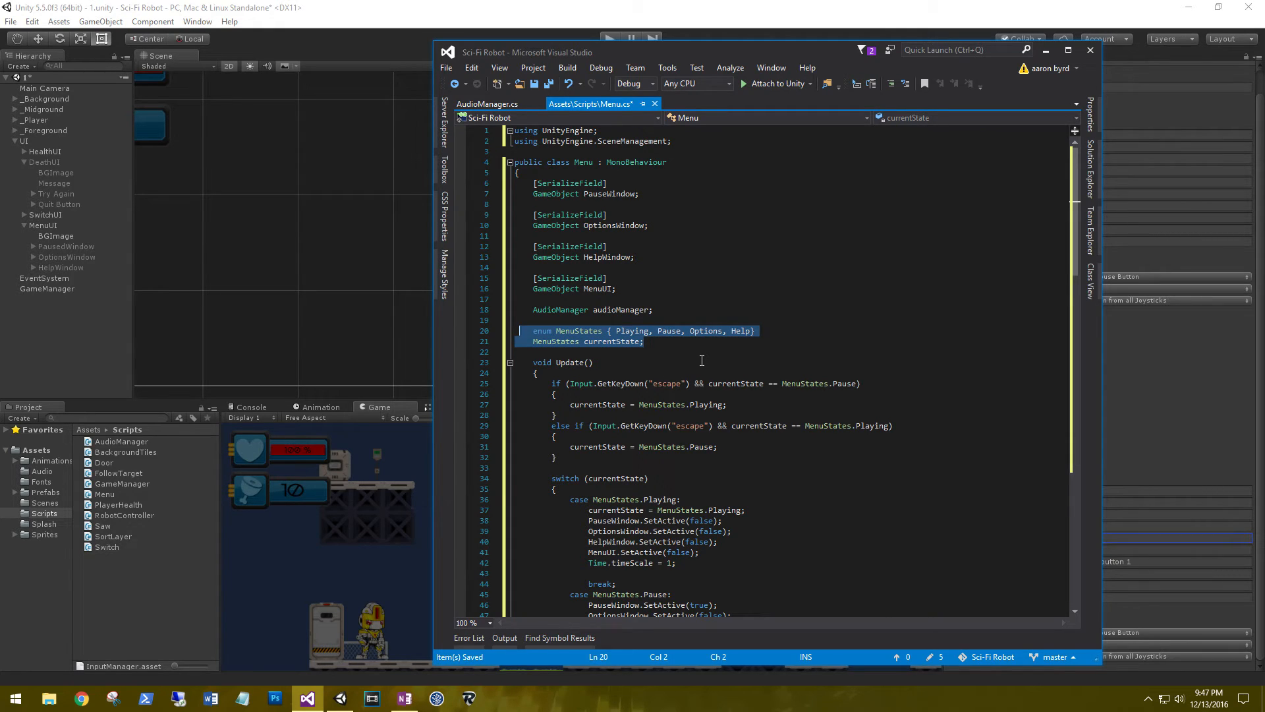
scroll(702, 361, "down", 2)
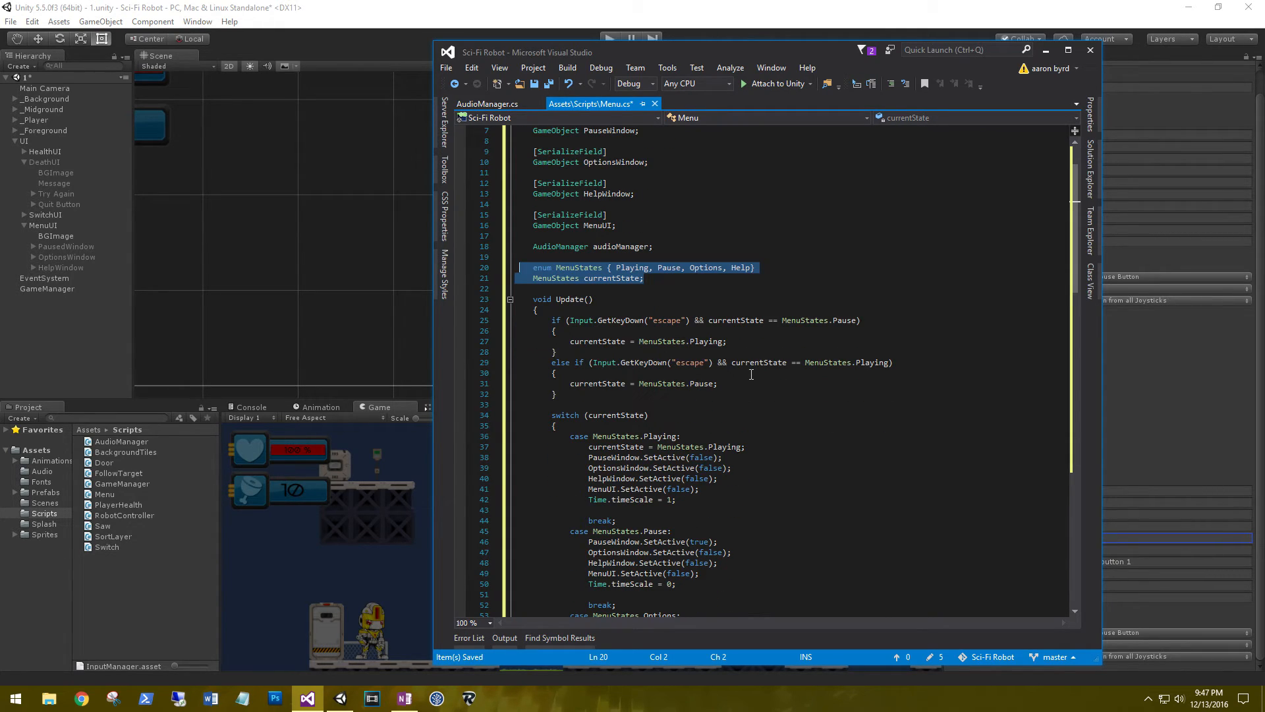
scroll(739, 330, "down", 3)
left_click(725, 291)
left_click_drag(725, 290, 631, 289)
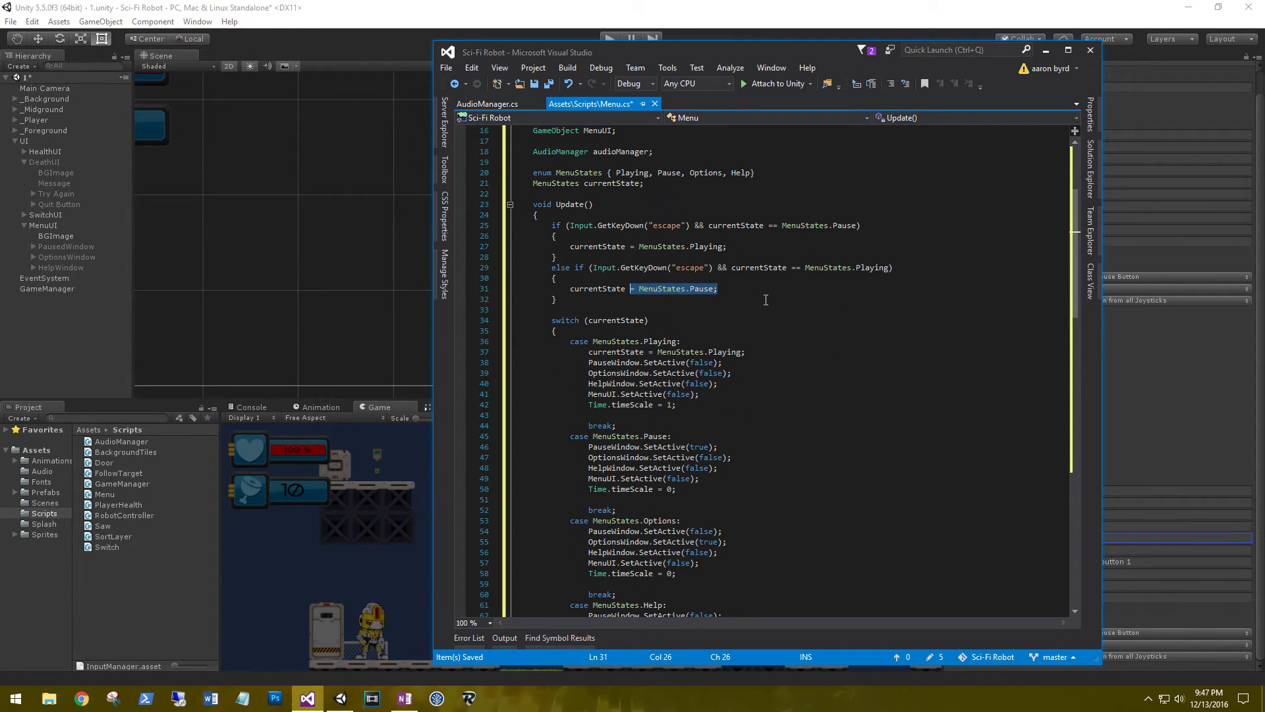
left_click_drag(729, 246, 661, 247)
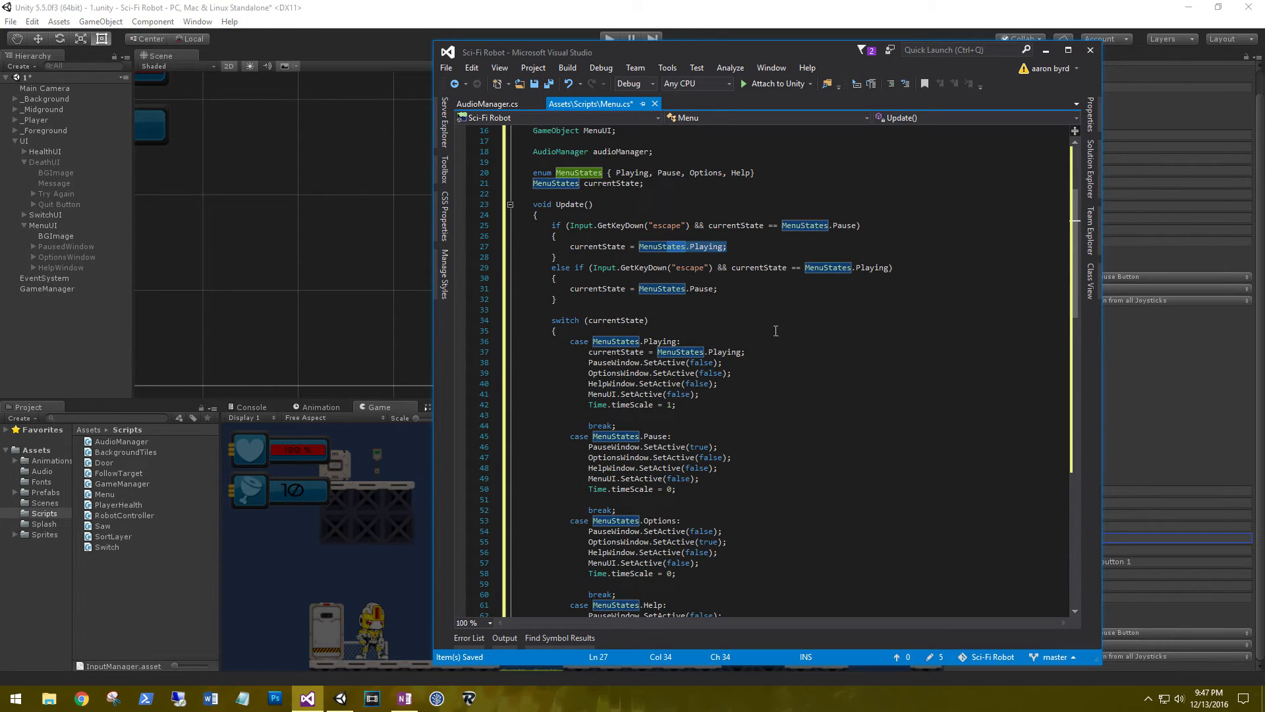
left_click(775, 351)
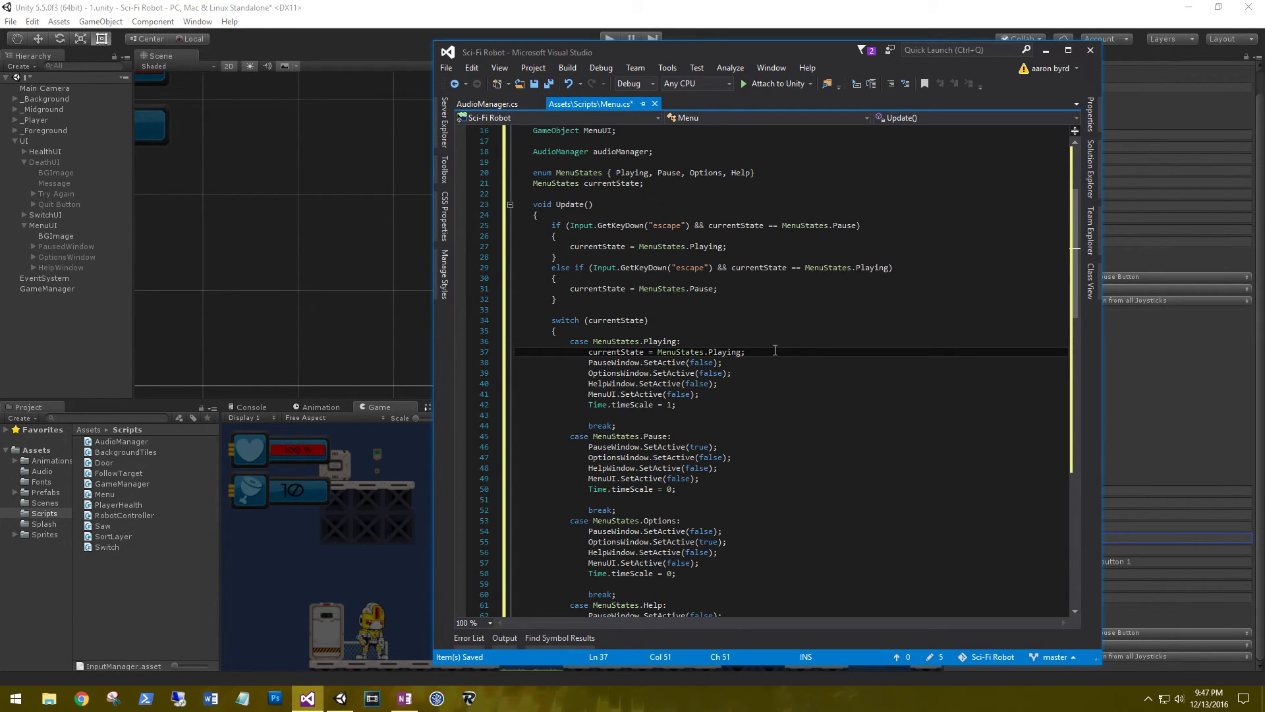
left_click_drag(700, 395, 576, 363)
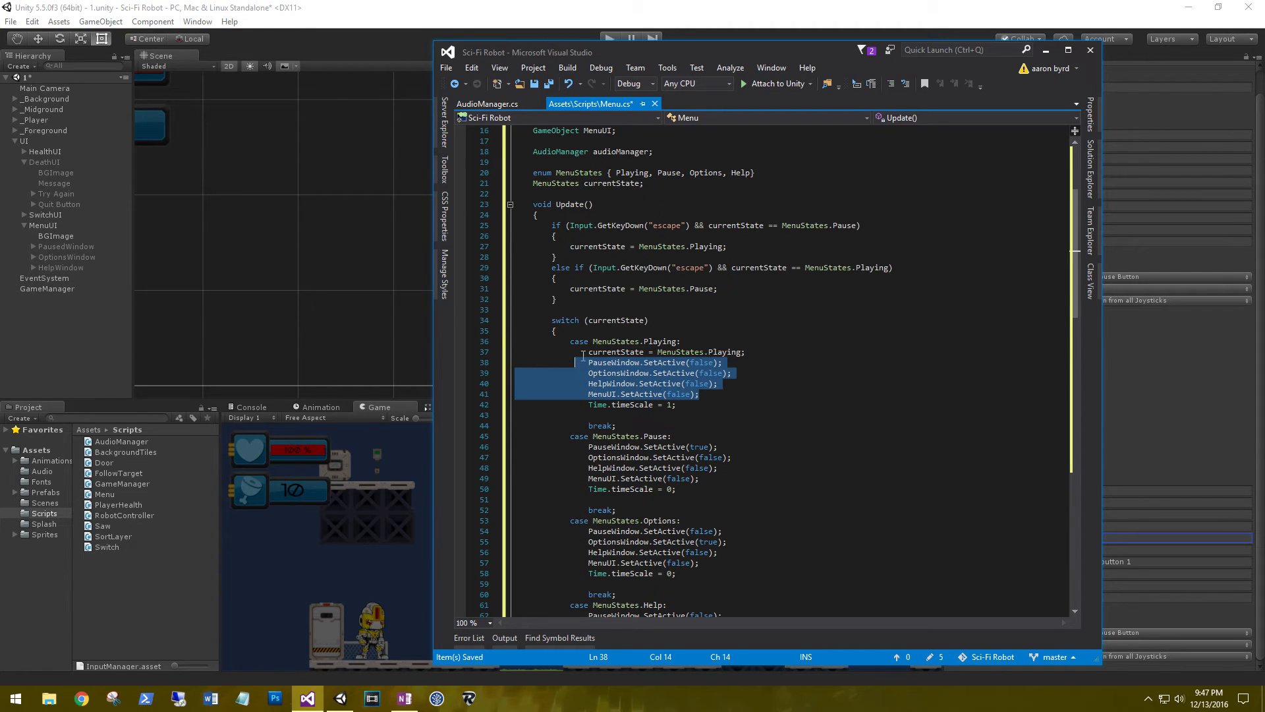
left_click_drag(678, 404, 580, 405)
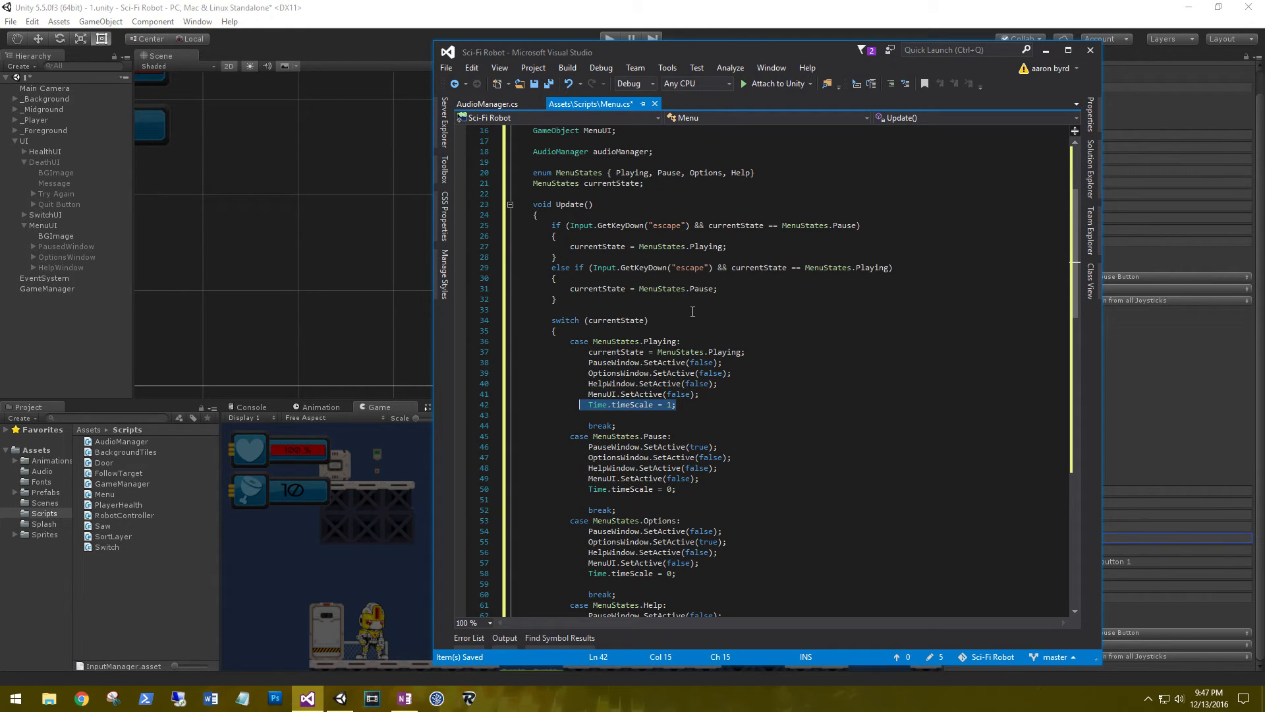
left_click(767, 427)
scroll(772, 392, "down", 5)
left_click_drag(730, 503, 601, 288)
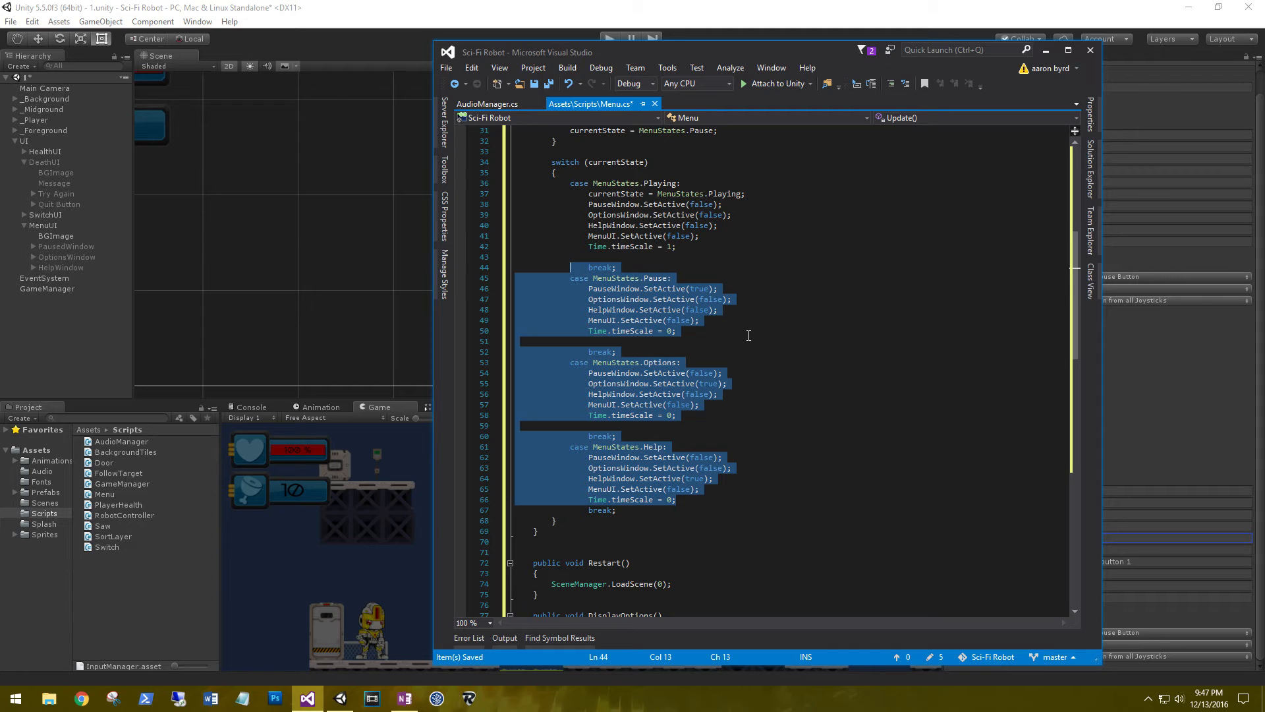
left_click(787, 369)
Review the button methods from Restart() and DisplayOptions() through Resume() to BackButton().
scroll(790, 366, "down", 11)
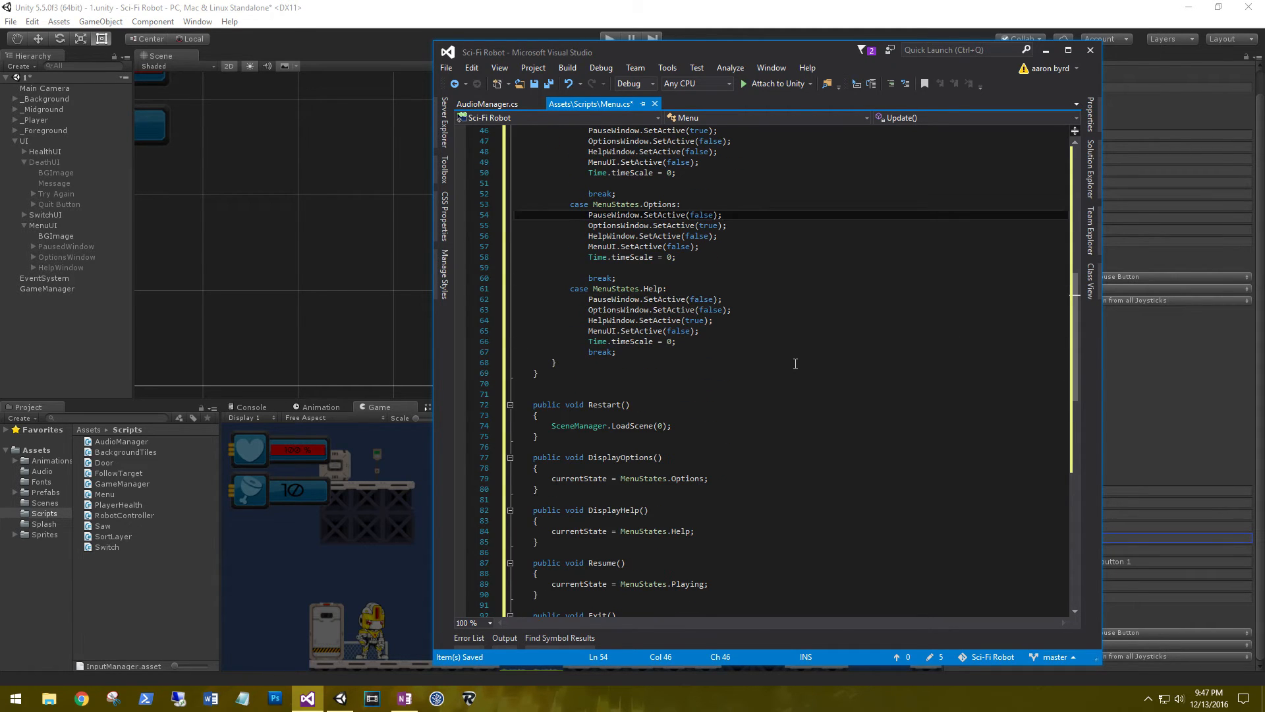
left_click(617, 215)
left_click(602, 267)
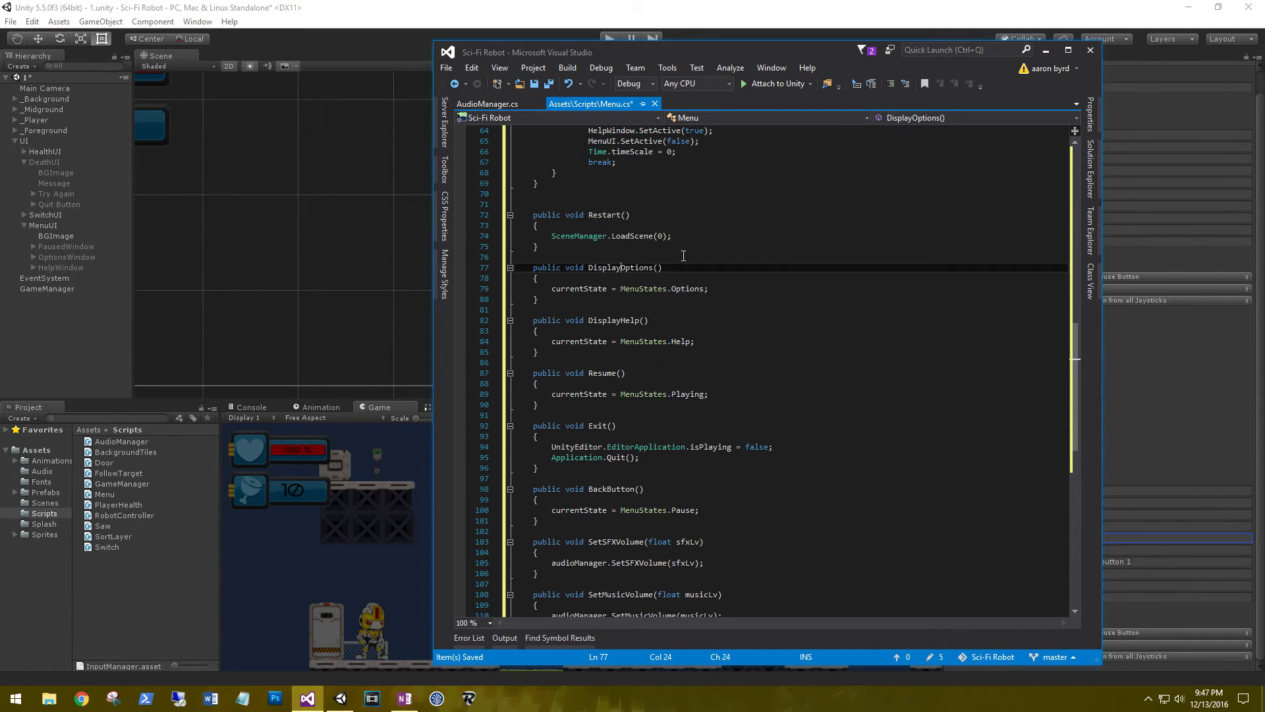
left_click(623, 321)
left_click(598, 373)
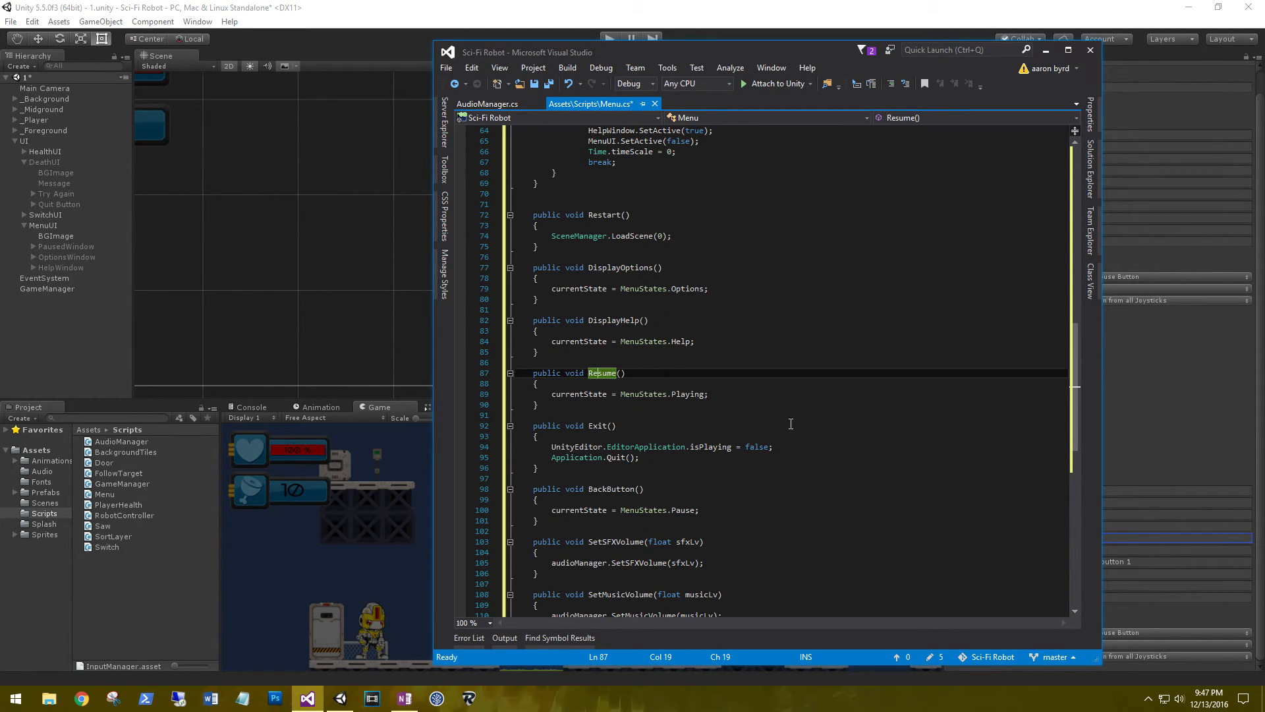
left_click(607, 491)
left_click(741, 509)
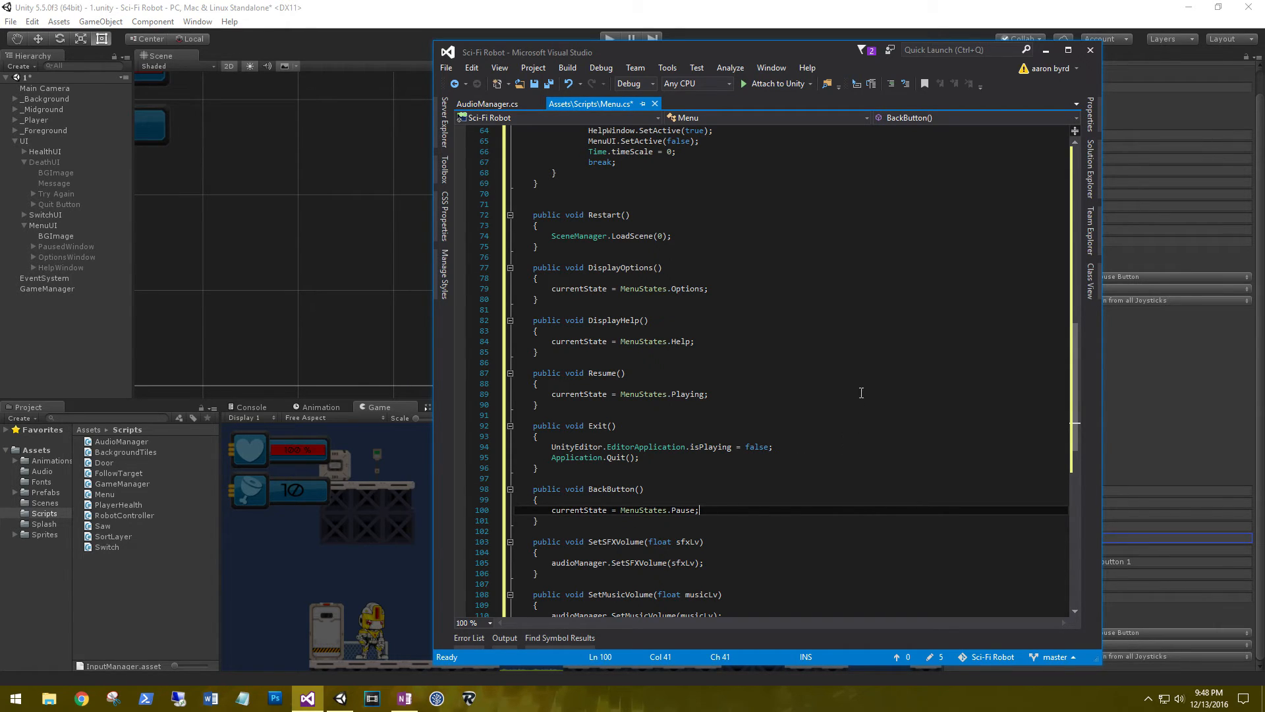
Save the Menu script and switch to the Unity editor.
key("ctrl+s")
left_click(629, 5)
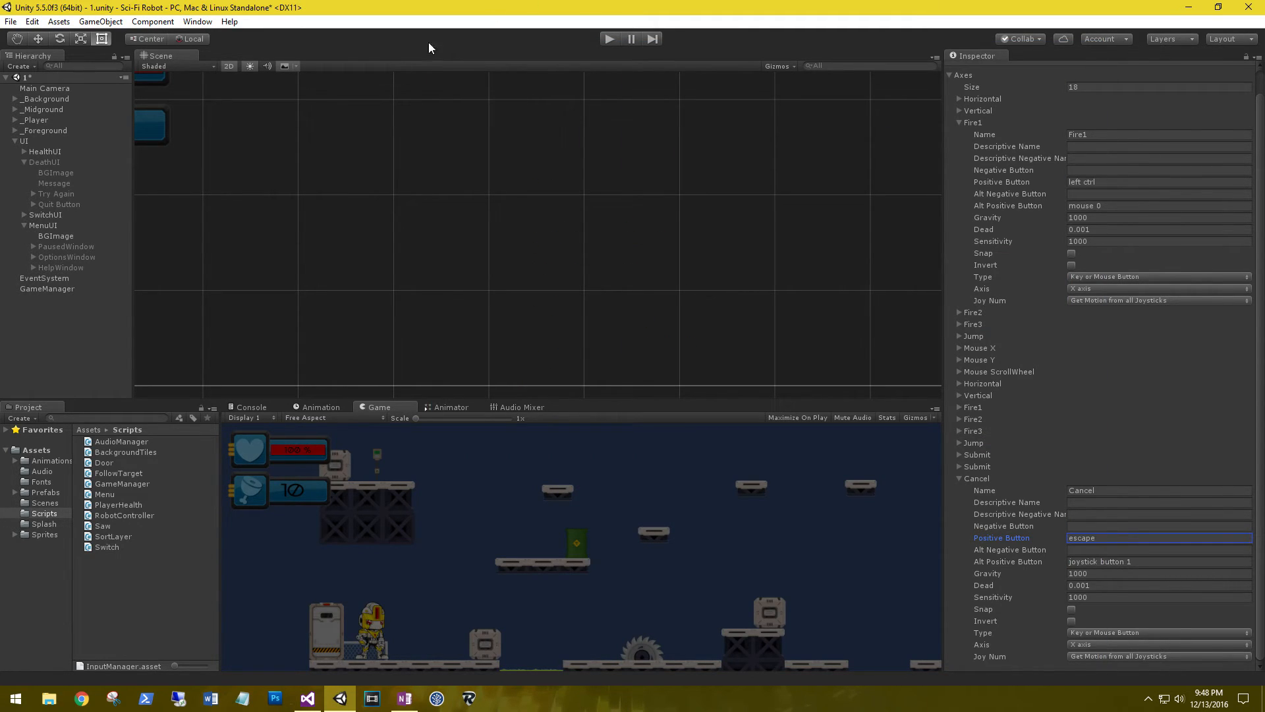
Assign MenuUI, HelpWindow, OptionsWindow and PausedWindow to the matching object fields of GameManager's Menu script.
left_click(27, 287)
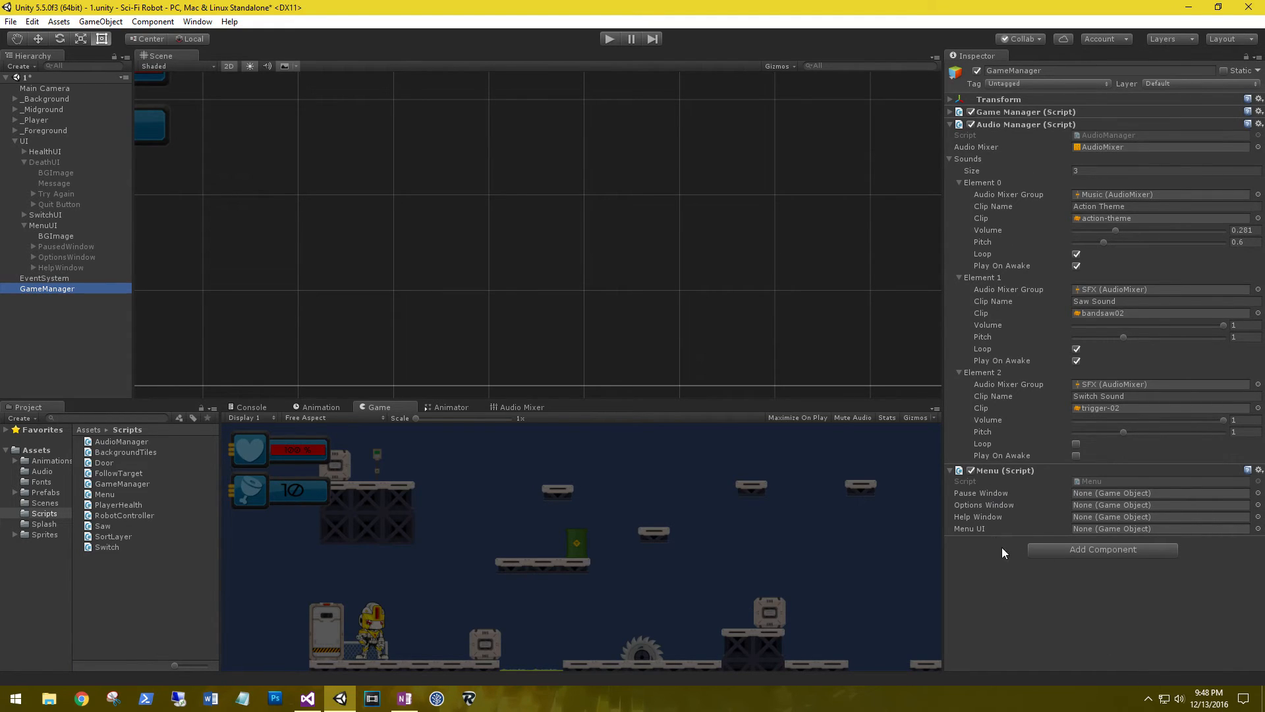
left_click_drag(43, 225, 1137, 527)
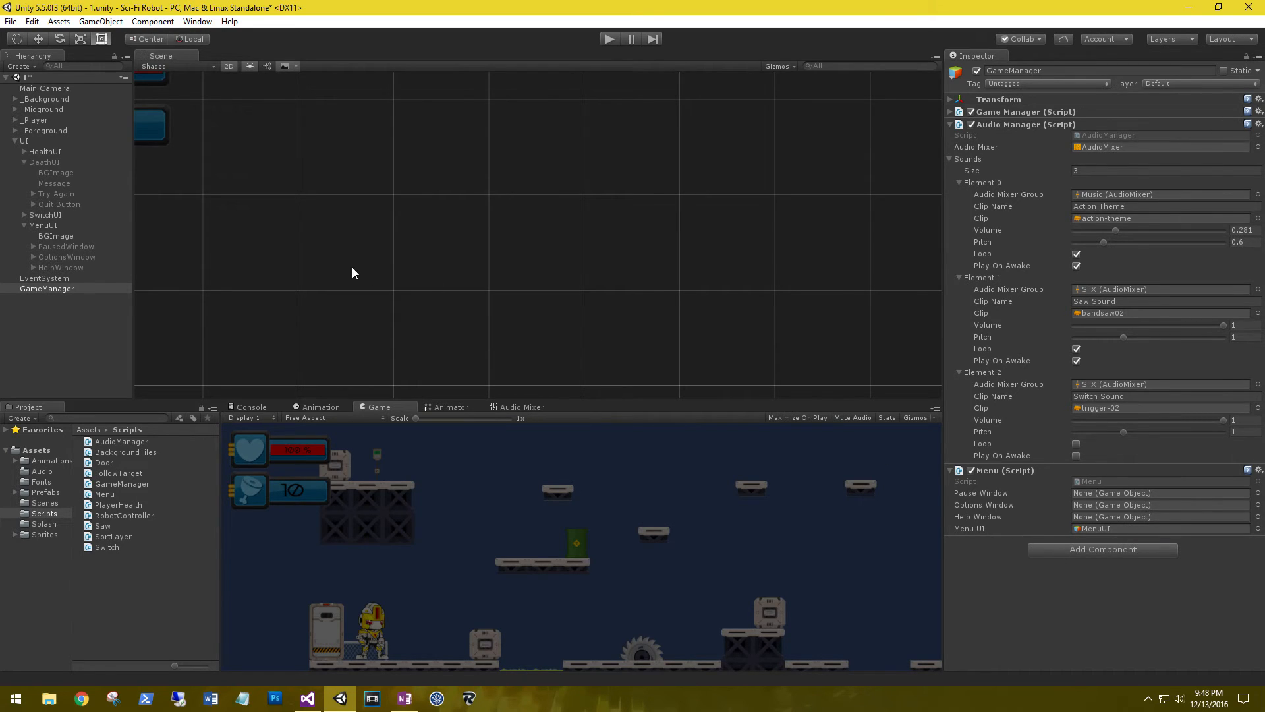
left_click_drag(60, 266, 1113, 519)
left_click_drag(85, 254, 1097, 506)
left_click_drag(70, 247, 1083, 493)
Add an On Click event to PausedWindow's Resume Button that calls Menu.Resume on GameManager.
left_click(46, 226)
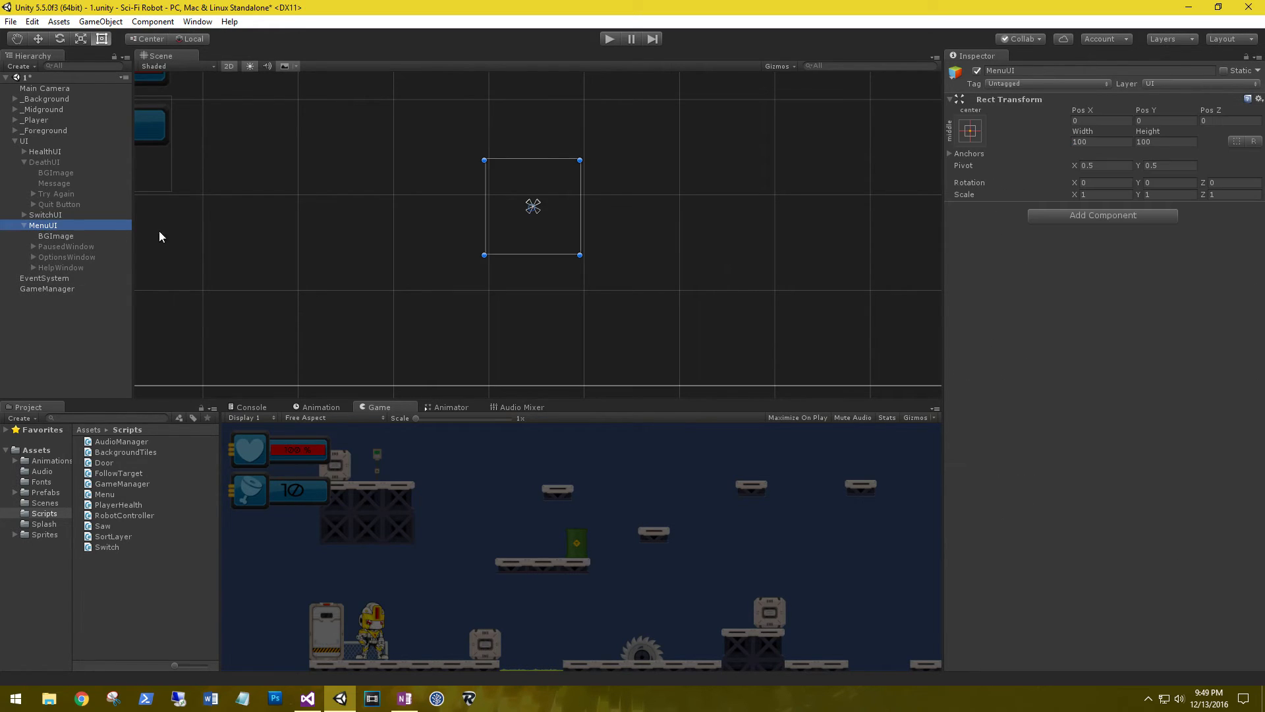
left_click(46, 247)
left_click(33, 246)
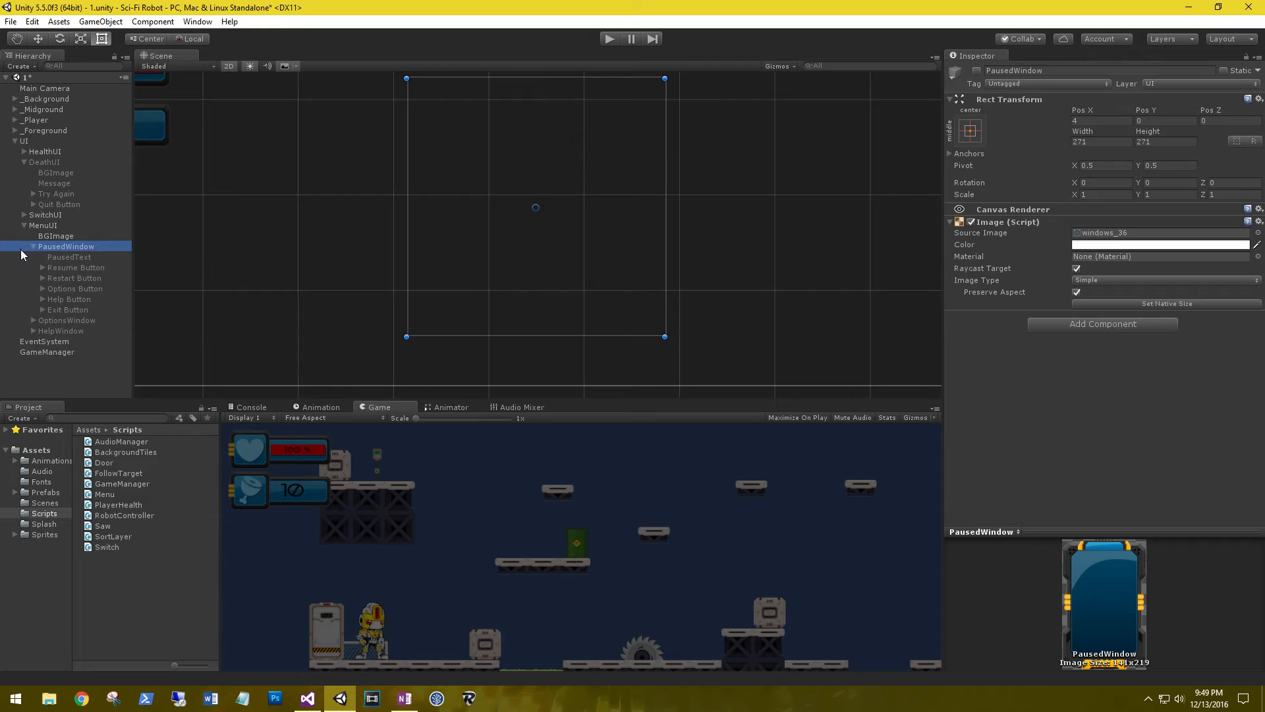
left_click(63, 267)
left_click(1225, 514)
left_click_drag(53, 352, 970, 501)
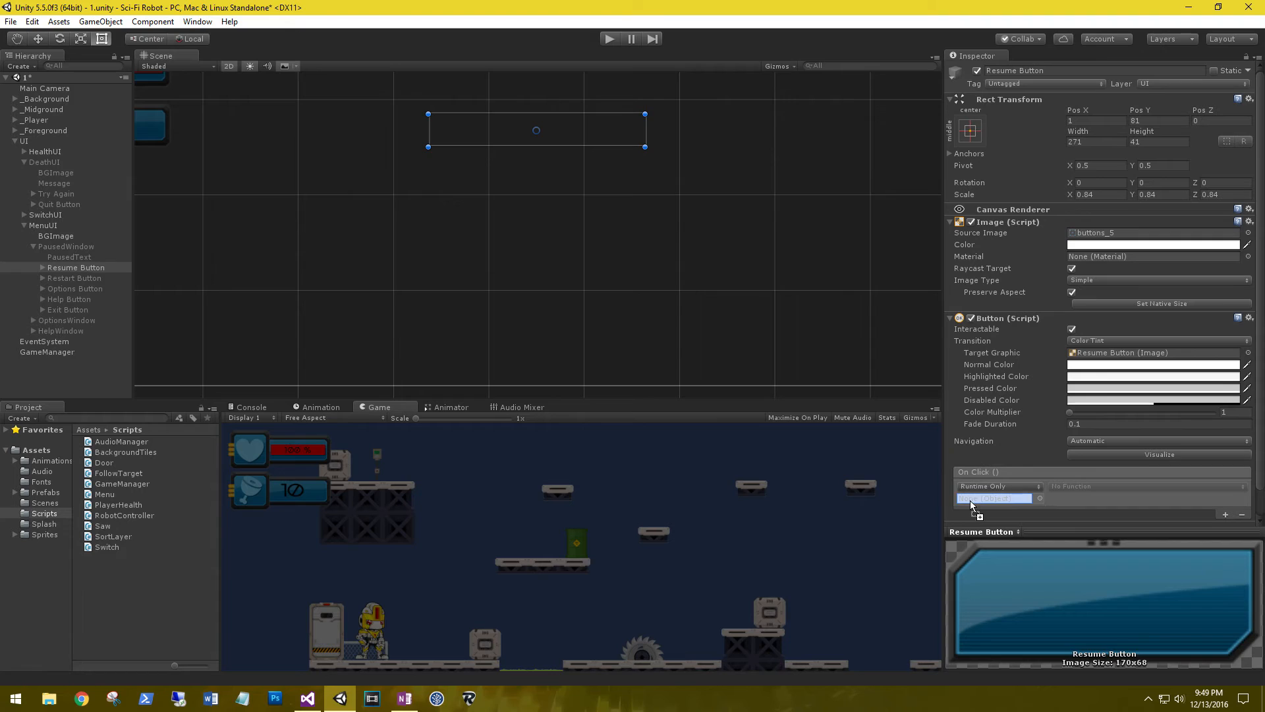
left_click(1094, 485)
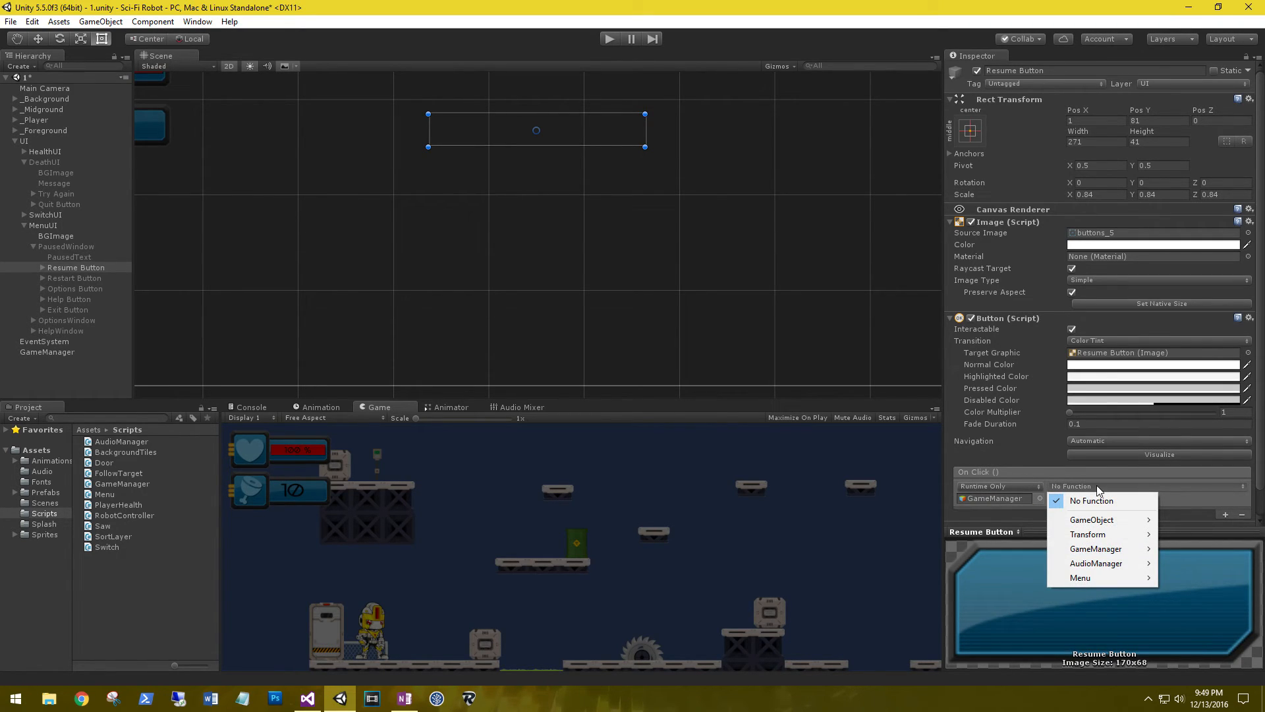
mouse_move(1105, 578)
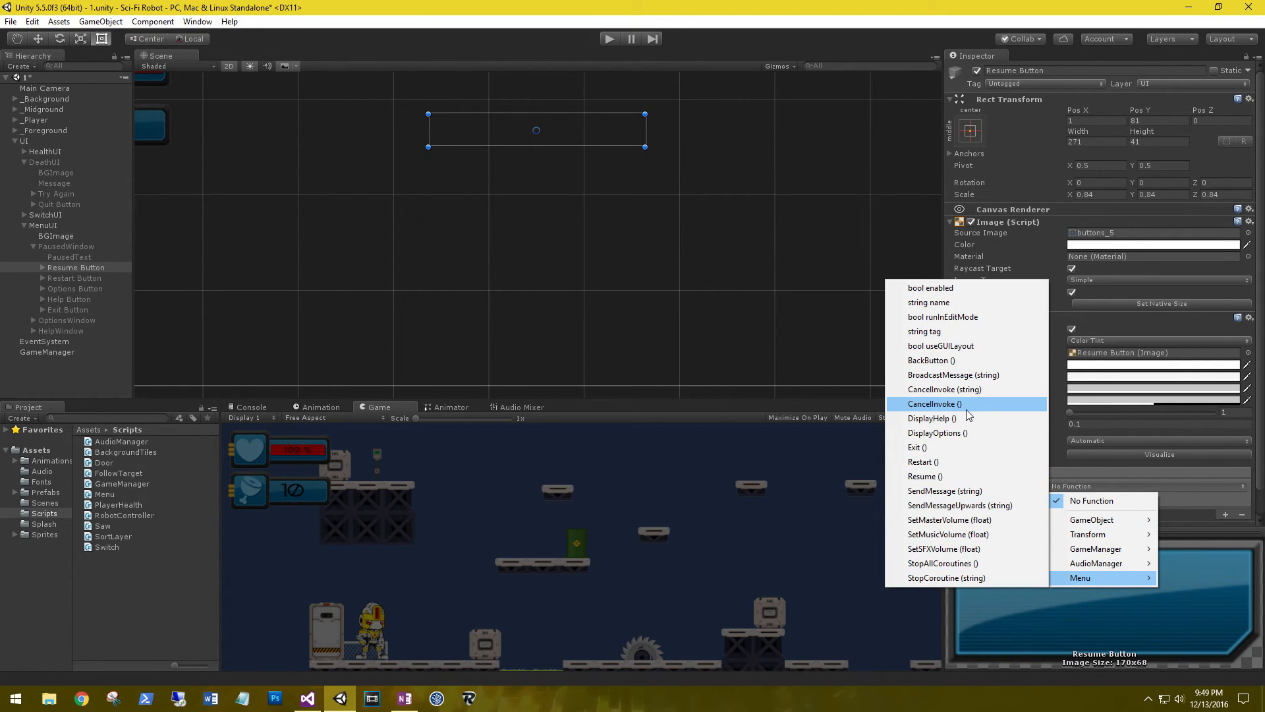
left_click(967, 476)
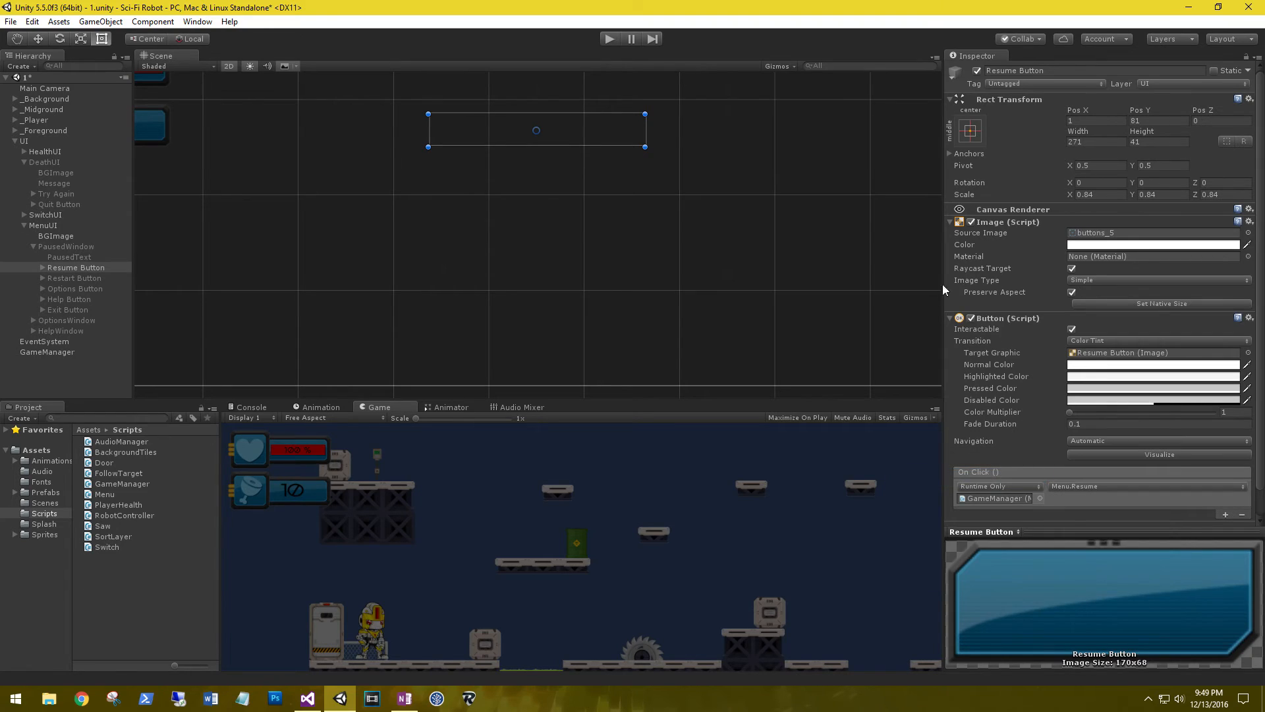
Add an On Click event to PausedWindow's Restart Button that calls Menu.Resume on GameManager.
left_click(75, 279)
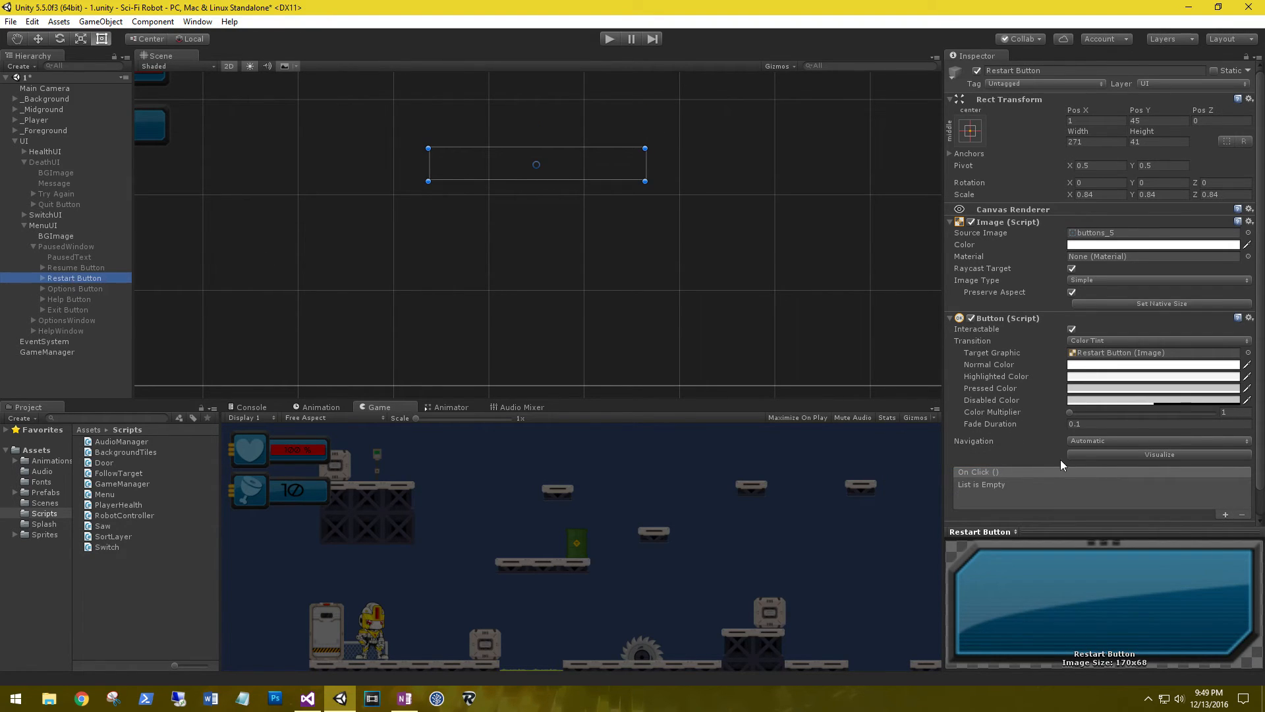
left_click(1226, 515)
left_click_drag(41, 354, 999, 499)
left_click(1112, 489)
mouse_move(1089, 578)
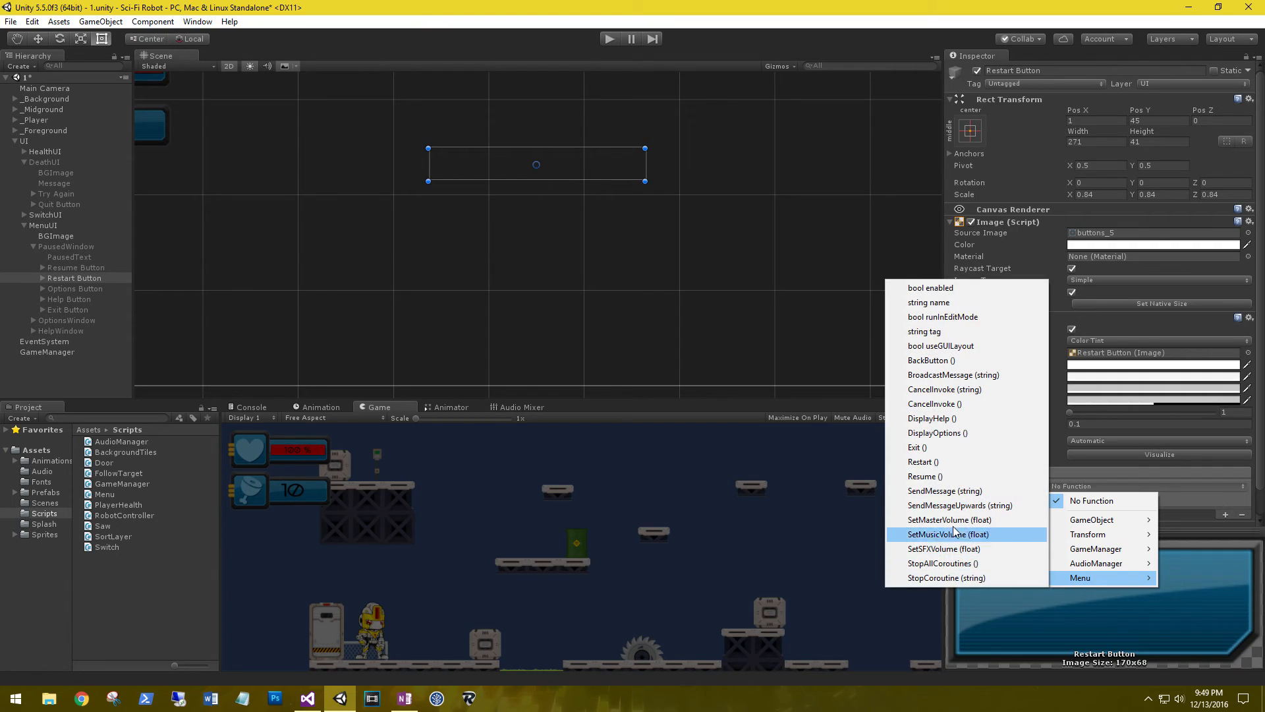
left_click(926, 476)
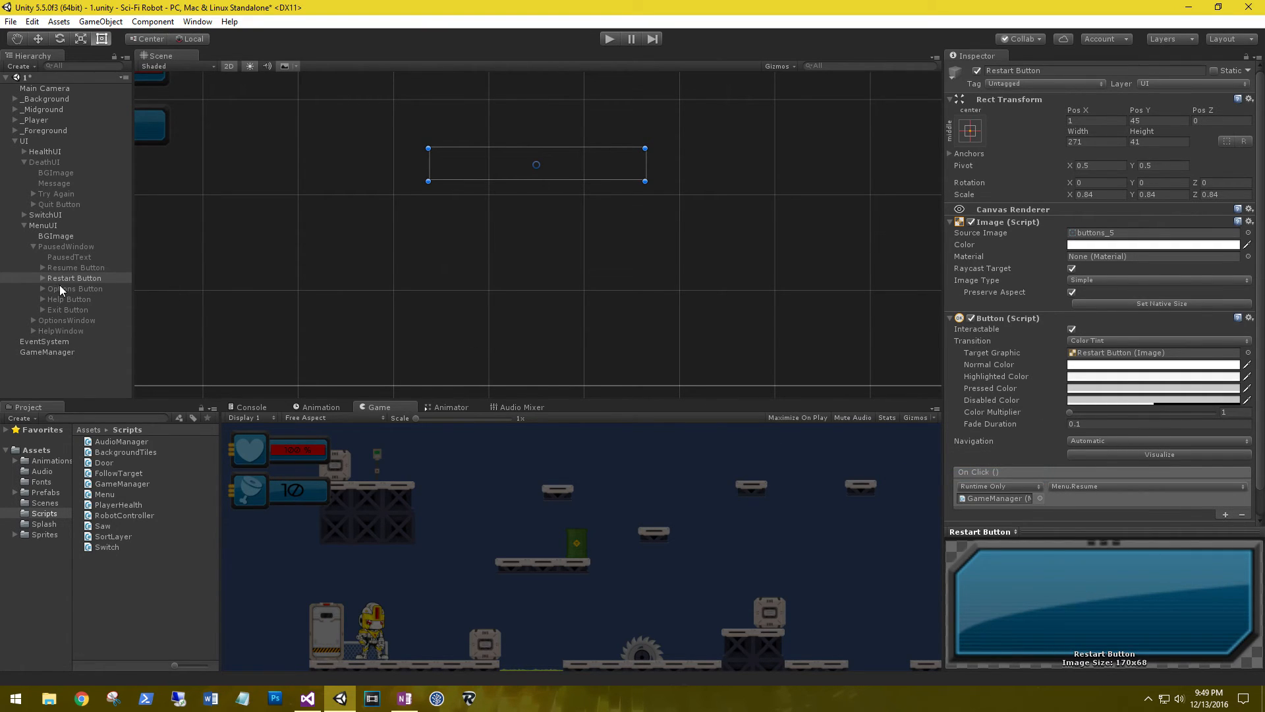
Add an On Click event to PausedWindow's Options Button that calls Menu.DisplayOptions on GameManager.
left_click(61, 290)
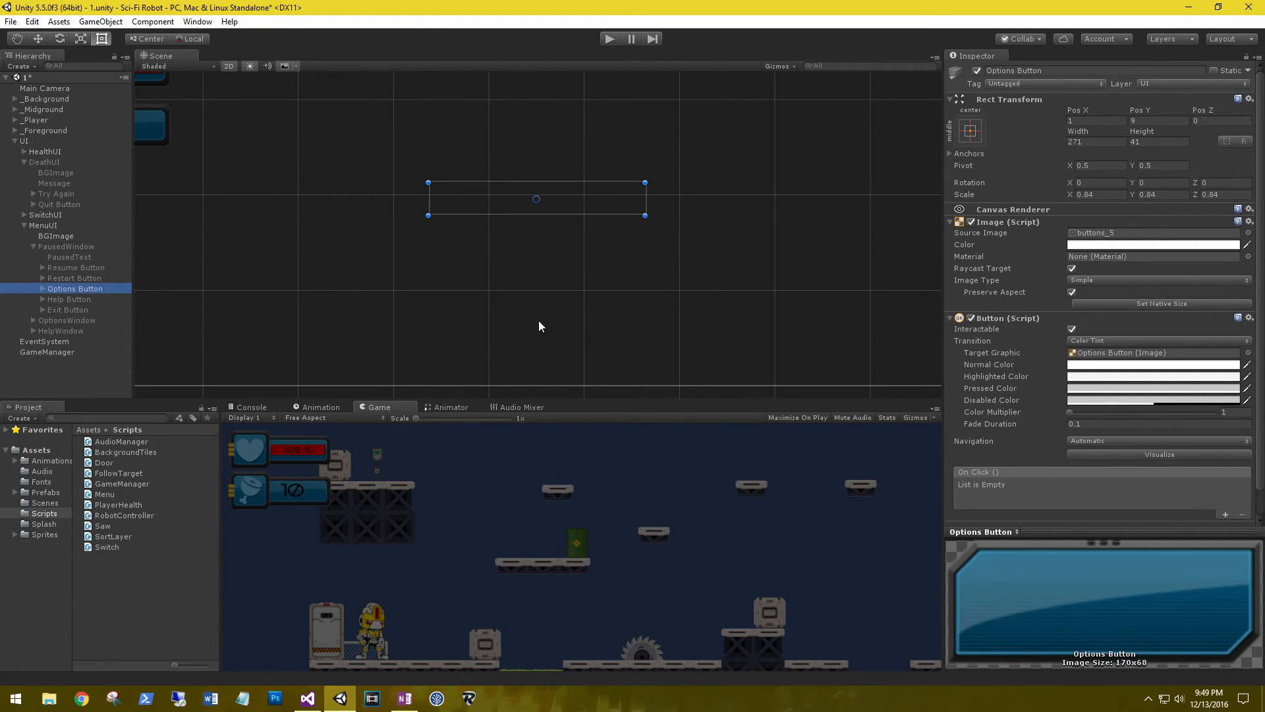
left_click(1226, 514)
left_click_drag(68, 358, 983, 499)
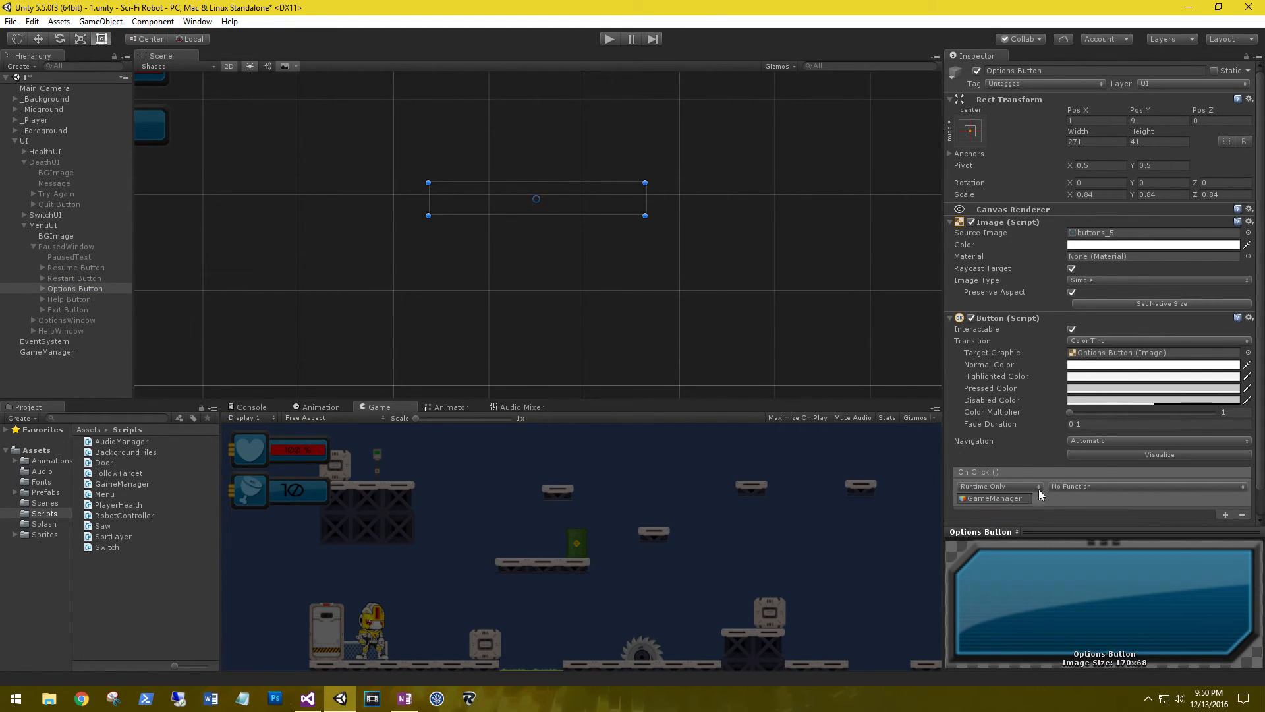
left_click(1092, 486)
mouse_move(1093, 579)
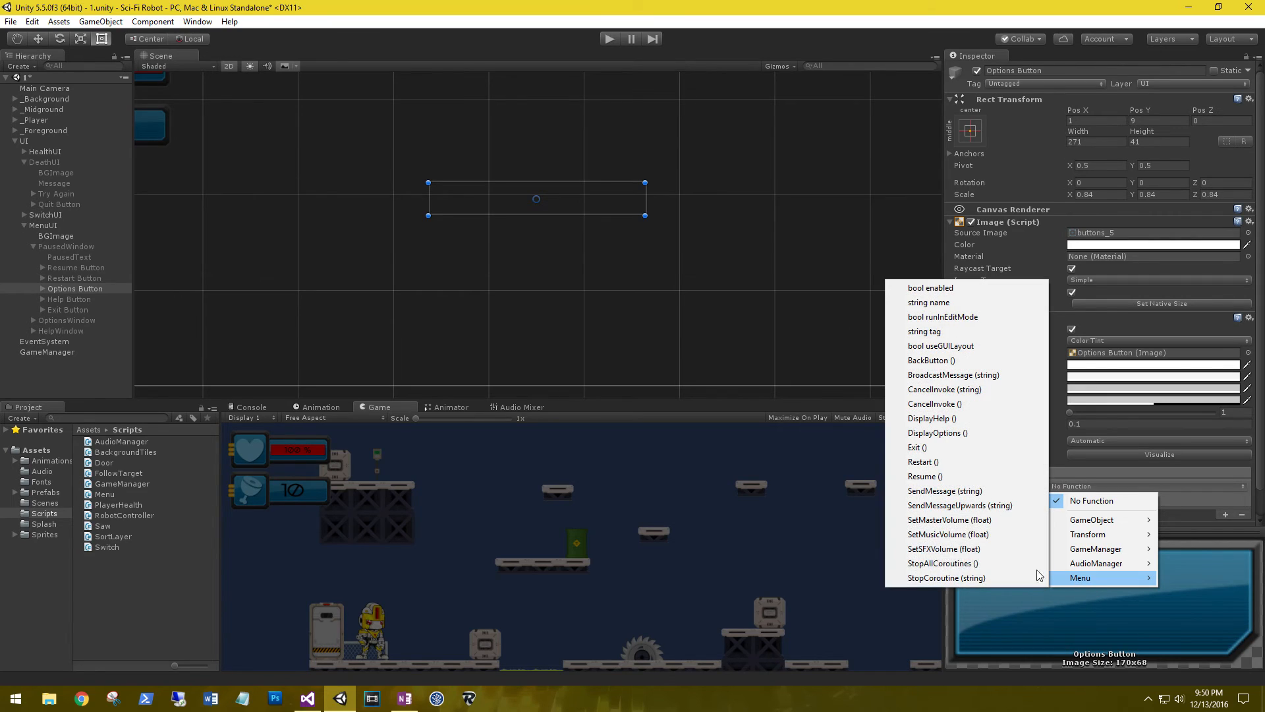
left_click(944, 433)
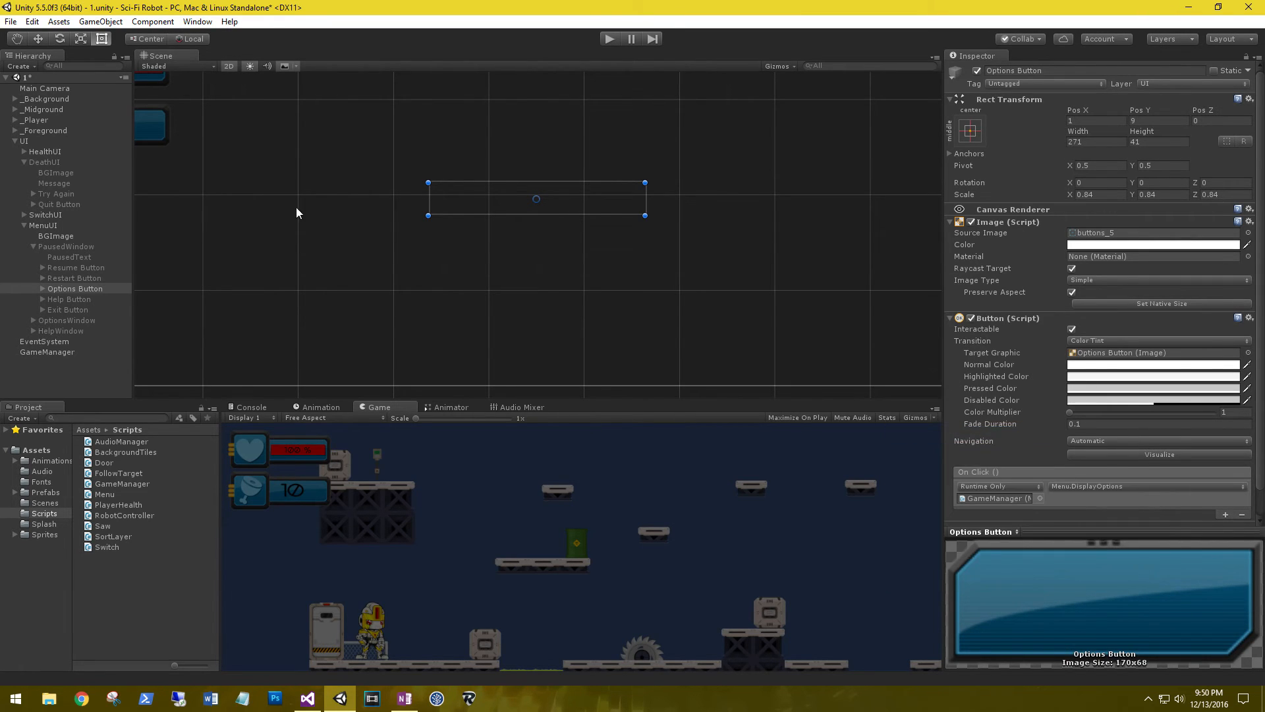
Add an On Click event to PausedWindow's Help Button that calls Menu.DisplayHelp on GameManager.
left_click(69, 300)
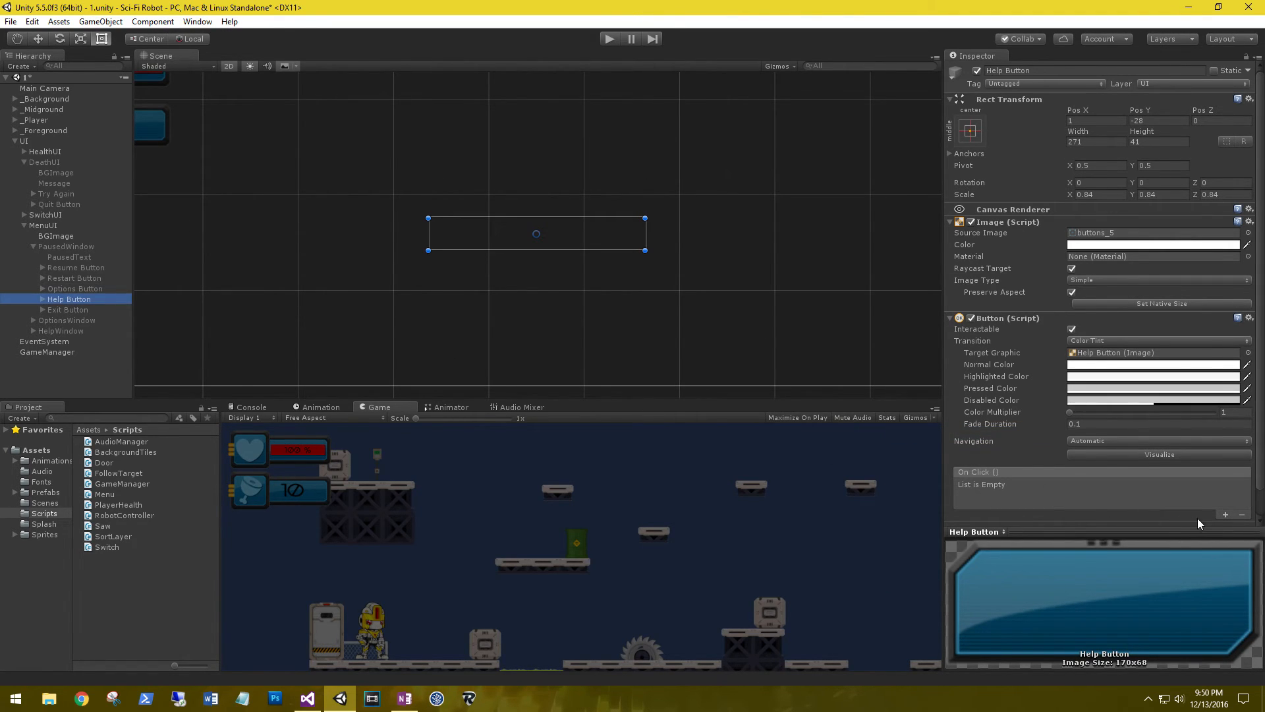
left_click(1225, 515)
left_click_drag(38, 352, 989, 502)
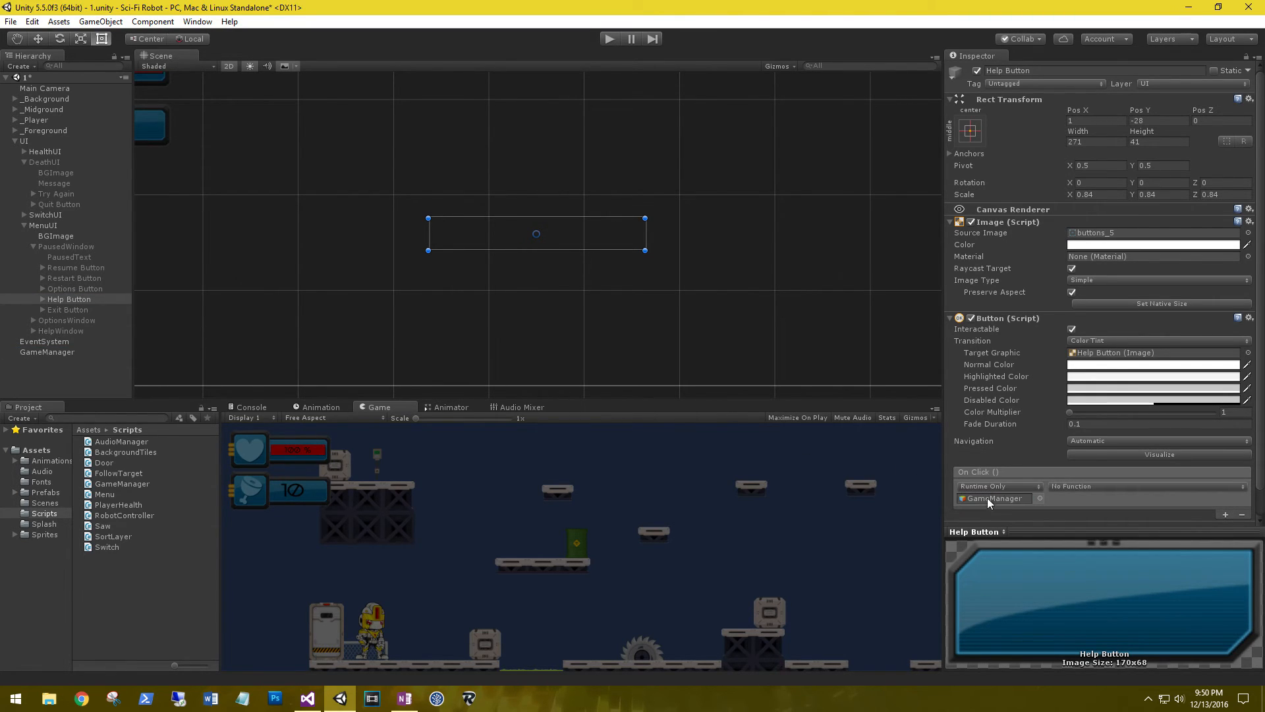
left_click(1078, 485)
mouse_move(1083, 579)
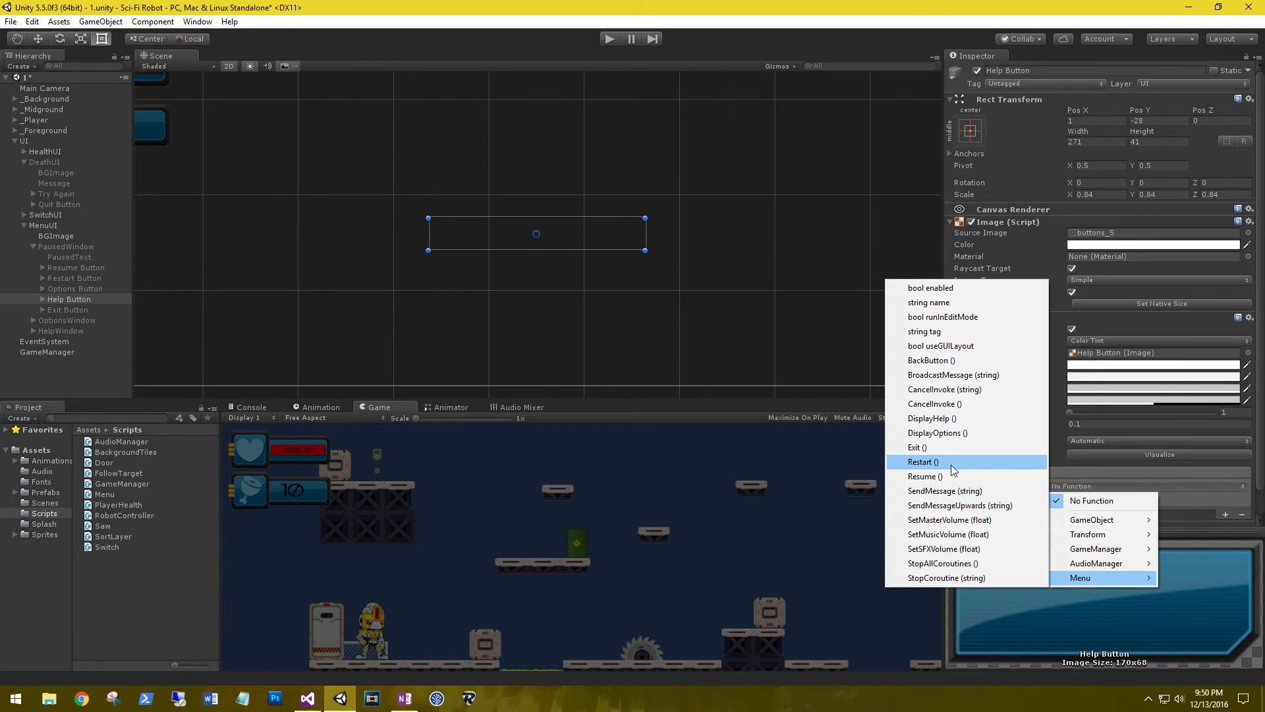
left_click(939, 419)
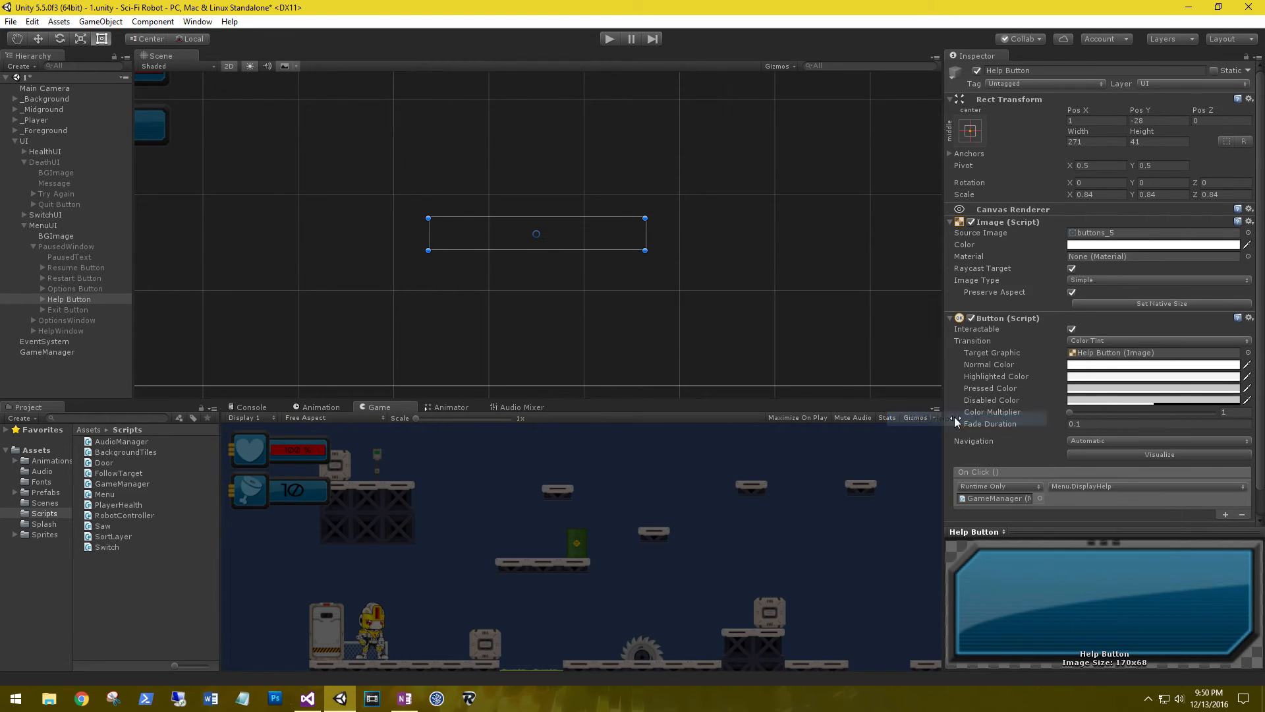
Add an On Click event to PausedWindow's Exit Button that calls Menu.Exit on GameManager.
left_click(61, 310)
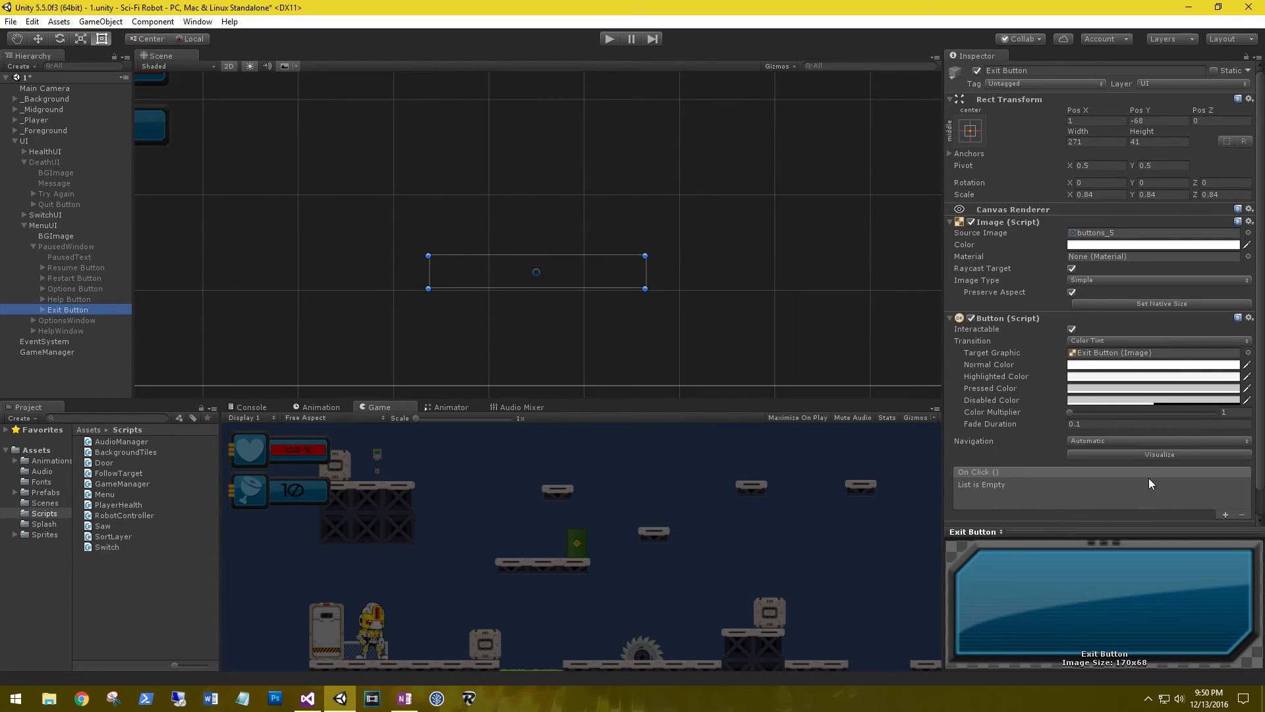
left_click(1225, 515)
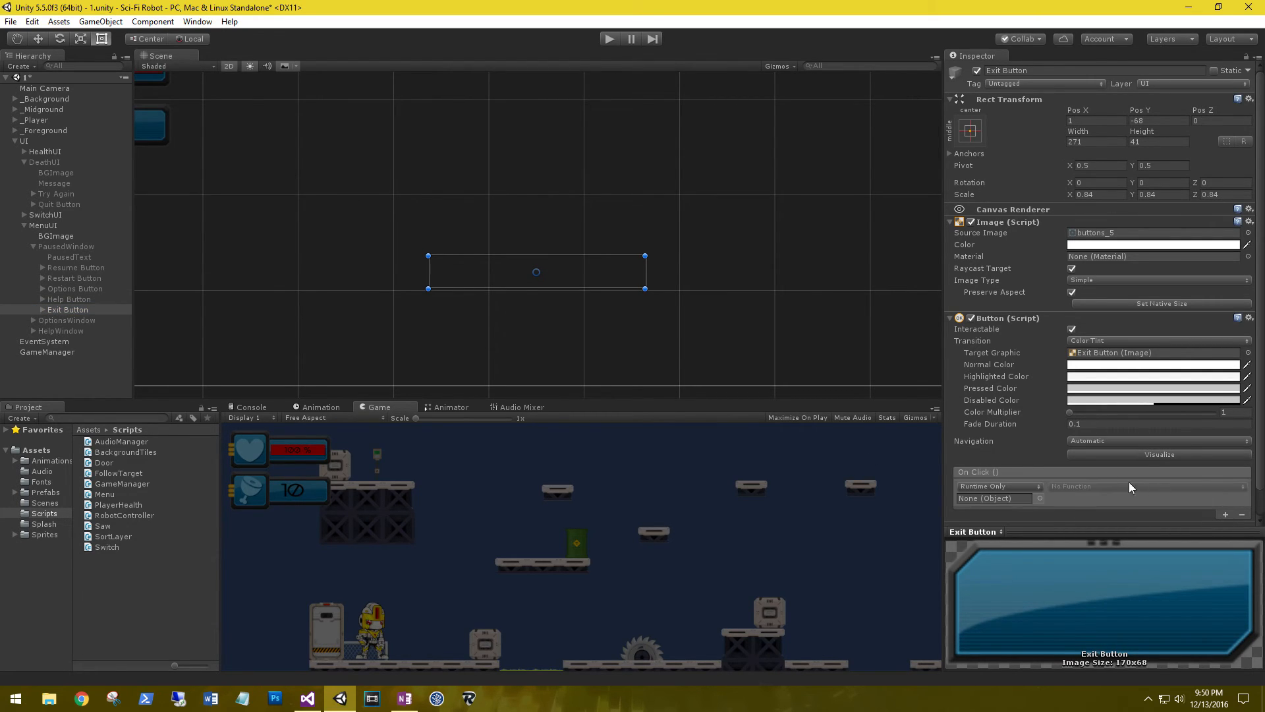
left_click_drag(45, 352, 1013, 501)
left_click(1100, 486)
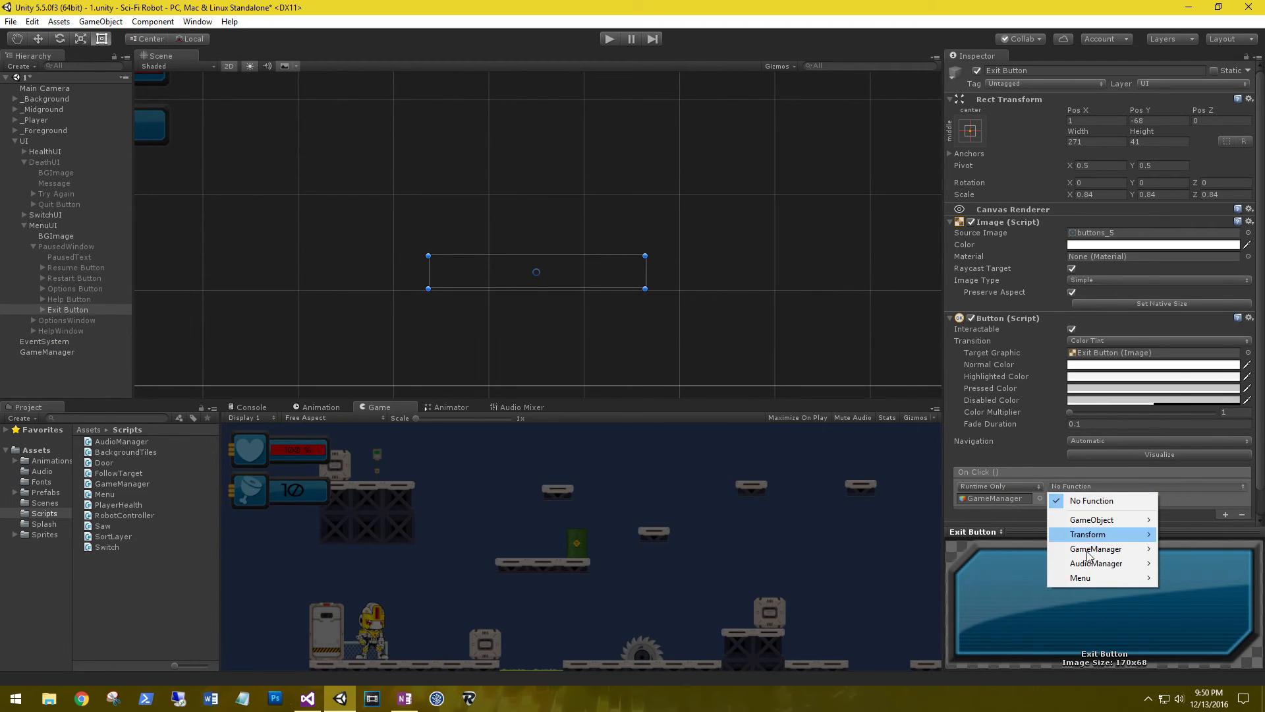
mouse_move(1086, 579)
left_click(919, 448)
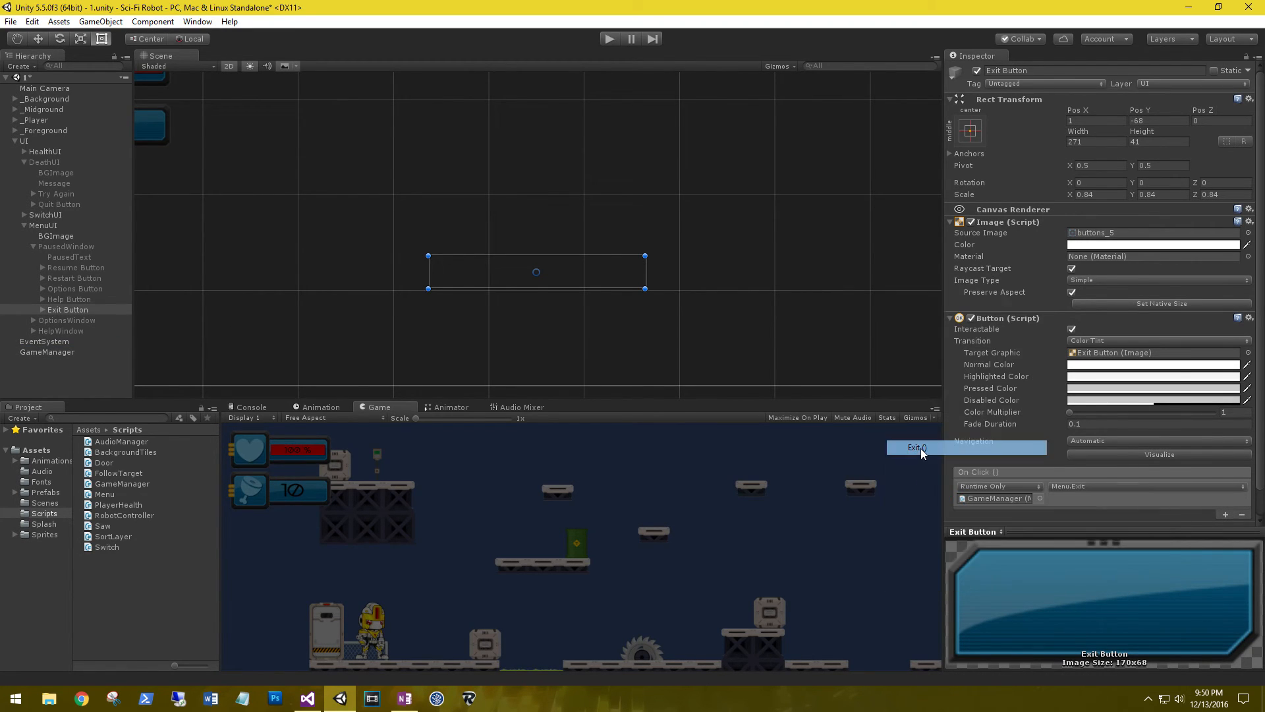
Add an On Value Changed event to the MasterVolume slider in OptionsWindow that calls GameManager's dynamic float Menu.SetMasterVolume.
left_click(57, 321)
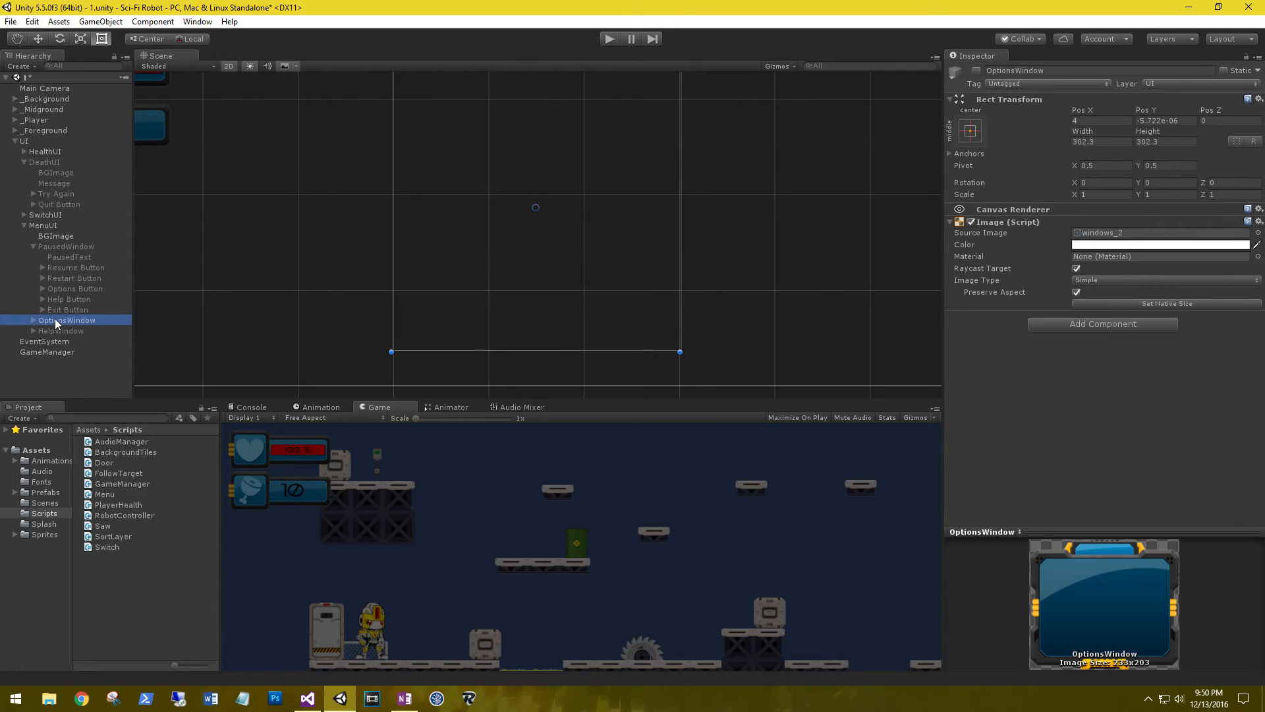
left_click(31, 320)
scroll(46, 290, "down", 3)
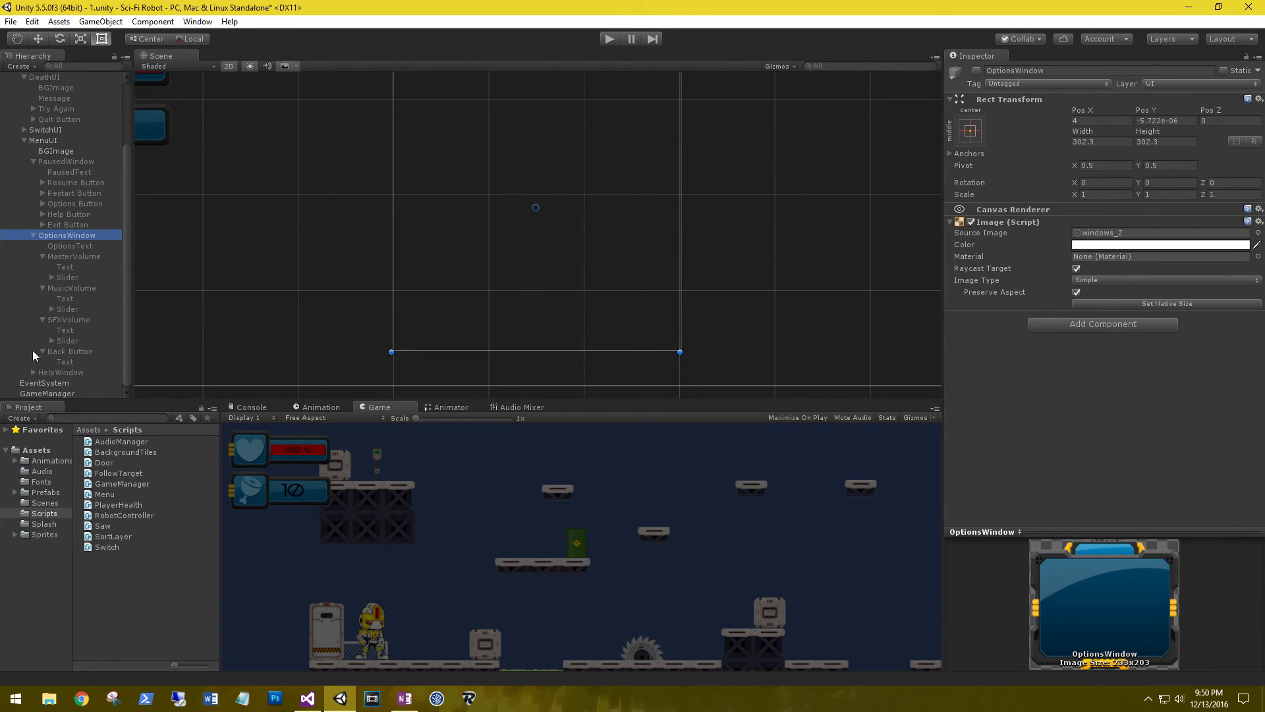
left_click(69, 257)
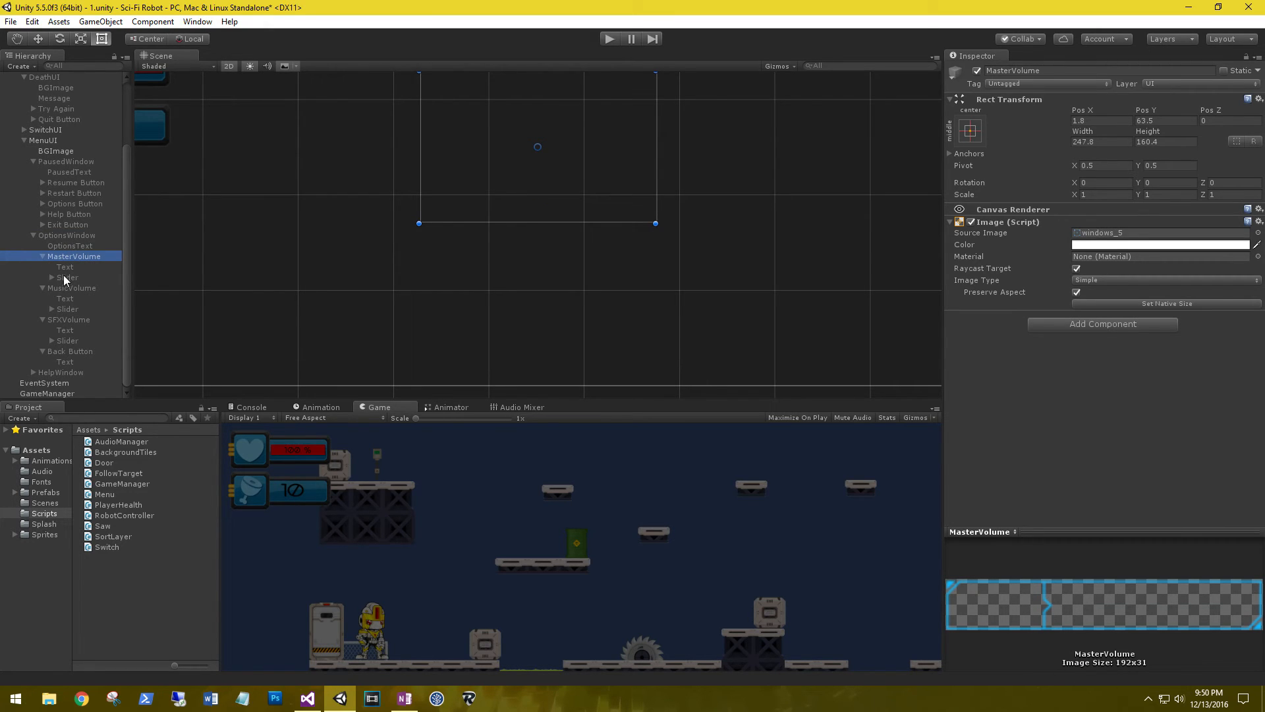
left_click(66, 277)
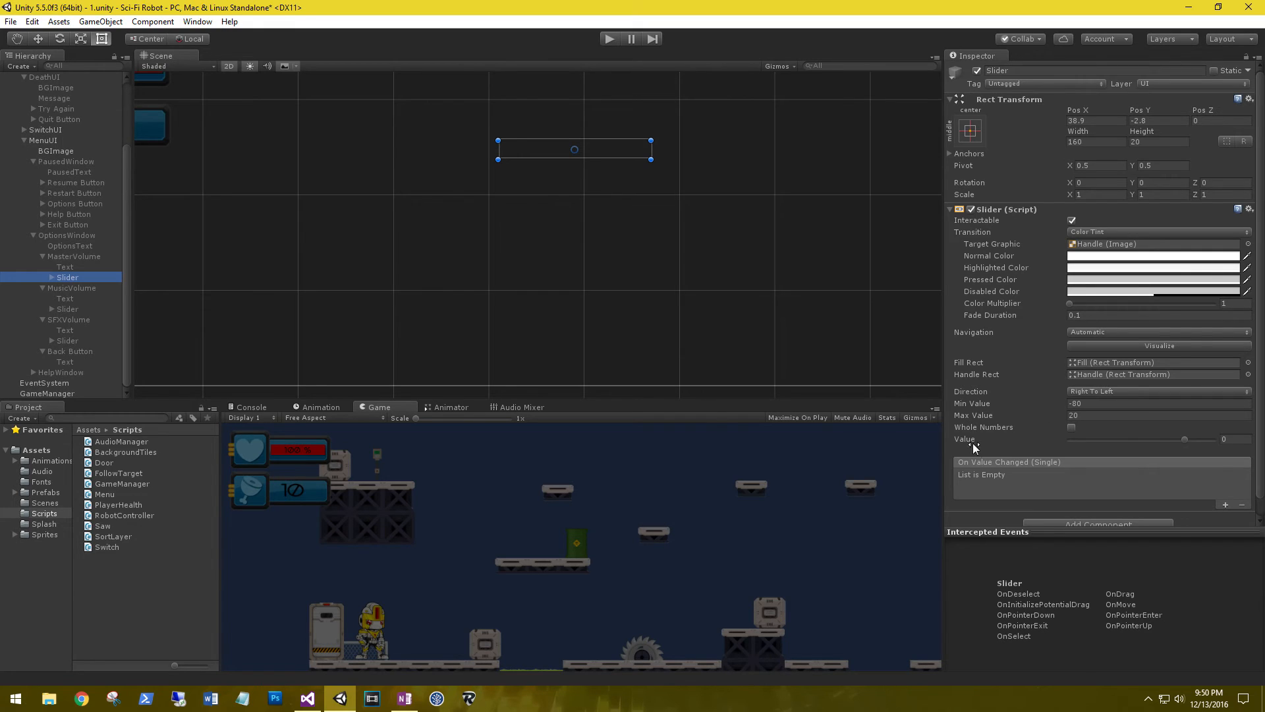
left_click(1226, 504)
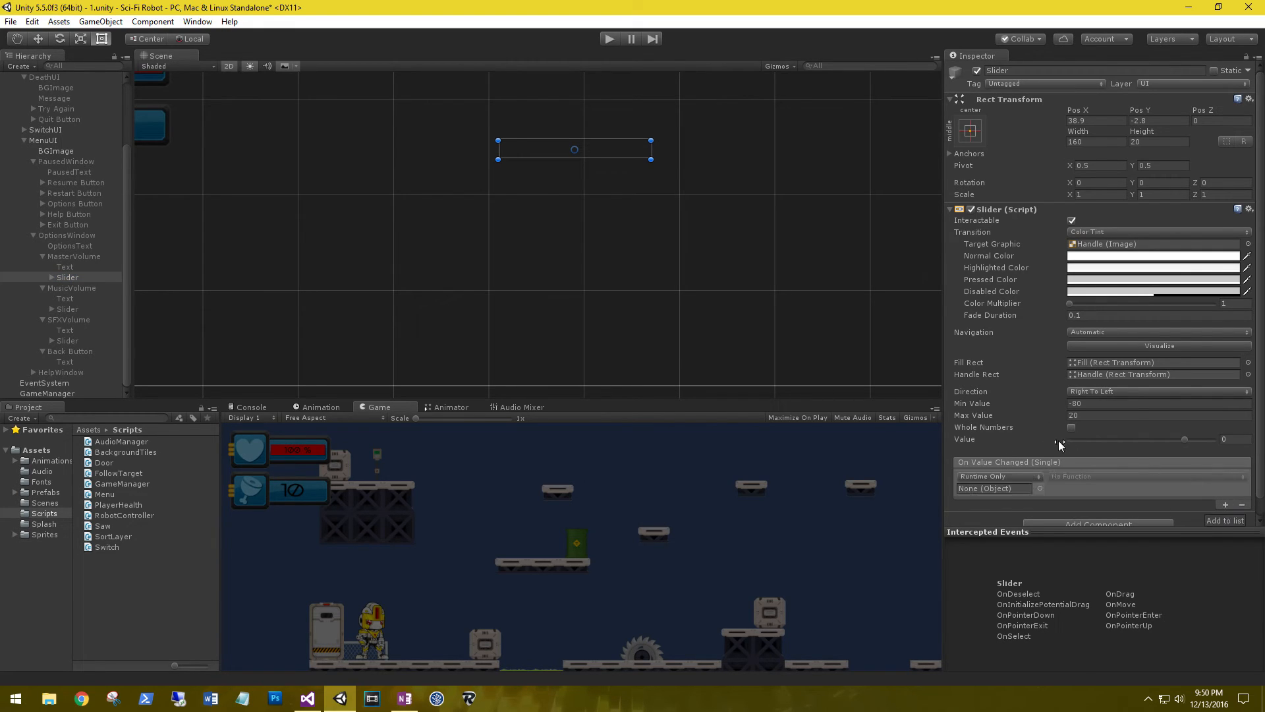
left_click_drag(67, 393, 978, 494)
left_click(1105, 483)
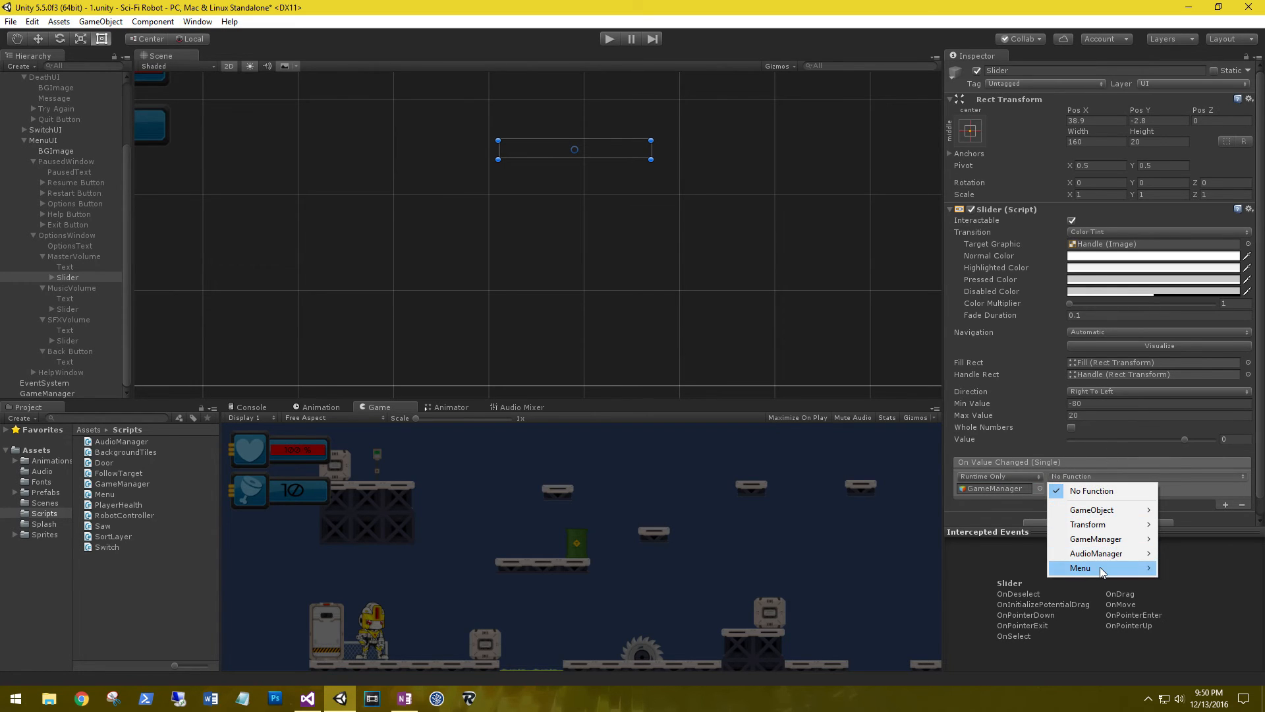
mouse_move(1103, 568)
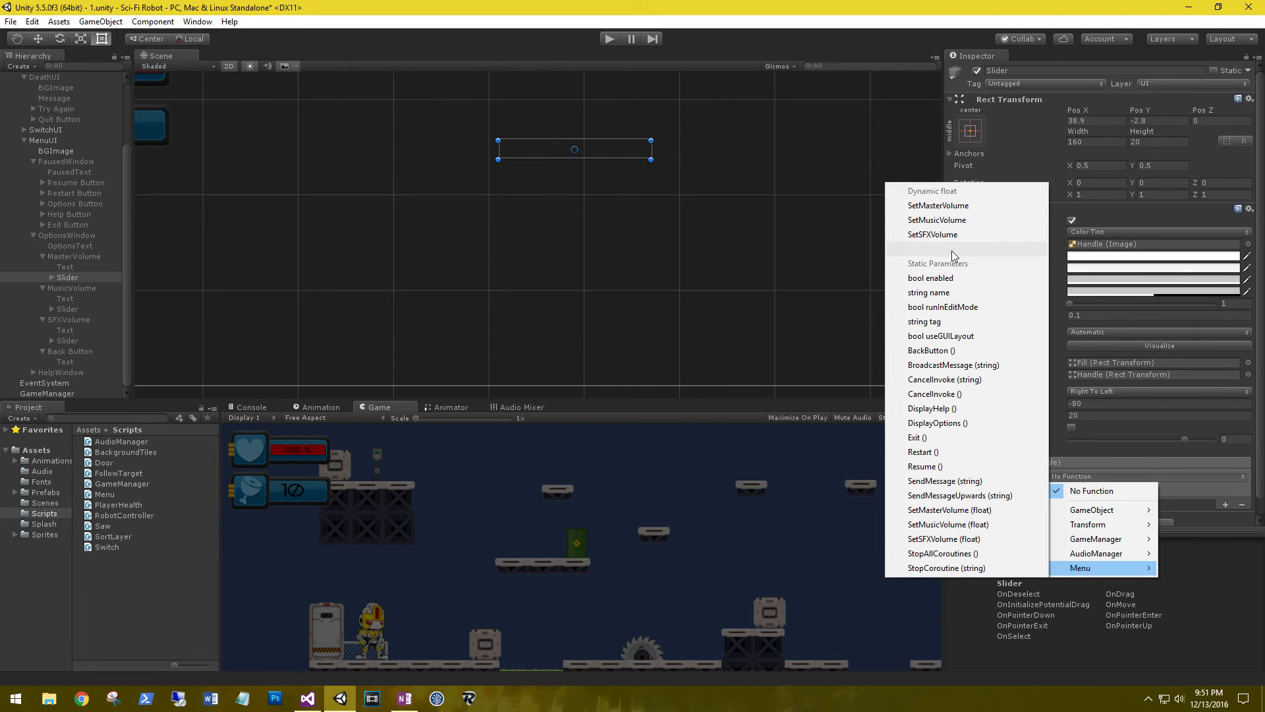
left_click(908, 203)
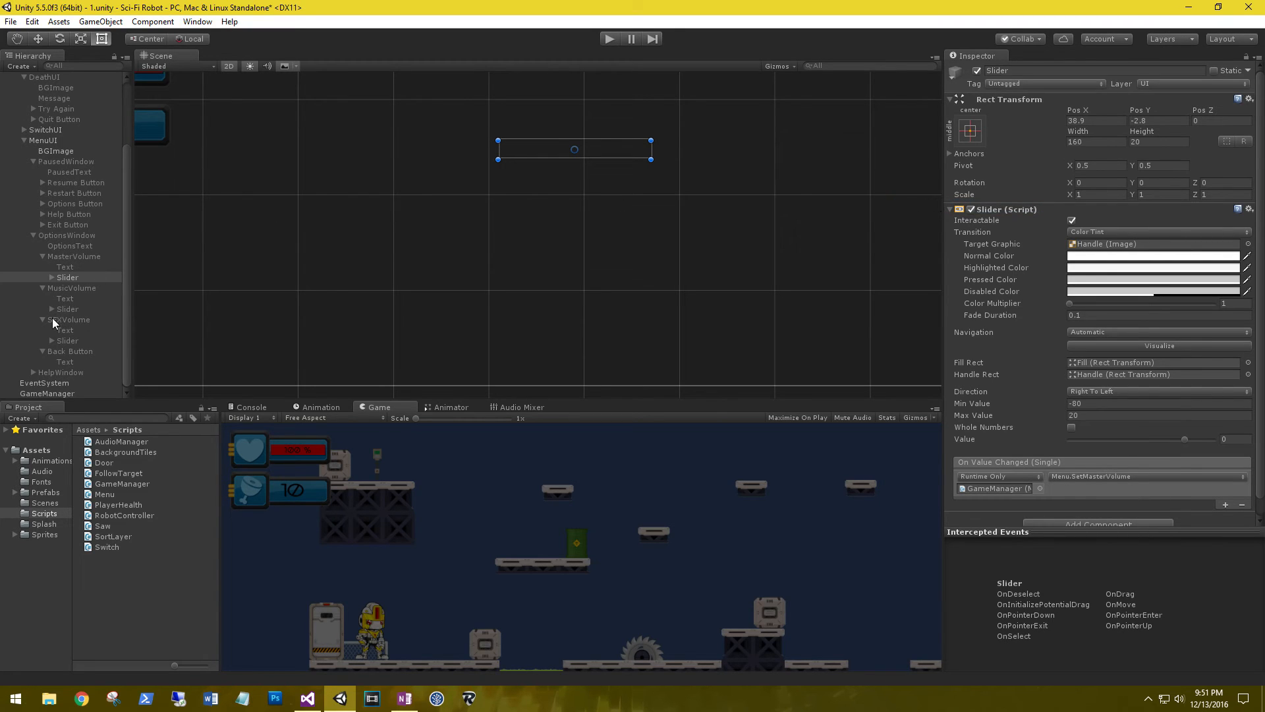
Add an On Value Changed event to the MusicVolume slider in OptionsWindow that calls GameManager's dynamic float Menu.SetMusicVolume.
left_click(67, 309)
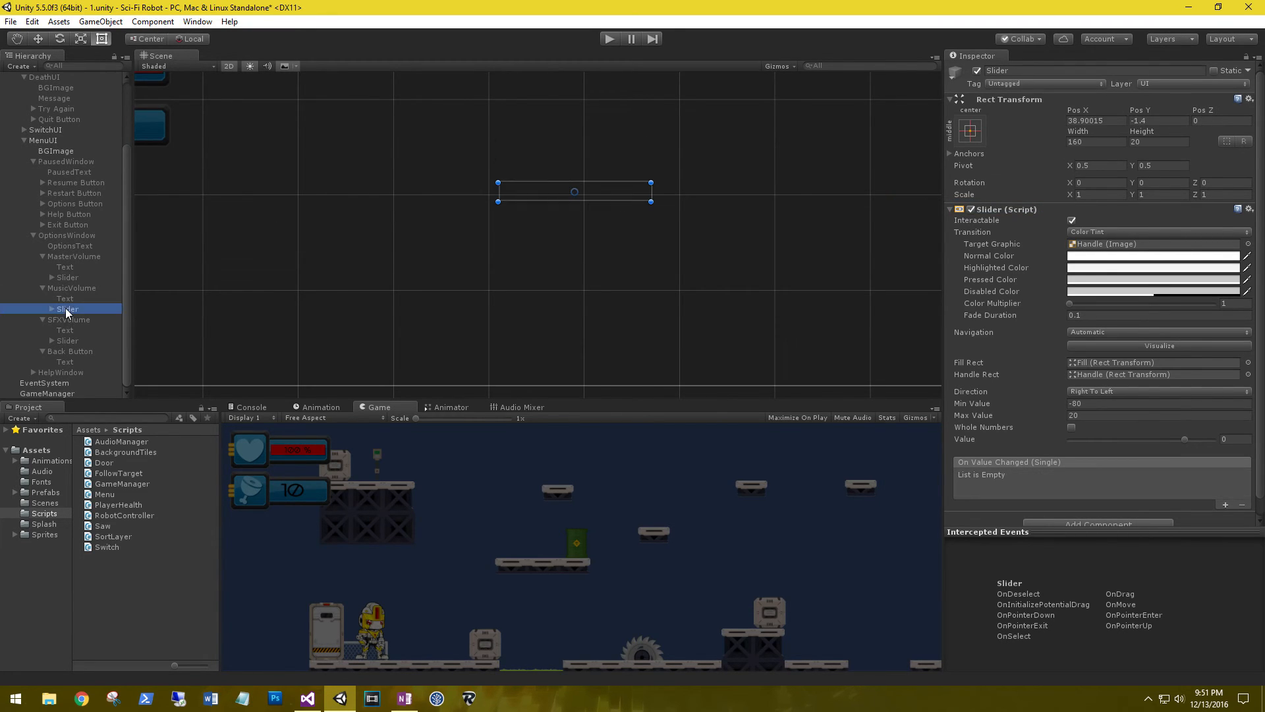
left_click(1225, 504)
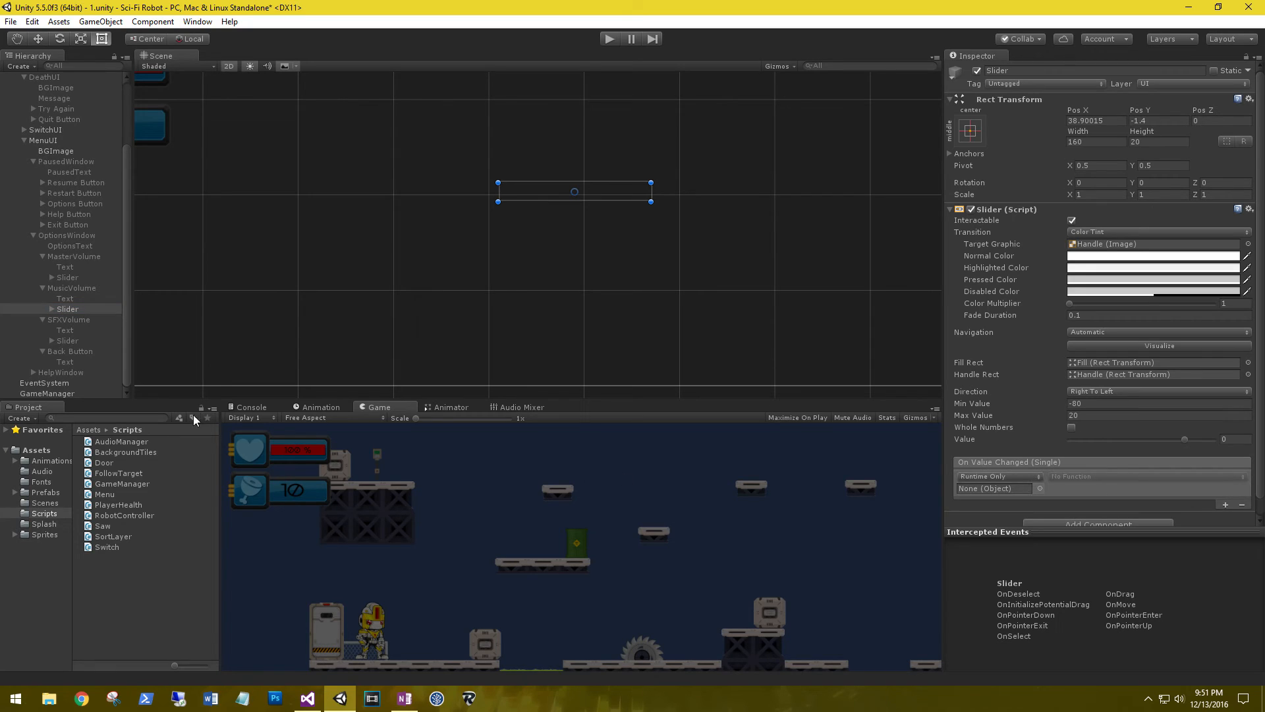
left_click_drag(53, 396, 978, 495)
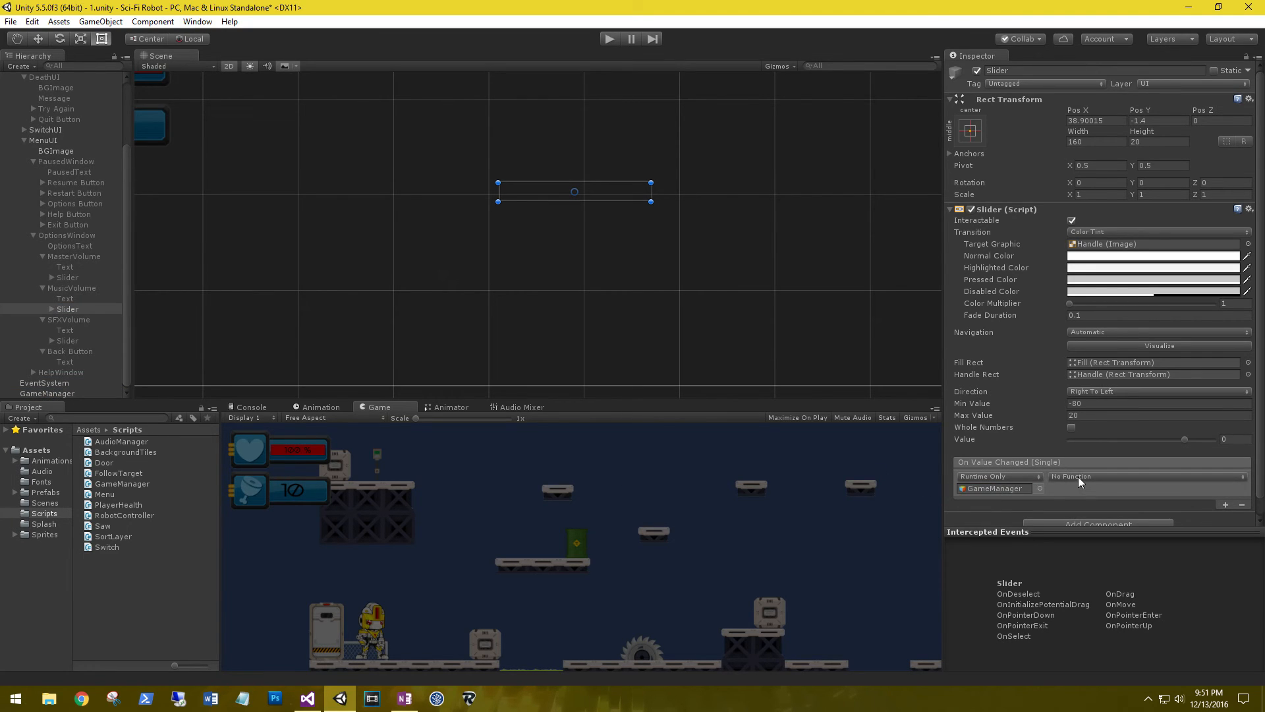
left_click(1081, 476)
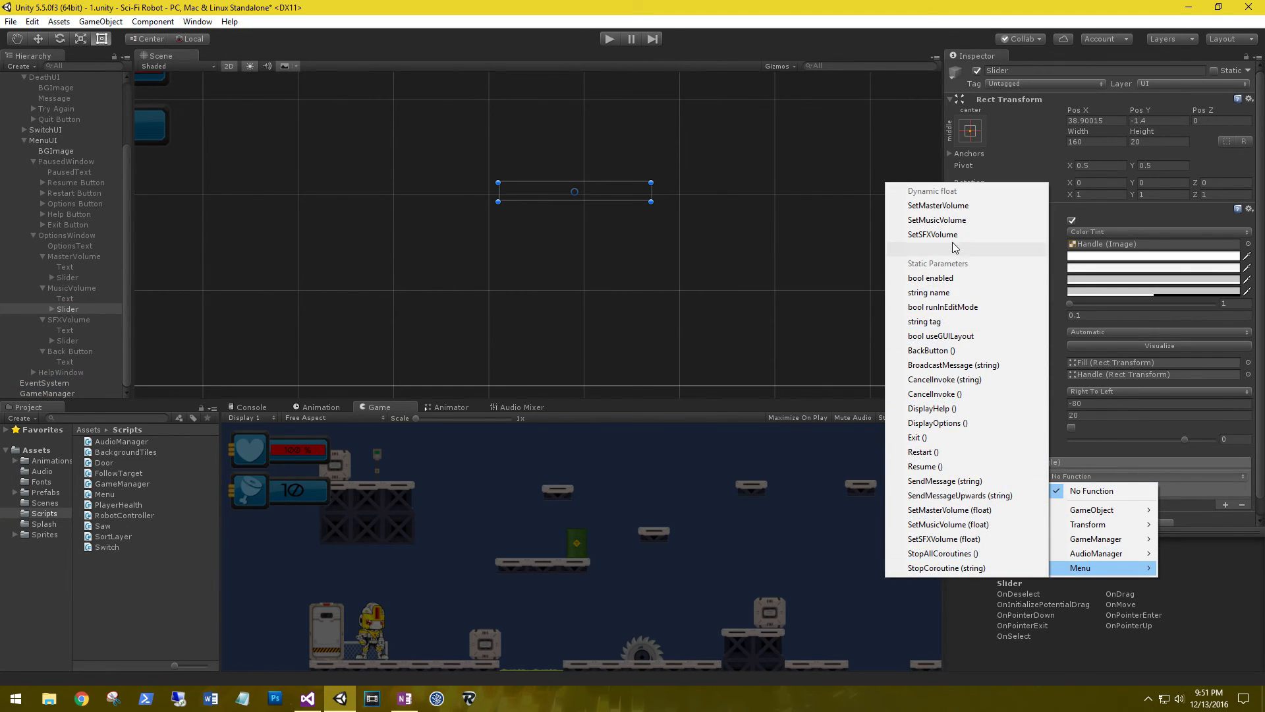
left_click(955, 221)
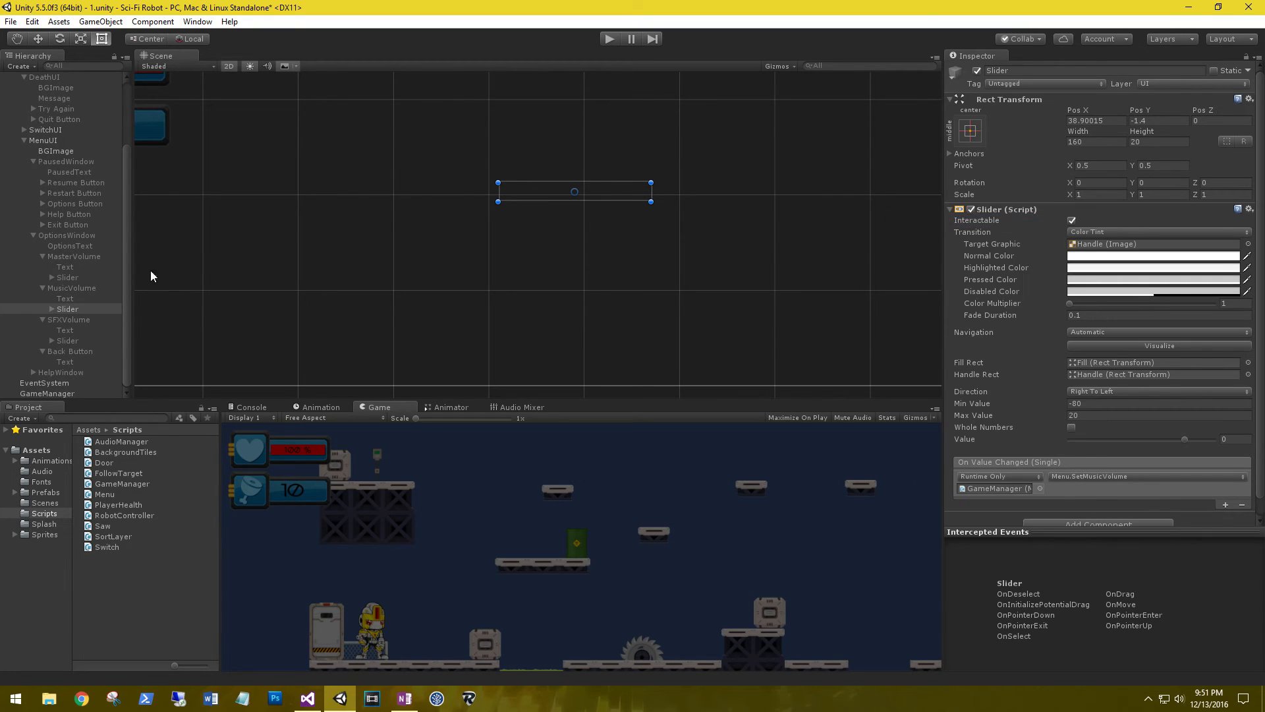
Add an On Value Changed event to the SFXVolume slider in OptionsWindow that calls GameManager's dynamic float Menu.SetSFXVolume.
left_click(64, 340)
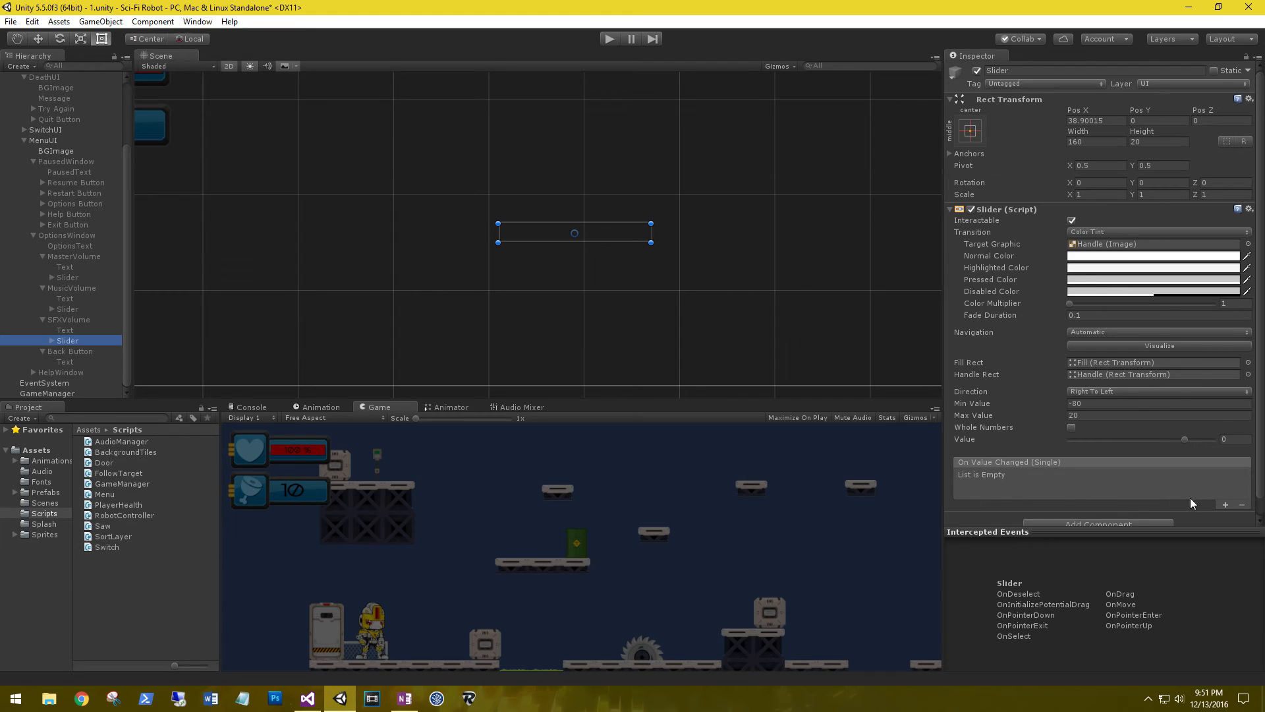
left_click(1225, 504)
left_click_drag(47, 393, 995, 489)
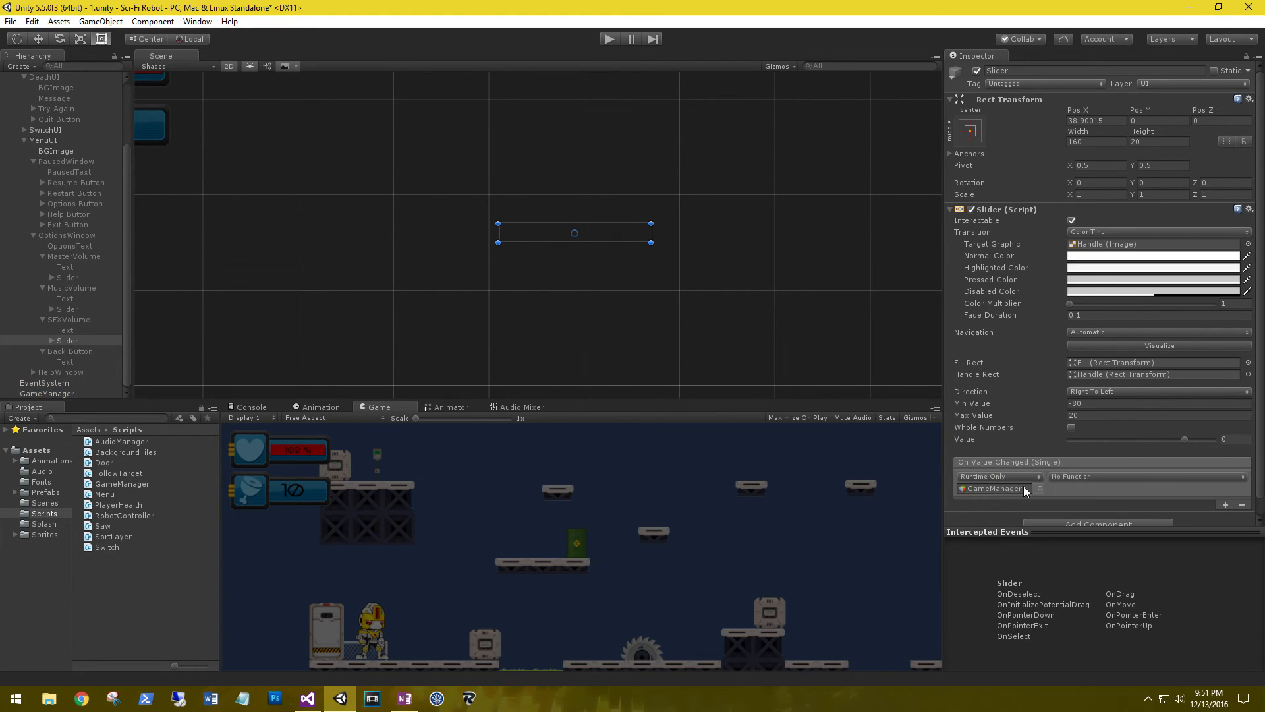
left_click(1087, 478)
mouse_move(1080, 567)
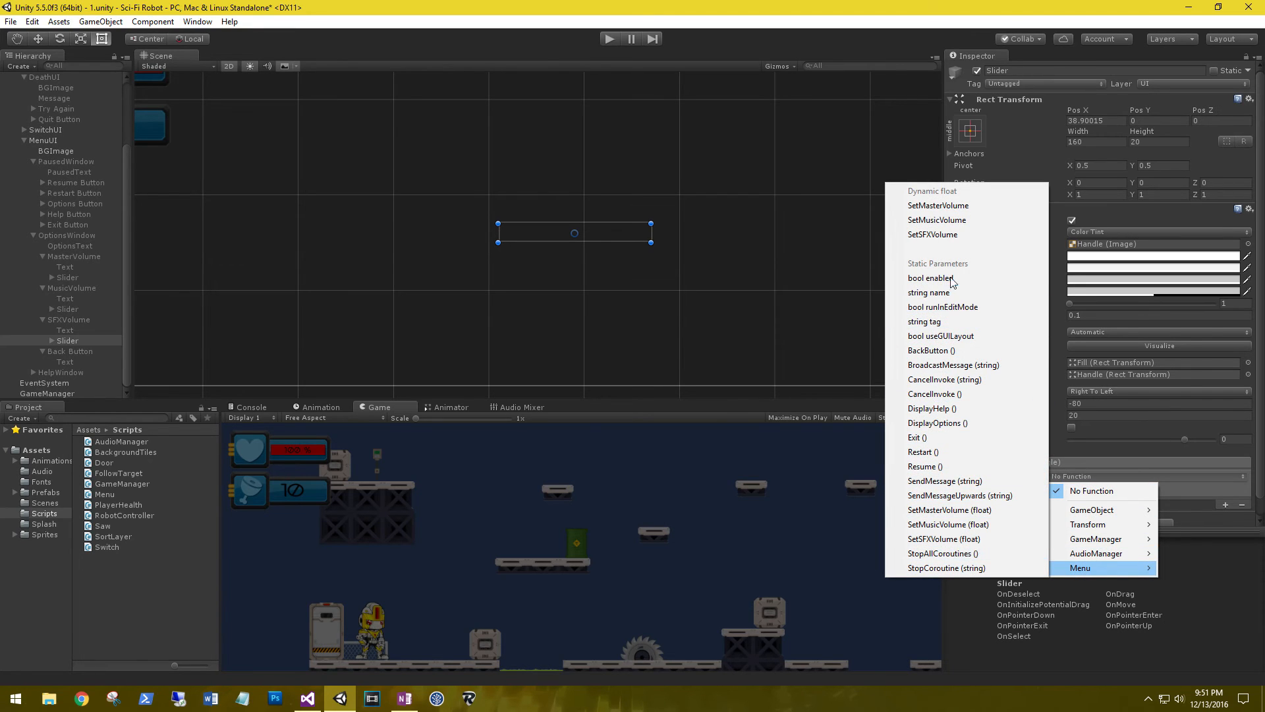
left_click(922, 235)
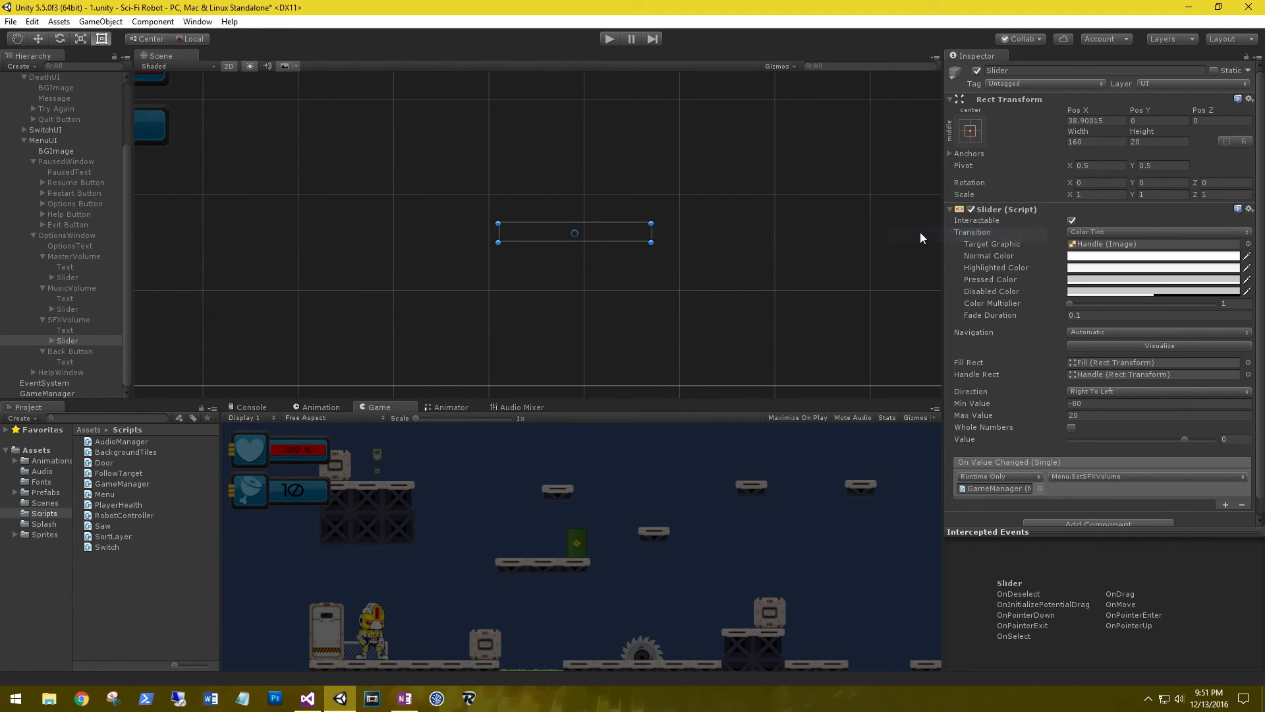
Add an On Click event to OptionsWindow's Back Button that calls Menu.BackButton on GameManager.
left_click(55, 354)
left_click(1225, 514)
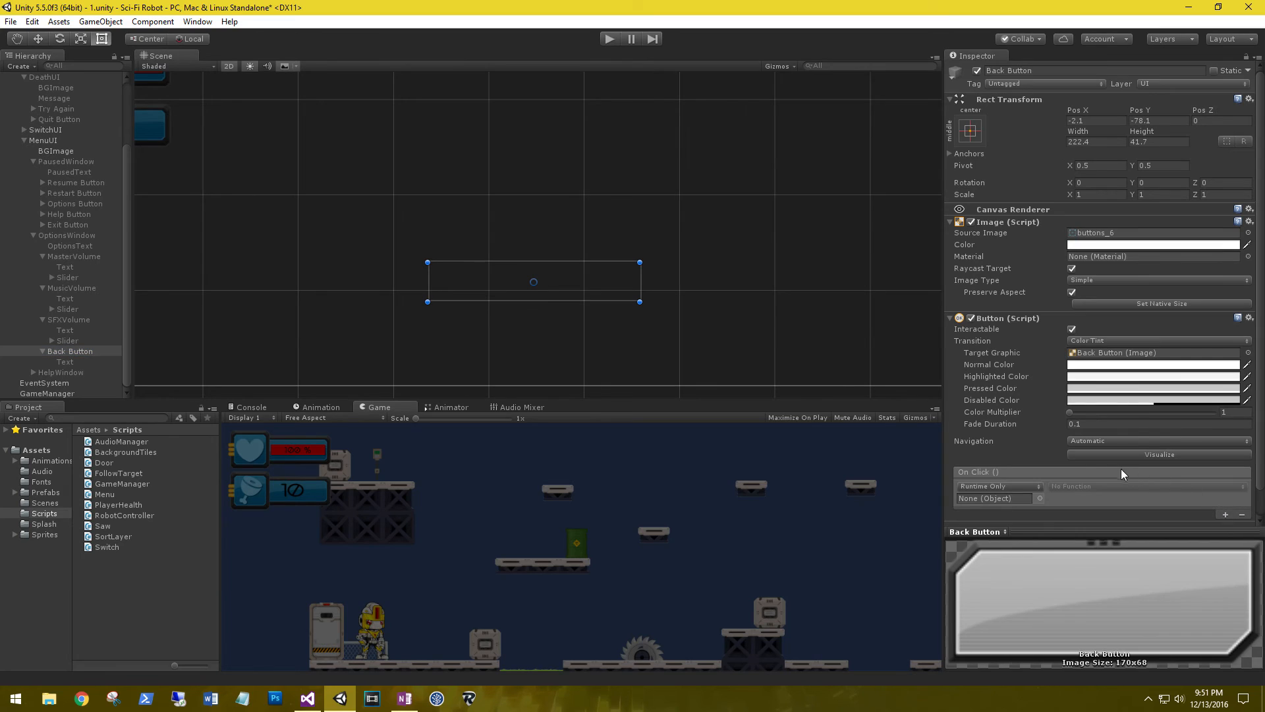
left_click_drag(44, 395, 983, 500)
left_click(1078, 486)
mouse_move(1078, 579)
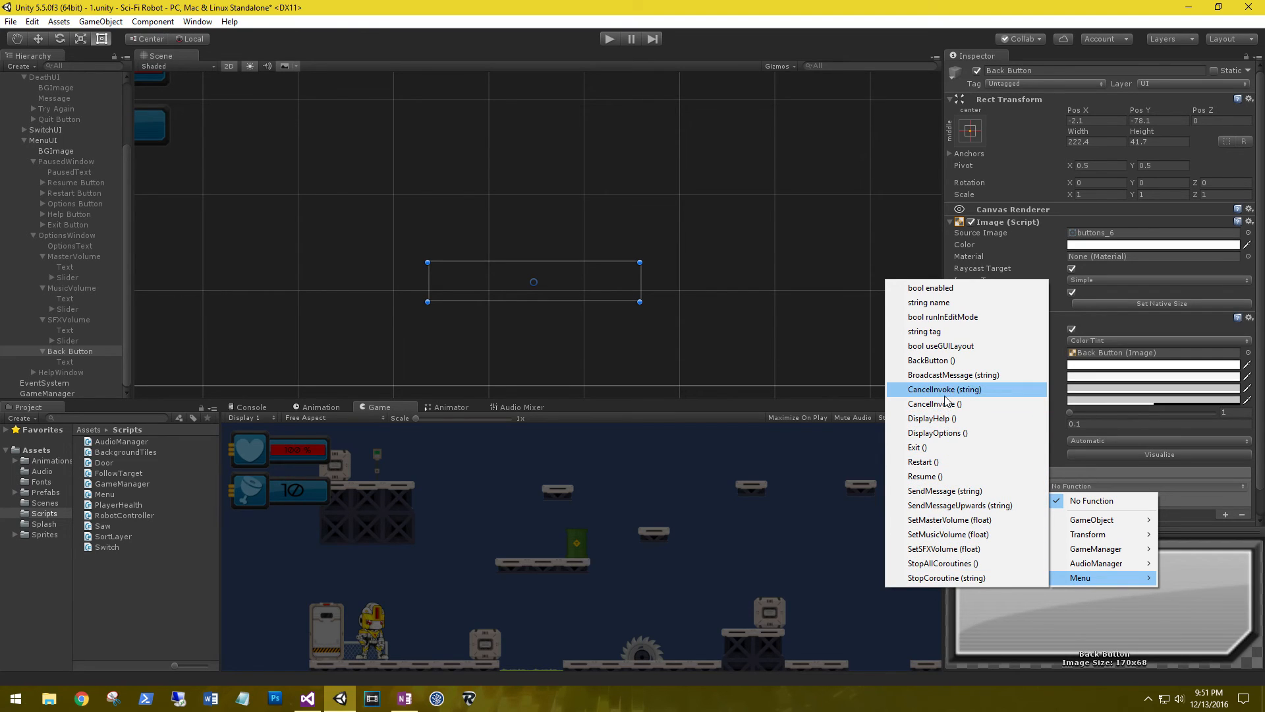
left_click(936, 360)
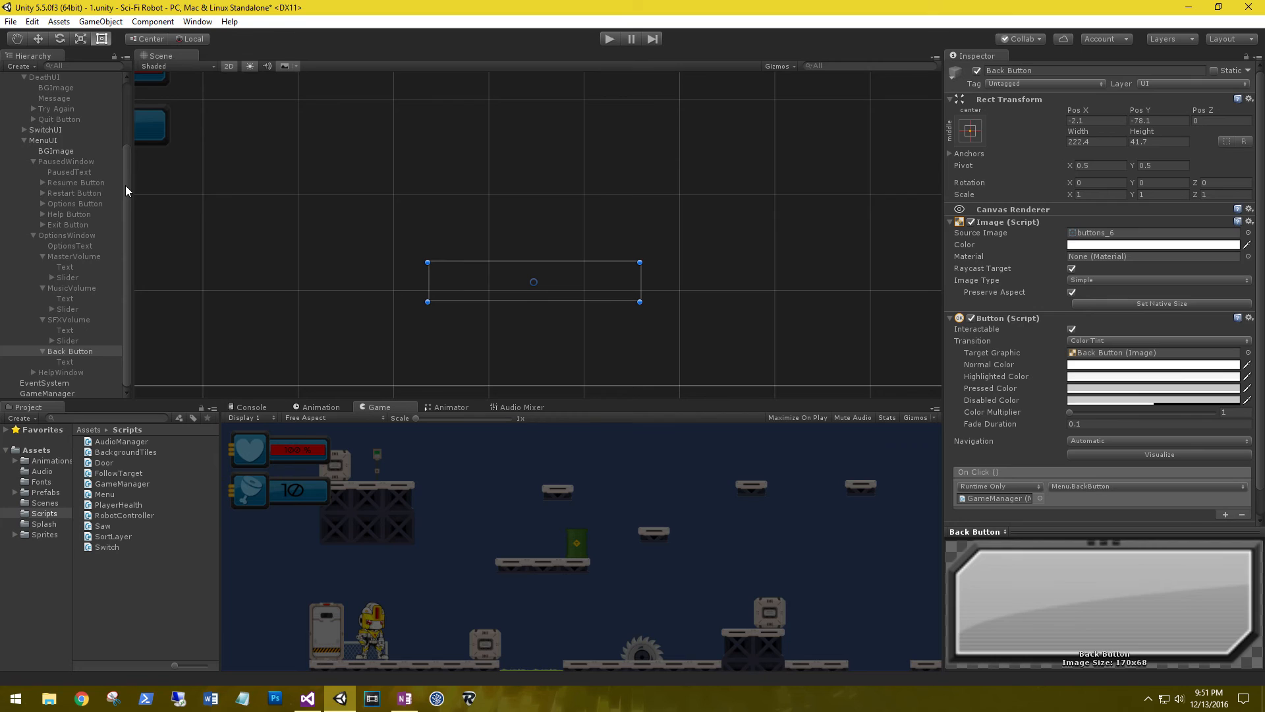
Review the event assignments on the PausedWindow buttons and on the OptionsWindow volume sliders and Back Button.
left_click(52, 161)
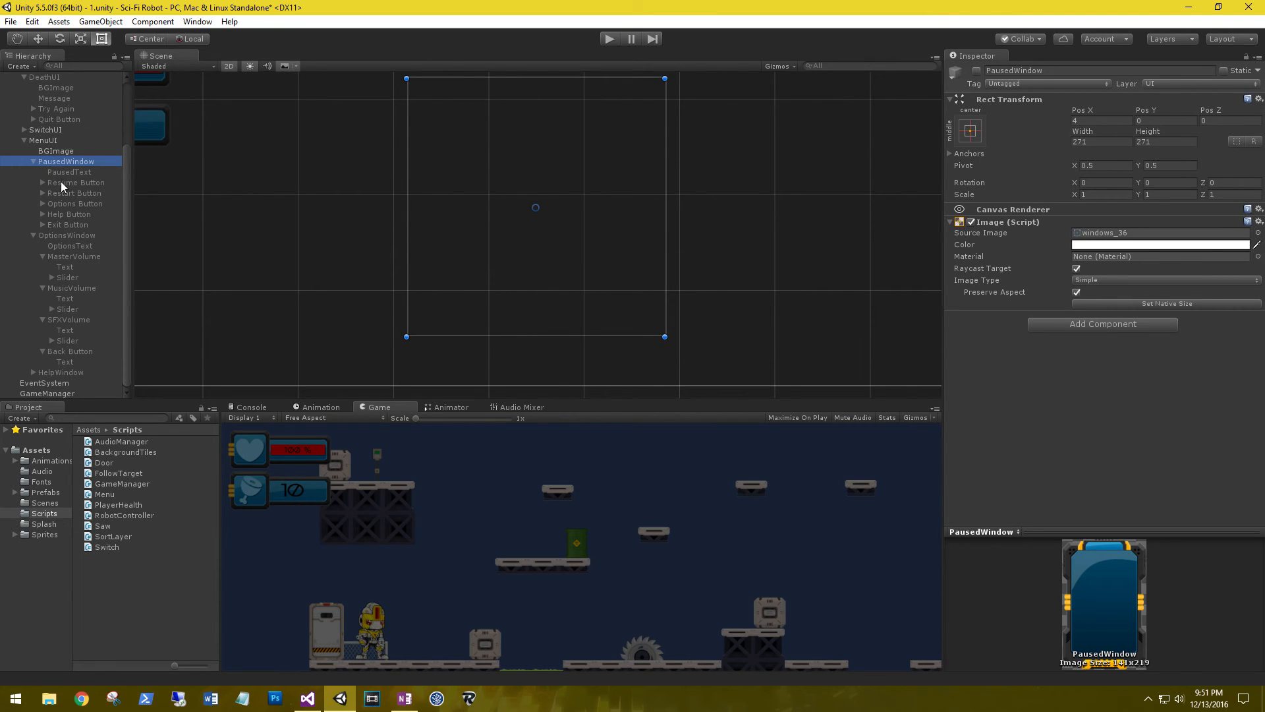
left_click(60, 181)
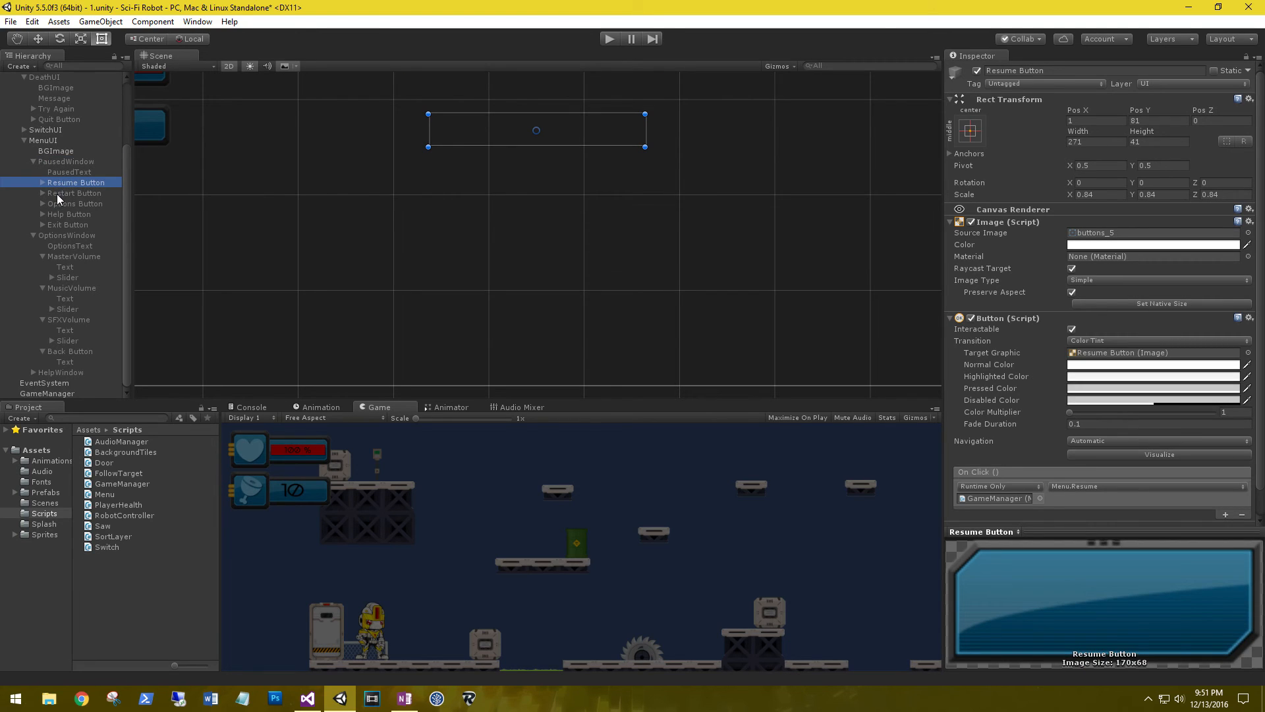
left_click(57, 194)
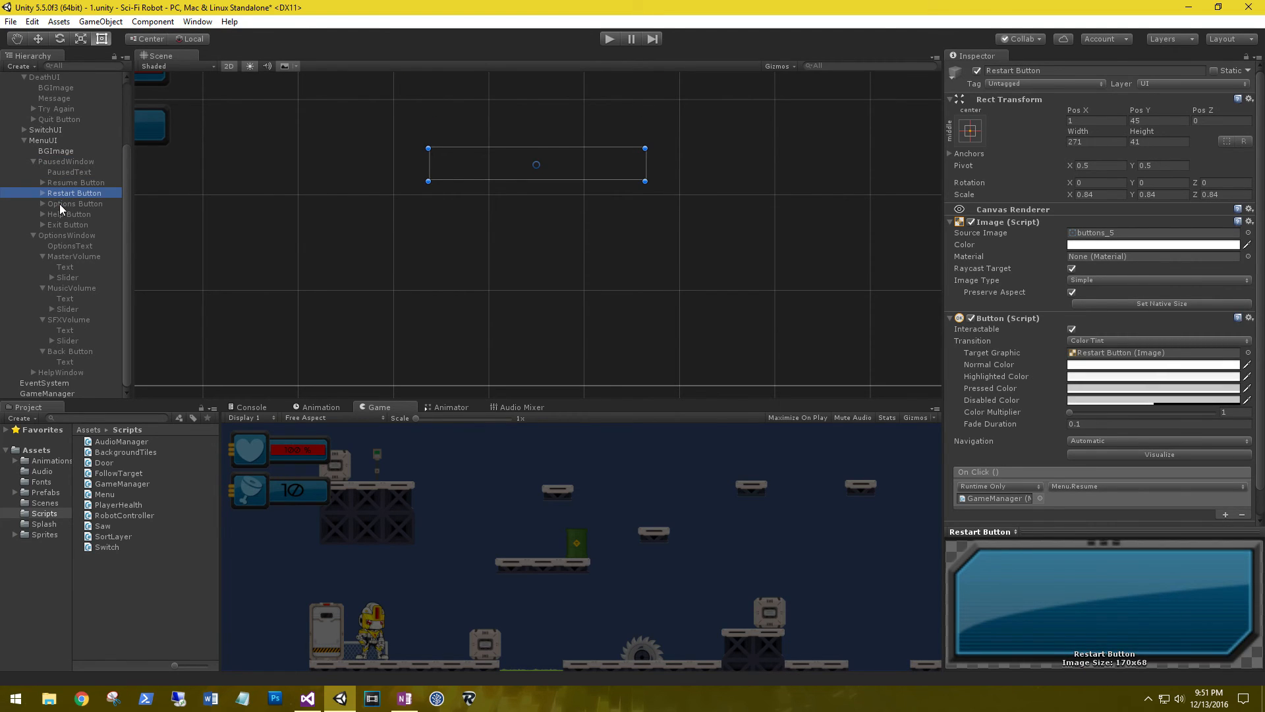
left_click(59, 205)
left_click(62, 213)
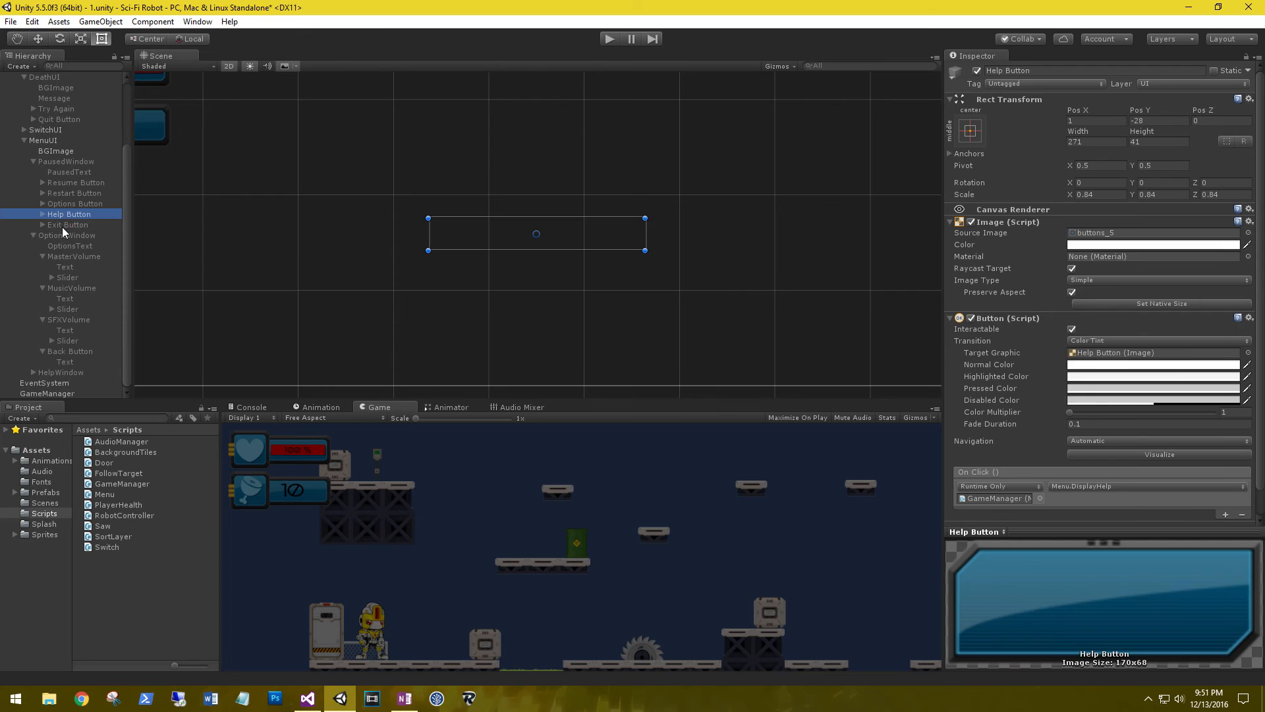
left_click(62, 224)
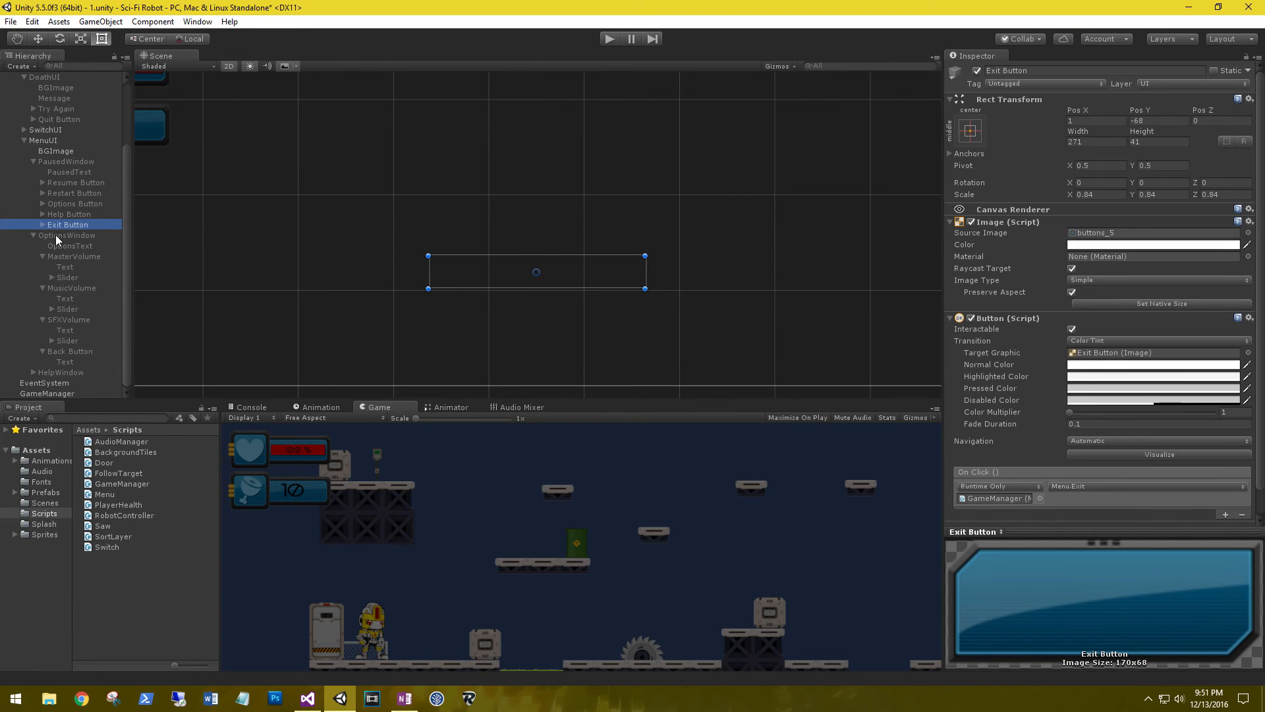
left_click(59, 237)
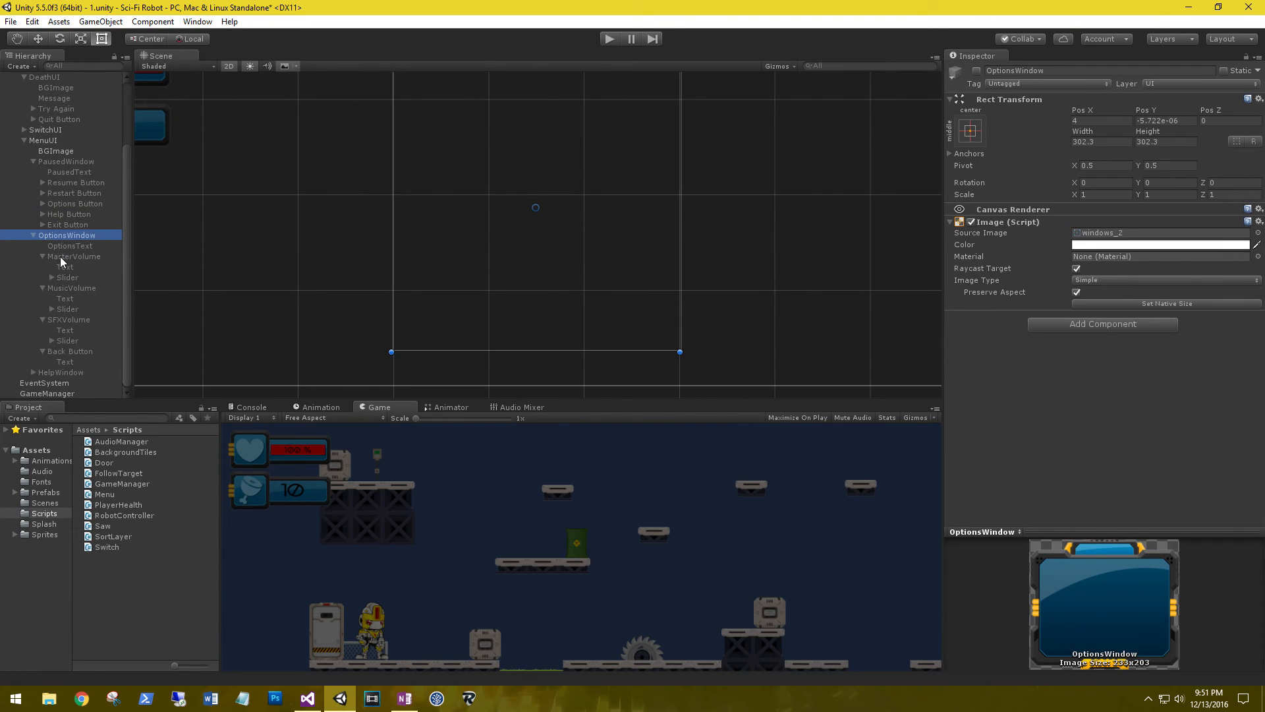
left_click(61, 257)
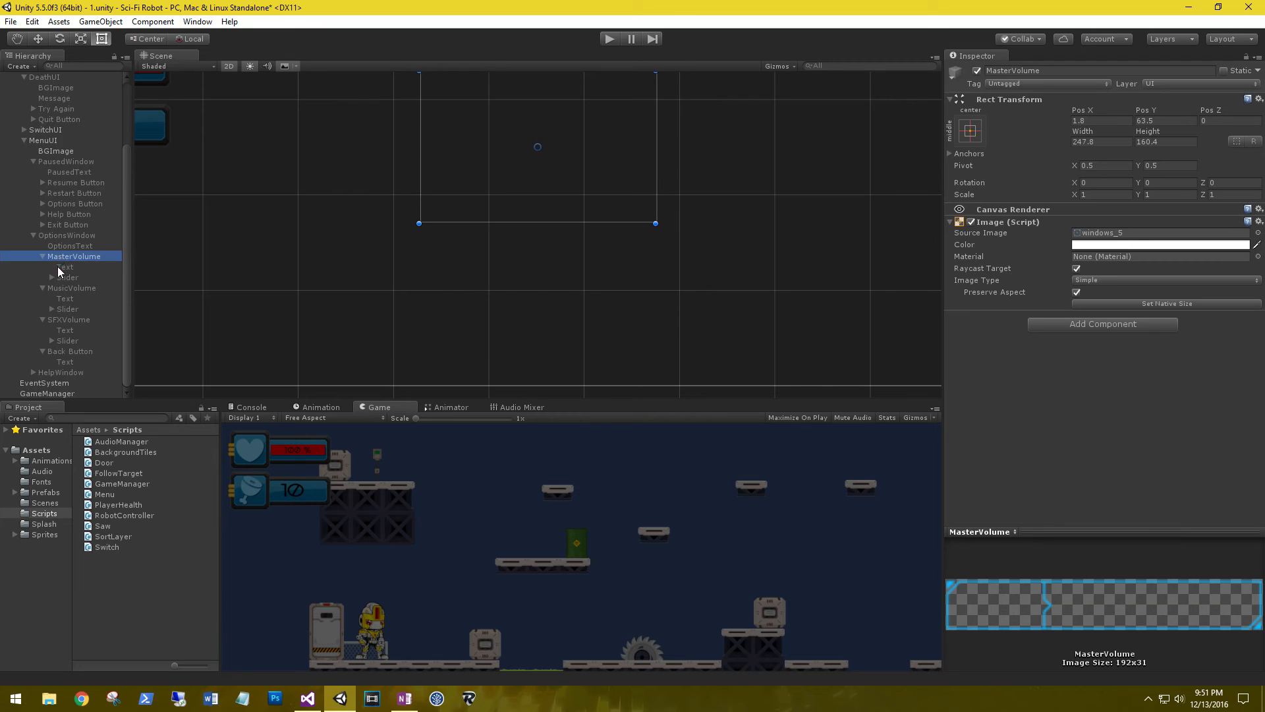
left_click(62, 279)
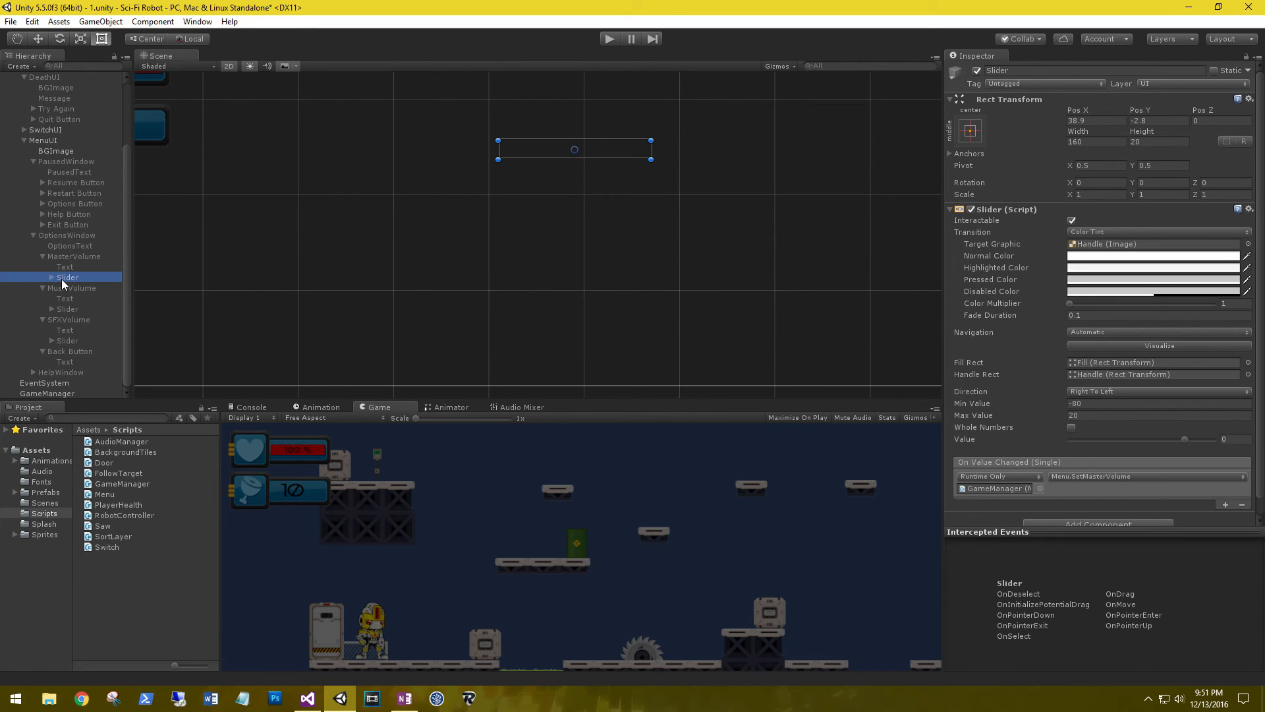
left_click(66, 310)
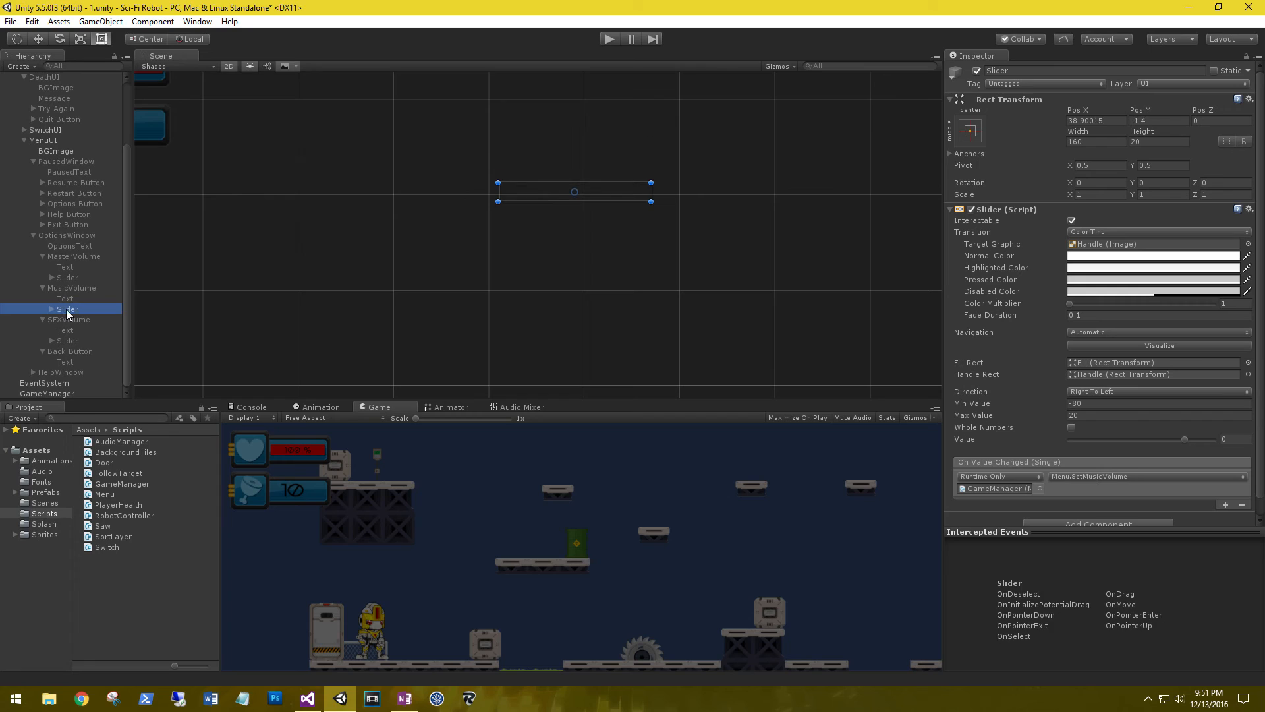
left_click(59, 351)
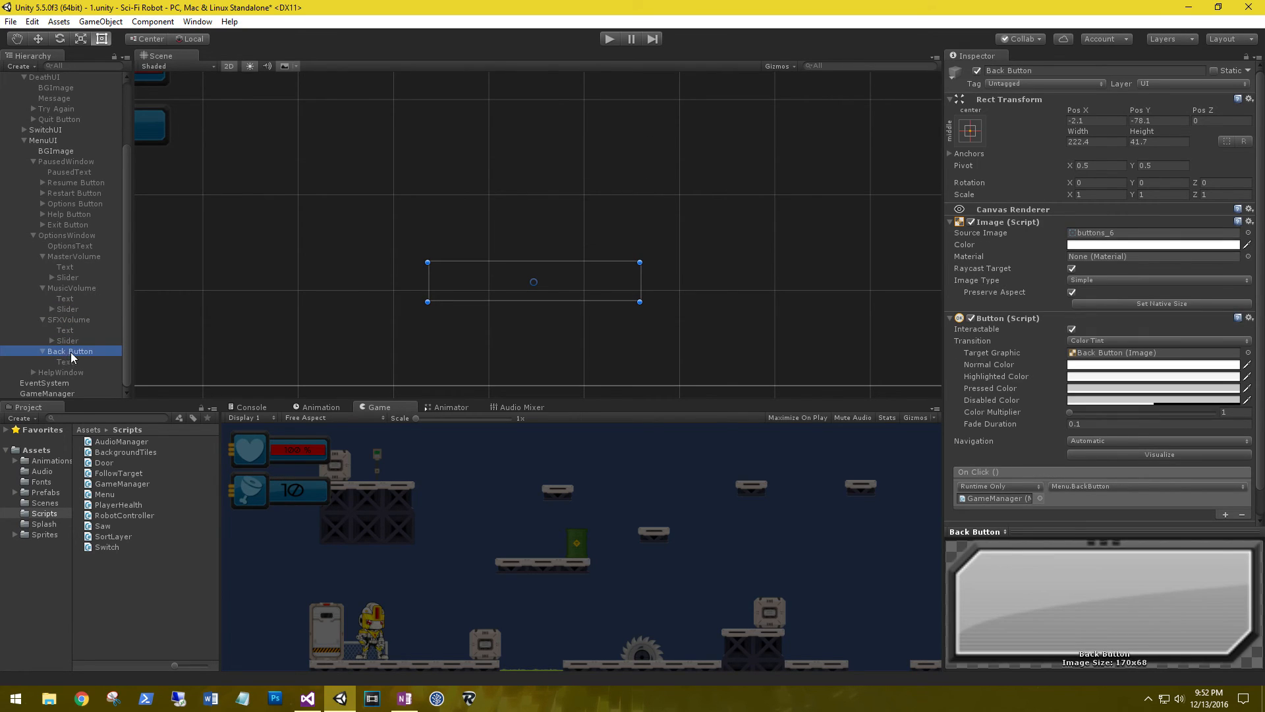
Add an On Click event to HelpWindow's BackButton that calls Menu.BackButton on GameManager.
left_click(58, 373)
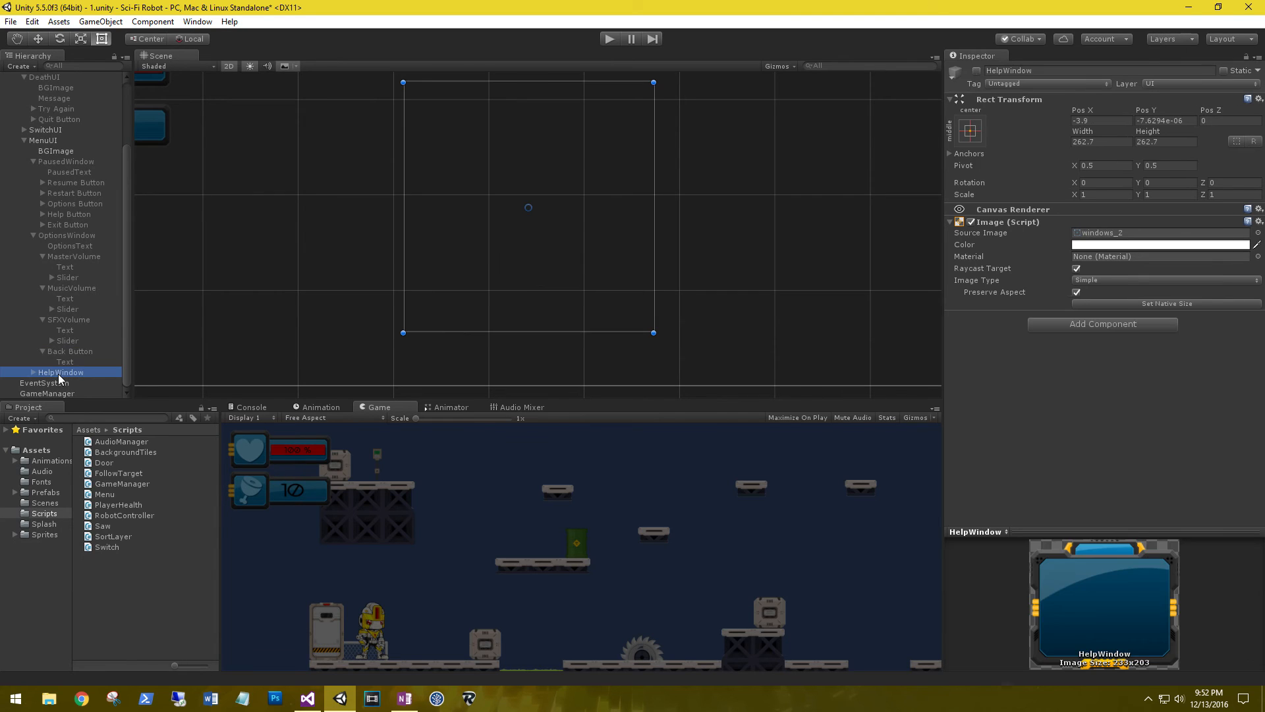
left_click(33, 372)
scroll(56, 212, "down", 1)
left_click(64, 372)
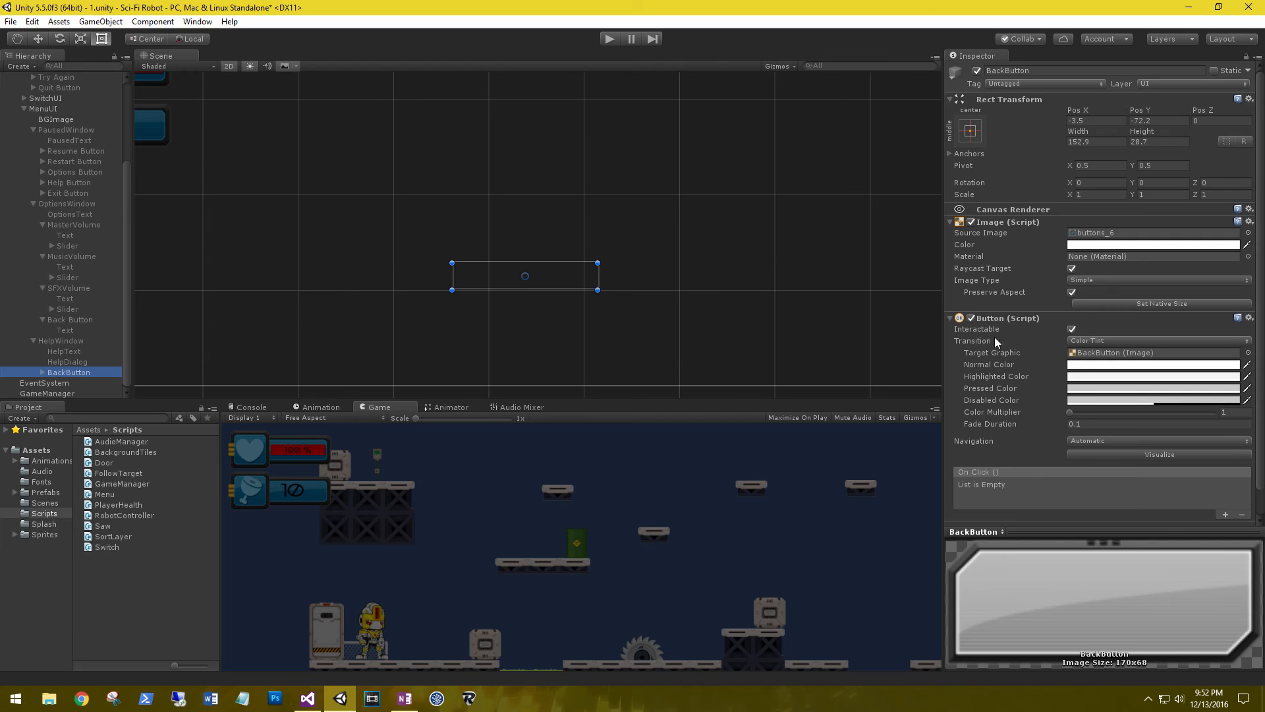
left_click(1225, 514)
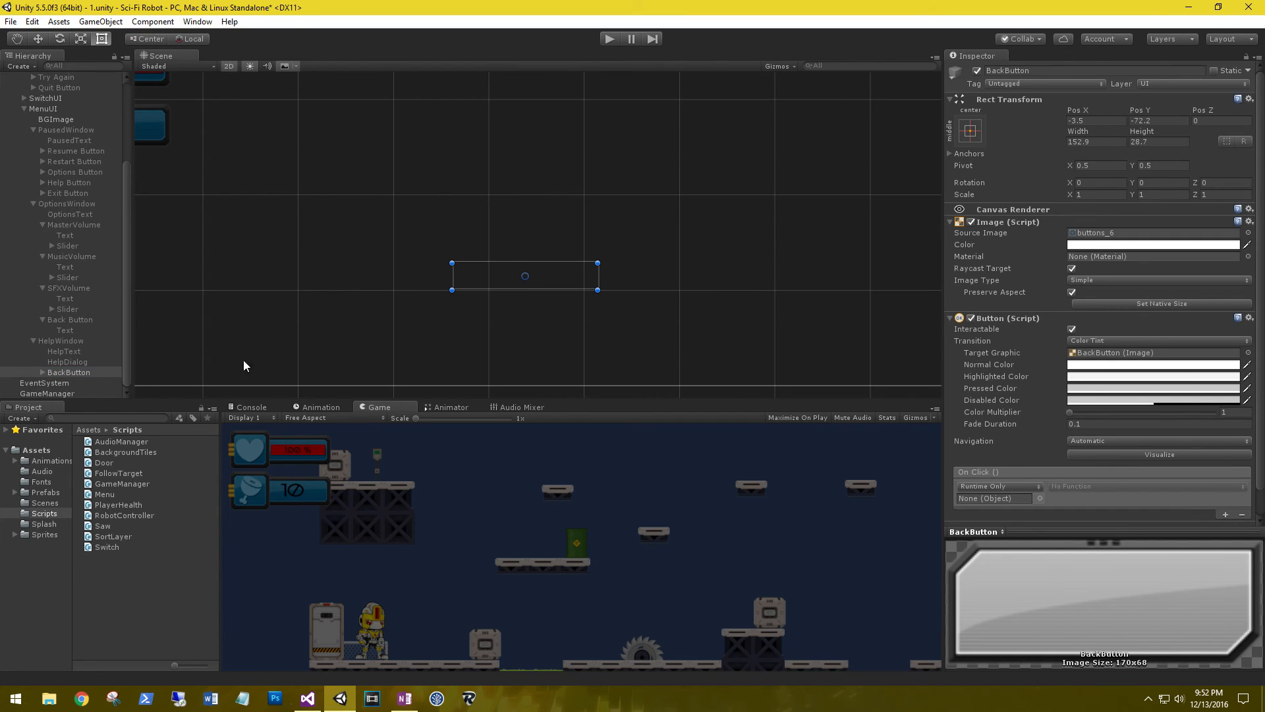
left_click_drag(279, 272, 986, 500)
left_click(1086, 486)
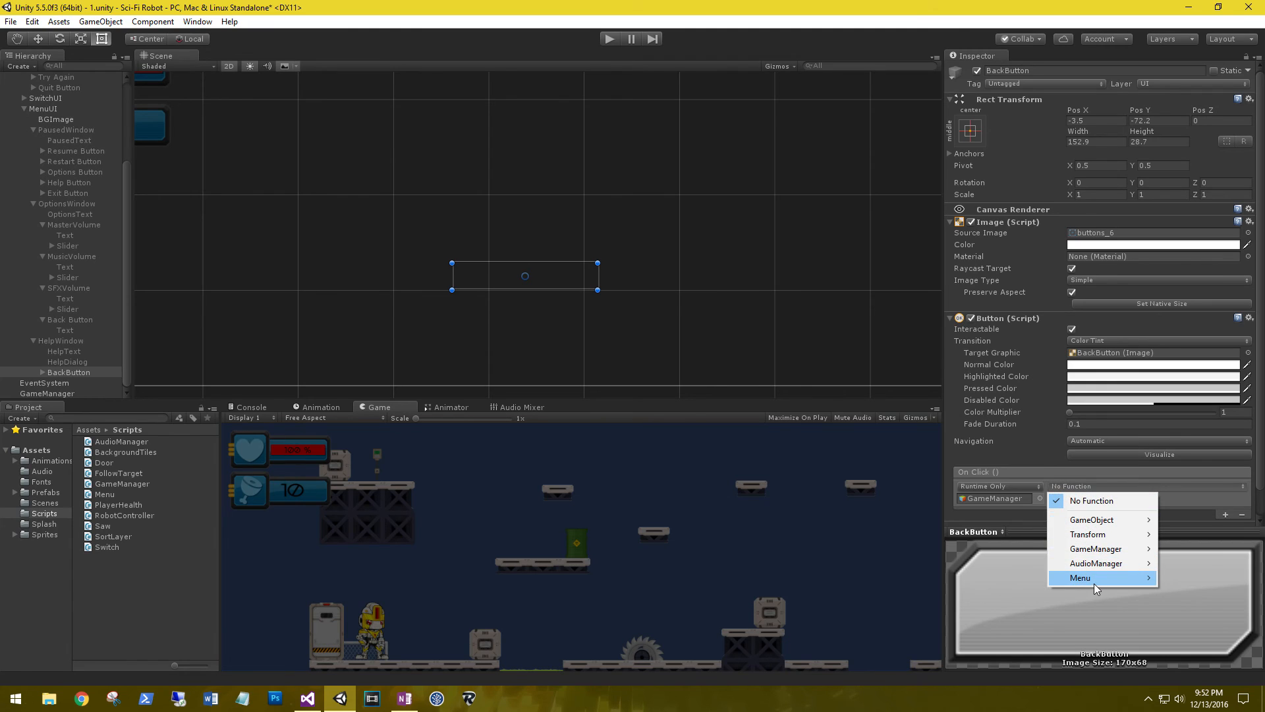
mouse_move(1094, 581)
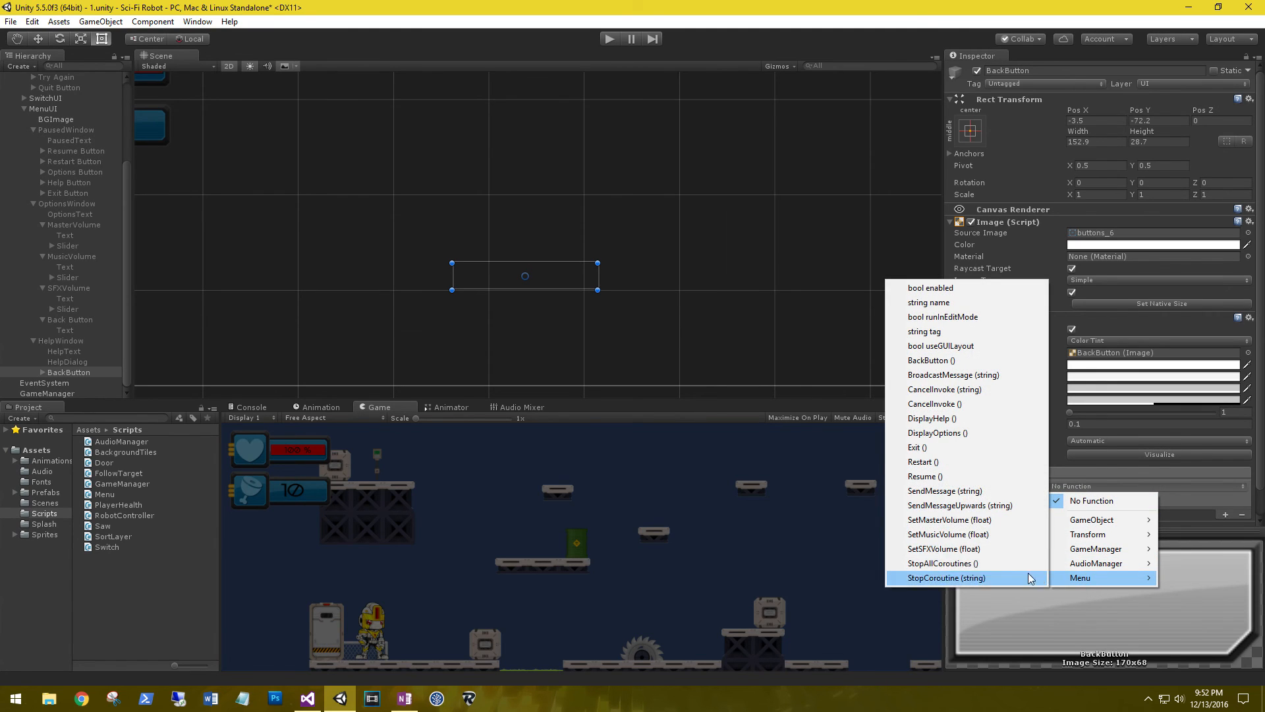
left_click(952, 360)
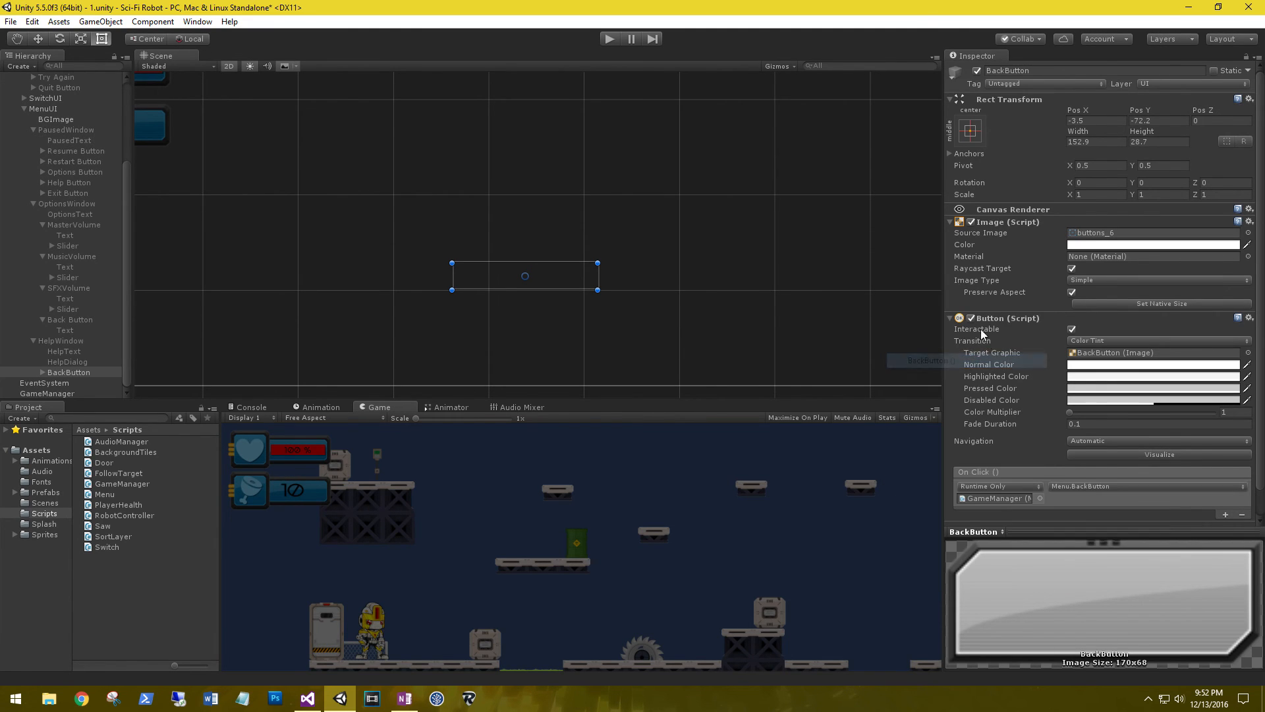
Collapse the MenuUI hierarchy and deactivate the MenuUI object.
left_click(34, 203)
left_click(33, 245)
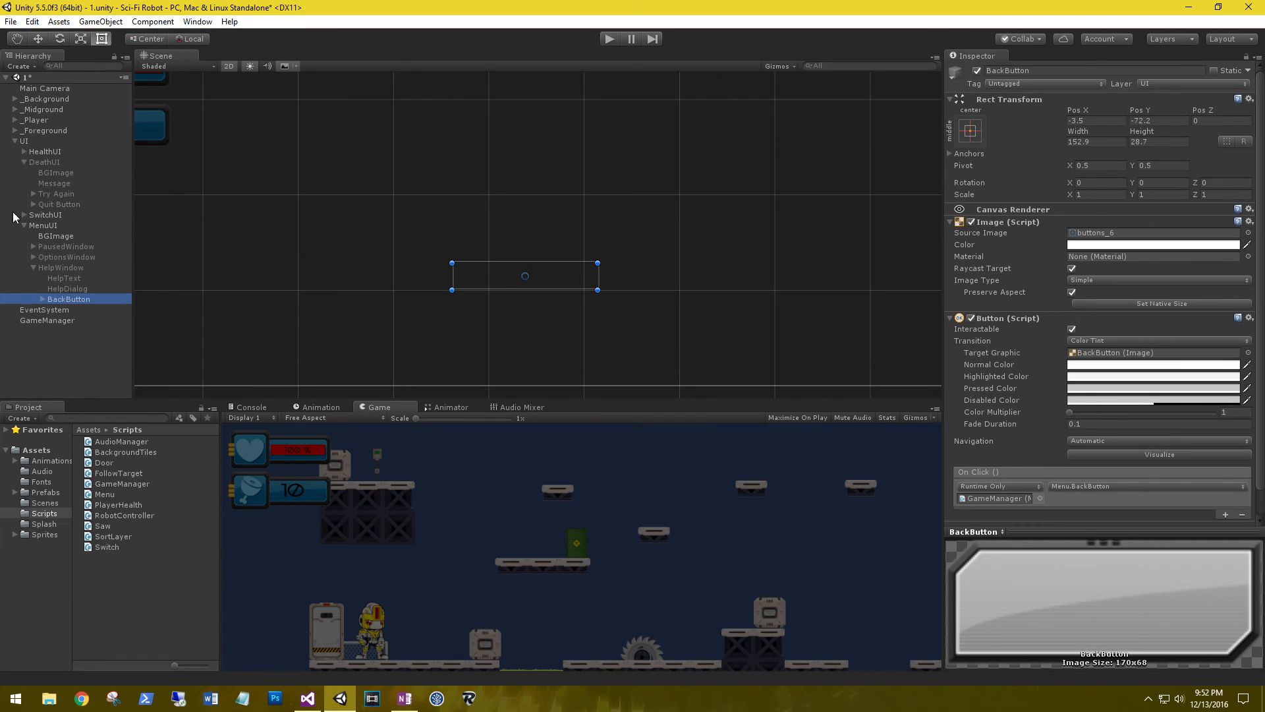
left_click(24, 226)
left_click(42, 227)
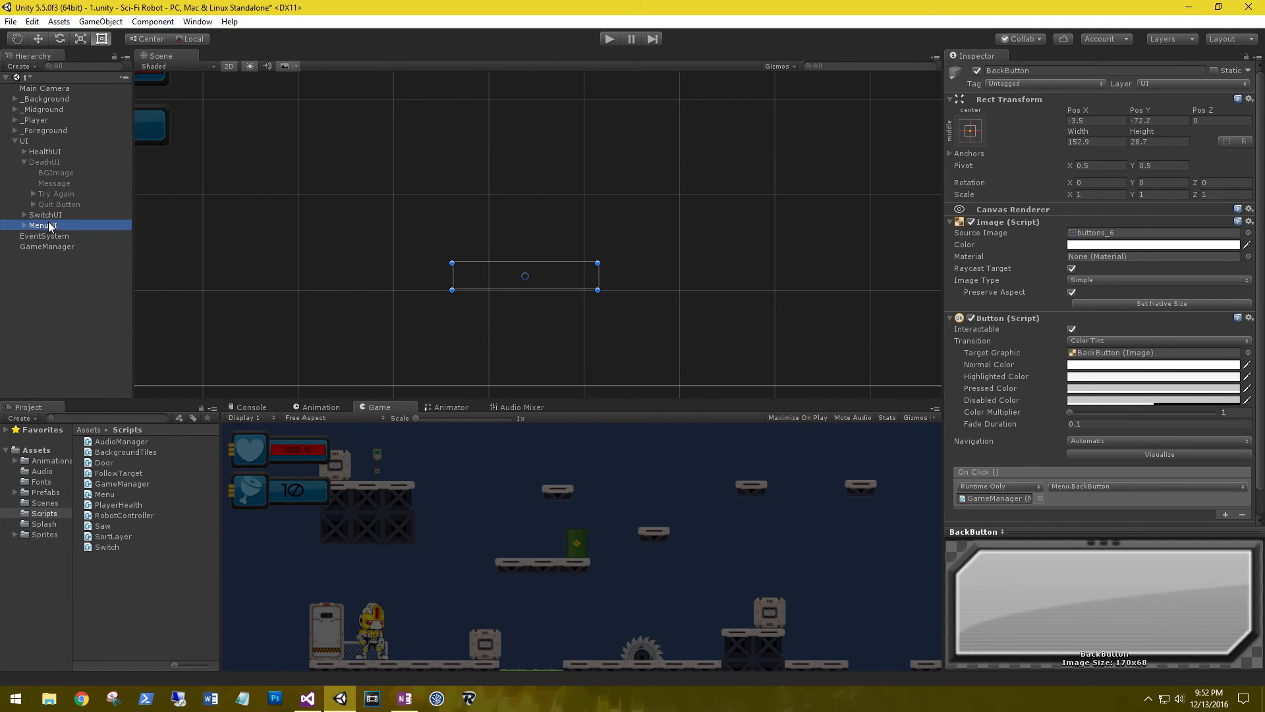
left_click(978, 70)
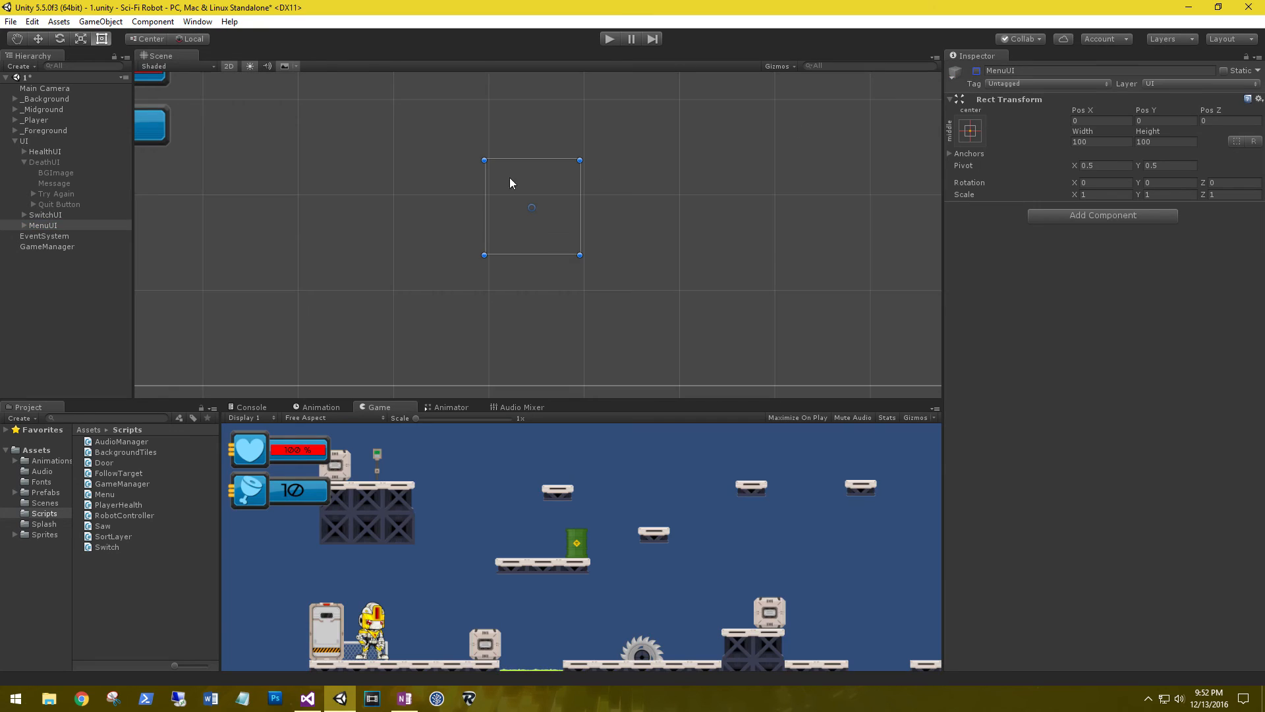
Collapse the UI group, select Robot under _Player and frame it in the Scene view.
scroll(258, 261, "down", 2)
scroll(251, 285, "down", 1)
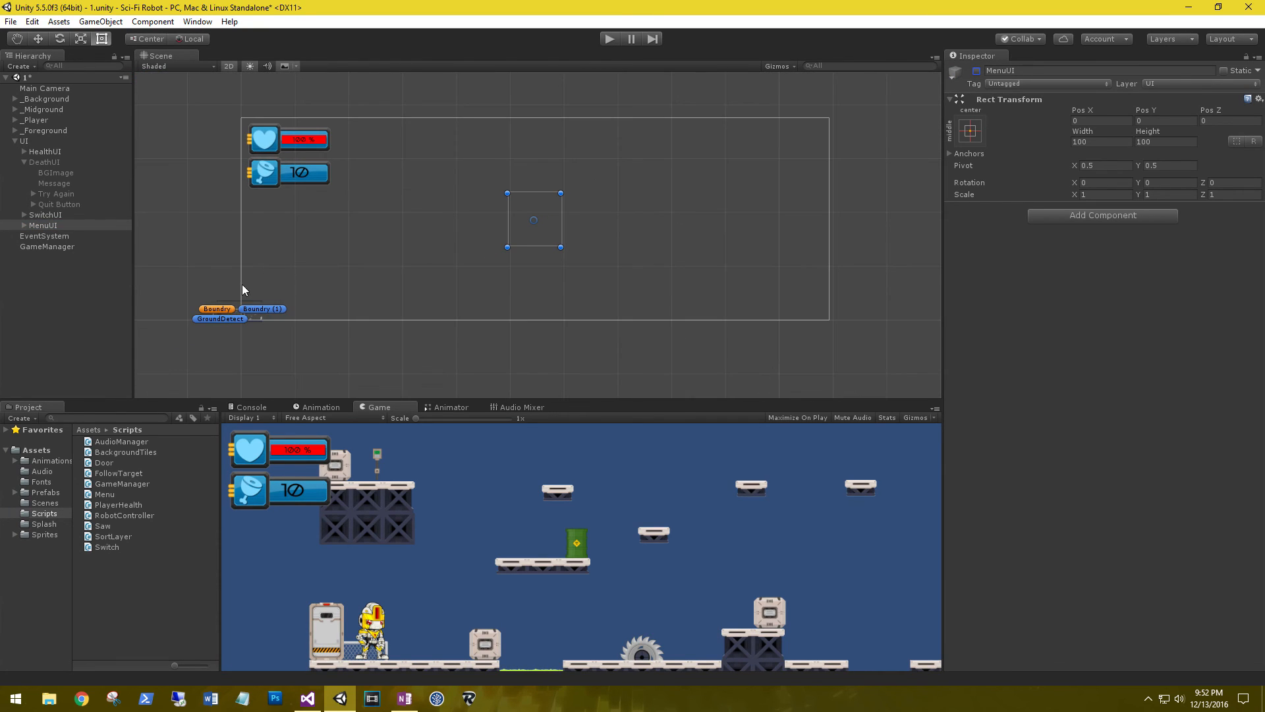
left_click(15, 141)
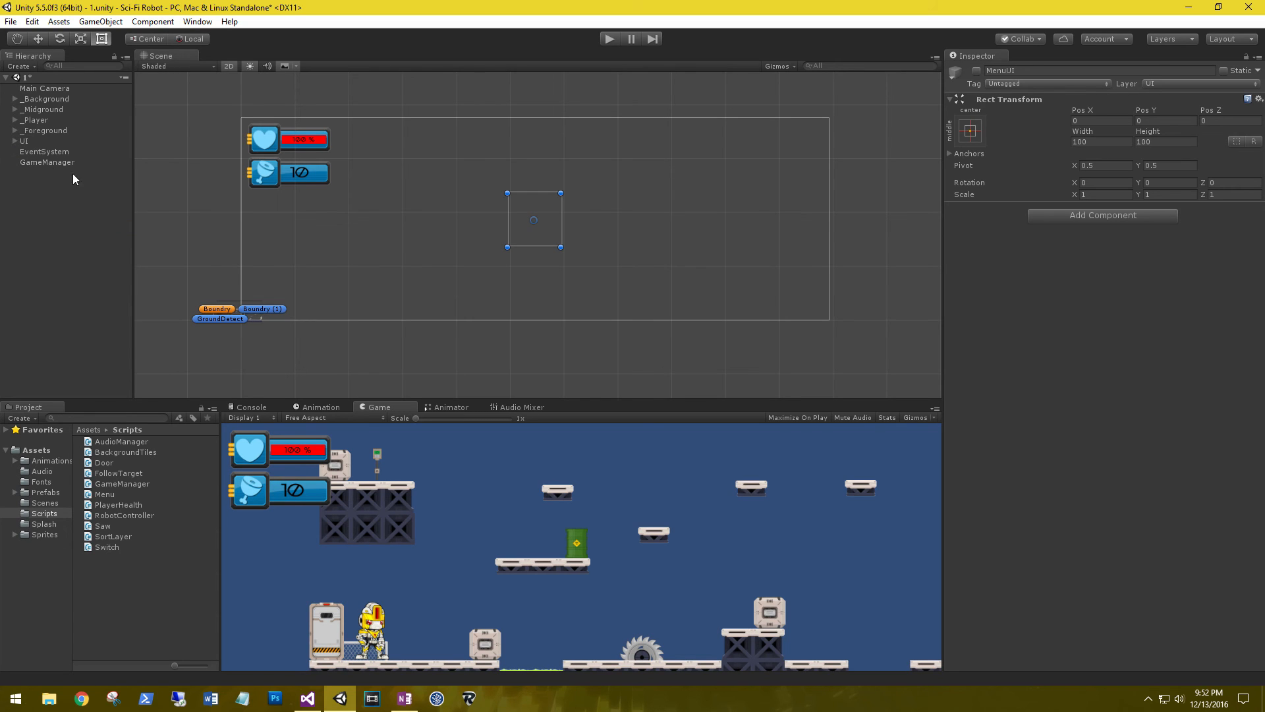
left_click(15, 120)
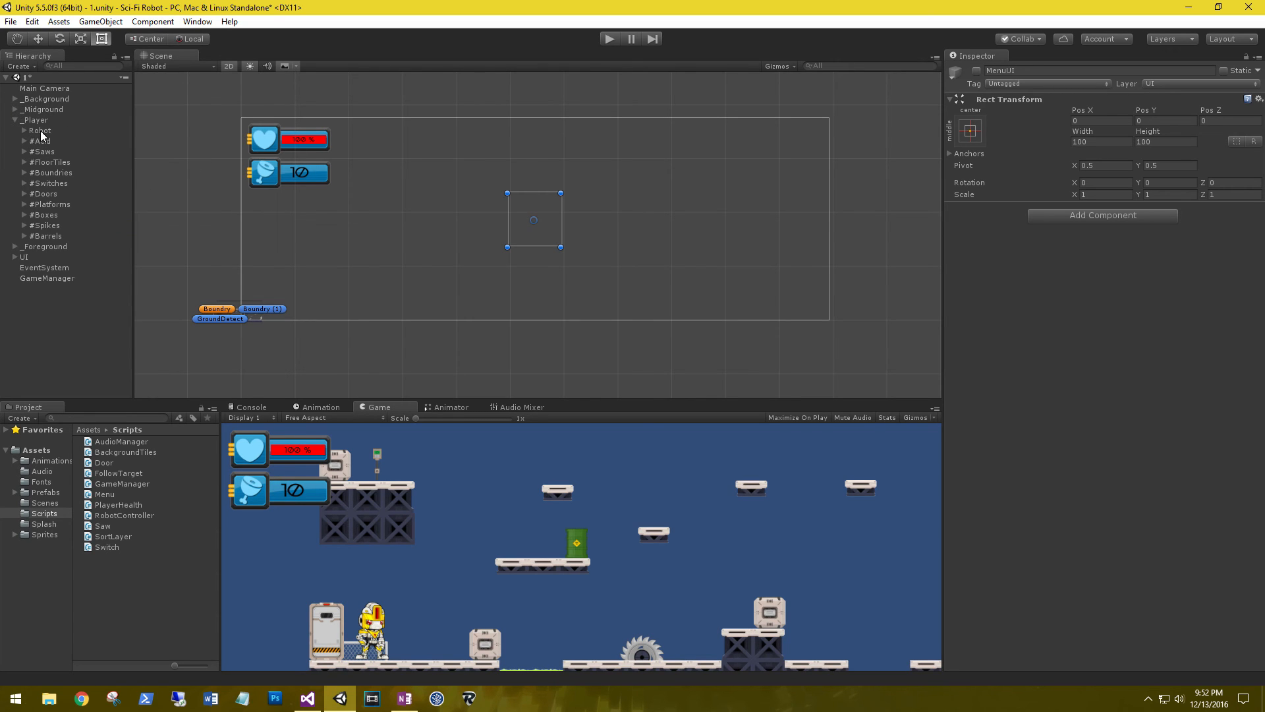
left_click(39, 131)
key("f")
scroll(721, 227, "down", 2)
scroll(692, 218, "up", 3)
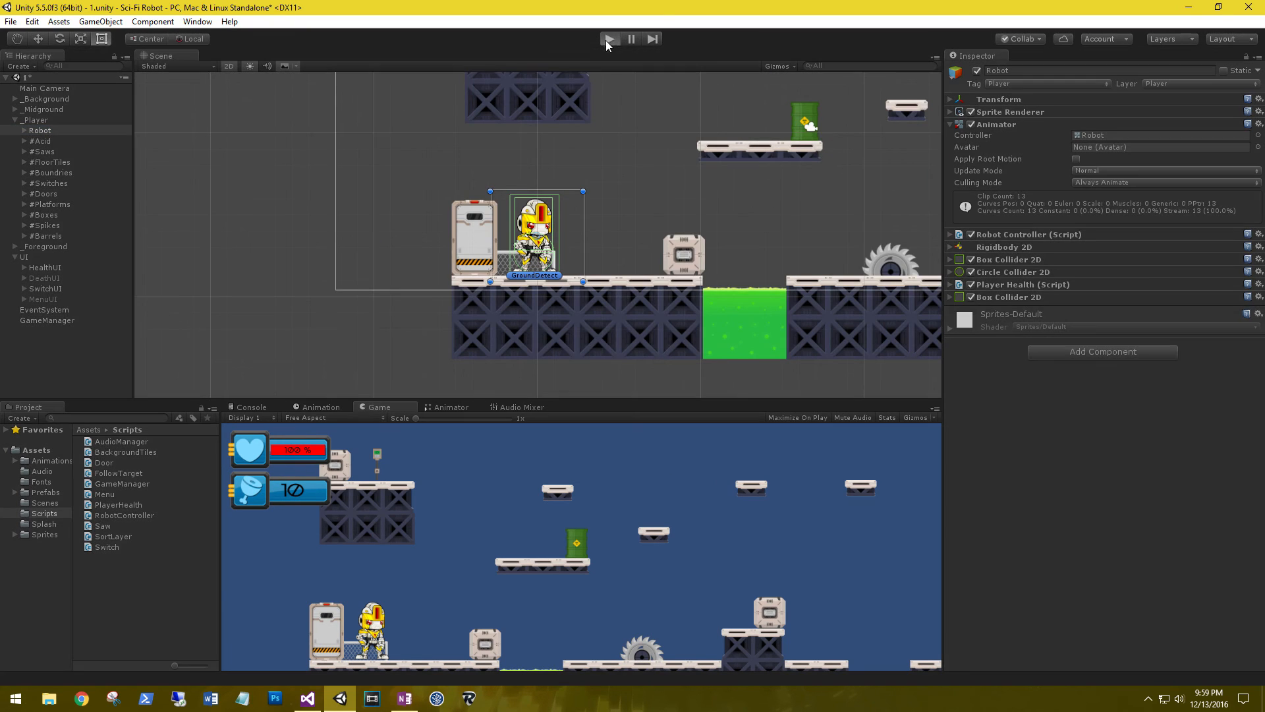
Play the scene and guide the robot over the platforms to trigger the switch above the starting door.
key("ctrl+p")
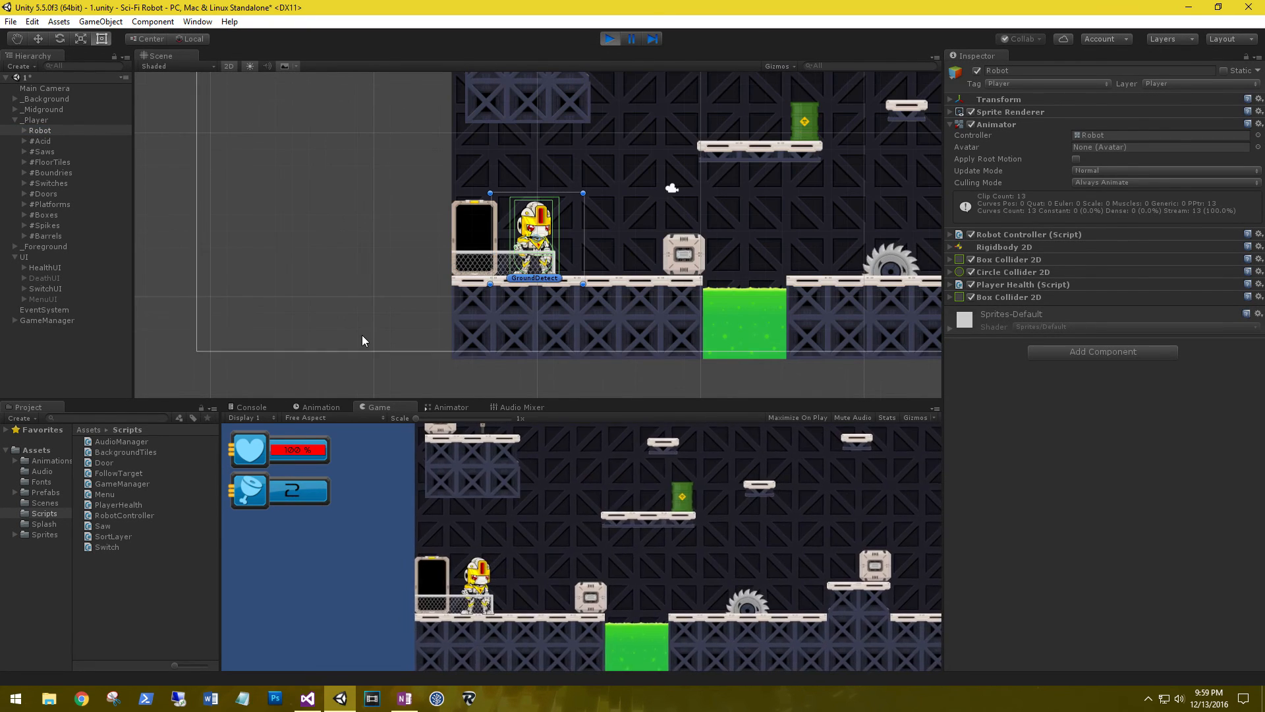
key("Right")
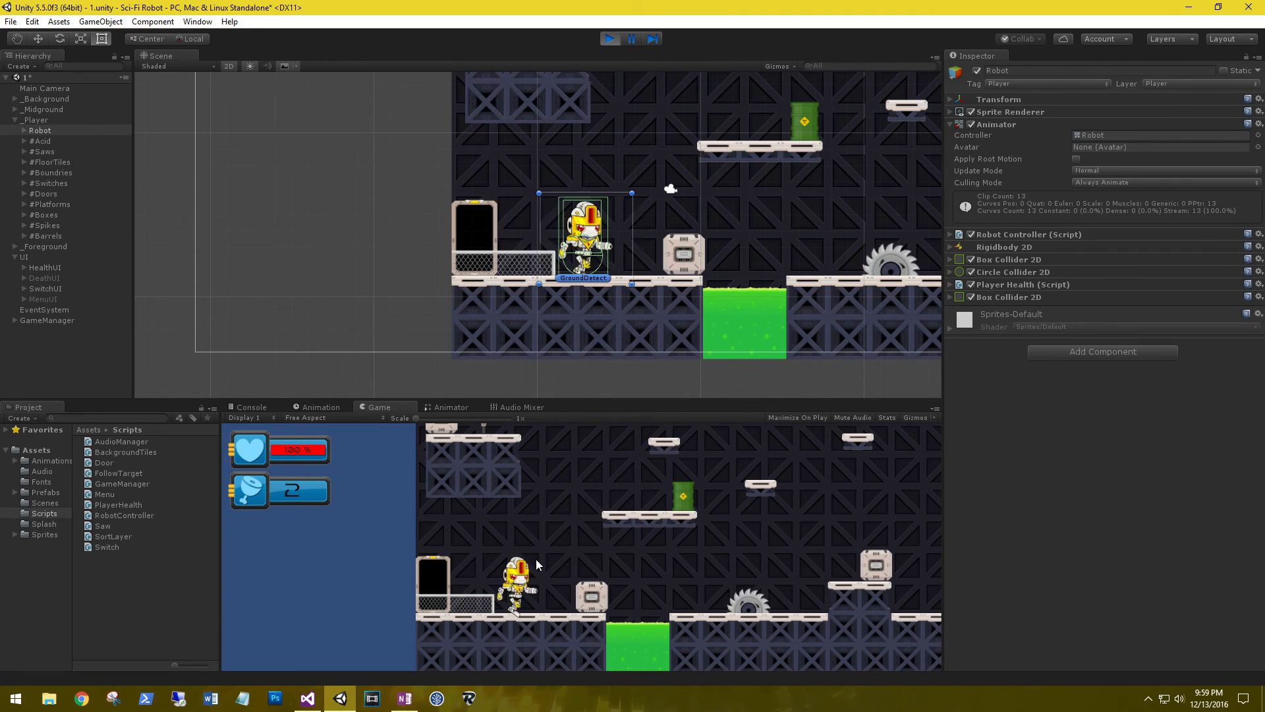
key("space")
key("space")
key("space")
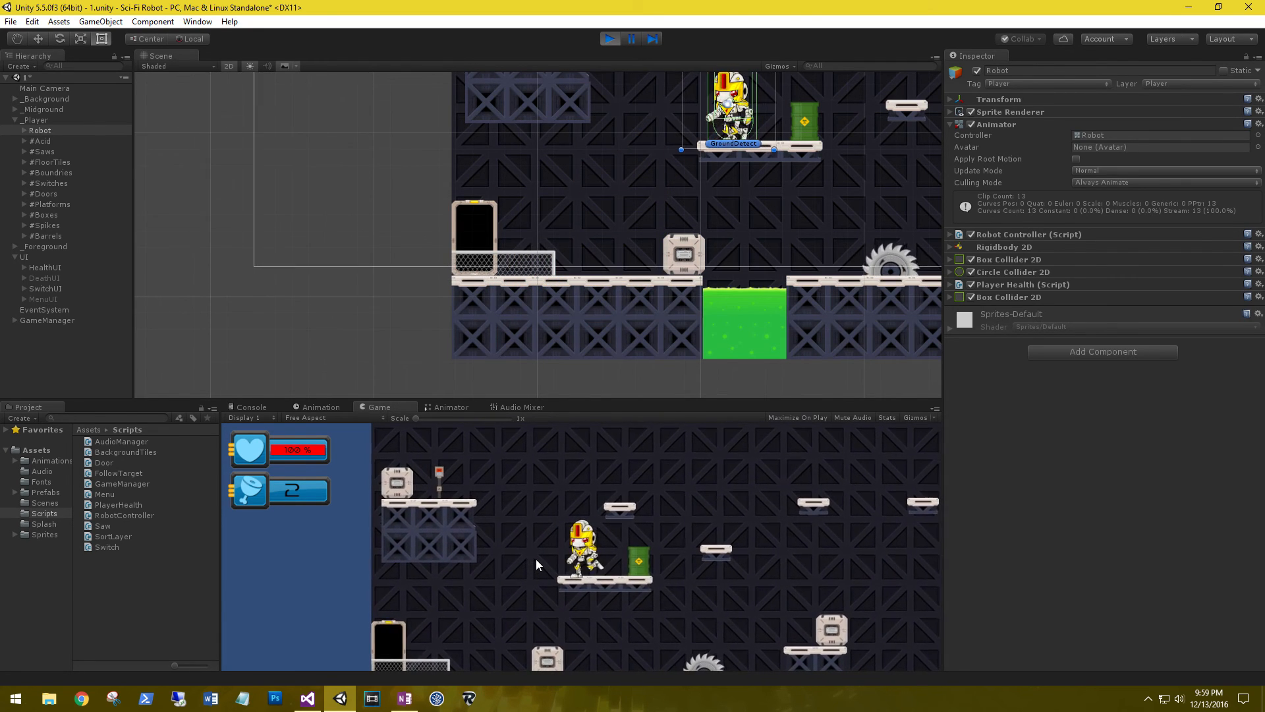
key("Left")
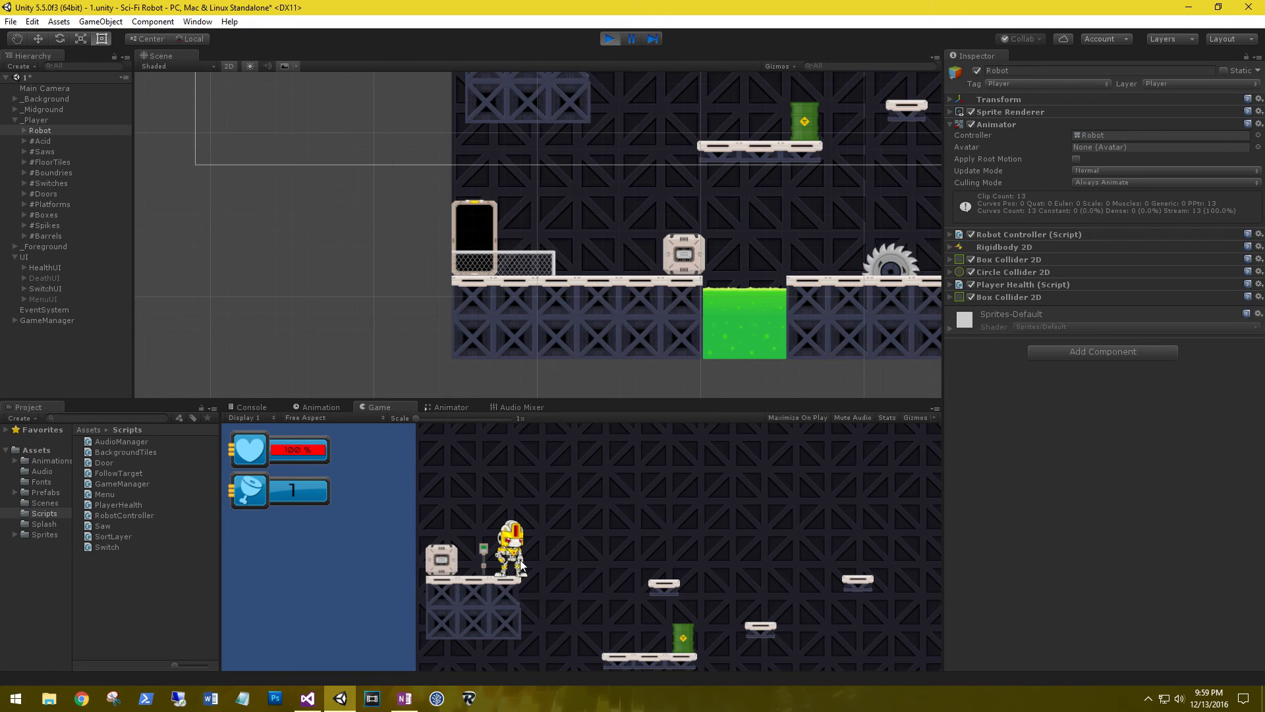
Test the pause menu's Exit button, and in a new play session its Resume button.
key("Escape")
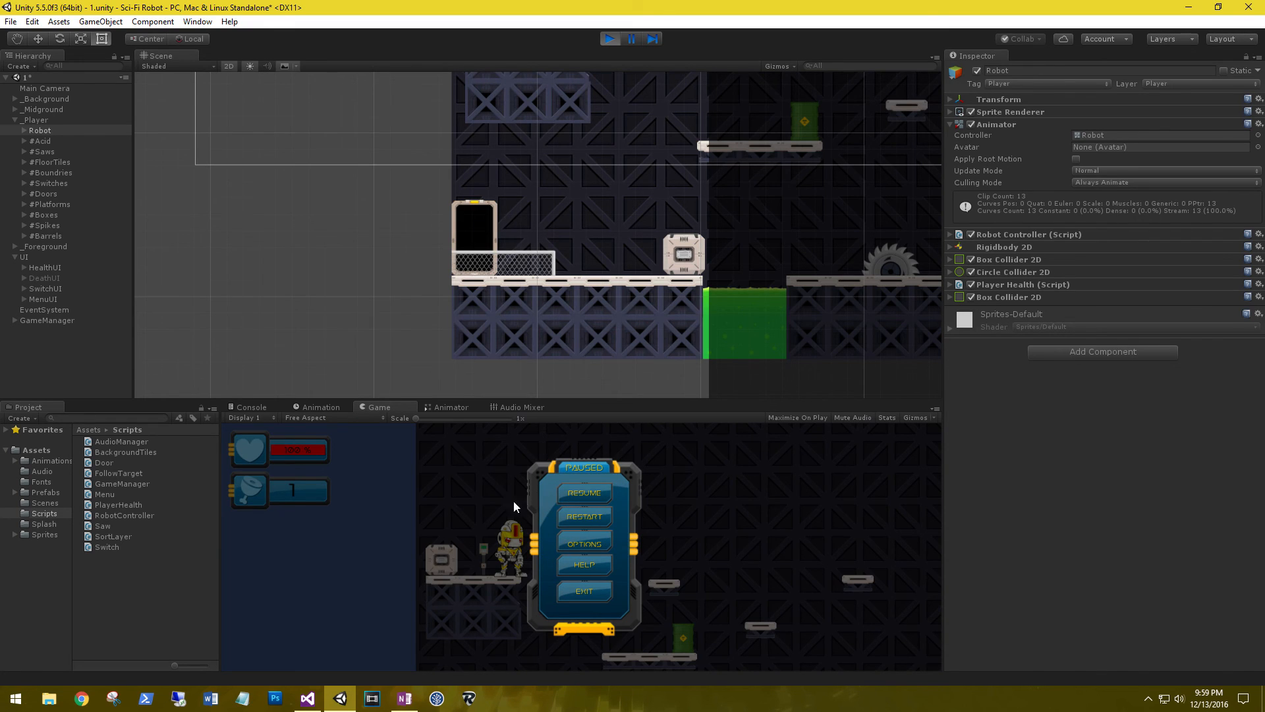
left_click(586, 591)
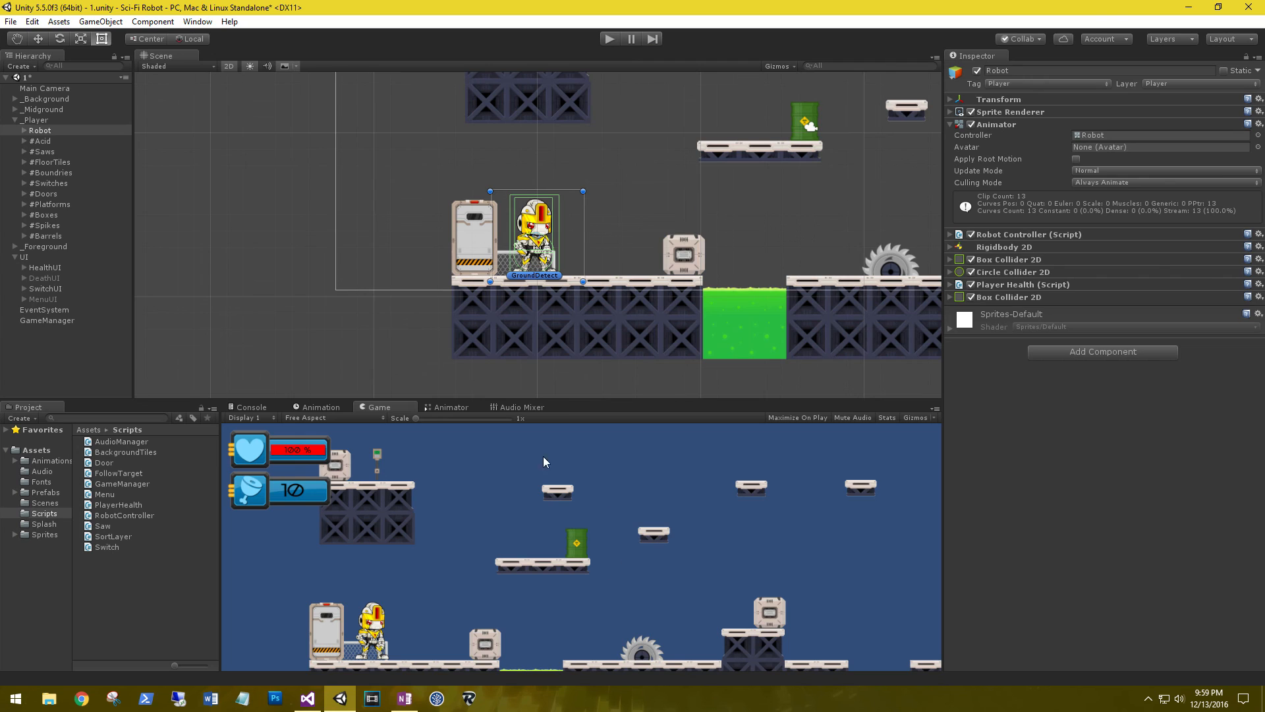
left_click(608, 38)
key("d")
key("Escape")
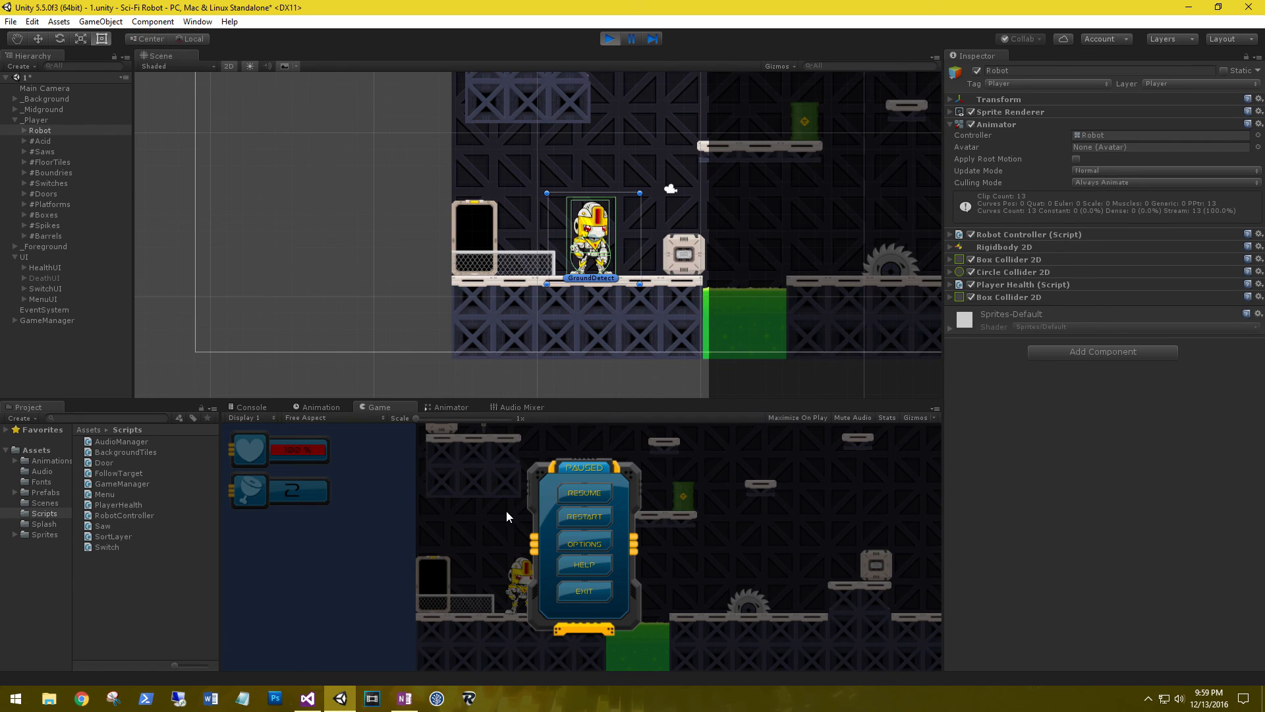
left_click(564, 515)
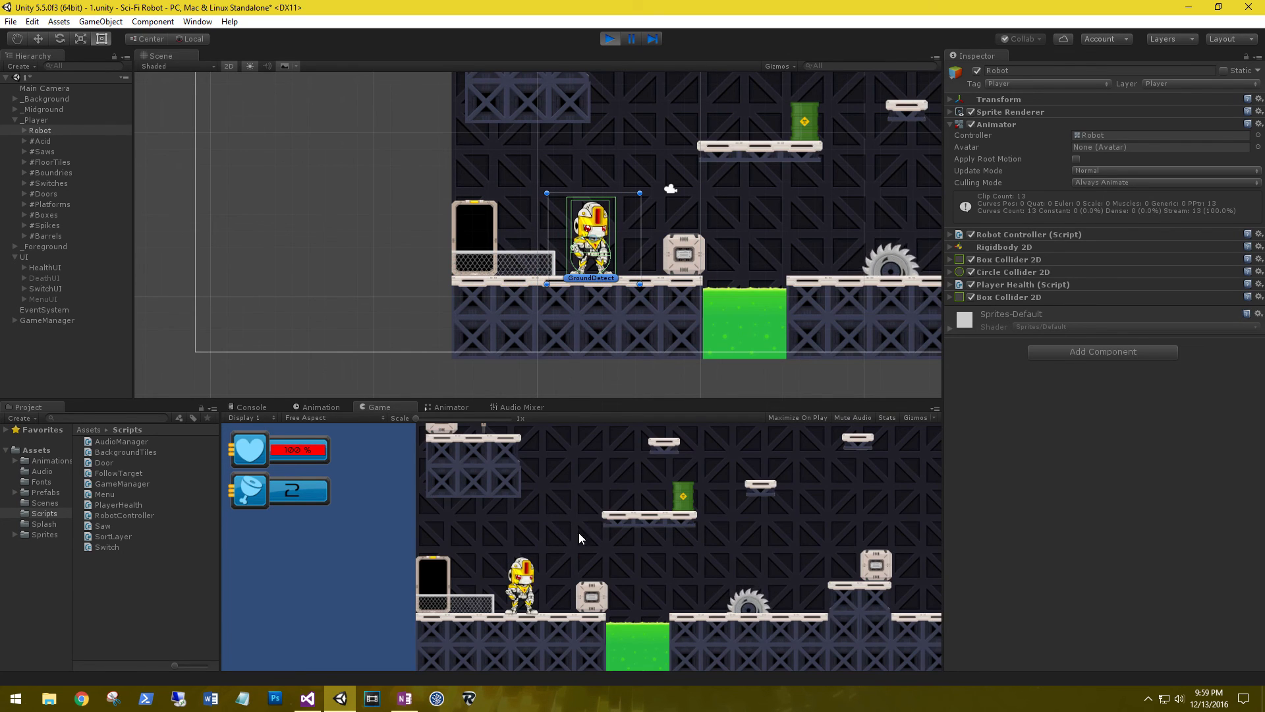
Pause the game and test the Options window by raising the Master volume, moving the Music slider and going back.
key("Escape")
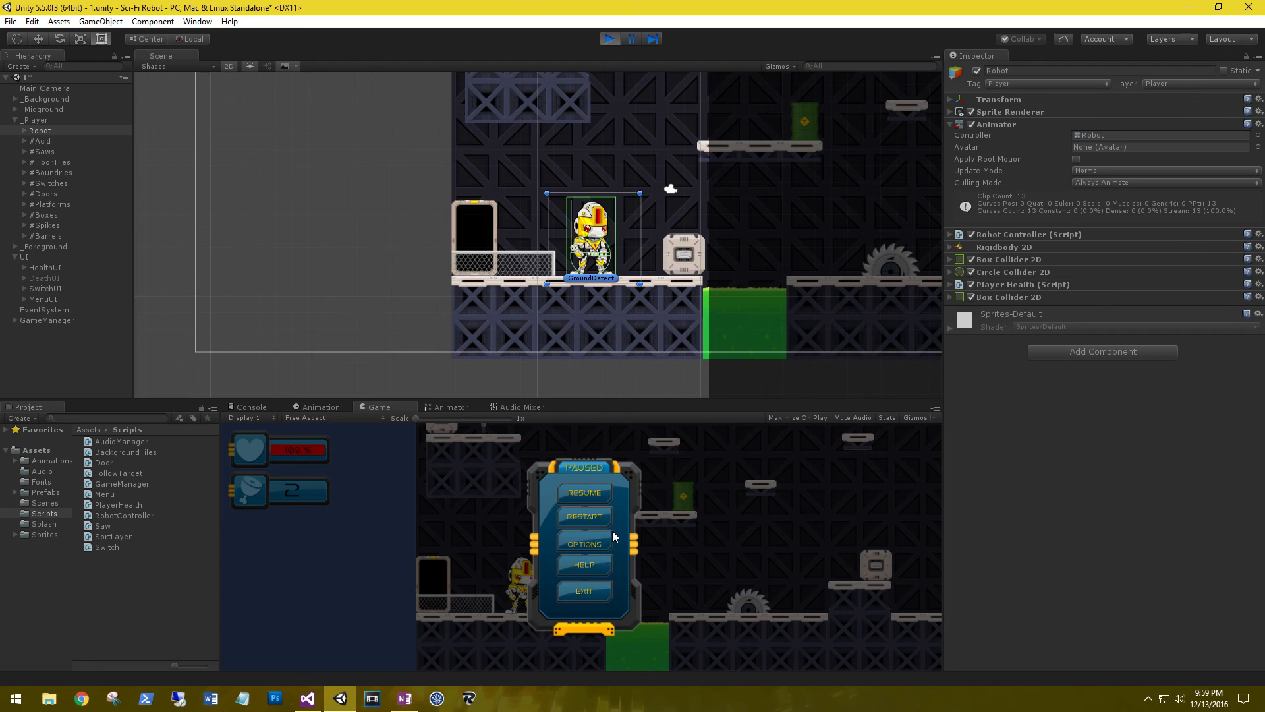
left_click(594, 543)
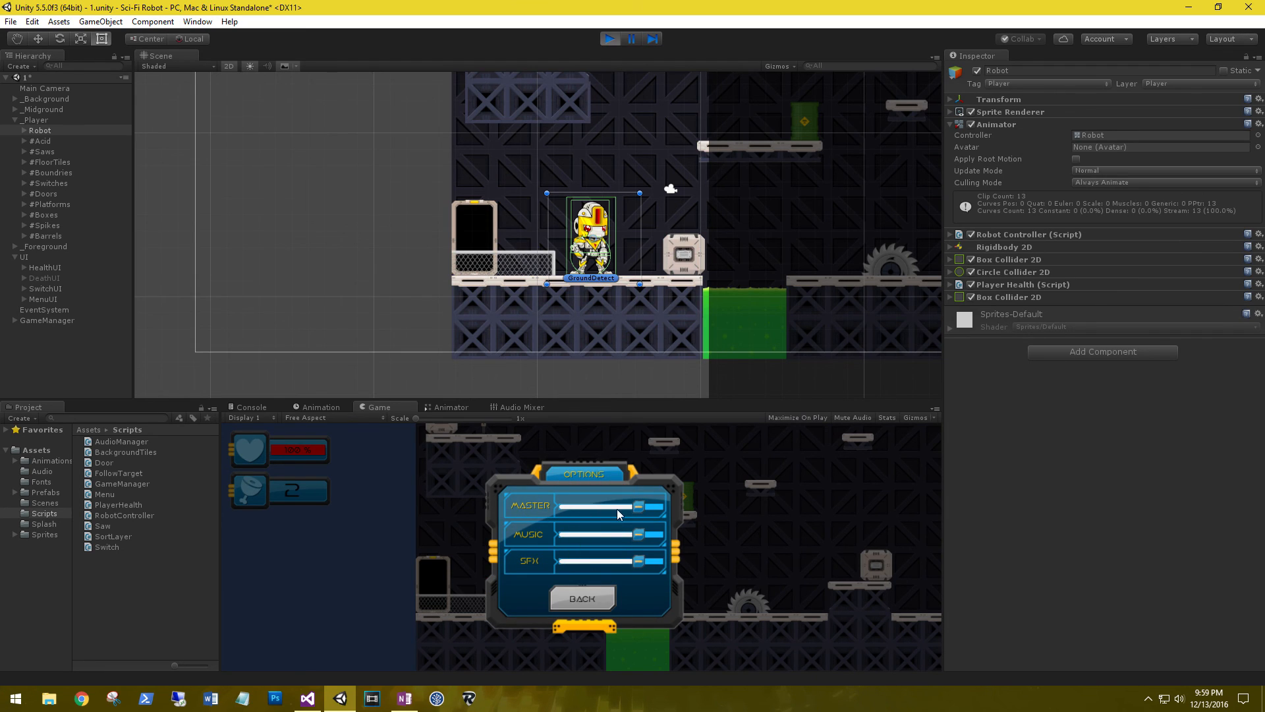
mouse_move(639, 506)
left_mouse_down()
mouse_move(607, 506)
mouse_move(661, 510)
left_mouse_up()
left_click_drag(640, 537, 626, 565)
left_click(588, 600)
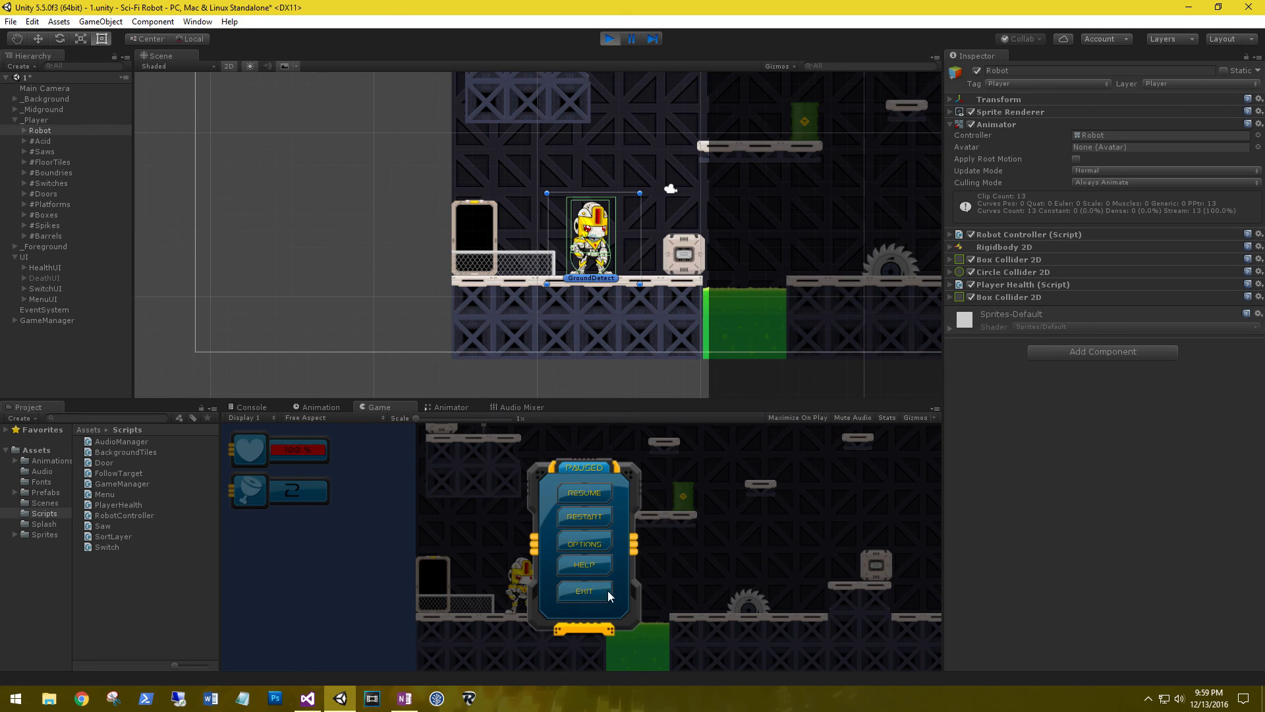
Test the pause menu's Help window and its Back button, and end the play session with Exit.
left_click(615, 498)
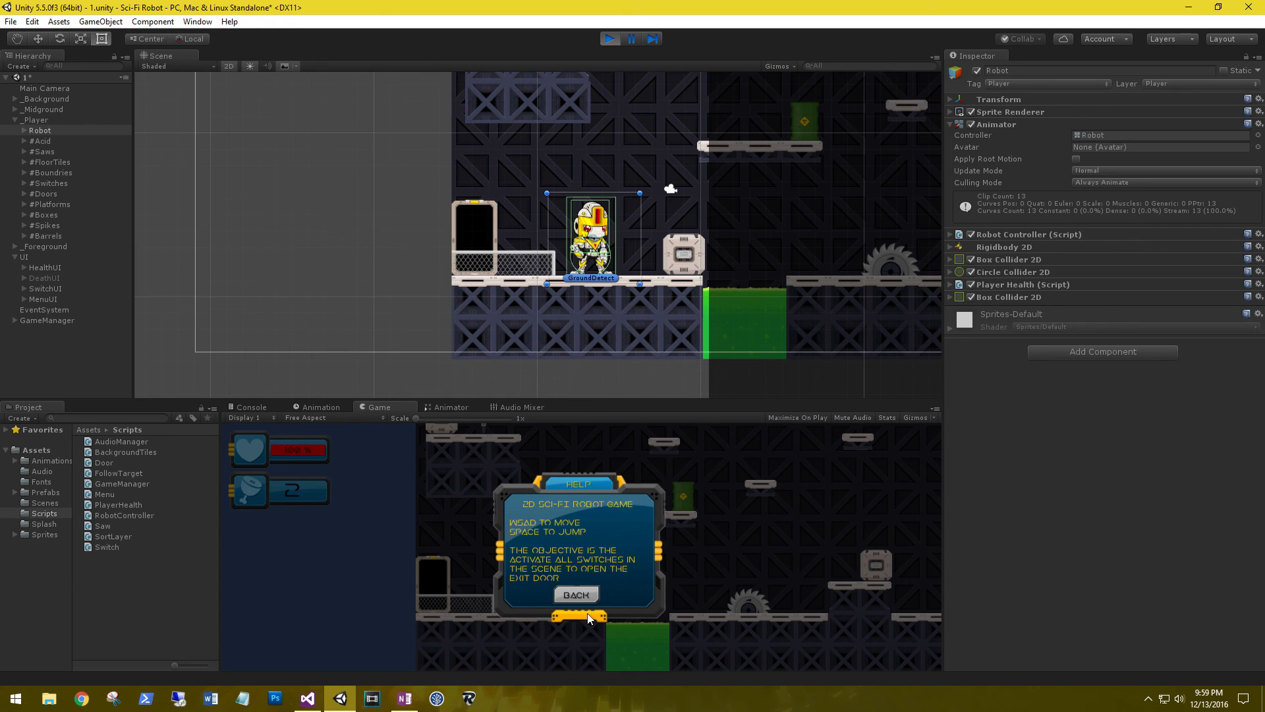
left_click(577, 594)
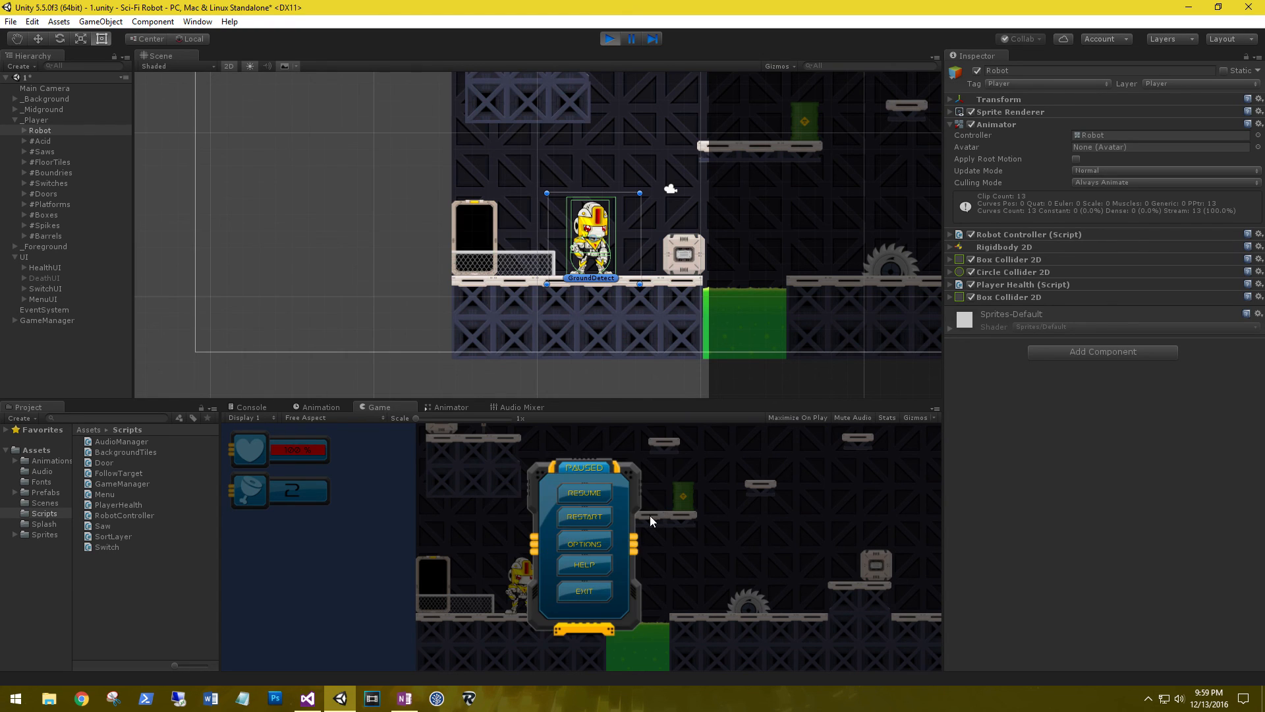
left_click(595, 594)
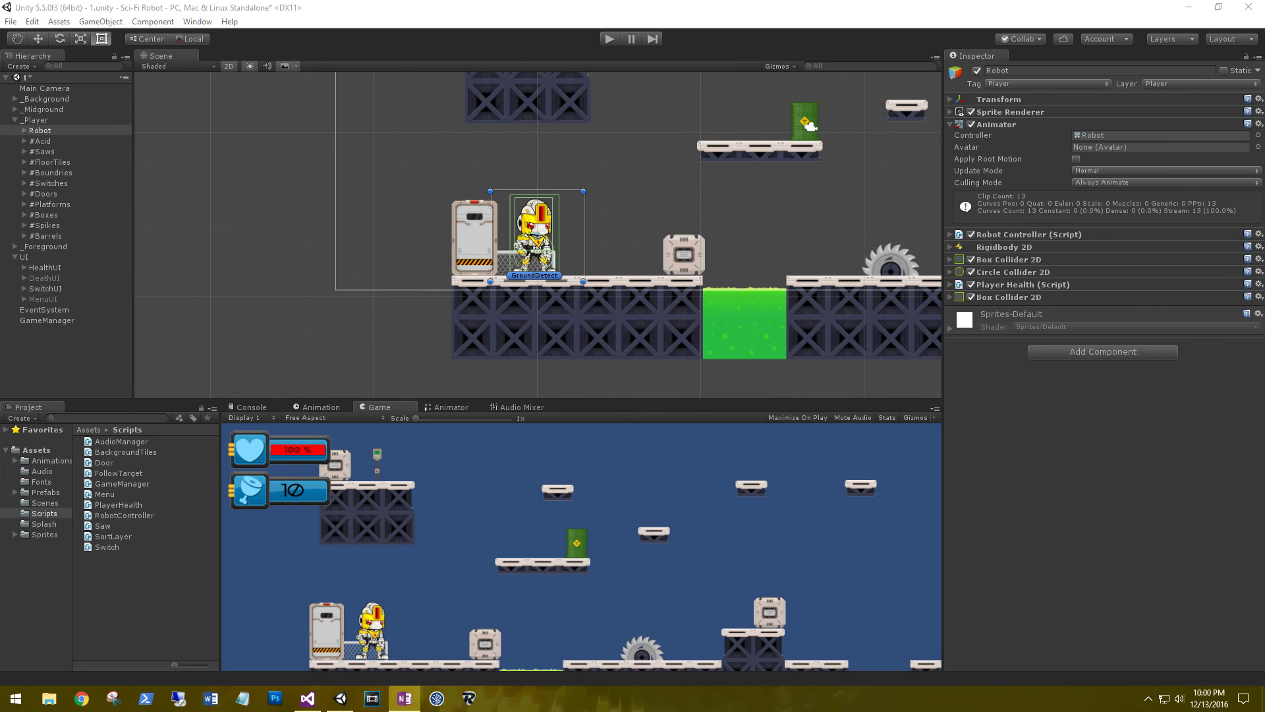